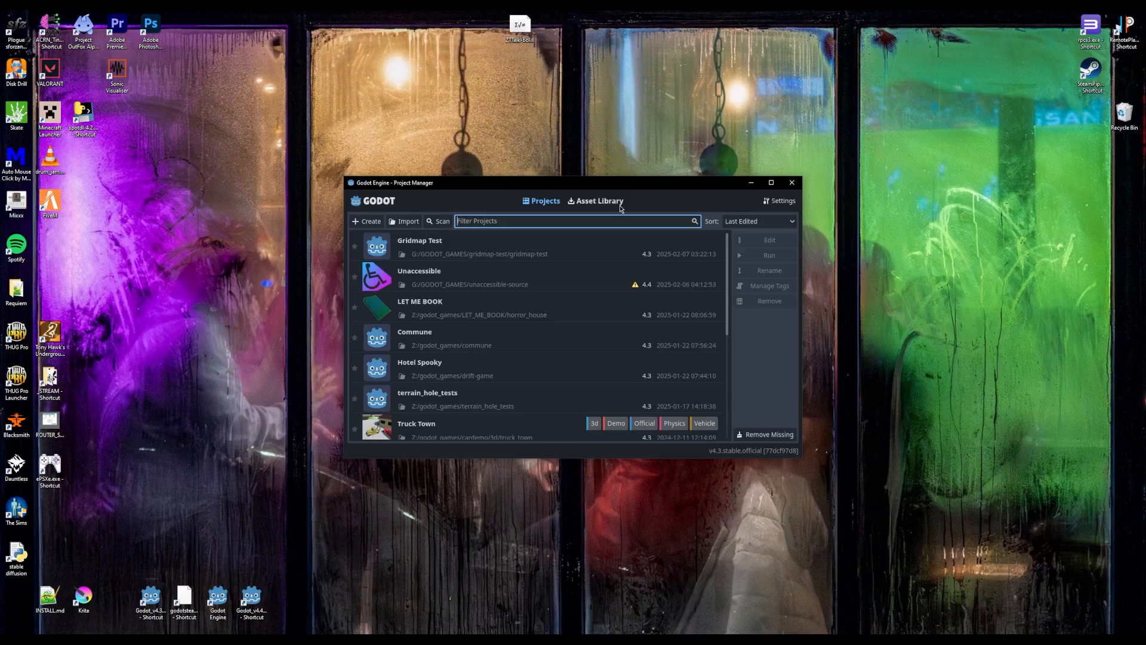
Create a new project named Retro Scene inside Z:/godot_games/retro_scene and open it for editing
{"action": "left_click", "coordinate": [370, 223]}
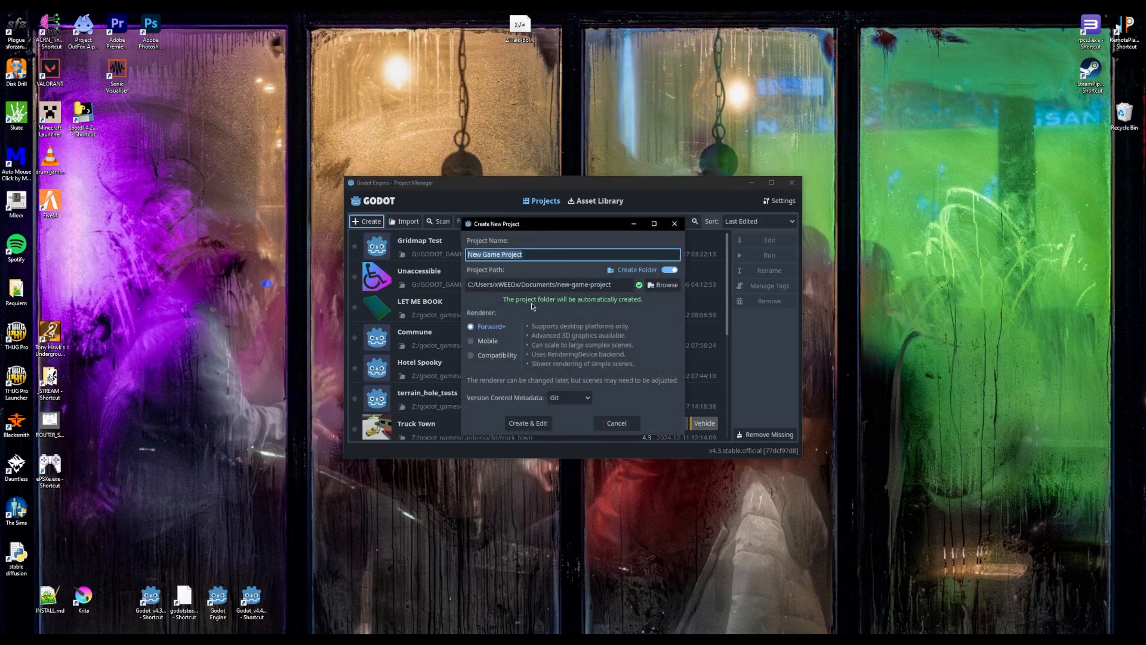
{"action": "left_click", "coordinate": [663, 285]}
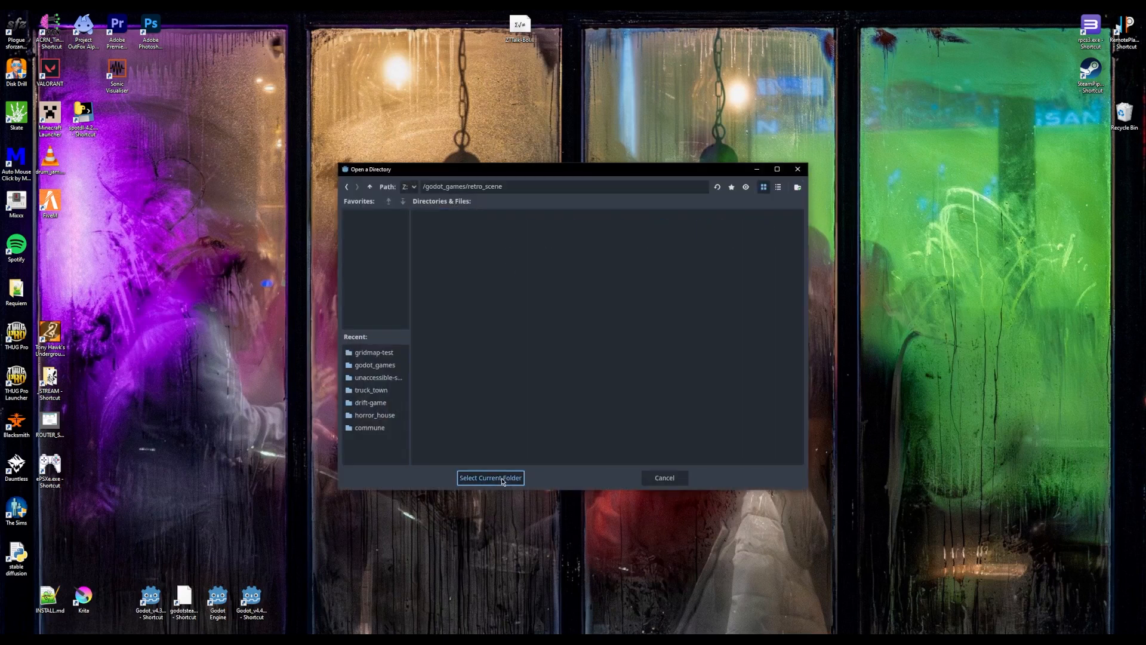
{"action": "left_click", "coordinate": [490, 478]}
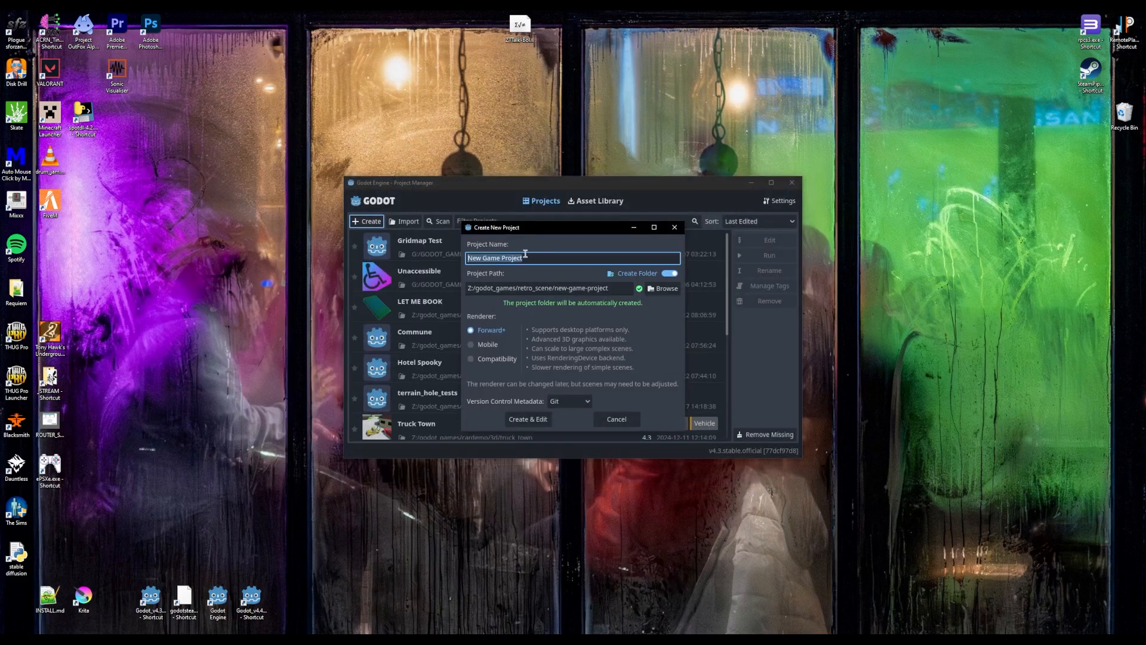
{"action": "type", "text": "Retro Scene"}
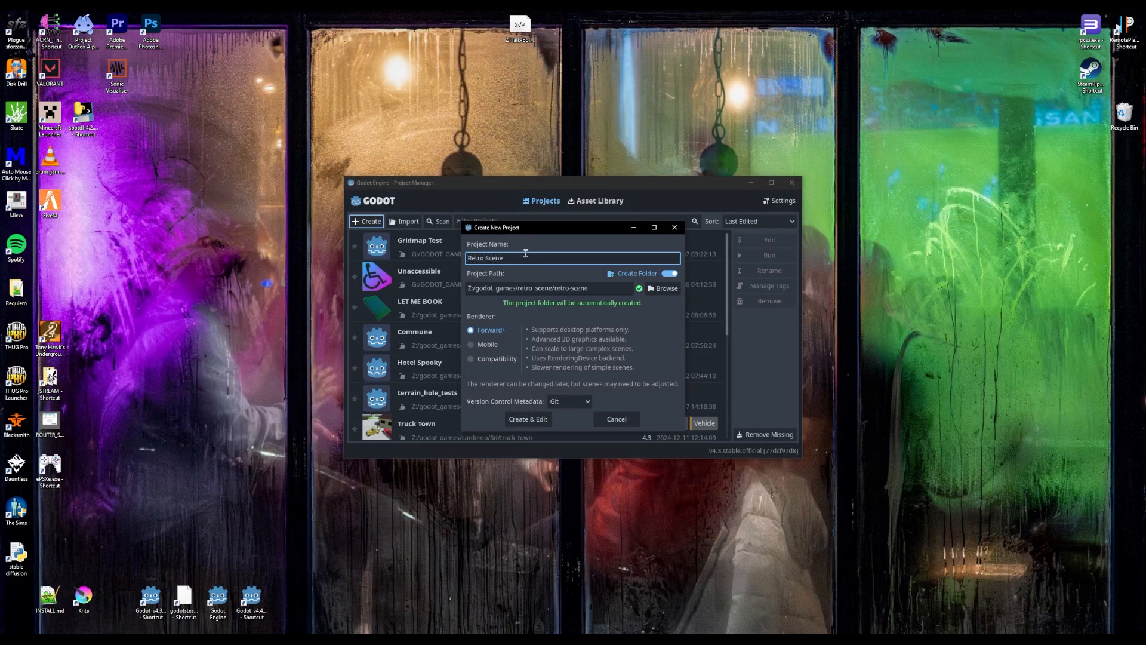
{"action": "left_click", "coordinate": [532, 420]}
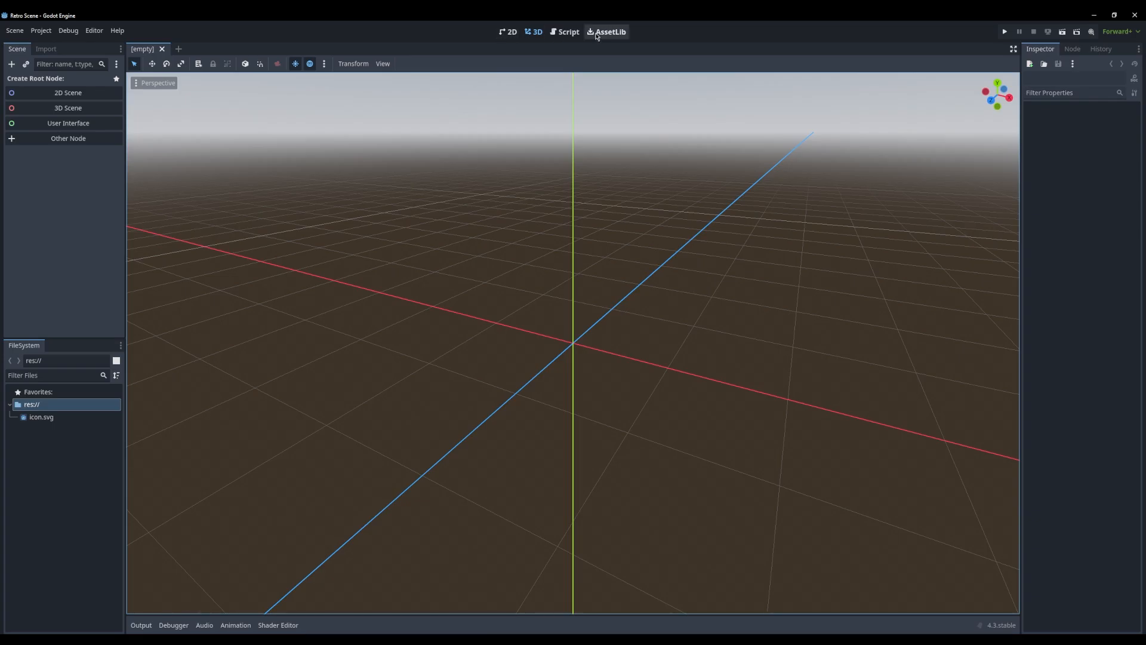
Find the Ultimate Retro Shader Collection in the asset library by searching for retro, and download and install it
{"action": "left_click", "coordinate": [615, 34]}
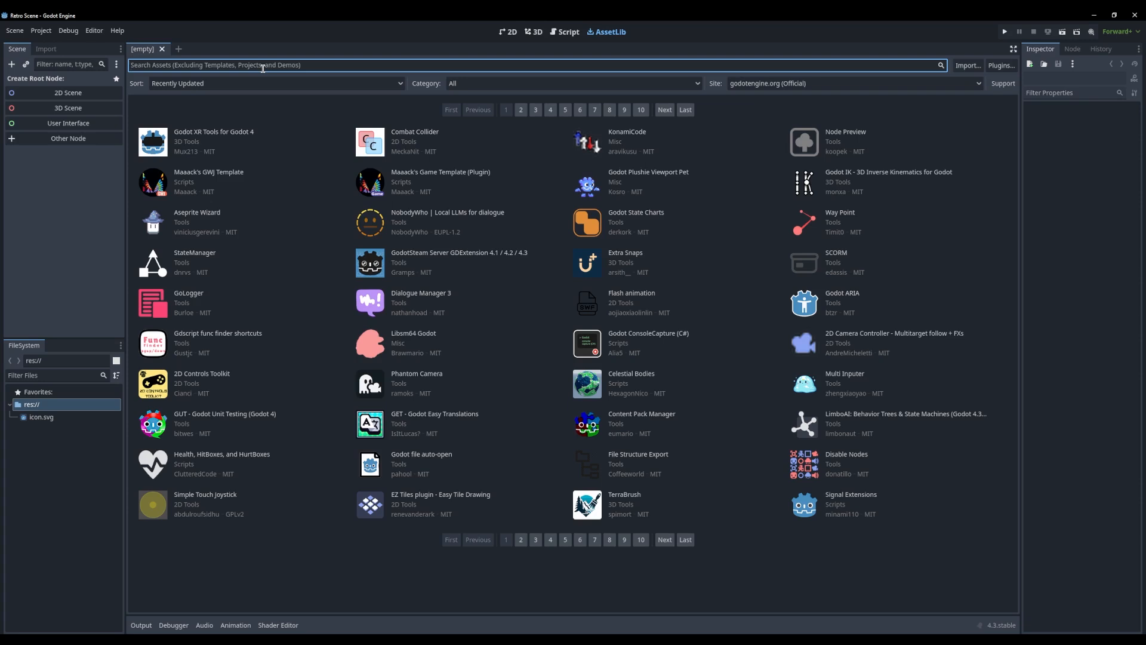
{"action": "type", "text": "retro"}
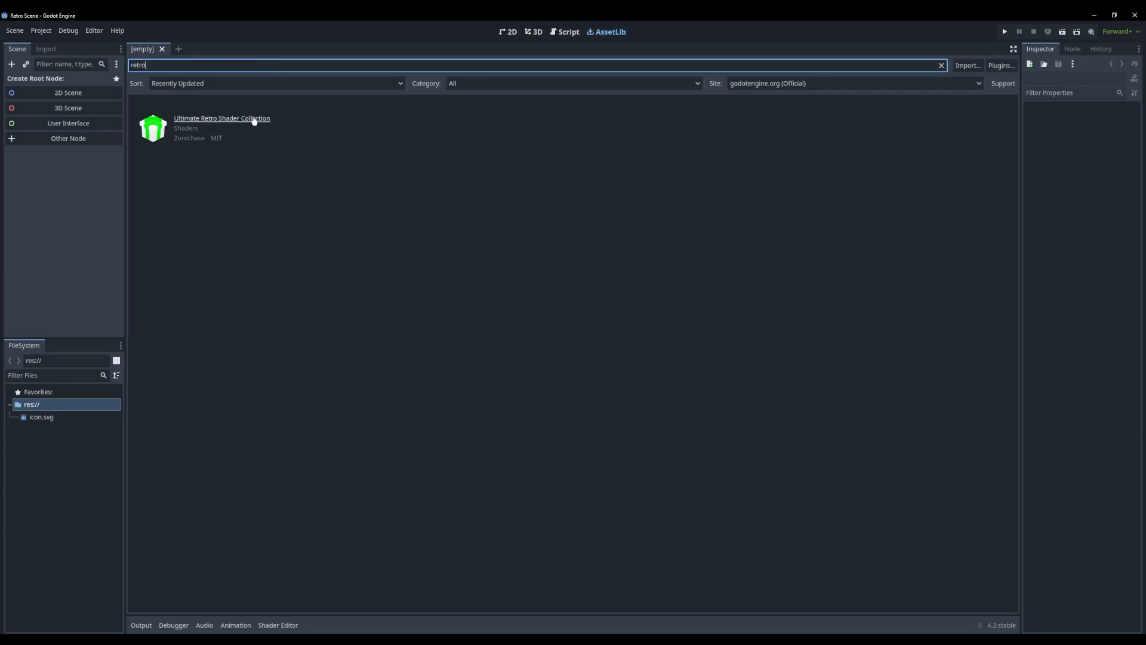
{"action": "left_click", "coordinate": [237, 123]}
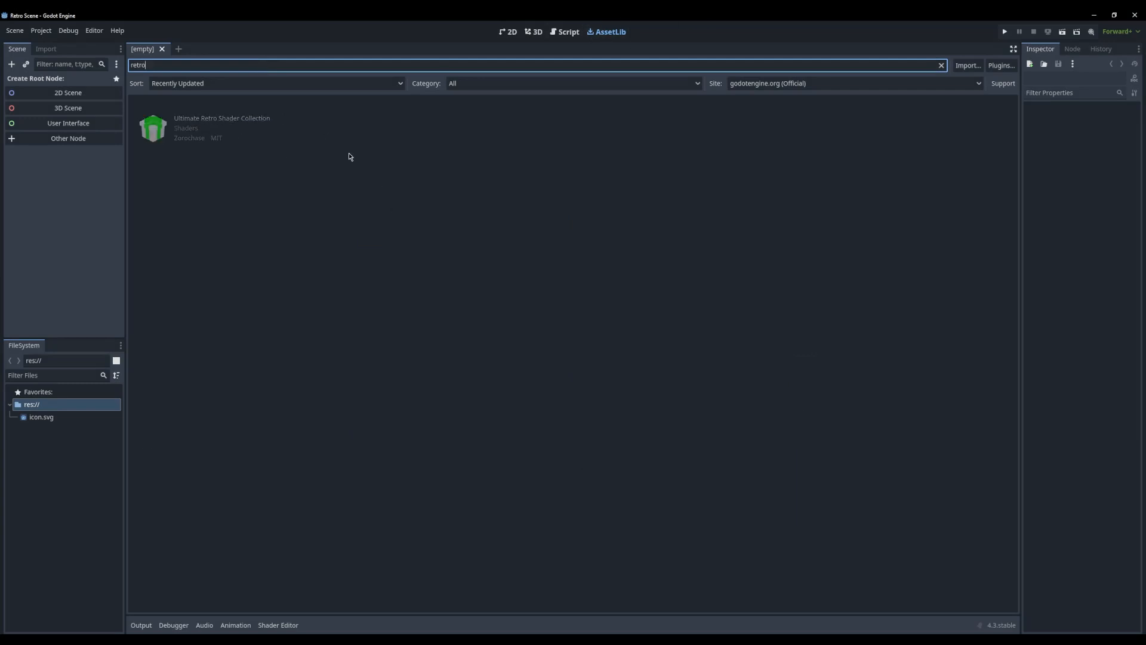
{"action": "left_click", "coordinate": [530, 435]}
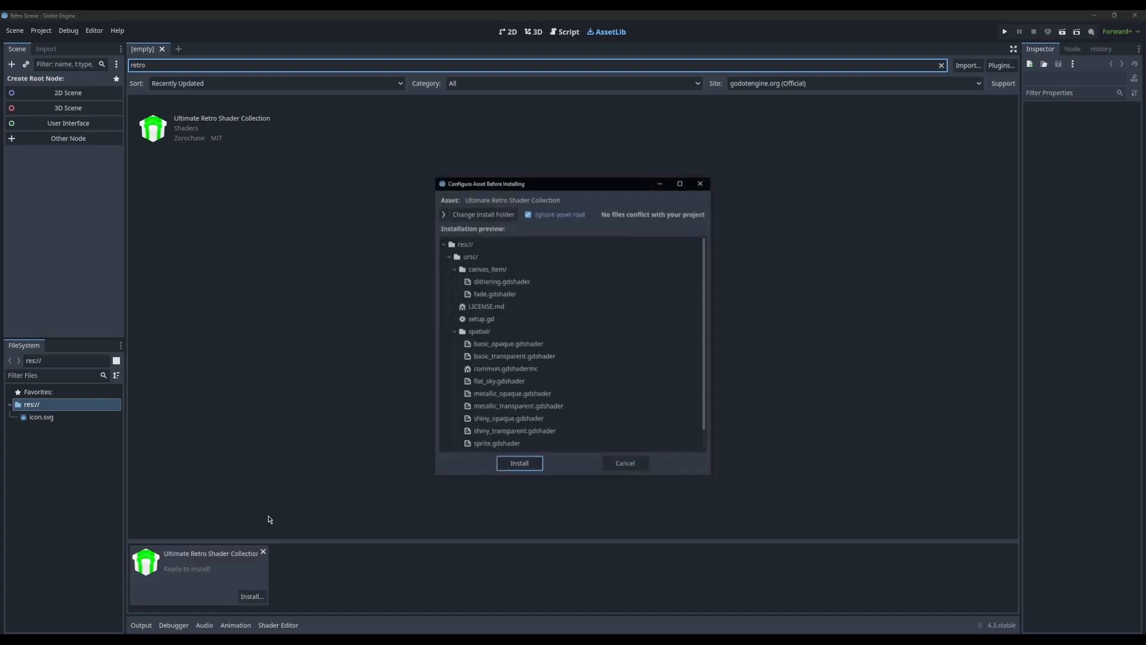
{"action": "left_click", "coordinate": [525, 465]}
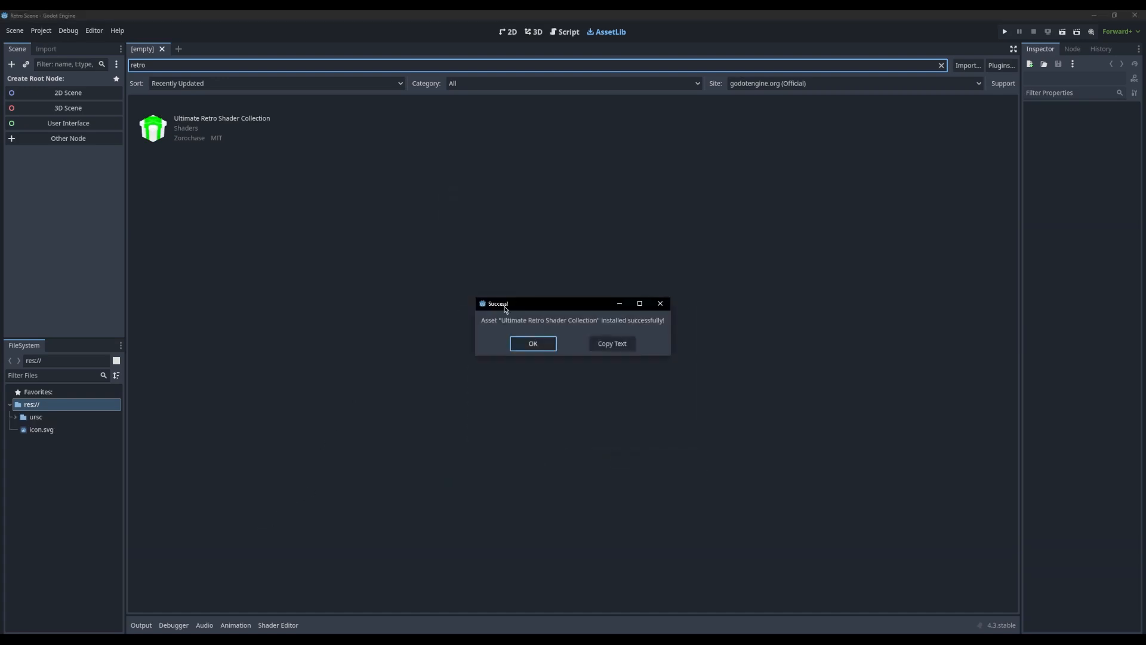
{"action": "left_click", "coordinate": [533, 344]}
Open the setup.gd script from the ursc folder and read its usage comments
{"action": "left_click", "coordinate": [14, 418]}
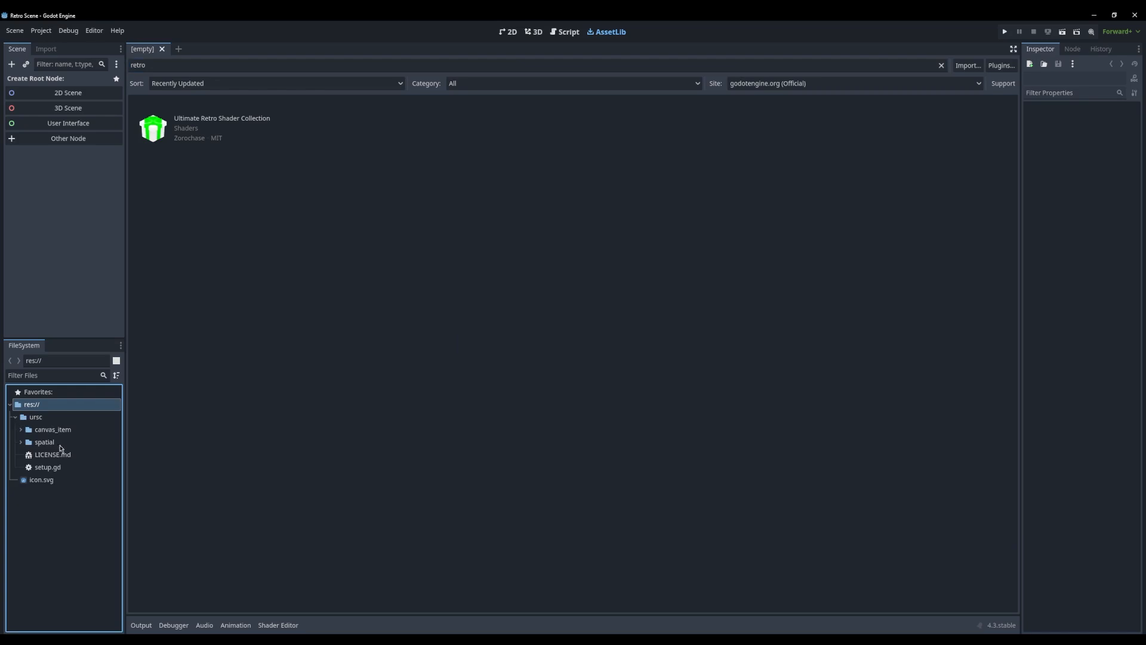
{"action": "double_click", "coordinate": [46, 469]}
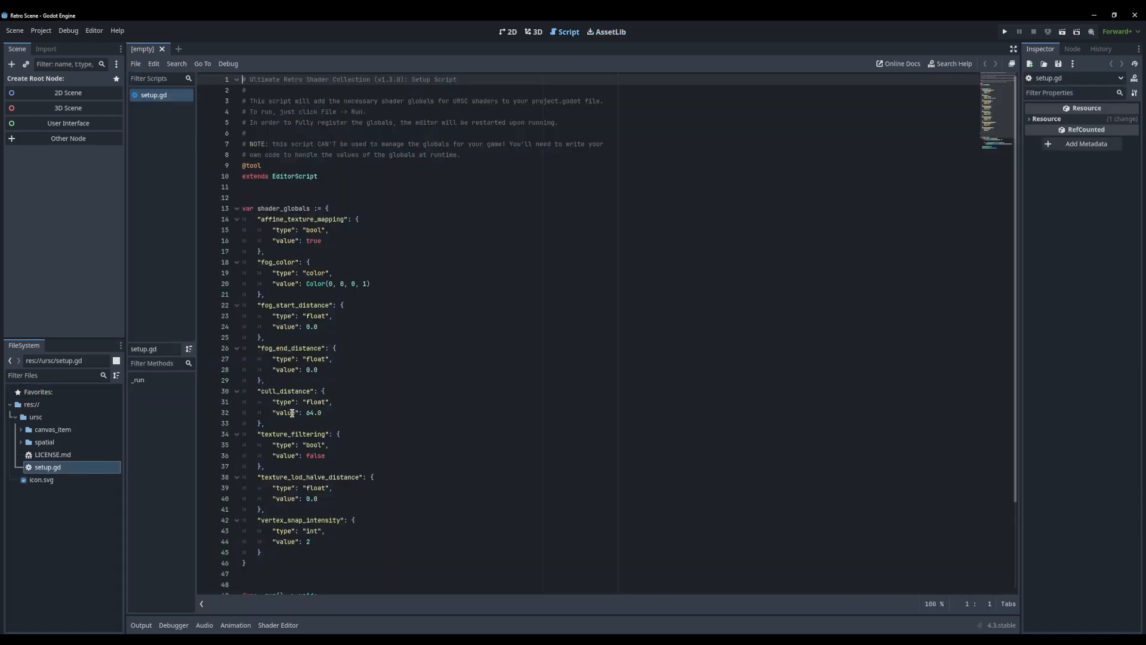
{"action": "left_click", "coordinate": [352, 277]}
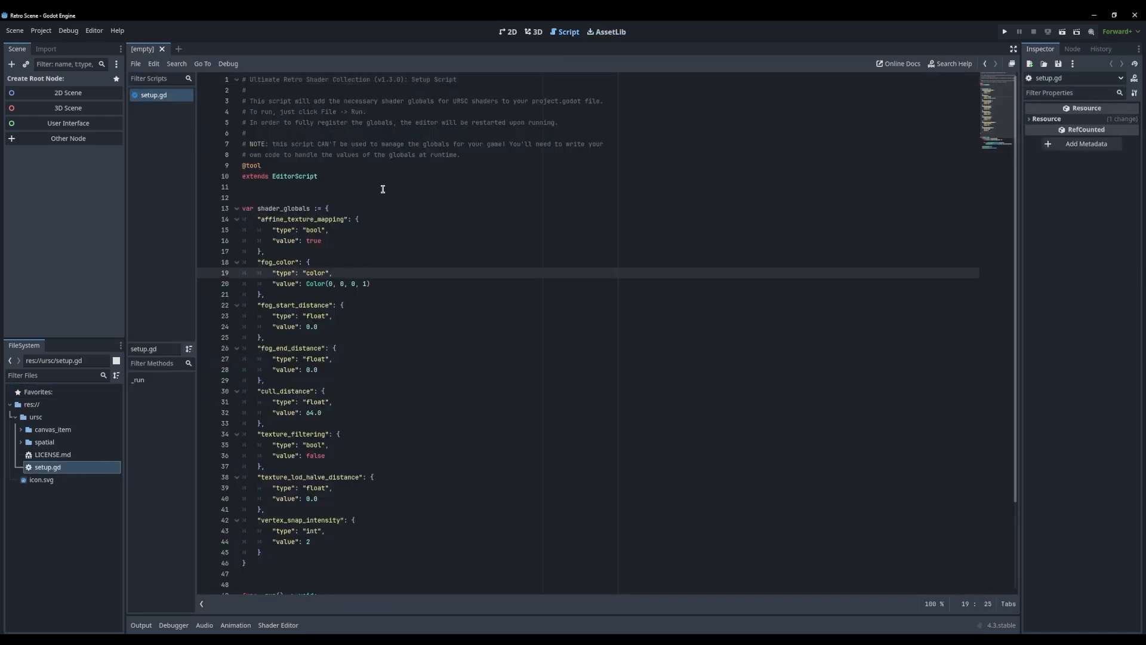
{"action": "left_click", "coordinate": [329, 131]}
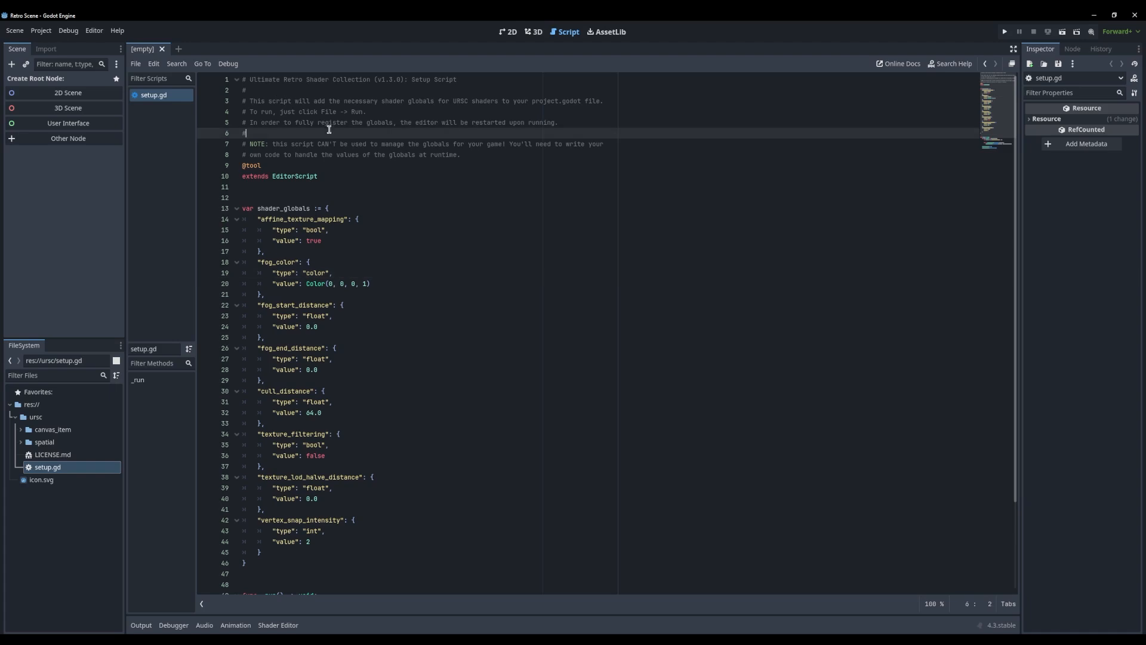
{"action": "left_click", "coordinate": [144, 66]}
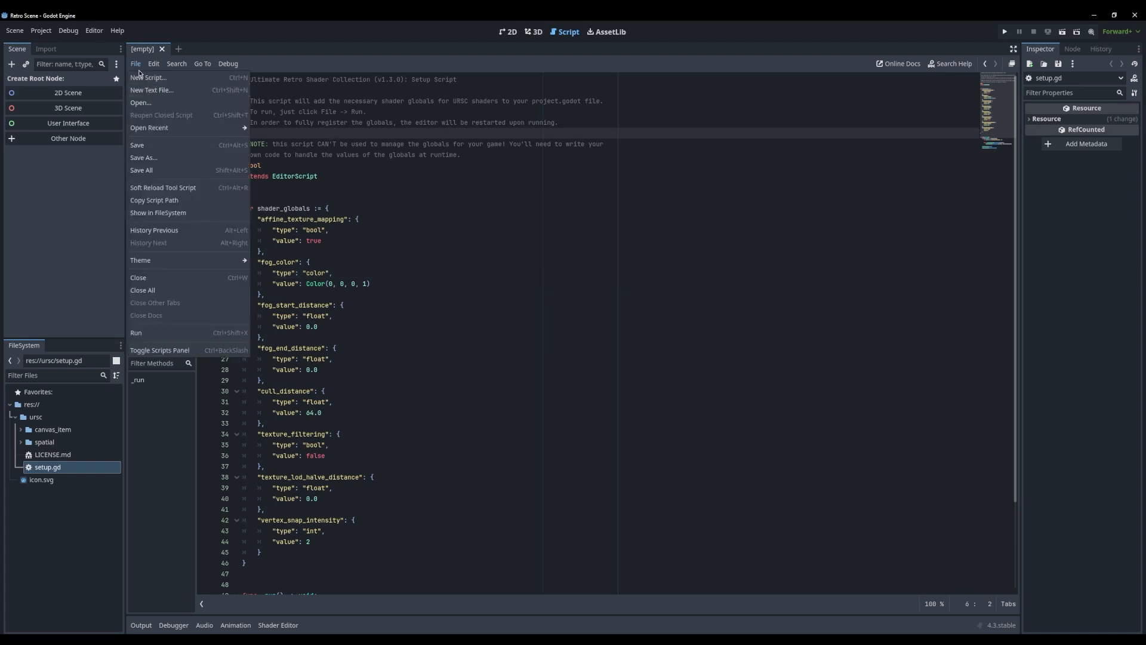
Create a 3D scene root node and rename it MainScene
{"action": "left_click", "coordinate": [77, 113]}
{"action": "left_click", "coordinate": [75, 109]}
{"action": "double_click", "coordinate": [51, 83]}
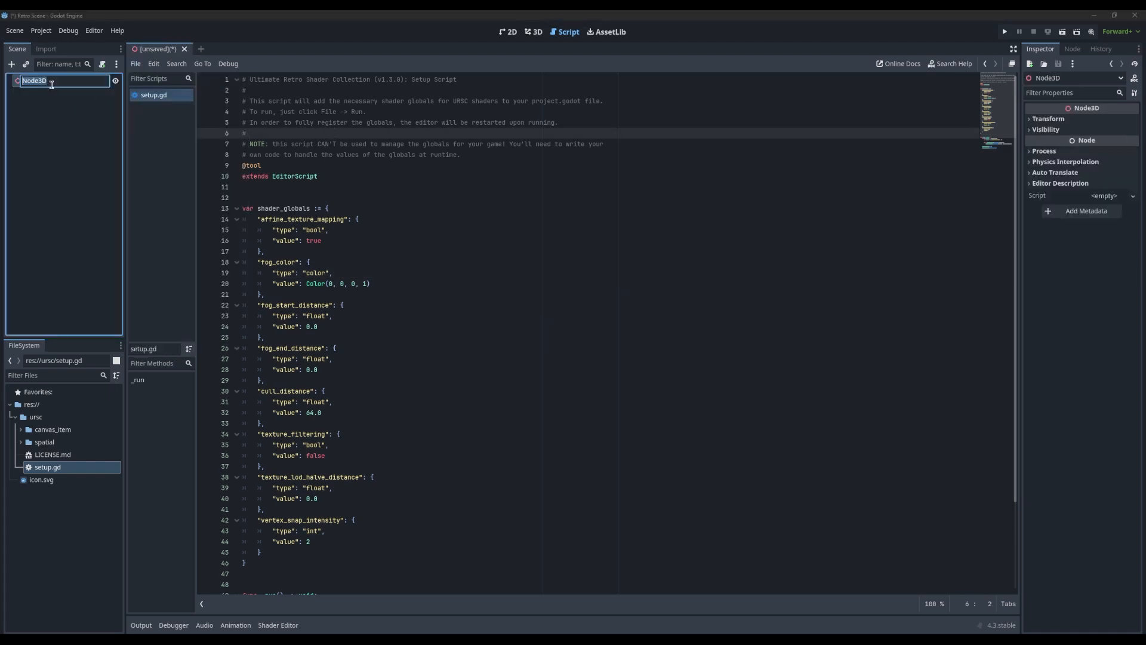
{"action": "type", "text": "MainScene"}
{"action": "key", "text": "Return"}
Save the scene as main_scene.tscn in a new folder named scenes
{"action": "key", "text": "ctrl+s"}
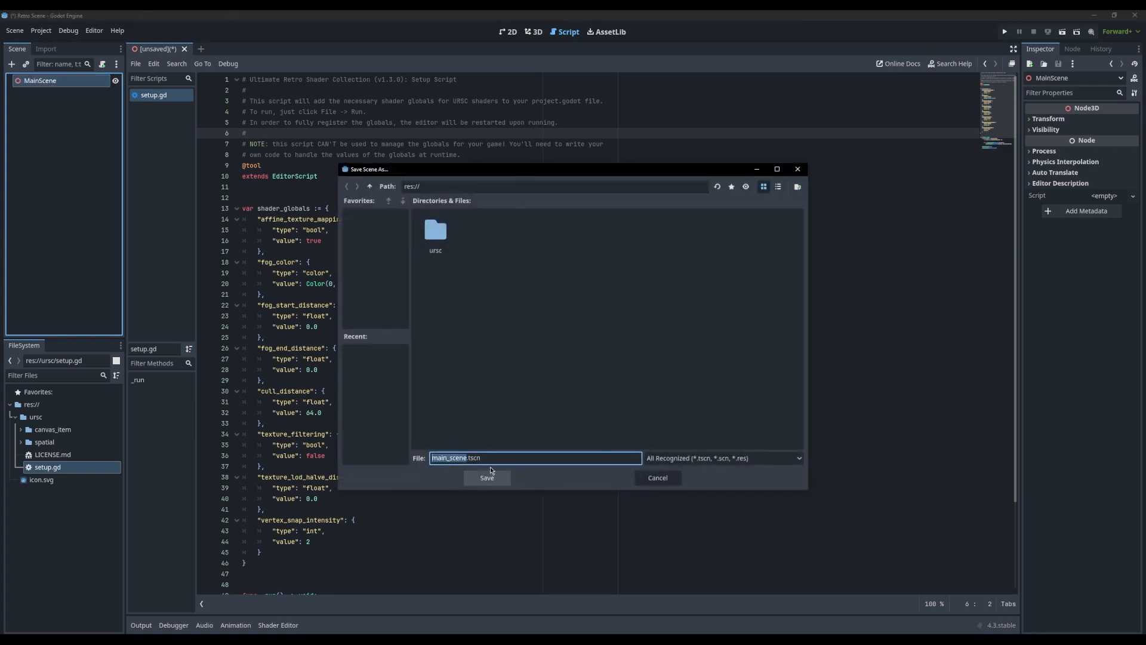
{"action": "left_click", "coordinate": [798, 186]}
{"action": "type", "text": "scenes"}
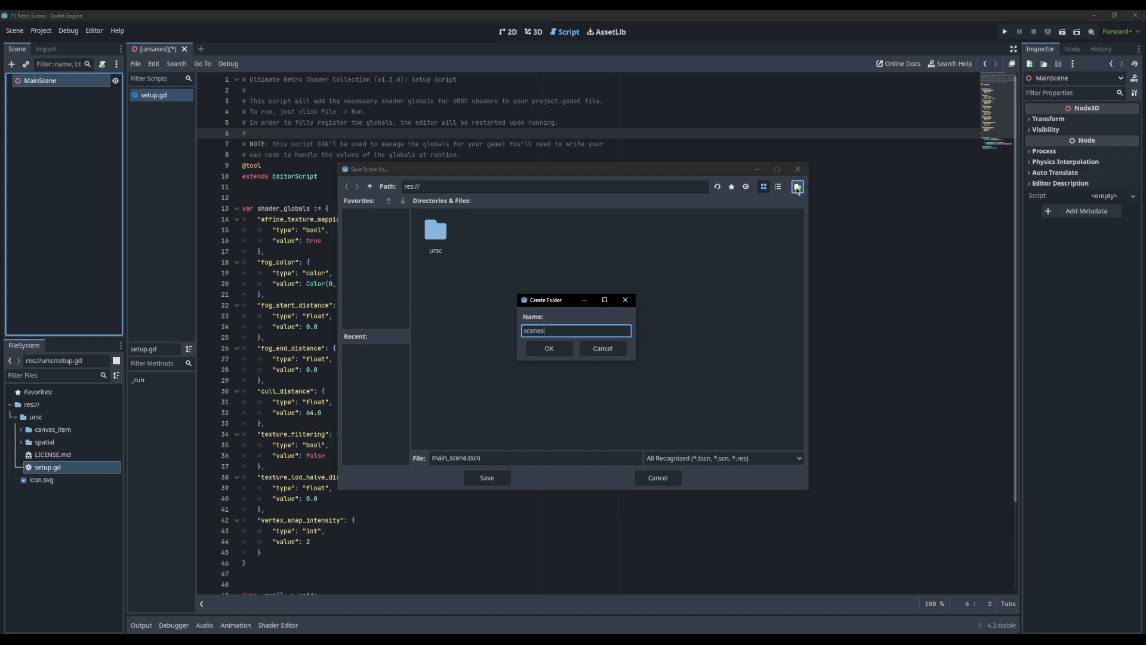
{"action": "key", "text": "Return"}
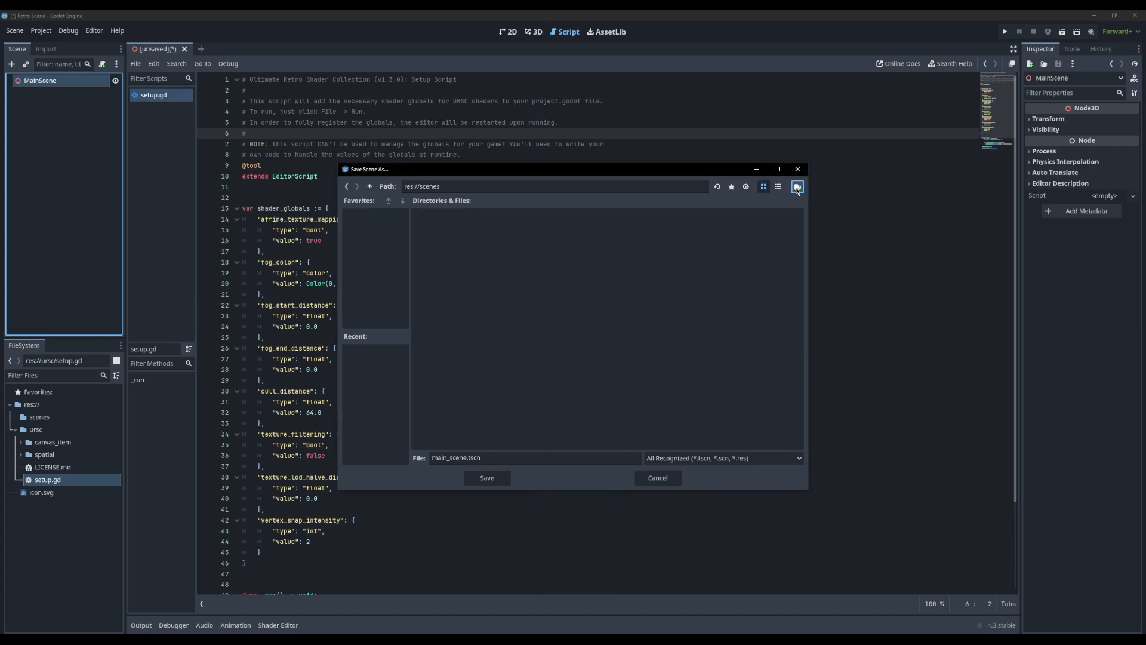
{"action": "left_click", "coordinate": [487, 477]}
Look through setup.gd and run it to register the shader globals
{"action": "left_click", "coordinate": [330, 177]}
{"action": "left_click", "coordinate": [255, 101]}
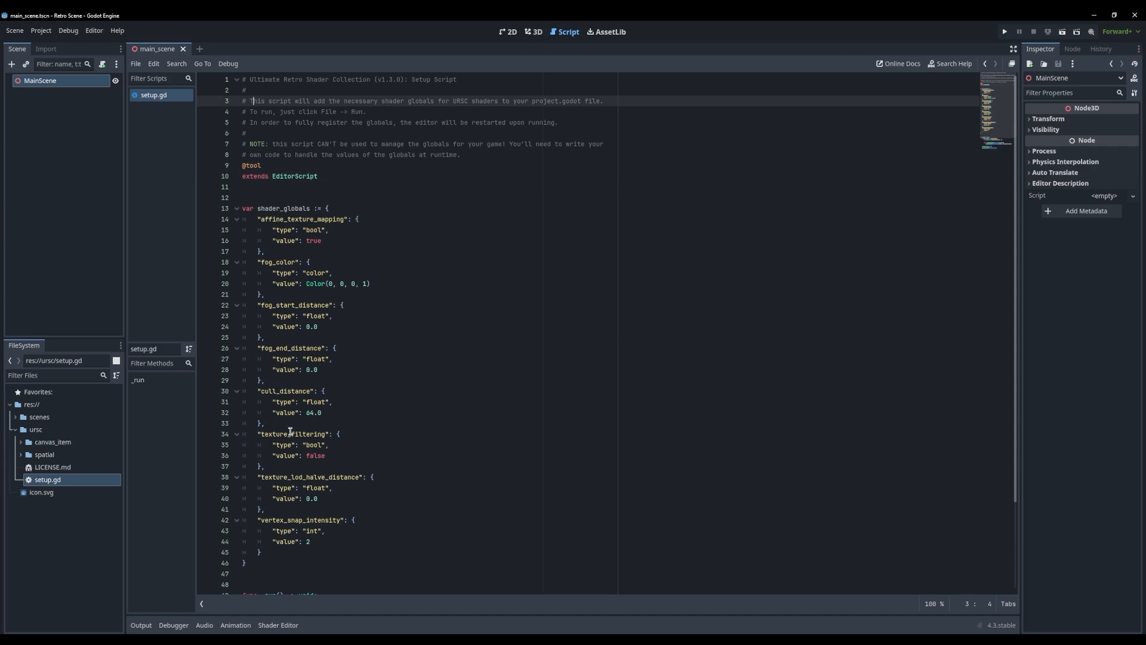
{"action": "scroll", "coordinate": [355, 284], "scroll_direction": "down", "scroll_amount": 4}
{"action": "scroll", "coordinate": [358, 286], "scroll_direction": "up", "scroll_amount": 4}
{"action": "left_click", "coordinate": [275, 165]}
{"action": "left_click", "coordinate": [292, 144]}
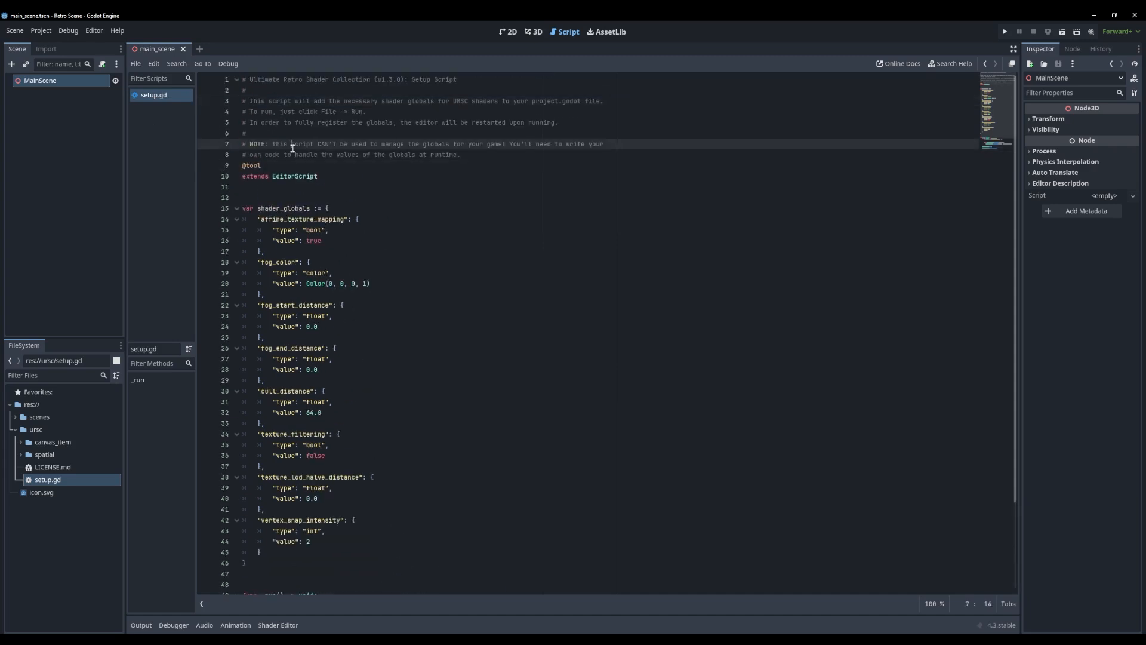
{"action": "left_click", "coordinate": [137, 64]}
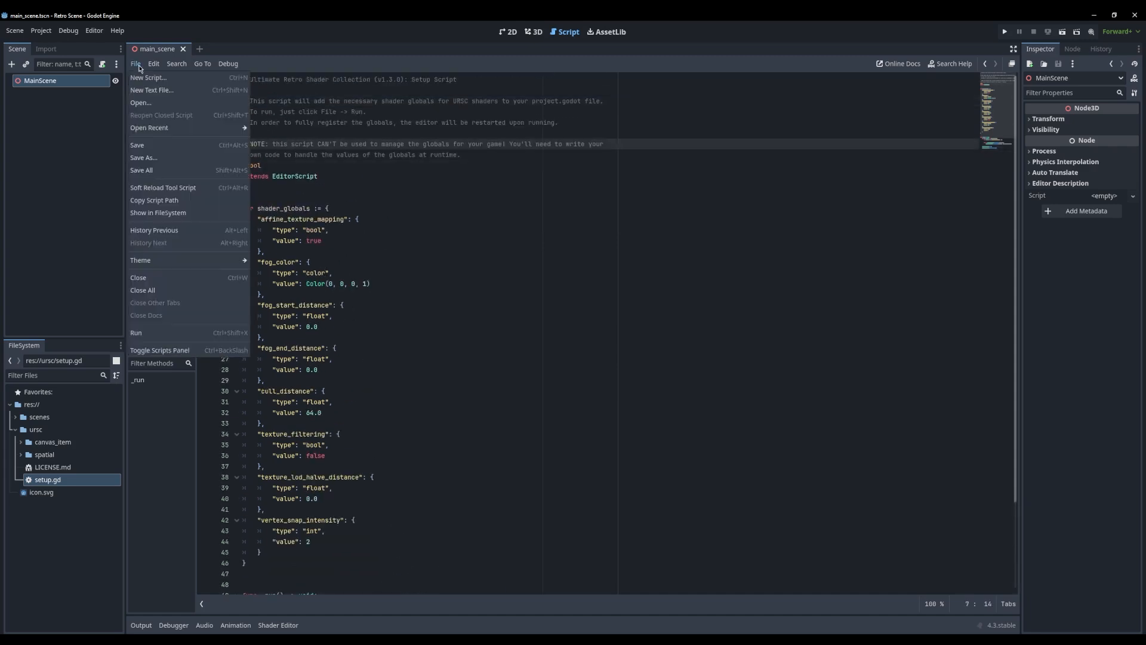
{"action": "left_click", "coordinate": [149, 333]}
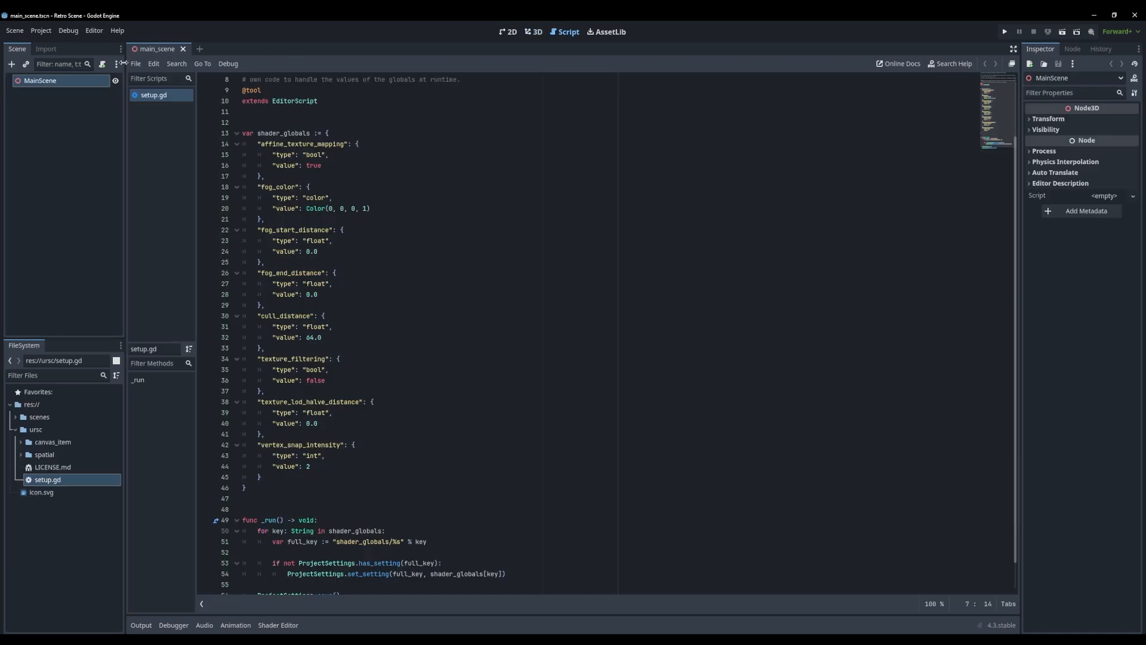
Review the shader globals registered in the project settings
{"action": "left_click", "coordinate": [41, 30]}
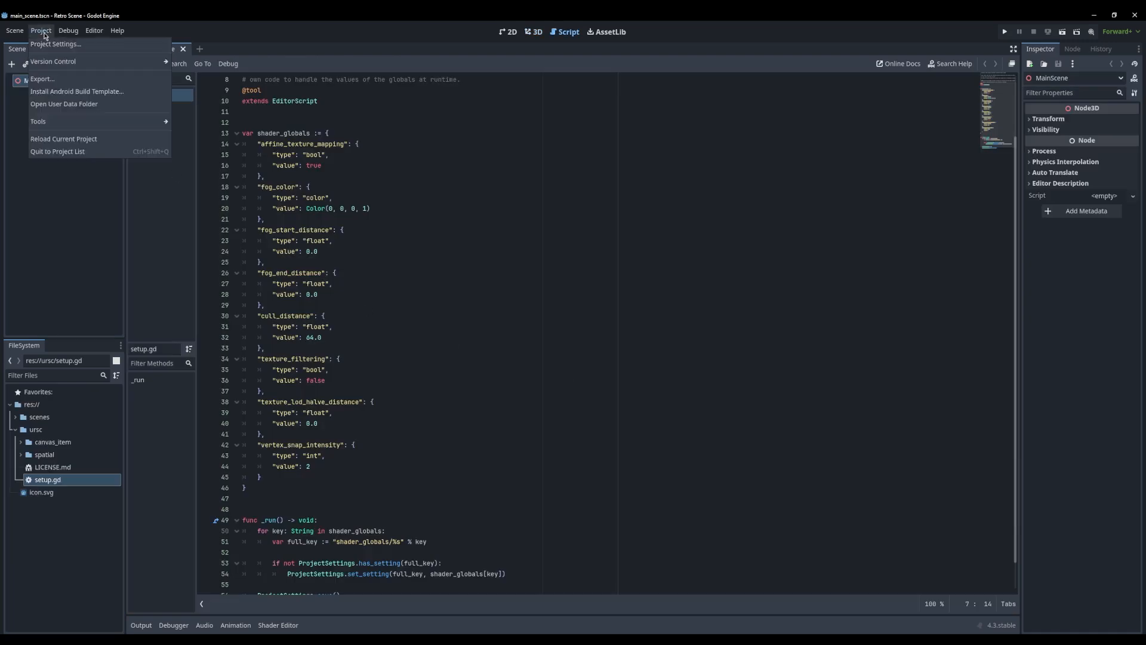
{"action": "left_click", "coordinate": [45, 42]}
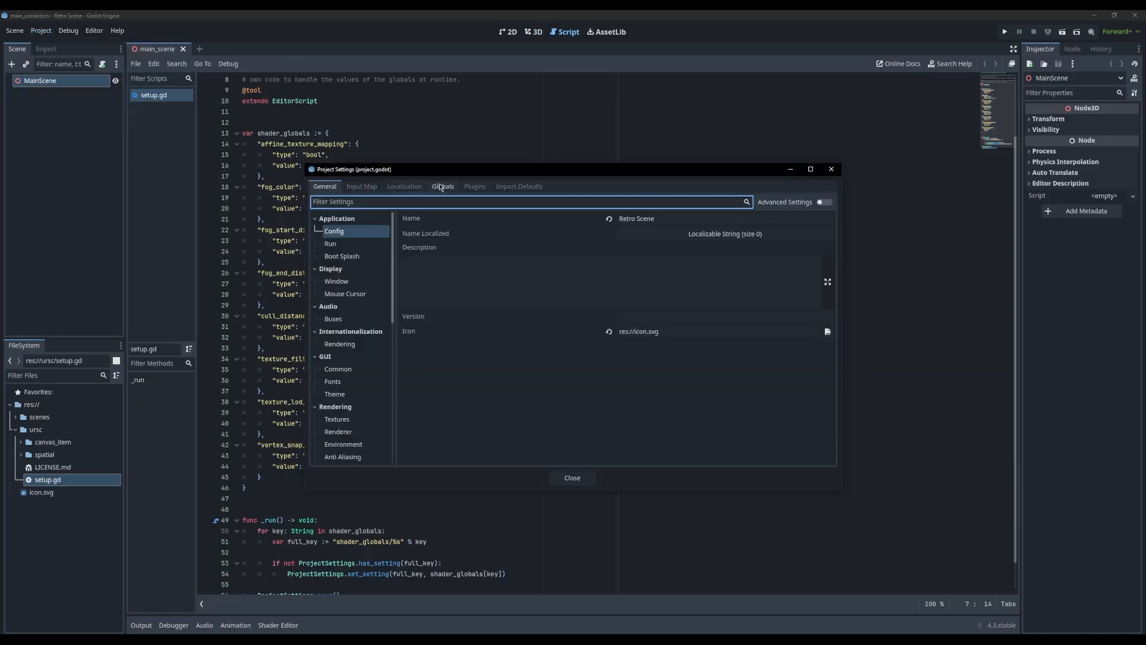
{"action": "left_click", "coordinate": [442, 188]}
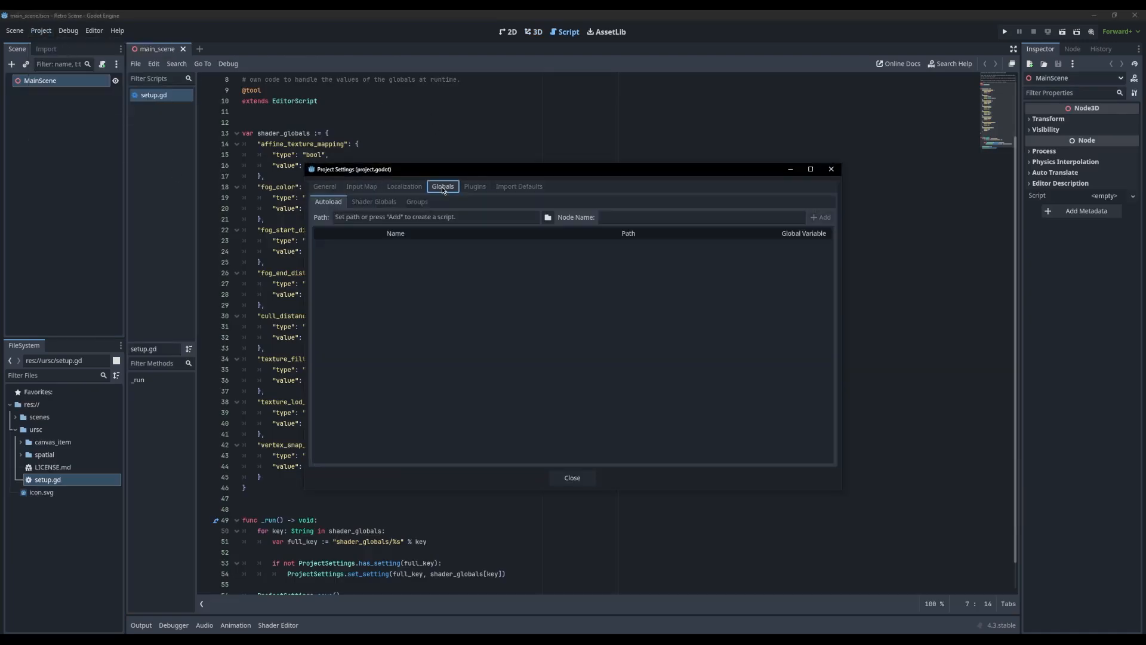
{"action": "left_click", "coordinate": [385, 206]}
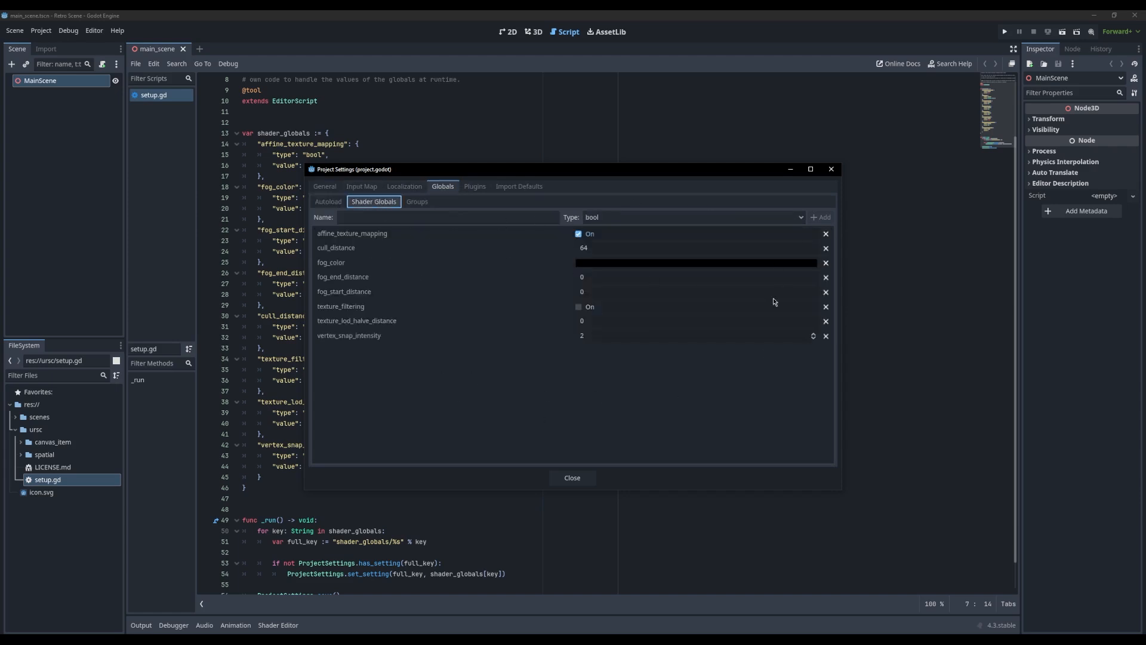
{"action": "left_click", "coordinate": [573, 478]}
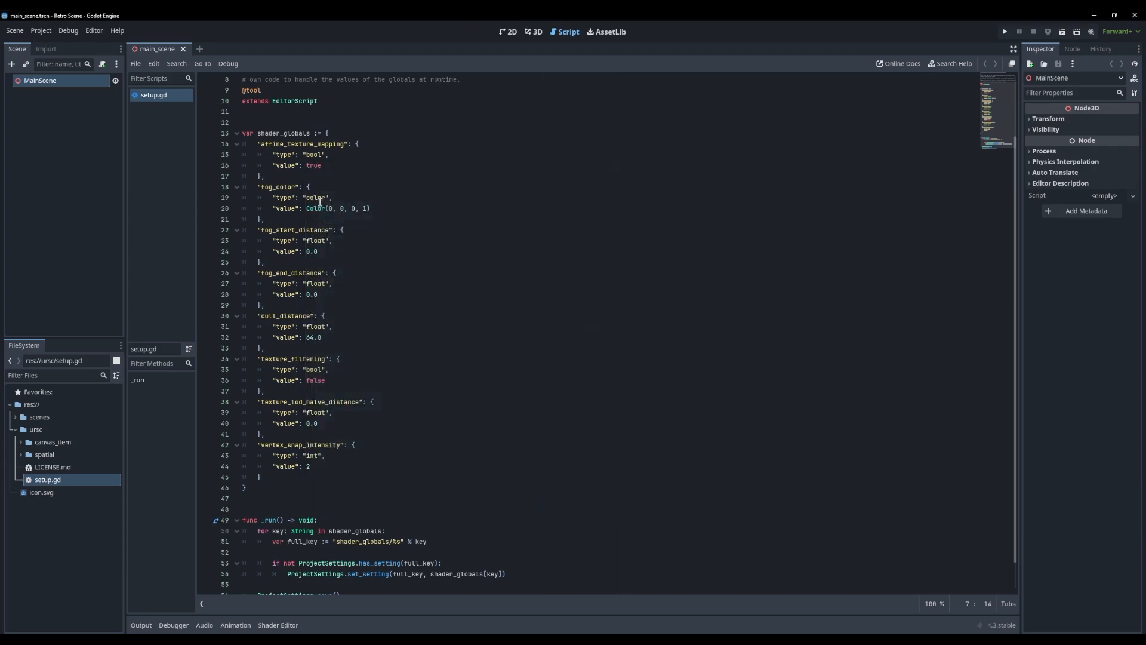
Leave the script and show MainScene in the 3D viewport
{"action": "left_click", "coordinate": [437, 169]}
{"action": "left_click", "coordinate": [456, 151]}
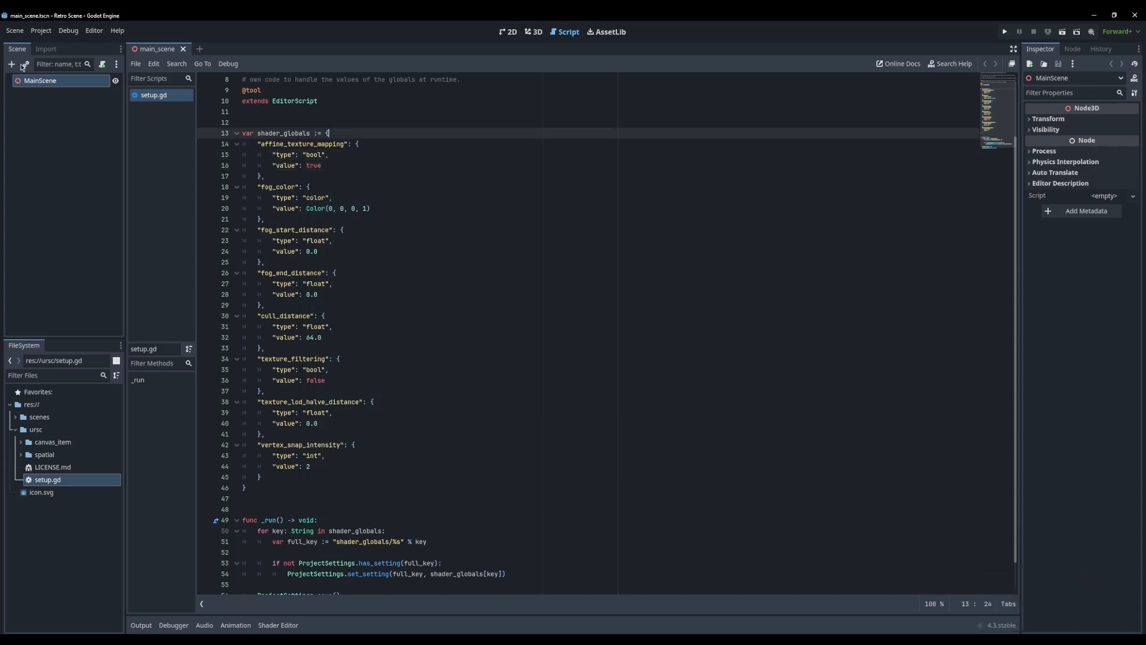
{"action": "key", "text": "Up"}
{"action": "key", "text": "Up"}
{"action": "left_click", "coordinate": [59, 82]}
{"action": "left_click", "coordinate": [533, 33]}
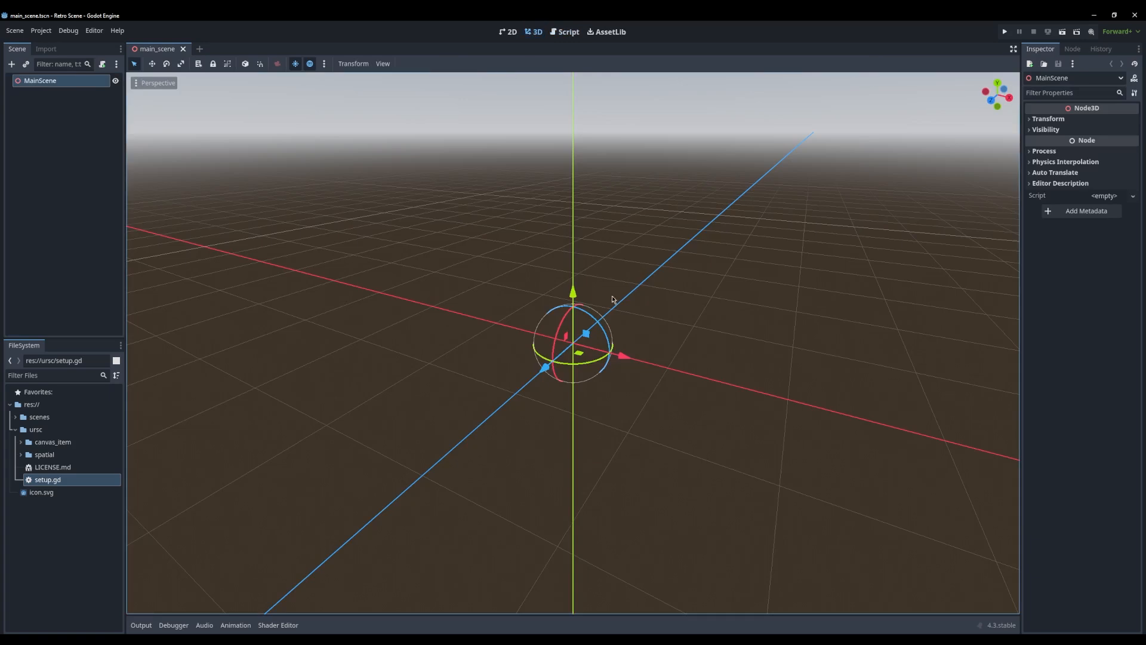
{"action": "middle_click_drag", "start_coordinate": [500, 182], "coordinate": [524, 209]}
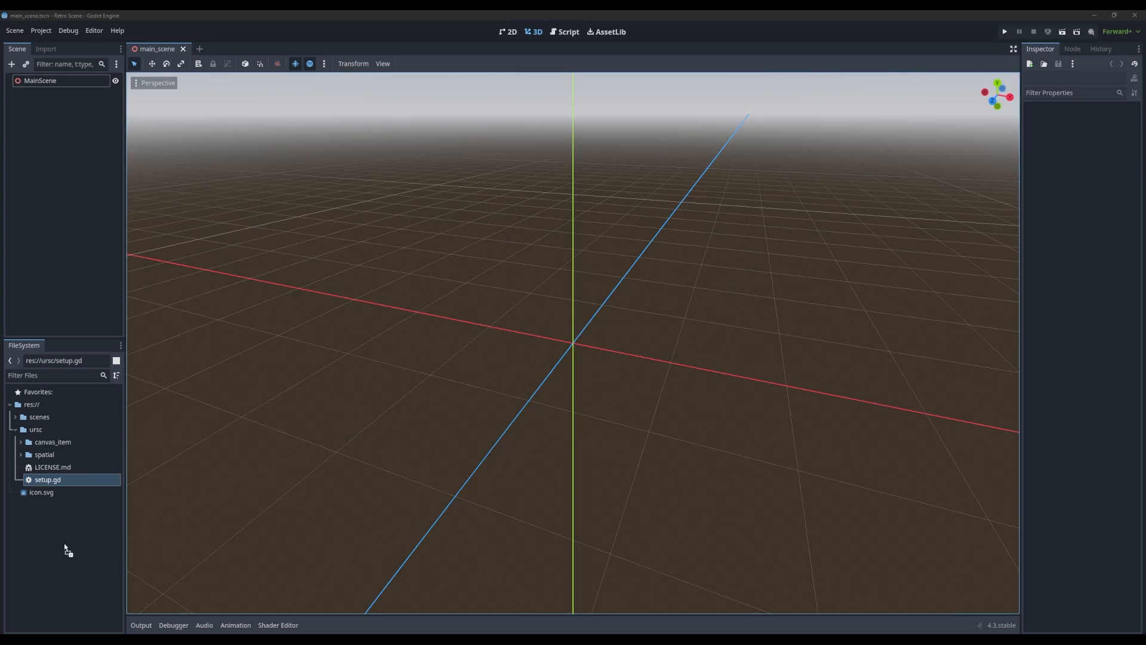
Create a folder named textures in the project root res:// and select it
{"action": "left_click", "coordinate": [31, 404]}
{"action": "right_click", "coordinate": [32, 404]}
{"action": "mouse_move", "coordinate": [89, 413]}
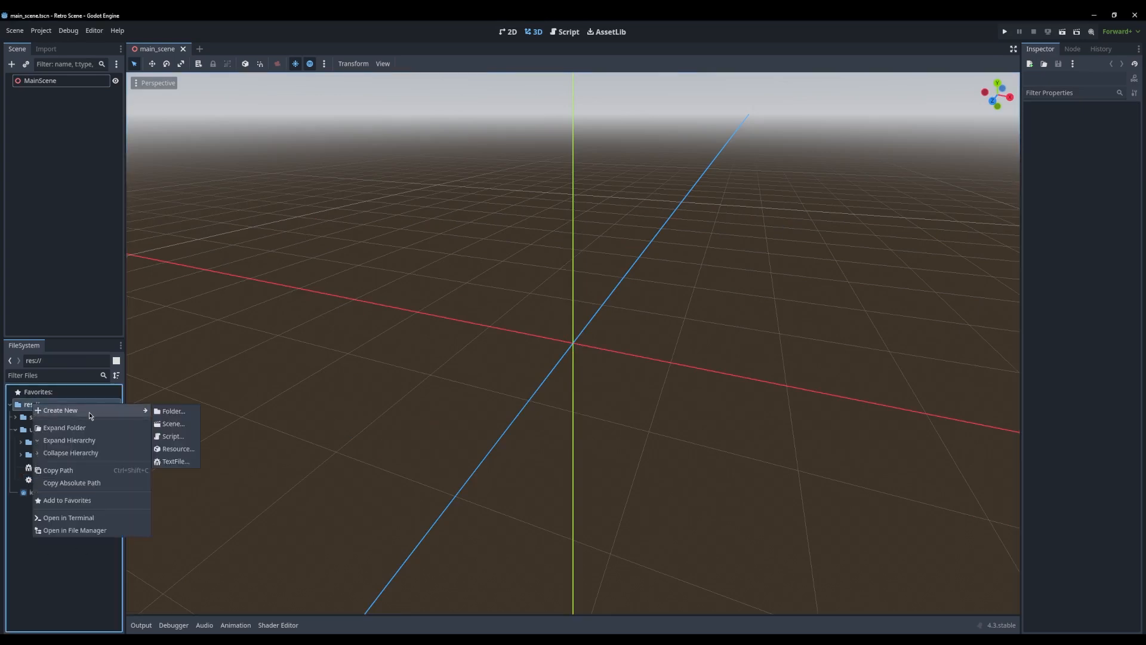
{"action": "left_click", "coordinate": [182, 414]}
{"action": "type", "text": "textur"}
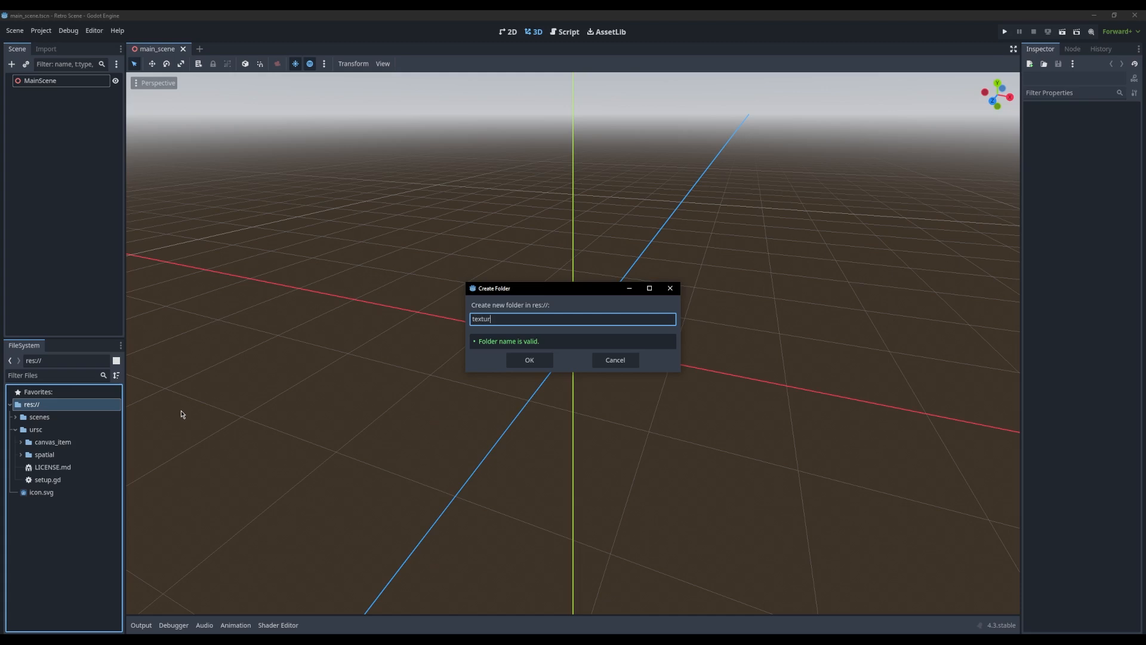
{"action": "type", "text": "es"}
{"action": "key", "text": "Return"}
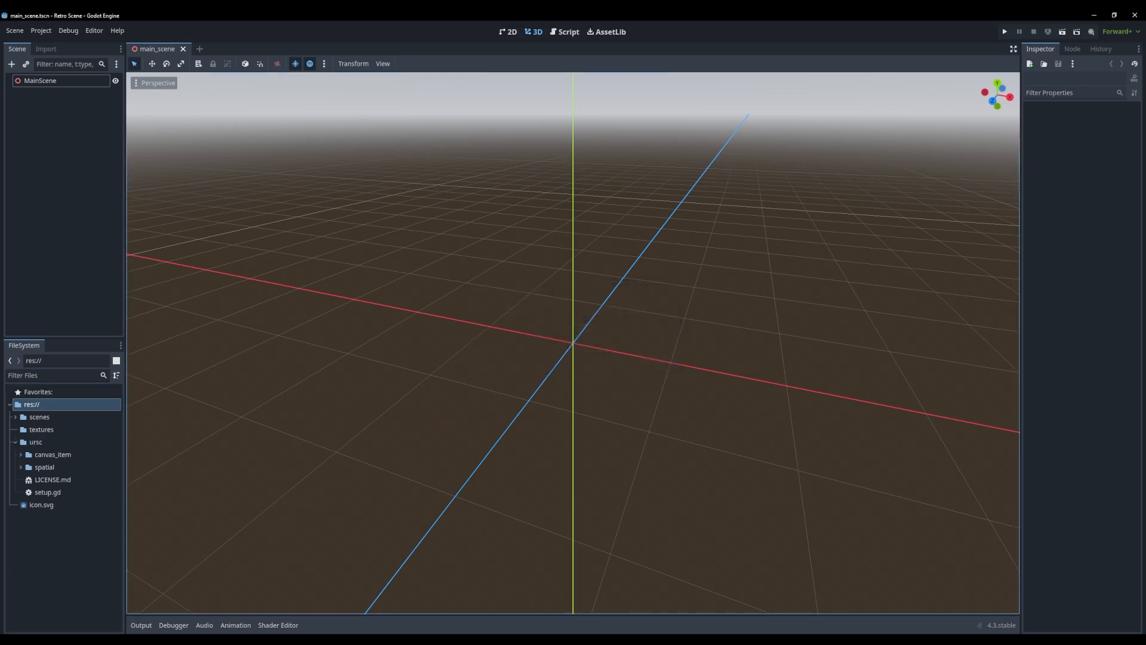
{"action": "left_click_drag", "start_coordinate": [0, 84], "coordinate": [620, 135]}
{"action": "left_click", "coordinate": [39, 431]}
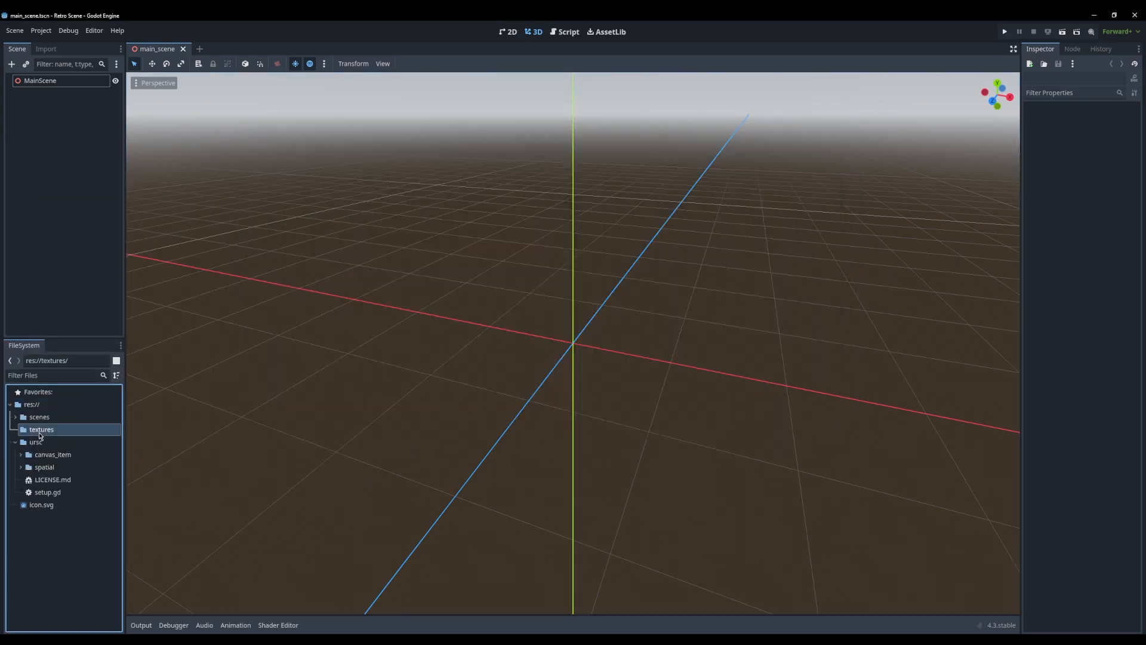
Bring concrete.png from the Everything file search into the textures folder, and expand the textures and scenes folders
{"action": "key", "text": "alt+Tab"}
{"action": "left_click_drag", "start_coordinate": [375, 266], "coordinate": [47, 430]}
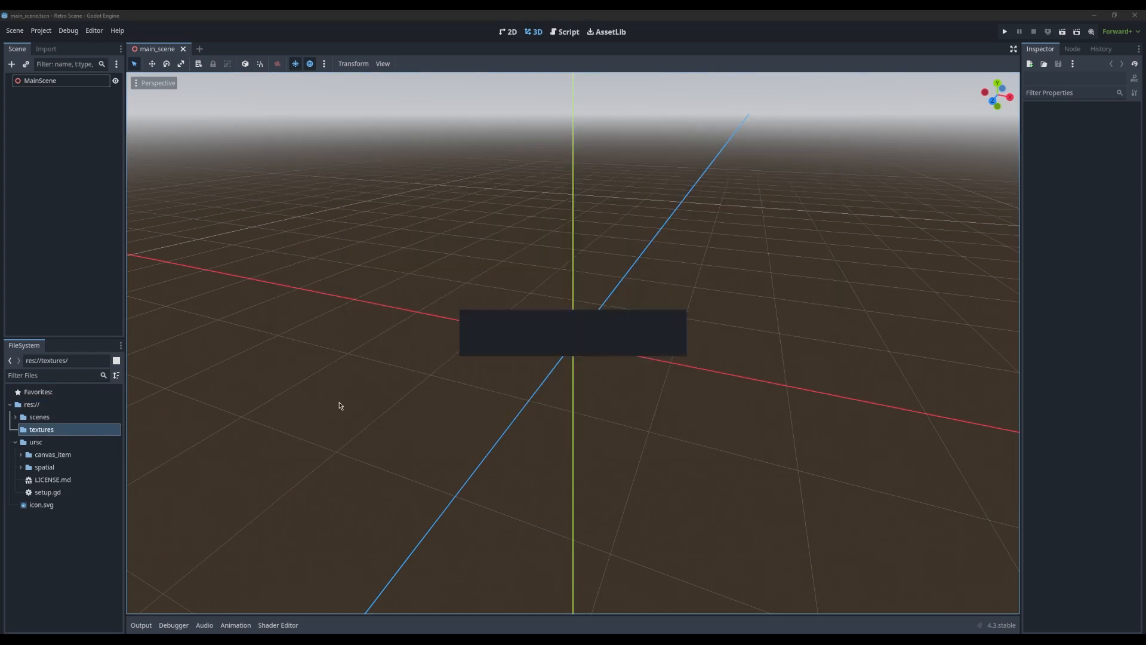
{"action": "key", "text": "alt+Tab"}
{"action": "left_click_drag", "start_coordinate": [481, 133], "coordinate": [504, 198]}
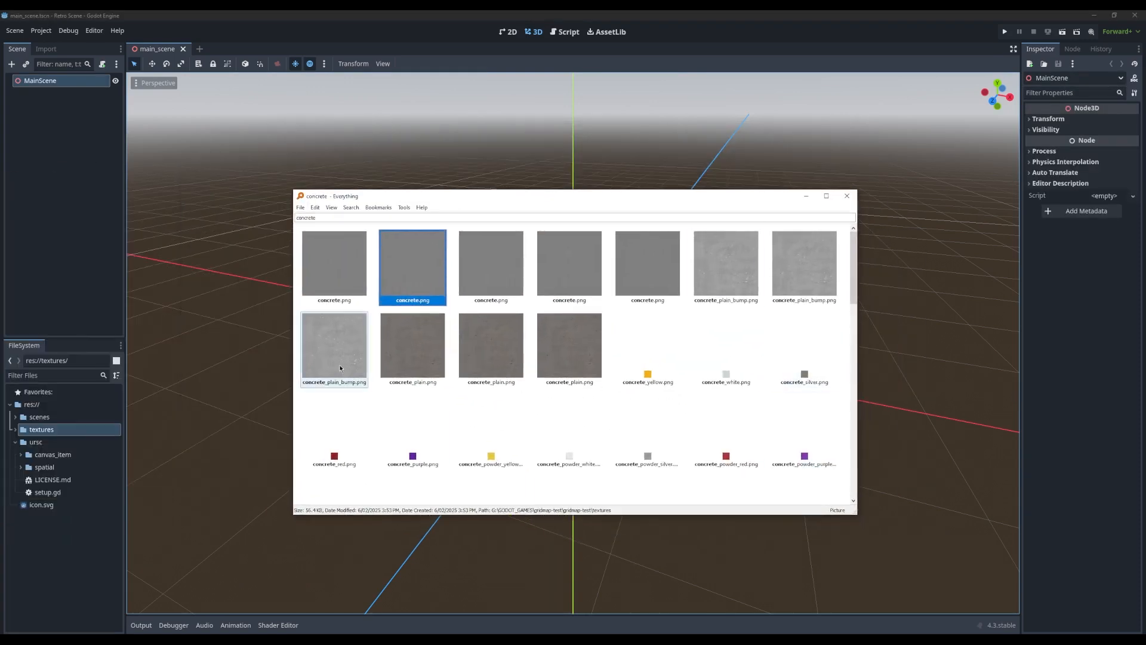
{"action": "left_click_drag", "start_coordinate": [573, 198], "coordinate": [0, 204]}
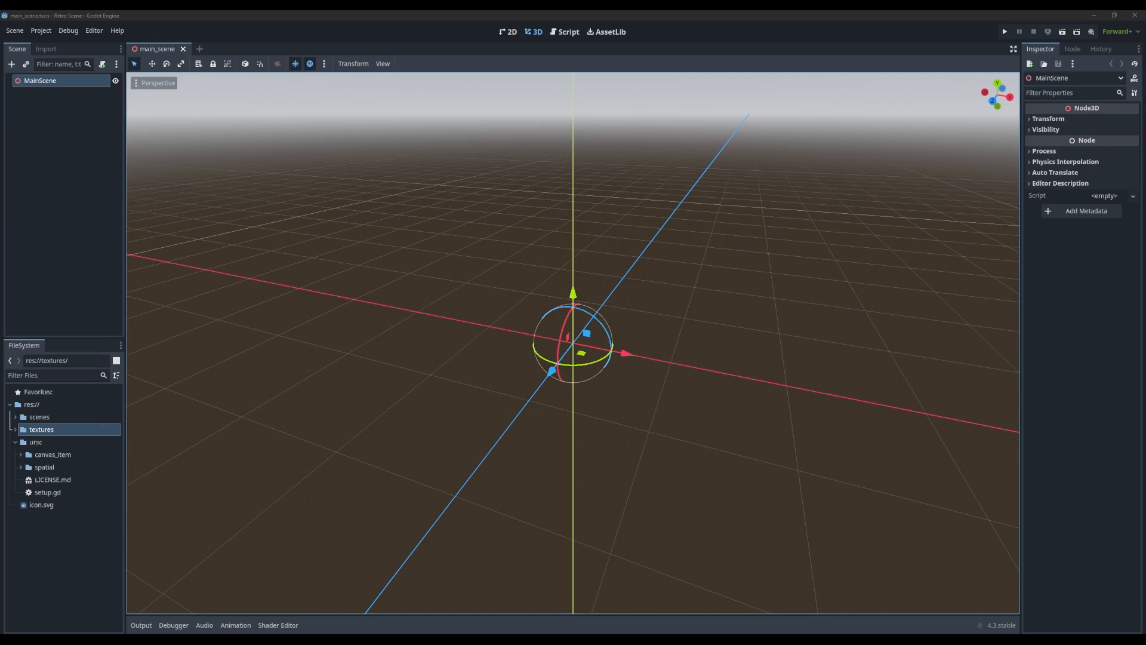
{"action": "mouse_move", "coordinate": [397, 307]}
{"action": "middle_mouse_down"}
{"action": "mouse_move", "coordinate": [432, 320]}
{"action": "mouse_move", "coordinate": [402, 321]}
{"action": "middle_mouse_up"}
{"action": "middle_click_drag", "start_coordinate": [512, 361], "coordinate": [373, 389]}
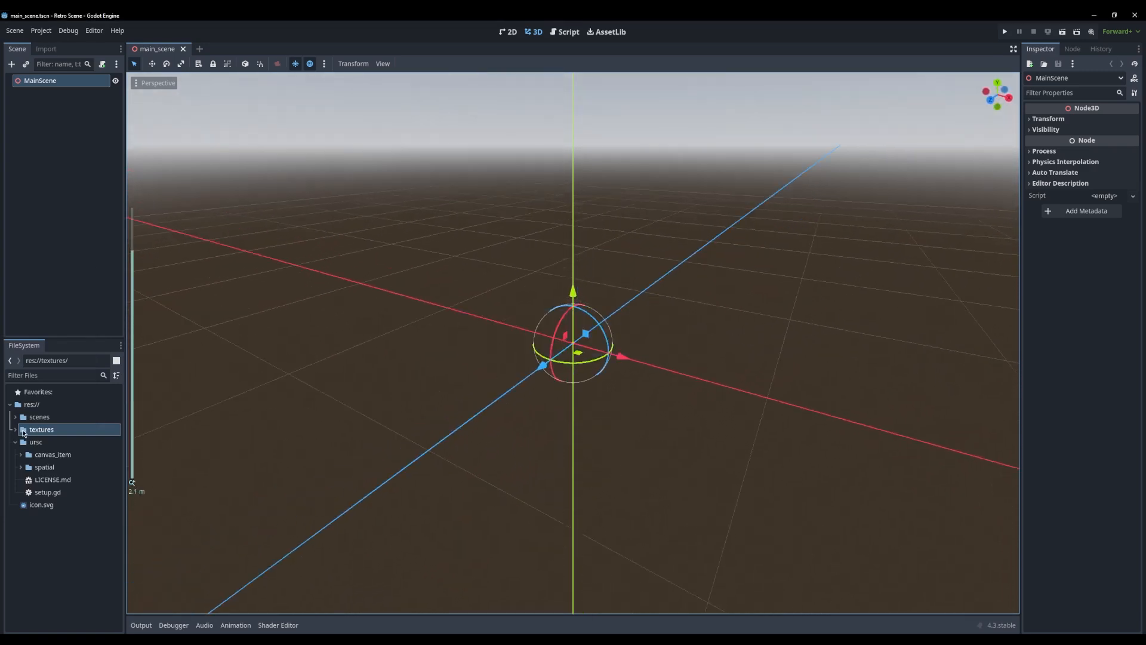
{"action": "left_click", "coordinate": [16, 430]}
{"action": "left_click", "coordinate": [37, 442]}
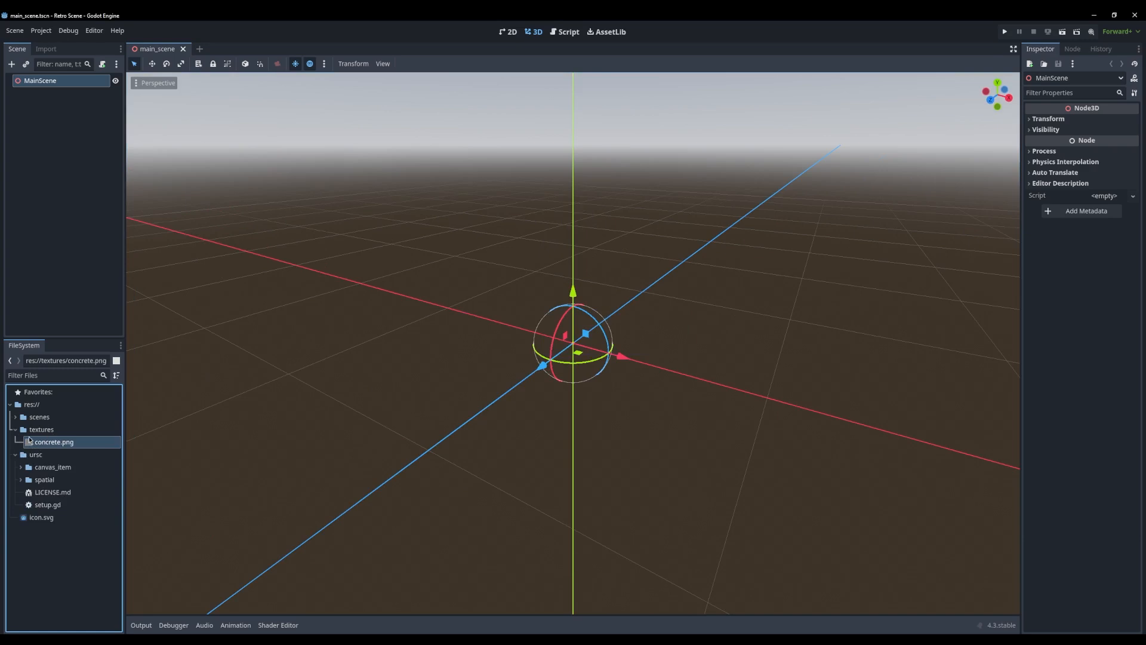
{"action": "left_click", "coordinate": [16, 418]}
Add a CSGBox3D node as a child of MainScene
{"action": "left_click", "coordinate": [63, 165]}
{"action": "left_click", "coordinate": [68, 84]}
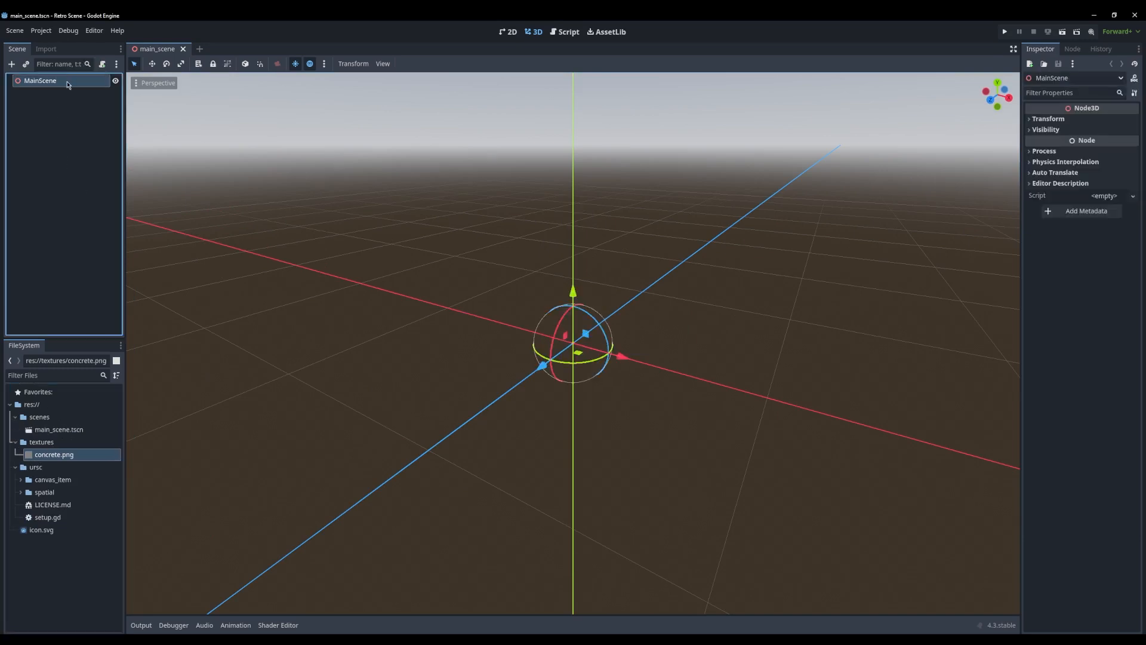
{"action": "key", "text": "ctrl+a"}
{"action": "type", "text": "csgbox"}
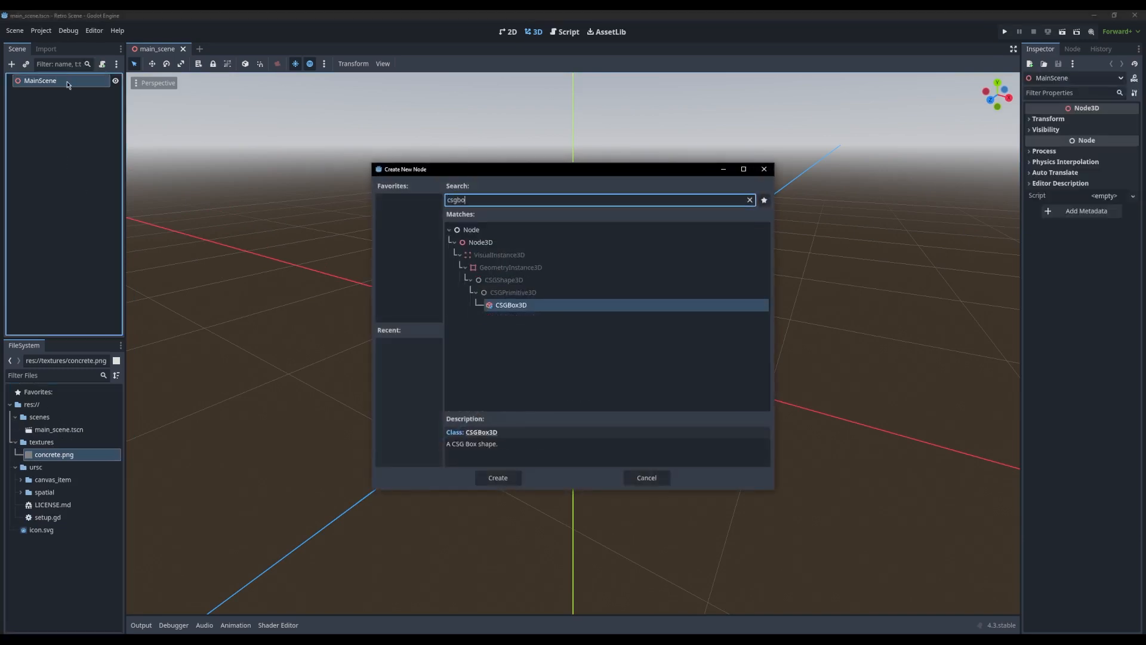
{"action": "key", "text": "Return"}
{"action": "middle_click_drag", "start_coordinate": [542, 283], "coordinate": [541, 264]}
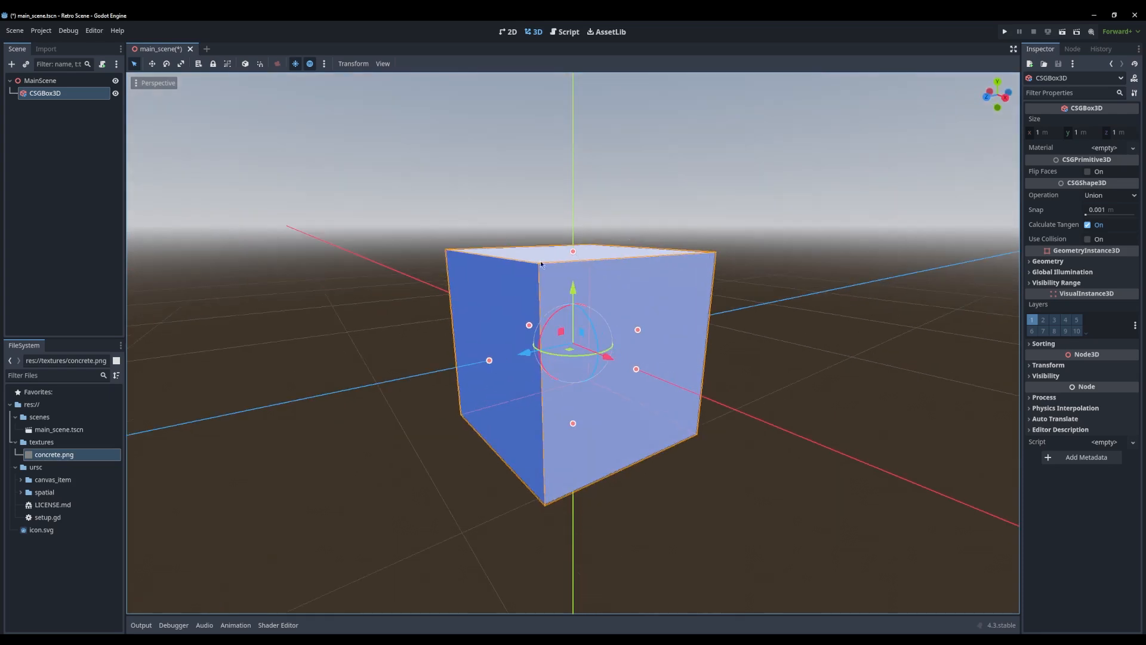
Delete the CSGBox3D node from the scene
{"action": "left_click", "coordinate": [1082, 131]}
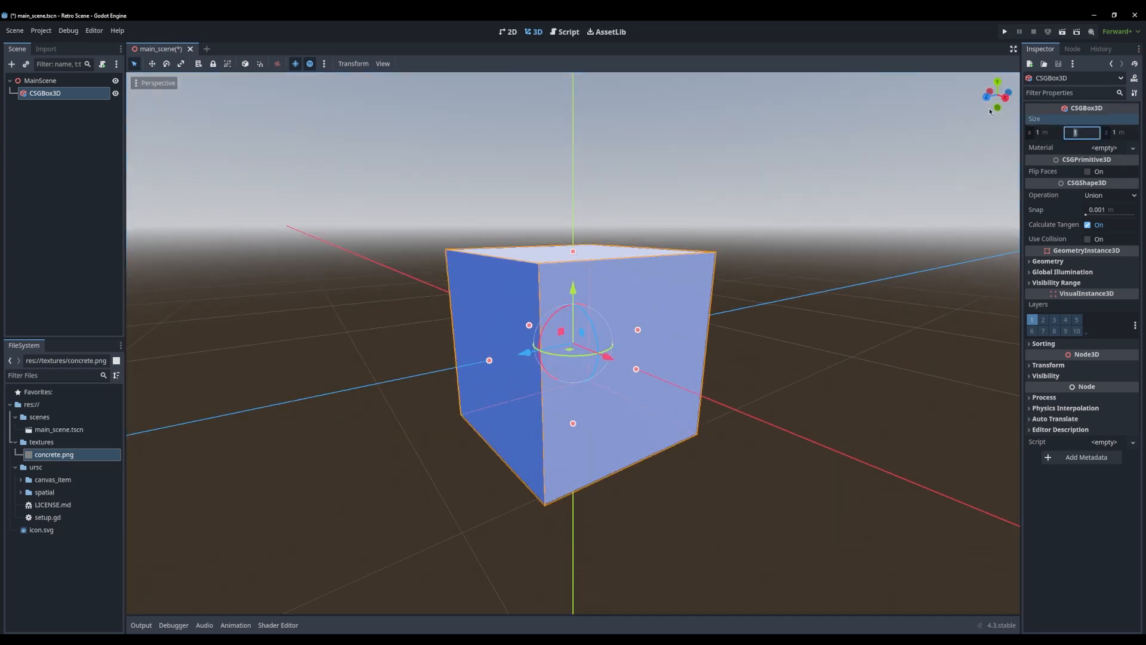
{"action": "left_click", "coordinate": [51, 116]}
{"action": "left_click", "coordinate": [51, 94]}
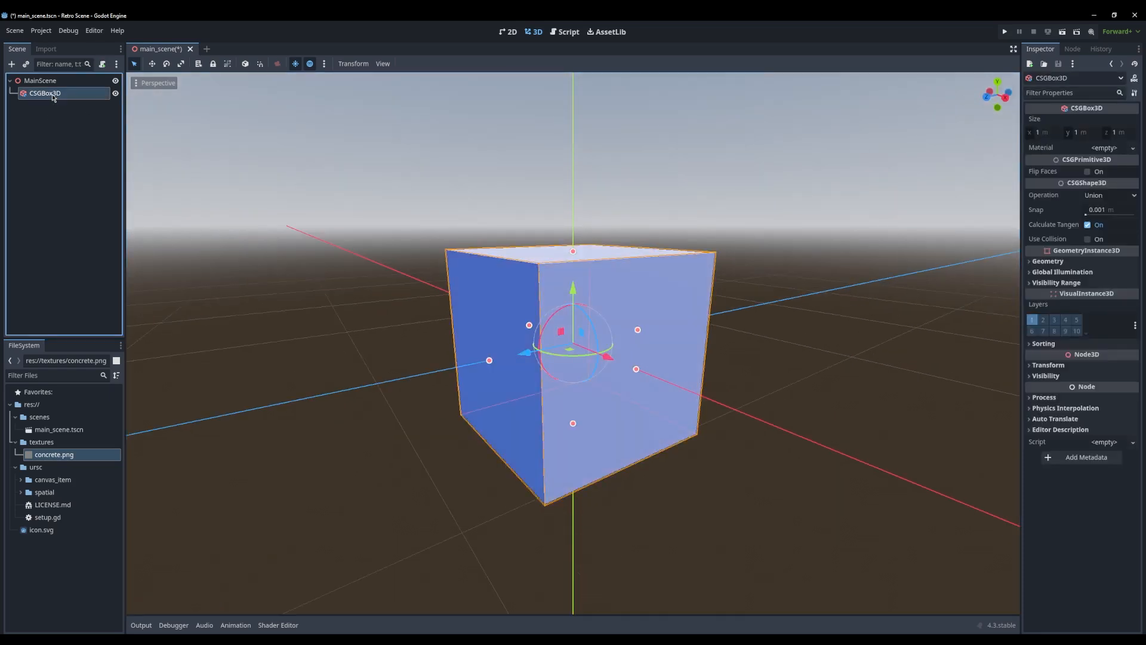
{"action": "key", "text": "Delete"}
{"action": "key", "text": "Return"}
Add a MeshInstance3D node under MainScene and give it a new QuadMesh
{"action": "left_click", "coordinate": [40, 82]}
{"action": "key", "text": "ctrl+a"}
{"action": "type", "text": "mesh"}
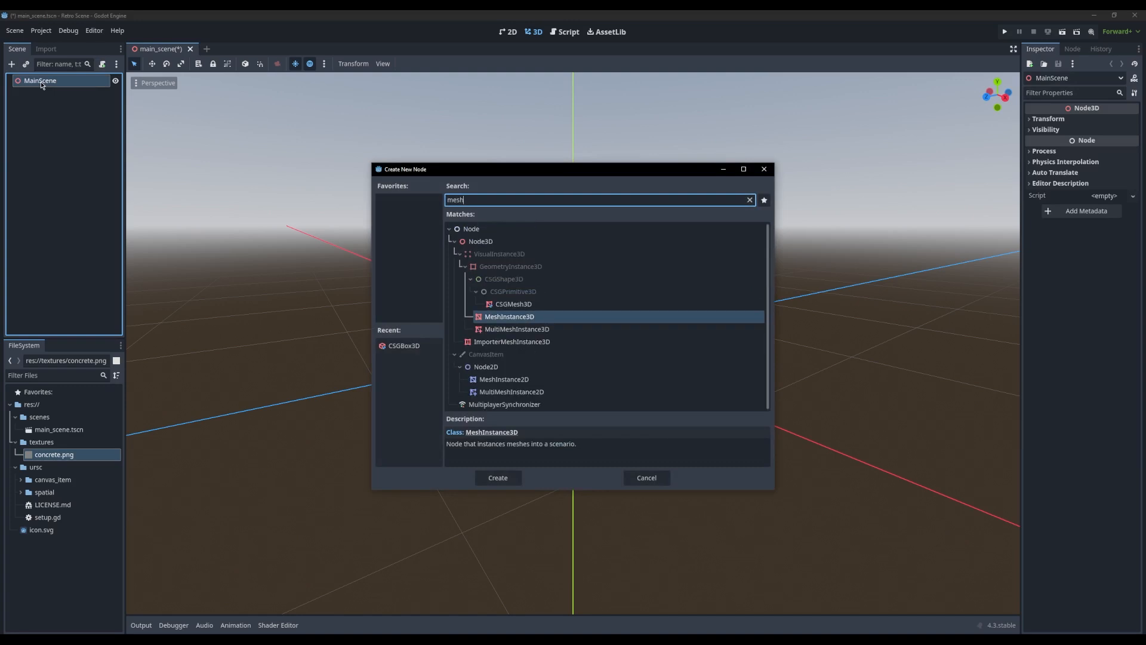
{"action": "key", "text": "Return"}
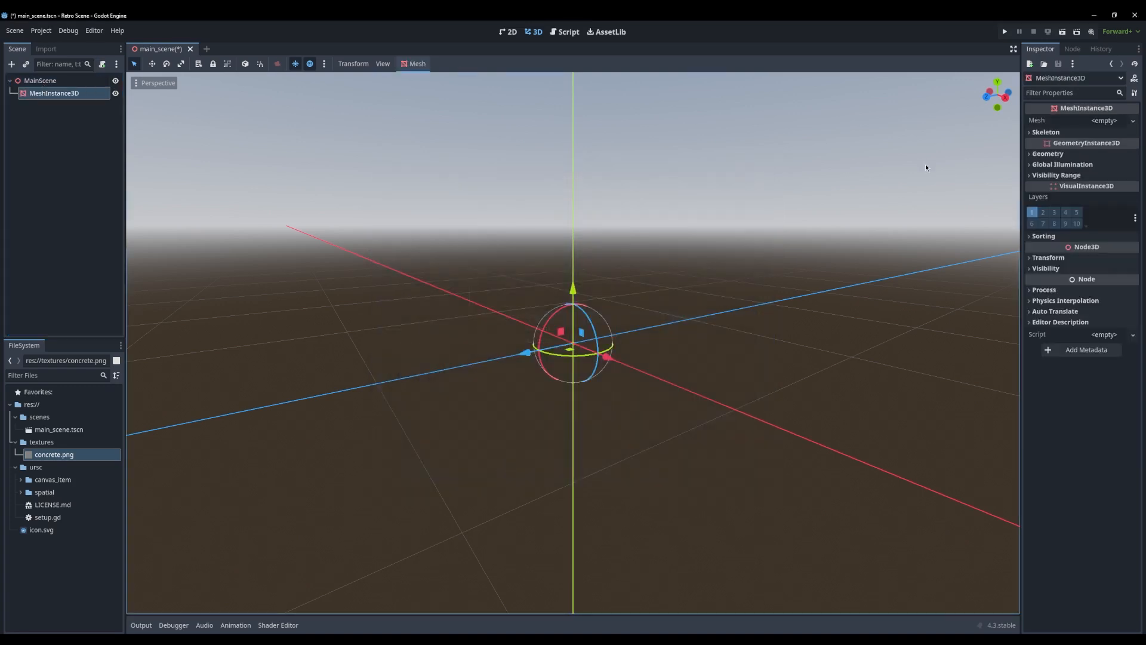
{"action": "left_click", "coordinate": [1114, 122]}
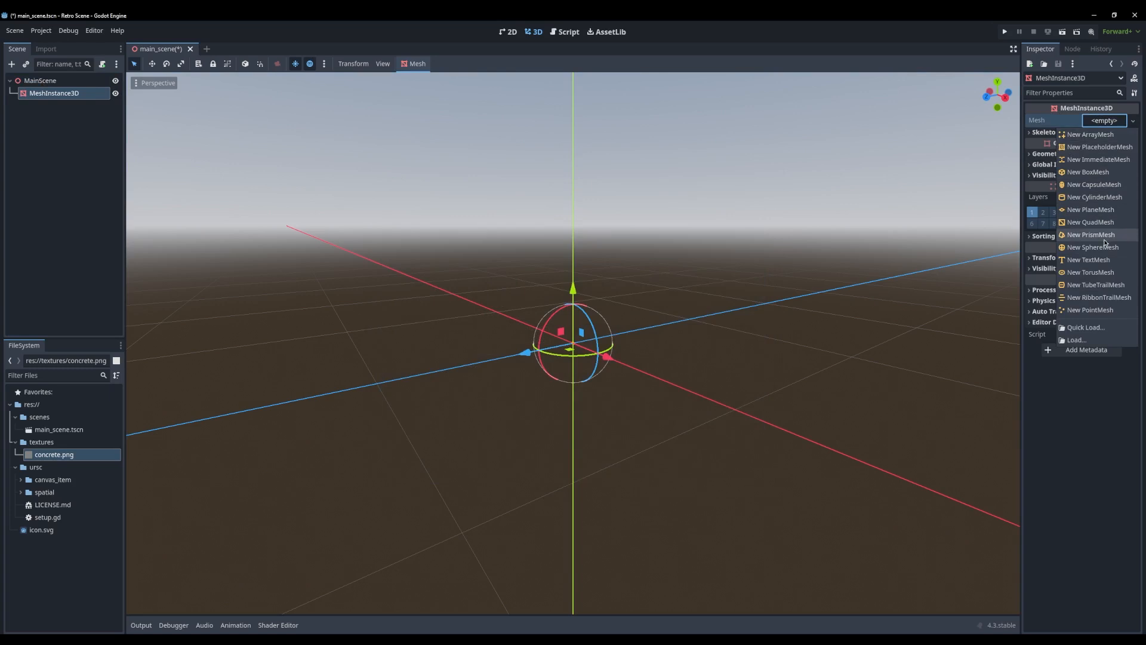
{"action": "left_click", "coordinate": [1104, 225]}
Set the quad mesh's orientation to Face Y so it lies flat as a ground plane
{"action": "left_click", "coordinate": [1104, 133]}
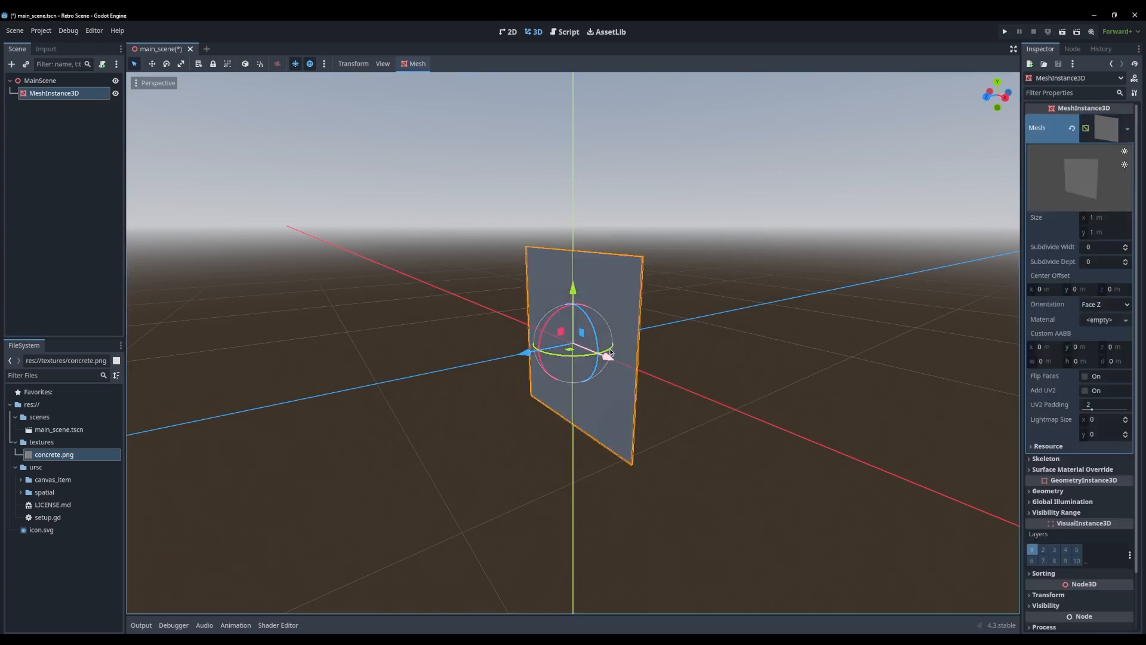
{"action": "left_click_drag", "start_coordinate": [1021, 339], "coordinate": [882, 322]}
{"action": "left_click", "coordinate": [1030, 306]}
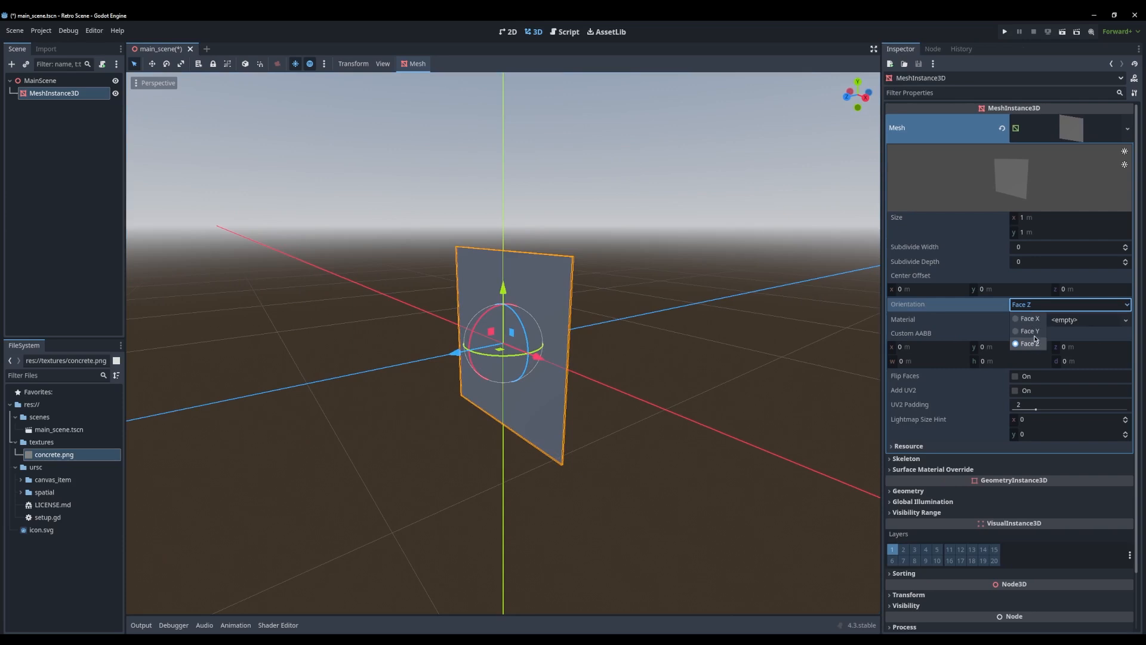
{"action": "left_click", "coordinate": [1028, 327]}
{"action": "middle_click_drag", "start_coordinate": [752, 363], "coordinate": [611, 361]}
Set the ground plane mesh's size to 50 m in both x and y
{"action": "left_click", "coordinate": [1043, 218]}
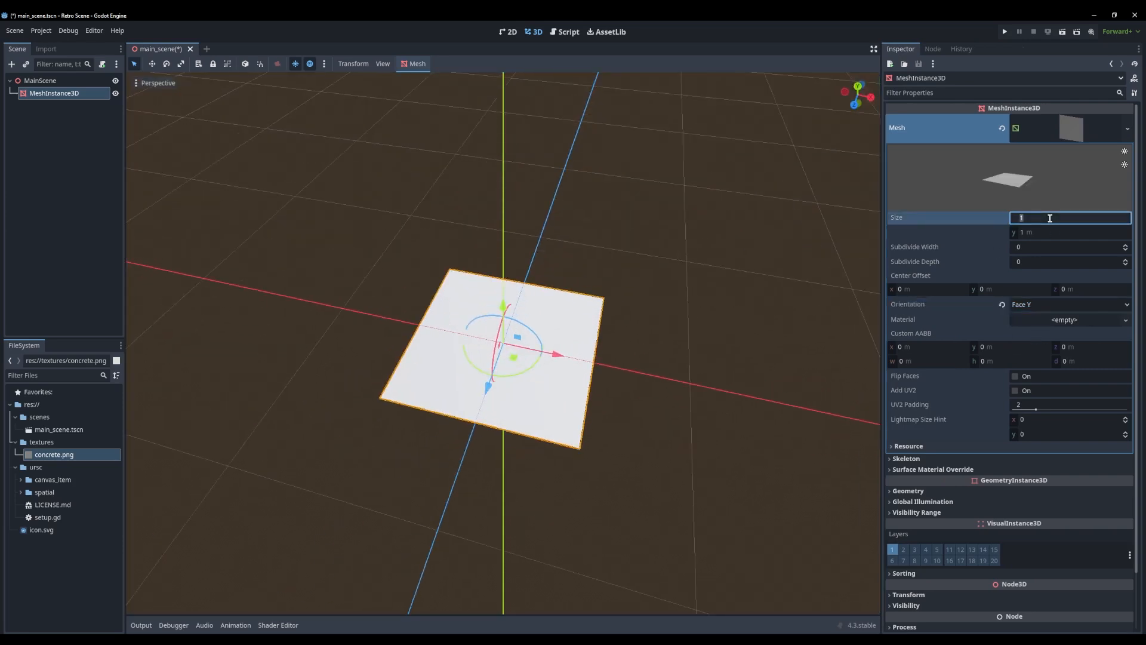
{"action": "type", "text": "50"}
{"action": "key", "text": "Tab"}
{"action": "type", "text": "50"}
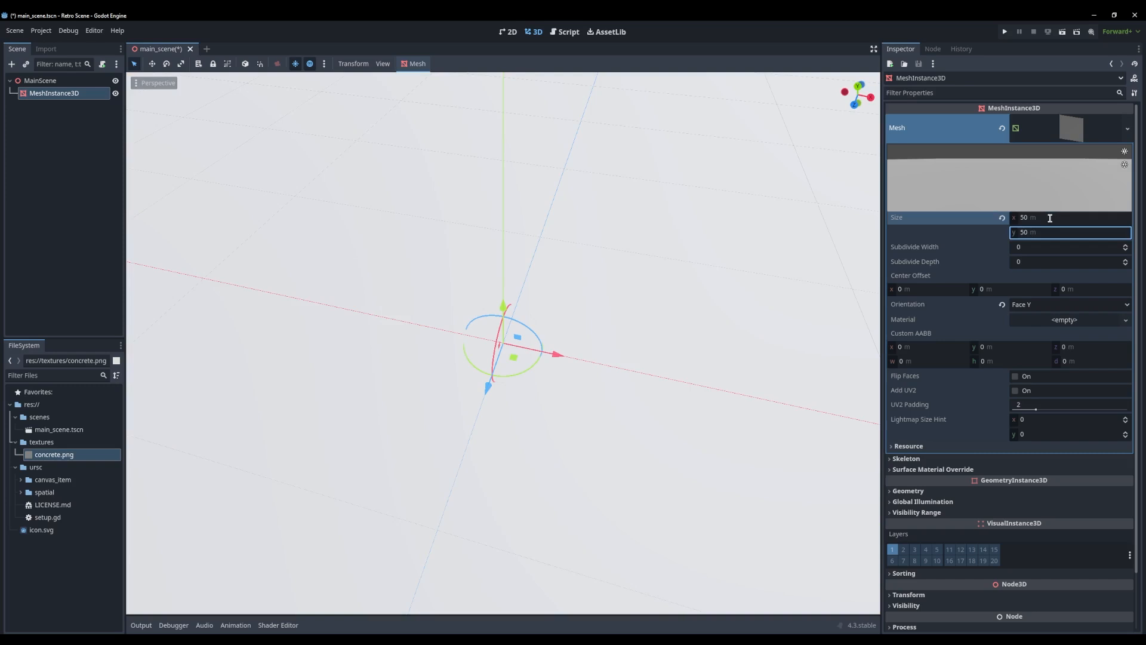
{"action": "key", "text": "Return"}
{"action": "middle_click_drag", "start_coordinate": [612, 259], "coordinate": [652, 254]}
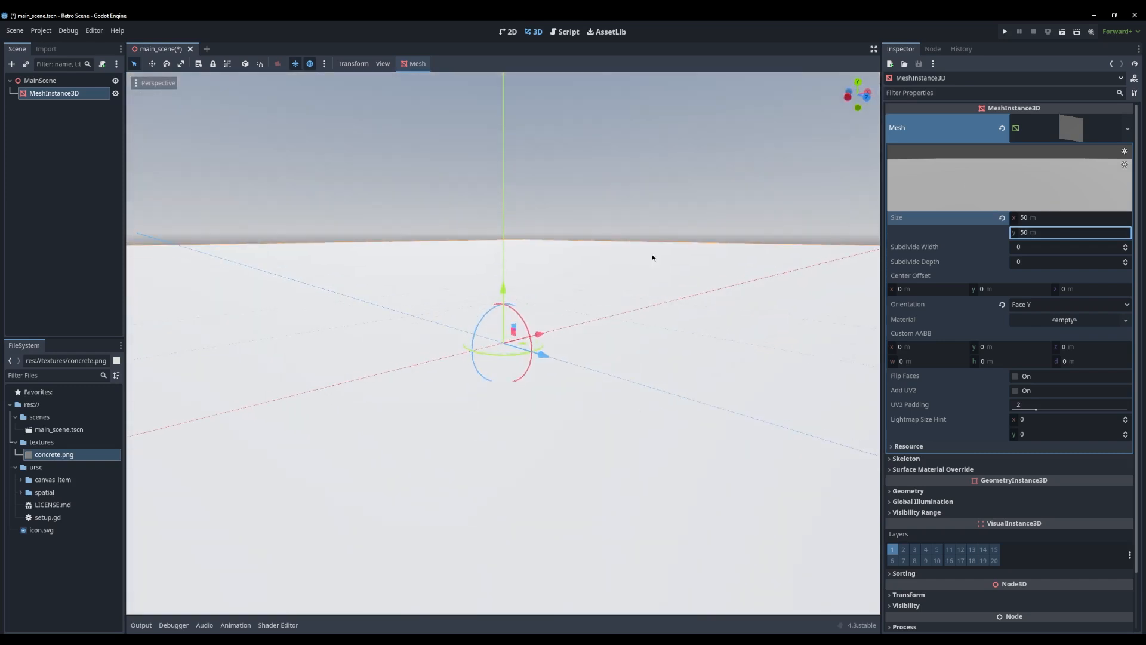
{"action": "scroll", "coordinate": [641, 287], "scroll_direction": "down", "scroll_amount": 4}
{"action": "middle_click_drag", "start_coordinate": [626, 302], "coordinate": [654, 328]}
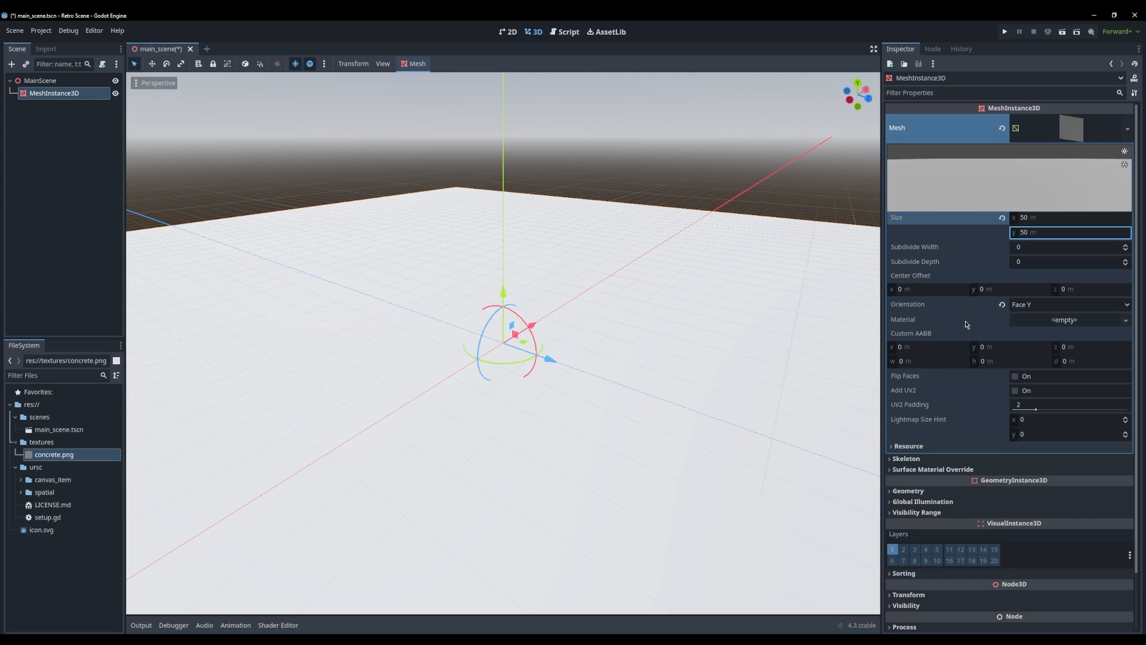
Set the ground plane mesh's Subdivide Width and Subdivide Depth to 50 each
{"action": "left_click", "coordinate": [1035, 247]}
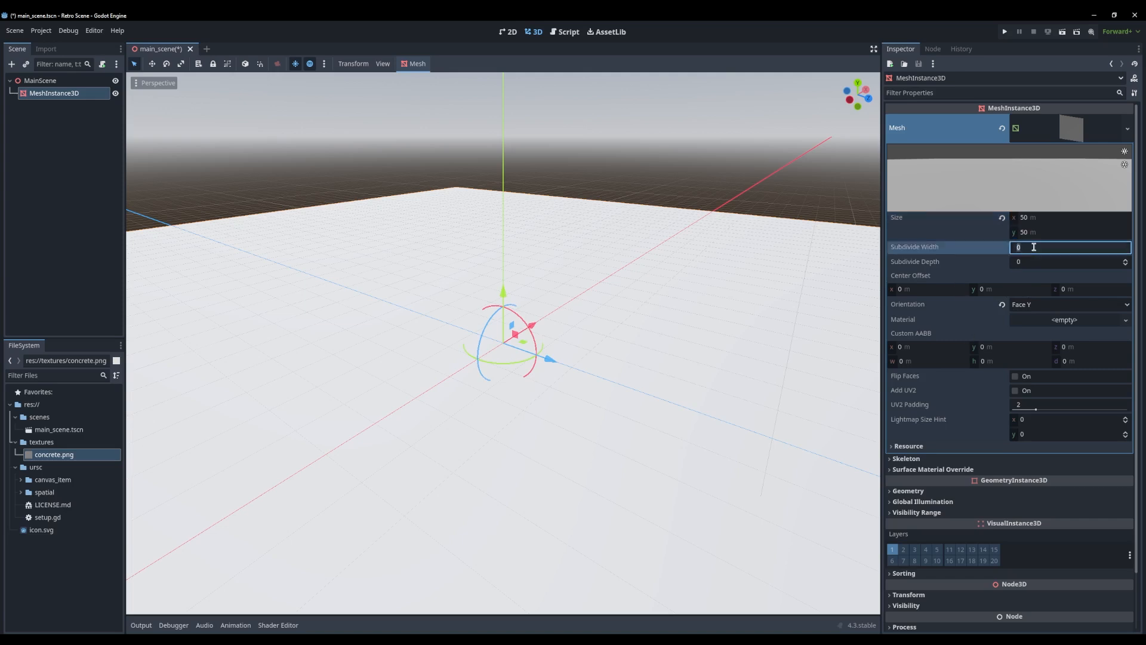
{"action": "type", "text": "50"}
{"action": "key", "text": "Tab"}
{"action": "type", "text": "50"}
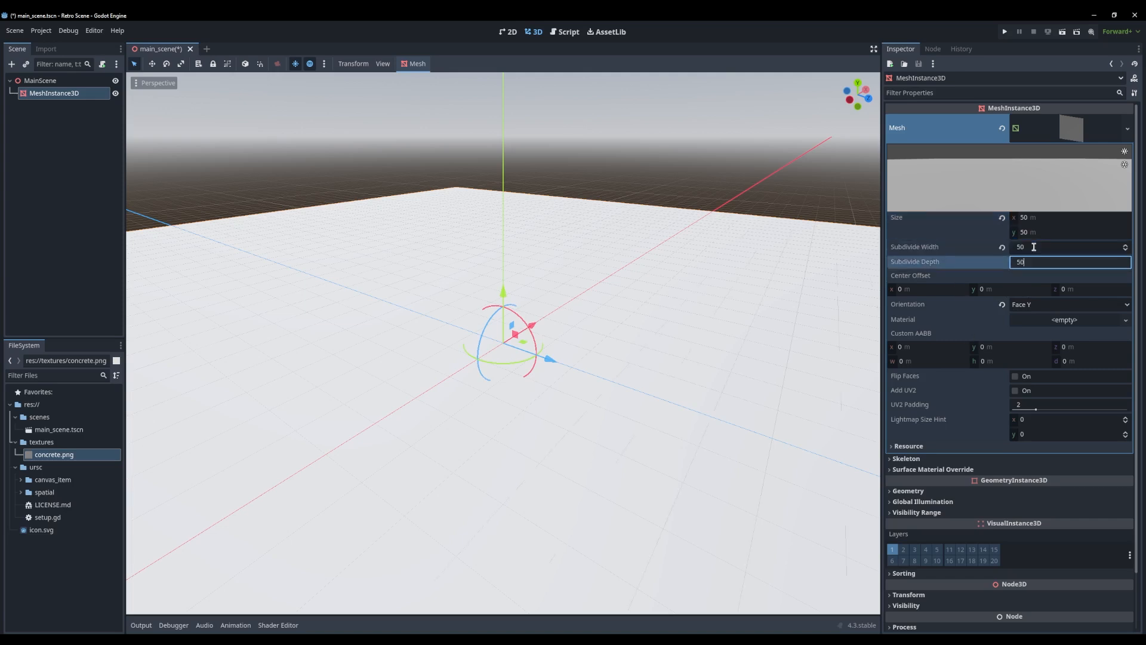
{"action": "key", "text": "Return"}
{"action": "left_click", "coordinate": [1037, 249]}
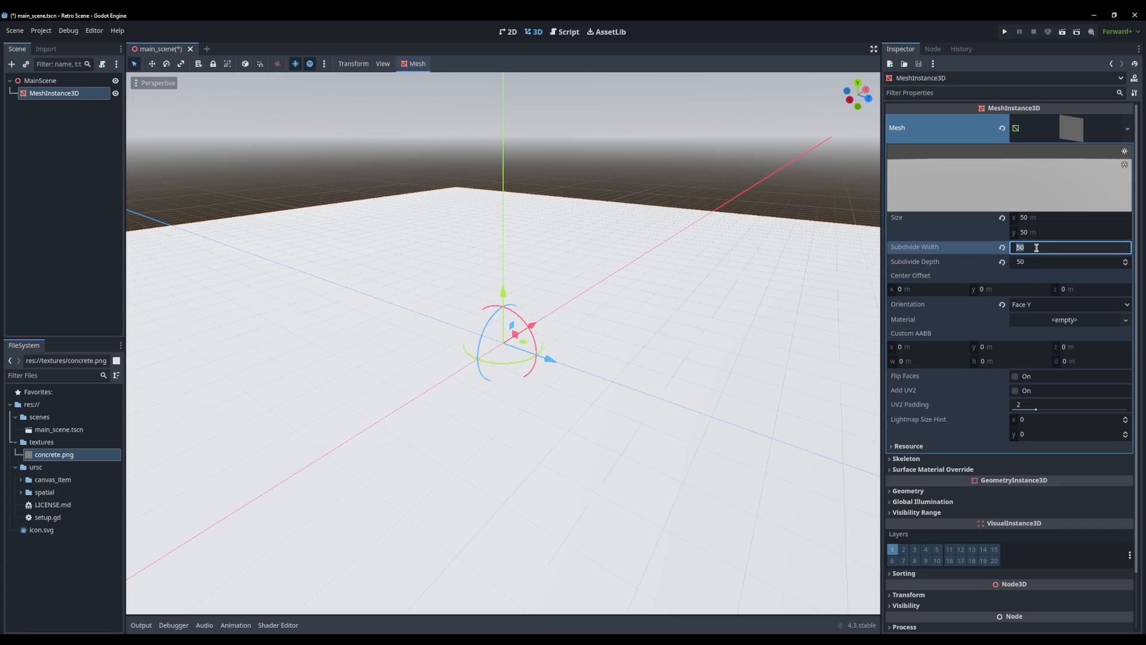
{"action": "left_click", "coordinate": [615, 305]}
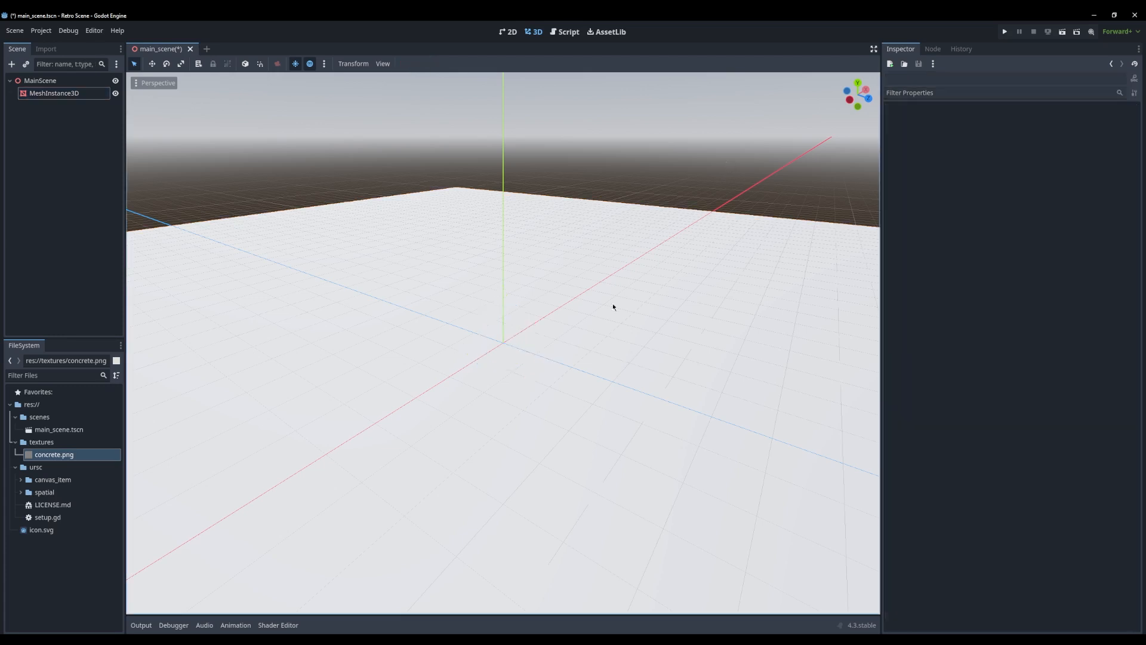
{"action": "middle_click_drag", "start_coordinate": [614, 305], "coordinate": [565, 302]}
{"action": "left_click", "coordinate": [528, 442]}
{"action": "scroll", "coordinate": [510, 490], "scroll_direction": "up", "scroll_amount": 10}
{"action": "middle_click_drag", "start_coordinate": [519, 443], "coordinate": [496, 319]}
{"action": "left_click", "coordinate": [51, 83]}
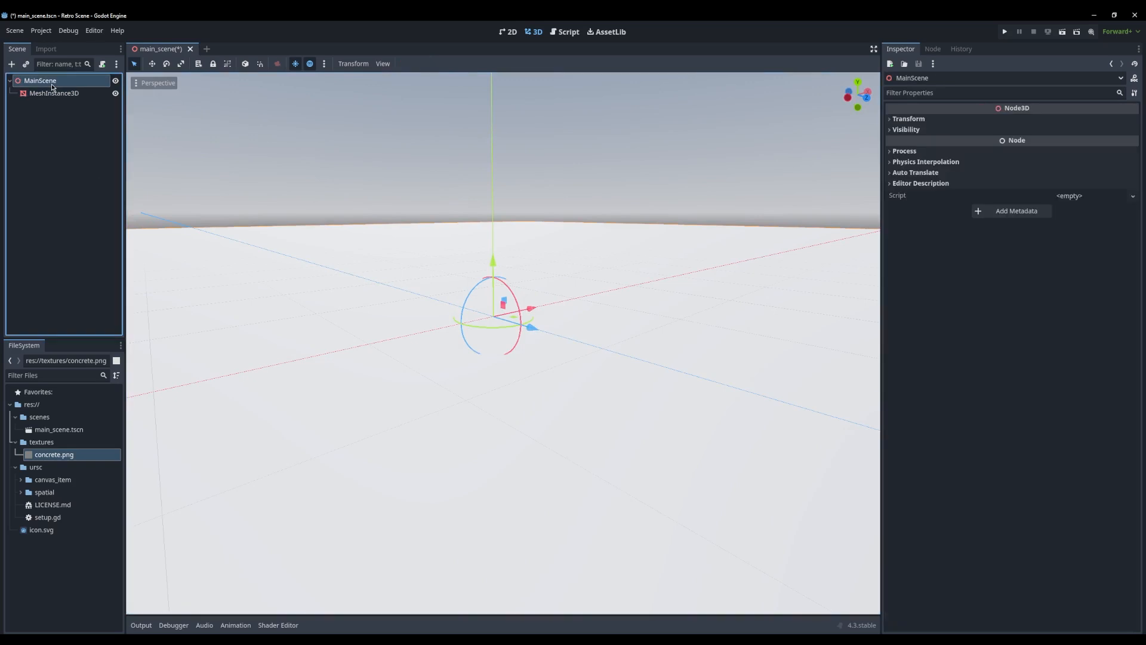
{"action": "right_click", "coordinate": [45, 83]}
{"action": "left_click", "coordinate": [27, 106]}
Run the project with the current scene as its main scene, and close the game window
{"action": "left_click", "coordinate": [1003, 33]}
{"action": "left_click", "coordinate": [557, 347]}
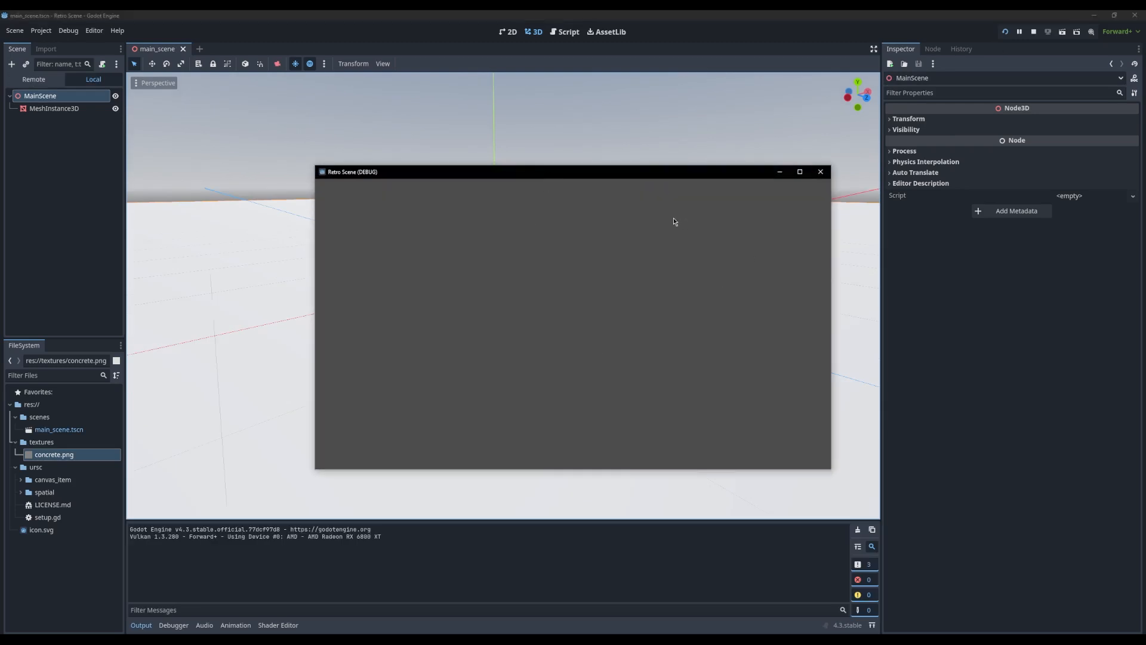
{"action": "left_click", "coordinate": [820, 172]}
Apply the concrete.png texture to the ground plane in the 3D viewport
{"action": "left_click", "coordinate": [69, 94]}
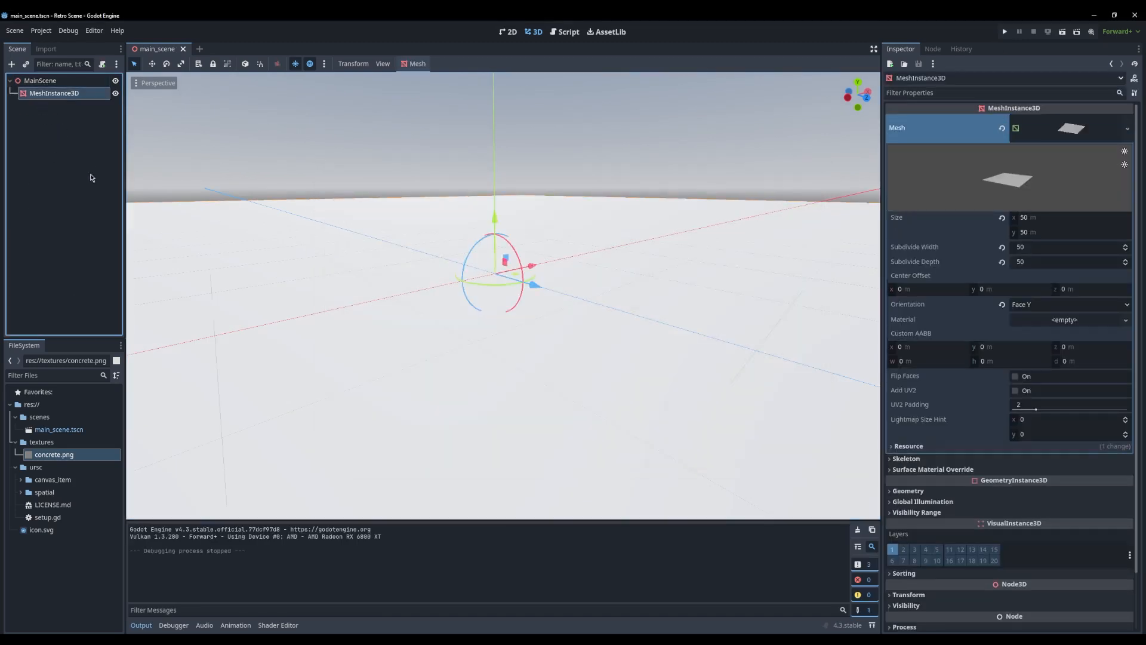
{"action": "left_click_drag", "start_coordinate": [51, 458], "coordinate": [313, 301]}
{"action": "middle_click_drag", "start_coordinate": [314, 294], "coordinate": [518, 384]}
{"action": "scroll", "coordinate": [518, 384], "scroll_direction": "down", "scroll_amount": 8}
{"action": "scroll", "coordinate": [518, 384], "scroll_direction": "down", "scroll_amount": 8}
{"action": "middle_click_drag", "start_coordinate": [639, 352], "coordinate": [493, 351]}
{"action": "scroll", "coordinate": [493, 353], "scroll_direction": "up", "scroll_amount": 15}
{"action": "middle_click_drag", "start_coordinate": [711, 335], "coordinate": [623, 282]}
{"action": "left_click", "coordinate": [573, 141]}
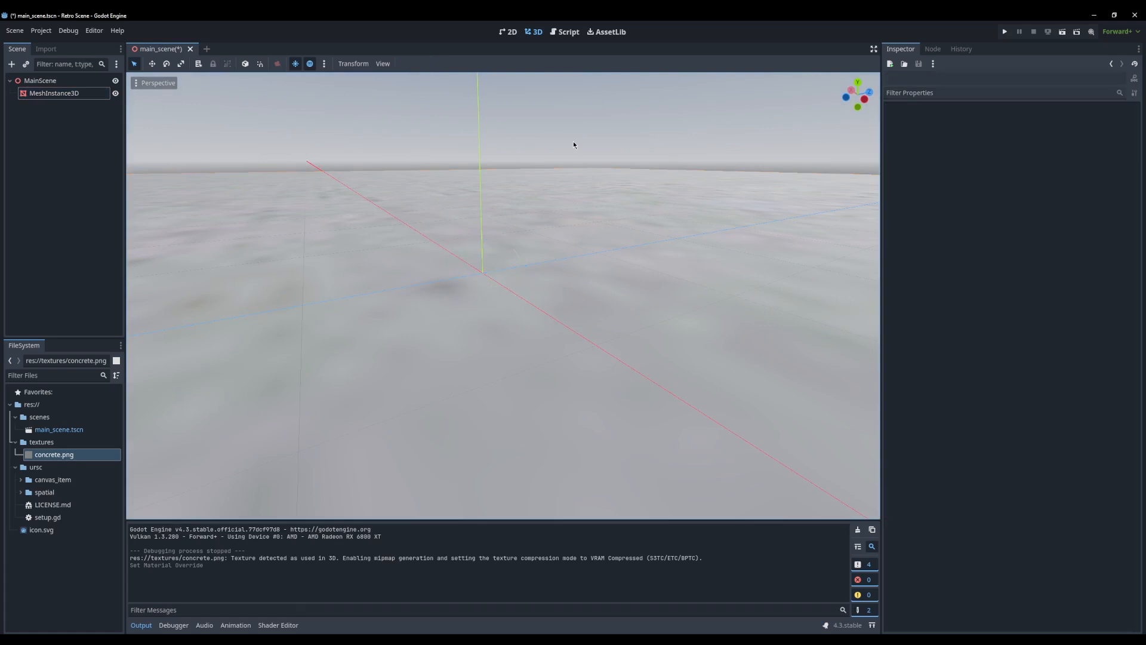
Set the sampling filter of the ground plane's Material Override to Nearest
{"action": "left_click", "coordinate": [580, 254]}
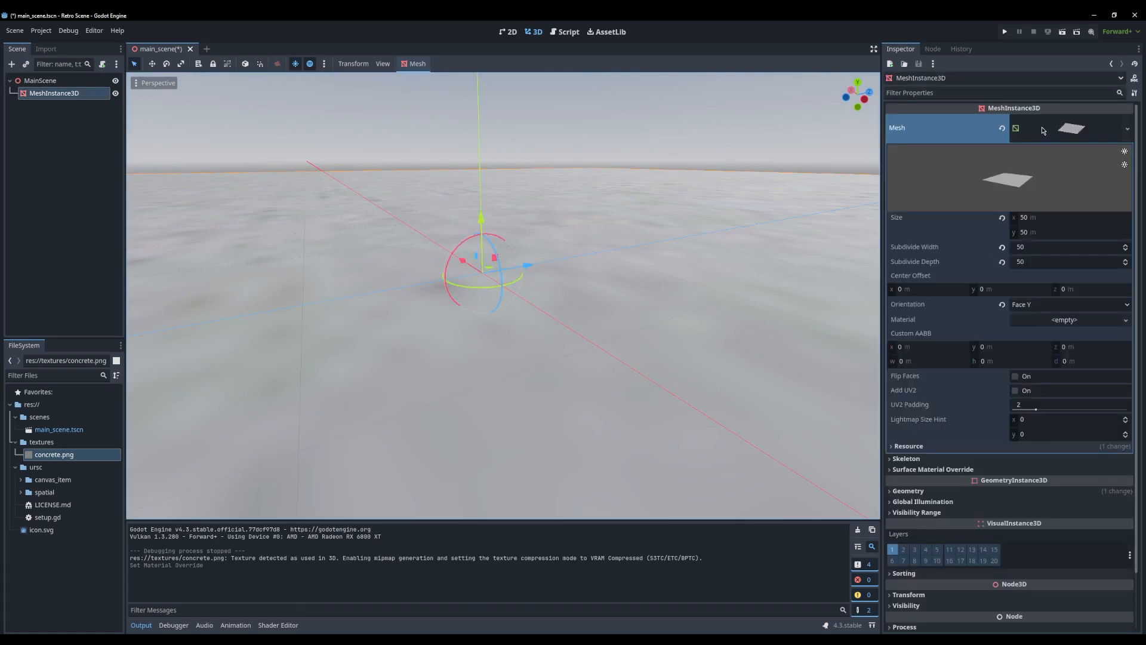
{"action": "scroll", "coordinate": [955, 304], "scroll_direction": "down", "scroll_amount": 2}
{"action": "left_click", "coordinate": [908, 427]}
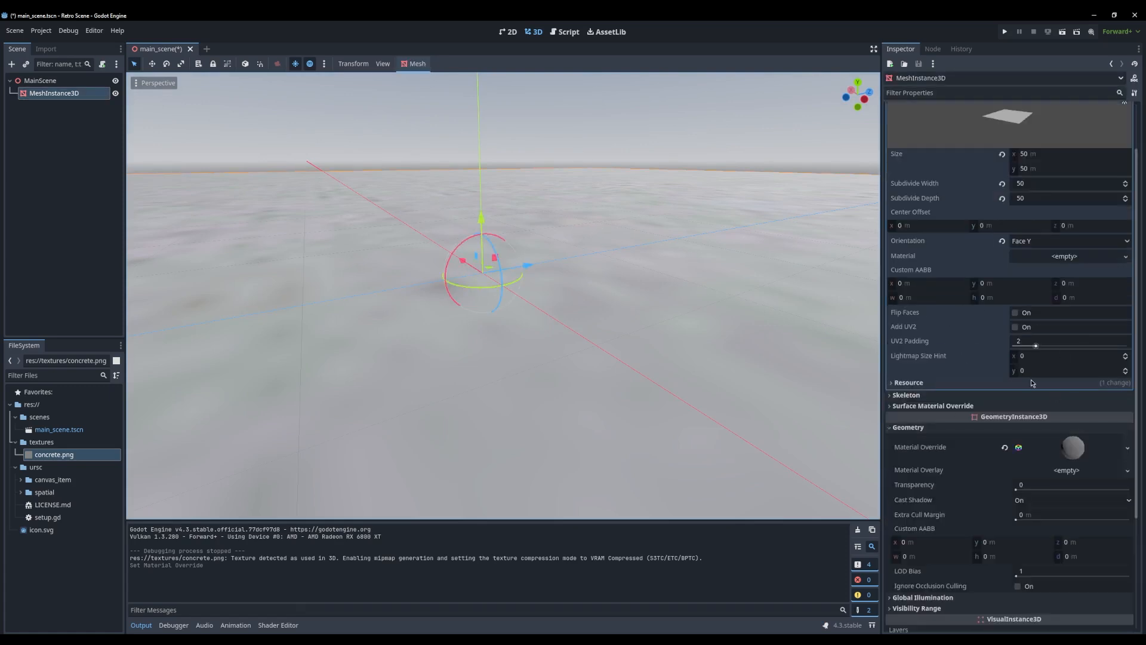
{"action": "scroll", "coordinate": [1030, 379], "scroll_direction": "down", "scroll_amount": 3}
{"action": "scroll", "coordinate": [944, 443], "scroll_direction": "down", "scroll_amount": 5}
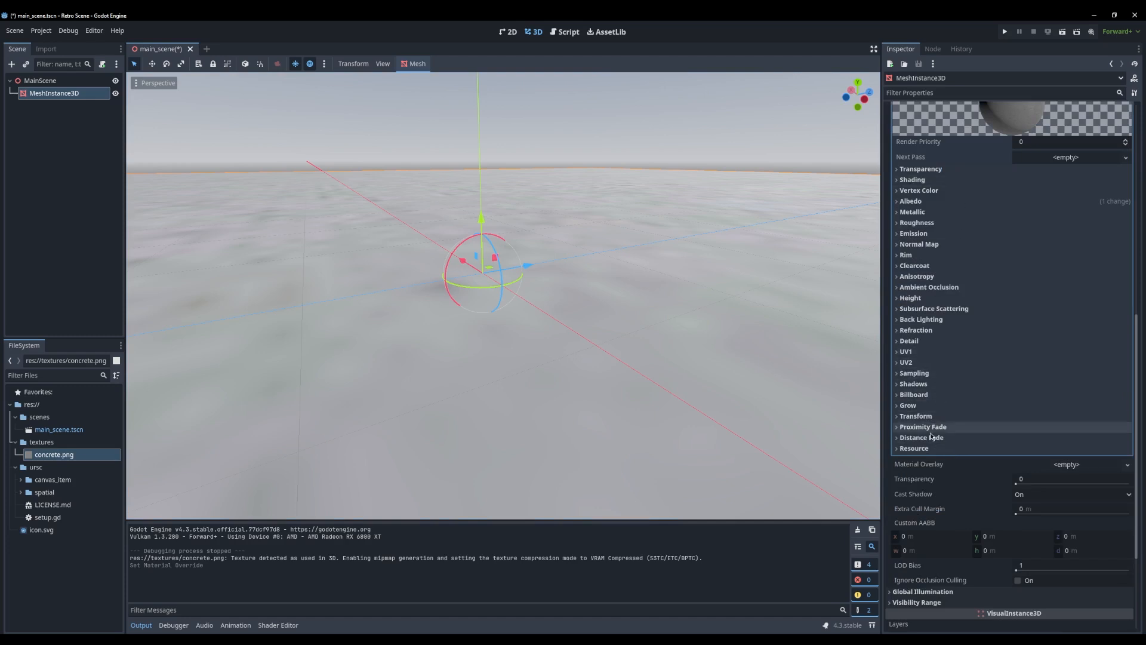
{"action": "left_click", "coordinate": [916, 373]}
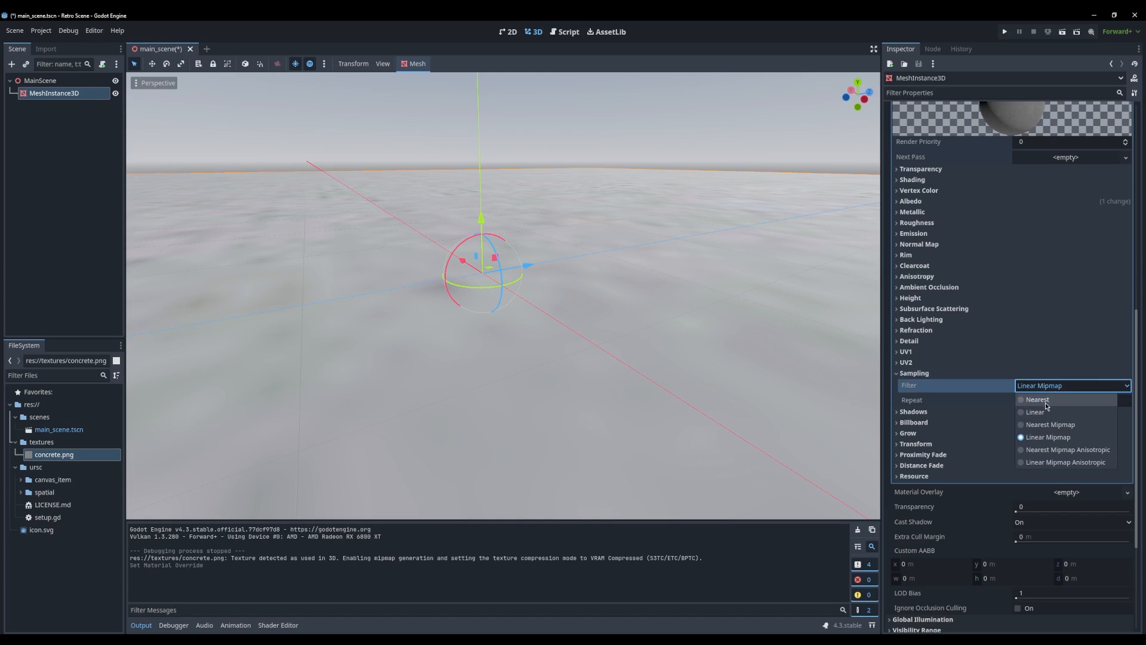
{"action": "left_click", "coordinate": [1046, 405]}
{"action": "middle_click_drag", "start_coordinate": [578, 327], "coordinate": [633, 400]}
{"action": "scroll", "coordinate": [690, 318], "scroll_direction": "down", "scroll_amount": 15}
{"action": "scroll", "coordinate": [564, 384], "scroll_direction": "up", "scroll_amount": 10}
Try a different UV1 scale on the ground plane's material and reset it to 1 on all axes
{"action": "left_click", "coordinate": [907, 351]}
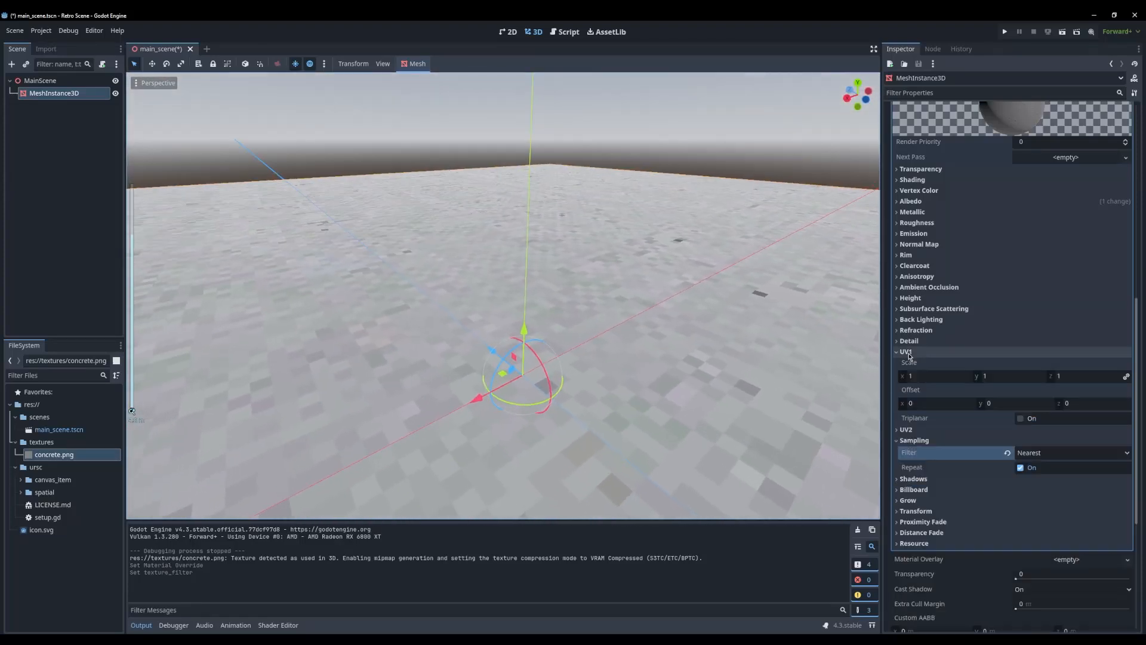
{"action": "left_click_drag", "start_coordinate": [923, 378], "coordinate": [1036, 373]}
{"action": "left_click", "coordinate": [1126, 364]}
{"action": "scroll", "coordinate": [514, 315], "scroll_direction": "down", "scroll_amount": 5}
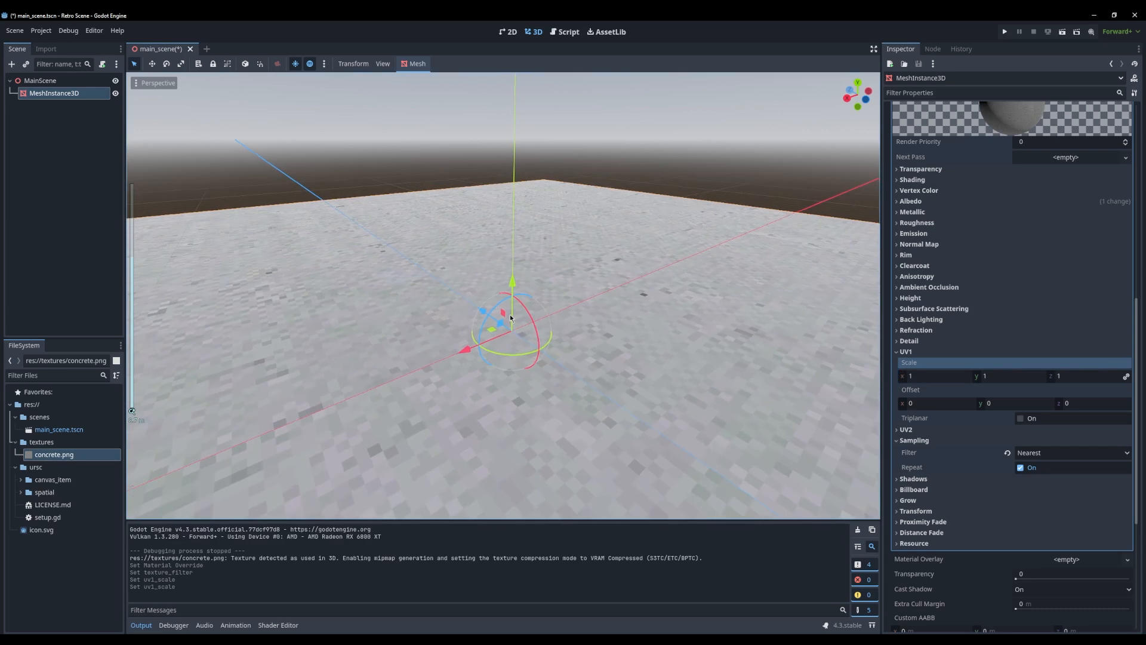
{"action": "middle_click_drag", "start_coordinate": [510, 314], "coordinate": [604, 314]}
{"action": "scroll", "coordinate": [531, 359], "scroll_direction": "down", "scroll_amount": 5}
{"action": "scroll", "coordinate": [586, 379], "scroll_direction": "down", "scroll_amount": 4}
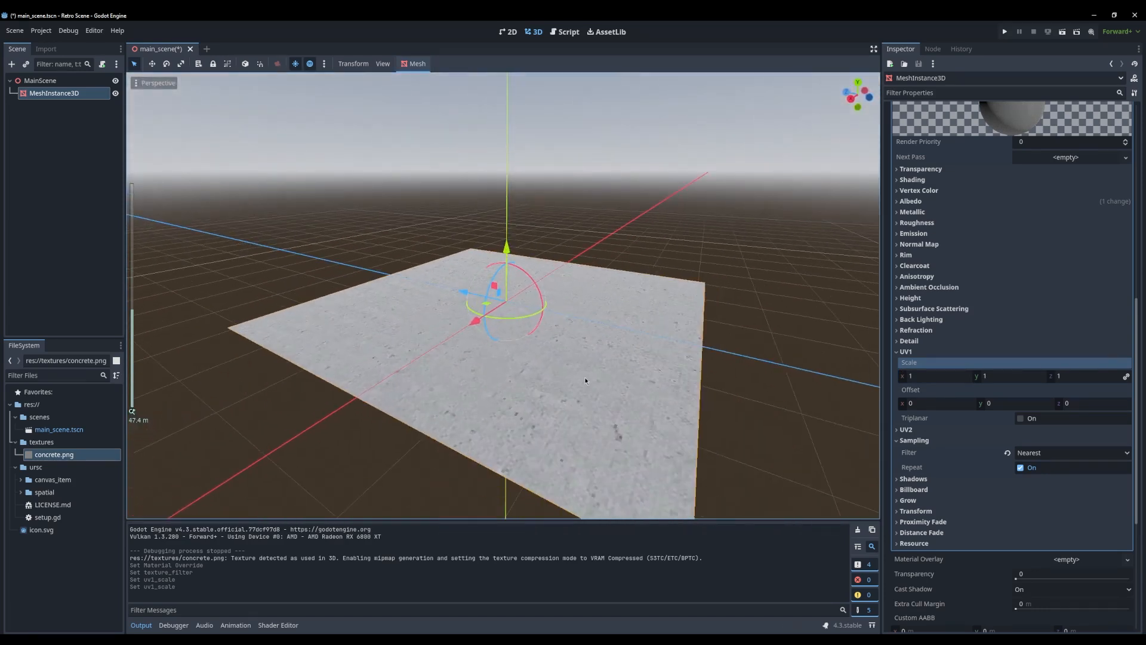
Examine the pixelated concrete texture on the ground plane up close and from several angles
{"action": "middle_click_drag", "start_coordinate": [586, 380], "coordinate": [508, 426]}
{"action": "scroll", "coordinate": [515, 417], "scroll_direction": "up", "scroll_amount": 18}
{"action": "middle_click_drag", "start_coordinate": [529, 388], "coordinate": [490, 351]}
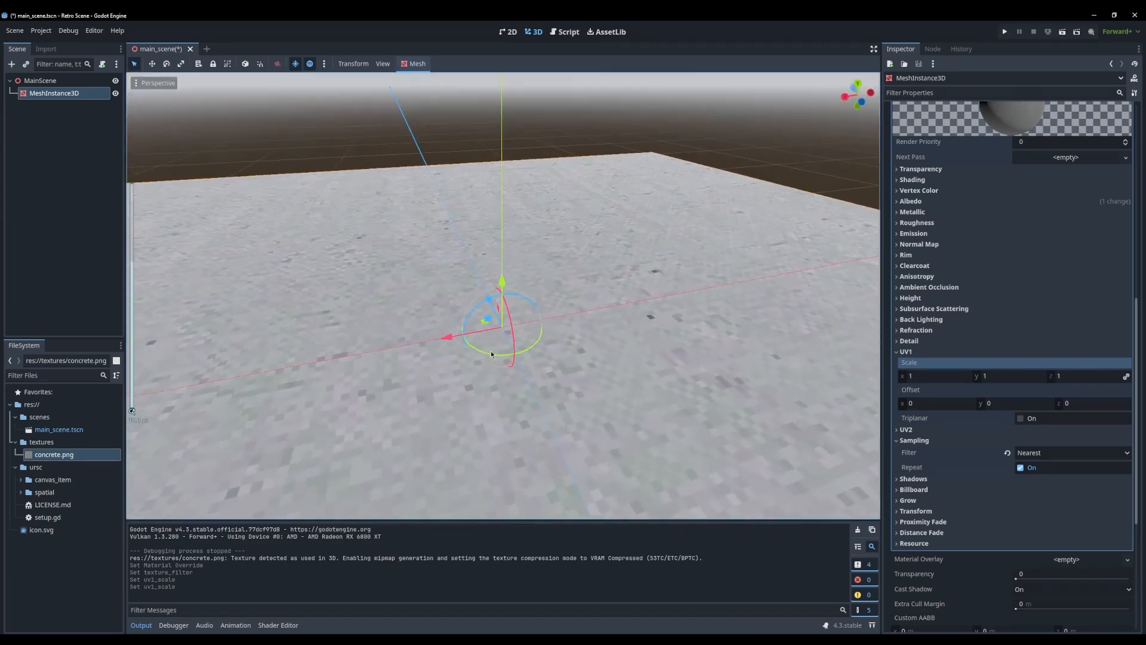
{"action": "left_click", "coordinate": [92, 157]}
{"action": "left_click", "coordinate": [40, 81]}
{"action": "left_click", "coordinate": [53, 93]}
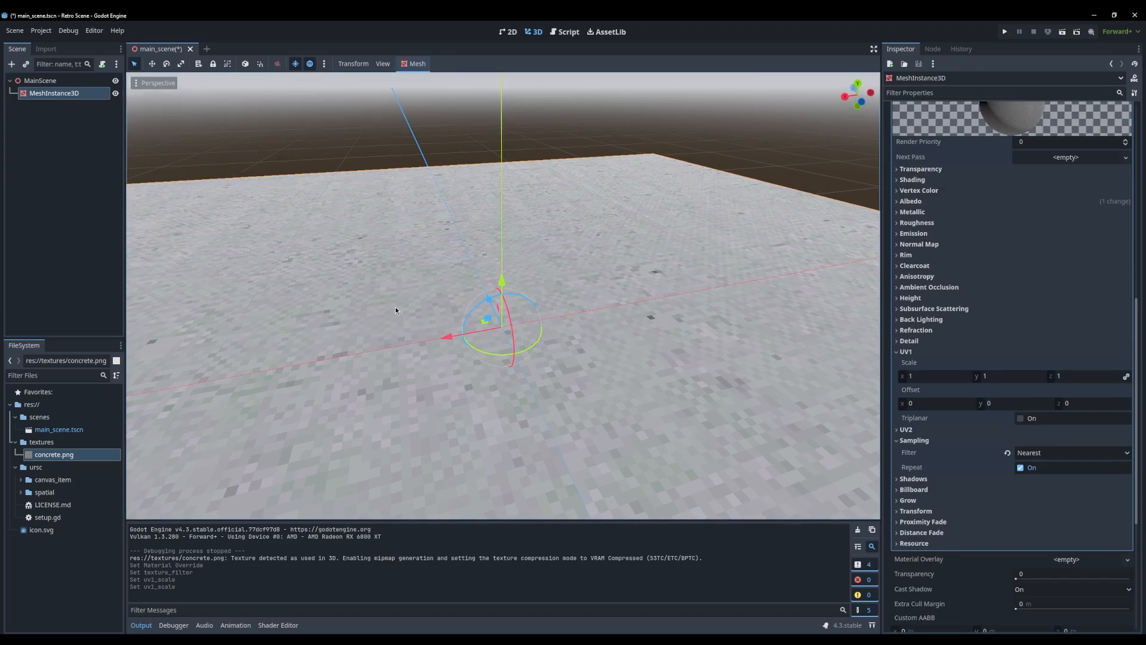
{"action": "middle_click_drag", "start_coordinate": [396, 306], "coordinate": [474, 343]}
{"action": "scroll", "coordinate": [503, 375], "scroll_direction": "up", "scroll_amount": 3}
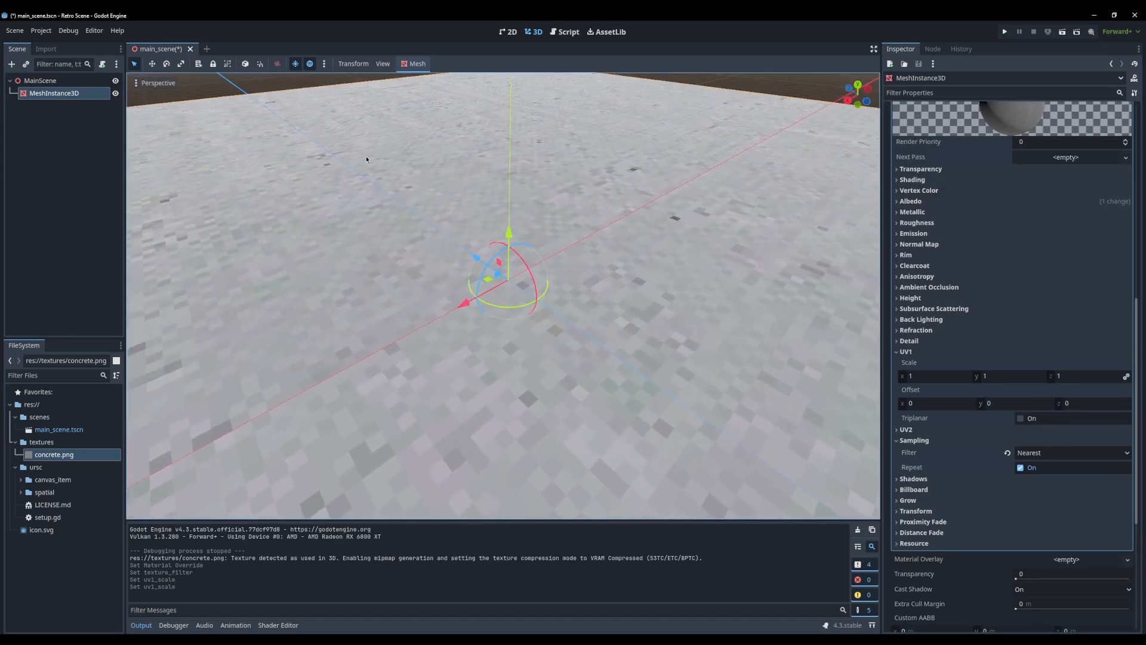
{"action": "middle_click_drag", "start_coordinate": [430, 298], "coordinate": [605, 283]}
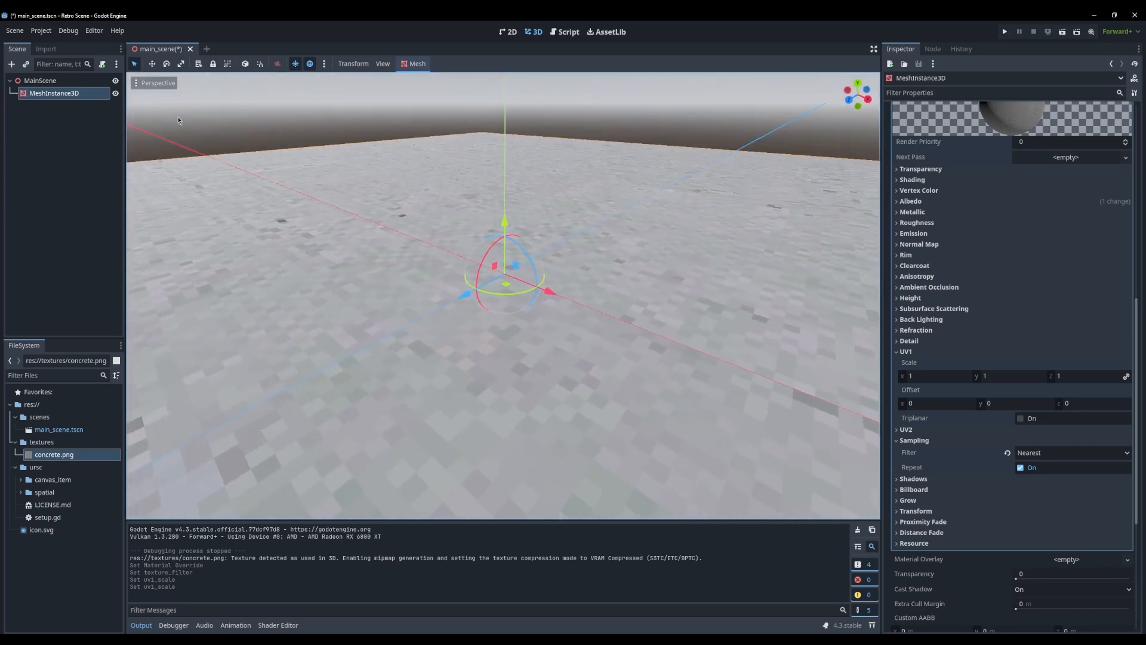
Expand the spatial shader folder inside ursc in the project files
{"action": "left_click", "coordinate": [61, 126]}
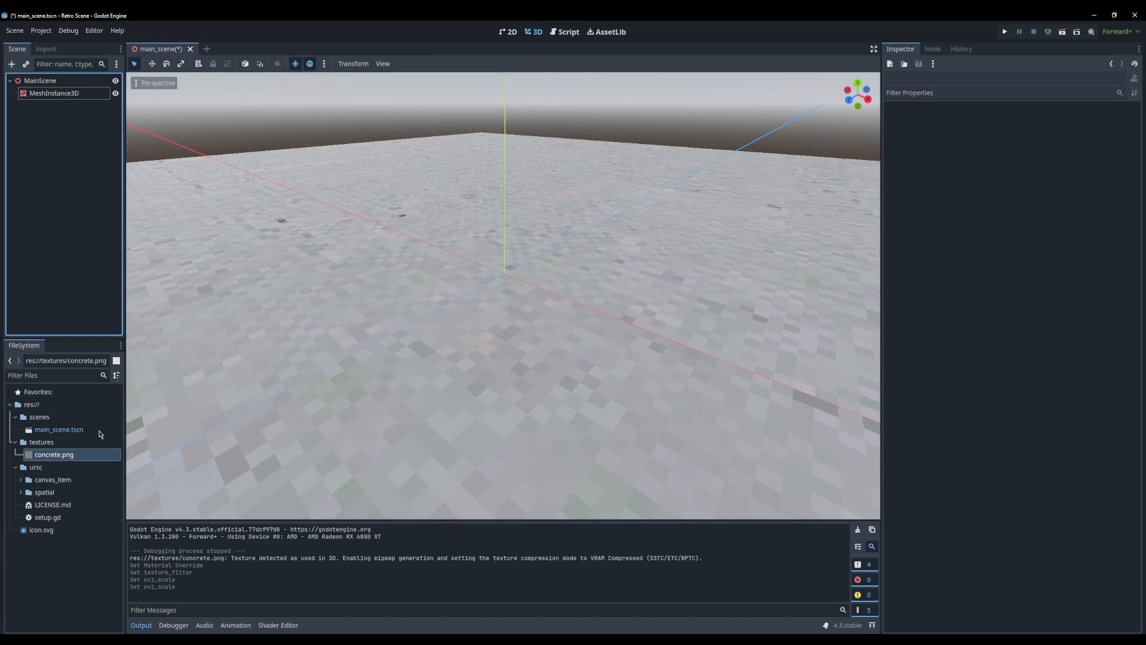
{"action": "left_click", "coordinate": [45, 481]}
{"action": "left_click", "coordinate": [21, 493]}
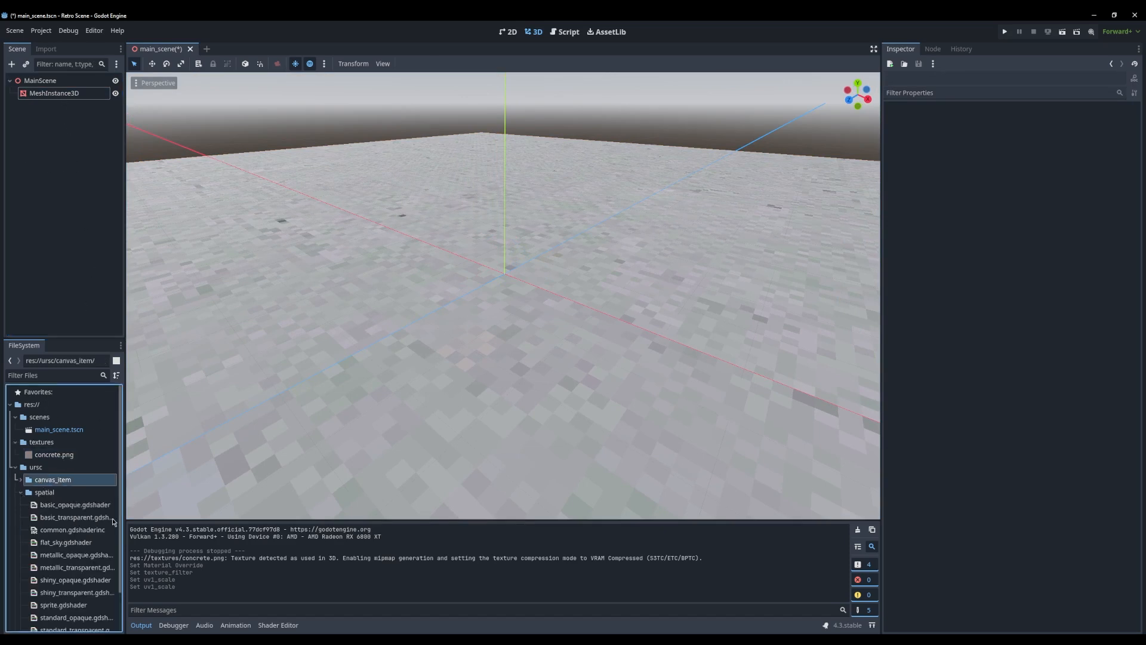
Clear the Material Override of the ground plane's MeshInstance3D
{"action": "left_click", "coordinate": [329, 296]}
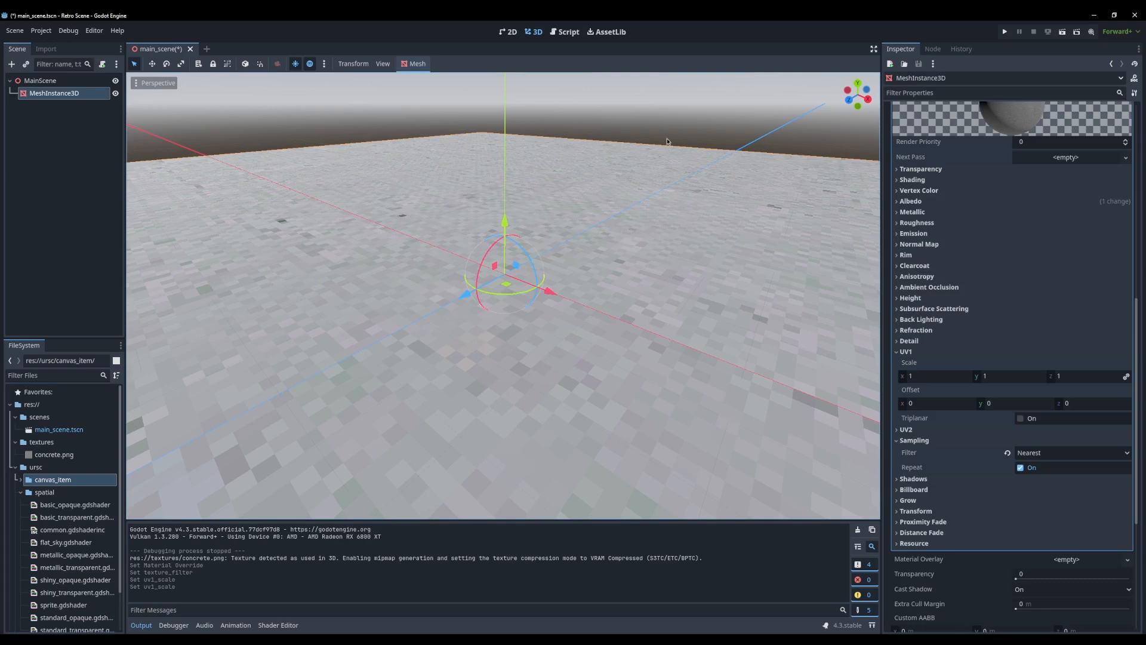
{"action": "scroll", "coordinate": [988, 482], "scroll_direction": "up", "scroll_amount": 8}
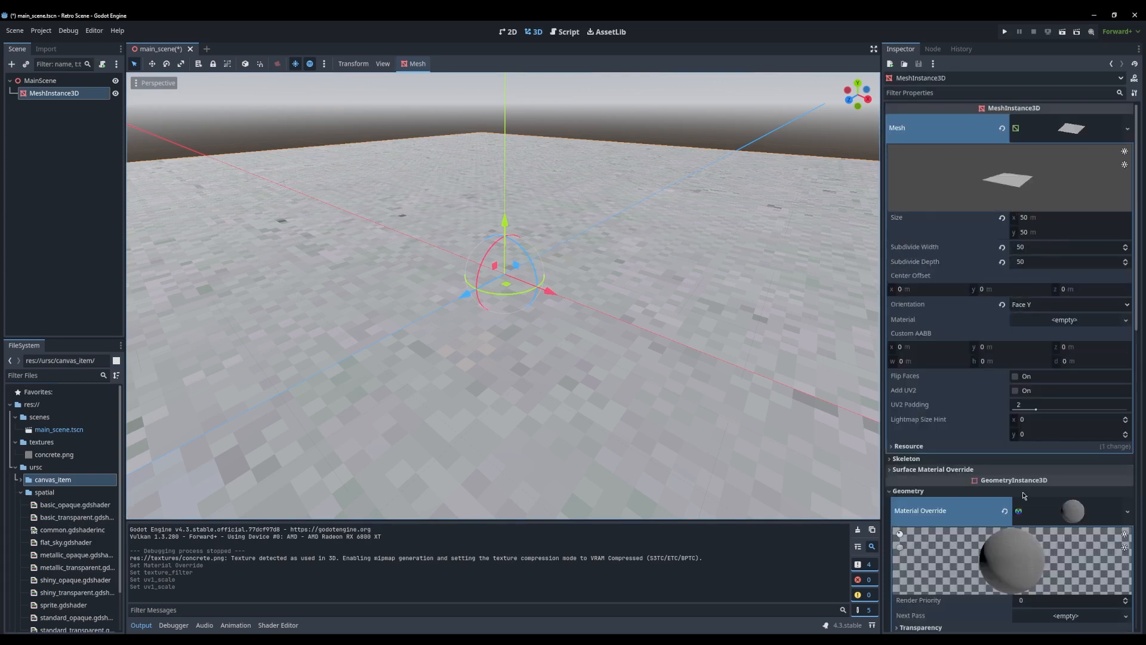
{"action": "scroll", "coordinate": [1024, 495], "scroll_direction": "down", "scroll_amount": 4}
{"action": "left_click", "coordinate": [1005, 373]}
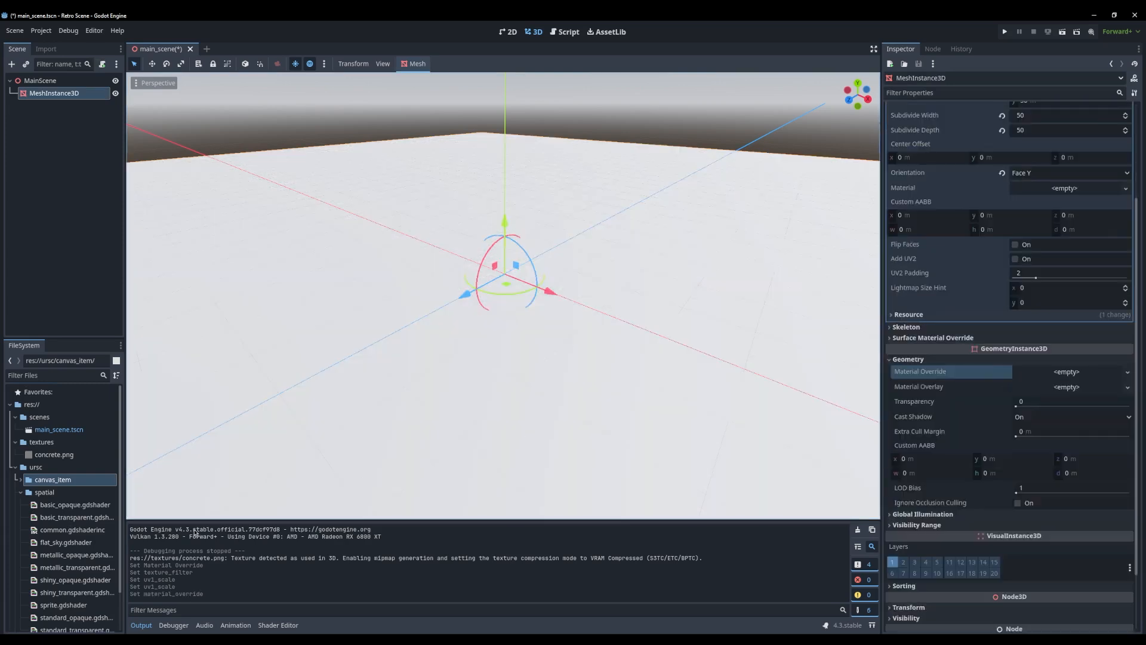
Assign basic_opaque.gdshader as the ground plane's Material Override and expand its Shader Parameters
{"action": "scroll", "coordinate": [97, 528], "scroll_direction": "down", "scroll_amount": 2}
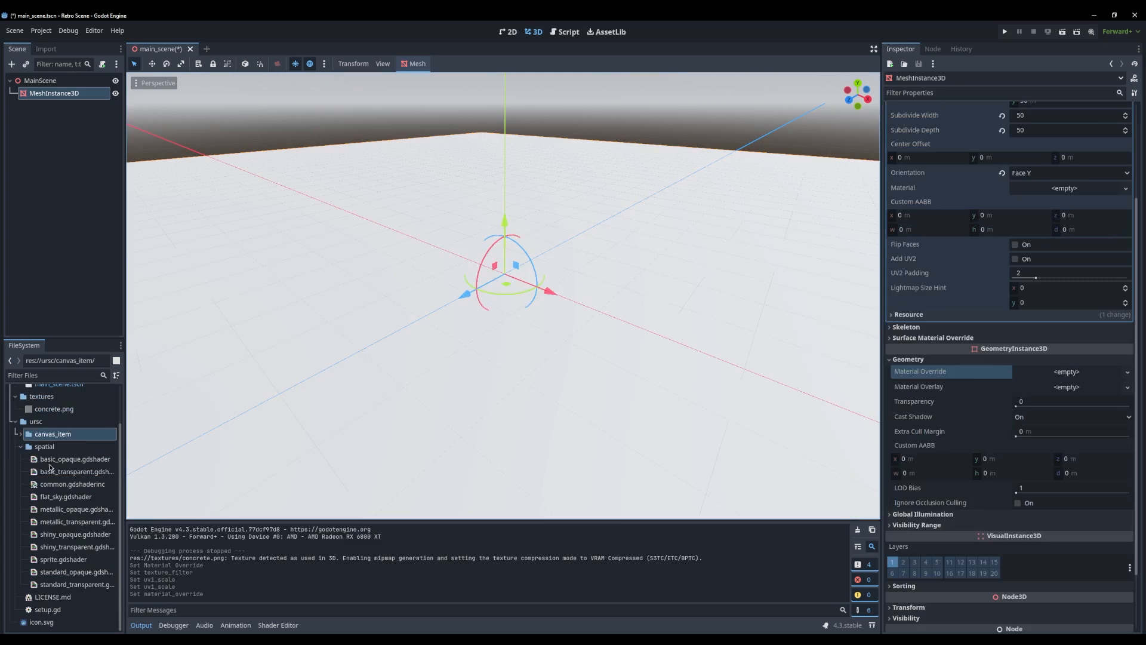
{"action": "left_click", "coordinate": [58, 460]}
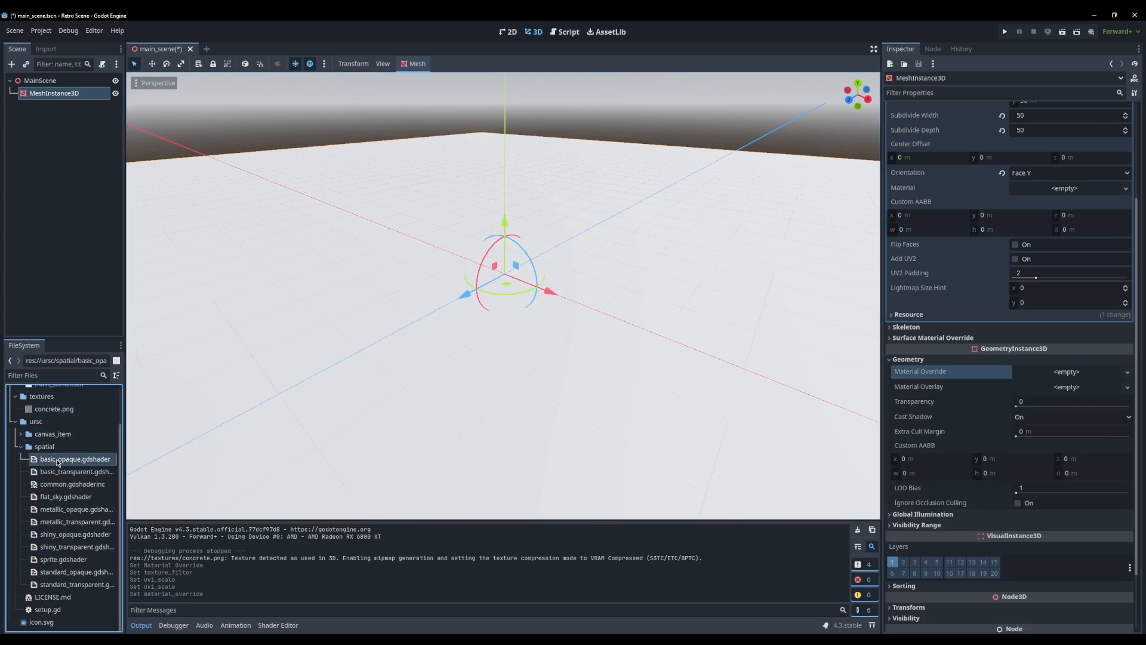
{"action": "left_click_drag", "start_coordinate": [1067, 374], "coordinate": [1066, 374]}
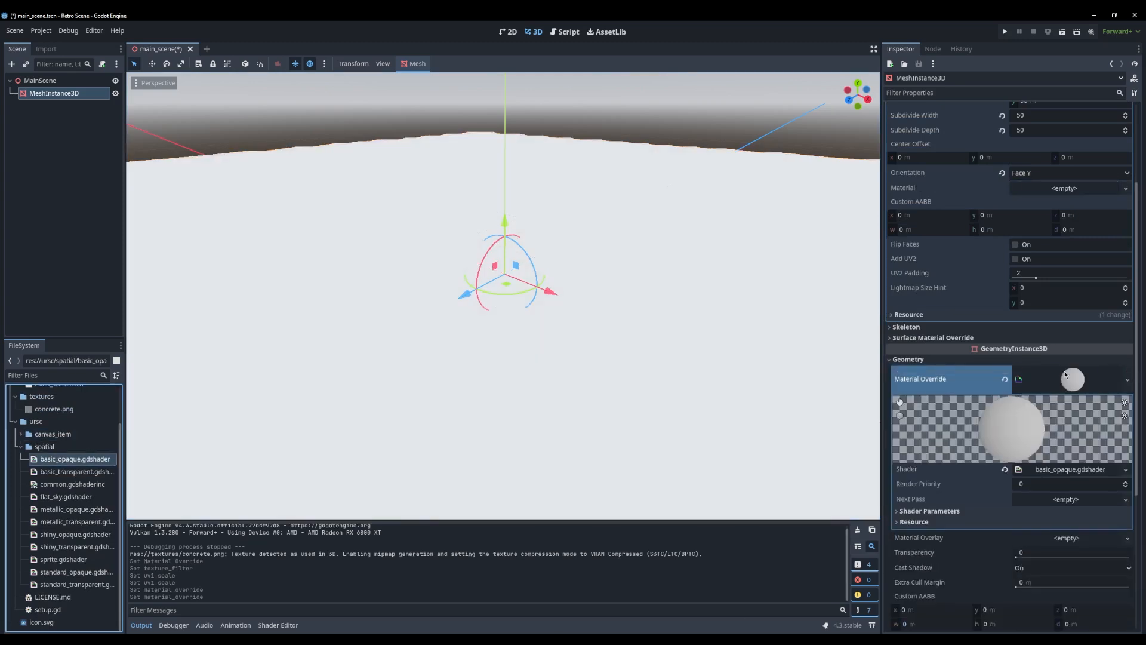
{"action": "middle_click_drag", "start_coordinate": [597, 371], "coordinate": [556, 358]}
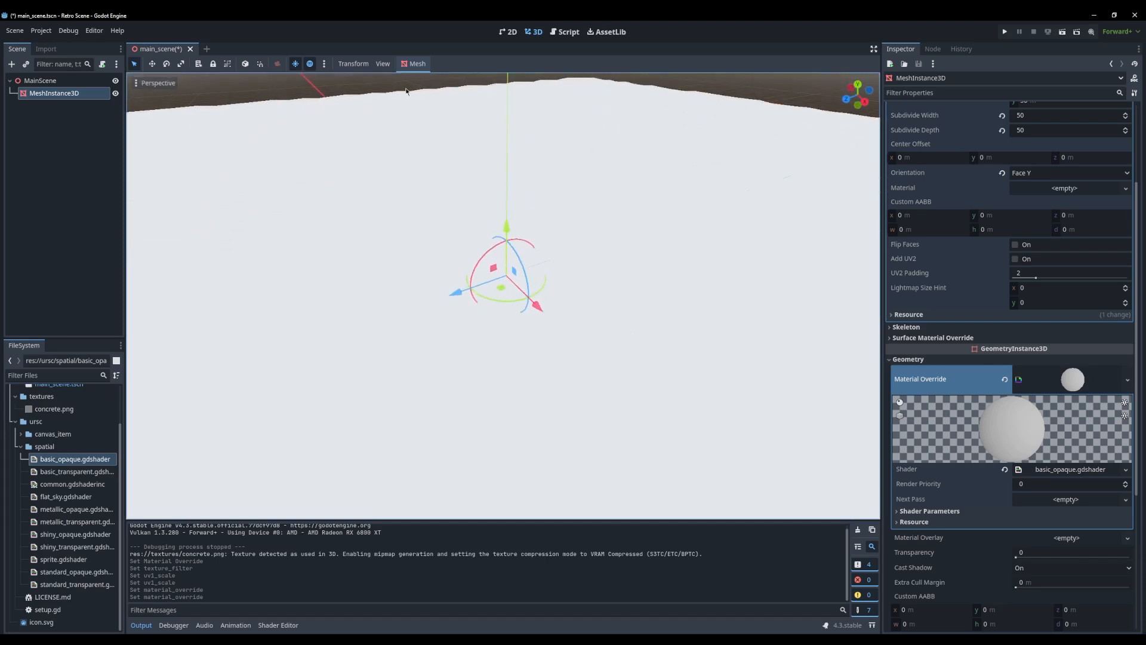
{"action": "middle_click_drag", "start_coordinate": [550, 79], "coordinate": [521, 171]}
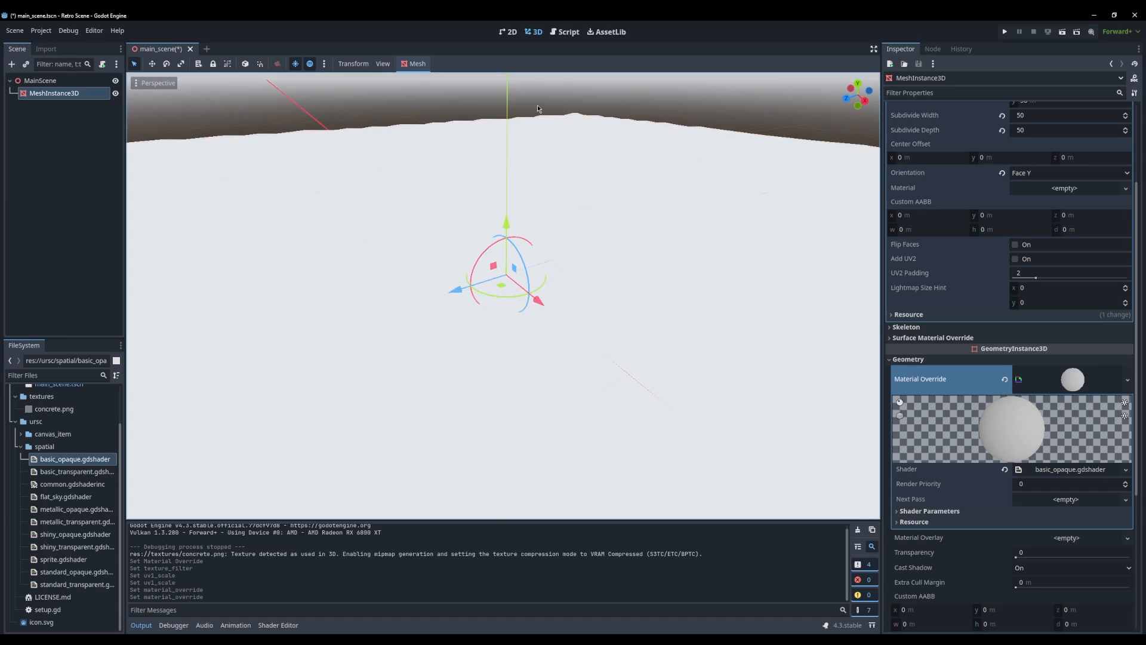
{"action": "scroll", "coordinate": [1042, 449], "scroll_direction": "down", "scroll_amount": 3}
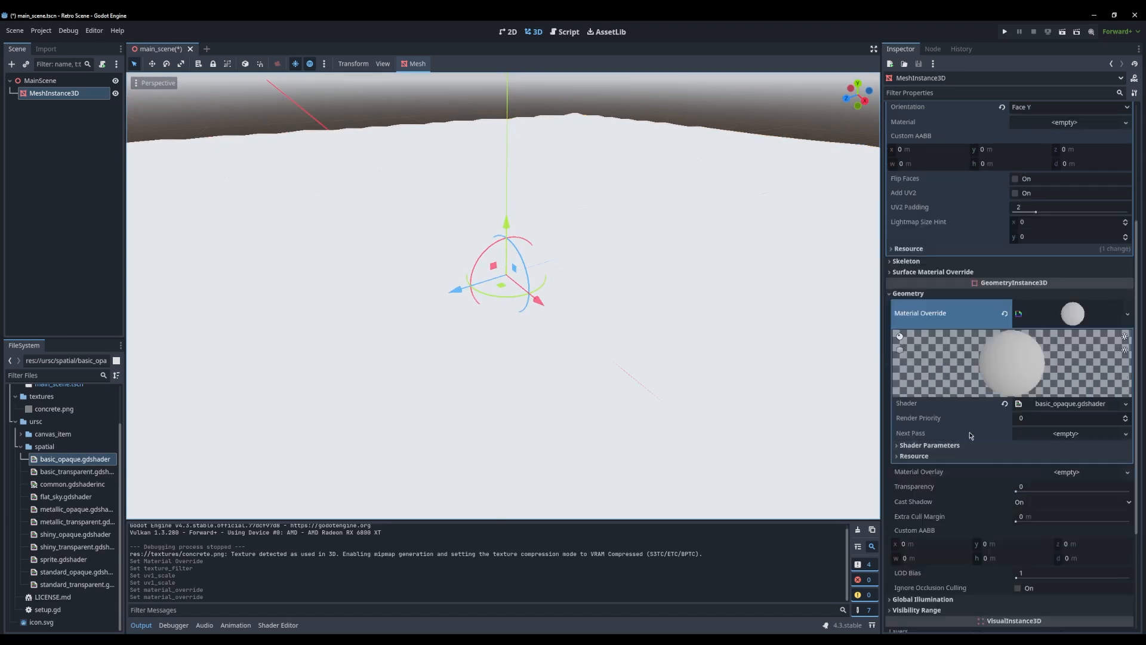
{"action": "left_click", "coordinate": [944, 446]}
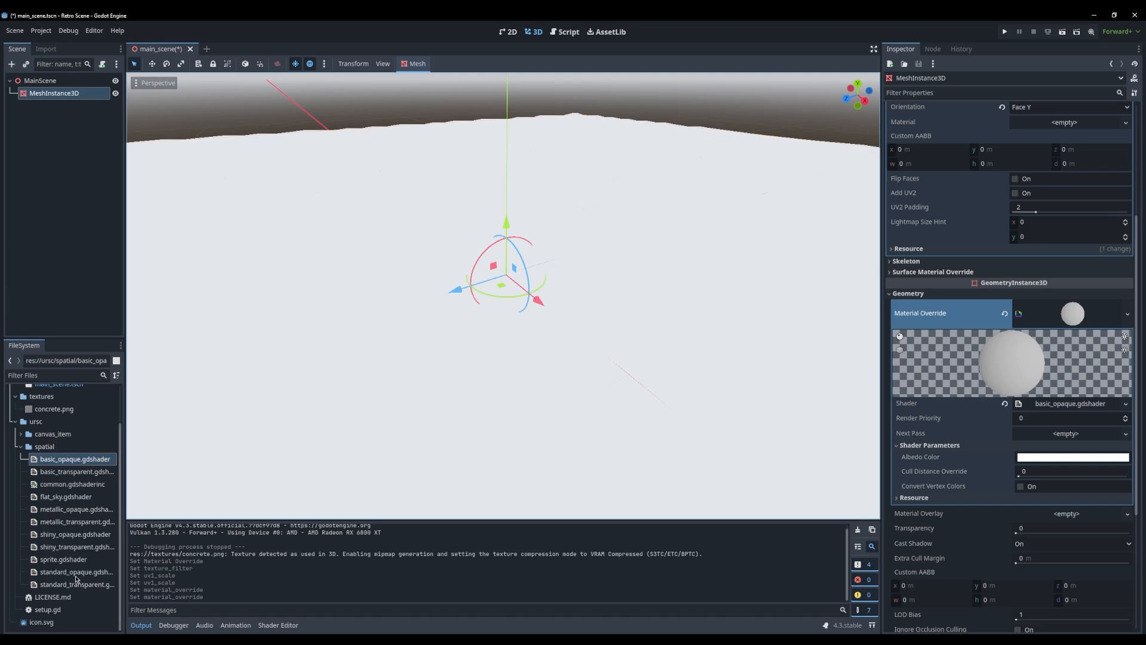
Replace the ground plane's Material Override with the standard_opaque.gdshader shader
{"action": "left_click_drag", "start_coordinate": [56, 575], "coordinate": [927, 306]}
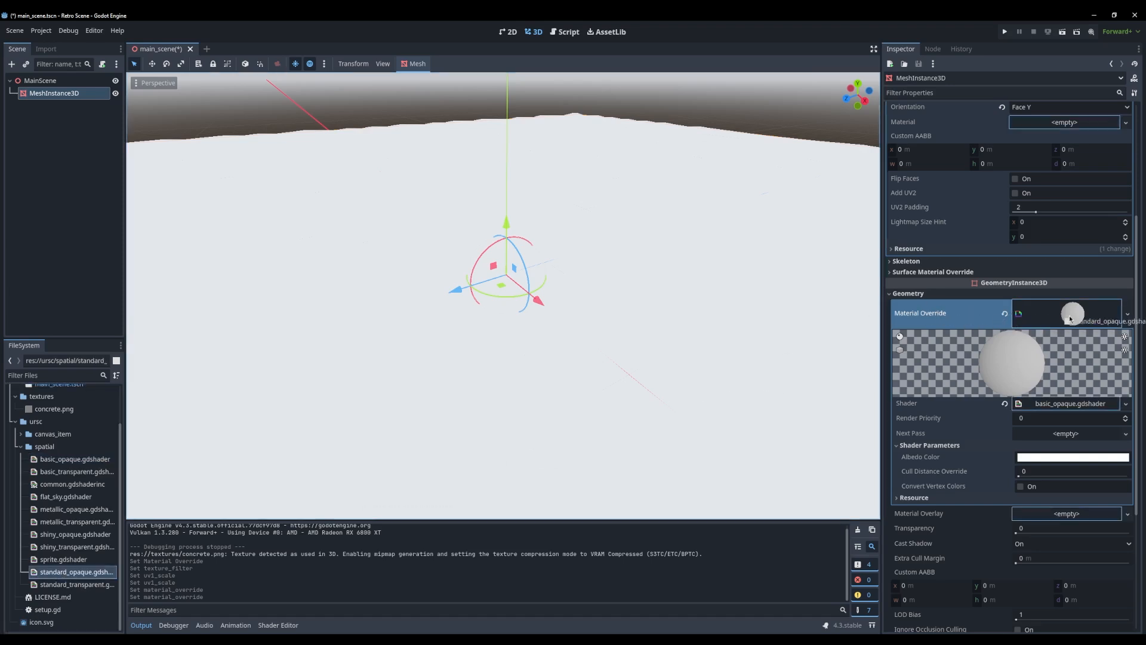
{"action": "left_click_drag", "start_coordinate": [1070, 319], "coordinate": [1069, 317]}
{"action": "scroll", "coordinate": [980, 434], "scroll_direction": "down", "scroll_amount": 5}
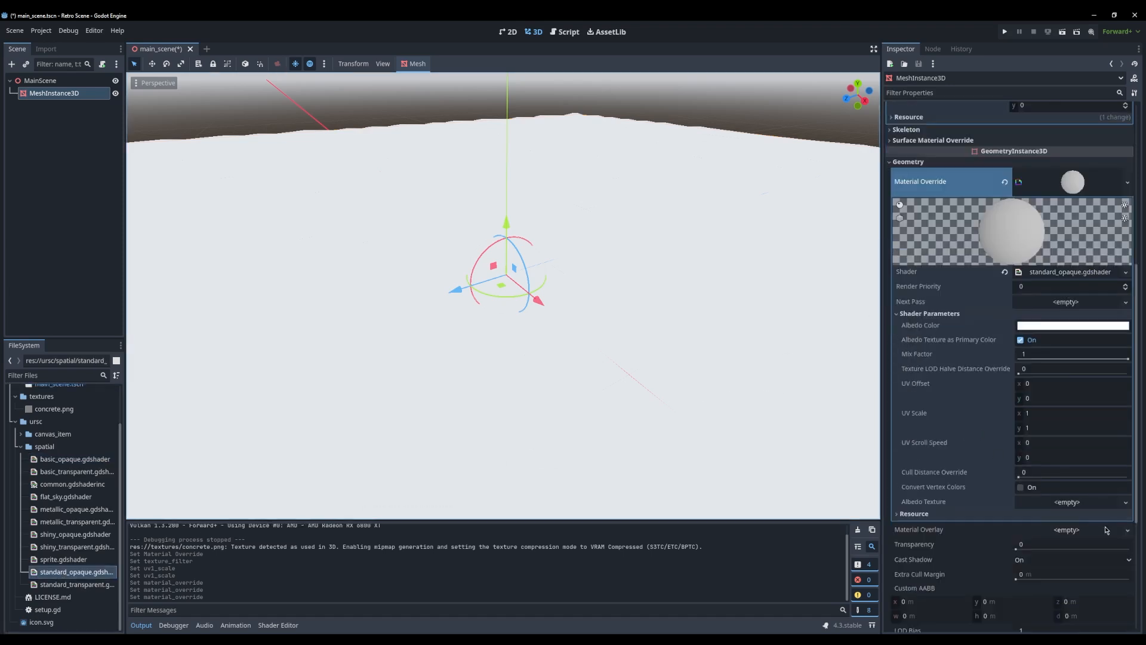
Assign concrete.png as the Albedo Texture in the ground plane's shader parameters
{"action": "left_click", "coordinate": [1070, 502]}
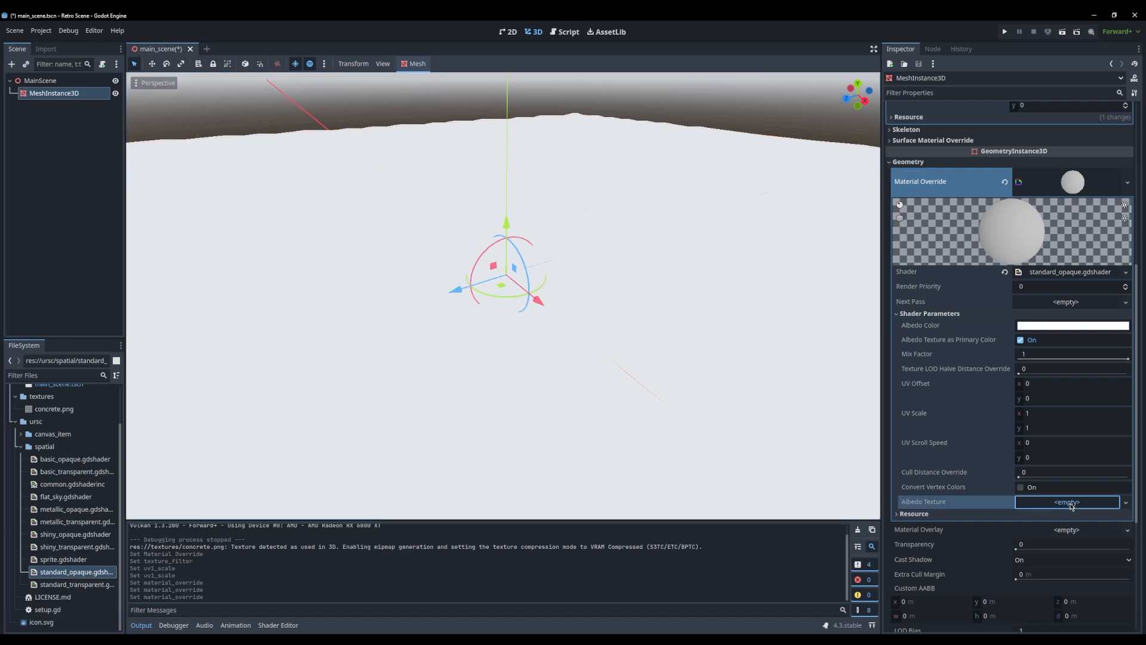
{"action": "left_click", "coordinate": [924, 499]}
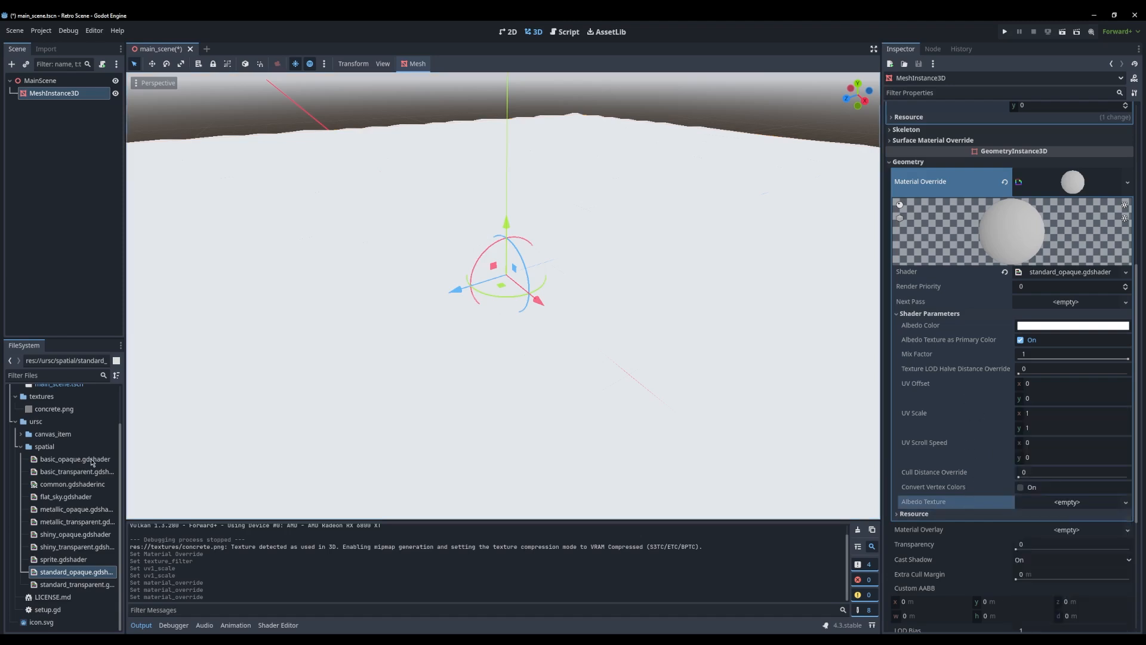
{"action": "left_click_drag", "start_coordinate": [55, 409], "coordinate": [947, 572]}
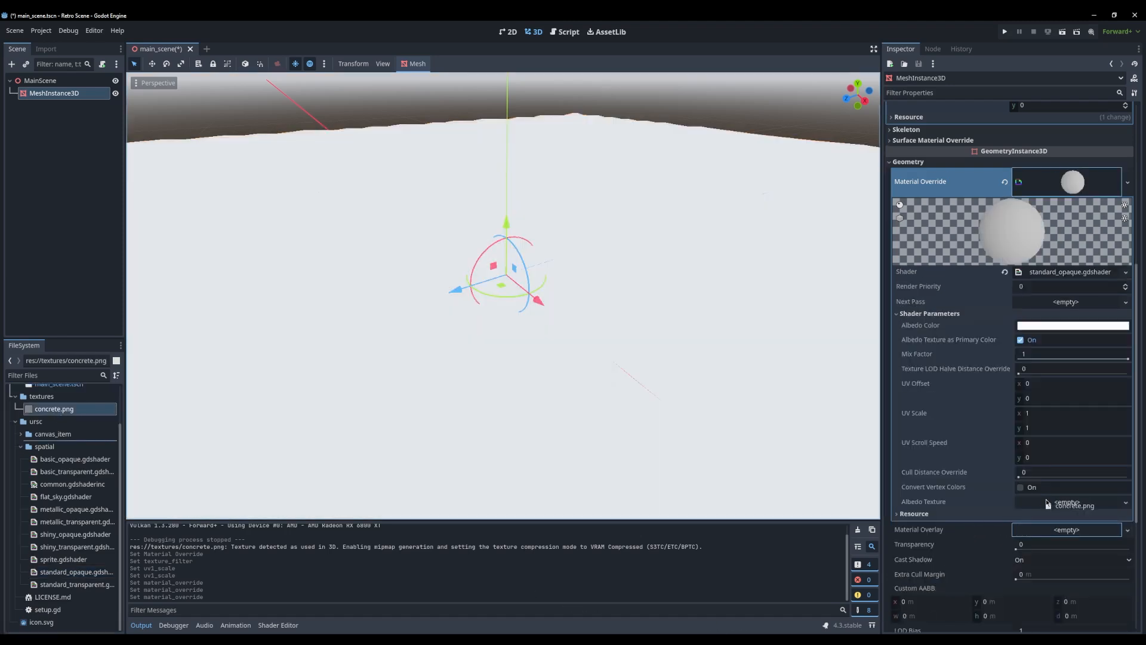
{"action": "left_click_drag", "start_coordinate": [1072, 505], "coordinate": [1072, 505]}
{"action": "middle_click_drag", "start_coordinate": [531, 358], "coordinate": [618, 331]}
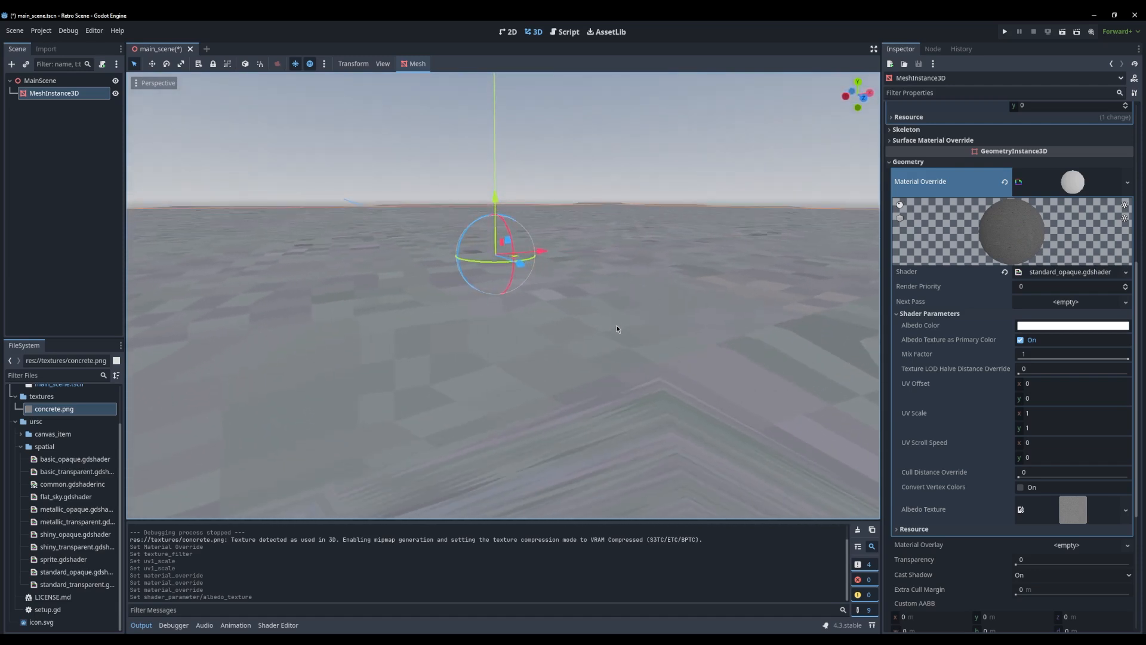
Try a size of 1 m by 1 m for the ground plane's mesh and undo it, keeping the concrete albedo texture
{"action": "left_click", "coordinate": [358, 261]}
{"action": "left_click", "coordinate": [54, 93]}
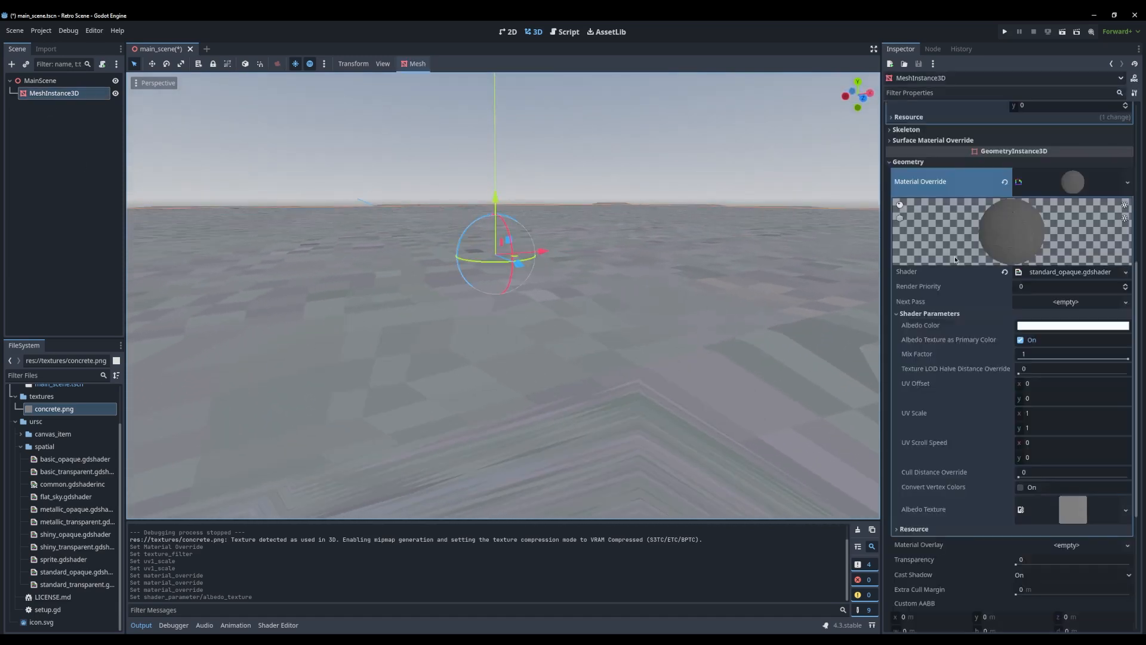
{"action": "scroll", "coordinate": [966, 311], "scroll_direction": "up", "scroll_amount": 5}
{"action": "type", "text": "1"}
{"action": "left_click", "coordinate": [1038, 233]}
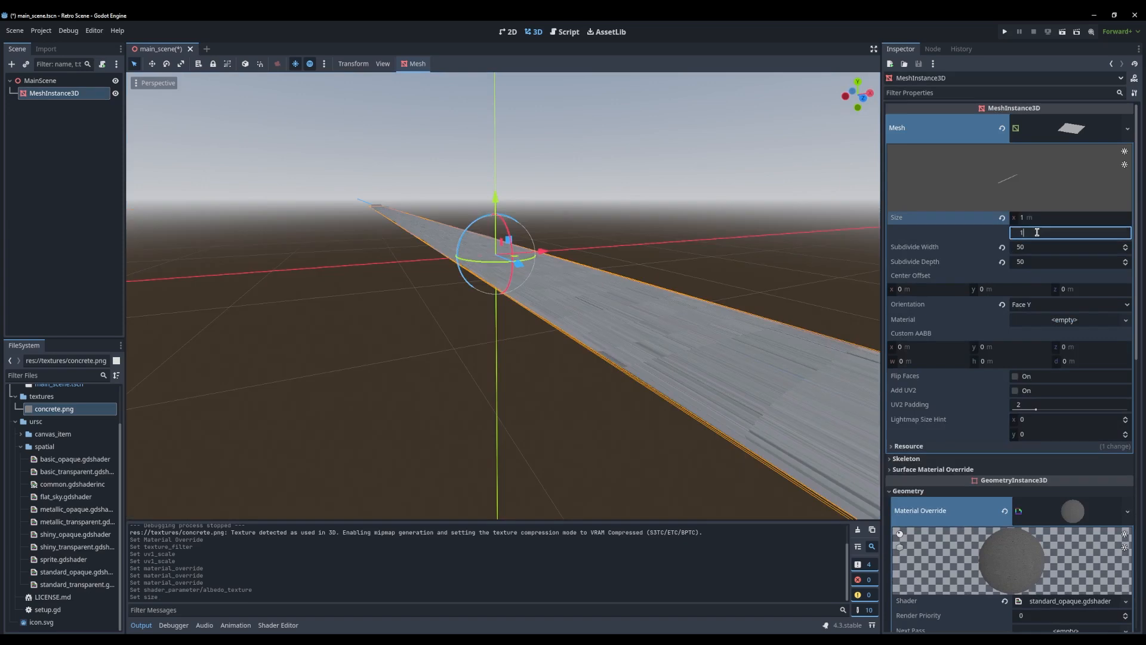
{"action": "type", "text": "1"}
{"action": "key", "text": "Return"}
{"action": "key", "text": "ctrl+z"}
{"action": "key", "text": "ctrl+z"}
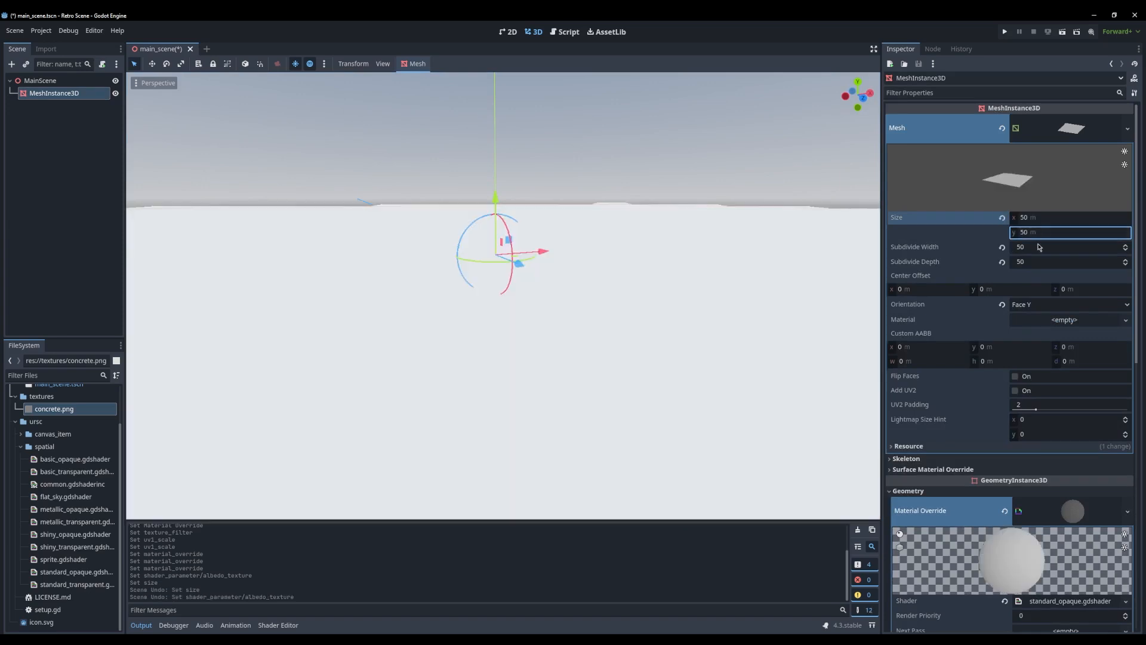
{"action": "key", "text": "ctrl+shift+z"}
Set the ground plane mesh's Subdivide Width and Subdivide Depth to 1 and inspect the texture warping
{"action": "left_click", "coordinate": [1038, 247]}
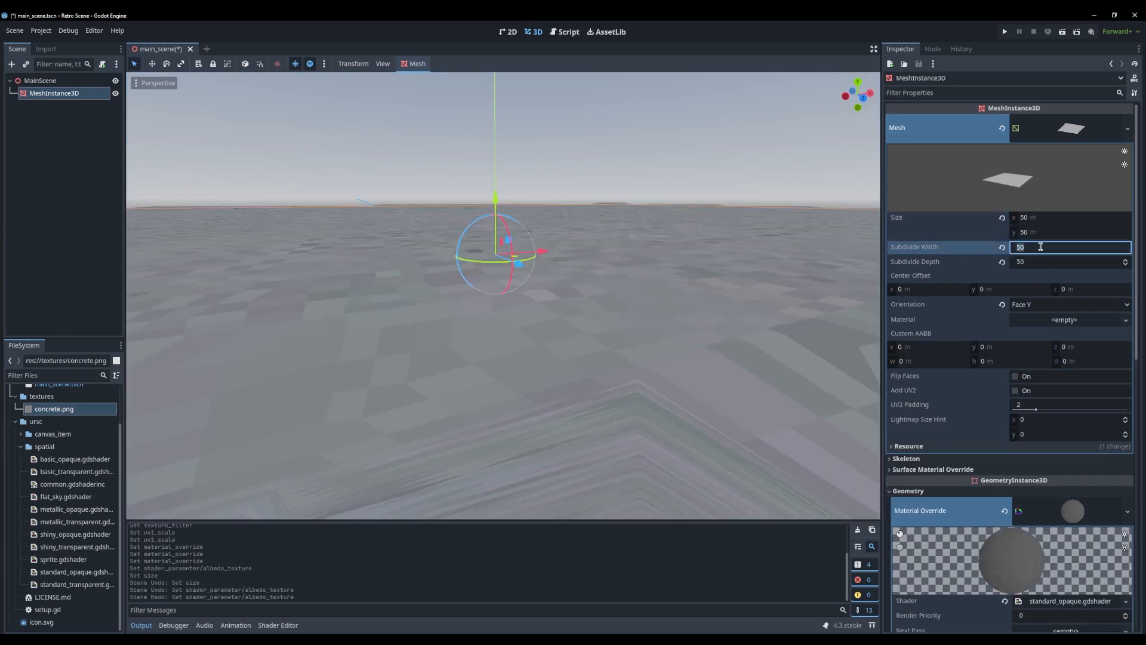
{"action": "type", "text": "1"}
{"action": "key", "text": "Tab"}
{"action": "type", "text": "1"}
{"action": "key", "text": "Return"}
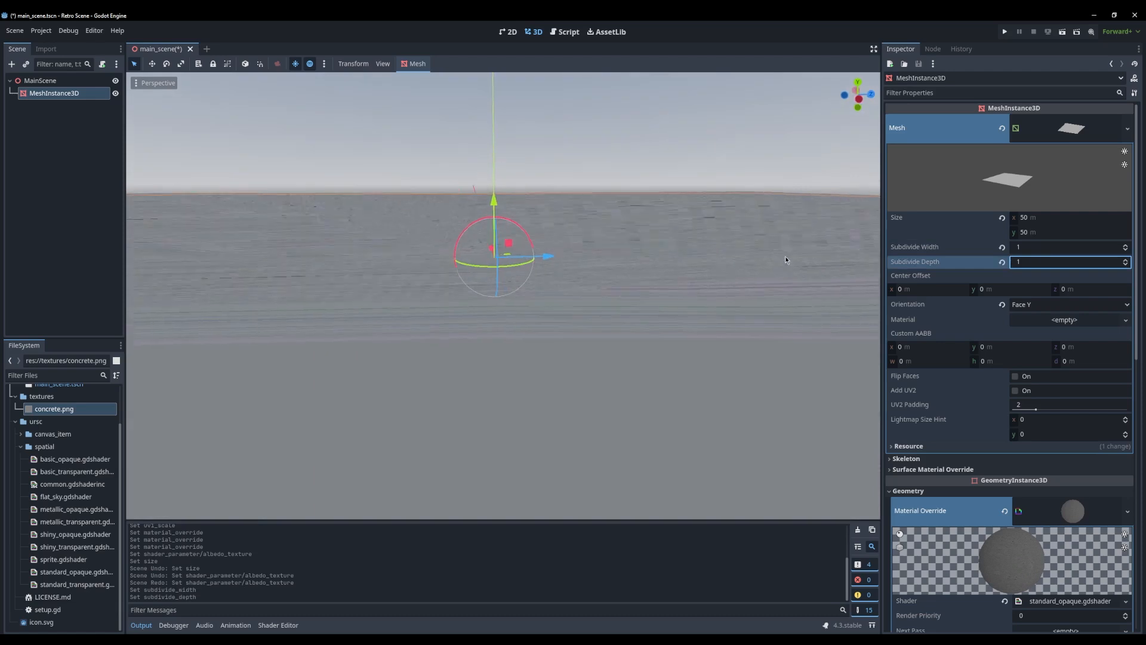
{"action": "middle_click_drag", "start_coordinate": [785, 260], "coordinate": [750, 374]}
{"action": "scroll", "coordinate": [654, 345], "scroll_direction": "down", "scroll_amount": 2}
{"action": "scroll", "coordinate": [655, 345], "scroll_direction": "up", "scroll_amount": 5}
{"action": "scroll", "coordinate": [610, 411], "scroll_direction": "up", "scroll_amount": 10}
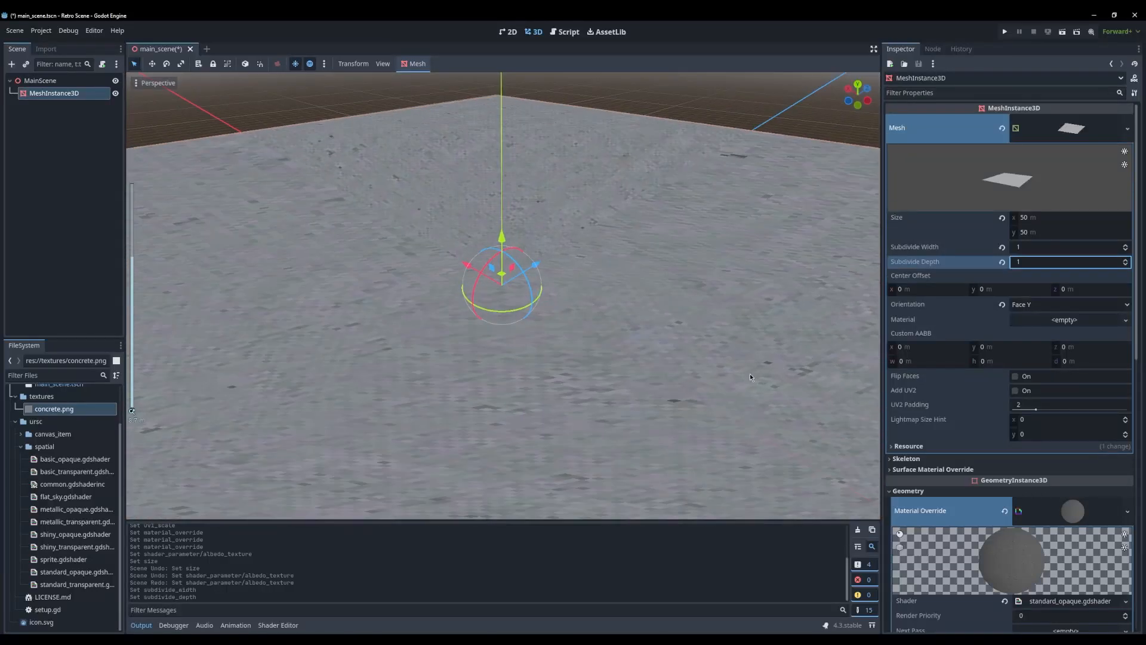
Set the ground plane mesh's Subdivide Width and Subdivide Depth to 5 and inspect the texture warping
{"action": "left_click", "coordinate": [1033, 248]}
{"action": "left_click", "coordinate": [1026, 266]}
{"action": "type", "text": "5"}
{"action": "key", "text": "Return"}
{"action": "middle_click_drag", "start_coordinate": [573, 302], "coordinate": [676, 311]}
{"action": "scroll", "coordinate": [701, 307], "scroll_direction": "down", "scroll_amount": 5}
{"action": "scroll", "coordinate": [675, 382], "scroll_direction": "up", "scroll_amount": 3}
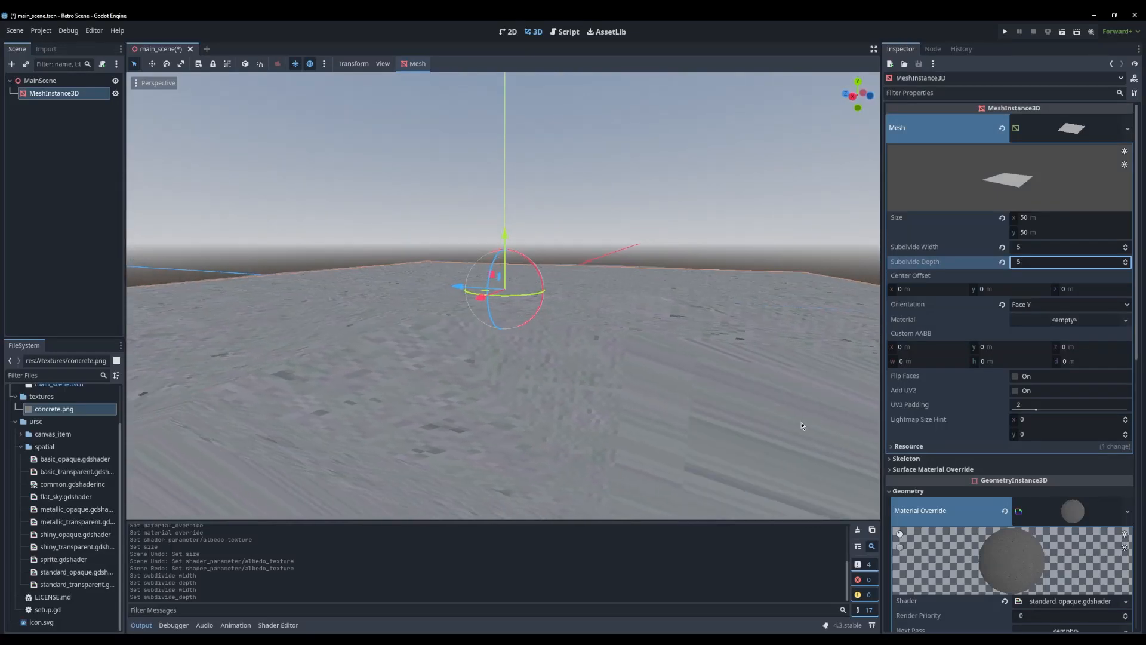
{"action": "middle_click_drag", "start_coordinate": [802, 426], "coordinate": [639, 346]}
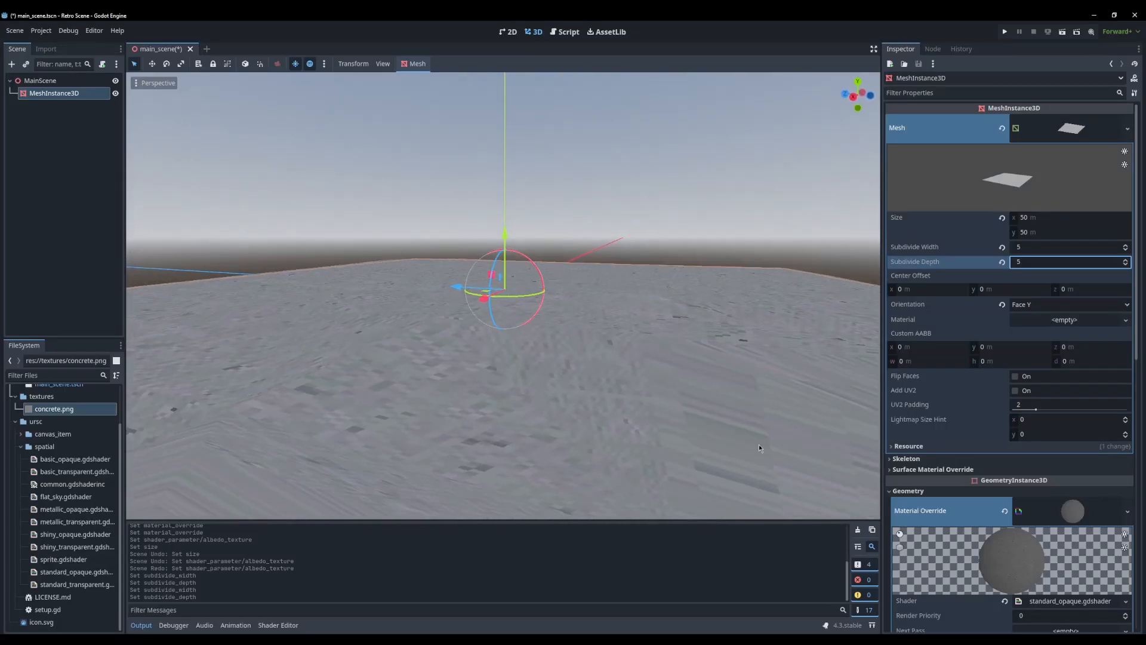
{"action": "middle_click_drag", "start_coordinate": [757, 387], "coordinate": [751, 382]}
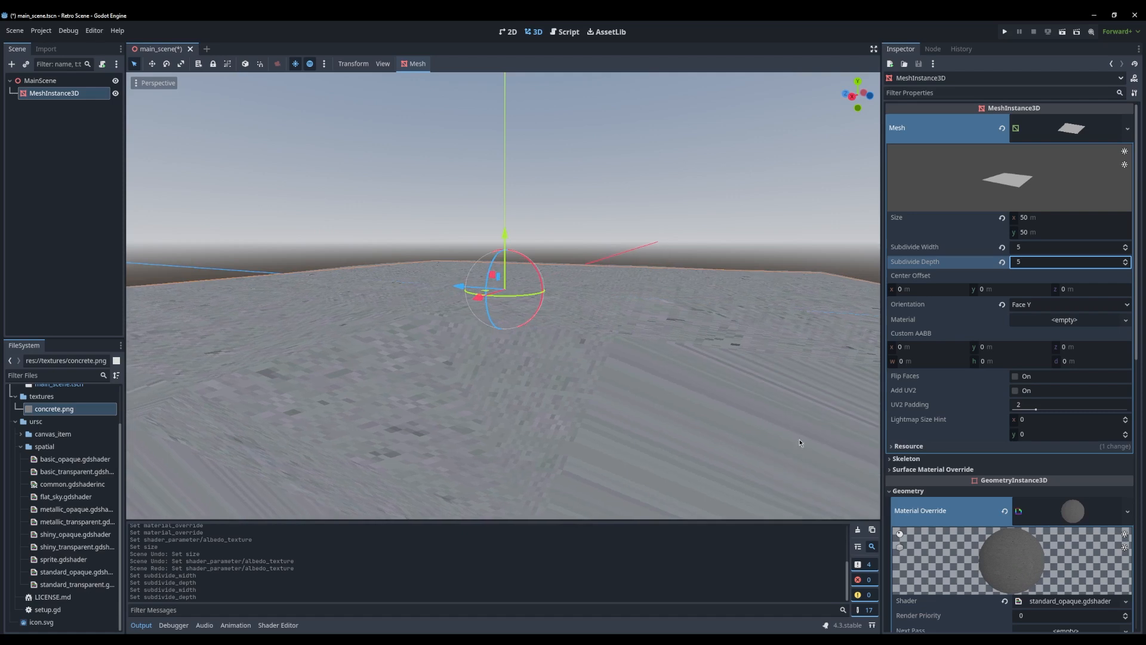
{"action": "middle_click_drag", "start_coordinate": [611, 359], "coordinate": [871, 281]}
{"action": "scroll", "coordinate": [612, 408], "scroll_direction": "up", "scroll_amount": 4}
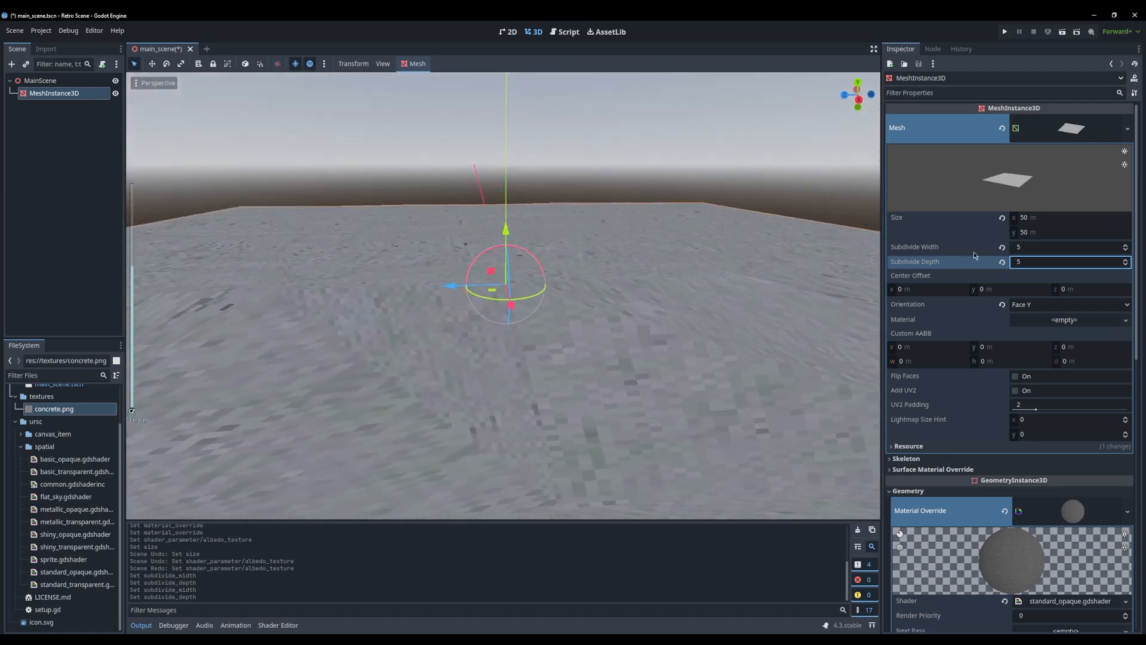
Set the ground plane mesh's Subdivide Width and Subdivide Depth to 10
{"action": "left_click", "coordinate": [1045, 247]}
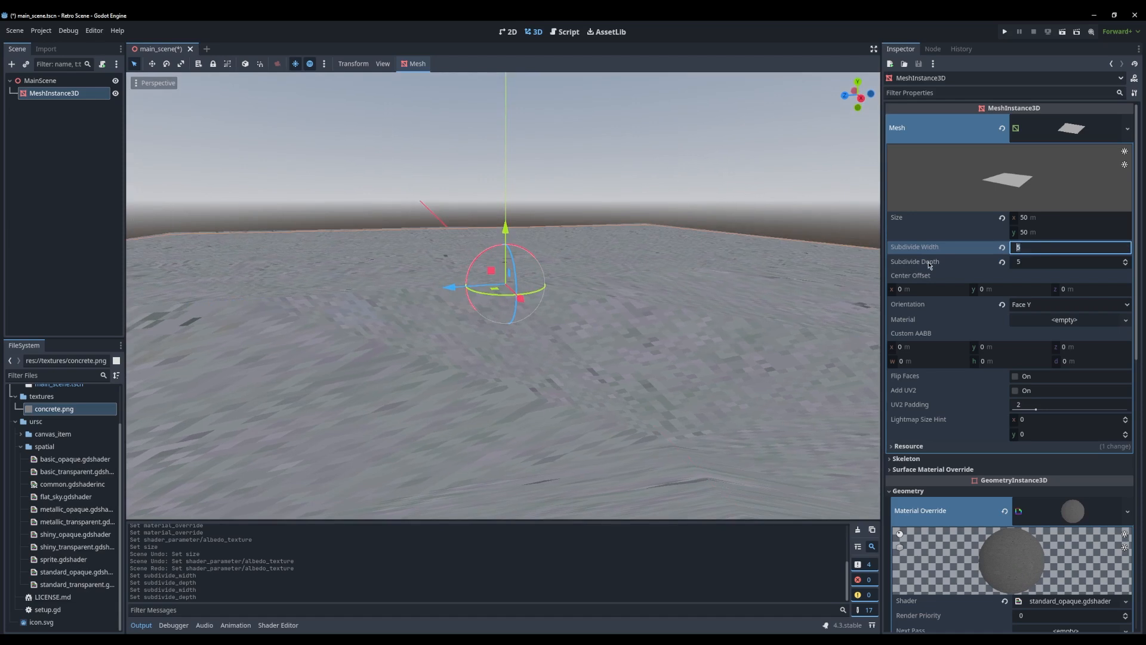
{"action": "type", "text": "10"}
{"action": "left_click", "coordinate": [1045, 264]}
{"action": "type", "text": "10"}
{"action": "key", "text": "Return"}
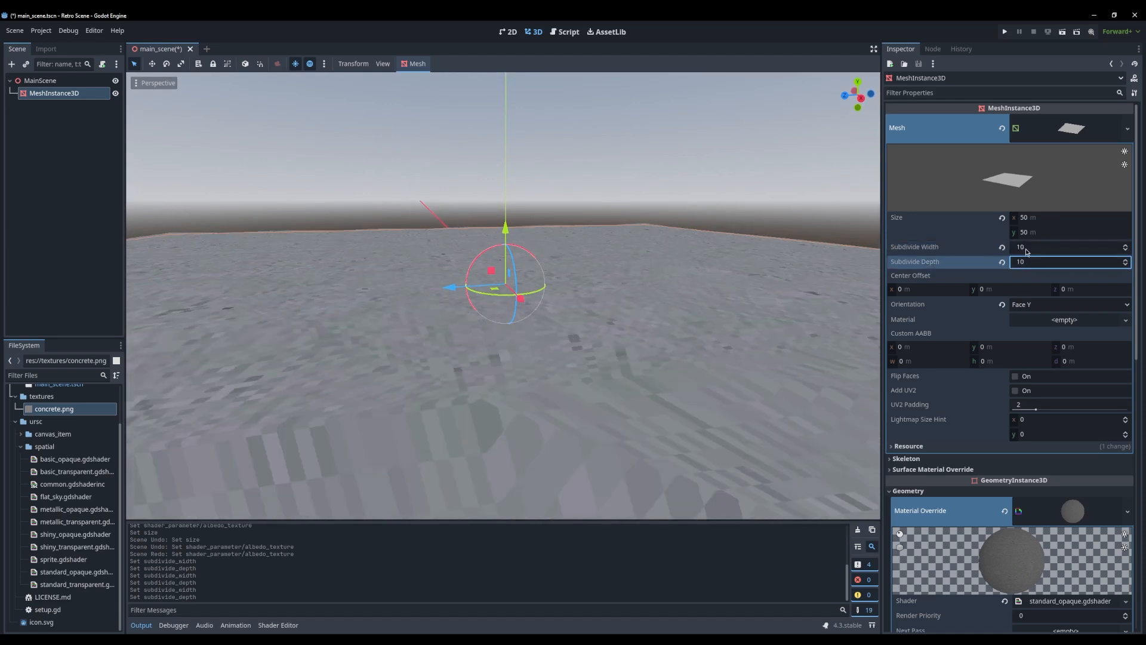
Set the ground plane mesh's Subdivide Width and Subdivide Depth to 20
{"action": "type", "text": "20"}
{"action": "left_click", "coordinate": [1036, 261]}
{"action": "type", "text": "20"}
{"action": "key", "text": "Return"}
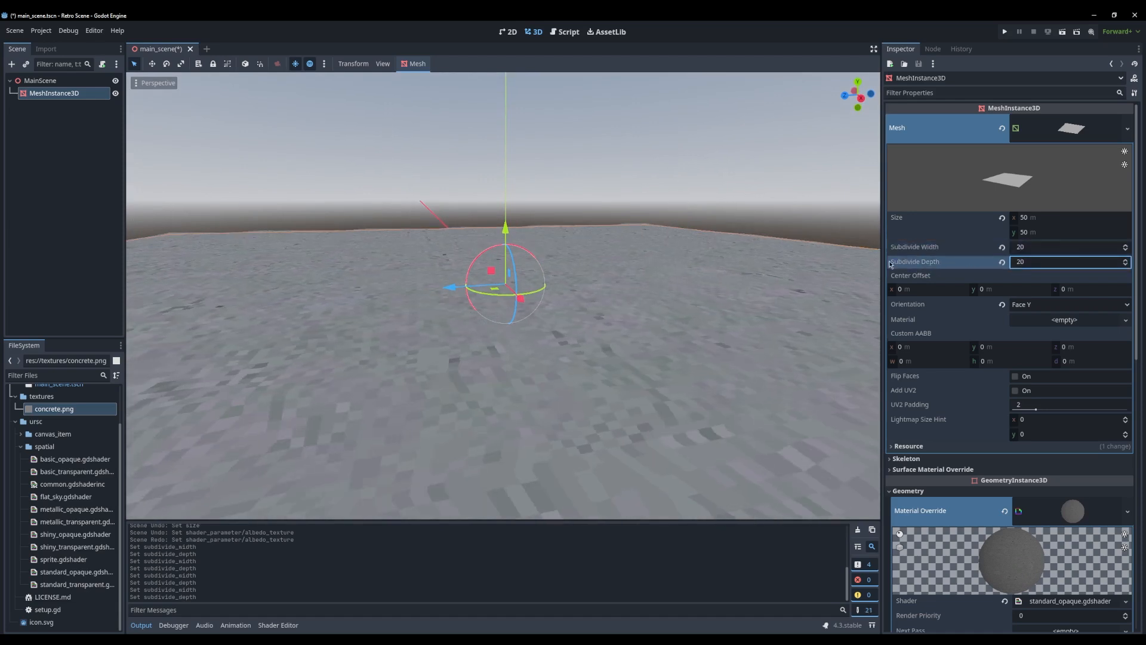
Set the ground plane mesh's Subdivide Width to 25, adjust Subdivide Depth, and inspect the texture warping
{"action": "left_click", "coordinate": [1052, 246]}
{"action": "type", "text": "25"}
{"action": "left_click", "coordinate": [1044, 263]}
{"action": "middle_click_drag", "start_coordinate": [479, 302], "coordinate": [478, 348]}
{"action": "scroll", "coordinate": [758, 303], "scroll_direction": "up", "scroll_amount": 2}
Set the ground plane mesh's Subdivide Width and Subdivide Depth to 50
{"action": "left_click", "coordinate": [1068, 251]}
{"action": "type", "text": "50"}
{"action": "left_click", "coordinate": [1047, 263]}
{"action": "type", "text": "50"}
{"action": "key", "text": "Return"}
{"action": "scroll", "coordinate": [375, 363], "scroll_direction": "up", "scroll_amount": 5}
Clear the node selection and widen the Scene and FileSystem docks
{"action": "left_click", "coordinate": [72, 170]}
{"action": "key", "text": "Up"}
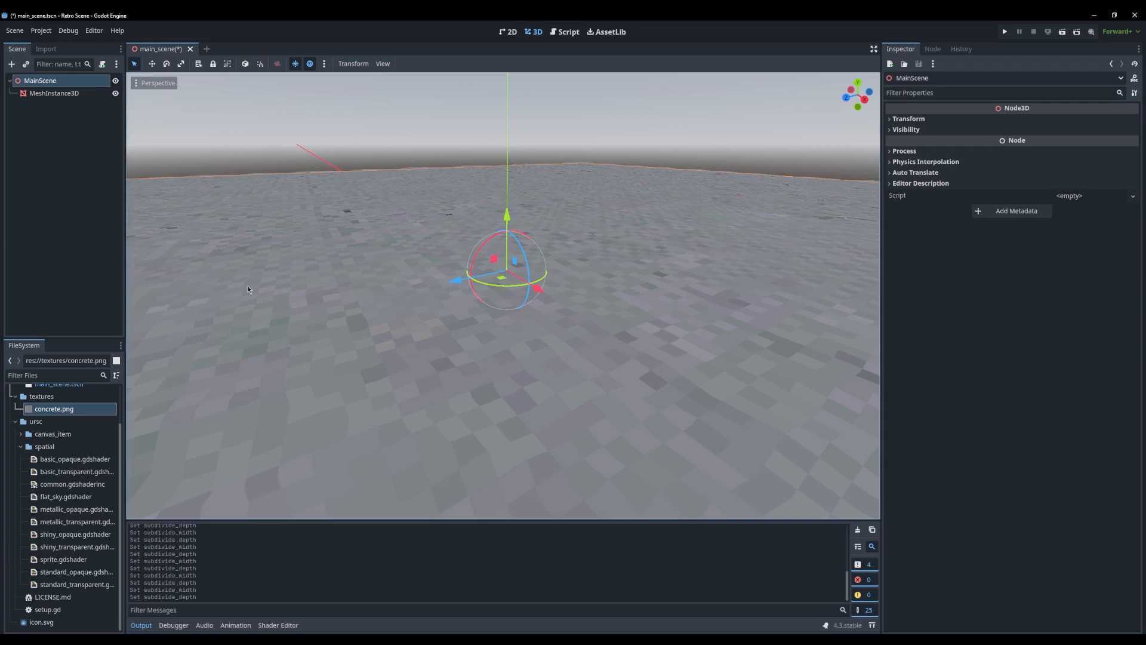
{"action": "right_click_drag", "start_coordinate": [248, 290], "coordinate": [547, 327]}
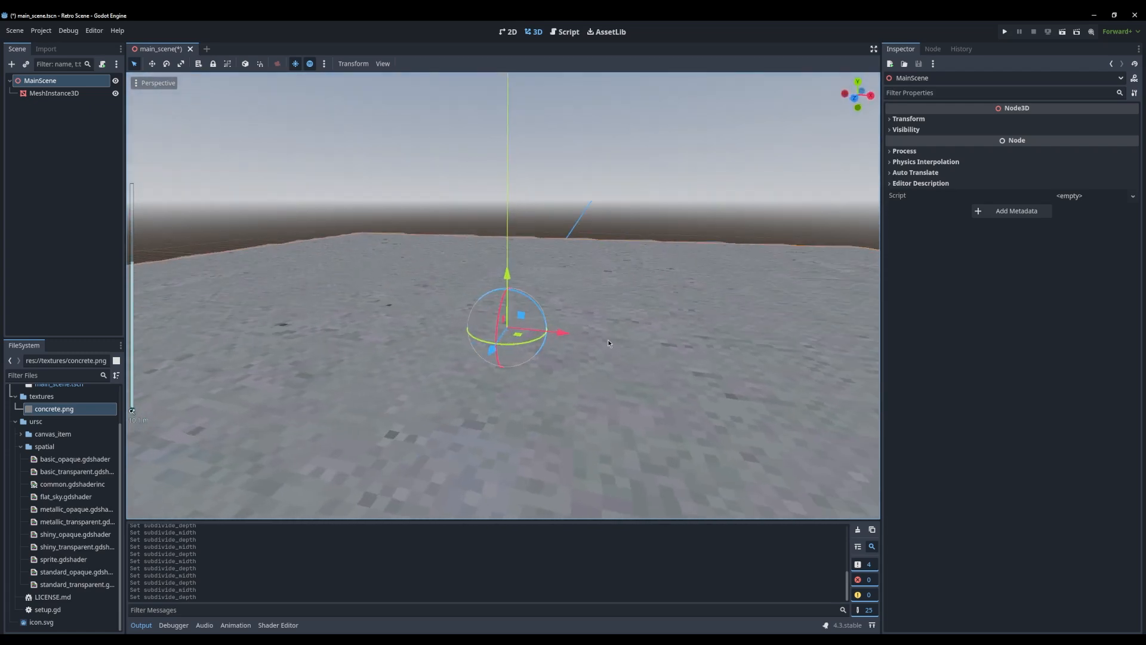
{"action": "left_click", "coordinate": [483, 188]}
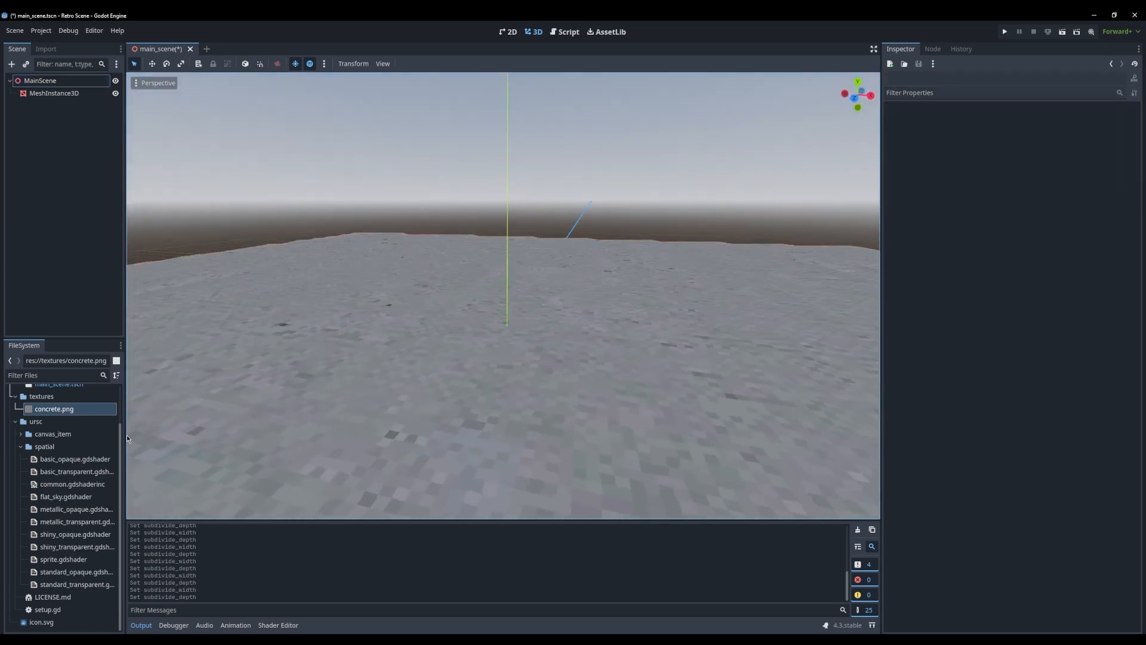
{"action": "left_click_drag", "start_coordinate": [127, 439], "coordinate": [153, 443]}
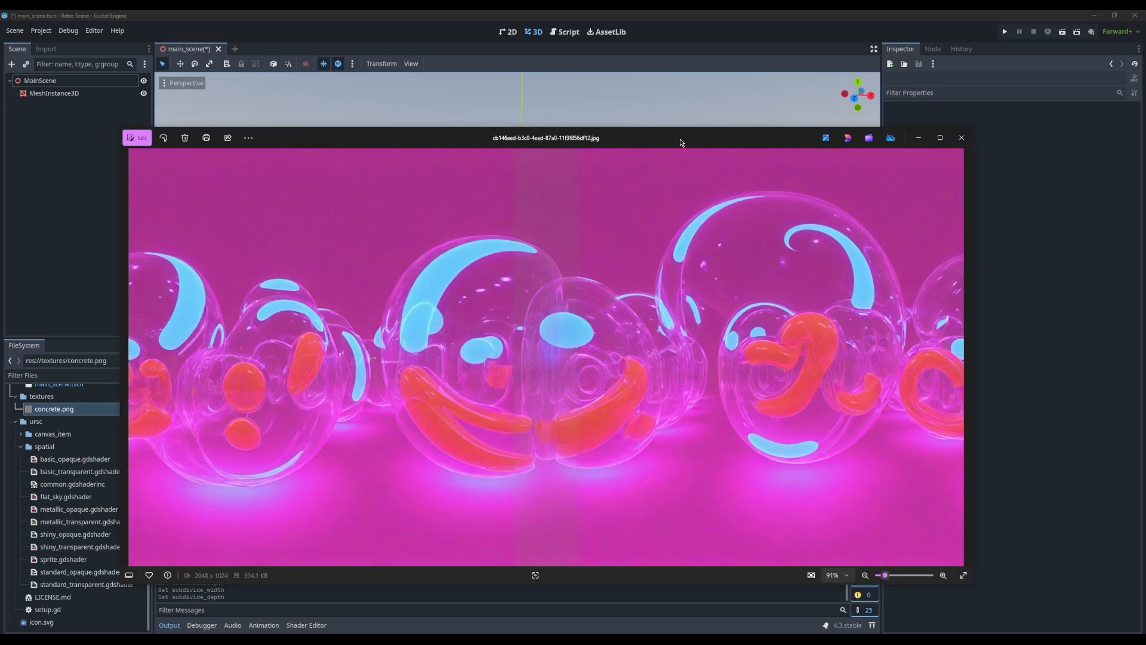
Close the pink bubble panorama image and look around the cloud panorama on manyworlds.run in the browser
{"action": "mouse_move", "coordinate": [681, 140]}
{"action": "left_mouse_down"}
{"action": "mouse_move", "coordinate": [758, 133]}
{"action": "mouse_move", "coordinate": [687, 132]}
{"action": "left_mouse_up"}
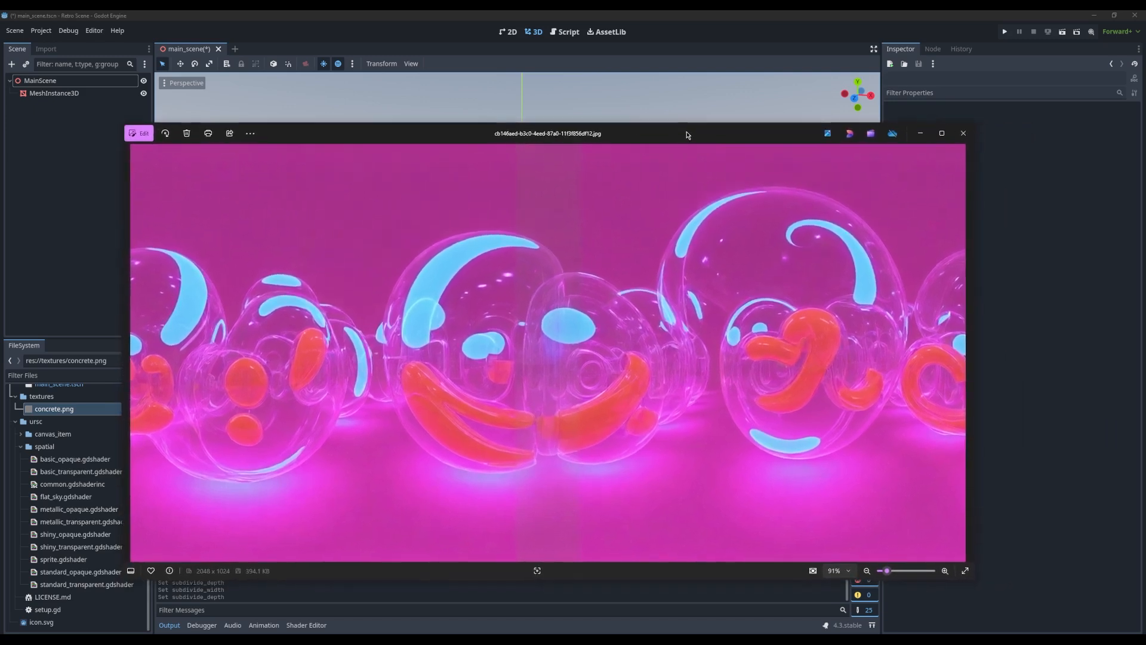
{"action": "left_click", "coordinate": [961, 135]}
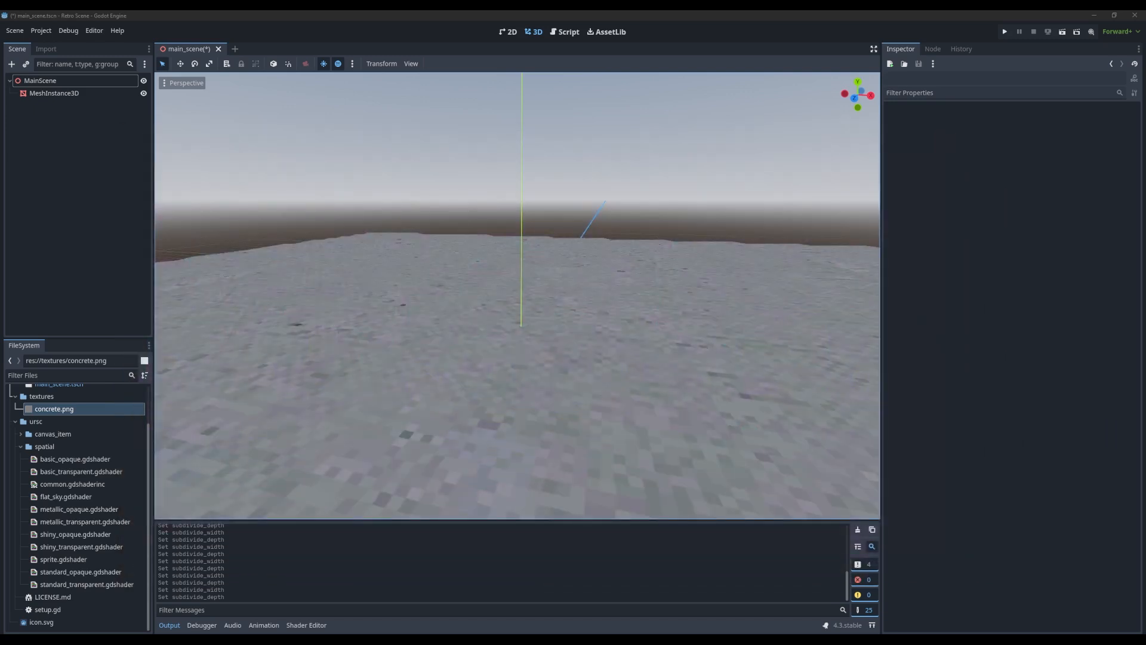
{"action": "left_click_drag", "start_coordinate": [0, 239], "coordinate": [549, 79]}
{"action": "left_click_drag", "start_coordinate": [411, 87], "coordinate": [388, 87]}
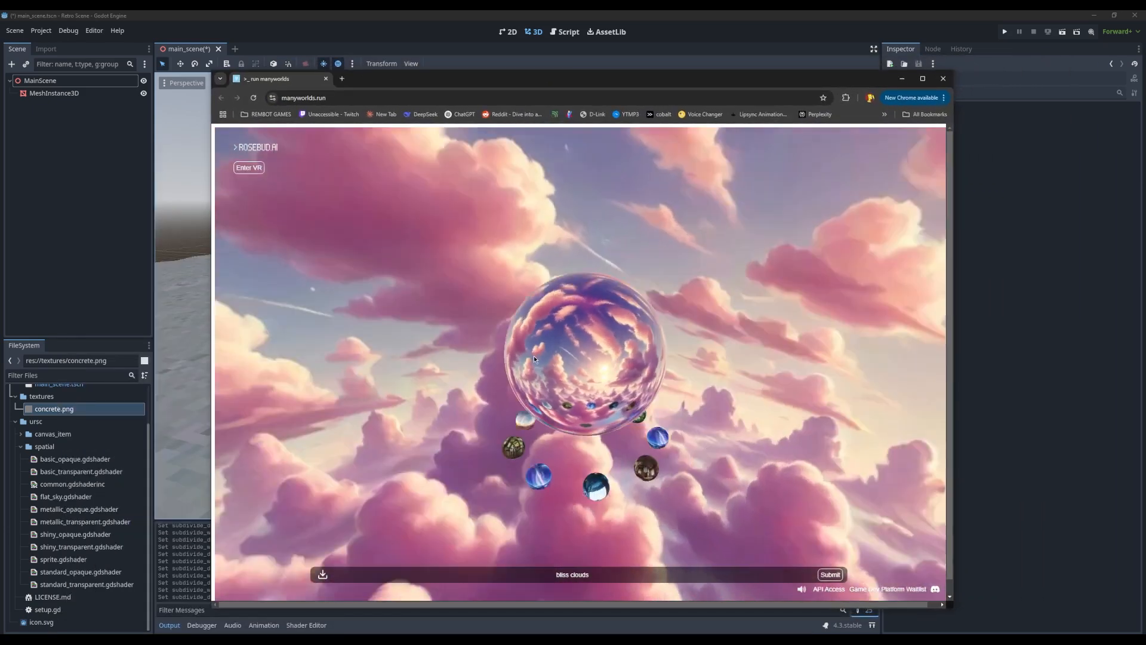
{"action": "left_click_drag", "start_coordinate": [534, 358], "coordinate": [202, 228]}
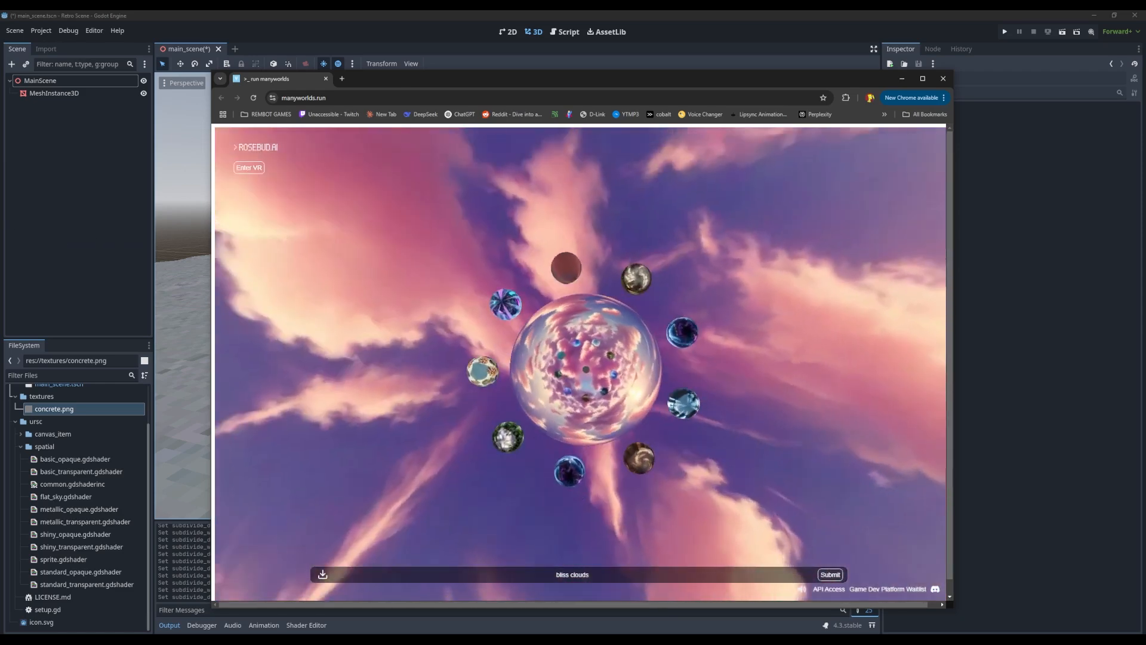
{"action": "left_click_drag", "start_coordinate": [1, 221], "coordinate": [480, 370]}
Submit the "bliss clouds" prompt on manyworlds.run, look around the panorama, and switch back to the Godot scene
{"action": "left_click", "coordinate": [831, 574]}
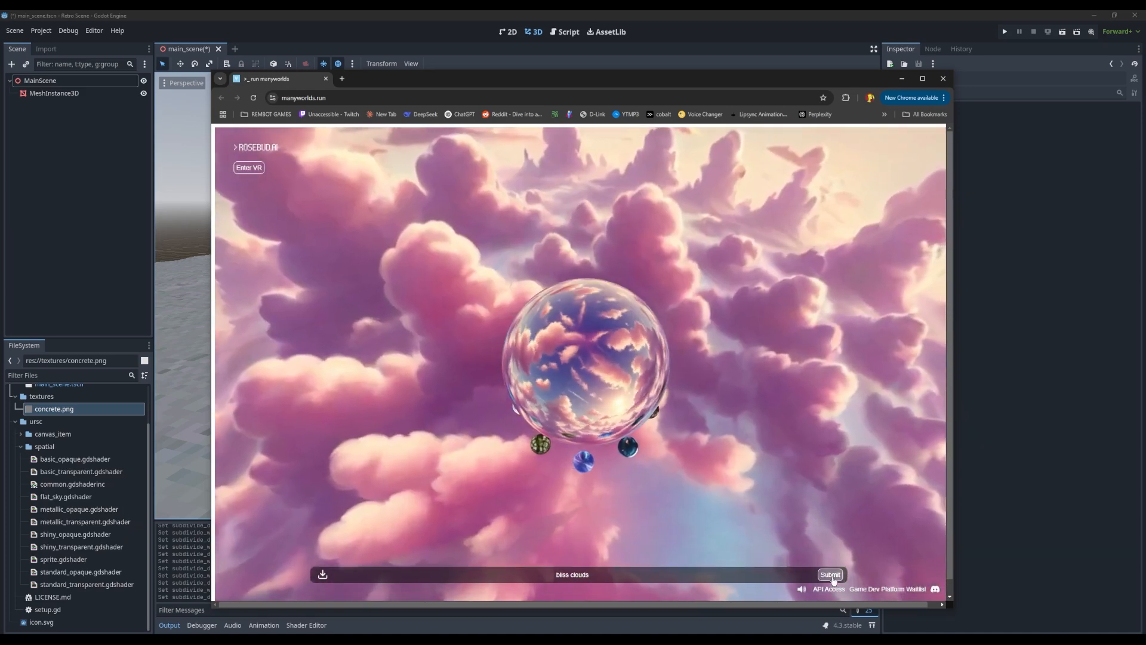
{"action": "left_click_drag", "start_coordinate": [592, 354], "coordinate": [535, 259]}
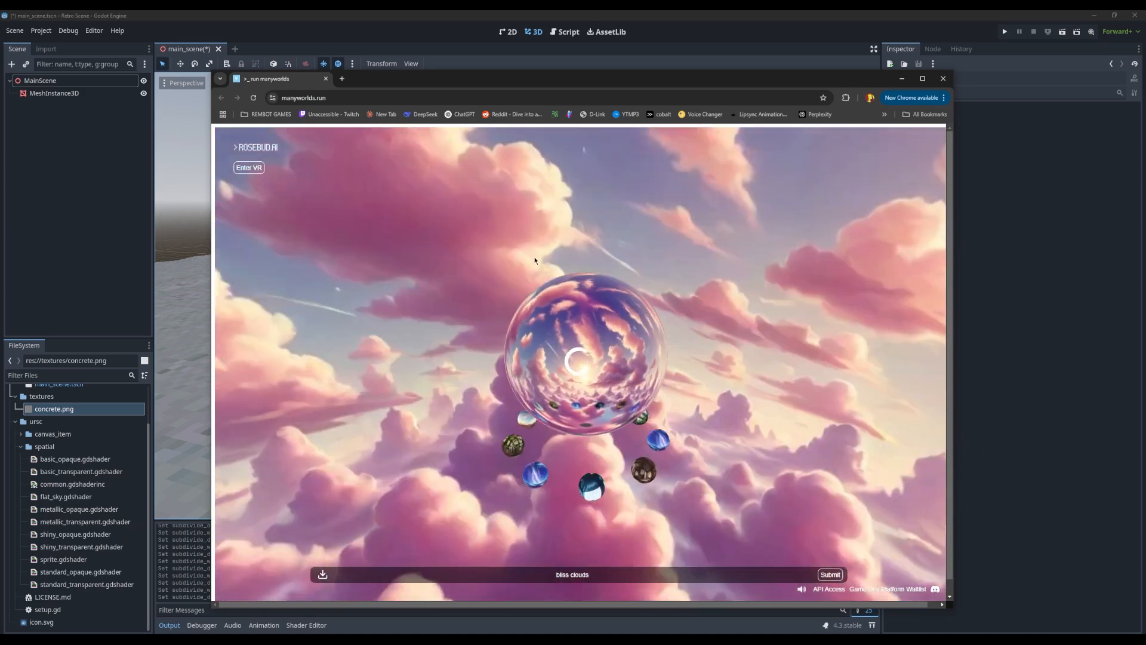
{"action": "left_click_drag", "start_coordinate": [654, 391], "coordinate": [577, 375]}
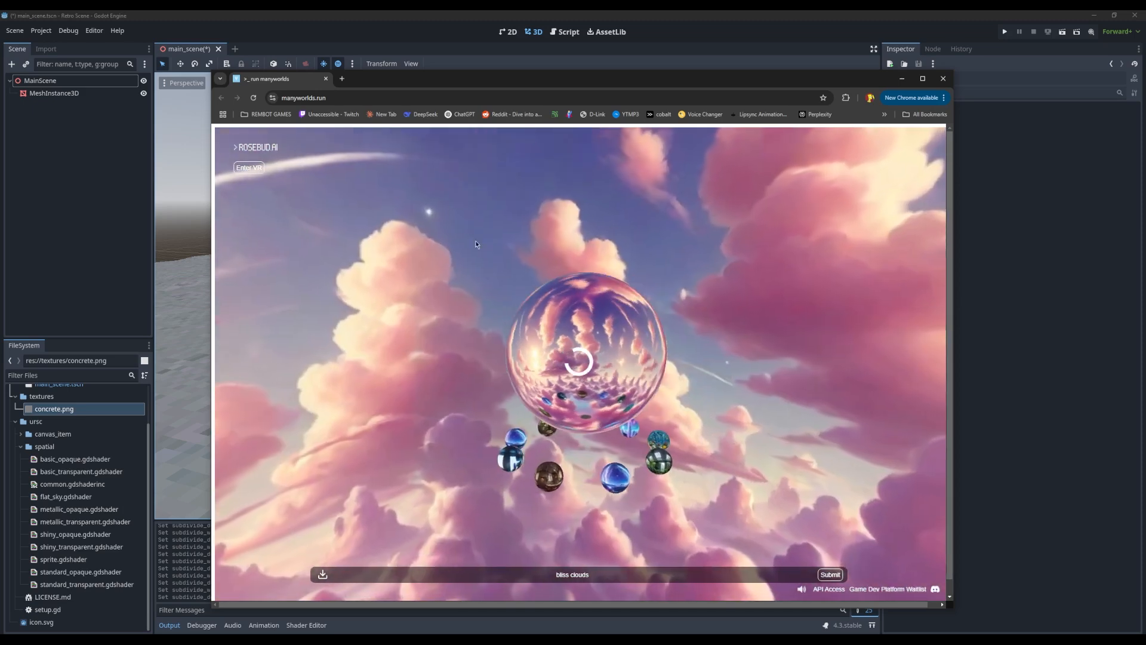
{"action": "left_click_drag", "start_coordinate": [475, 240], "coordinate": [537, 262]}
{"action": "left_click_drag", "start_coordinate": [498, 88], "coordinate": [0, 57]}
{"action": "middle_click_drag", "start_coordinate": [613, 253], "coordinate": [571, 282]}
{"action": "left_click", "coordinate": [113, 150]}
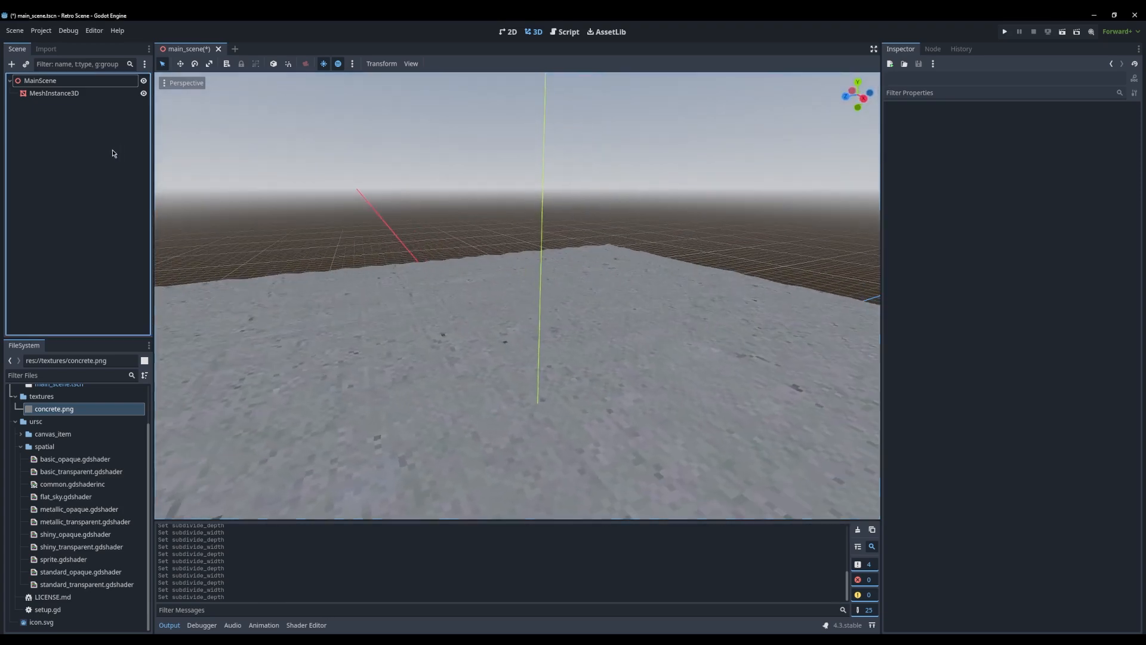
Add a plain Node under MainScene and name it Environment
{"action": "left_click", "coordinate": [66, 82]}
{"action": "key", "text": "ctrl+a"}
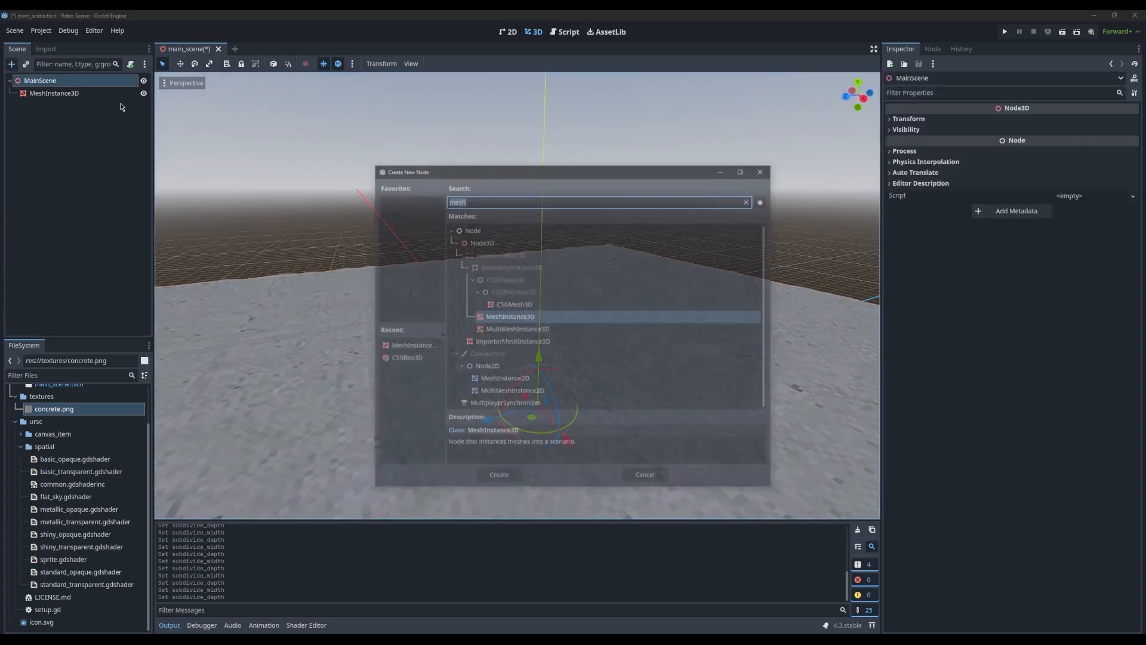
{"action": "type", "text": "n"}
{"action": "key", "text": "Return"}
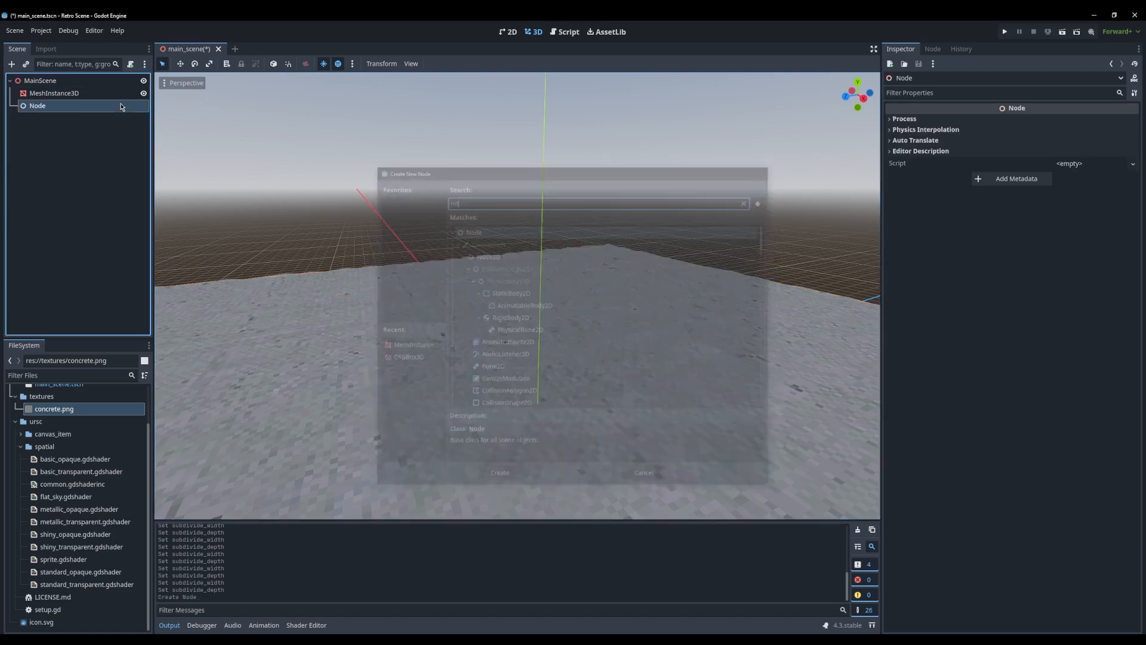
{"action": "key", "text": "ctrl+a"}
{"action": "type", "text": "1"}
{"action": "key", "text": "Escape"}
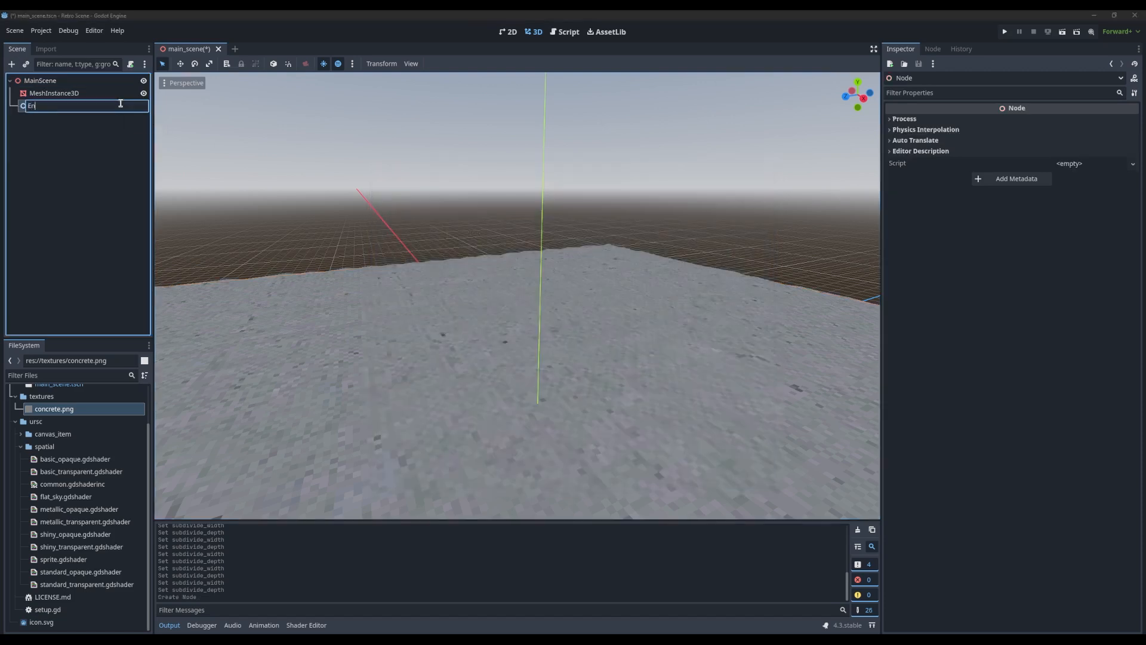
{"action": "key", "text": "Return"}
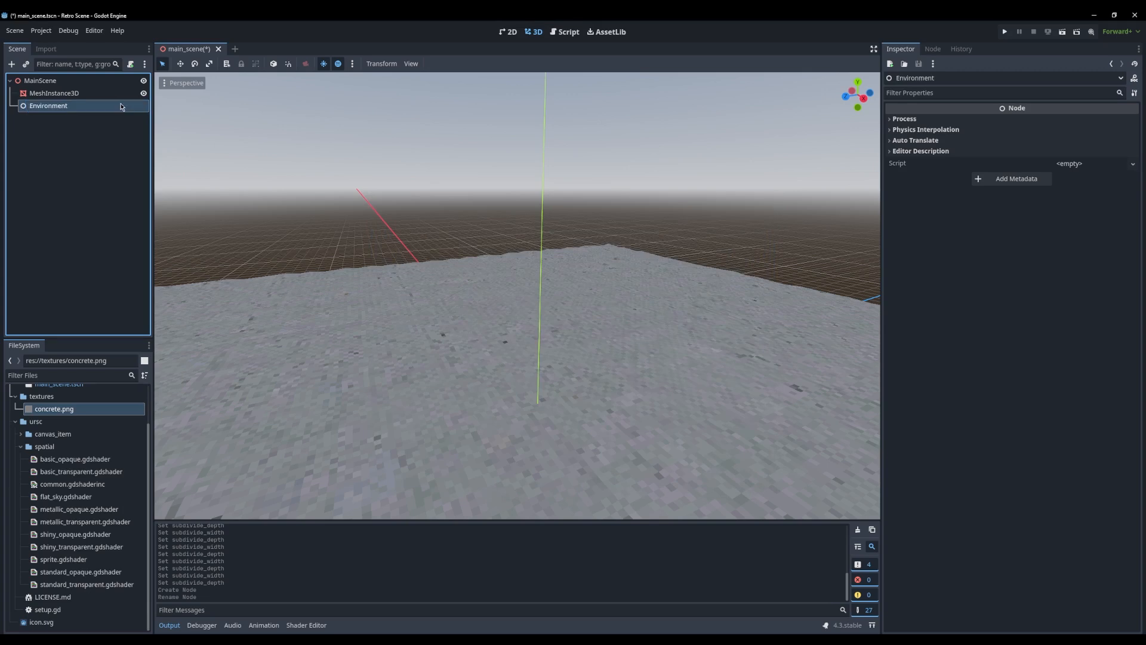
Add a WorldEnvironment node under the Environment node
{"action": "key", "text": "ctrl+a"}
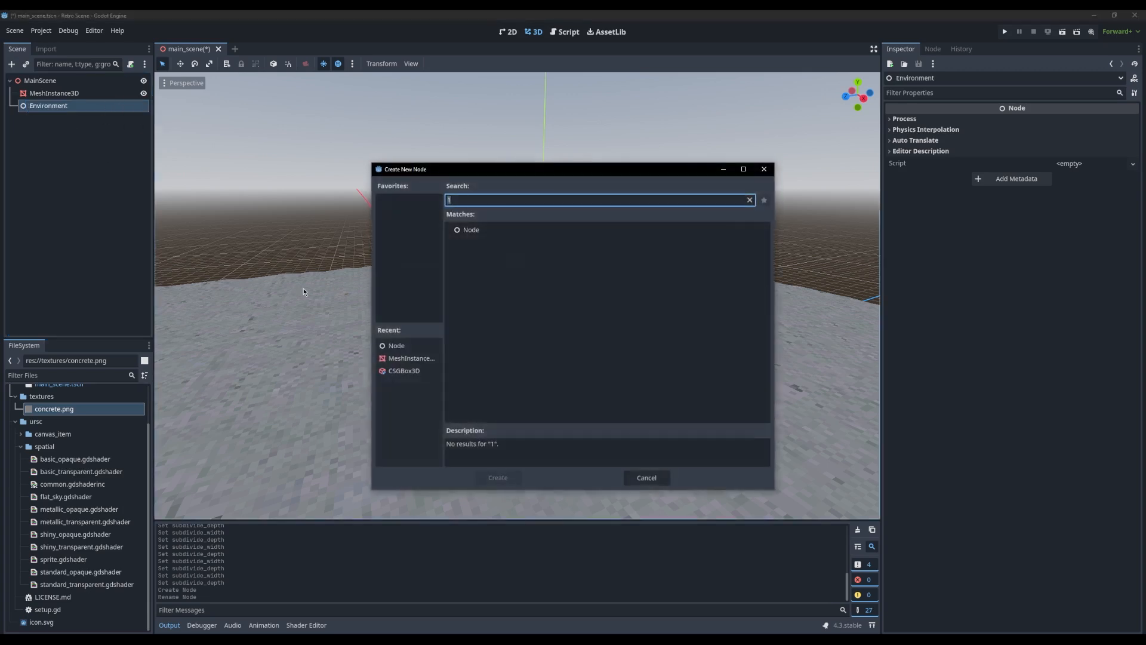
{"action": "type", "text": "wor"}
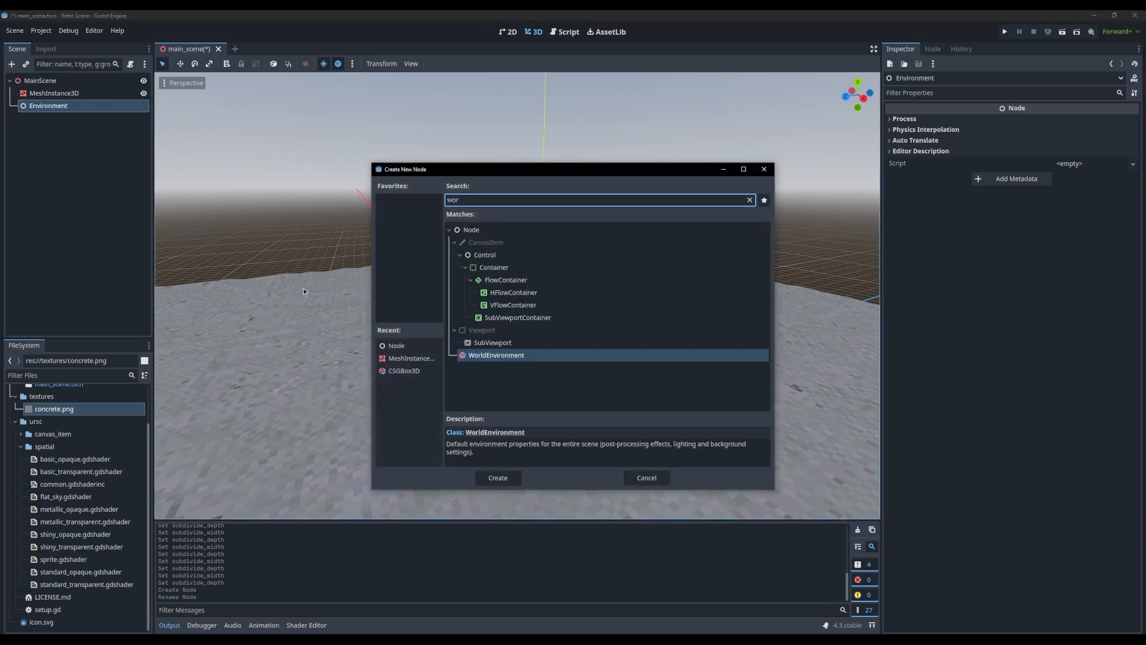
{"action": "key", "text": "Return"}
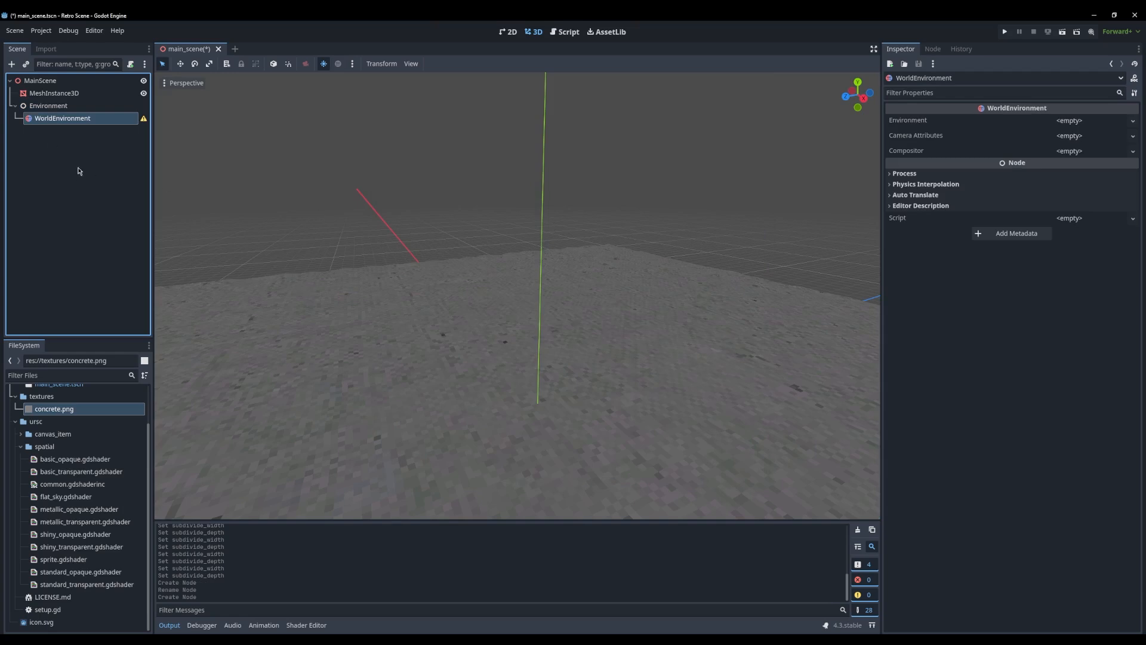
Try adding the preview sun to the scene as a DirectionalLight3D, and undo it
{"action": "left_click", "coordinate": [37, 84]}
{"action": "left_click", "coordinate": [466, 103]}
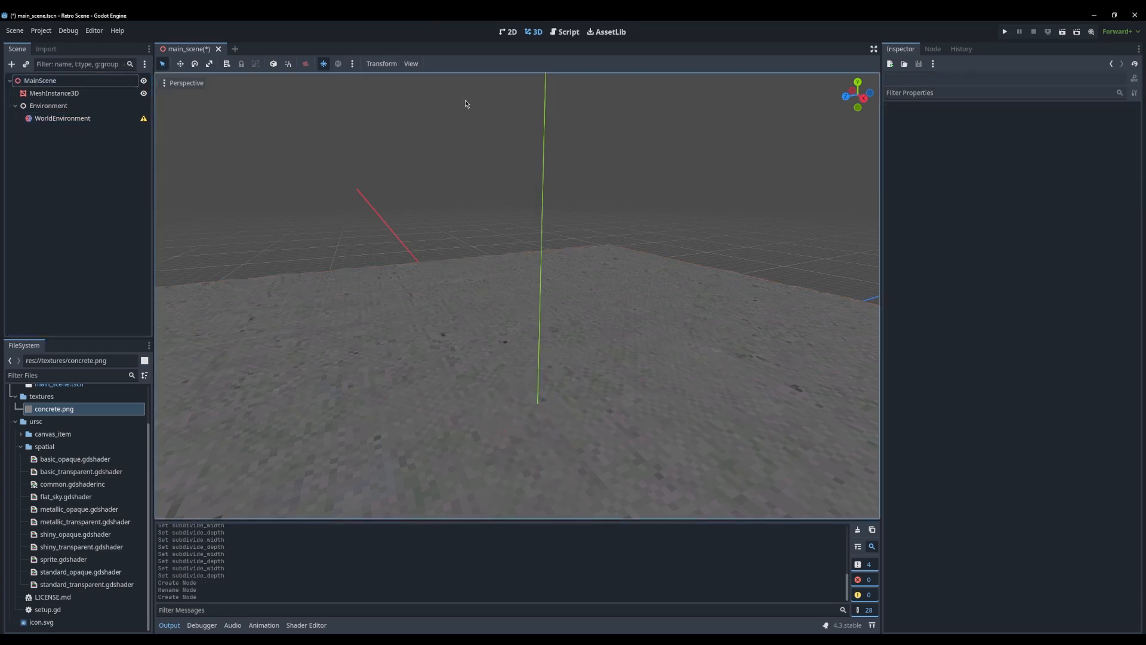
{"action": "left_click", "coordinate": [353, 64]}
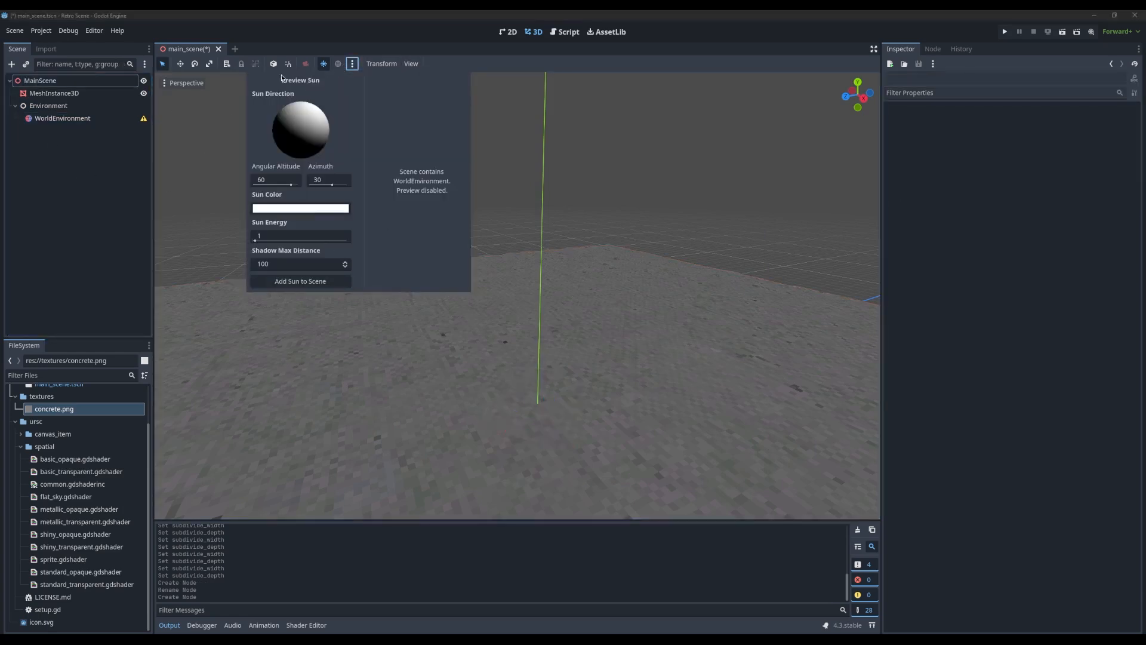
{"action": "left_click", "coordinate": [310, 281]}
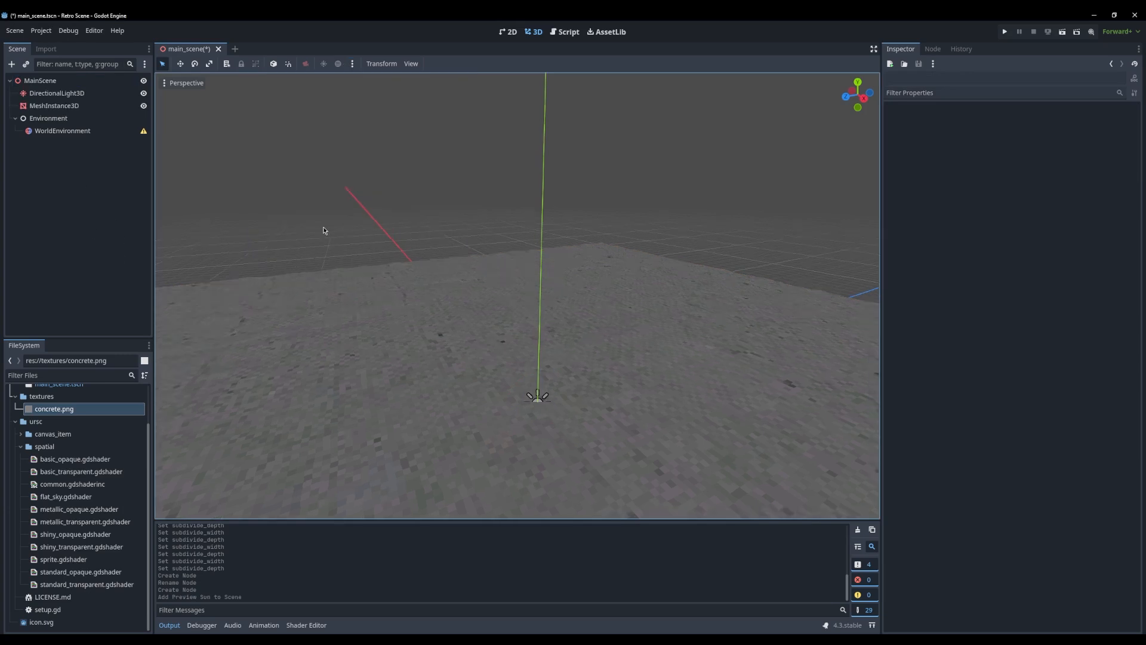
{"action": "middle_click_drag", "start_coordinate": [324, 231], "coordinate": [255, 183]}
{"action": "key", "text": "ctrl+z"}
Move the Environment node above MeshInstance3D in the scene tree
{"action": "left_click", "coordinate": [48, 93]}
{"action": "left_click", "coordinate": [46, 83]}
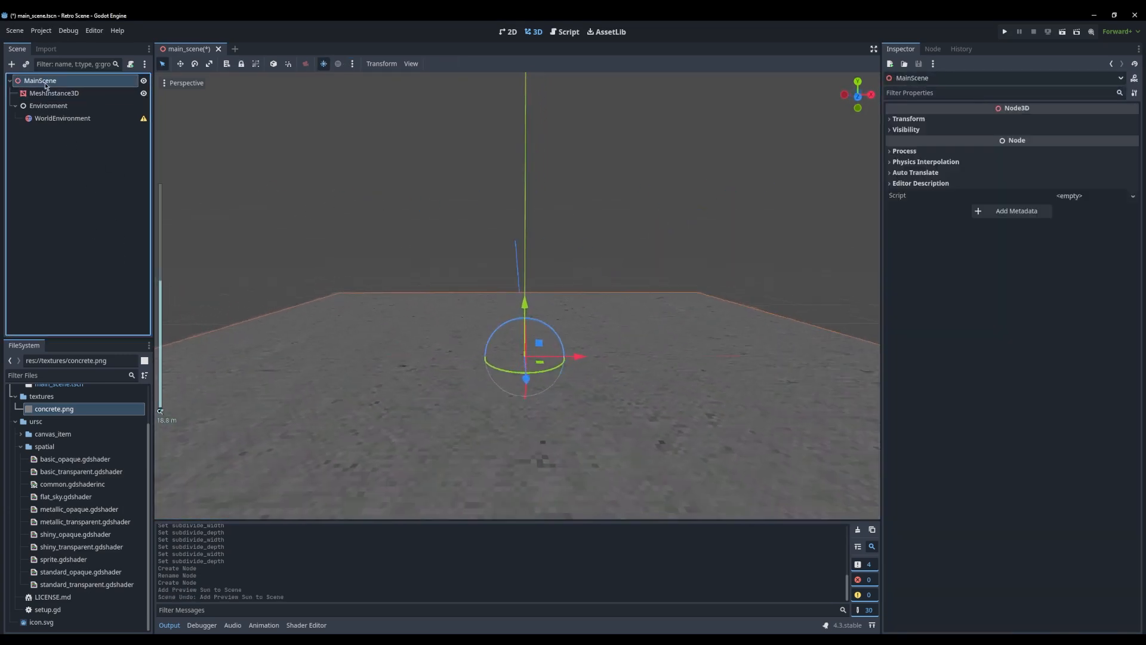
{"action": "left_click", "coordinate": [55, 94]}
{"action": "left_click", "coordinate": [50, 108]}
{"action": "left_click", "coordinate": [51, 95]}
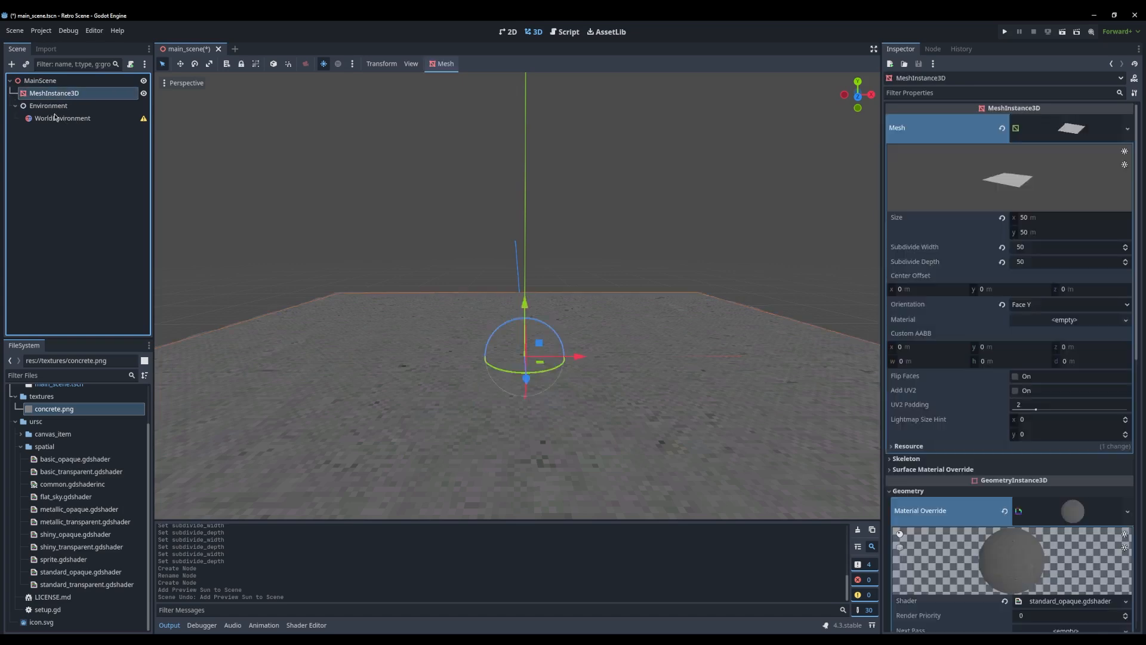
{"action": "left_click", "coordinate": [42, 118]}
{"action": "left_click_drag", "start_coordinate": [36, 108], "coordinate": [49, 91]}
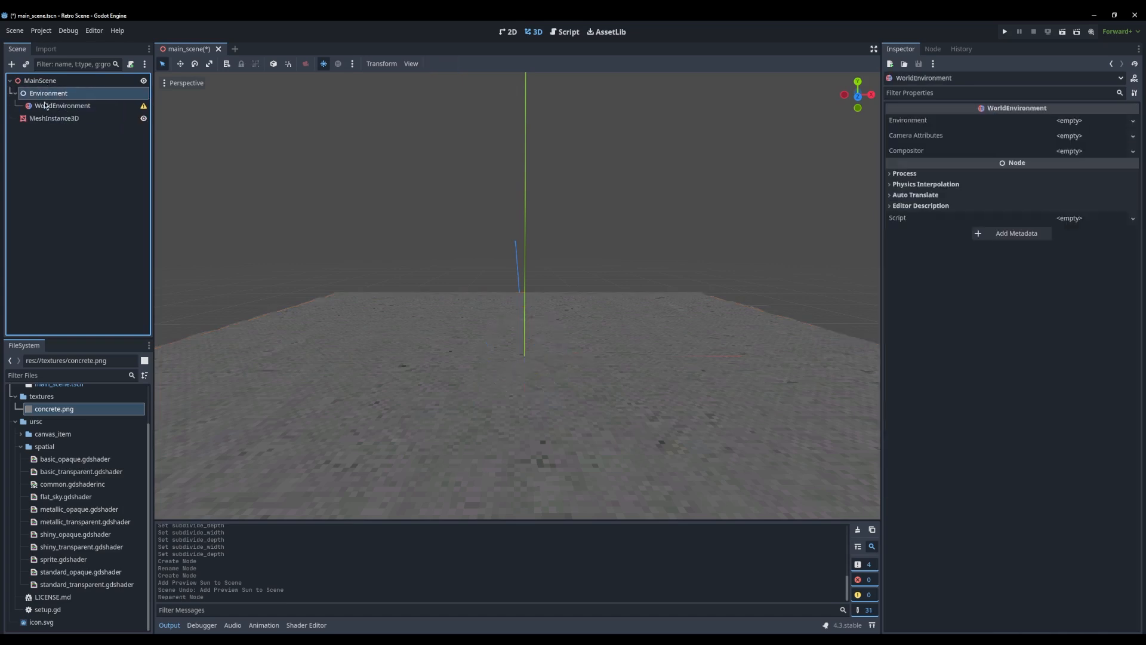
Create a new Environment resource for the WorldEnvironment node and set its background mode to Sky
{"action": "left_click", "coordinate": [1094, 127]}
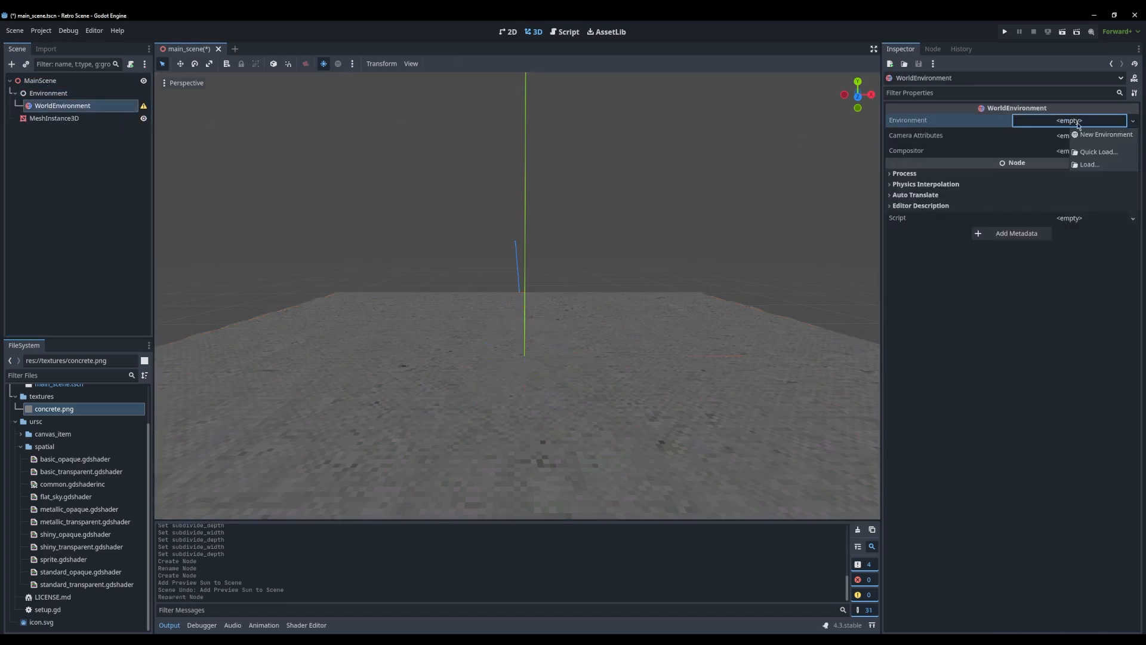
{"action": "left_click", "coordinate": [1089, 135]}
{"action": "left_click", "coordinate": [1061, 122]}
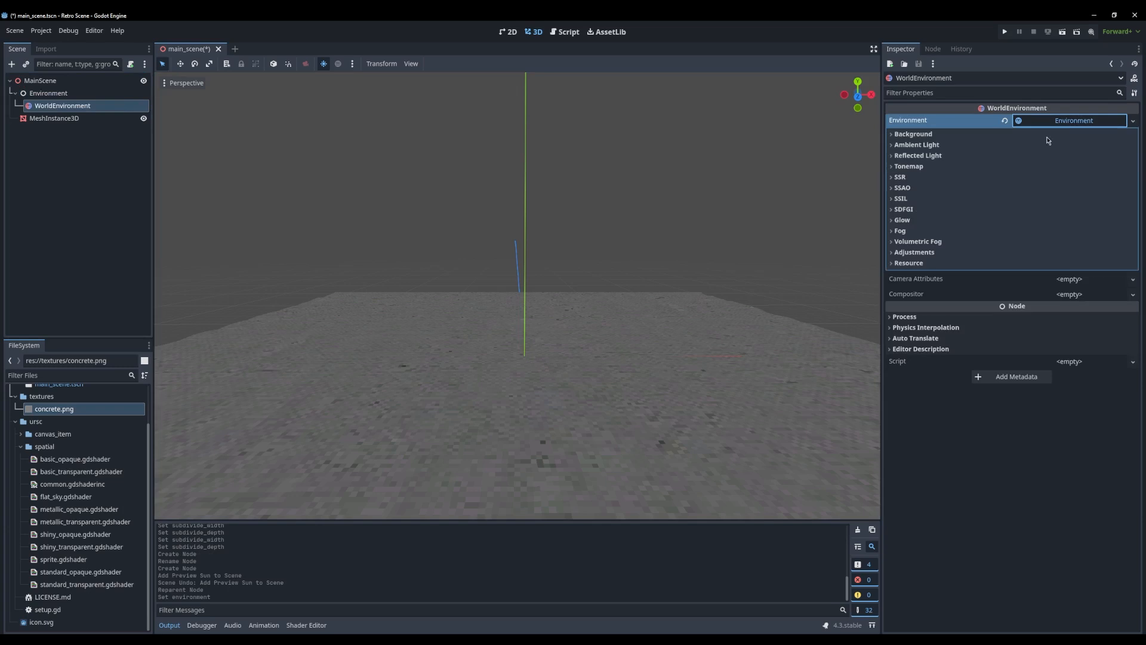
{"action": "left_click", "coordinate": [913, 134]}
{"action": "left_click", "coordinate": [1057, 147]}
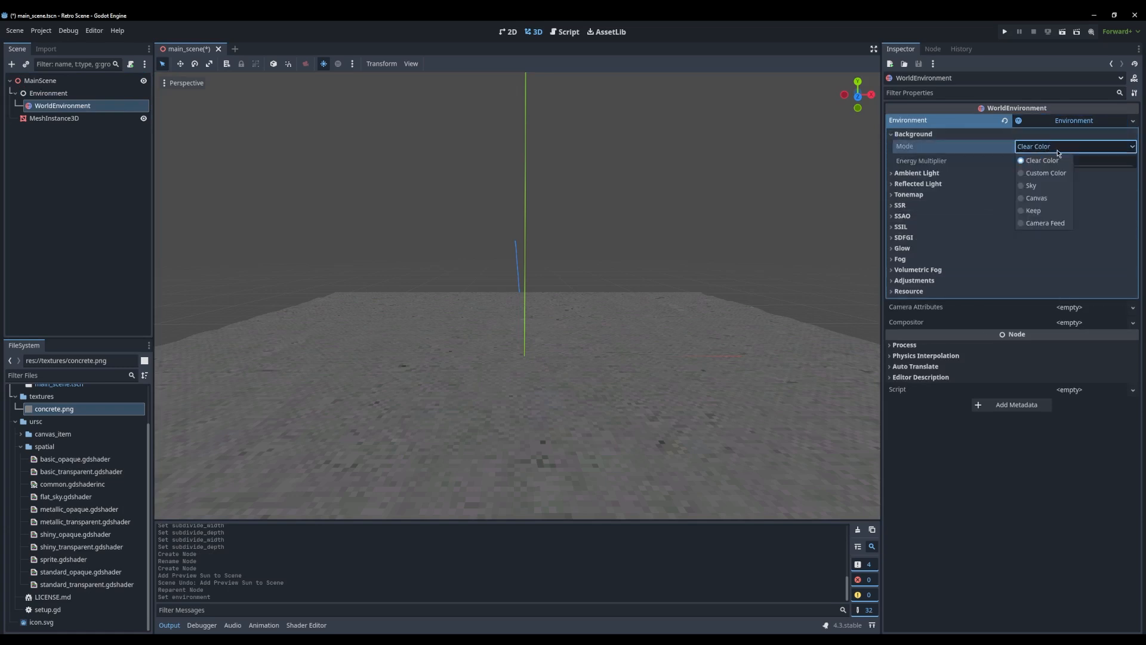
{"action": "left_click", "coordinate": [1033, 185]}
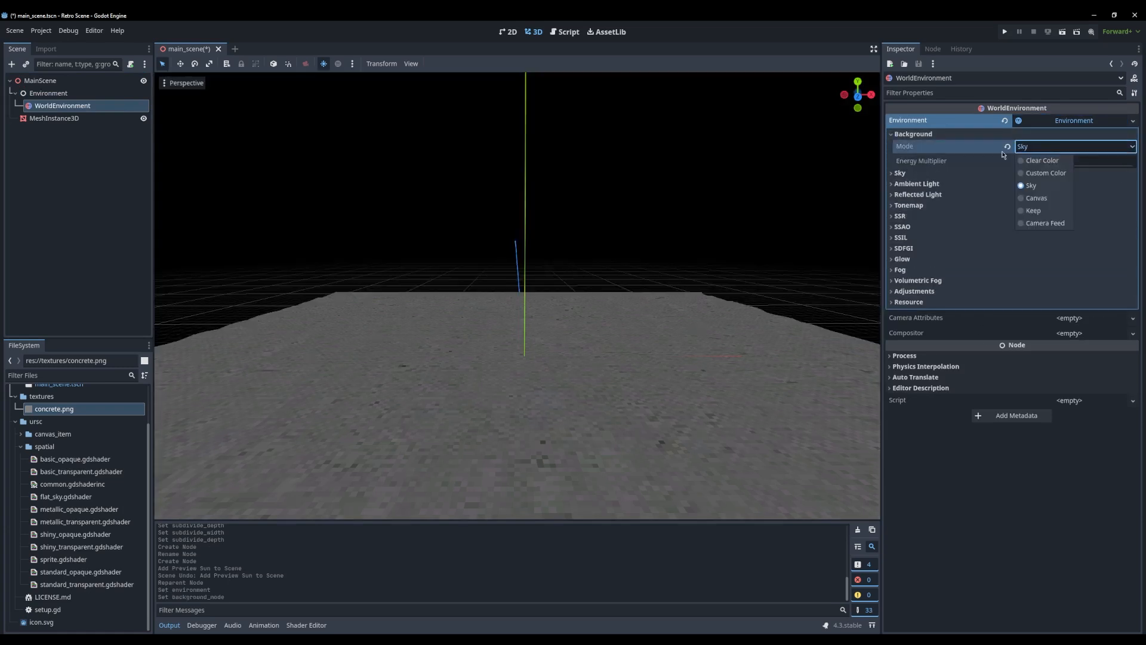
Create a new Sky resource for the environment and give it a new PanoramaSkyMaterial
{"action": "left_click", "coordinate": [900, 173]}
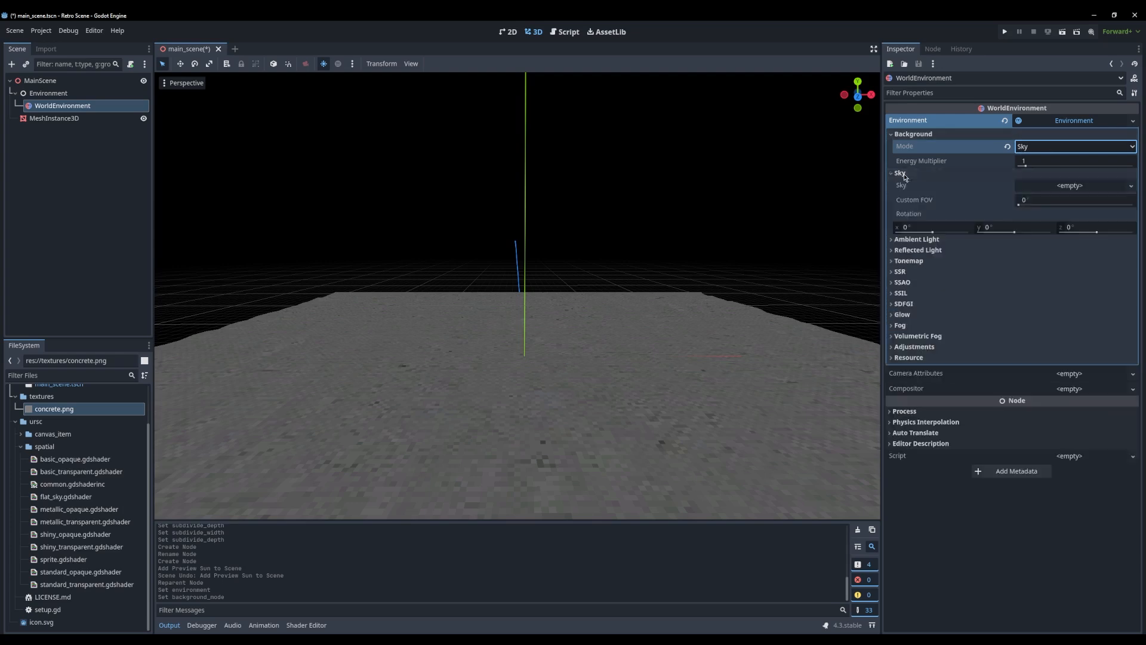
{"action": "left_click", "coordinate": [1071, 187]}
{"action": "left_click", "coordinate": [1103, 200]}
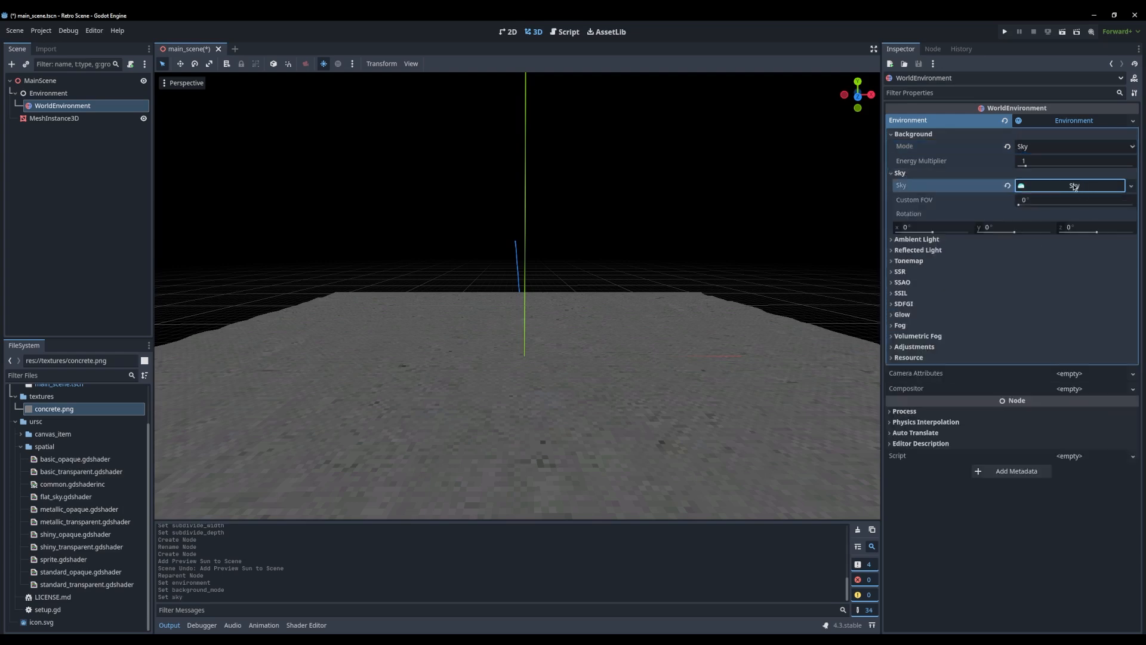
{"action": "left_click", "coordinate": [1075, 187]}
{"action": "left_click", "coordinate": [1077, 201]}
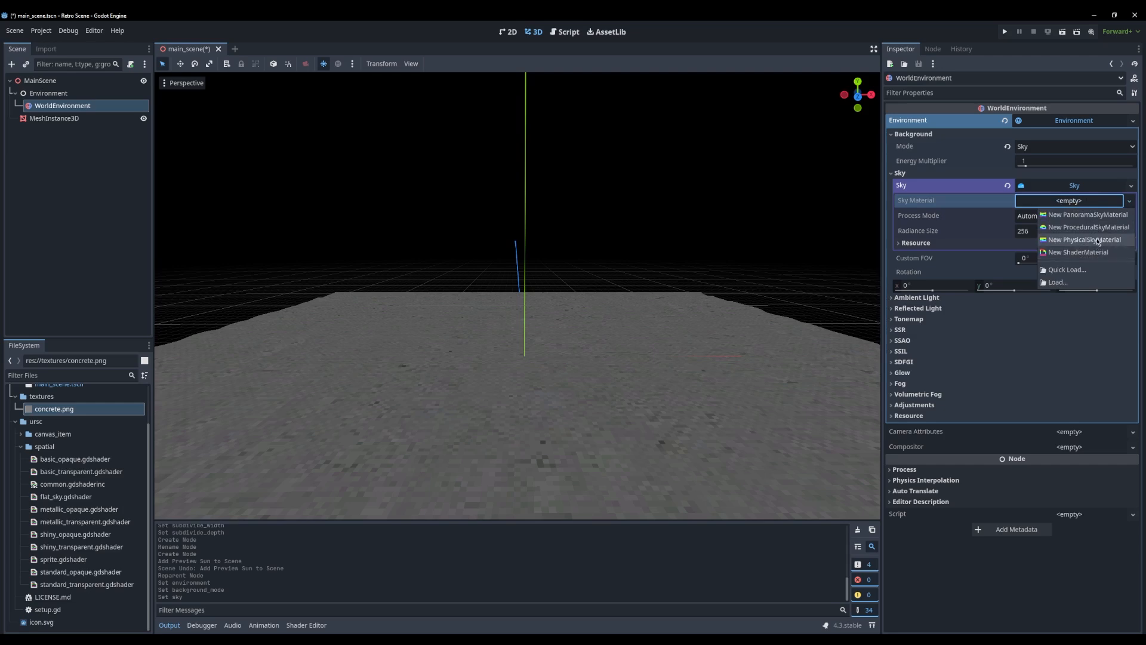
{"action": "left_click", "coordinate": [1087, 215]}
{"action": "left_click", "coordinate": [1102, 202]}
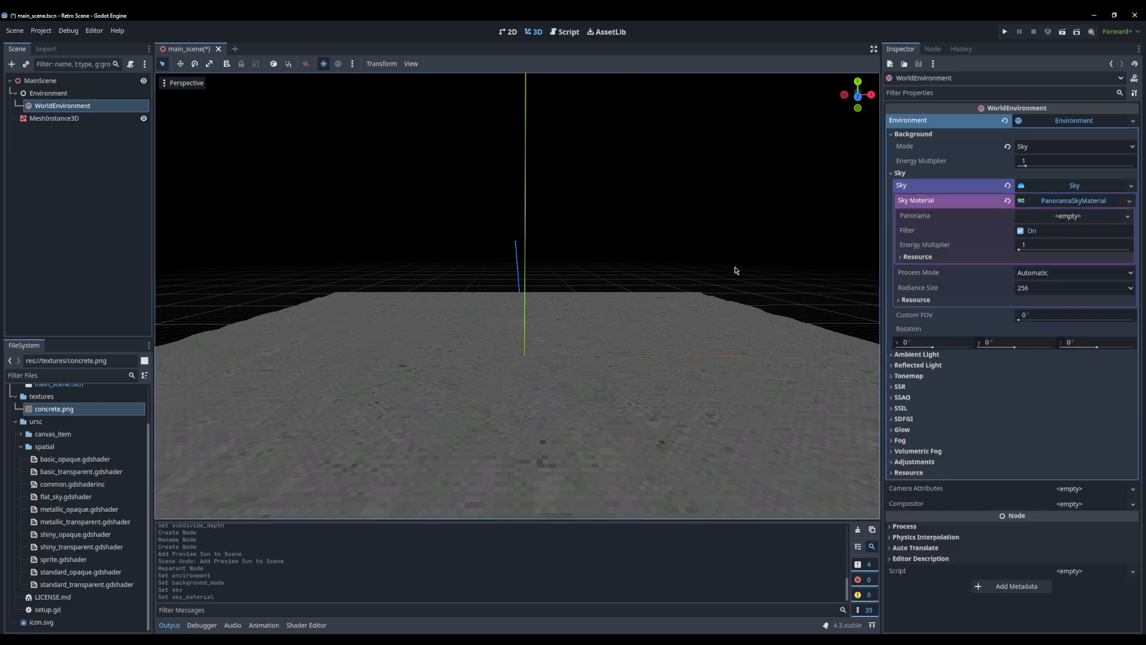
Import the pink bubble panorama JPG from the Everything file search into the project's textures folder
{"action": "scroll", "coordinate": [12, 403], "scroll_direction": "up", "scroll_amount": 3}
{"action": "left_click", "coordinate": [42, 441]}
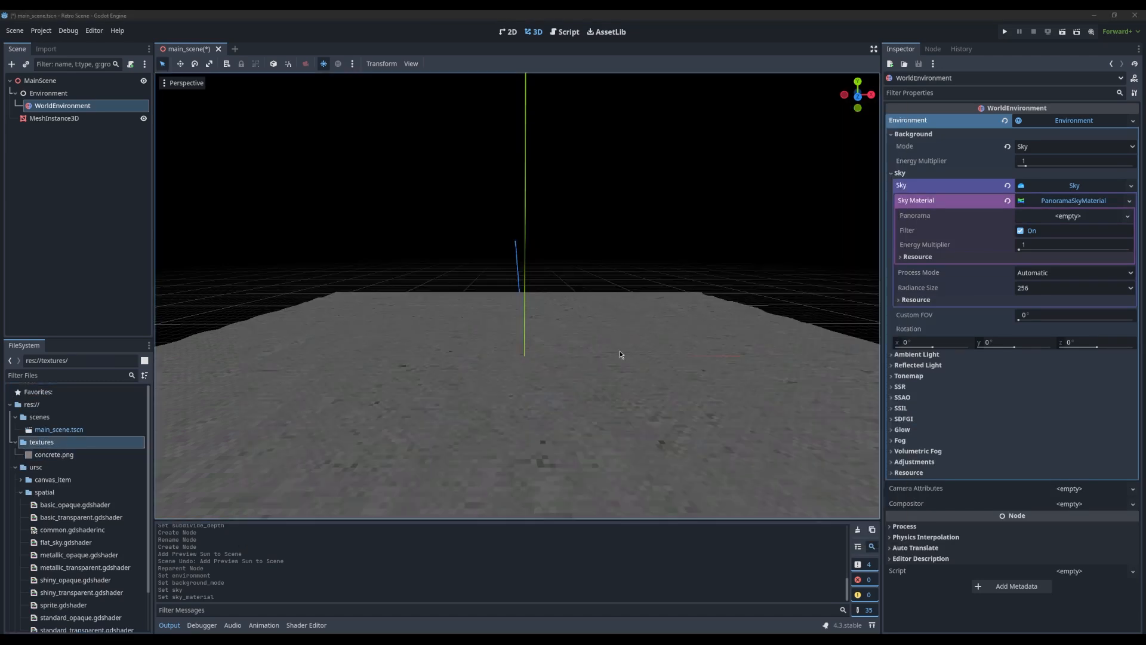
{"action": "key", "text": "alt+Tab"}
{"action": "key", "text": "alt+Tab"}
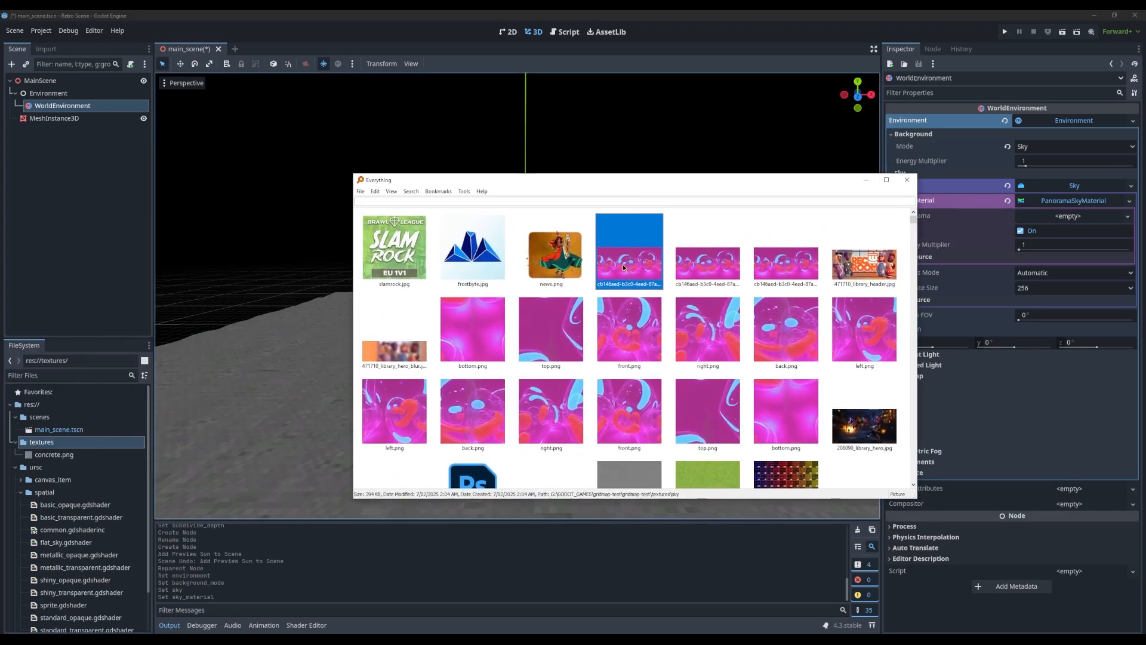
{"action": "left_click_drag", "start_coordinate": [57, 448], "coordinate": [78, 445]}
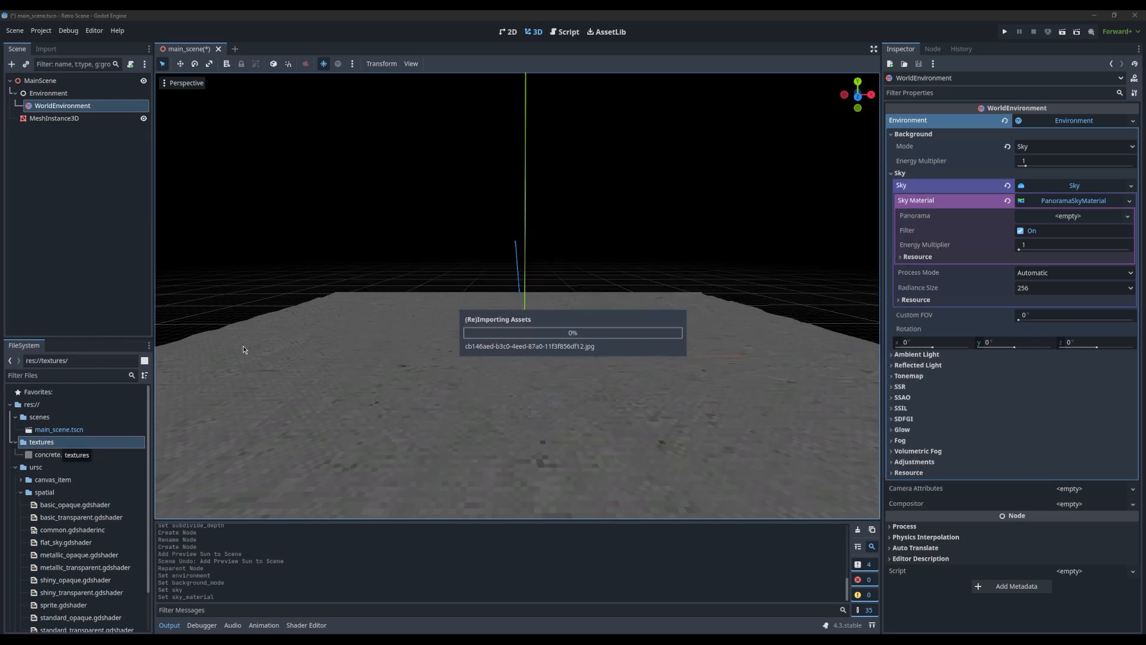
Assign the imported pink bubble panorama JPG to the Panorama property of the sky material
{"action": "left_click", "coordinate": [50, 456]}
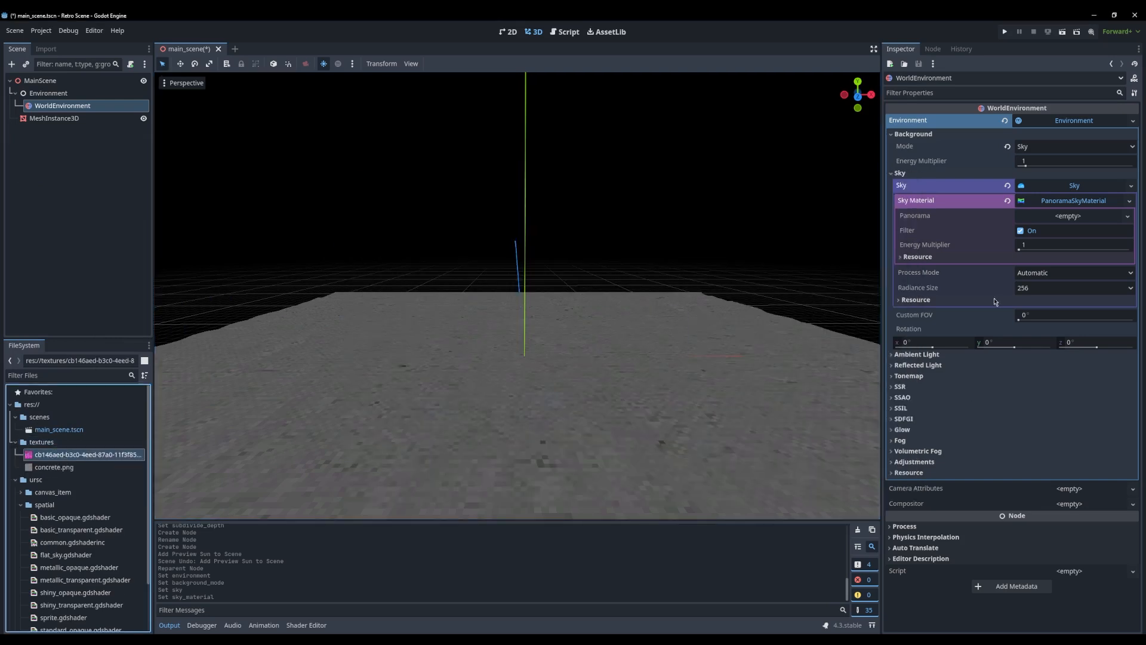
{"action": "left_click_drag", "start_coordinate": [1082, 220], "coordinate": [1082, 221]}
{"action": "right_click_drag", "start_coordinate": [624, 262], "coordinate": [532, 315]}
Compare the scene's lighting and sky with and without the panorama by repeatedly undoing and redoing its assignment
{"action": "key", "text": "ctrl+z"}
{"action": "key", "text": "ctrl+shift+z"}
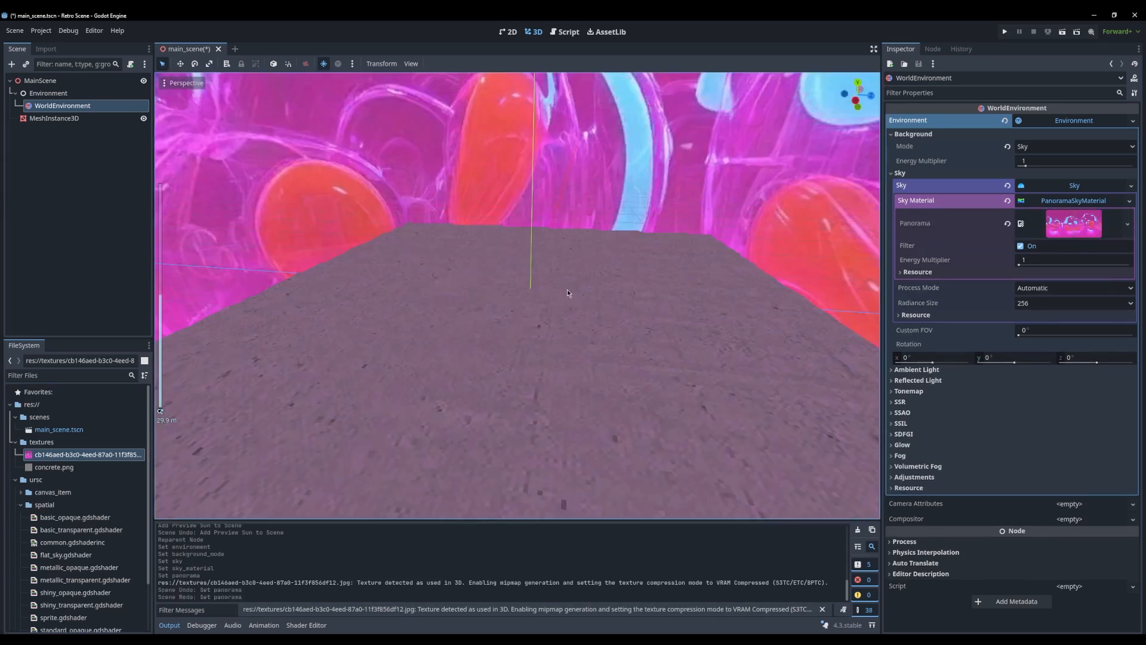
{"action": "key", "text": "ctrl+z"}
{"action": "key", "text": "ctrl+shift+z"}
{"action": "right_click_drag", "start_coordinate": [556, 270], "coordinate": [815, 350]}
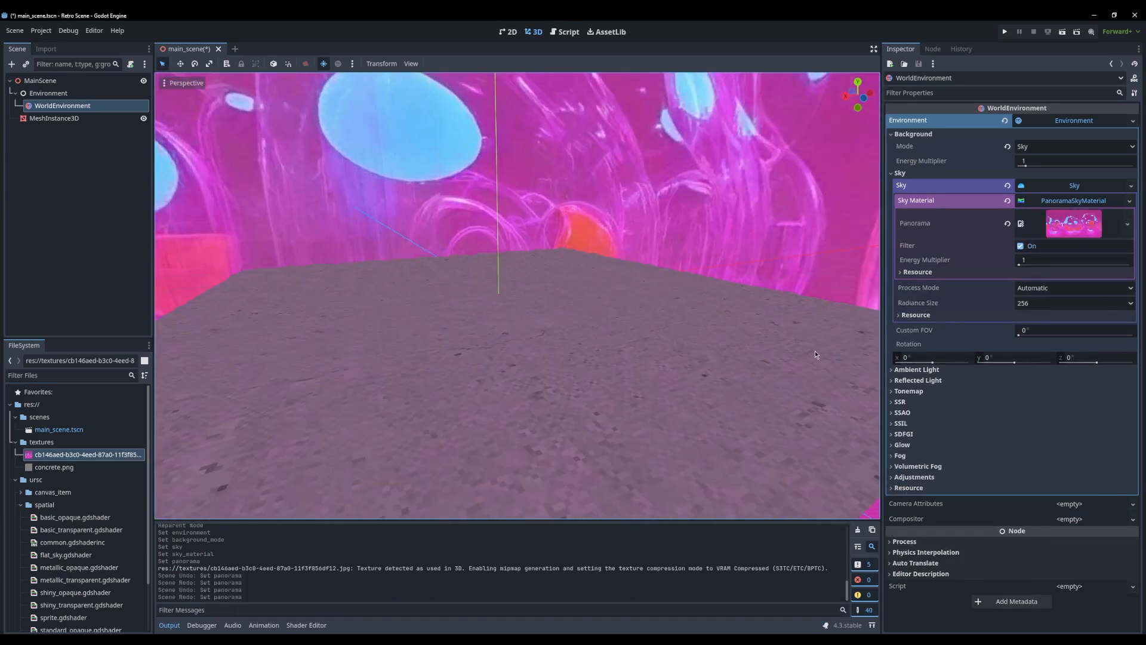
{"action": "key", "text": "ctrl+z"}
{"action": "key", "text": "ctrl+shift+z"}
{"action": "middle_click_drag", "start_coordinate": [615, 271], "coordinate": [666, 334]}
{"action": "scroll", "coordinate": [510, 338], "scroll_direction": "up", "scroll_amount": 2}
{"action": "scroll", "coordinate": [510, 339], "scroll_direction": "up", "scroll_amount": 2}
{"action": "scroll", "coordinate": [615, 324], "scroll_direction": "down", "scroll_amount": 8}
{"action": "key", "text": "ctrl+z"}
{"action": "key", "text": "ctrl+shift+z"}
{"action": "middle_click_drag", "start_coordinate": [560, 289], "coordinate": [635, 323]}
{"action": "key", "text": "ctrl+z"}
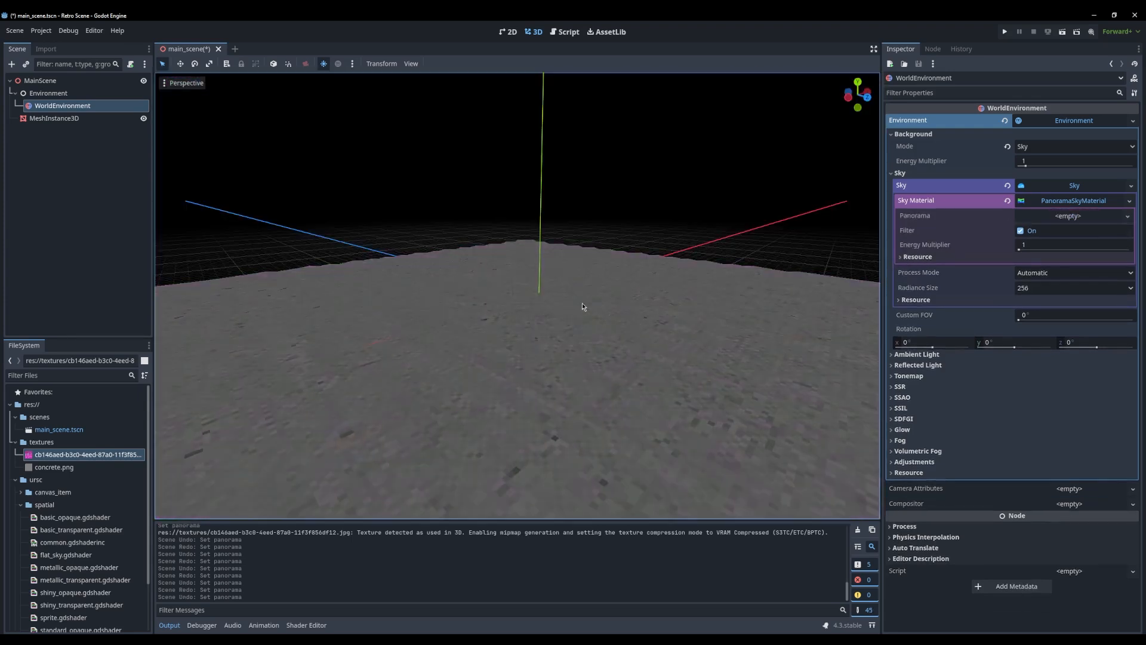
{"action": "key", "text": "ctrl+shift+z"}
{"action": "middle_click_drag", "start_coordinate": [425, 254], "coordinate": [575, 334]}
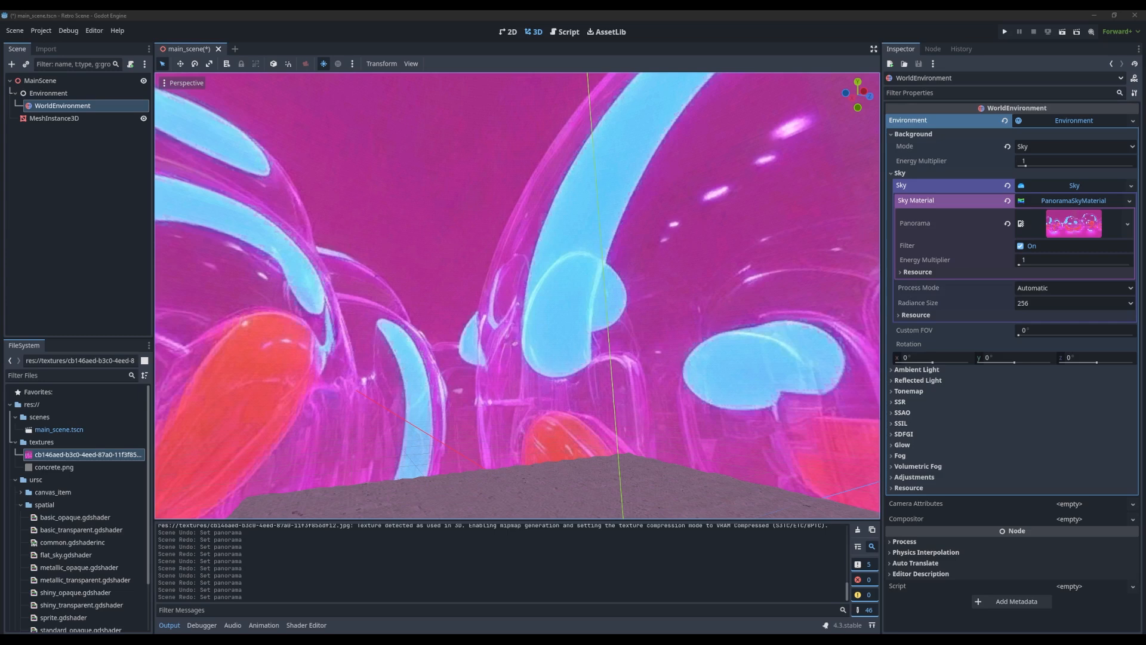
Switch to the browser's Godot Shaders page "Skybox from 6 textures" and review its sky shader code
{"action": "left_click_drag", "start_coordinate": [538, 632], "coordinate": [398, 71]}
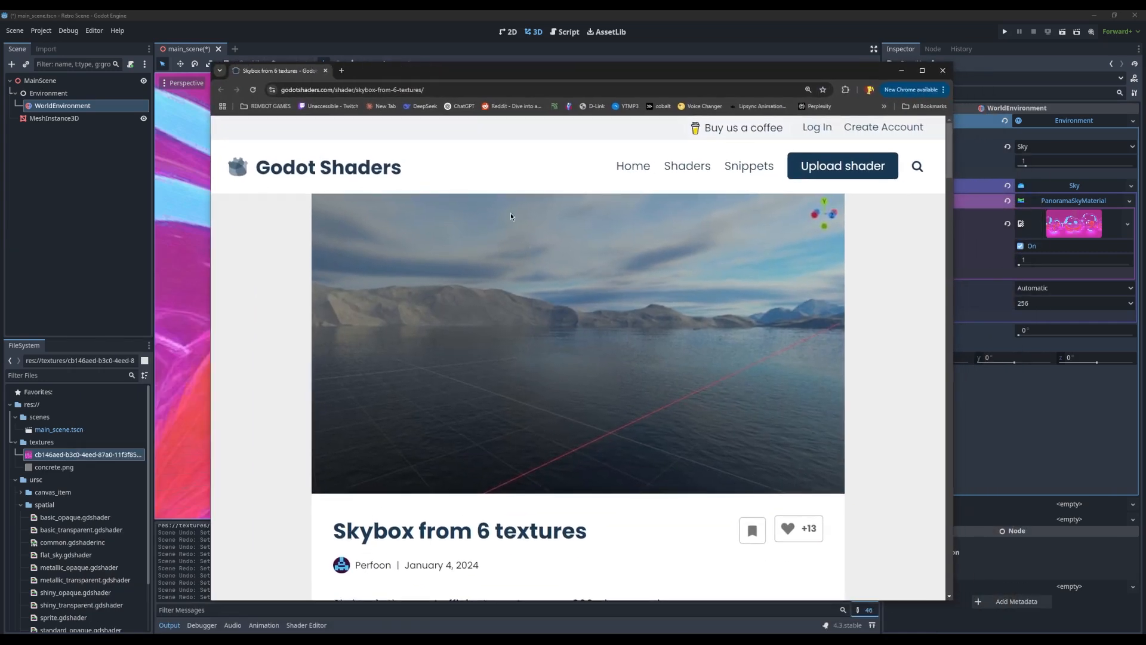
{"action": "left_click_drag", "start_coordinate": [360, 536], "coordinate": [546, 544]}
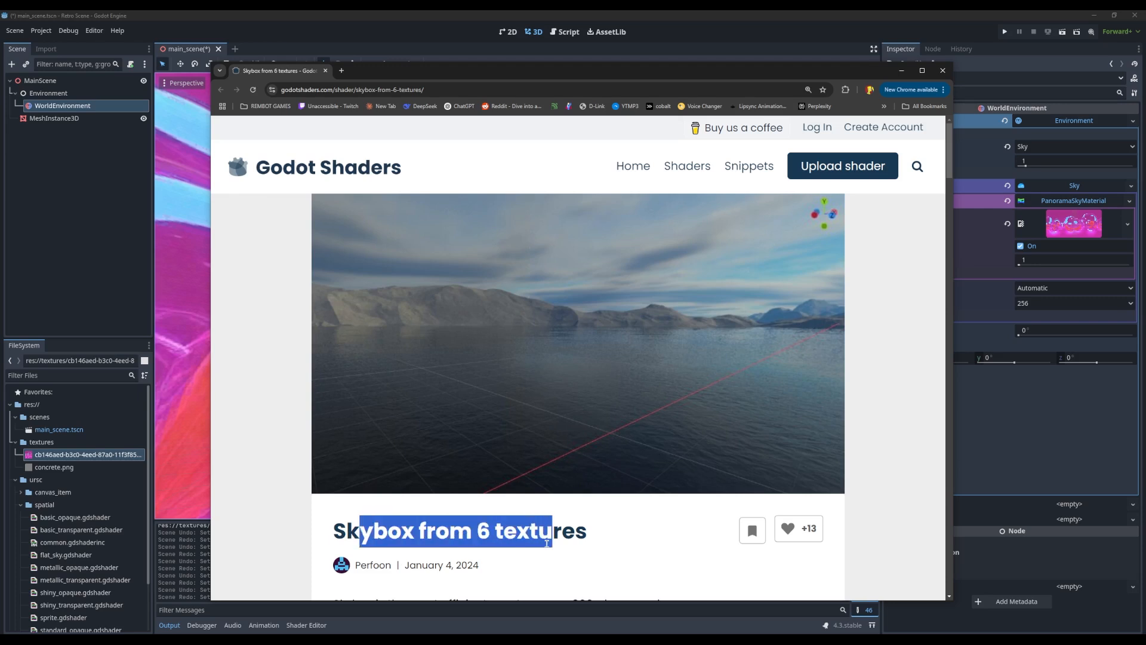
{"action": "left_click", "coordinate": [901, 339]}
{"action": "scroll", "coordinate": [562, 341], "scroll_direction": "down", "scroll_amount": 10}
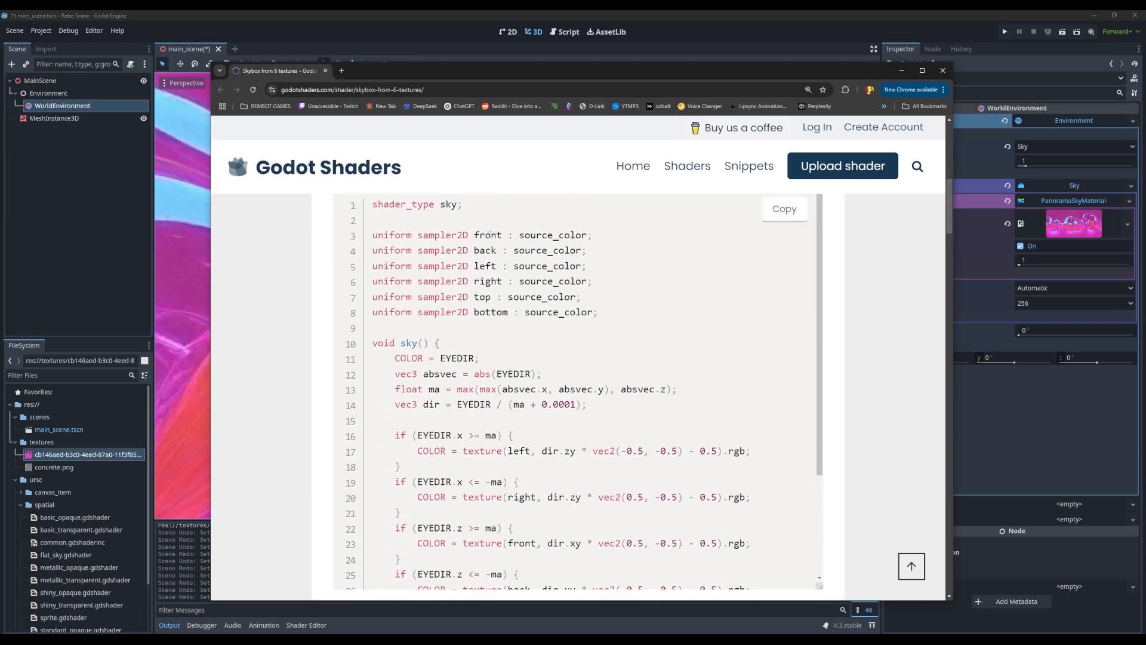
{"action": "left_click_drag", "start_coordinate": [481, 266], "coordinate": [440, 343]}
{"action": "scroll", "coordinate": [827, 343], "scroll_direction": "down", "scroll_amount": 8}
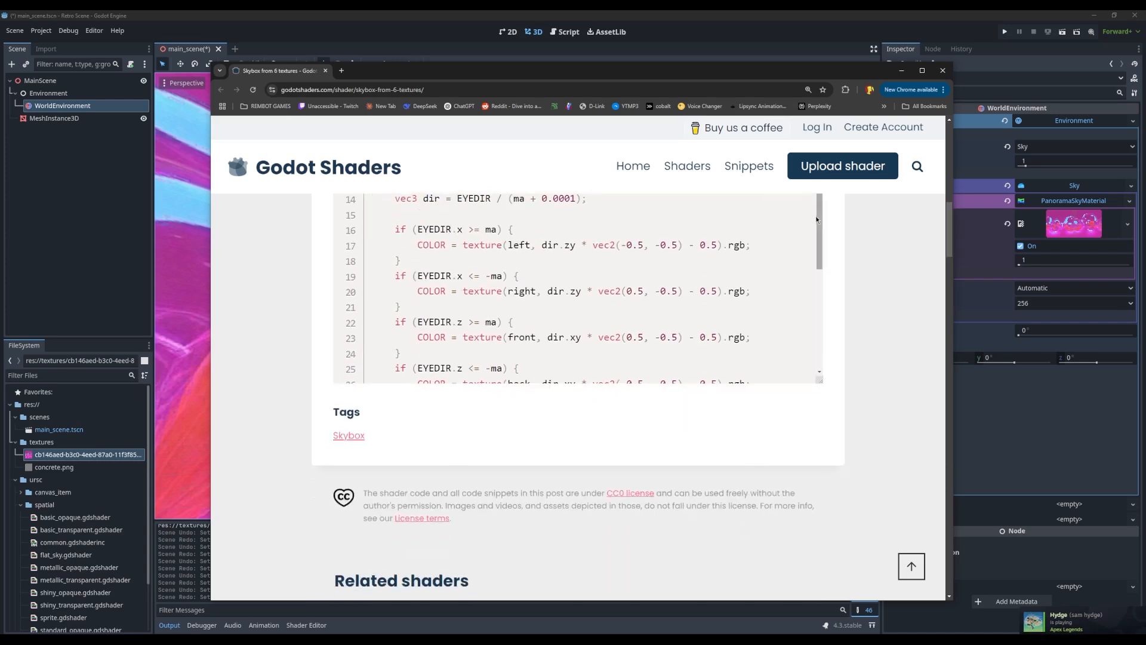
Examine the page's comments about skybox seams, mipmap import settings and the orientation of the top and bottom images
{"action": "left_click_drag", "start_coordinate": [951, 227], "coordinate": [958, 298]}
{"action": "scroll", "coordinate": [714, 318], "scroll_direction": "down", "scroll_amount": 1}
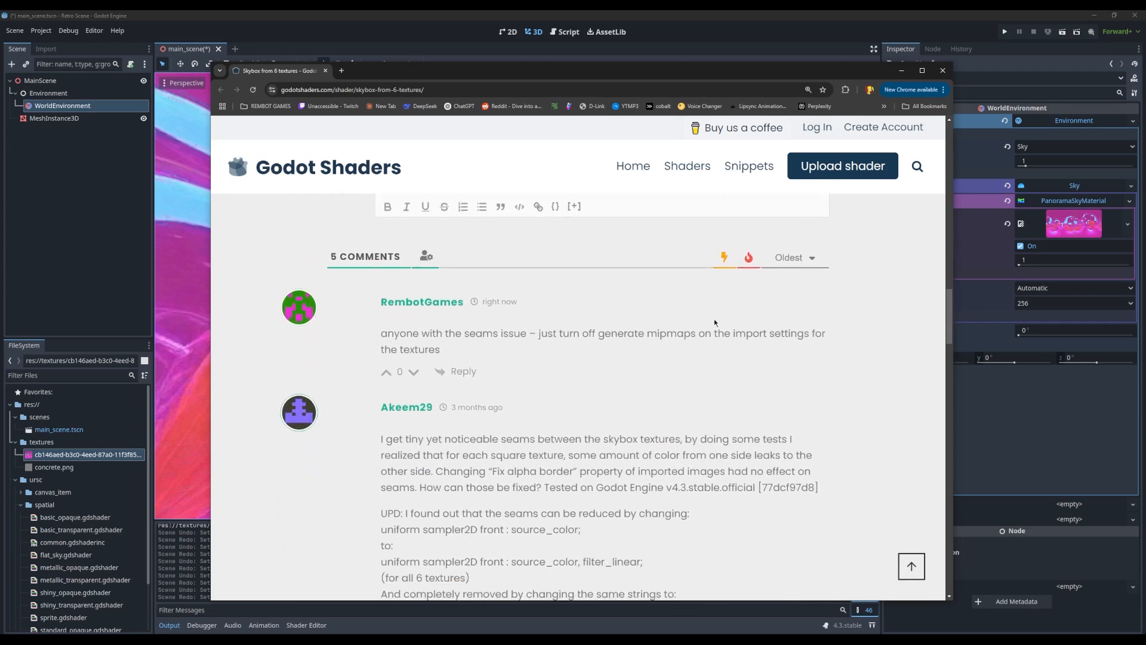
{"action": "left_click_drag", "start_coordinate": [573, 333], "coordinate": [930, 356]}
{"action": "left_click_drag", "start_coordinate": [944, 314], "coordinate": [943, 567]}
{"action": "scroll", "coordinate": [842, 527], "scroll_direction": "up", "scroll_amount": 2}
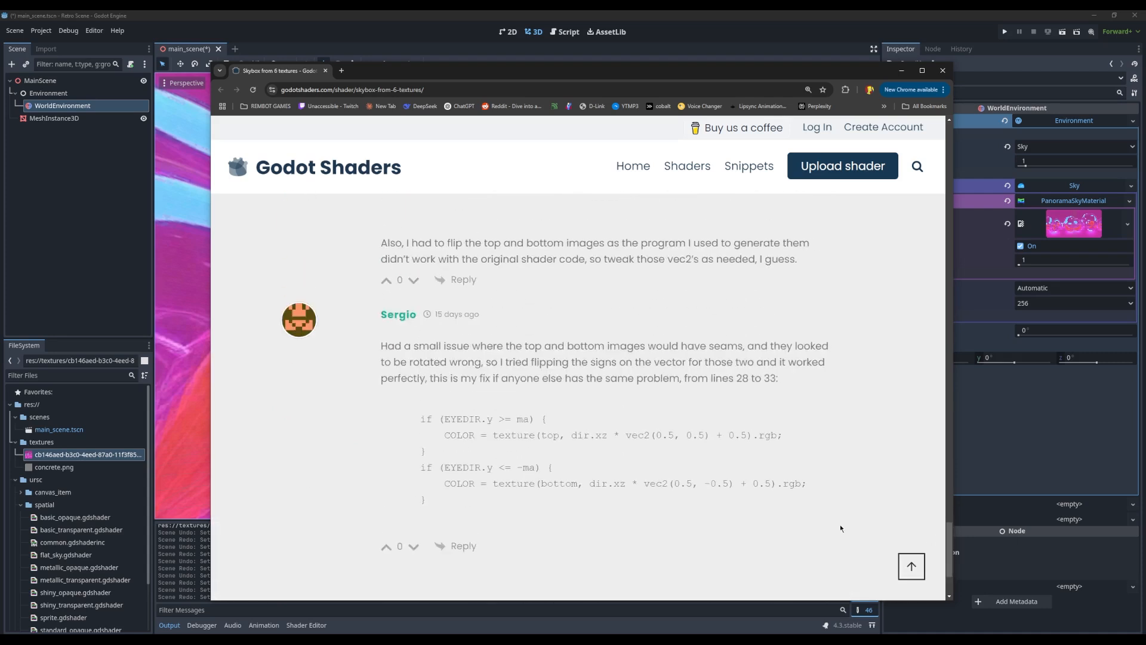
{"action": "left_click_drag", "start_coordinate": [839, 525], "coordinate": [595, 483]}
{"action": "left_click", "coordinate": [434, 411]}
{"action": "left_click_drag", "start_coordinate": [434, 410], "coordinate": [544, 503]}
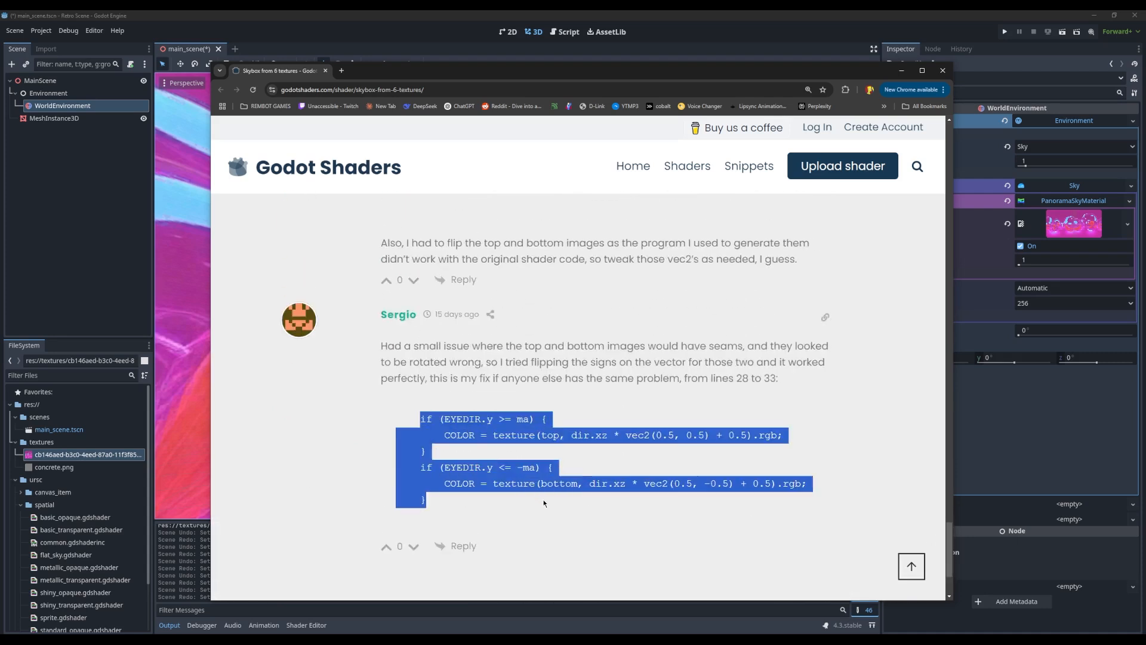
{"action": "left_click", "coordinate": [885, 509]}
{"action": "left_click_drag", "start_coordinate": [949, 549], "coordinate": [939, 313]}
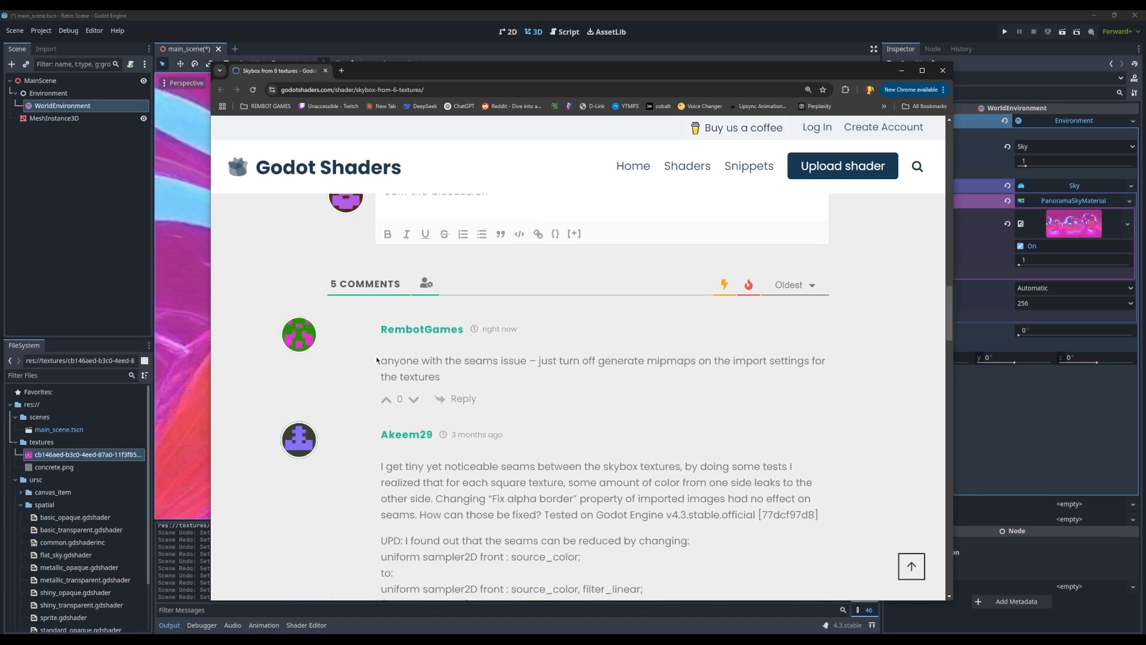
{"action": "left_click_drag", "start_coordinate": [504, 361], "coordinate": [690, 361]}
{"action": "left_click", "coordinate": [638, 364]}
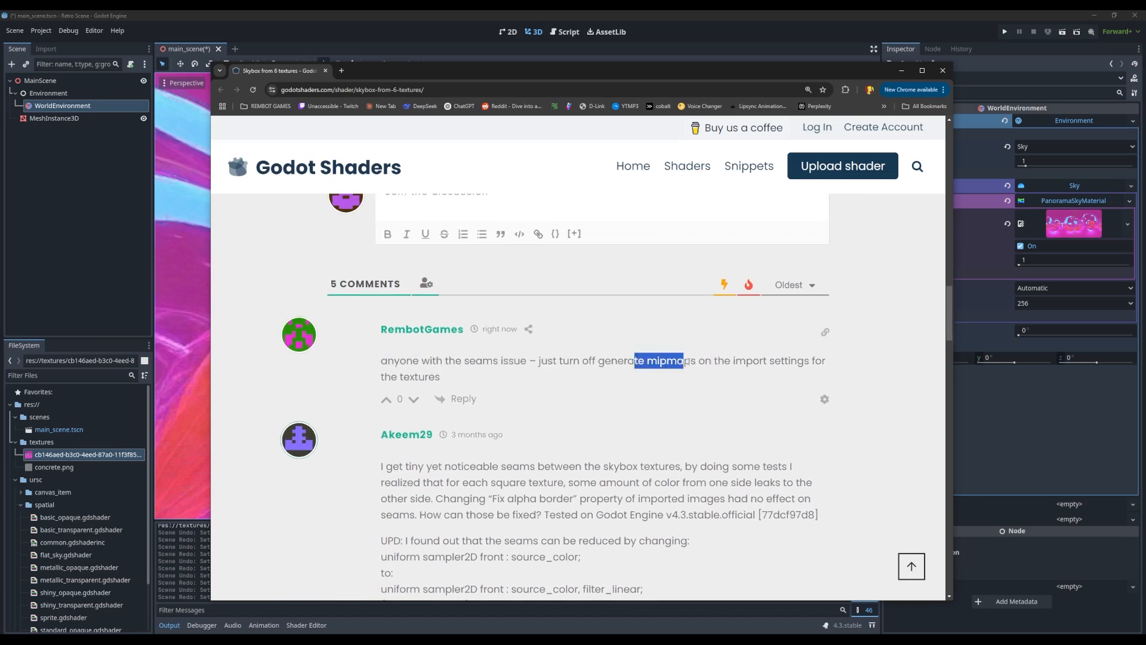
Switch back to Godot and replace the sky's PanoramaSkyMaterial with a new ShaderMaterial
{"action": "left_click", "coordinate": [42, 444]}
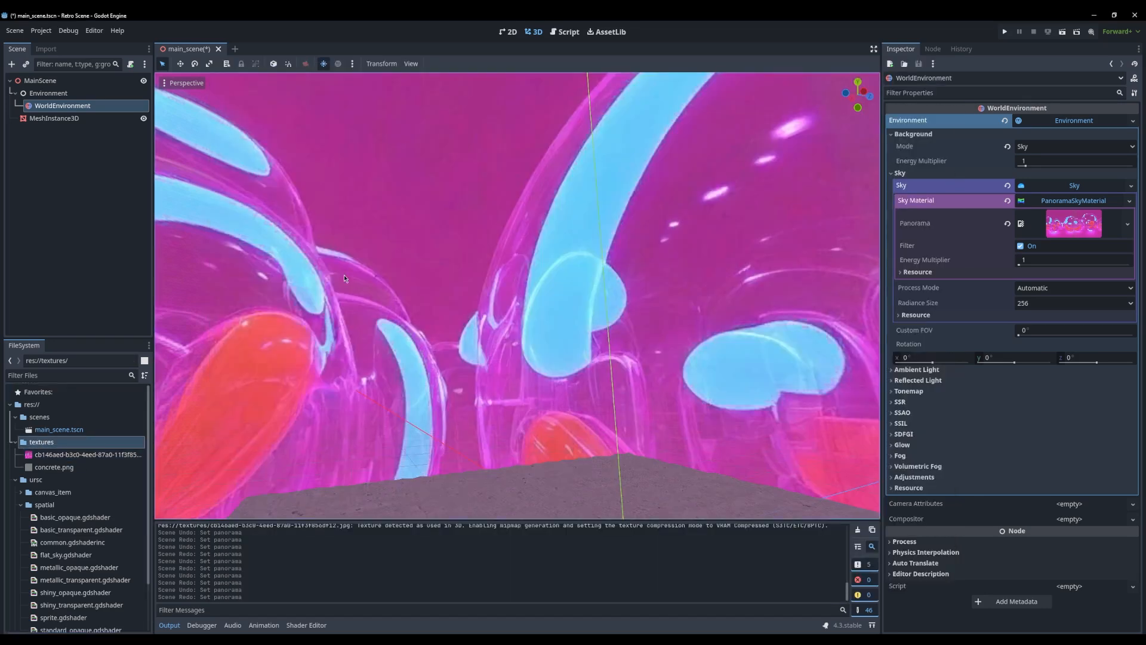
{"action": "scroll", "coordinate": [353, 275], "scroll_direction": "down", "scroll_amount": 2}
{"action": "middle_click_drag", "start_coordinate": [358, 274], "coordinate": [464, 315]}
{"action": "scroll", "coordinate": [463, 316], "scroll_direction": "down", "scroll_amount": 16}
{"action": "scroll", "coordinate": [464, 315], "scroll_direction": "up", "scroll_amount": 12}
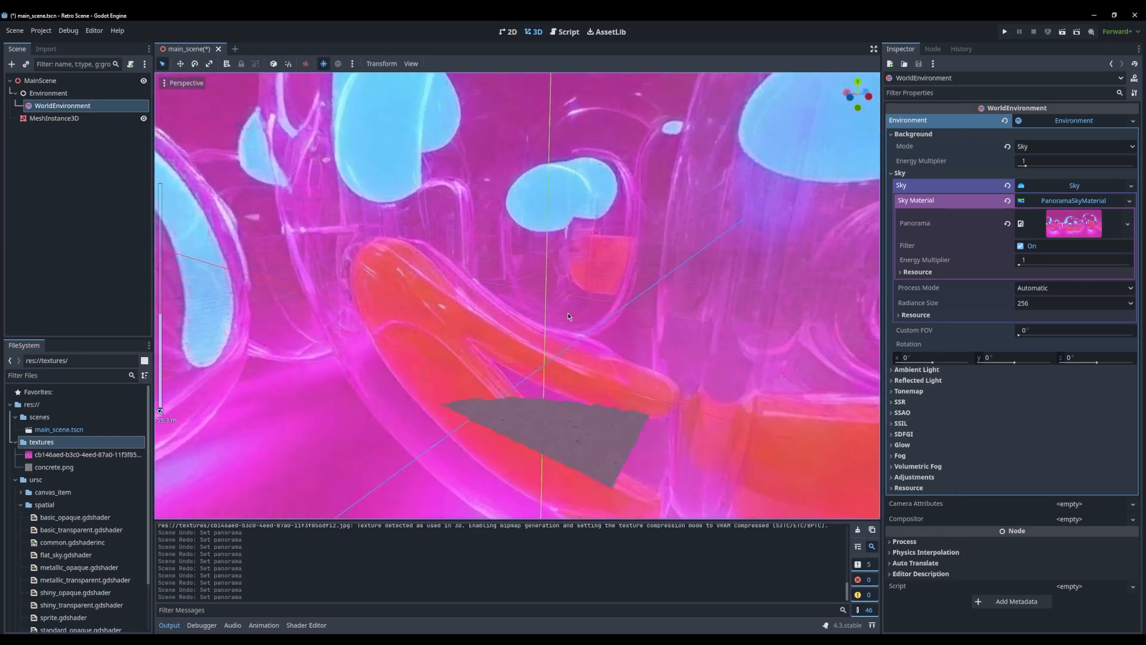
{"action": "left_click", "coordinate": [1066, 203]}
{"action": "left_click", "coordinate": [1067, 203]}
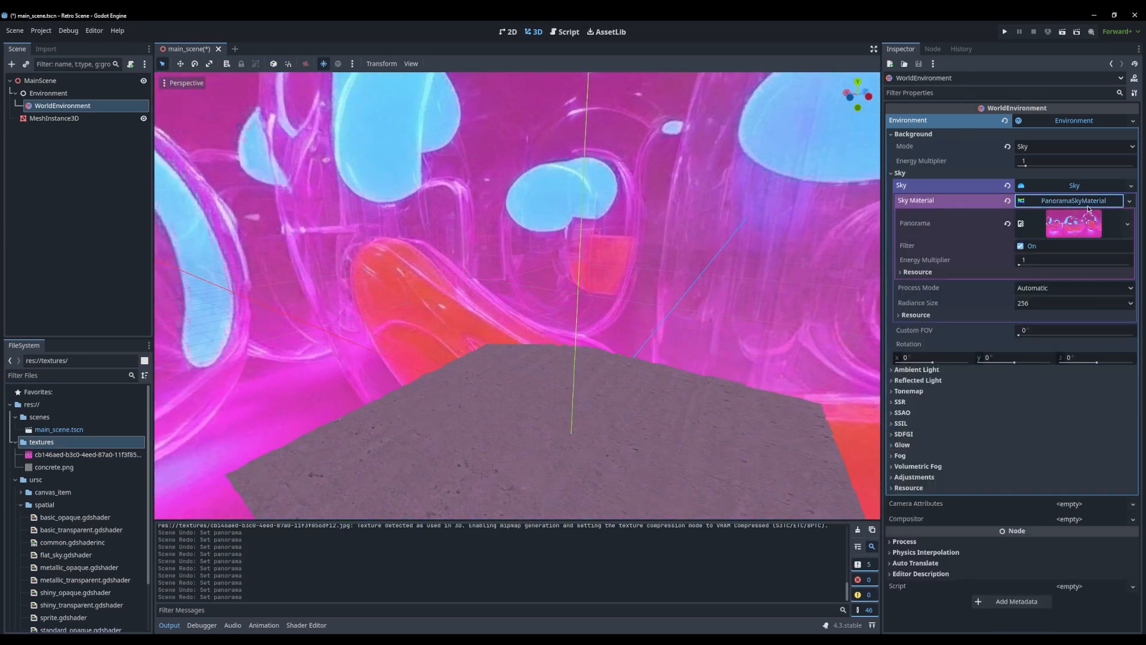
{"action": "left_click", "coordinate": [1067, 212]}
{"action": "left_click", "coordinate": [1067, 212]}
{"action": "left_click", "coordinate": [1067, 205]}
{"action": "left_click", "coordinate": [1067, 204]}
{"action": "right_click", "coordinate": [1058, 203]}
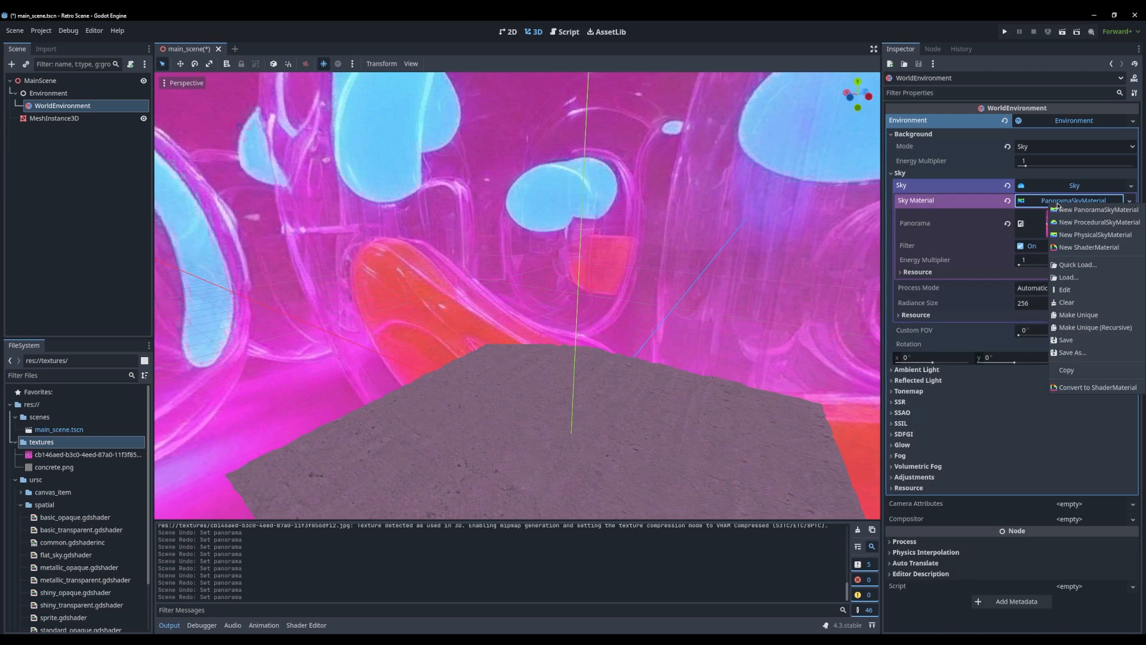
{"action": "left_click", "coordinate": [1089, 247]}
Create a new Sky-mode shader for the sky material, saved as 6textsskybox.gdshader in res://scenes/
{"action": "left_click", "coordinate": [1072, 209]}
{"action": "left_click", "coordinate": [1072, 209]}
{"action": "left_click", "coordinate": [1067, 300]}
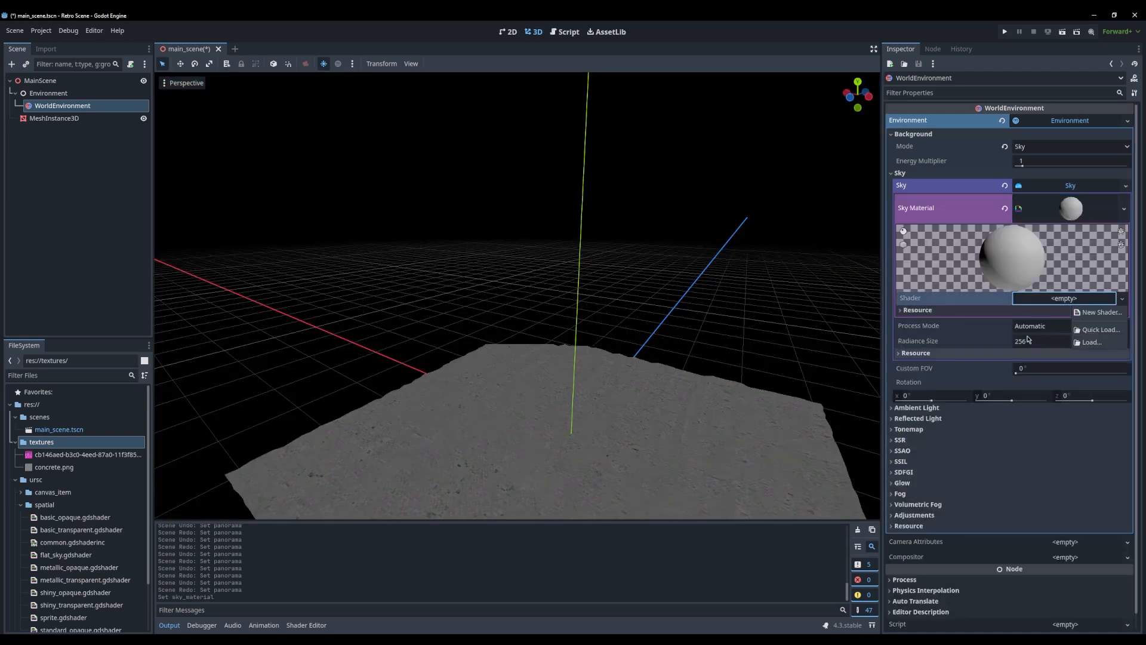
{"action": "left_click", "coordinate": [1067, 312]}
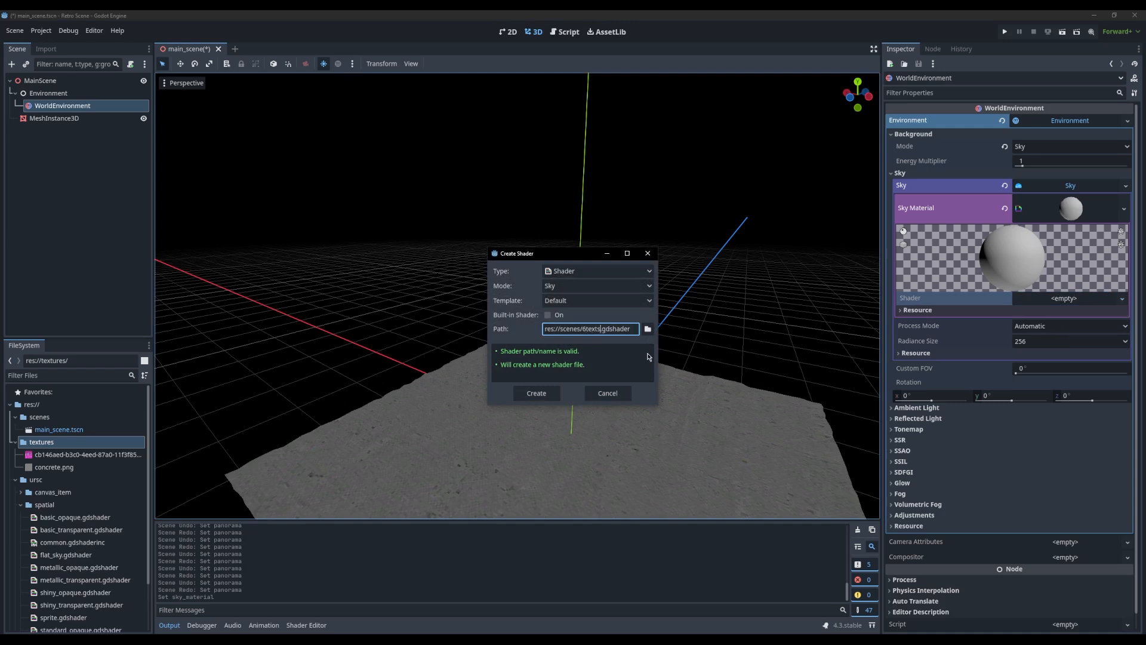
{"action": "type", "text": "ox"}
{"action": "key", "text": "Return"}
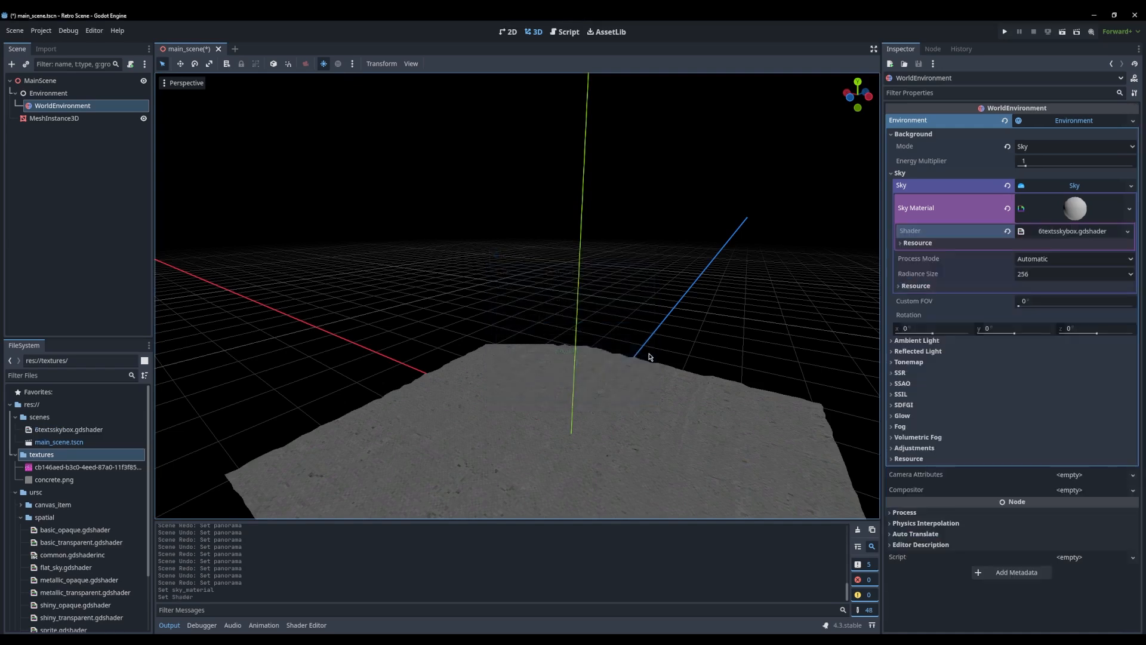
Open 6textsskybox.gdshader for editing and copy the complete shader code from the Godot Shaders browser page
{"action": "left_click", "coordinate": [1069, 231]}
{"action": "left_click", "coordinate": [470, 535]}
{"action": "key", "text": "alt+Tab"}
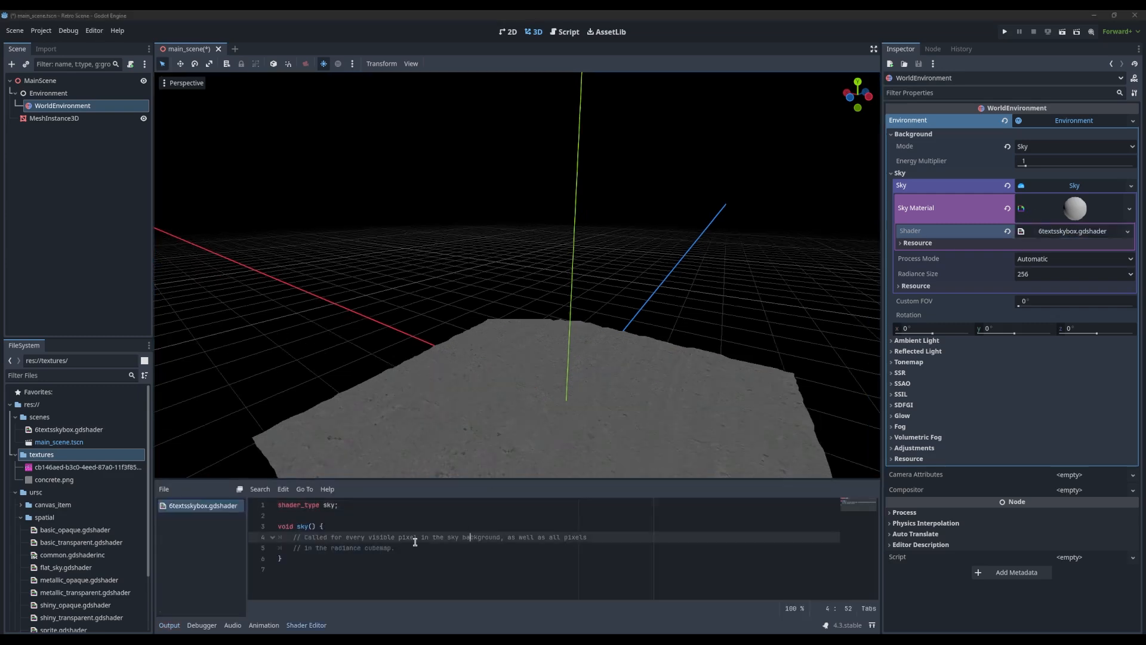
{"action": "scroll", "coordinate": [708, 400], "scroll_direction": "up", "scroll_amount": 20}
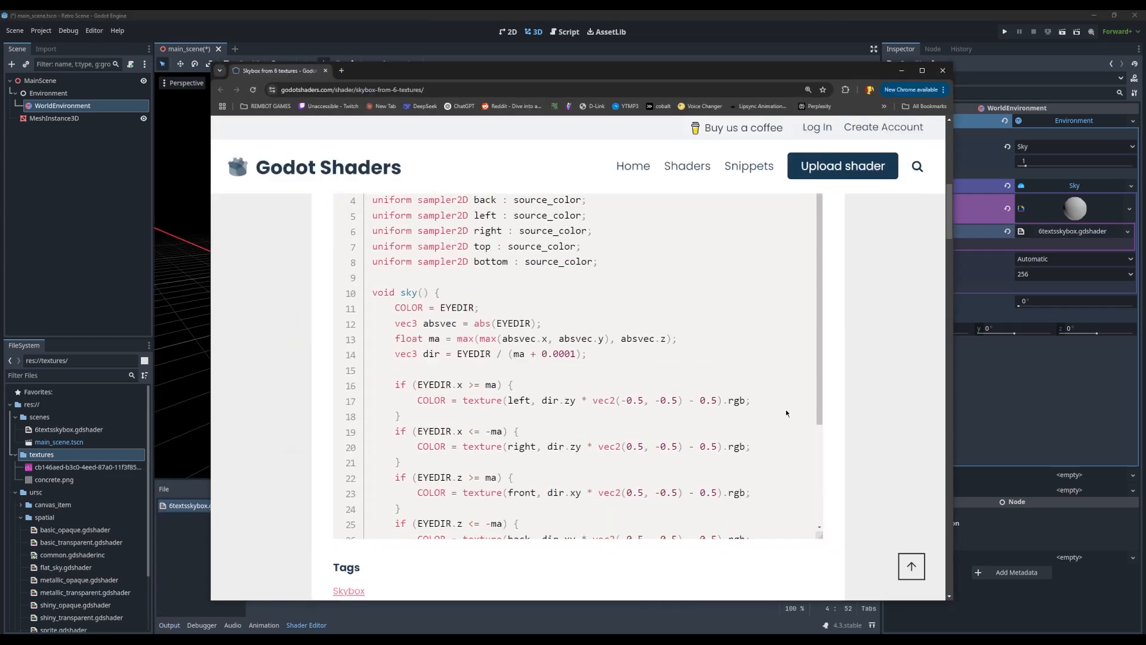
{"action": "left_click", "coordinate": [794, 383]}
{"action": "key", "text": "alt+Tab"}
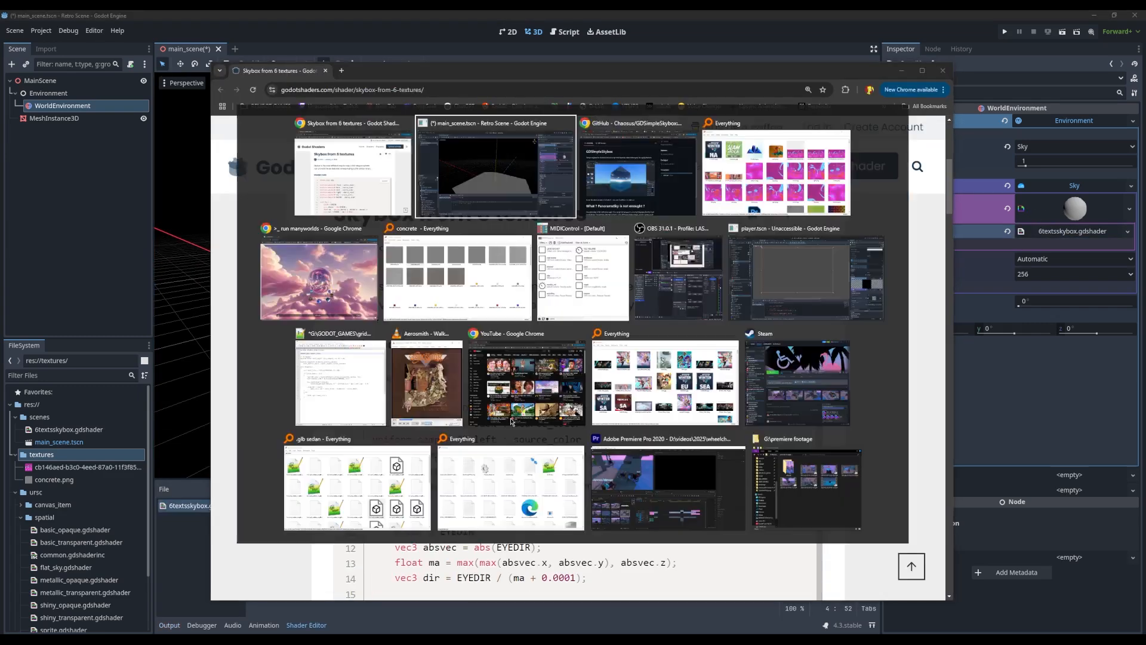
Replace the default code in 6textsskybox.gdshader with the copied six-texture skybox code and save
{"action": "key", "text": "ctrl+a"}
{"action": "key", "text": "ctrl+v"}
{"action": "left_click", "coordinate": [468, 537]}
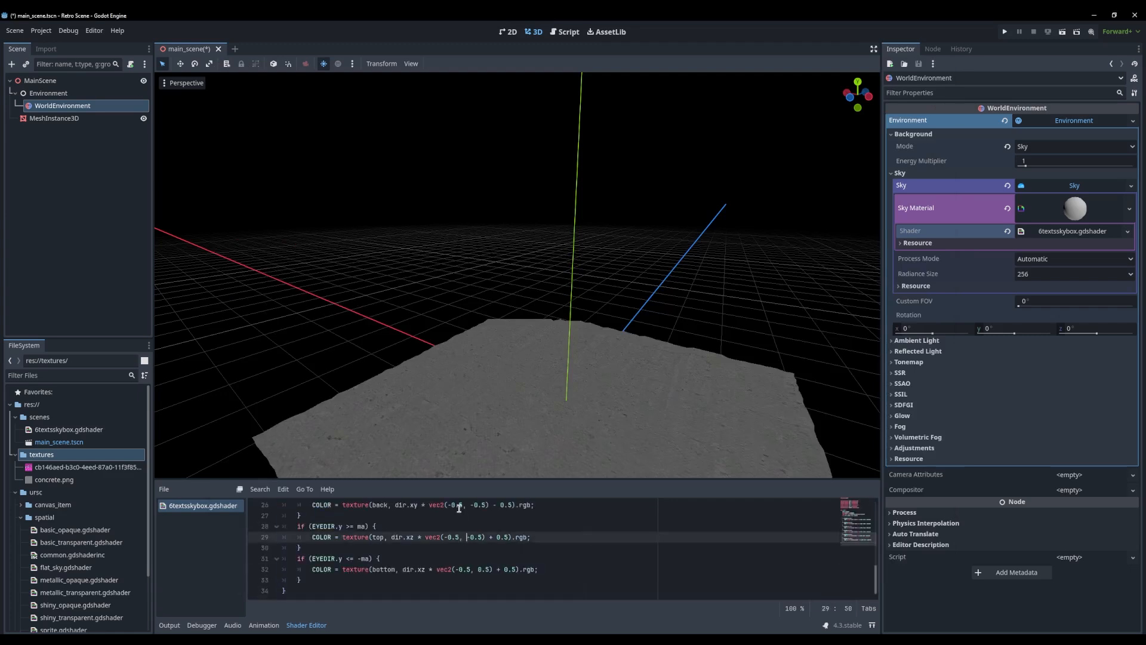
{"action": "key", "text": "ctrl+s"}
{"action": "left_click", "coordinate": [408, 561]}
{"action": "right_click_drag", "start_coordinate": [466, 280], "coordinate": [501, 287]}
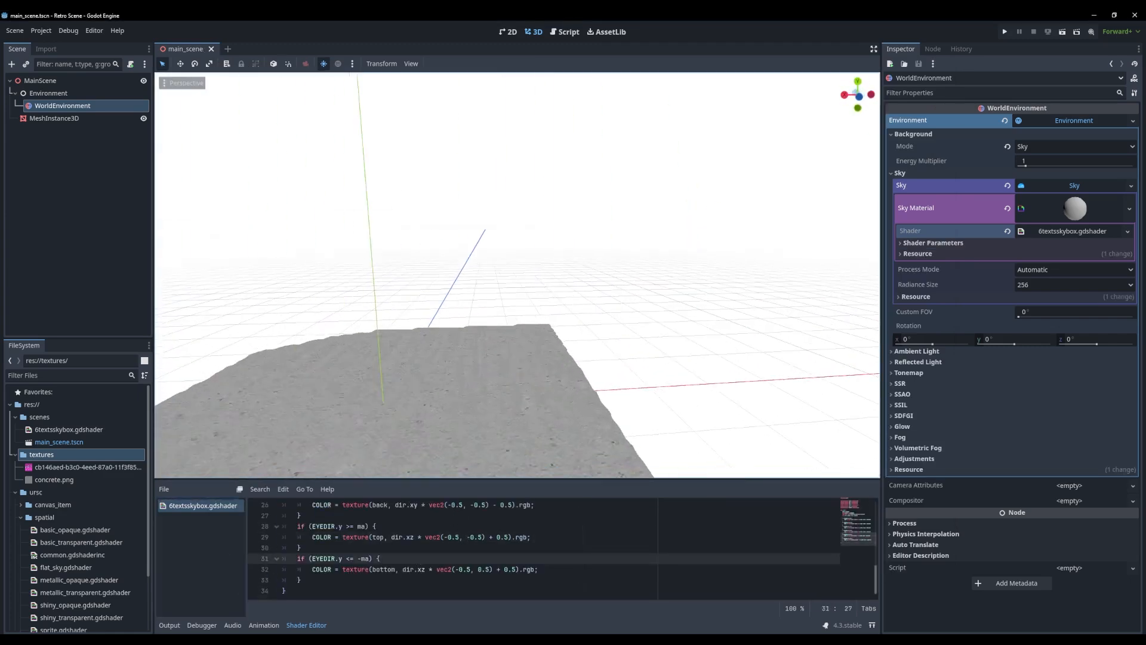
{"action": "scroll", "coordinate": [447, 401], "scroll_direction": "up", "scroll_amount": 4}
{"action": "middle_click_drag", "start_coordinate": [447, 401], "coordinate": [531, 335]}
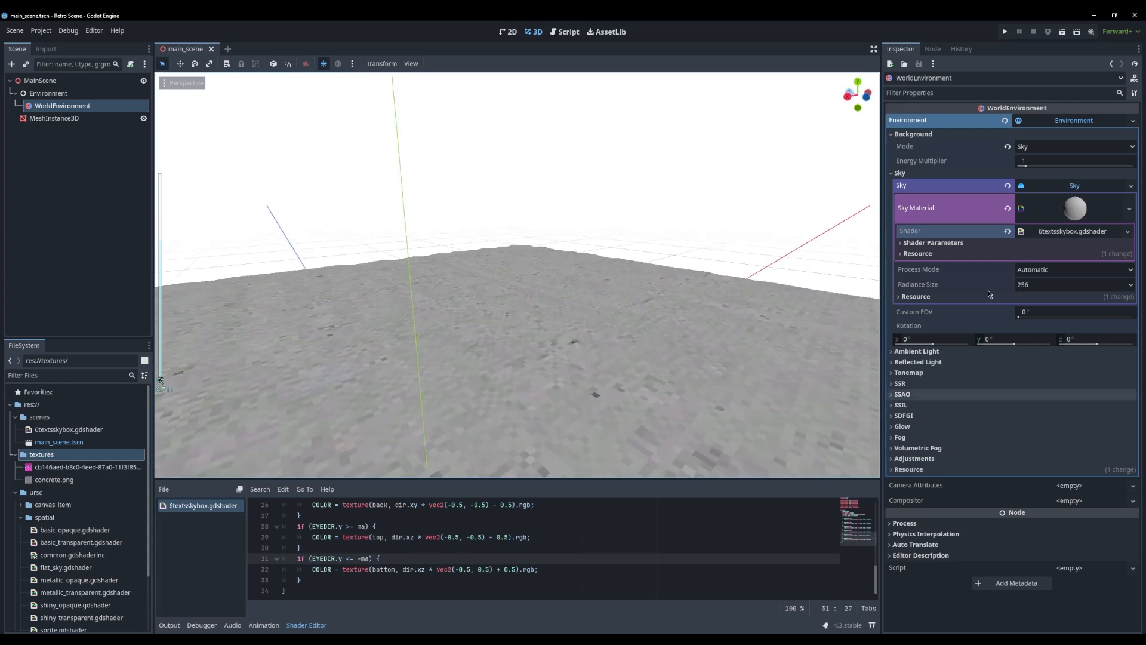
Expand the sky material's shader parameters and select the project's textures folder
{"action": "left_click", "coordinate": [934, 242]}
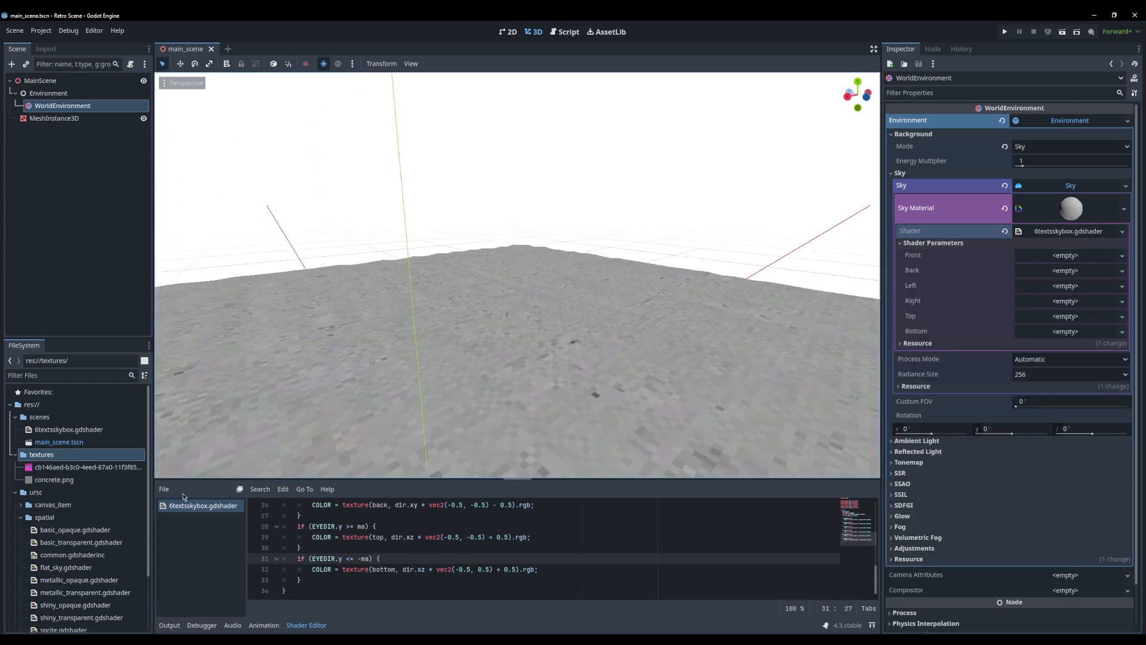
{"action": "left_click", "coordinate": [50, 452]}
{"action": "left_click", "coordinate": [51, 445]}
{"action": "left_click", "coordinate": [48, 451]}
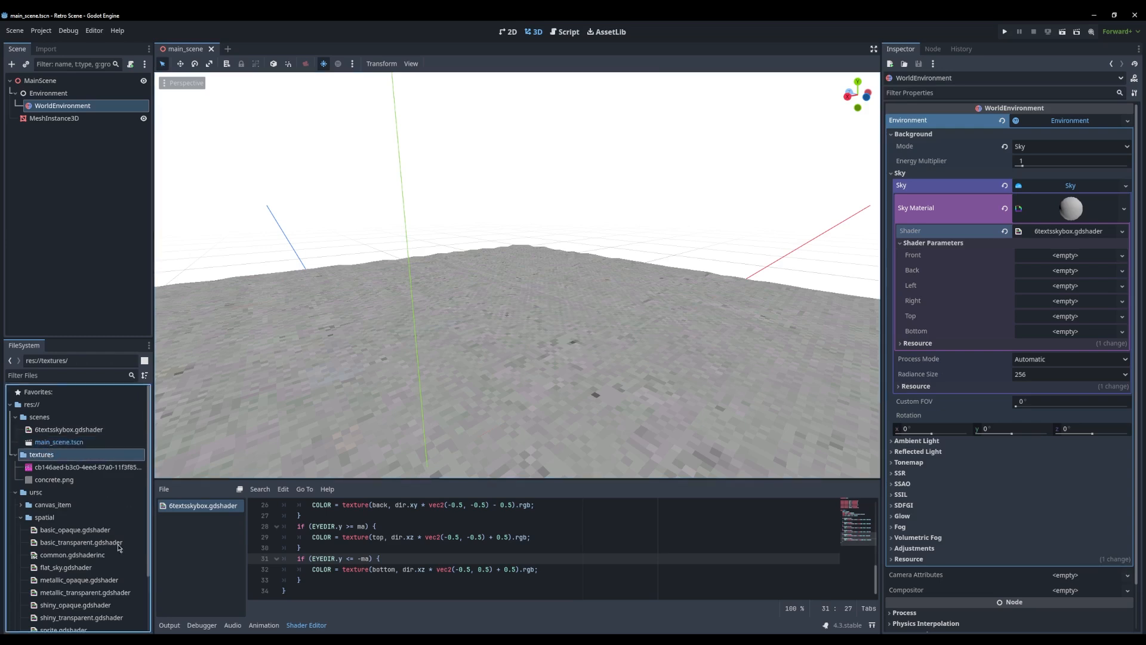
{"action": "key", "text": "alt+Tab"}
{"action": "left_click_drag", "start_coordinate": [621, 195], "coordinate": [442, 146]}
{"action": "scroll", "coordinate": [579, 238], "scroll_direction": "down", "scroll_amount": 3}
{"action": "scroll", "coordinate": [575, 251], "scroll_direction": "up", "scroll_amount": 3}
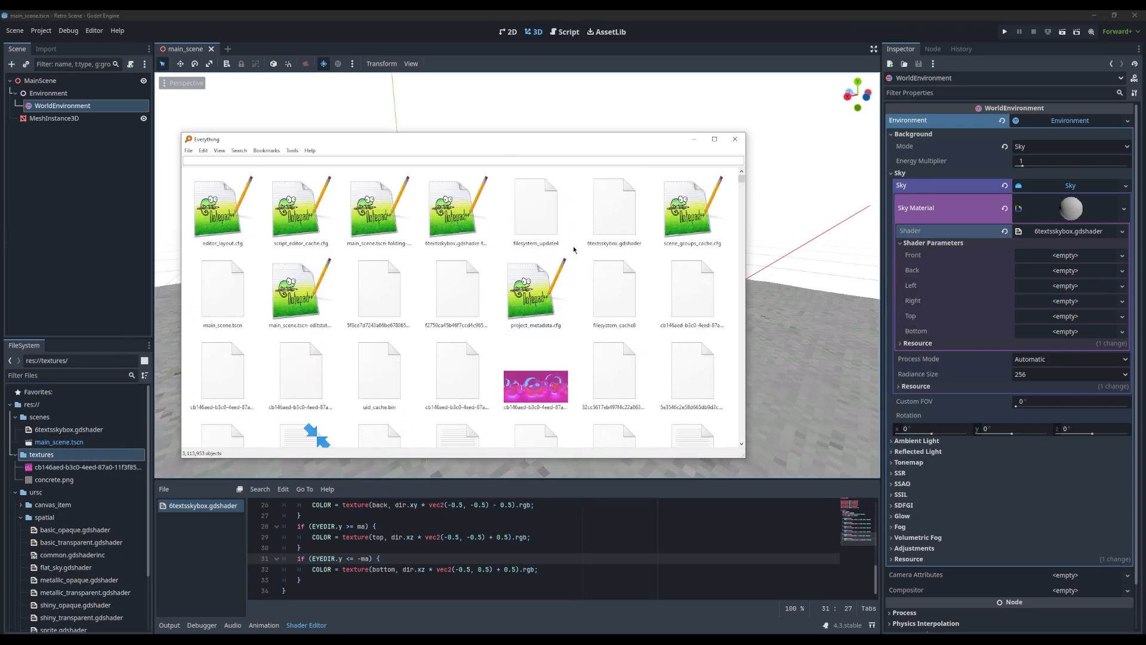
{"action": "left_click", "coordinate": [544, 385]}
{"action": "left_click_drag", "start_coordinate": [525, 141], "coordinate": [0, 141]}
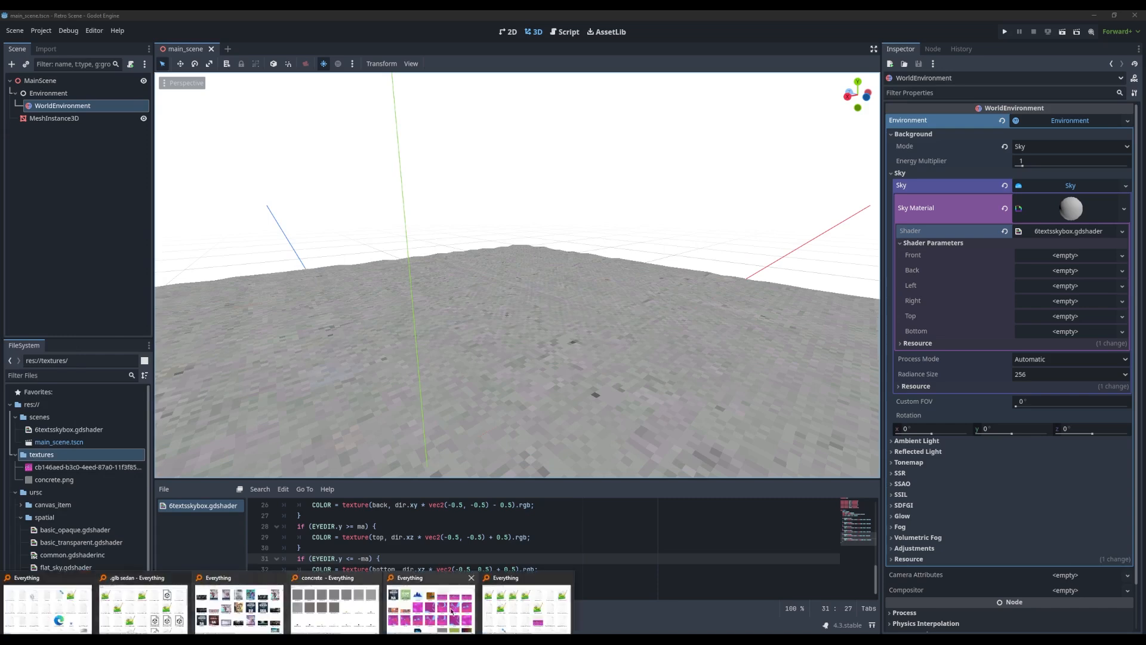
From the Everything file search window, add bottom.png, top.png, front.png, right.png, back.png and left.png to the Godot project's textures folder
{"action": "left_click", "coordinate": [493, 576]}
{"action": "left_click_drag", "start_coordinate": [591, 180], "coordinate": [537, 142]}
{"action": "left_click", "coordinate": [654, 291]}
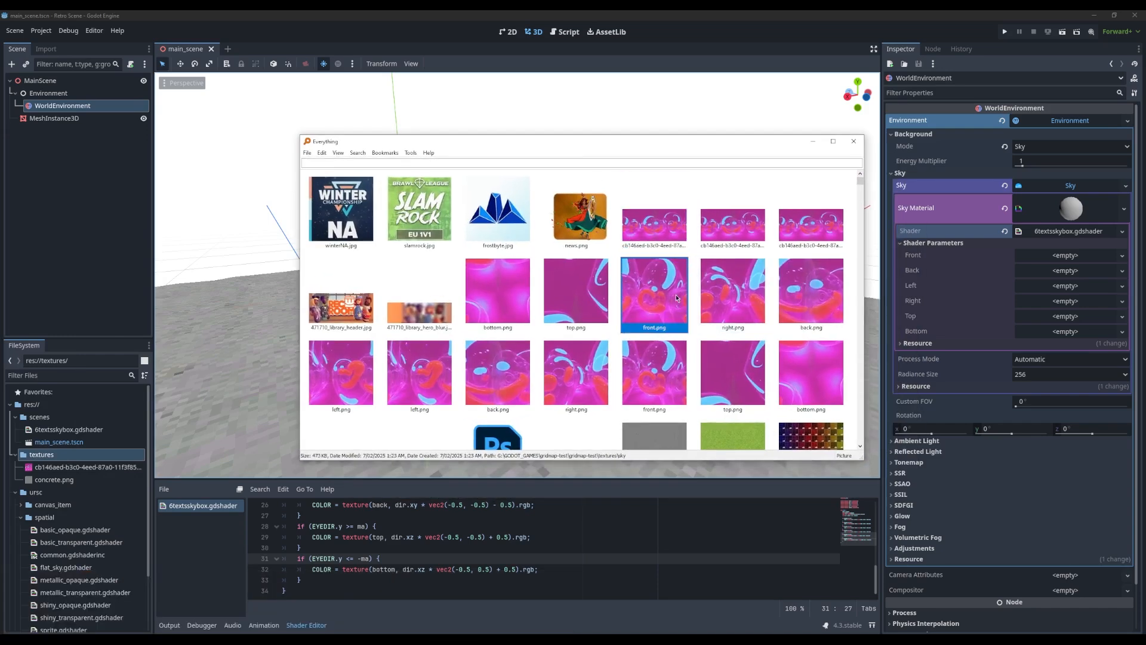
{"action": "left_click", "coordinate": [805, 296], "text": "shift"}
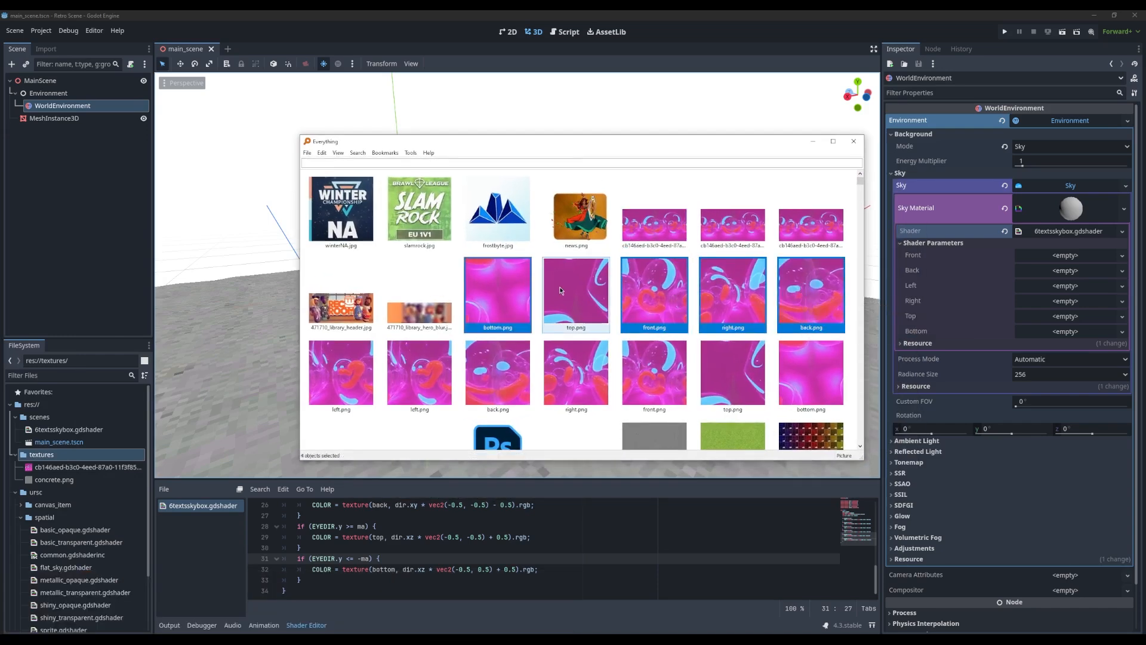
{"action": "left_click", "coordinate": [353, 384], "text": "ctrl"}
{"action": "left_click", "coordinate": [405, 376], "text": "ctrl"}
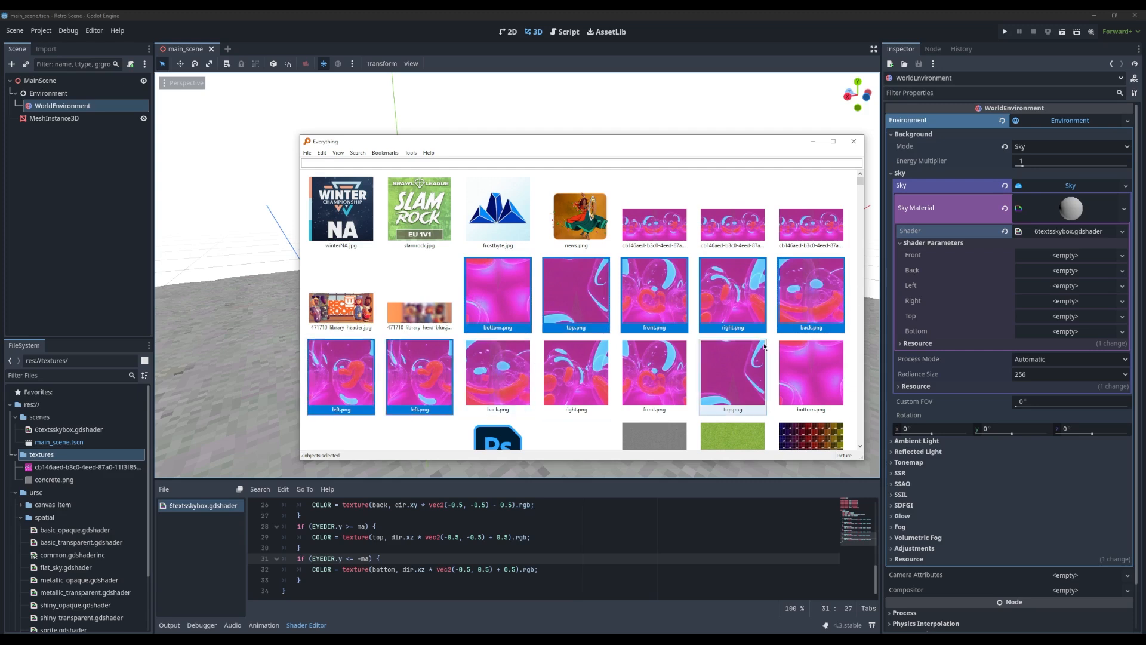
{"action": "left_click", "coordinate": [503, 293]}
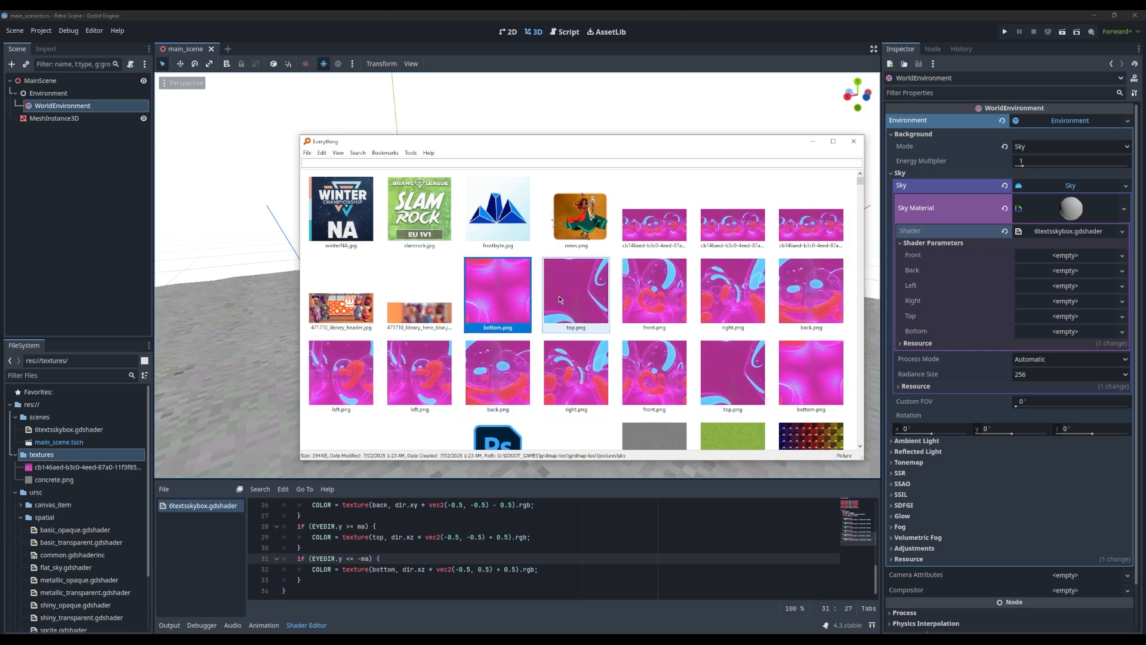
{"action": "left_click", "coordinate": [675, 291], "text": "shift"}
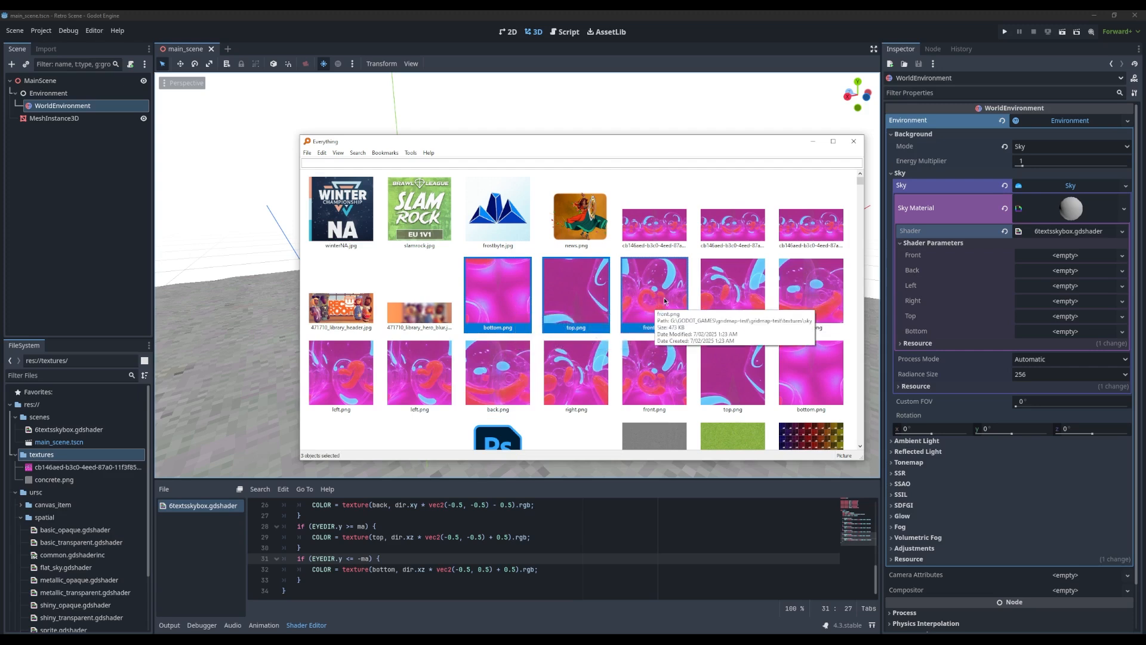
{"action": "left_click", "coordinate": [801, 294], "text": "shift"}
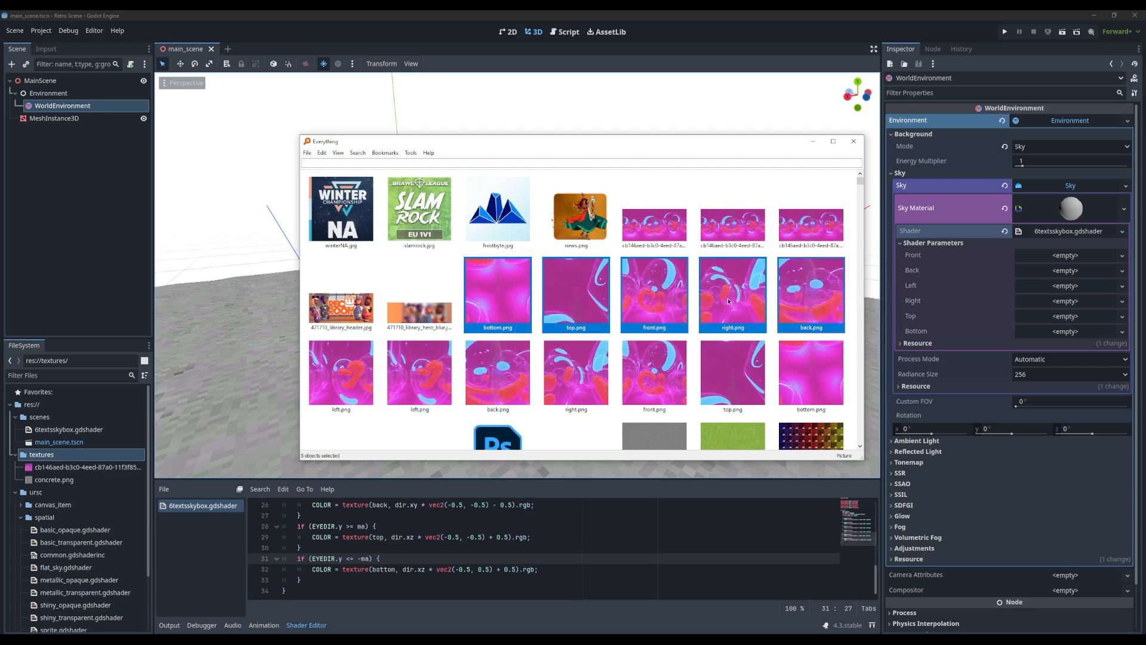
{"action": "left_click", "coordinate": [331, 382], "text": "shift"}
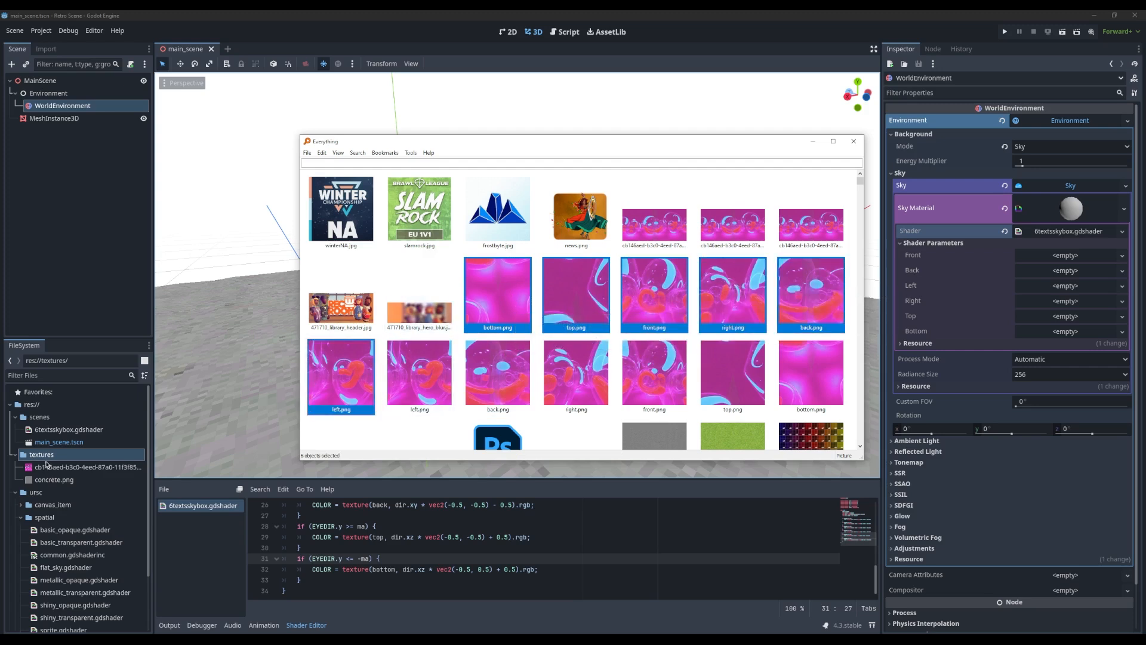
{"action": "key", "text": "alt+Tab"}
{"action": "key", "text": "alt+Tab"}
{"action": "left_click_drag", "start_coordinate": [43, 457], "coordinate": [42, 454]}
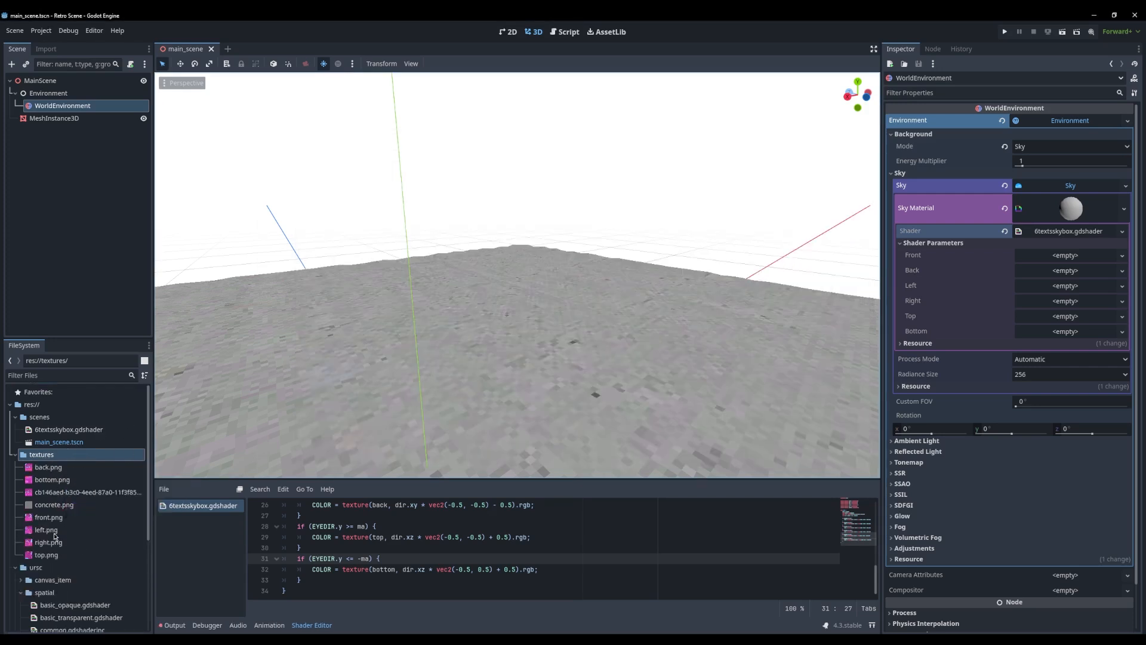
Preview the original panorama texture in the textures folder and view the Optifine Sky Generator page in the browser
{"action": "left_click", "coordinate": [66, 493]}
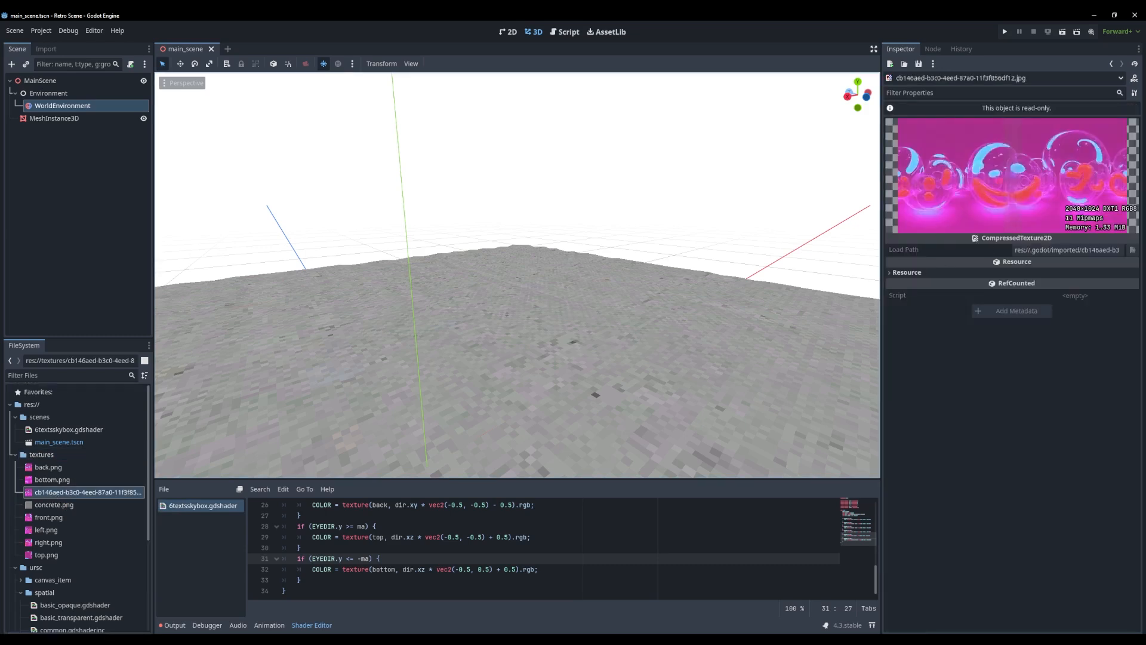
{"action": "left_click_drag", "start_coordinate": [380, 149], "coordinate": [481, 92]}
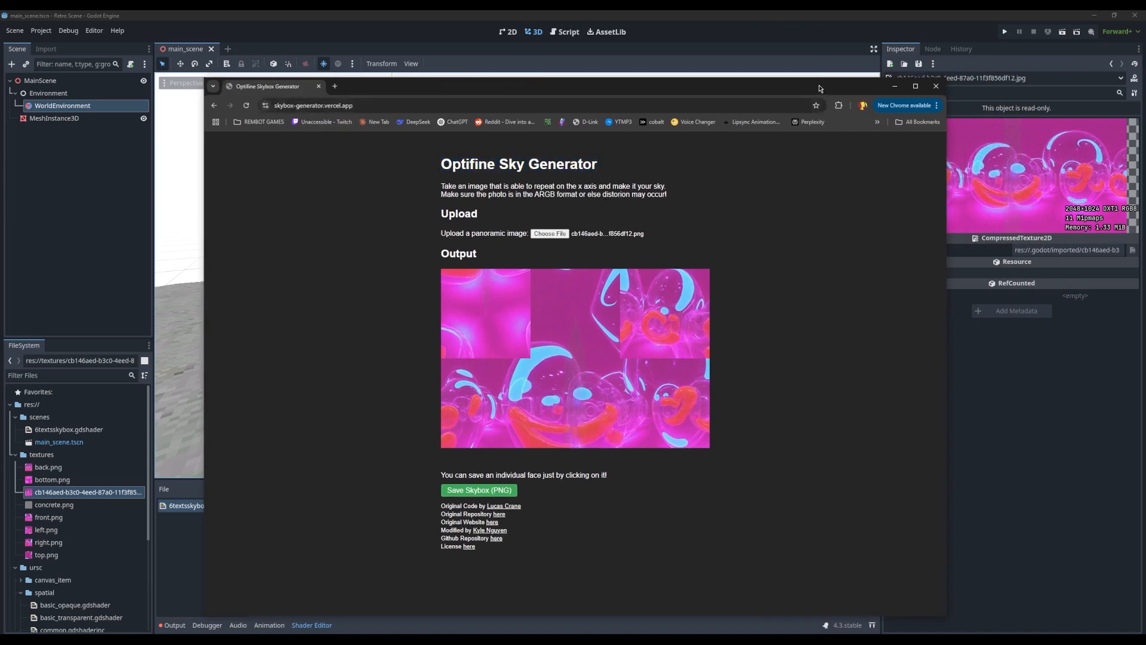
{"action": "left_click_drag", "start_coordinate": [820, 88], "coordinate": [0, 70]}
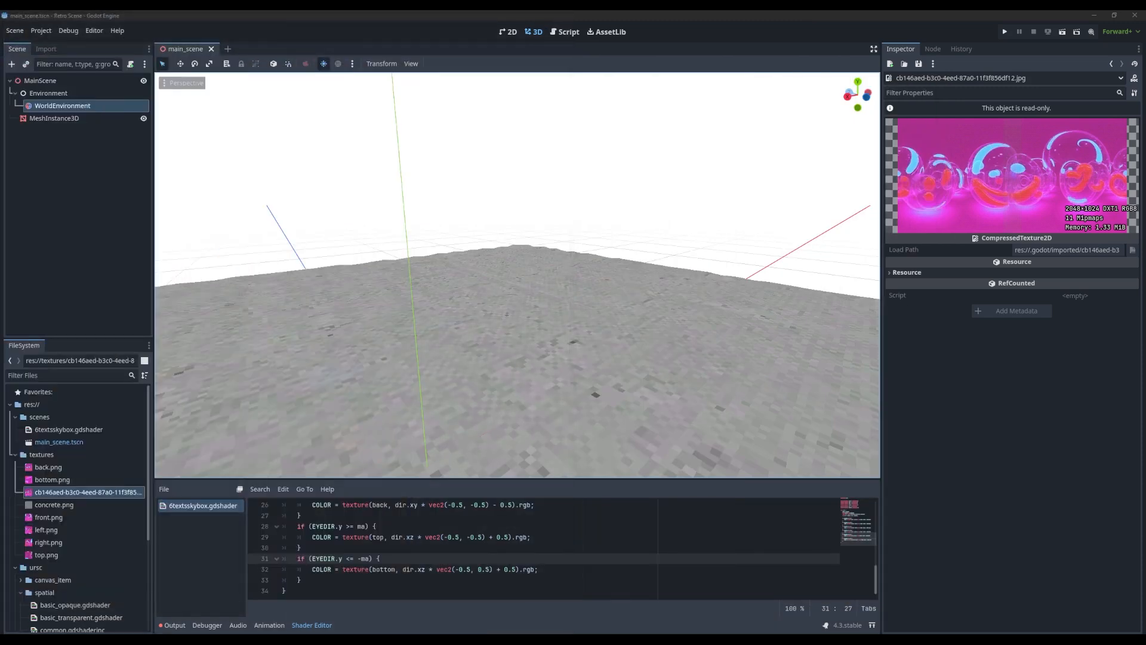
Reopen the WorldEnvironment's sky shader material and assign front.png to the Front parameter and back.png to Back
{"action": "left_click", "coordinate": [48, 467]}
{"action": "left_click", "coordinate": [63, 106]}
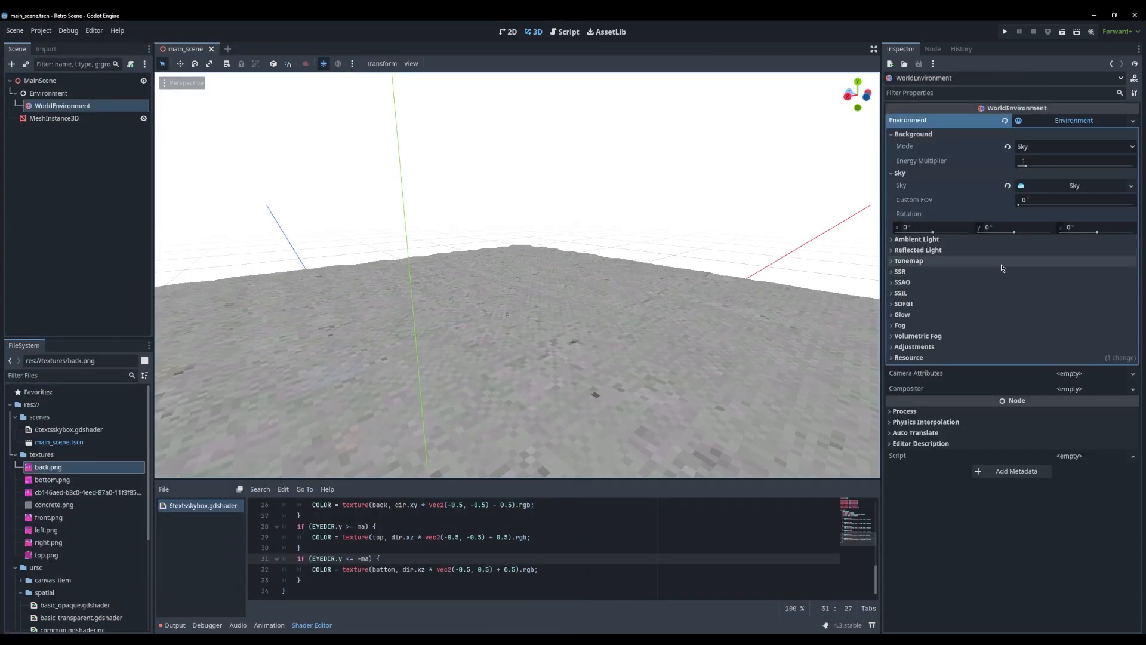
{"action": "left_click", "coordinate": [1069, 185]}
{"action": "left_click", "coordinate": [1073, 201]}
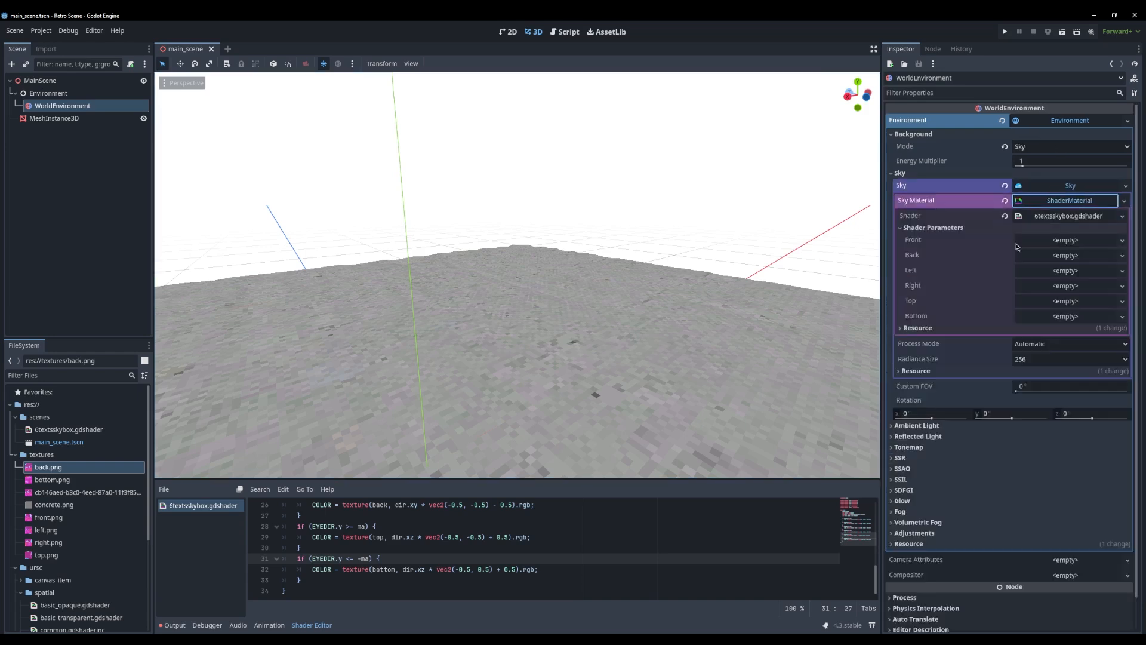
{"action": "left_click_drag", "start_coordinate": [48, 517], "coordinate": [1126, 212]}
{"action": "left_click_drag", "start_coordinate": [1067, 242], "coordinate": [1067, 242]}
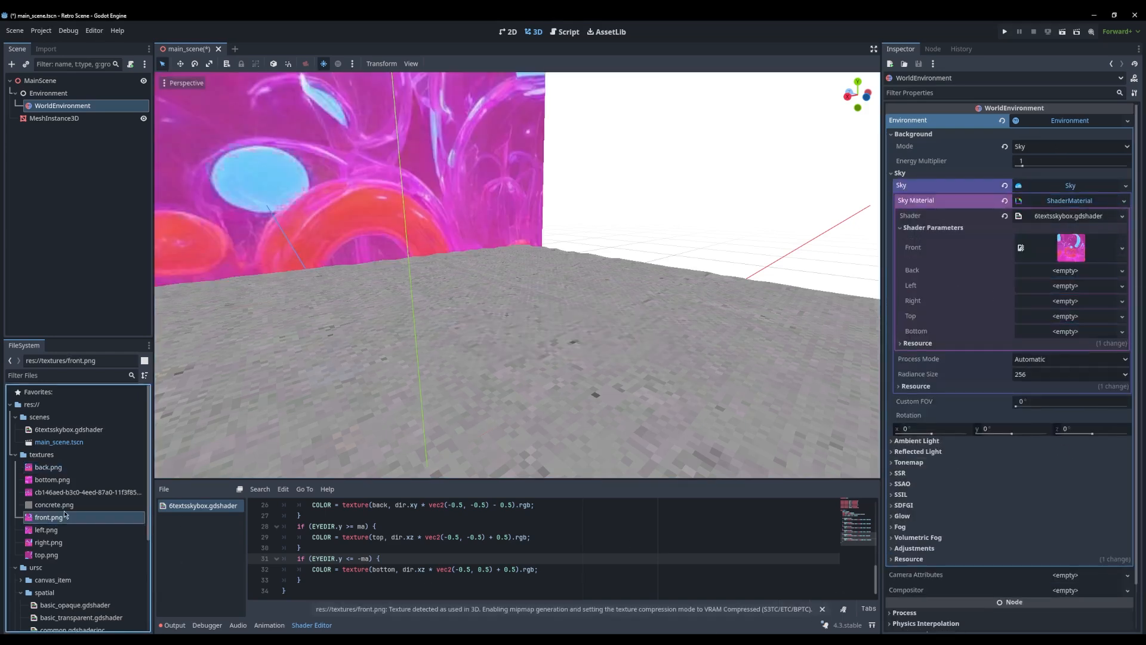
{"action": "left_click_drag", "start_coordinate": [51, 472], "coordinate": [1057, 357]}
{"action": "left_click_drag", "start_coordinate": [1067, 278], "coordinate": [1066, 276]}
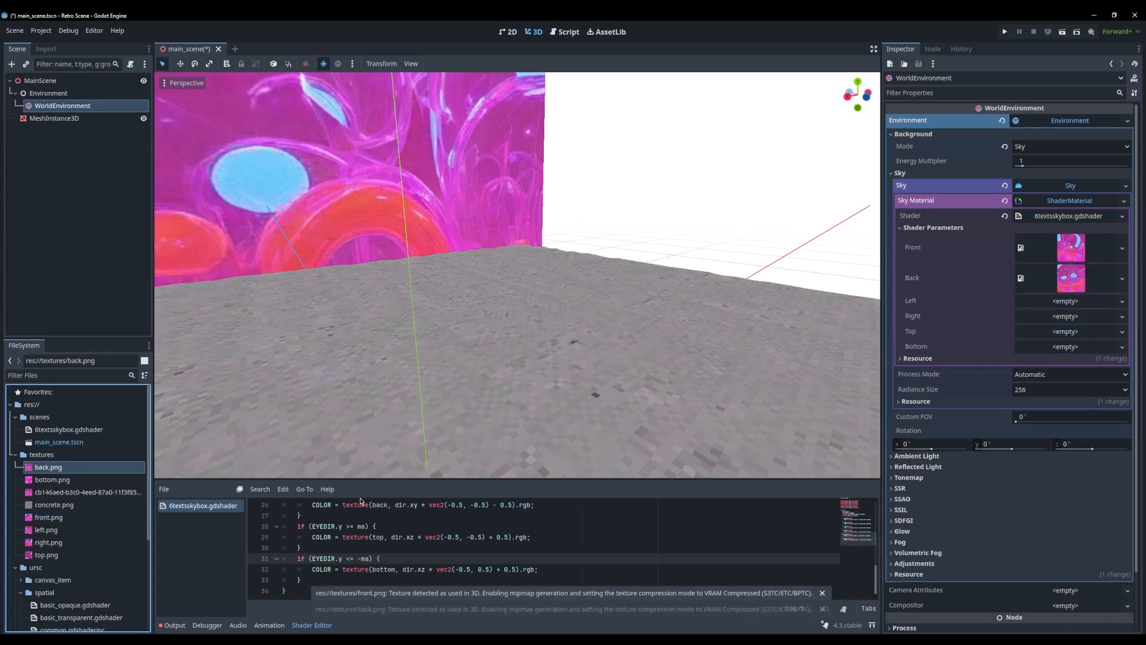
Assign left.png, right.png, top.png and bottom.png to the sky shader's Left, Right, Top and Bottom parameters
{"action": "left_click_drag", "start_coordinate": [47, 530], "coordinate": [898, 553]}
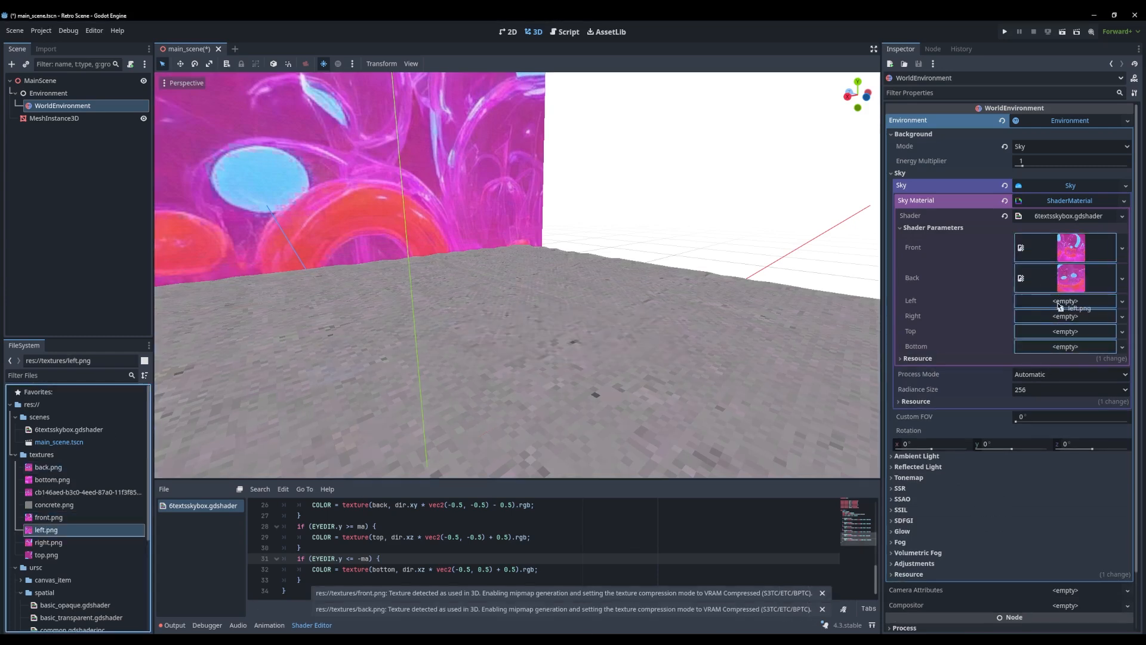
{"action": "left_click_drag", "start_coordinate": [1061, 306], "coordinate": [1061, 306]}
{"action": "left_click_drag", "start_coordinate": [48, 542], "coordinate": [1019, 391]}
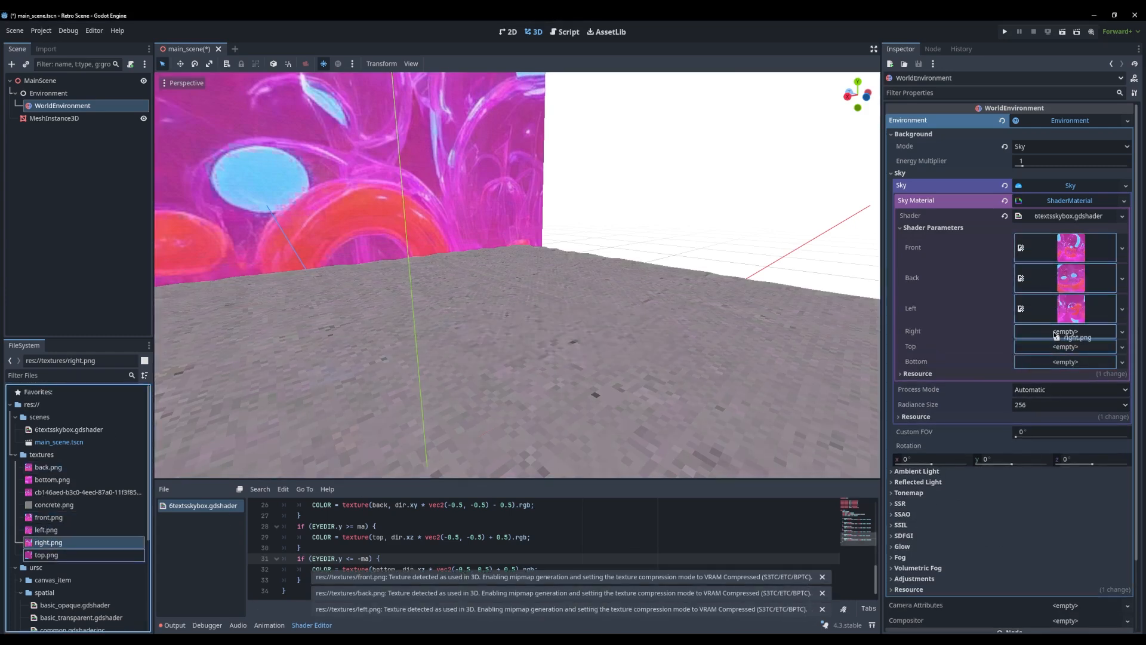
{"action": "left_click_drag", "start_coordinate": [1056, 336], "coordinate": [1056, 336]}
{"action": "left_click_drag", "start_coordinate": [48, 554], "coordinate": [962, 427]}
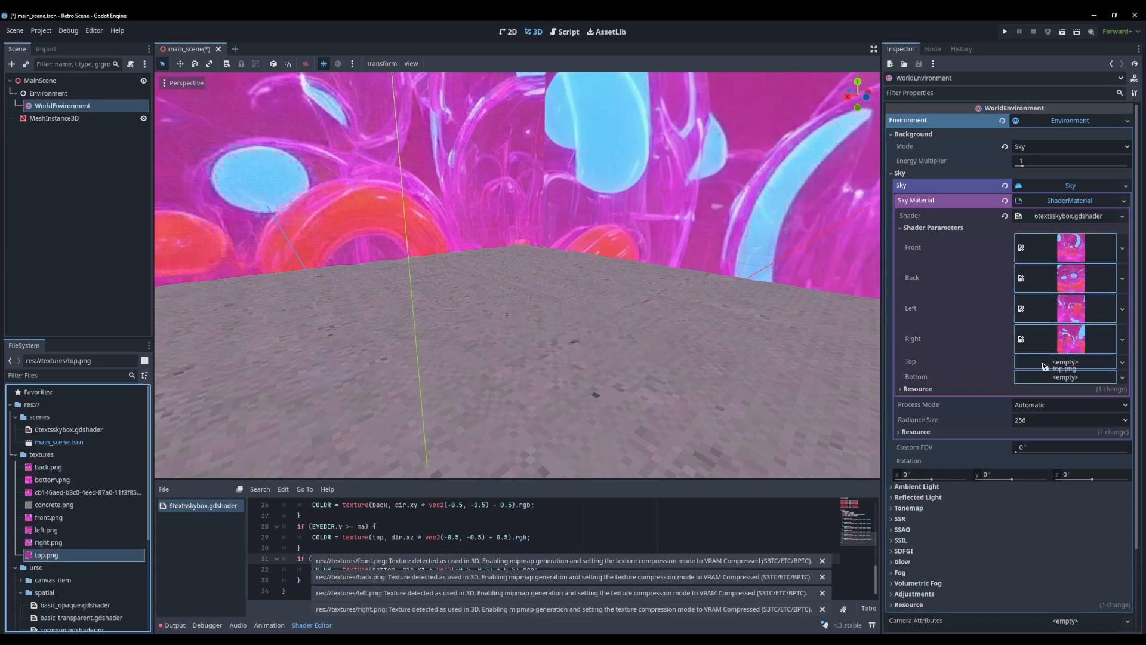
{"action": "left_click_drag", "start_coordinate": [1045, 366], "coordinate": [1045, 366]}
{"action": "left_click_drag", "start_coordinate": [48, 479], "coordinate": [1057, 401]}
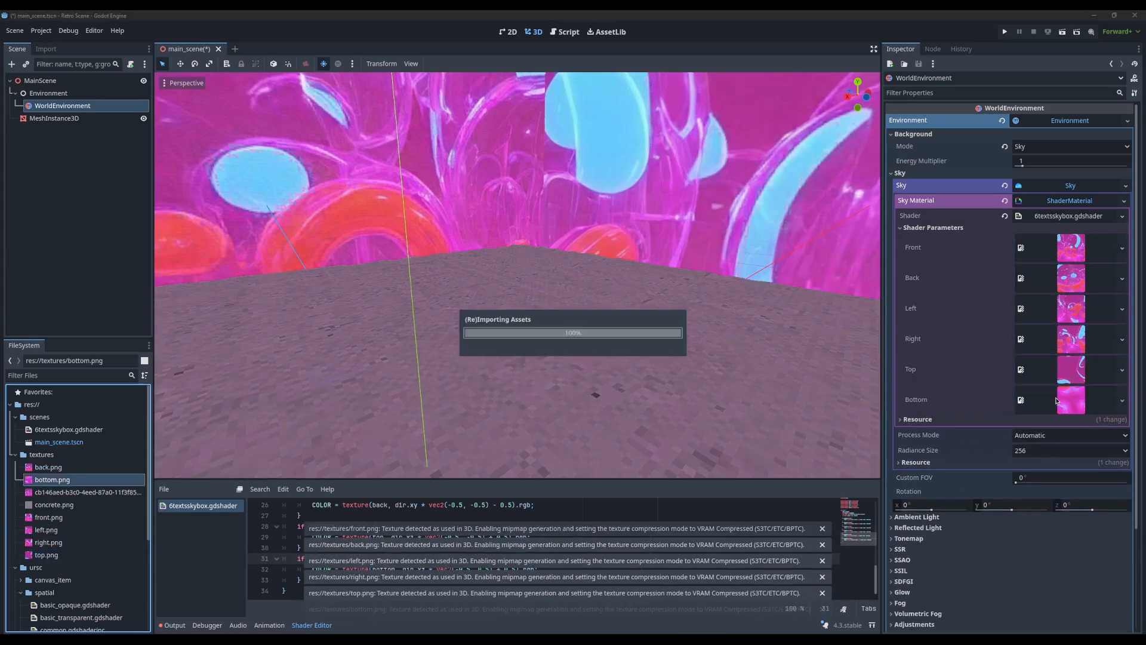
Examine the textured sky from several directions, checking the seams between the side faces and the top face
{"action": "middle_click_drag", "start_coordinate": [758, 370], "coordinate": [660, 350]}
{"action": "scroll", "coordinate": [660, 349], "scroll_direction": "down", "scroll_amount": 8}
{"action": "scroll", "coordinate": [549, 402], "scroll_direction": "up", "scroll_amount": 5}
{"action": "middle_click_drag", "start_coordinate": [517, 302], "coordinate": [591, 330]}
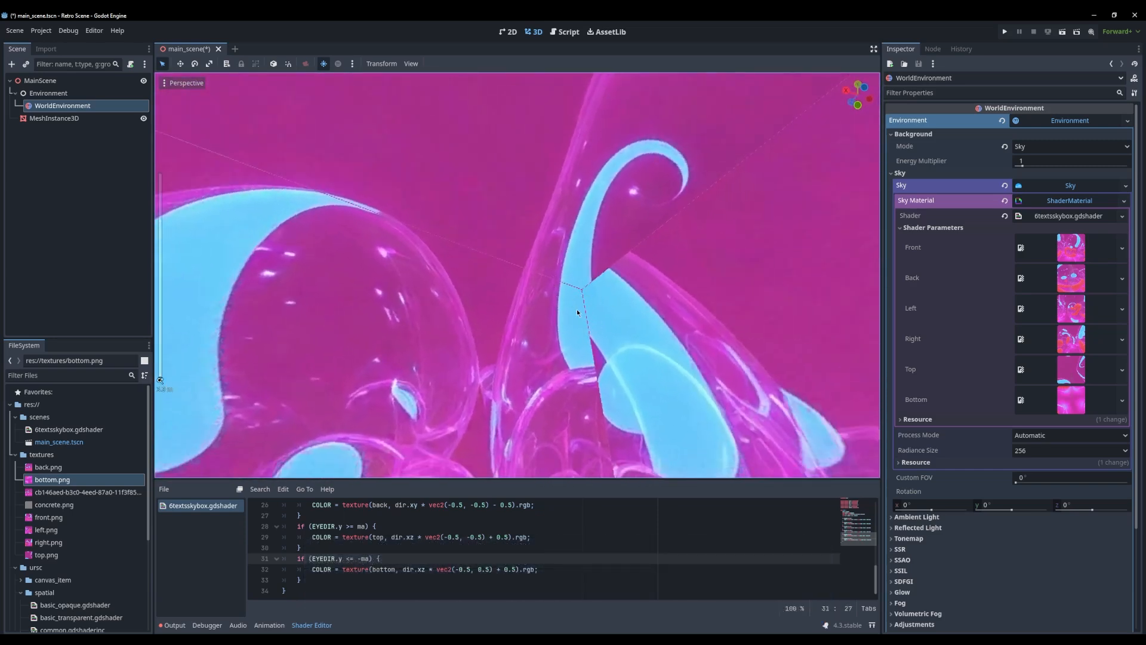
{"action": "middle_click_drag", "start_coordinate": [600, 321], "coordinate": [584, 305]}
{"action": "right_click_drag", "start_coordinate": [584, 305], "coordinate": [567, 325]}
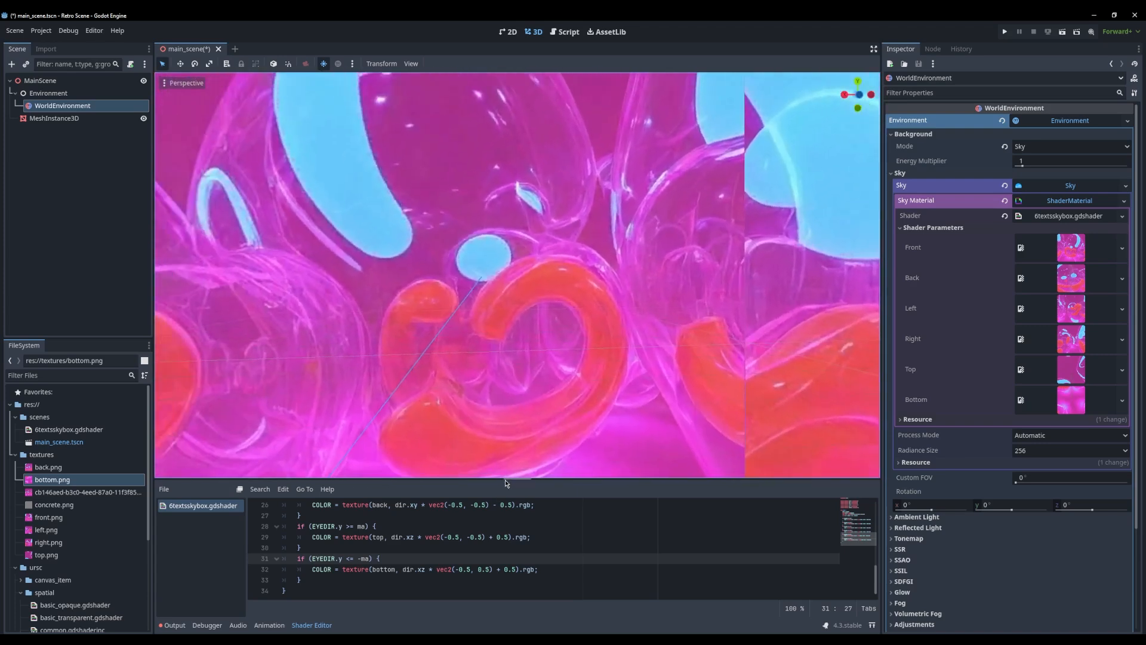
Enlarge the shader editor and copy the comment's fix for the top and bottom faces from the Godot Shaders browser page
{"action": "left_click_drag", "start_coordinate": [505, 479], "coordinate": [564, 279]}
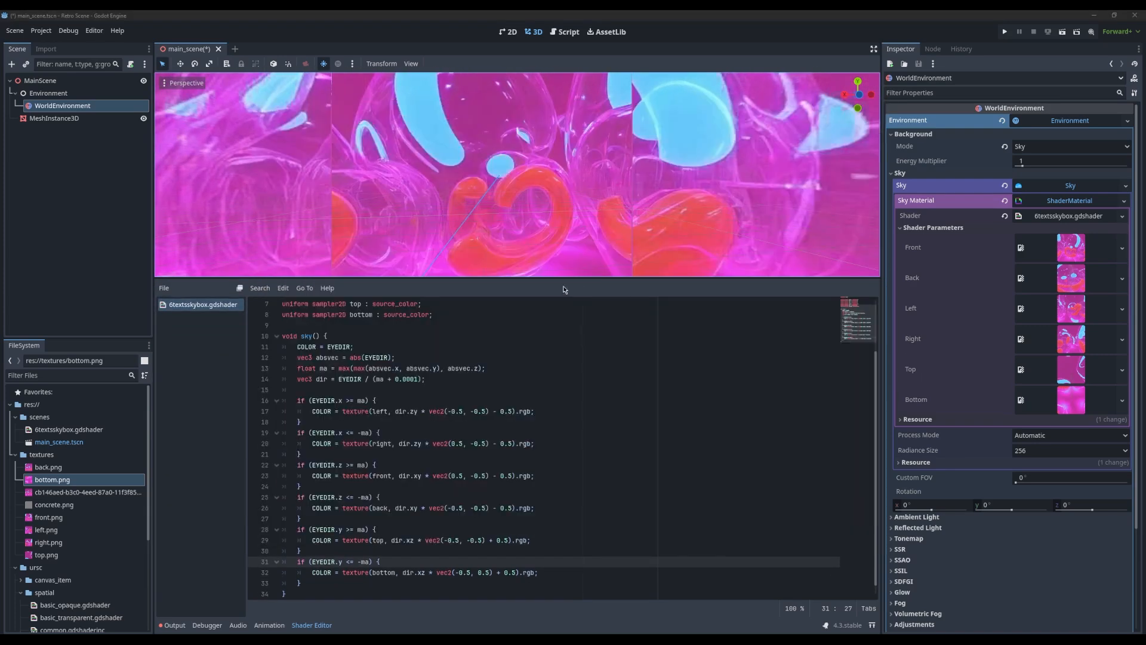
{"action": "key", "text": "alt+Tab"}
{"action": "left_click", "coordinate": [333, 276]}
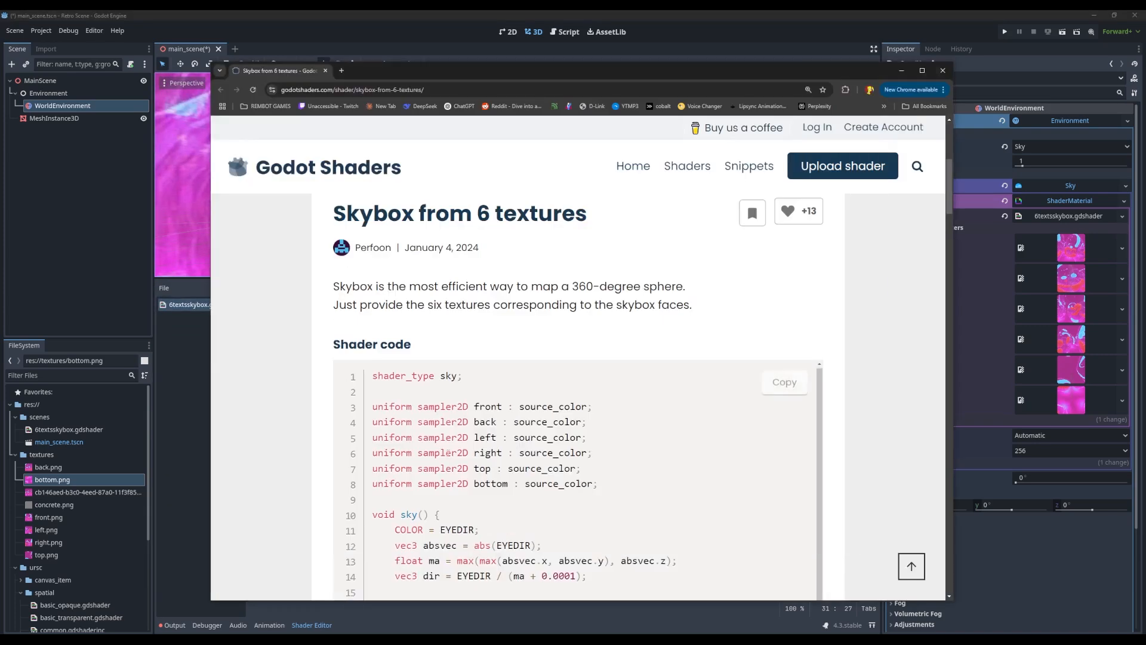
{"action": "scroll", "coordinate": [769, 378], "scroll_direction": "down", "scroll_amount": 10}
{"action": "scroll", "coordinate": [769, 378], "scroll_direction": "up", "scroll_amount": 8}
{"action": "scroll", "coordinate": [769, 378], "scroll_direction": "down", "scroll_amount": 15}
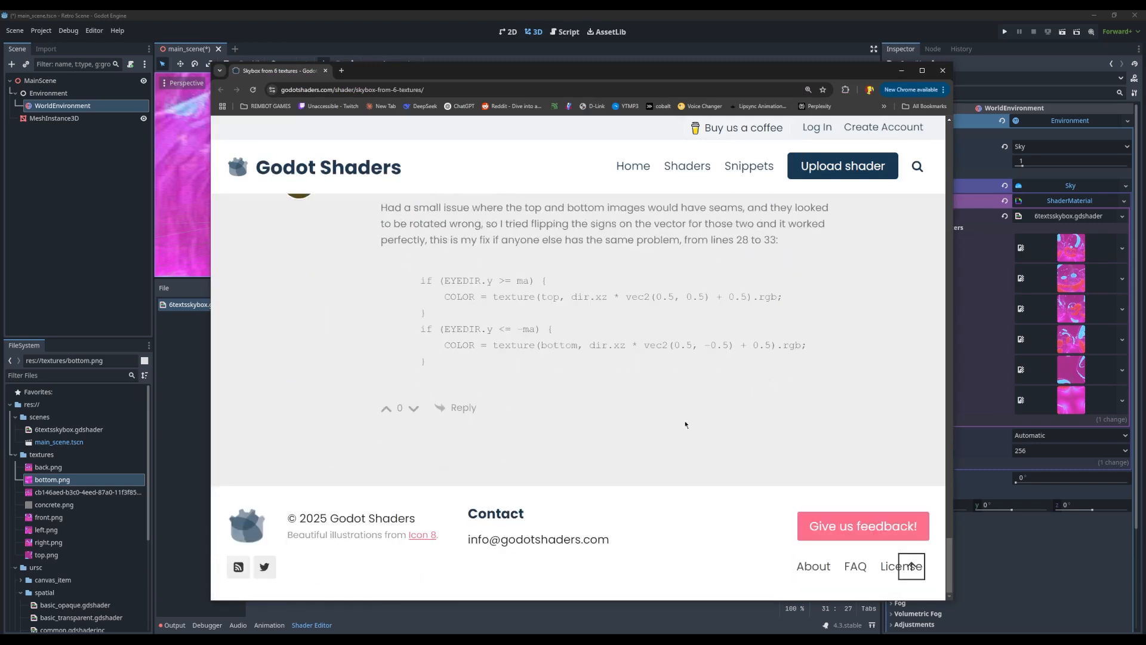
{"action": "left_click_drag", "start_coordinate": [452, 375], "coordinate": [386, 279]}
{"action": "key", "text": "ctrl+c"}
Back in Godot, replace lines 28 to 33 of 6textsskybox.gdshader with the copied top and bottom face code
{"action": "key", "text": "alt+Tab"}
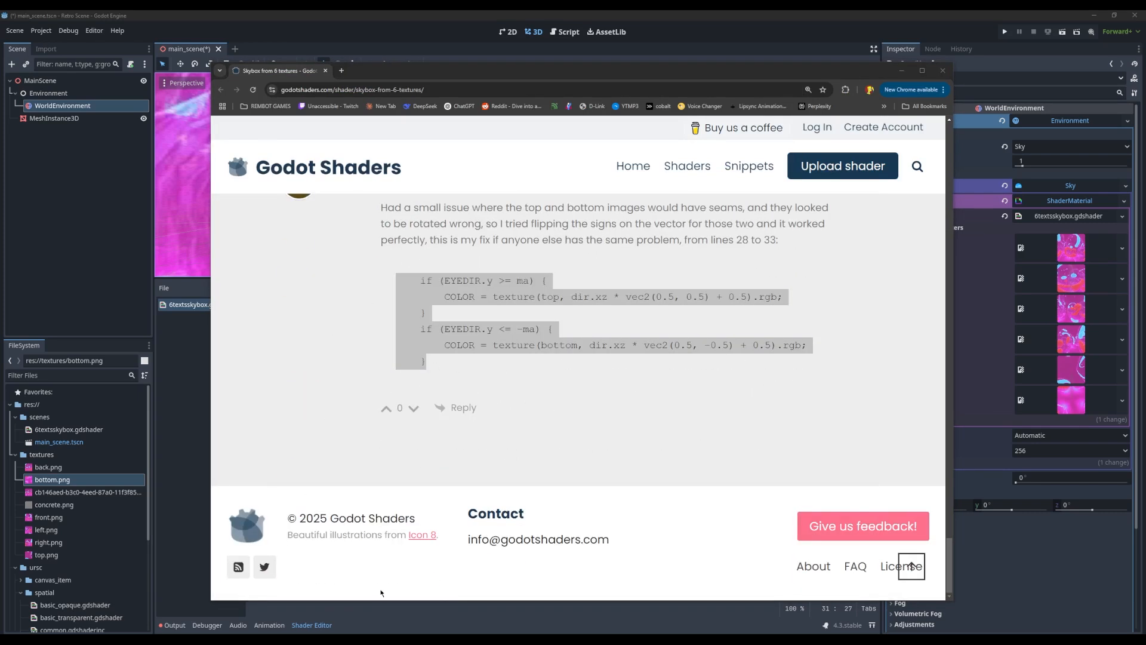
{"action": "left_click", "coordinate": [344, 606]}
{"action": "scroll", "coordinate": [346, 503], "scroll_direction": "down", "scroll_amount": 1}
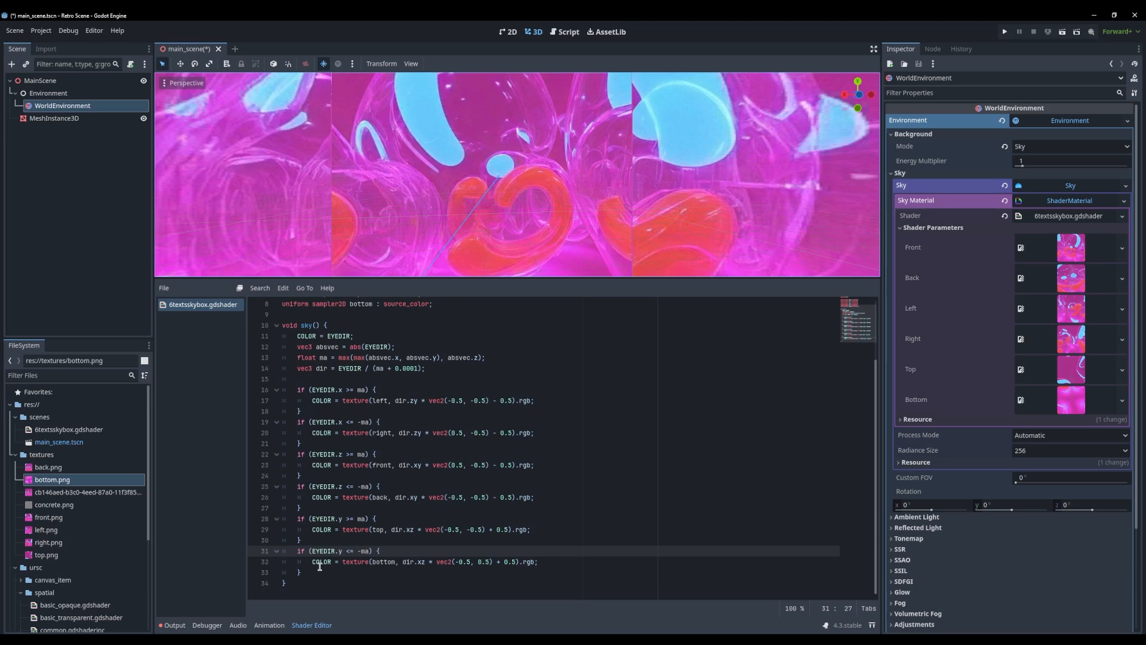
{"action": "left_click_drag", "start_coordinate": [313, 569], "coordinate": [282, 517]}
{"action": "key", "text": "ctrl+v"}
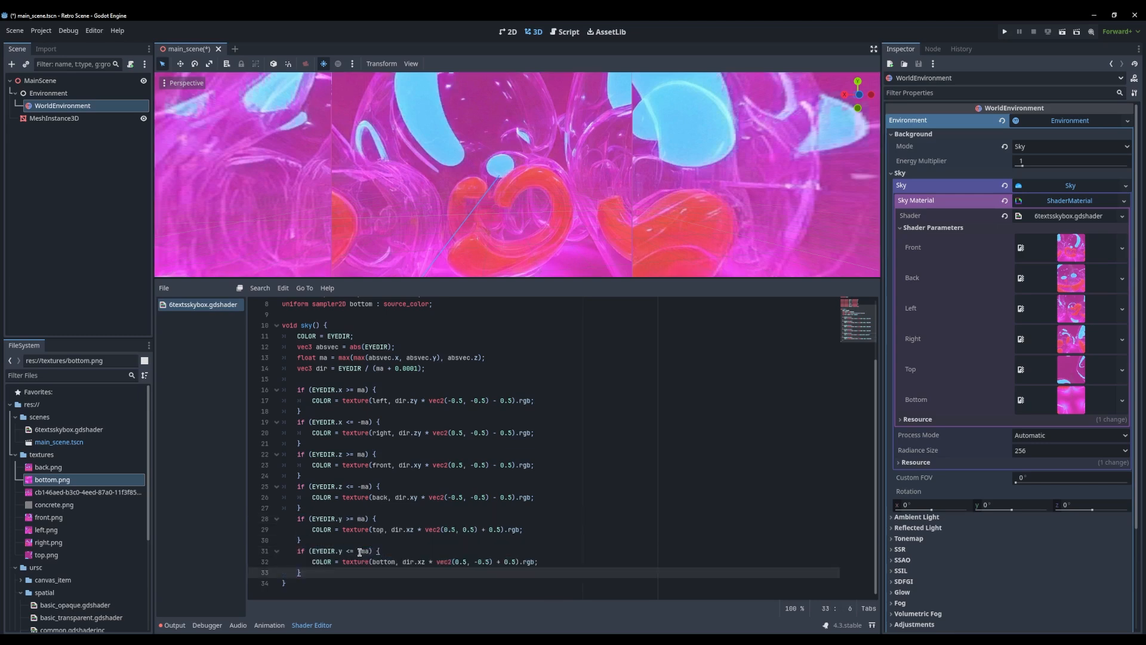
Replace the pasted space indentation in lines 28 to 33 with tabs matching the other blocks, and save
{"action": "left_click_drag", "start_coordinate": [302, 572], "coordinate": [254, 521]}
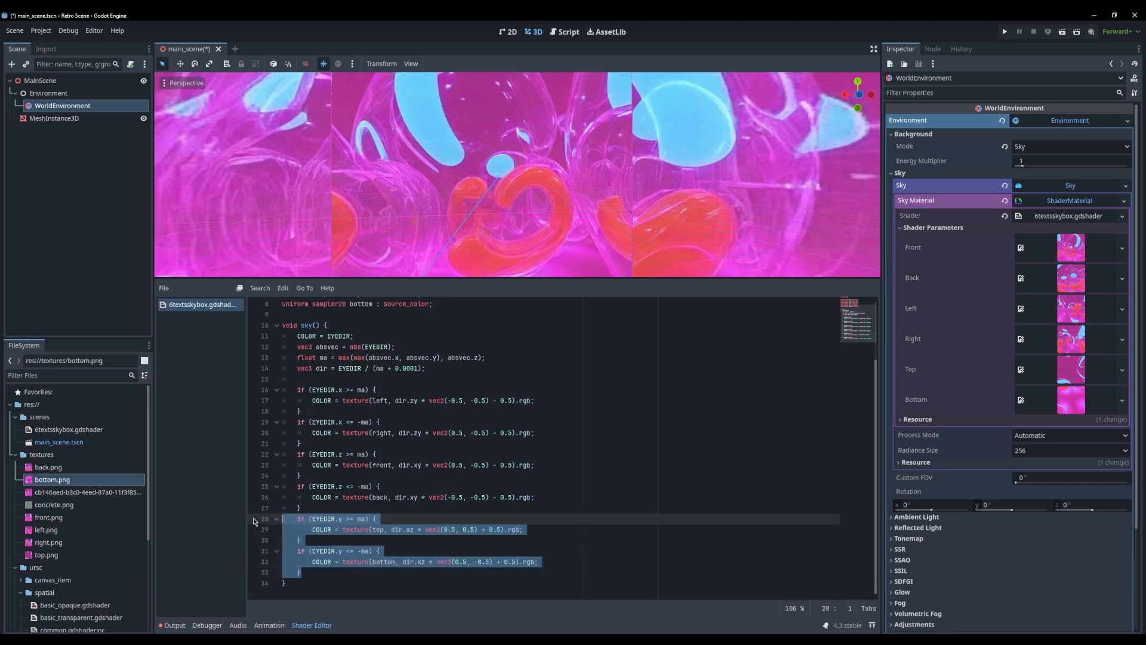
{"action": "left_click", "coordinate": [295, 518]}
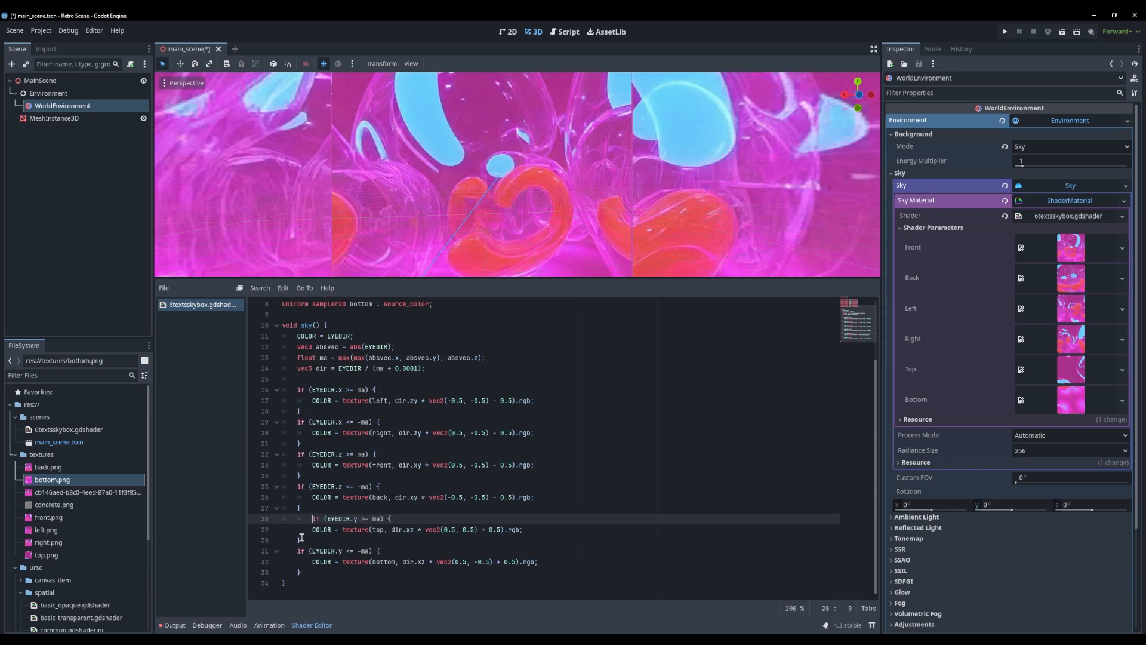
{"action": "key", "text": "BackSpace"}
{"action": "left_click_drag", "start_coordinate": [311, 530], "coordinate": [237, 531]}
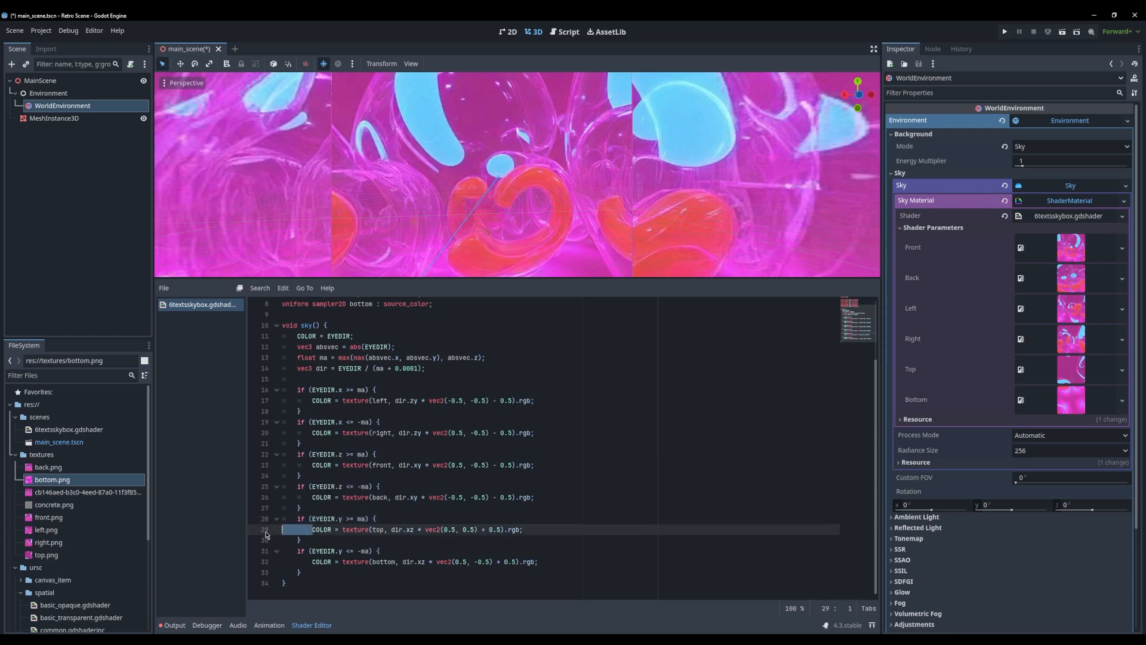
{"action": "key", "text": "Down"}
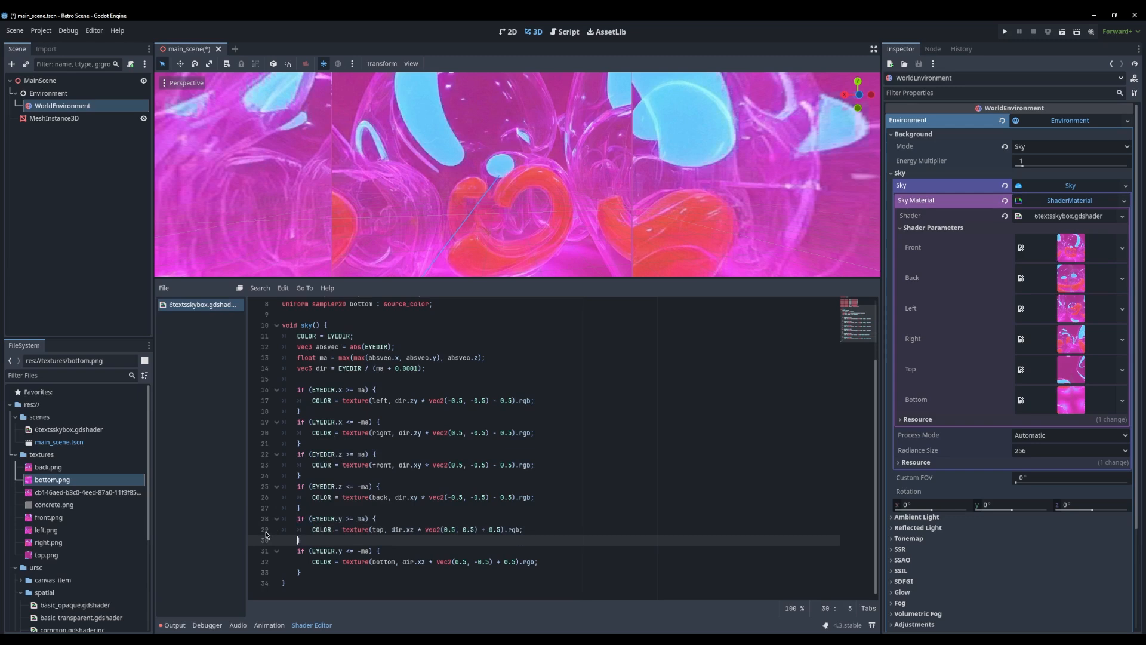
{"action": "key", "text": "Tab"}
{"action": "key", "text": "Down"}
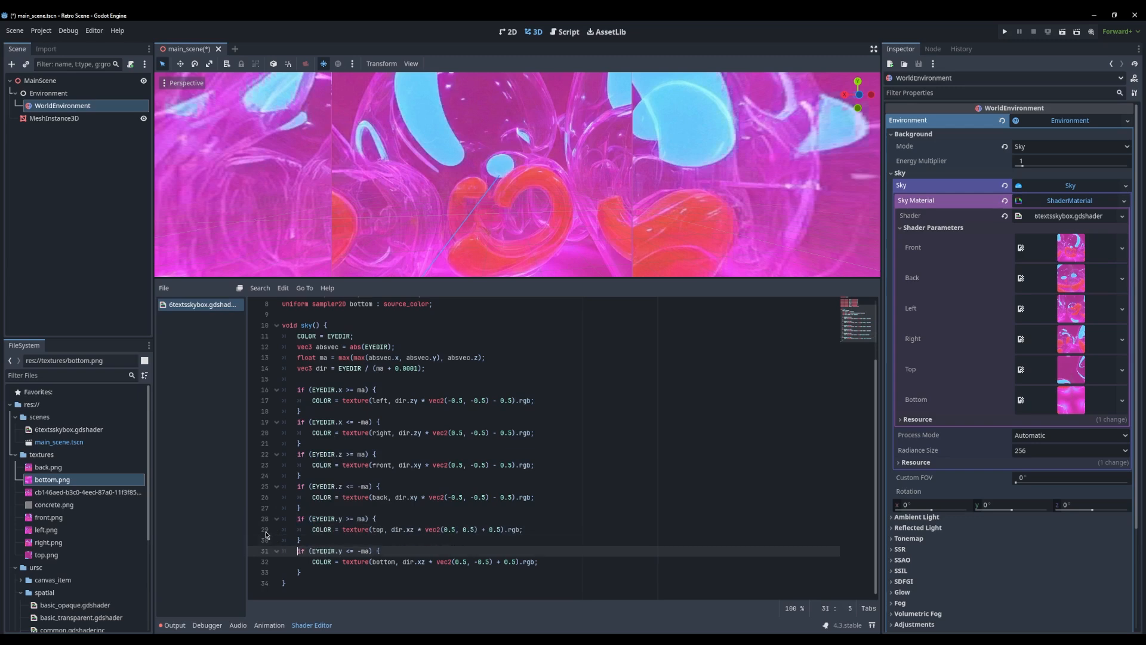
{"action": "key", "text": "Down"}
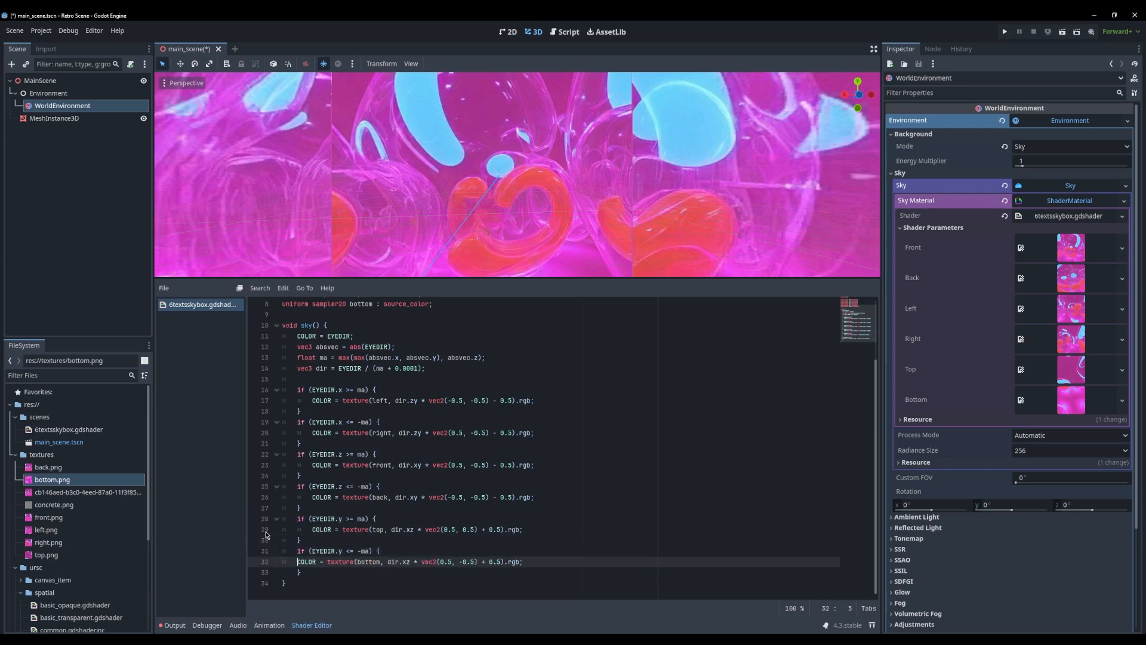
{"action": "key", "text": "Tab"}
{"action": "key", "text": "Down"}
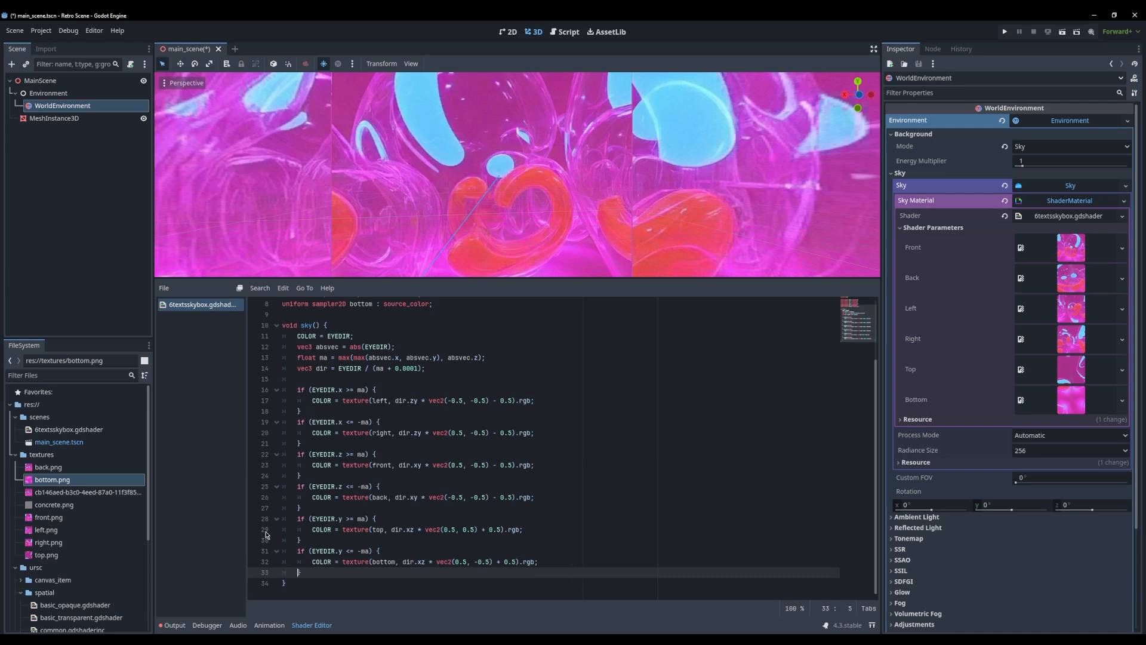
{"action": "left_click", "coordinate": [380, 499]}
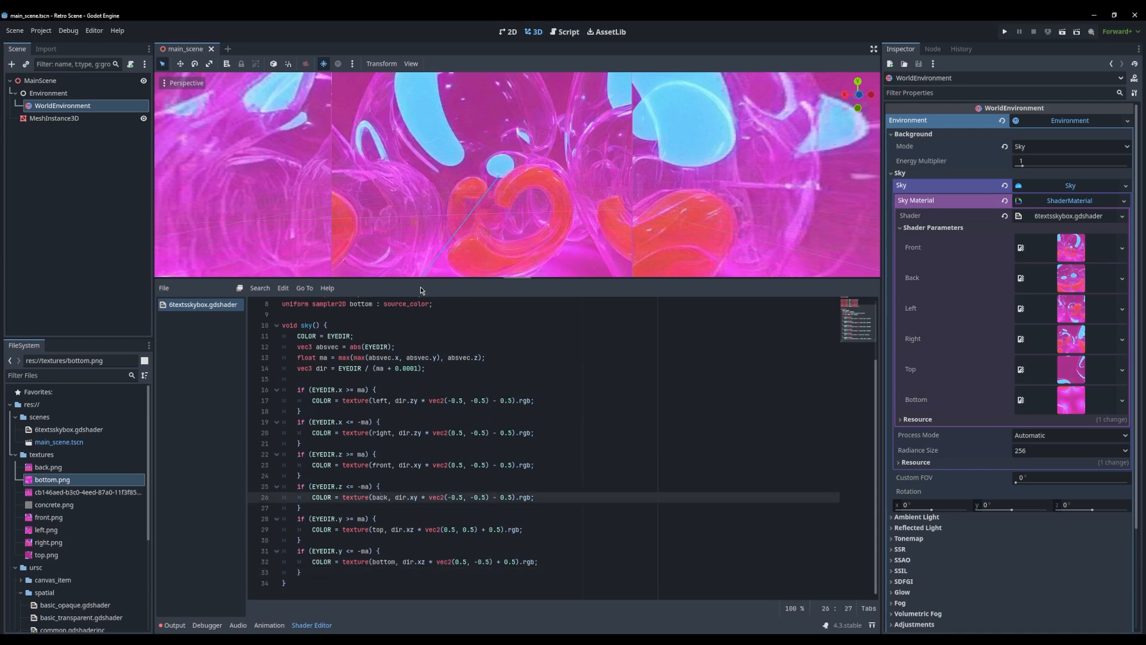
Shrink the shader editor and look up at the corner where the sky's top and side faces meet
{"action": "left_click_drag", "start_coordinate": [441, 279], "coordinate": [442, 389]}
{"action": "right_click_drag", "start_coordinate": [466, 268], "coordinate": [546, 253]}
{"action": "left_click", "coordinate": [65, 190]}
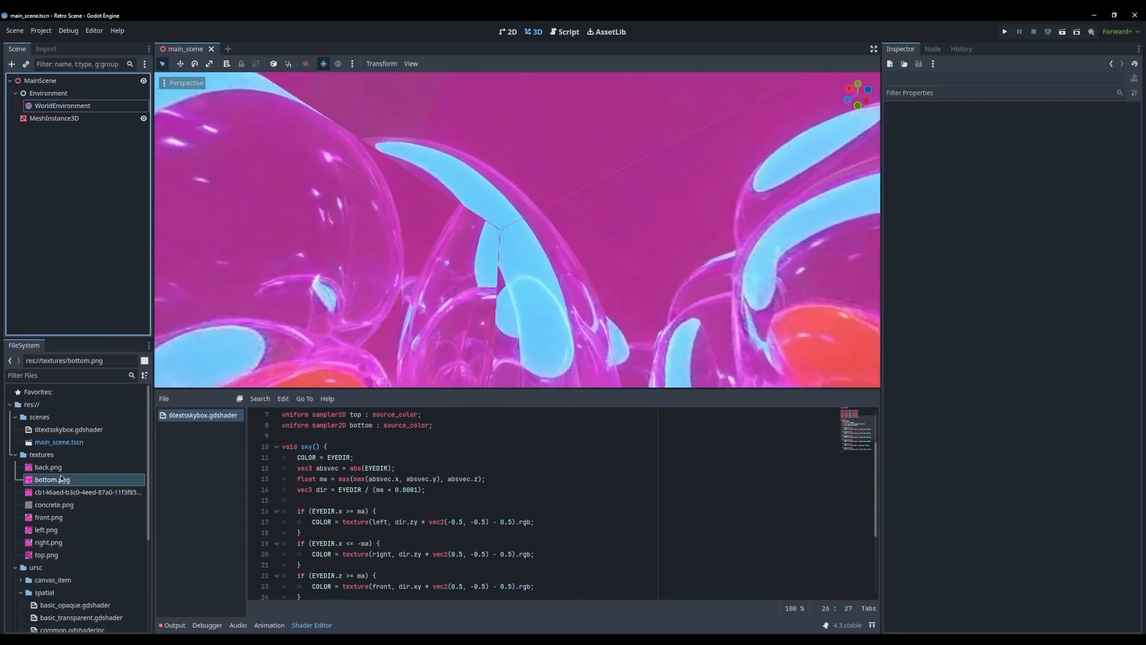
Reimport back.png, bottom.png, front.png, left.png, right.png and top.png with mipmap generation turned off
{"action": "left_click", "coordinate": [49, 470]}
{"action": "left_click", "coordinate": [48, 483], "text": "ctrl"}
{"action": "left_click", "coordinate": [48, 517], "text": "ctrl"}
{"action": "left_click", "coordinate": [47, 530], "text": "ctrl"}
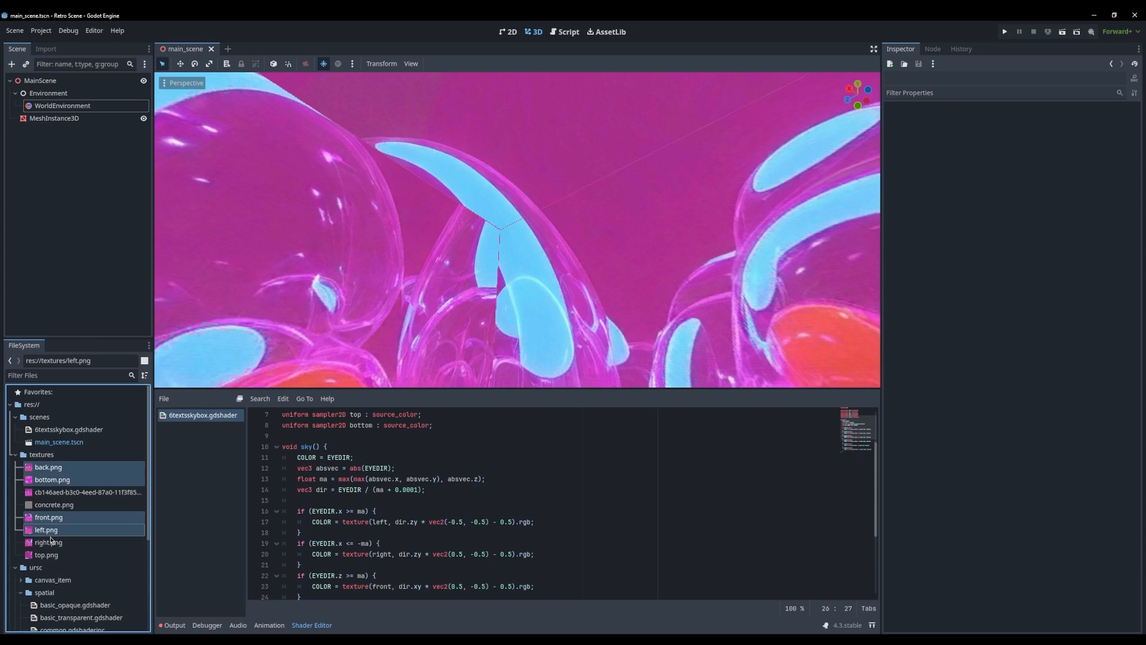
{"action": "left_click", "coordinate": [48, 543], "text": "ctrl"}
{"action": "left_click", "coordinate": [51, 556], "text": "ctrl"}
{"action": "left_click", "coordinate": [44, 49]}
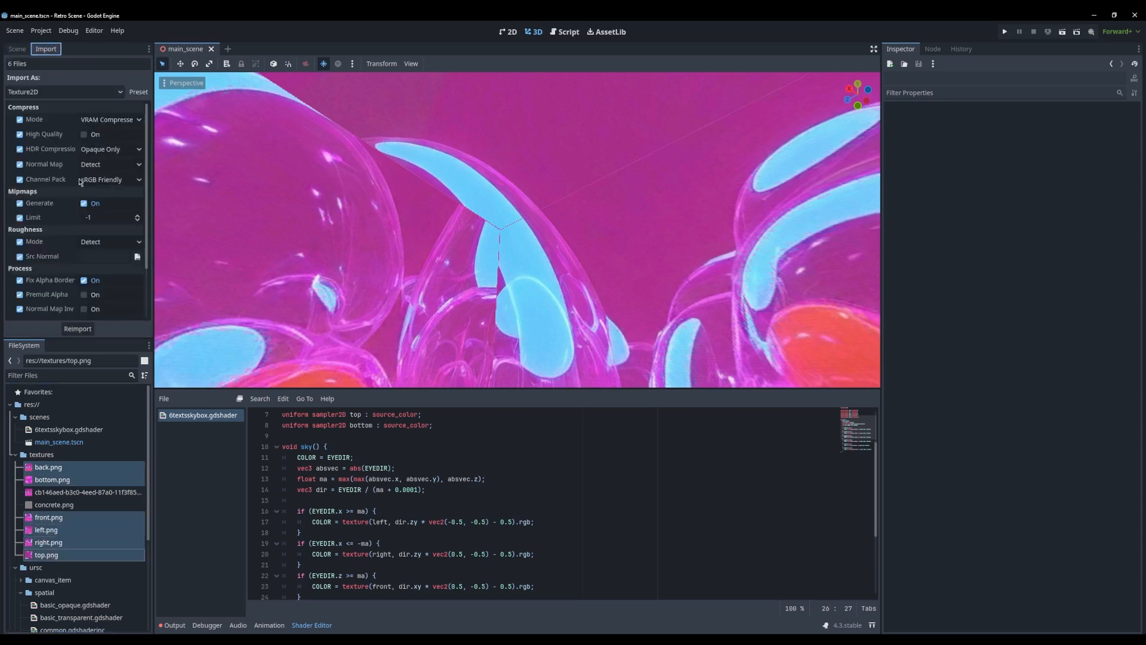
{"action": "left_click", "coordinate": [90, 203]}
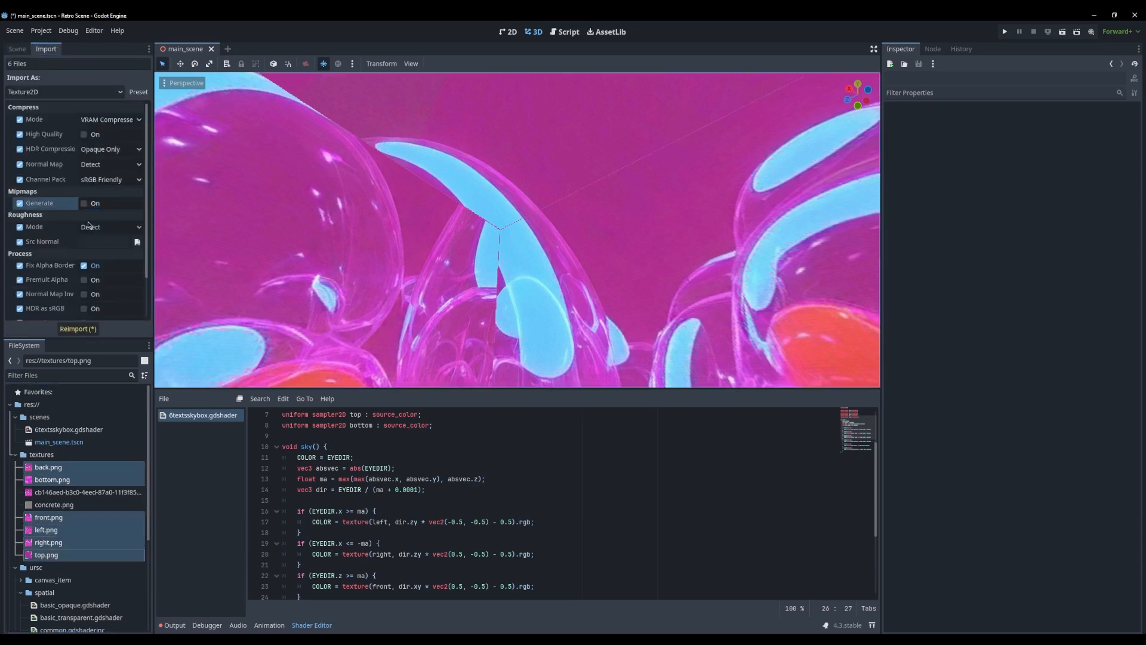
{"action": "left_click", "coordinate": [76, 330]}
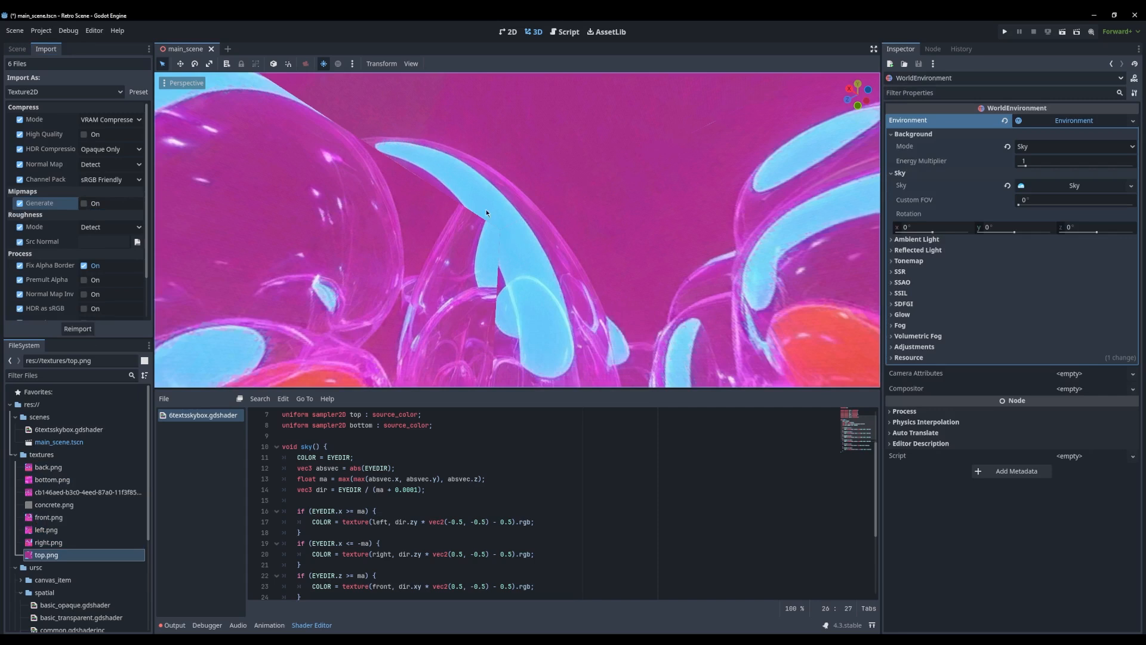
Examine the reimported sky's face seams and the ground plane, and enlarge the 3D viewport
{"action": "scroll", "coordinate": [536, 241], "scroll_direction": "up", "scroll_amount": 3}
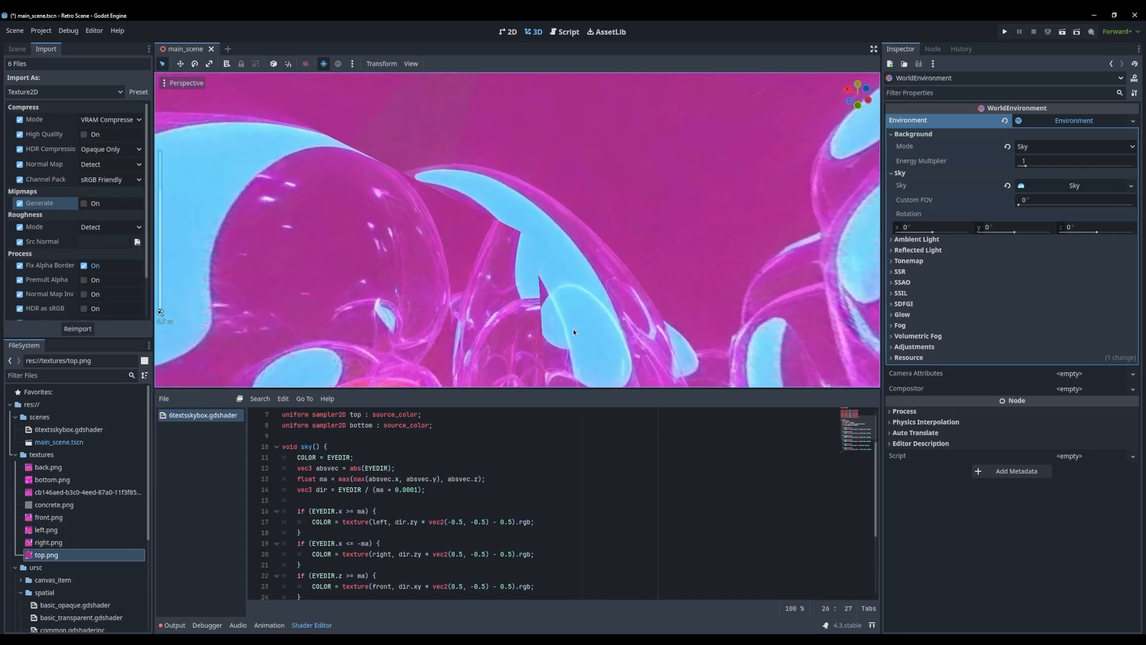
{"action": "right_click_drag", "start_coordinate": [573, 333], "coordinate": [18, 397]}
{"action": "key", "text": "d"}
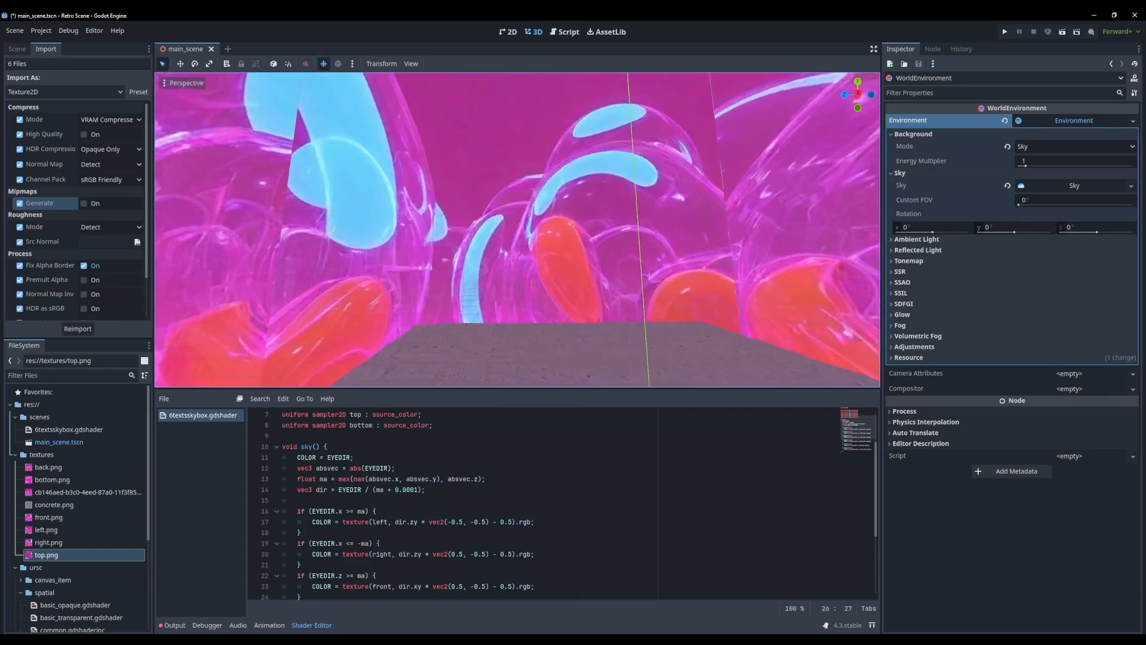
{"action": "right_click_drag", "start_coordinate": [517, 230], "coordinate": [499, 293]}
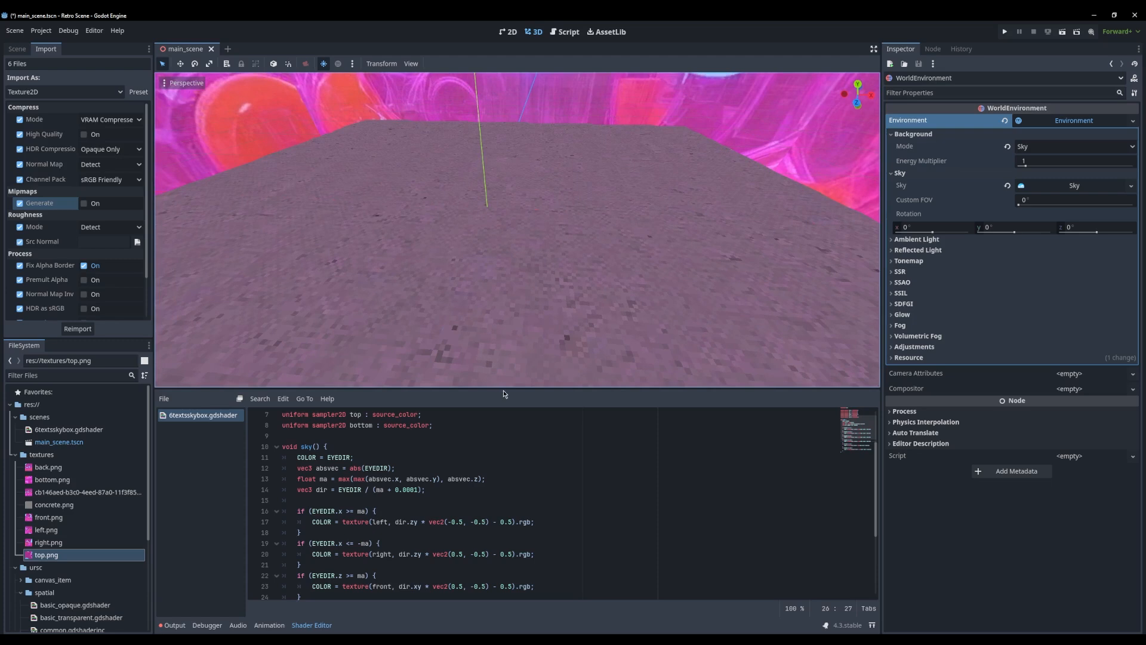
{"action": "left_click_drag", "start_coordinate": [503, 391], "coordinate": [503, 481]}
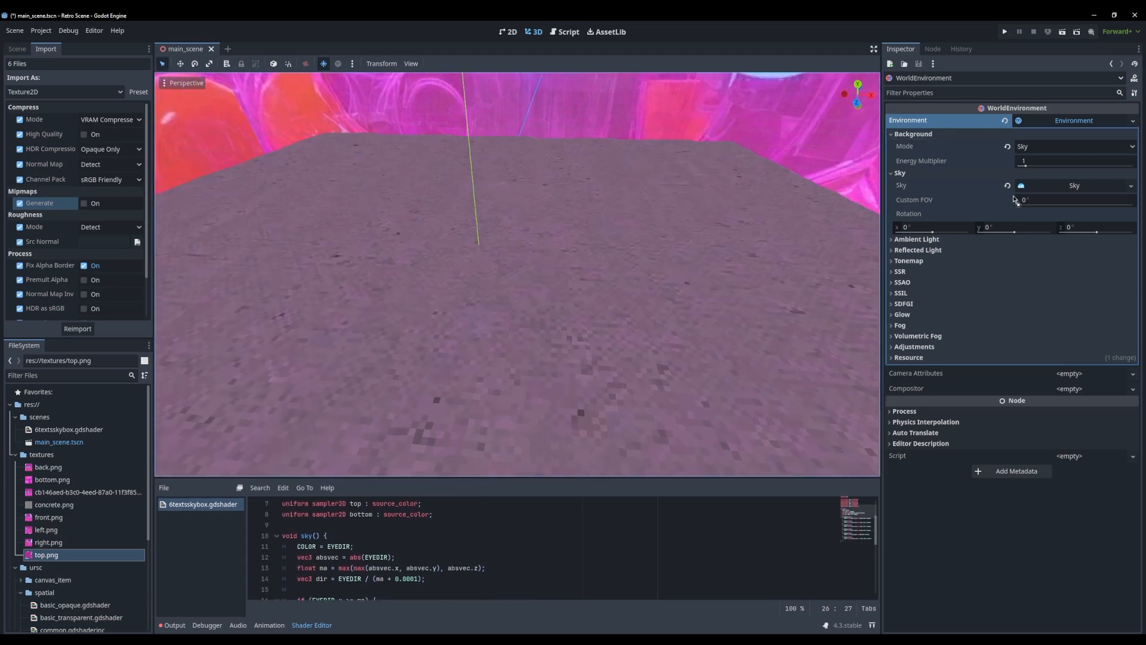
Replace the WorldEnvironment's sky with a new Sky using a PanoramaSkyMaterial, with the cb146aed JPG texture as its panorama
{"action": "left_click", "coordinate": [1007, 185]}
{"action": "right_click_drag", "start_coordinate": [596, 233], "coordinate": [565, 224]}
{"action": "left_click", "coordinate": [1066, 186]}
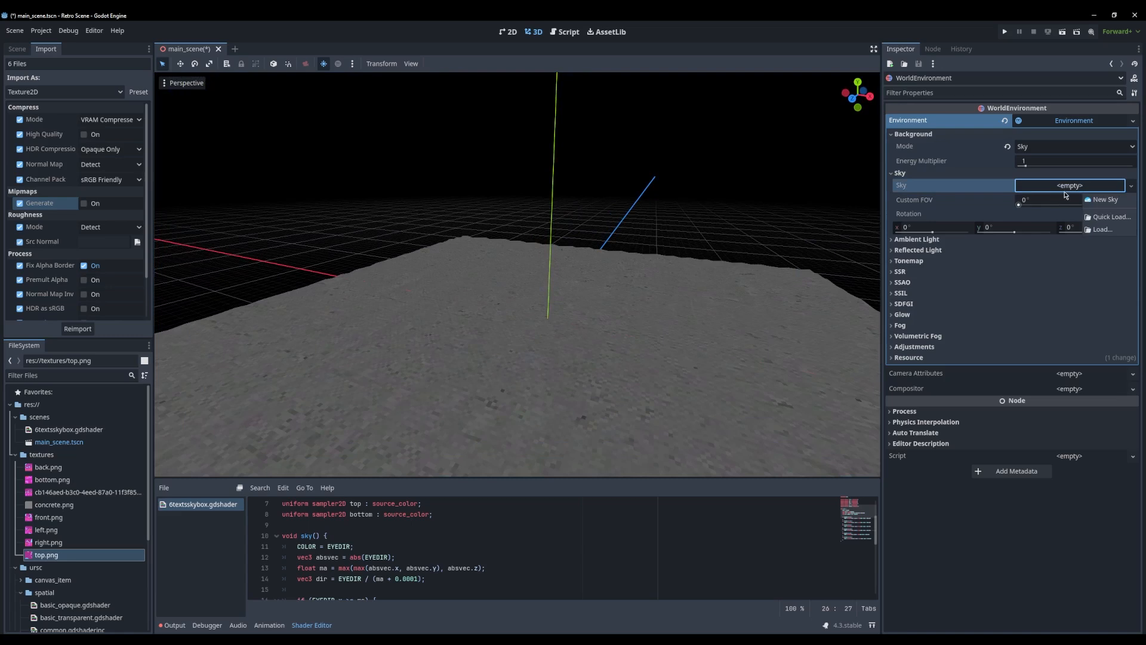
{"action": "left_click", "coordinate": [1092, 200]}
{"action": "left_click", "coordinate": [1070, 189]}
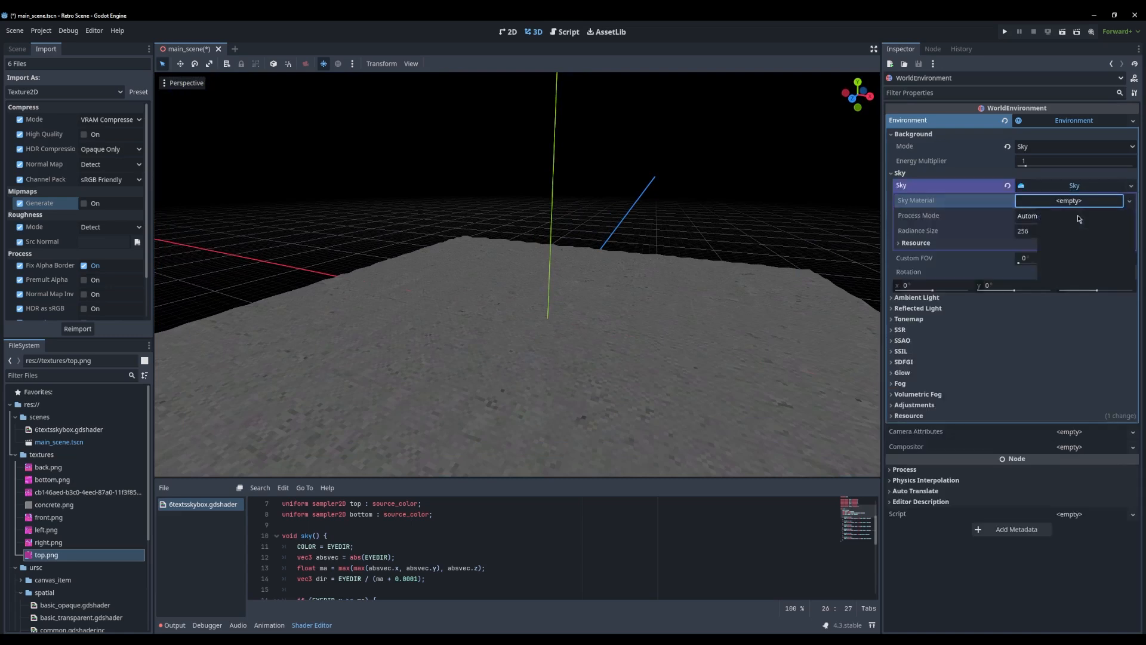
{"action": "left_click_drag", "start_coordinate": [50, 493], "coordinate": [1063, 215]}
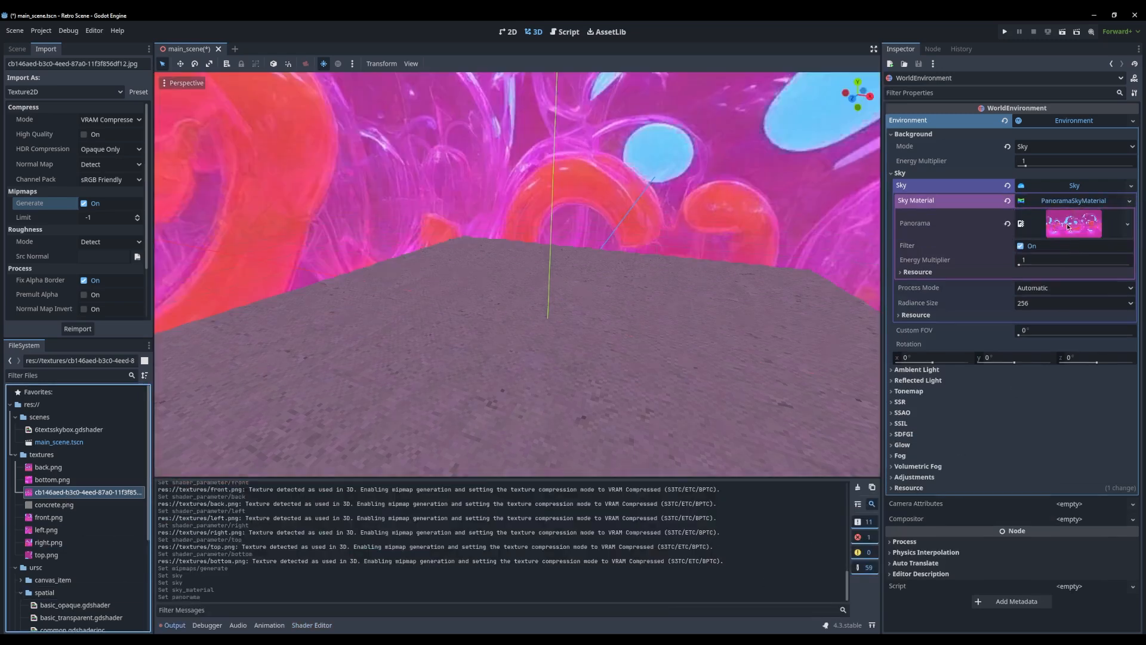
Examine the panorama sky and the ground plane from several directions, checking the MeshInstance3D along the way
{"action": "middle_click_drag", "start_coordinate": [519, 307], "coordinate": [755, 385]}
{"action": "scroll", "coordinate": [385, 360], "scroll_direction": "up", "scroll_amount": 1}
{"action": "scroll", "coordinate": [732, 394], "scroll_direction": "down", "scroll_amount": 1}
{"action": "right_click_drag", "start_coordinate": [756, 385], "coordinate": [724, 441]}
{"action": "key", "text": "s"}
{"action": "key", "text": "w"}
{"action": "left_click", "coordinate": [17, 48]}
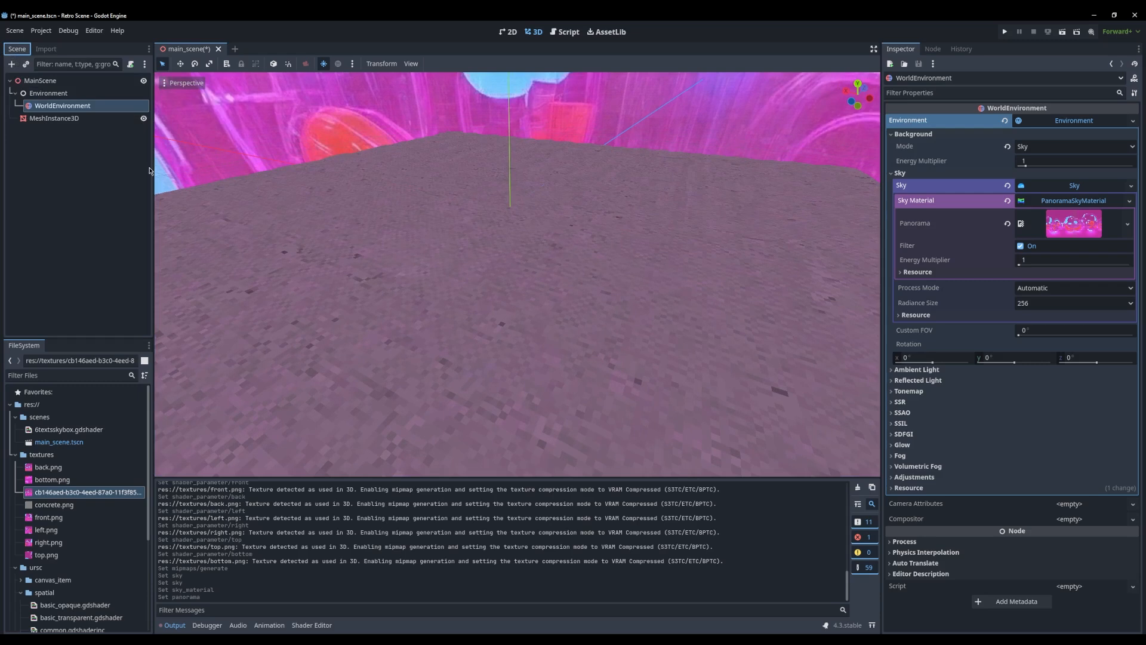
{"action": "double_click", "coordinate": [57, 119]}
{"action": "right_click_drag", "start_coordinate": [391, 185], "coordinate": [419, 176]}
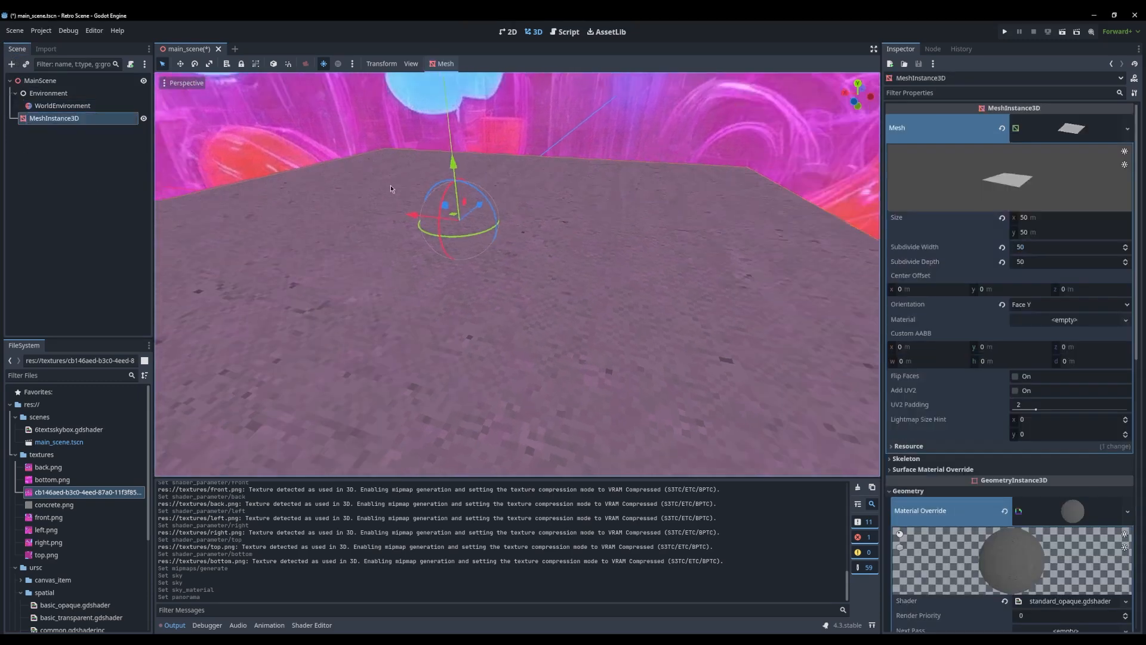
{"action": "left_click", "coordinate": [316, 228]}
{"action": "right_click_drag", "start_coordinate": [261, 226], "coordinate": [236, 194]}
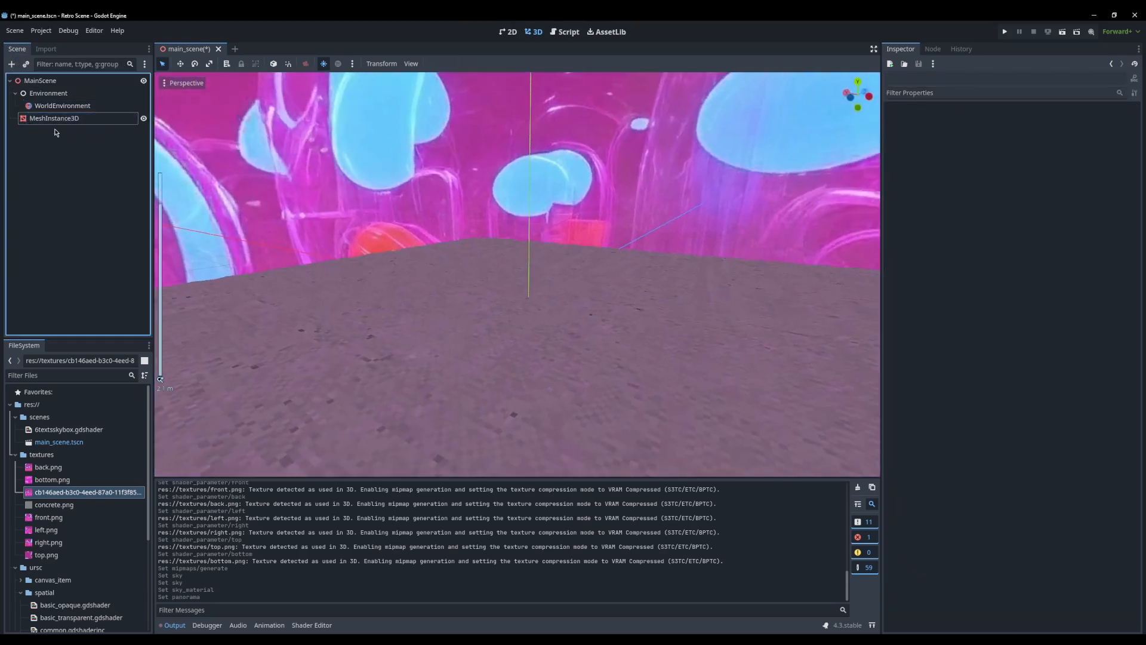
Add a CSGBox3D node as a child of MainScene
{"action": "left_click", "coordinate": [40, 80]}
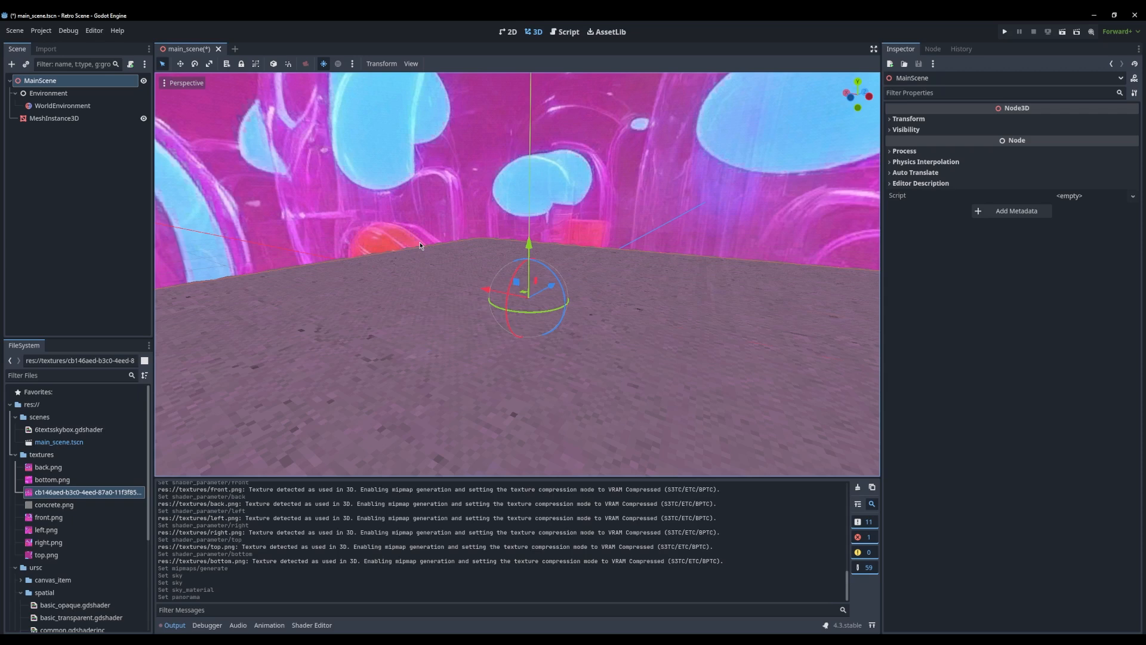
{"action": "key", "text": "ctrl+a"}
{"action": "type", "text": "csg"}
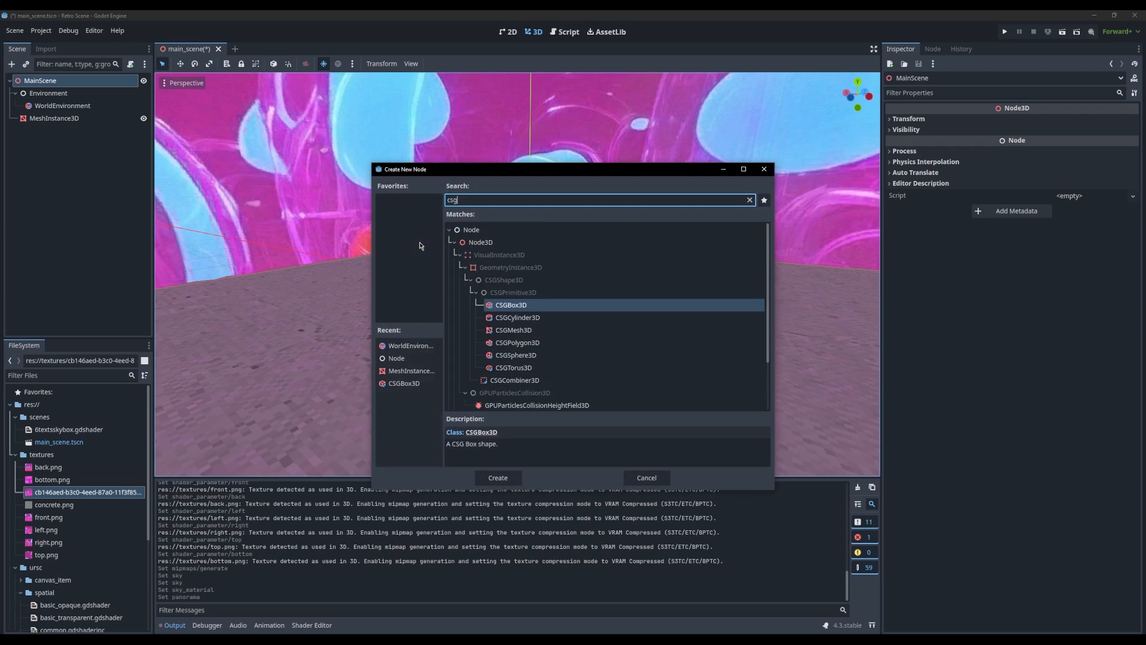
{"action": "key", "text": "Return"}
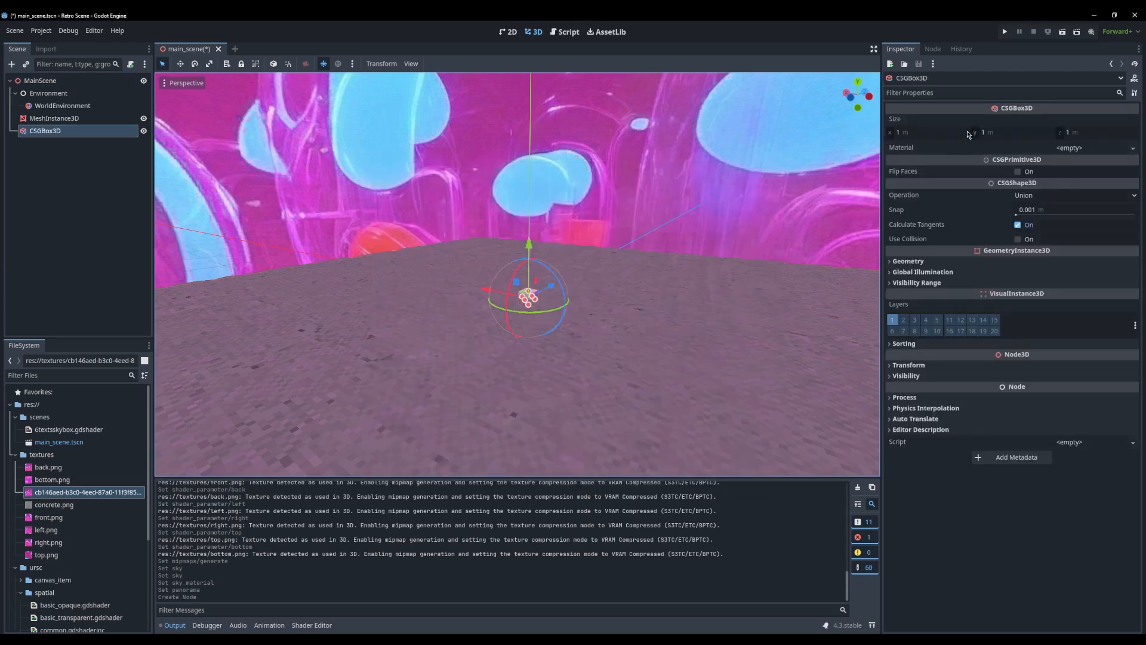
Set the CSGBox3D's size to x 50 m, y 3 m and z 50 m
{"action": "left_click", "coordinate": [948, 131]}
{"action": "type", "text": "5"}
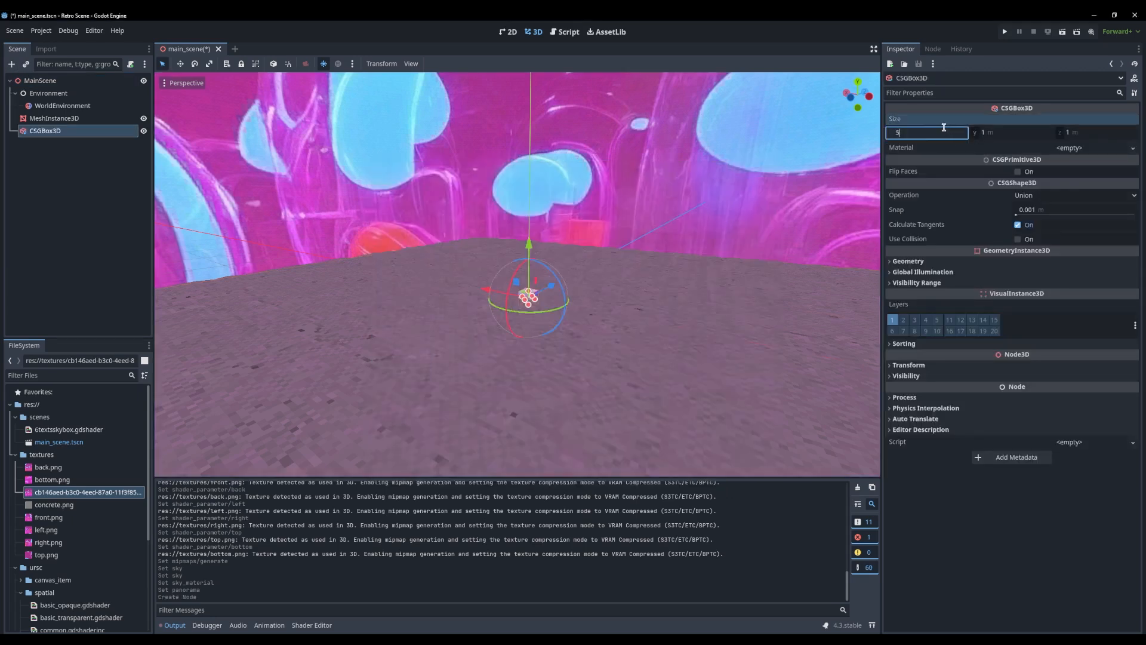
{"action": "type", "text": "0"}
{"action": "key", "text": "Tab"}
{"action": "type", "text": "50"}
{"action": "key", "text": "Tab"}
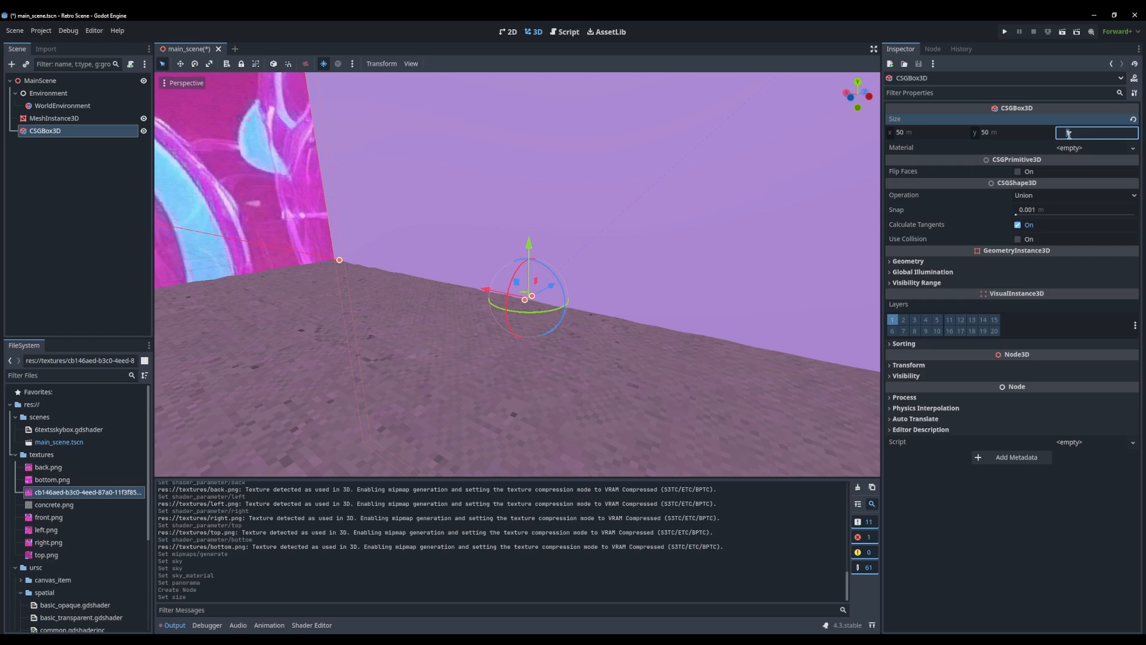
{"action": "left_click", "coordinate": [1009, 133]}
{"action": "type", "text": "3"}
{"action": "left_click", "coordinate": [1078, 135]}
{"action": "key", "text": "Return"}
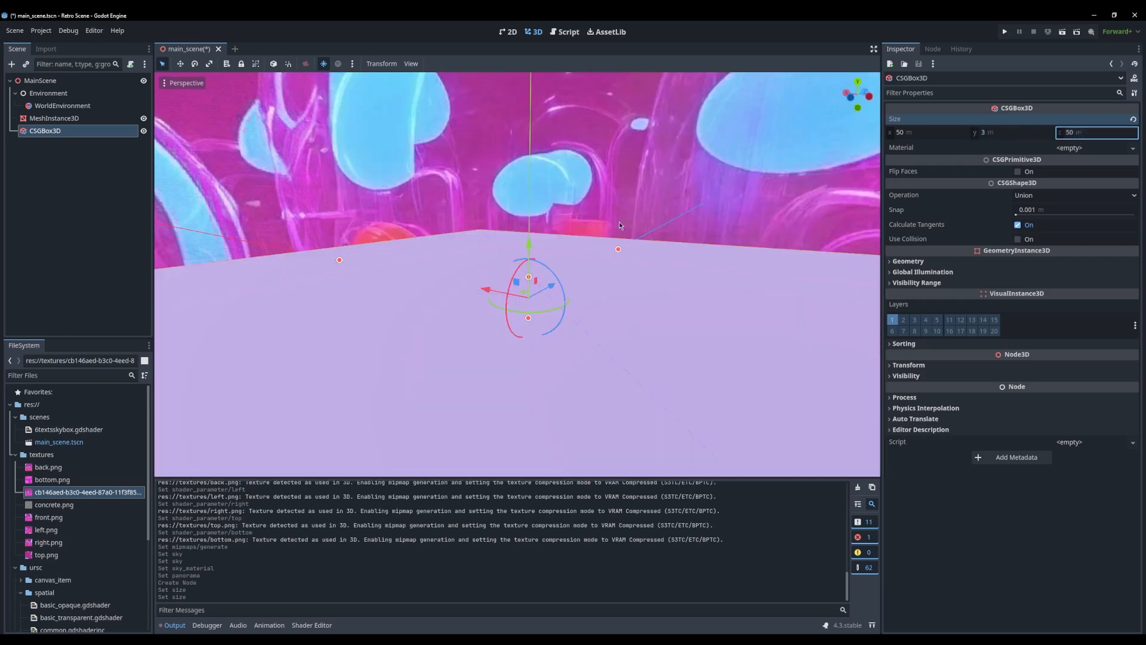
Set the CSGBox3D's height (size y) to 3.5 m
{"action": "middle_click_drag", "start_coordinate": [660, 441], "coordinate": [605, 404]}
{"action": "scroll", "coordinate": [605, 403], "scroll_direction": "up", "scroll_amount": 3}
{"action": "middle_click_drag", "start_coordinate": [523, 445], "coordinate": [489, 380], "text": "shift"}
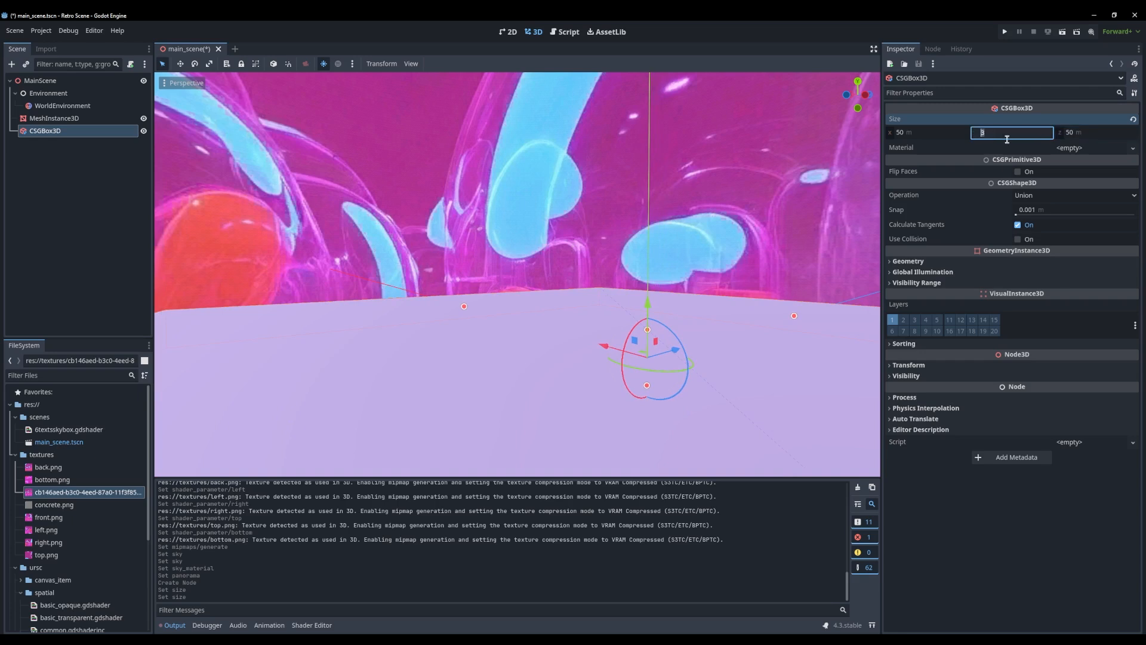
{"action": "type", "text": "3.5"}
{"action": "key", "text": "Return"}
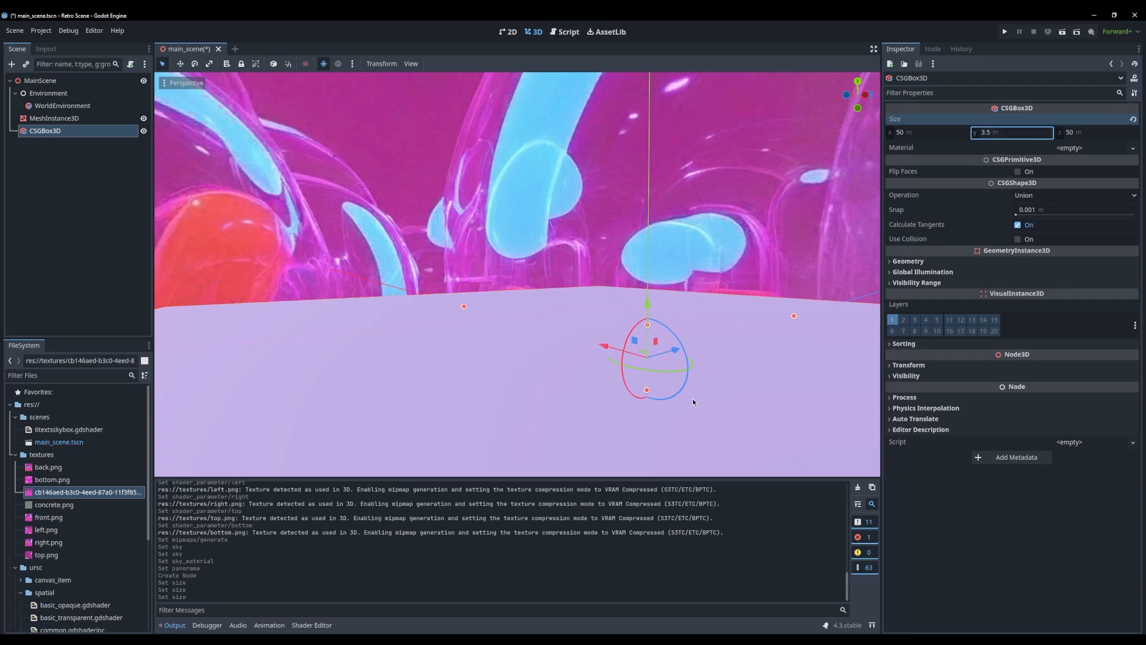
Focus on the CSGBox3D and examine the scene from inside it, looking across the ground plane in several directions
{"action": "scroll", "coordinate": [674, 400], "scroll_direction": "down", "scroll_amount": 3}
{"action": "left_click", "coordinate": [64, 144]}
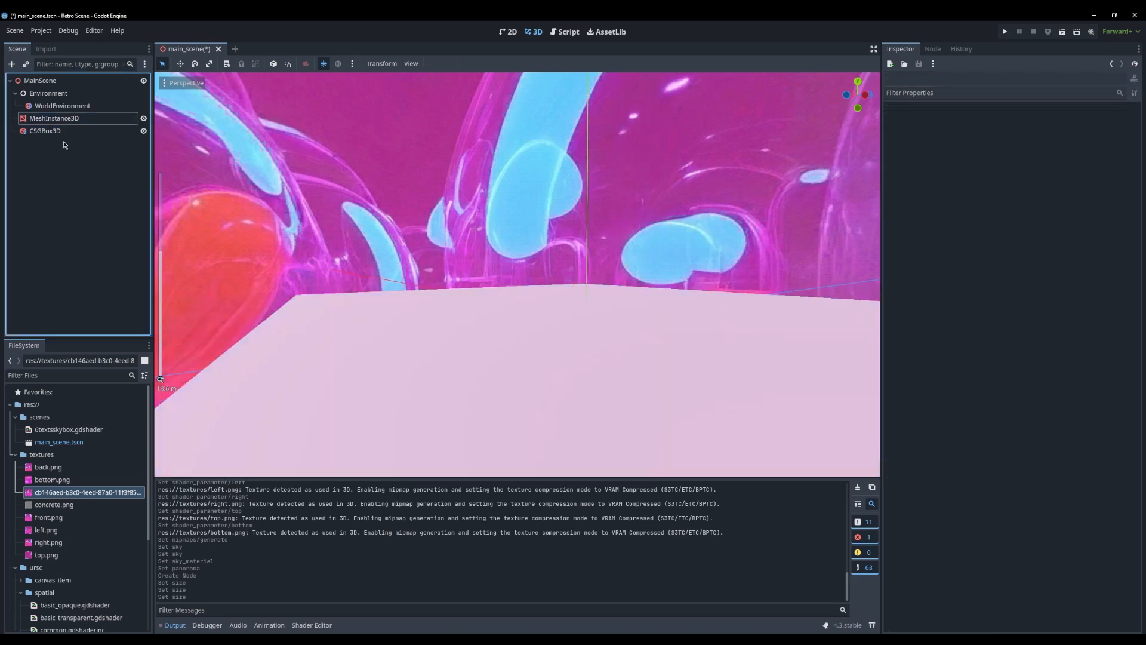
{"action": "left_click", "coordinate": [45, 130]}
{"action": "key", "text": "f"}
{"action": "scroll", "coordinate": [615, 326], "scroll_direction": "up", "scroll_amount": 10}
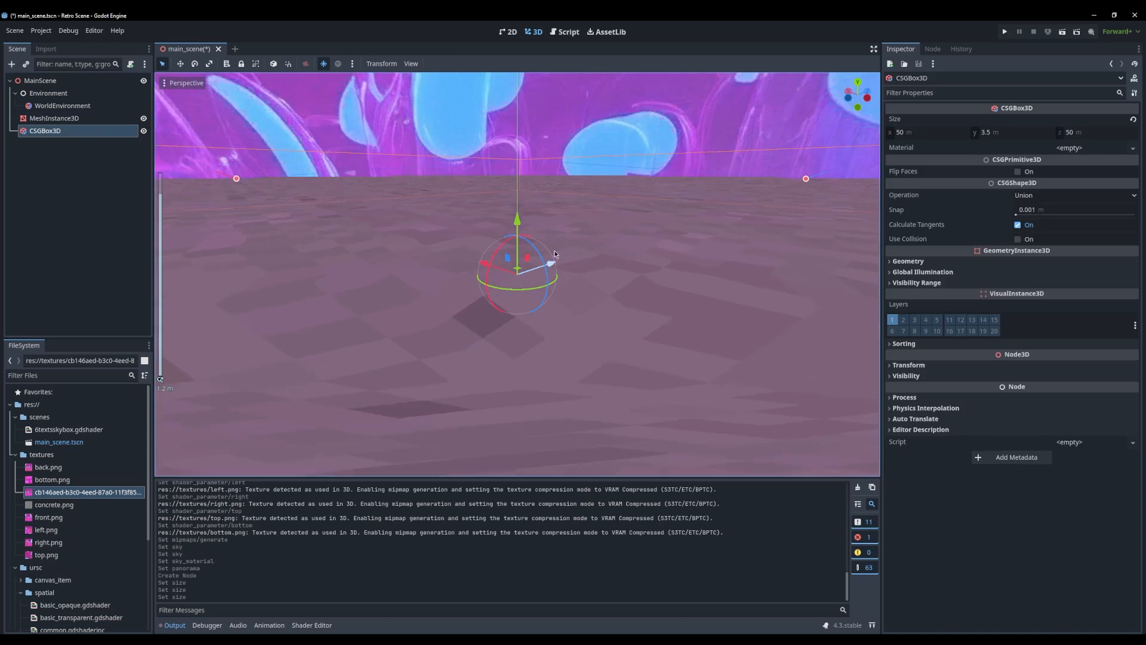
{"action": "middle_click_drag", "start_coordinate": [555, 252], "coordinate": [502, 227]}
{"action": "scroll", "coordinate": [537, 265], "scroll_direction": "down", "scroll_amount": 20}
{"action": "scroll", "coordinate": [538, 265], "scroll_direction": "up", "scroll_amount": 7}
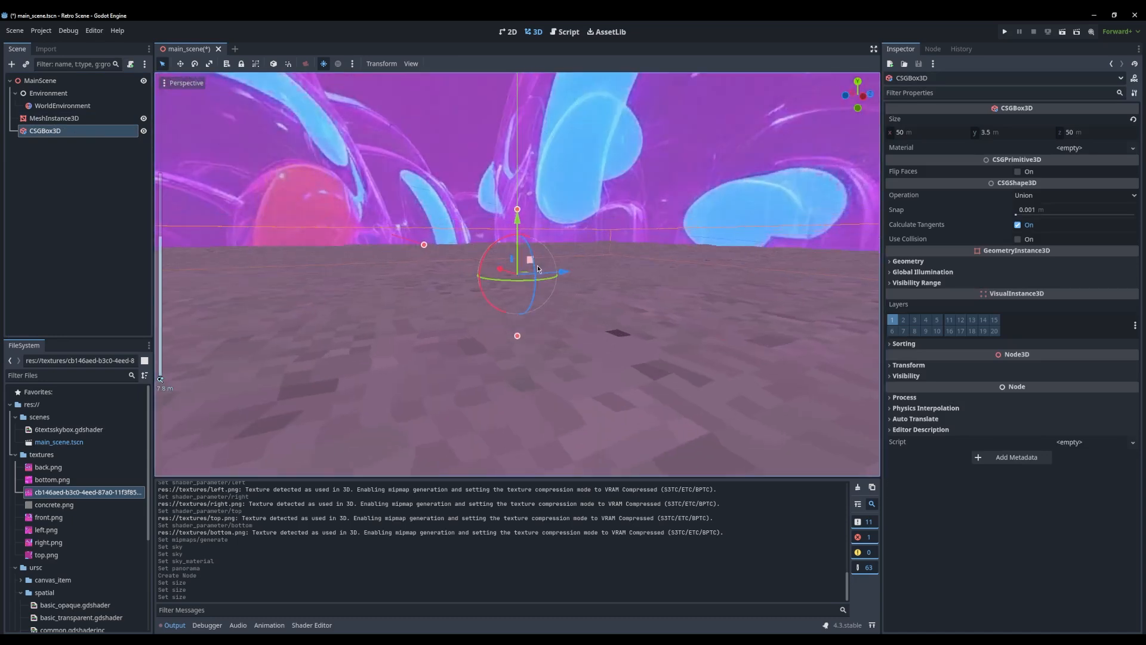
{"action": "scroll", "coordinate": [538, 265], "scroll_direction": "up", "scroll_amount": 4}
{"action": "middle_click_drag", "start_coordinate": [538, 265], "coordinate": [782, 262]}
{"action": "scroll", "coordinate": [586, 264], "scroll_direction": "up", "scroll_amount": 20}
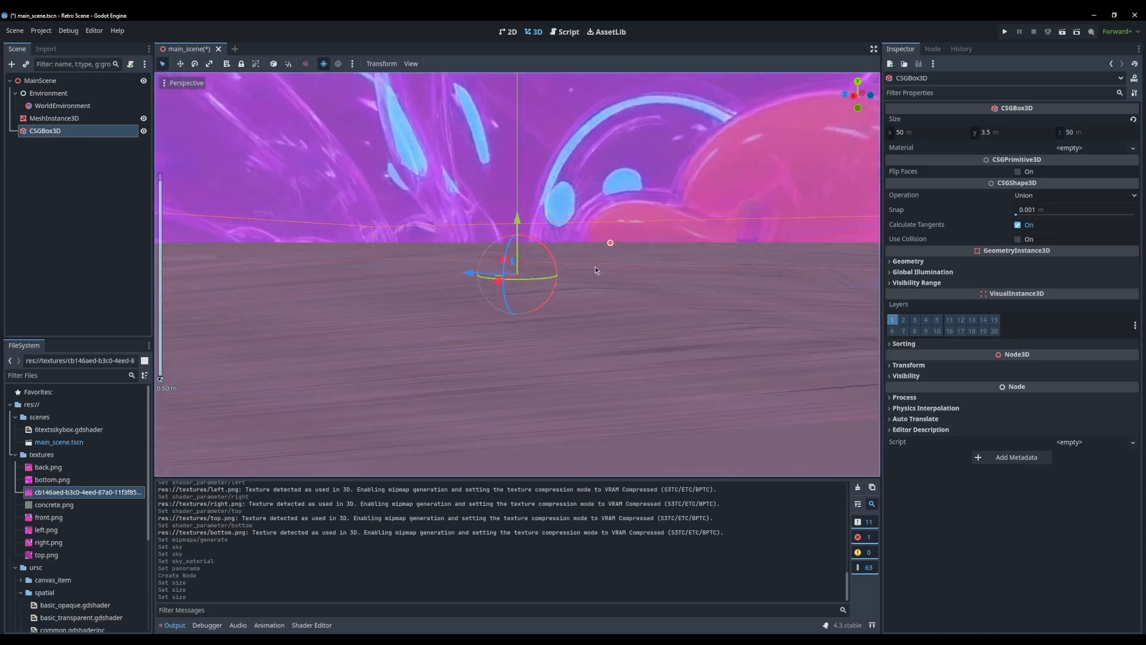
{"action": "scroll", "coordinate": [597, 267], "scroll_direction": "down", "scroll_amount": 20}
{"action": "middle_click_drag", "start_coordinate": [598, 268], "coordinate": [520, 128], "text": "shift"}
{"action": "scroll", "coordinate": [579, 312], "scroll_direction": "up", "scroll_amount": 2}
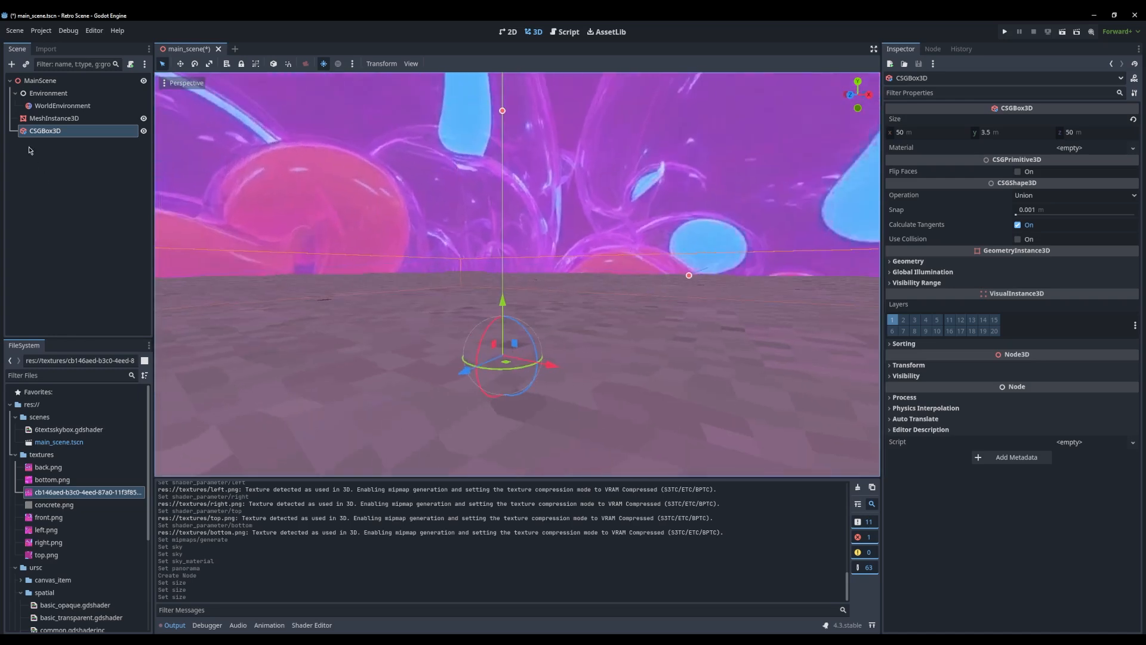
Turn on Flip Faces for the CSGBox3D and look around its interior walls and ceiling
{"action": "left_click", "coordinate": [52, 134]}
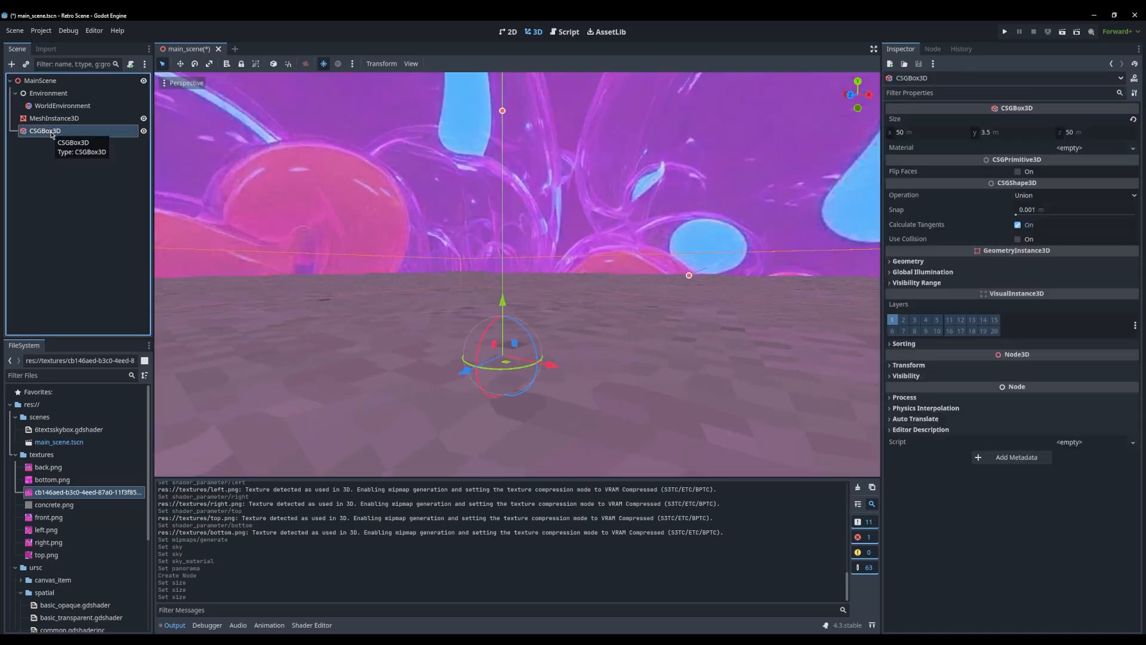
{"action": "left_click", "coordinate": [1018, 172]}
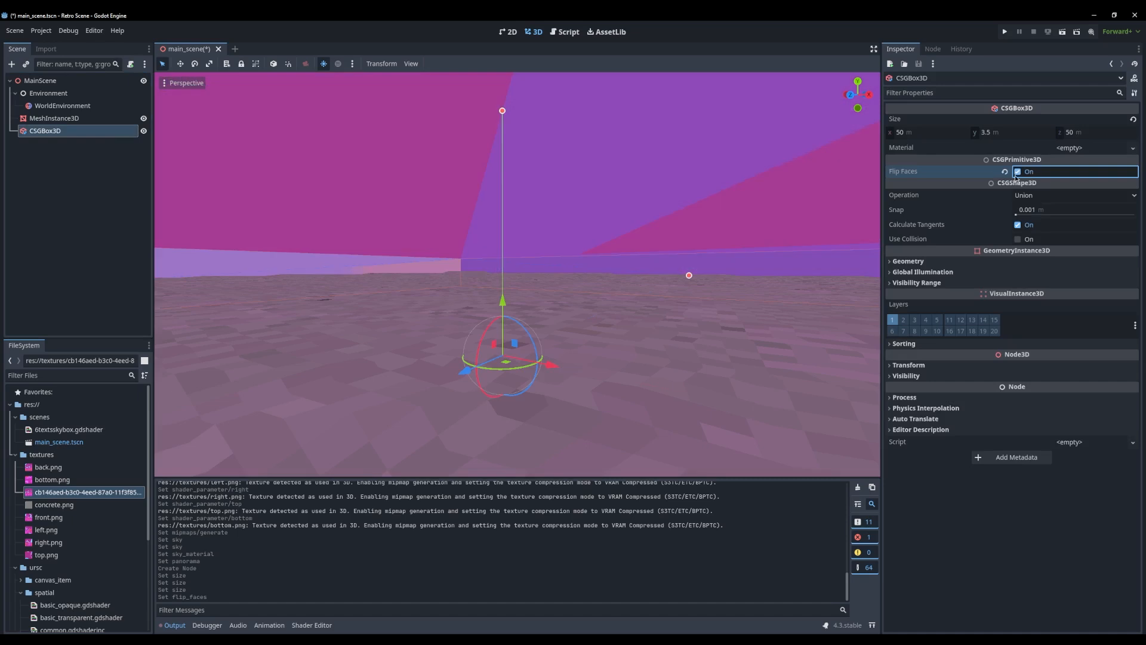
{"action": "middle_click_drag", "start_coordinate": [705, 206], "coordinate": [434, 221]}
{"action": "left_click", "coordinate": [1073, 149]}
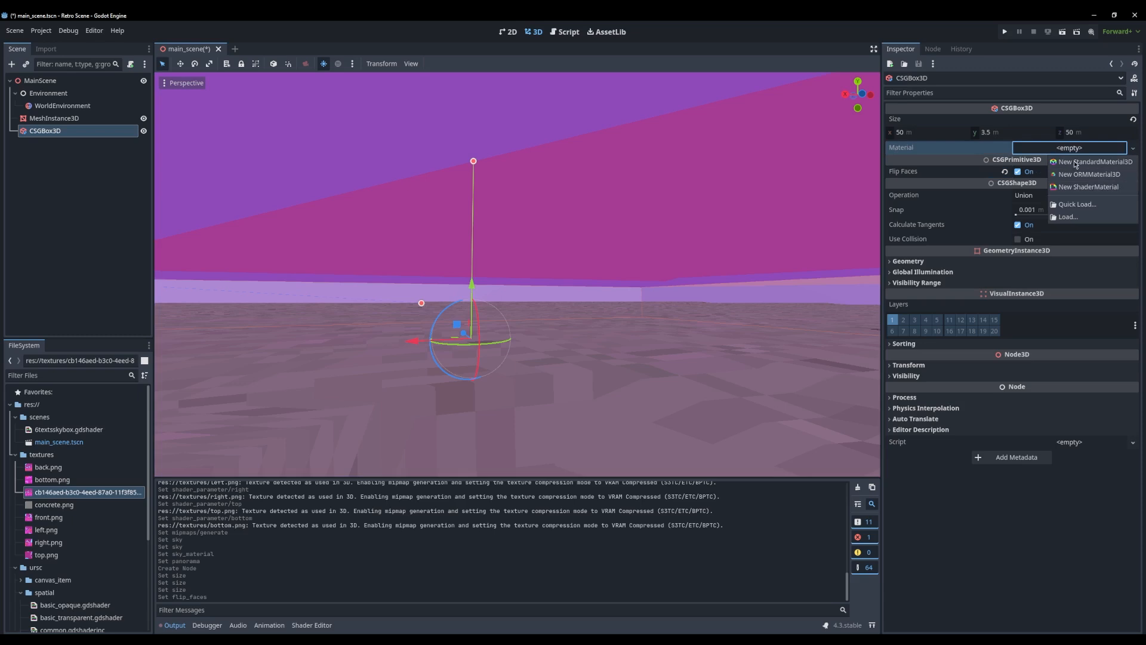
{"action": "left_click", "coordinate": [1083, 153]}
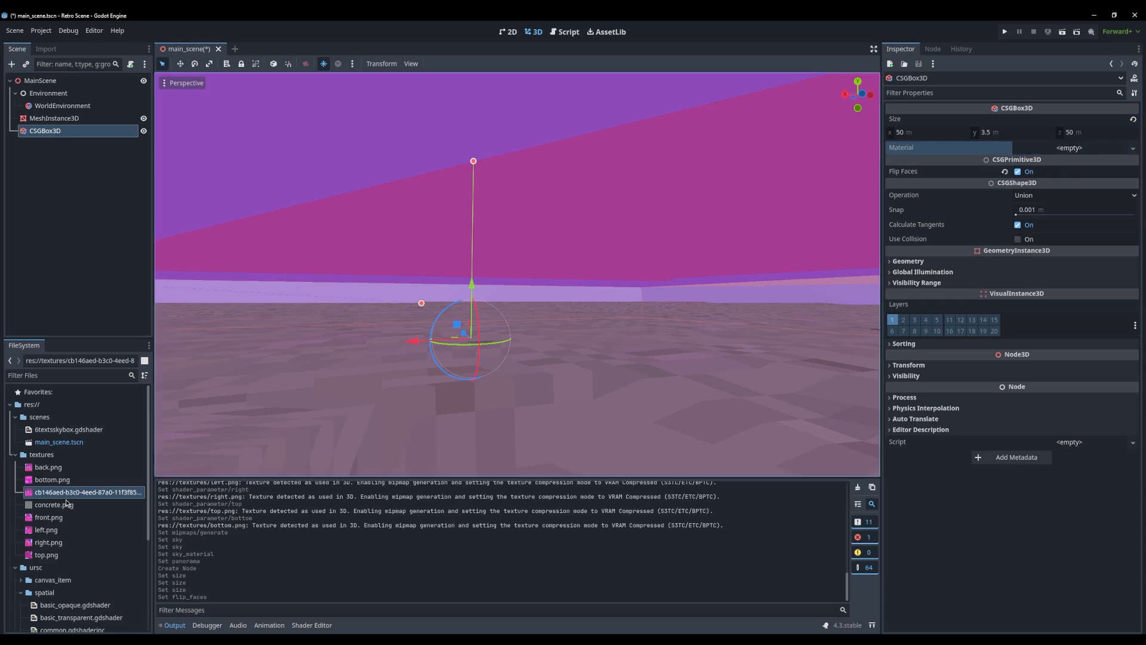
{"action": "scroll", "coordinate": [75, 471], "scroll_direction": "down", "scroll_amount": 5}
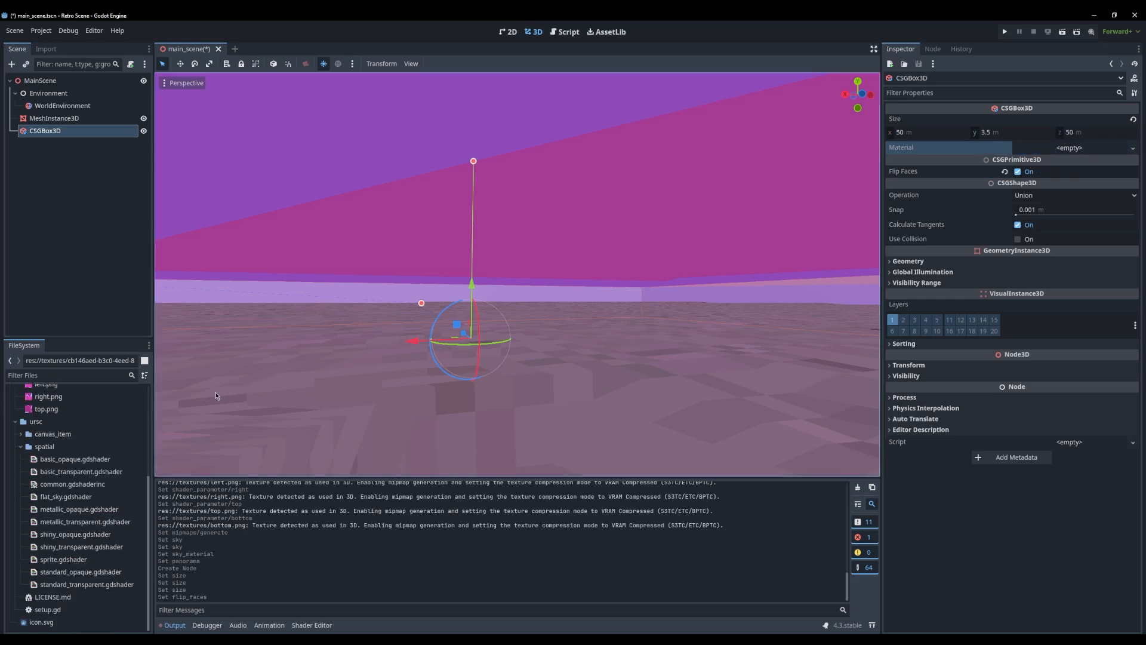
Select the ground plane MeshInstance3D to view its material override and look around the room's interior
{"action": "middle_click_drag", "start_coordinate": [319, 349], "coordinate": [379, 370]}
{"action": "left_click", "coordinate": [590, 364]}
{"action": "left_click", "coordinate": [590, 364]}
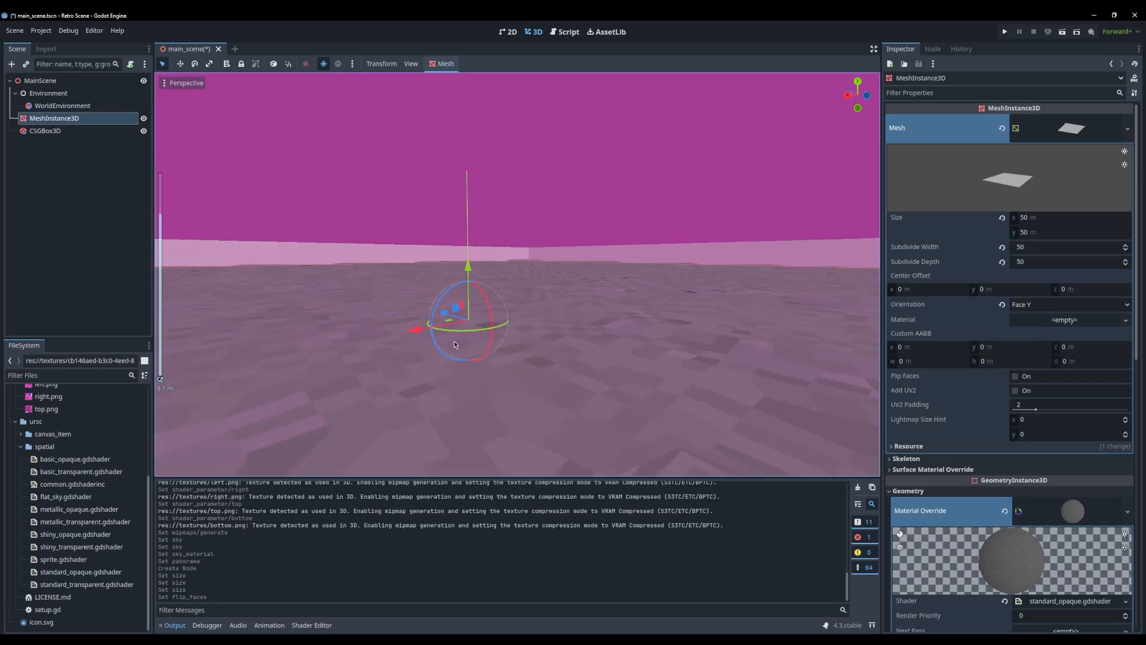
{"action": "right_click_drag", "start_coordinate": [454, 340], "coordinate": [418, 311]}
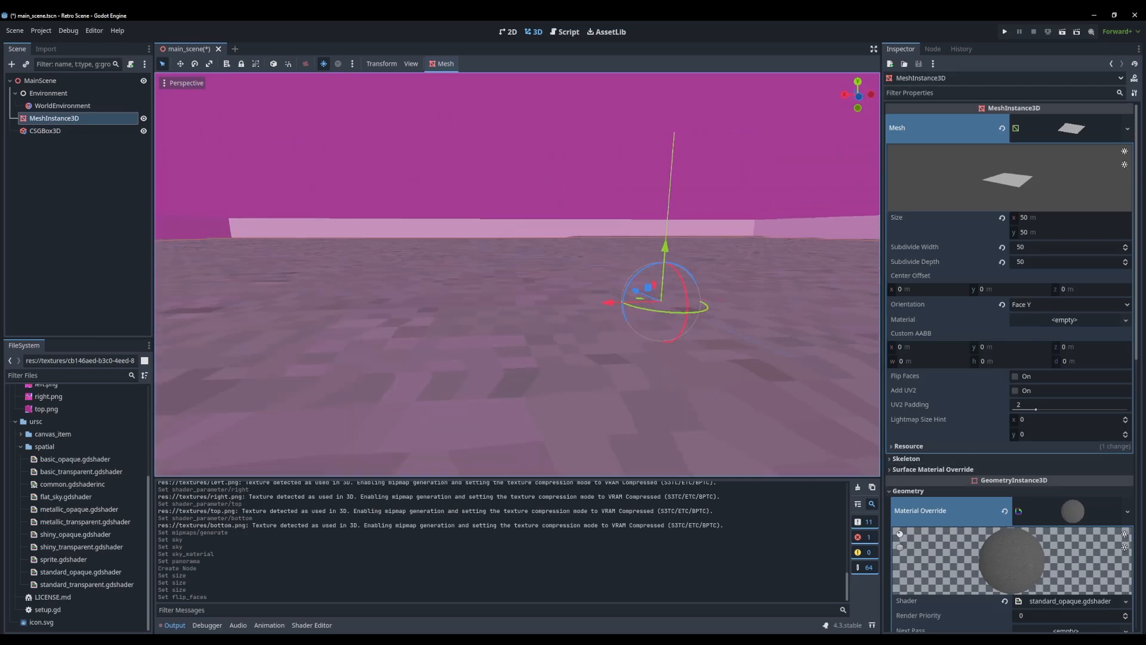
Save the ground plane's material override as a resource file named concrete_ps1.tres in the project root
{"action": "right_click", "coordinate": [1072, 512]}
{"action": "left_click", "coordinate": [1081, 614]}
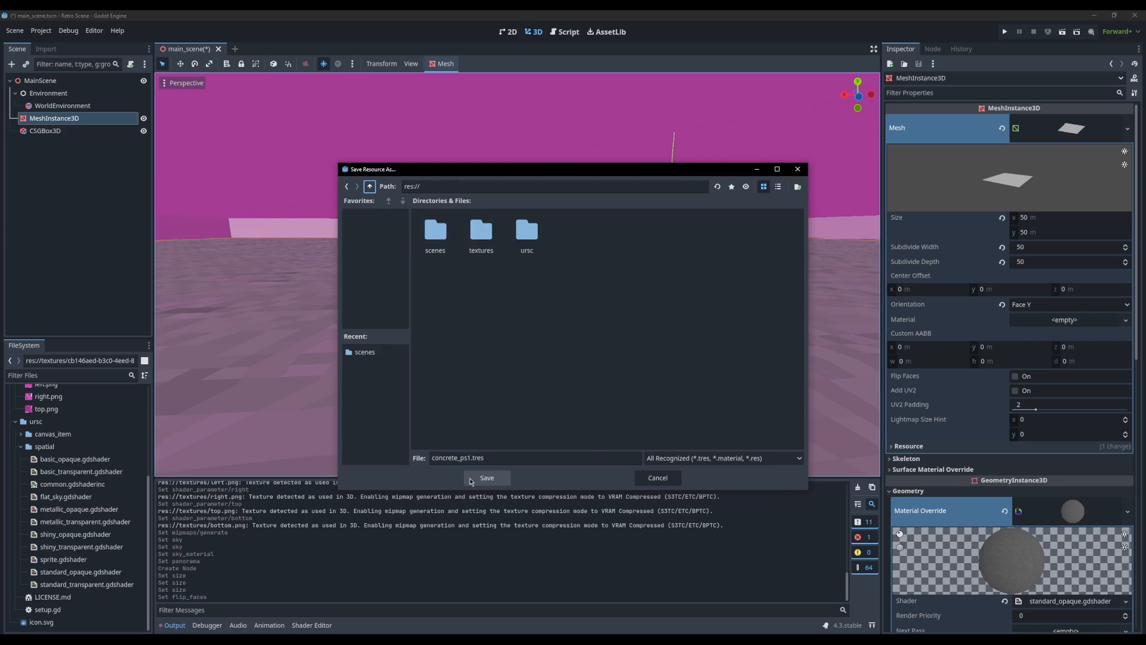
{"action": "left_click", "coordinate": [471, 479]}
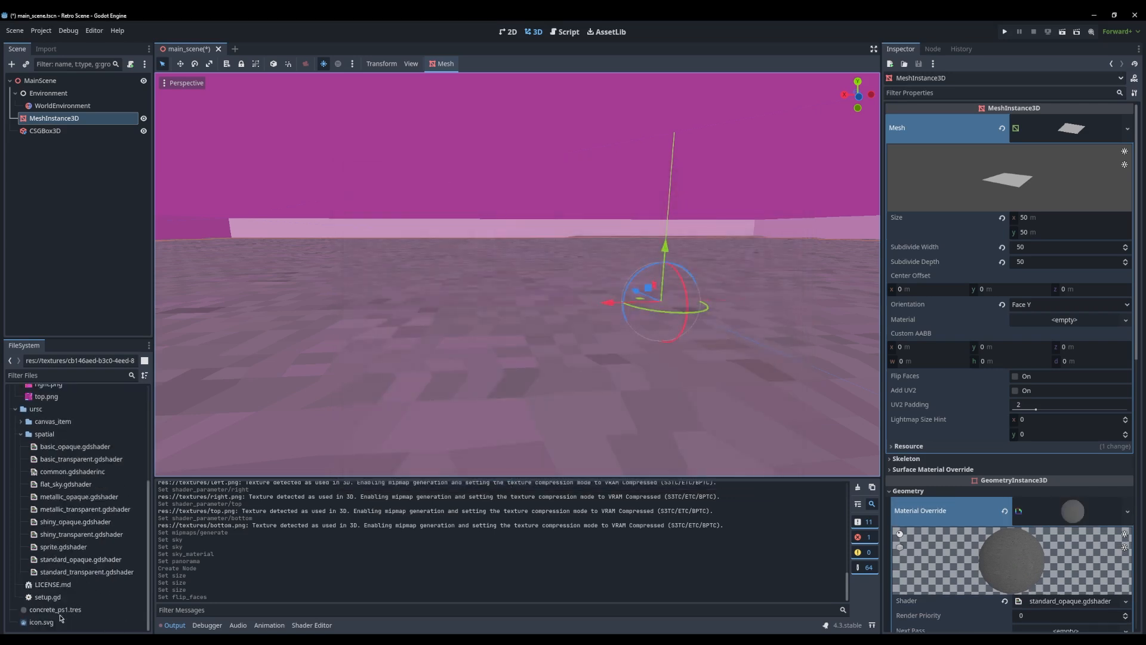
Try applying the concrete_ps1.tres material to the CSGBox3D as its material override and inspect the box's properties
{"action": "mouse_move", "coordinate": [490, 366]}
{"action": "middle_mouse_down"}
{"action": "mouse_move", "coordinate": [565, 316]}
{"action": "mouse_move", "coordinate": [549, 358]}
{"action": "mouse_move", "coordinate": [571, 333]}
{"action": "mouse_move", "coordinate": [558, 314]}
{"action": "mouse_move", "coordinate": [475, 360]}
{"action": "middle_mouse_up"}
{"action": "left_click", "coordinate": [497, 320]}
{"action": "left_click", "coordinate": [54, 118]}
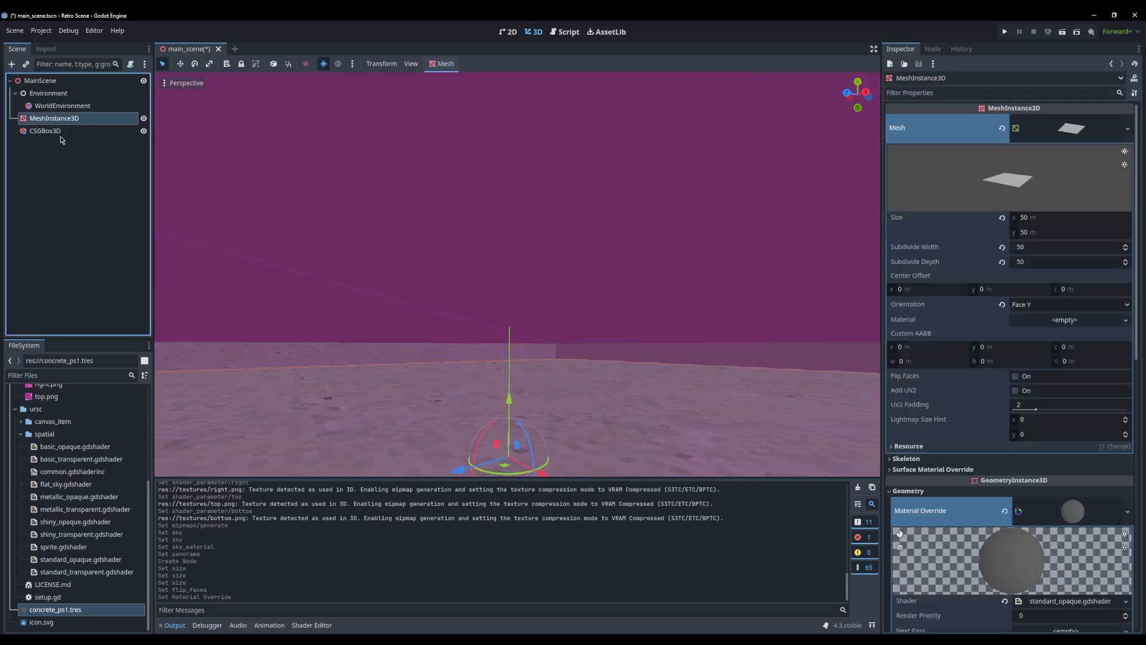
{"action": "left_click", "coordinate": [48, 131]}
{"action": "left_click", "coordinate": [43, 146]}
{"action": "left_click", "coordinate": [61, 131]}
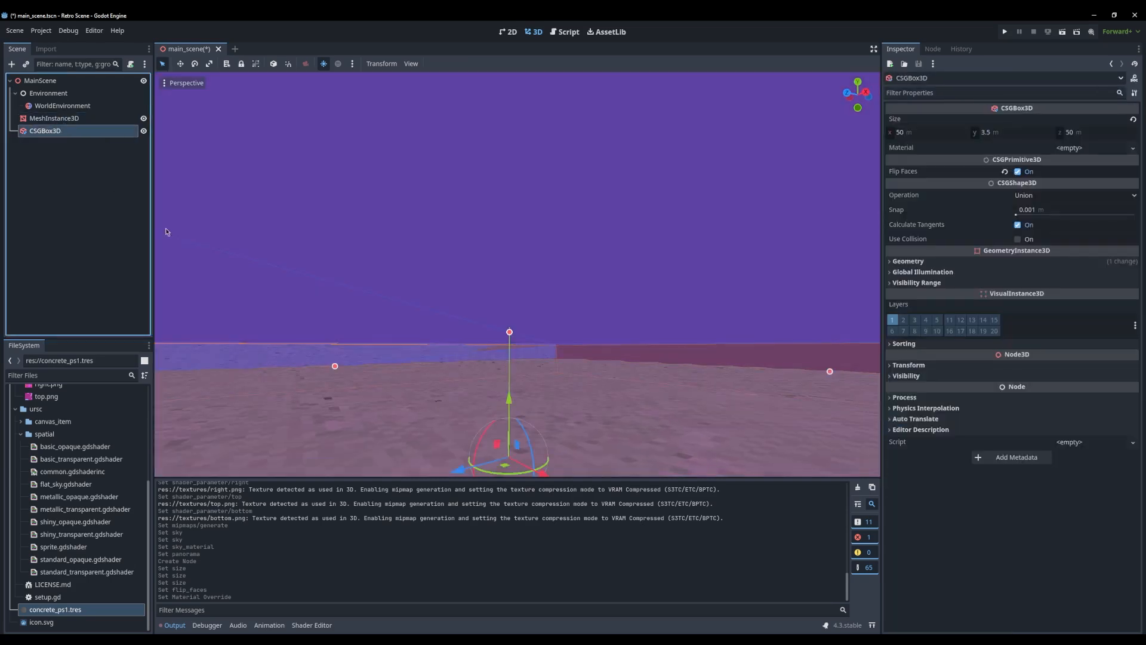
Examine the CSGBox3D's walls and ceiling from inside the room with the concrete material applied
{"action": "middle_click_drag", "start_coordinate": [425, 343], "coordinate": [573, 280]}
{"action": "left_click", "coordinate": [496, 362]}
{"action": "scroll", "coordinate": [515, 342], "scroll_direction": "down", "scroll_amount": 5}
{"action": "scroll", "coordinate": [513, 360], "scroll_direction": "up", "scroll_amount": 5}
{"action": "key", "text": "w"}
{"action": "right_click_drag", "start_coordinate": [573, 281], "coordinate": [24, 303]}
{"action": "key", "text": "w"}
Undo the concrete material override on the CSGBox3D and check the walls
{"action": "key", "text": "w"}
{"action": "right_click_drag", "start_coordinate": [518, 275], "coordinate": [717, 275]}
{"action": "right_click_drag", "start_coordinate": [461, 324], "coordinate": [717, 324]}
{"action": "key", "text": "ctrl+z"}
{"action": "key", "text": "w"}
{"action": "right_click_drag", "start_coordinate": [460, 324], "coordinate": [364, 302]}
{"action": "left_click", "coordinate": [454, 320]}
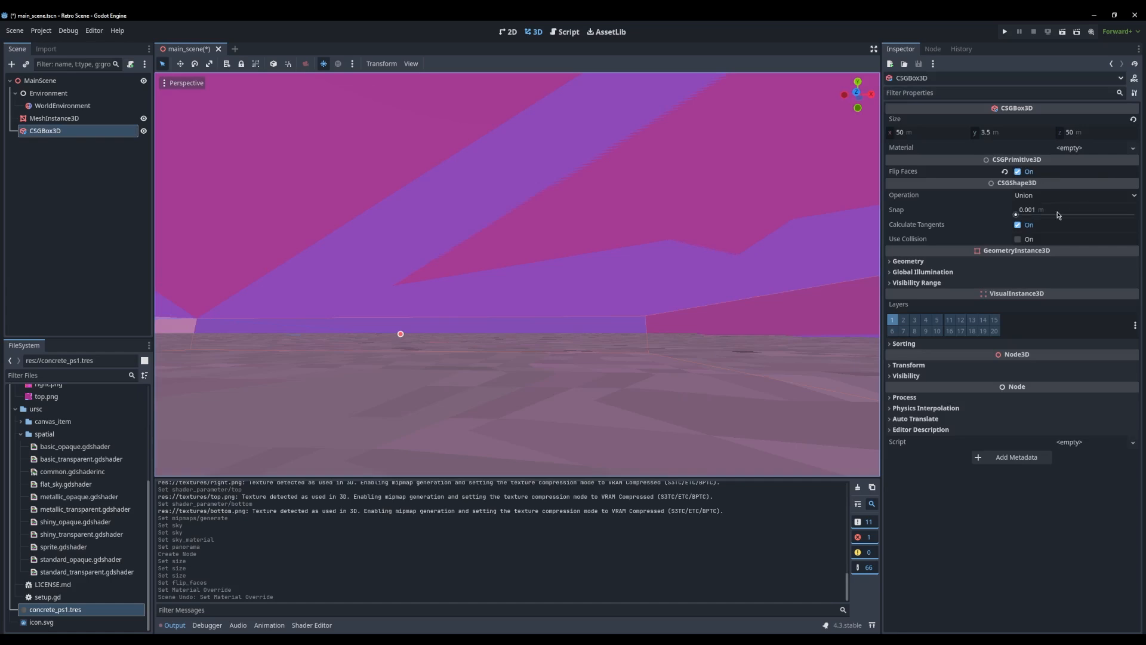
Give the CSGBox3D a new StandardMaterial3D as its material override and set its albedo color to 222222
{"action": "left_click", "coordinate": [908, 261]}
{"action": "left_click", "coordinate": [1060, 274]}
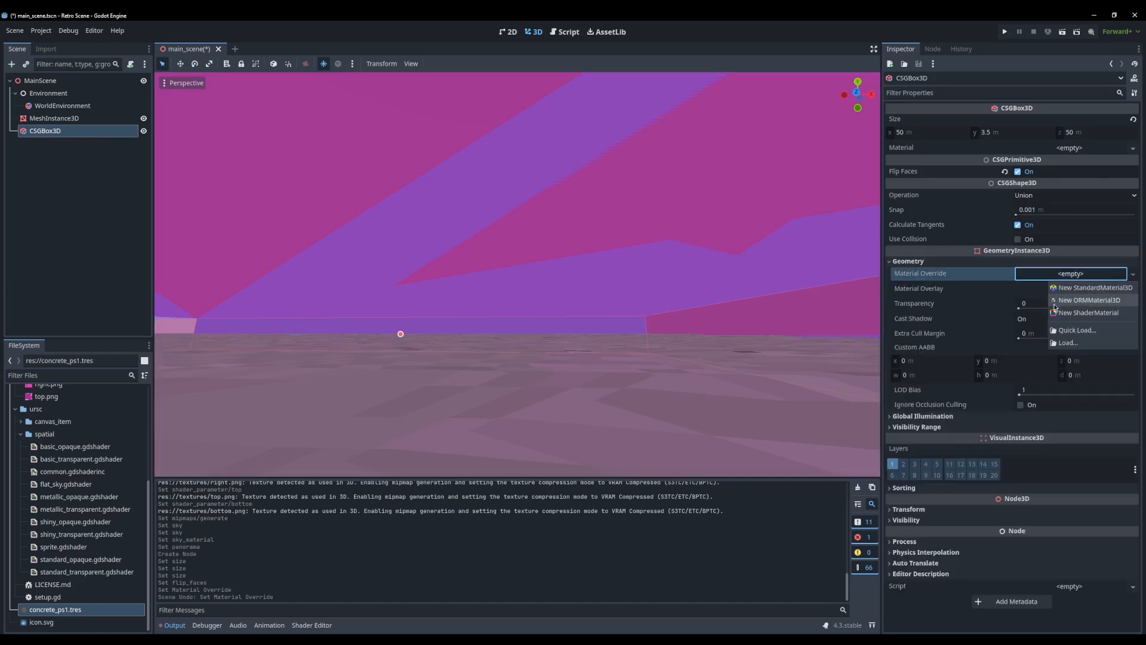
{"action": "left_click", "coordinate": [1088, 291]}
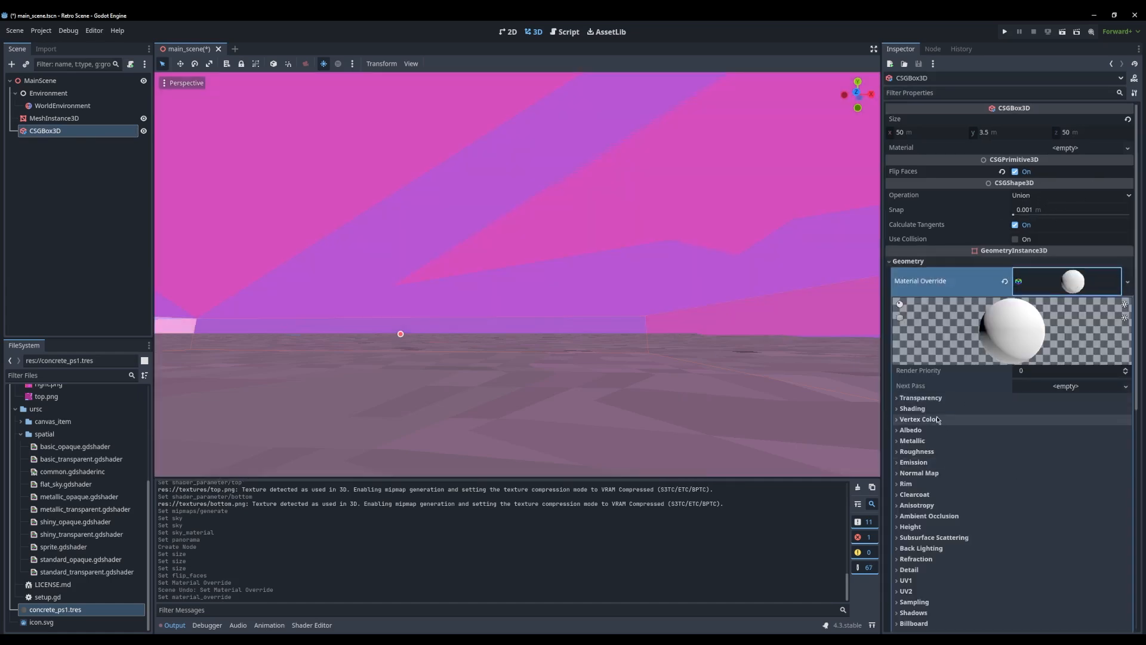
{"action": "left_click", "coordinate": [912, 430]}
{"action": "left_click", "coordinate": [1090, 447]}
{"action": "mouse_move", "coordinate": [1136, 266]}
{"action": "left_mouse_down"}
{"action": "mouse_move", "coordinate": [1138, 296]}
{"action": "mouse_move", "coordinate": [1138, 251]}
{"action": "mouse_move", "coordinate": [1137, 283]}
{"action": "left_mouse_up"}
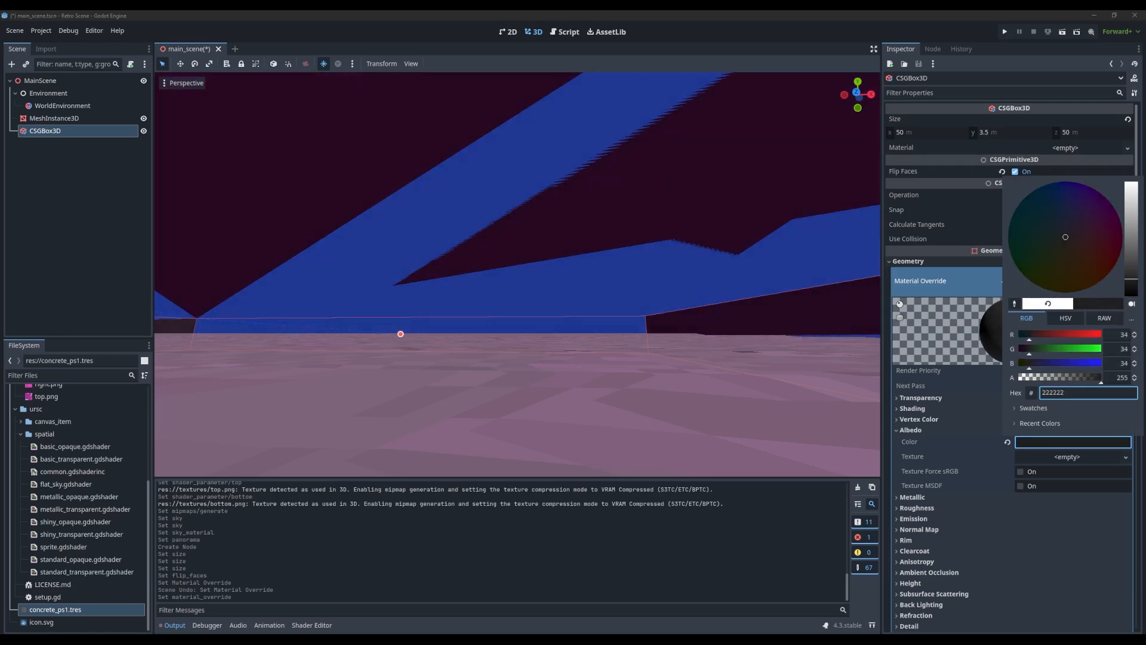
{"action": "left_click", "coordinate": [698, 273]}
{"action": "left_click", "coordinate": [699, 273]}
Look around the room's recolored walls and ground, and select the MainScene root node
{"action": "middle_click_drag", "start_coordinate": [699, 273], "coordinate": [798, 328]}
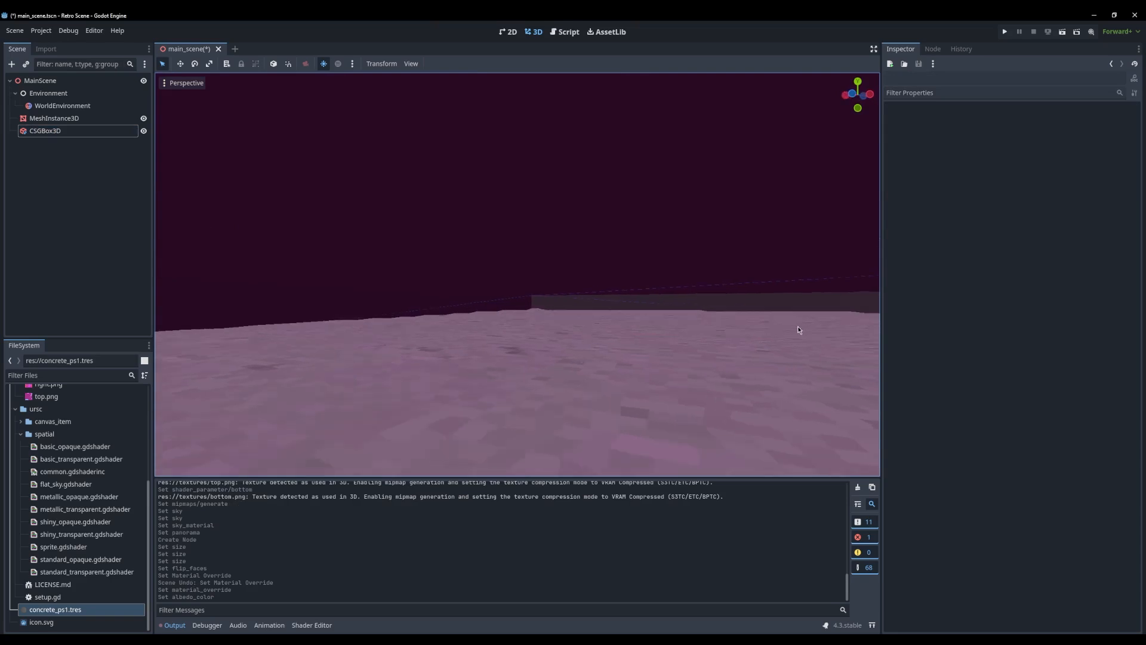
{"action": "scroll", "coordinate": [686, 383], "scroll_direction": "down", "scroll_amount": 4}
{"action": "middle_click_drag", "start_coordinate": [686, 384], "coordinate": [400, 382]}
{"action": "left_click", "coordinate": [82, 161]}
{"action": "left_click", "coordinate": [47, 83]}
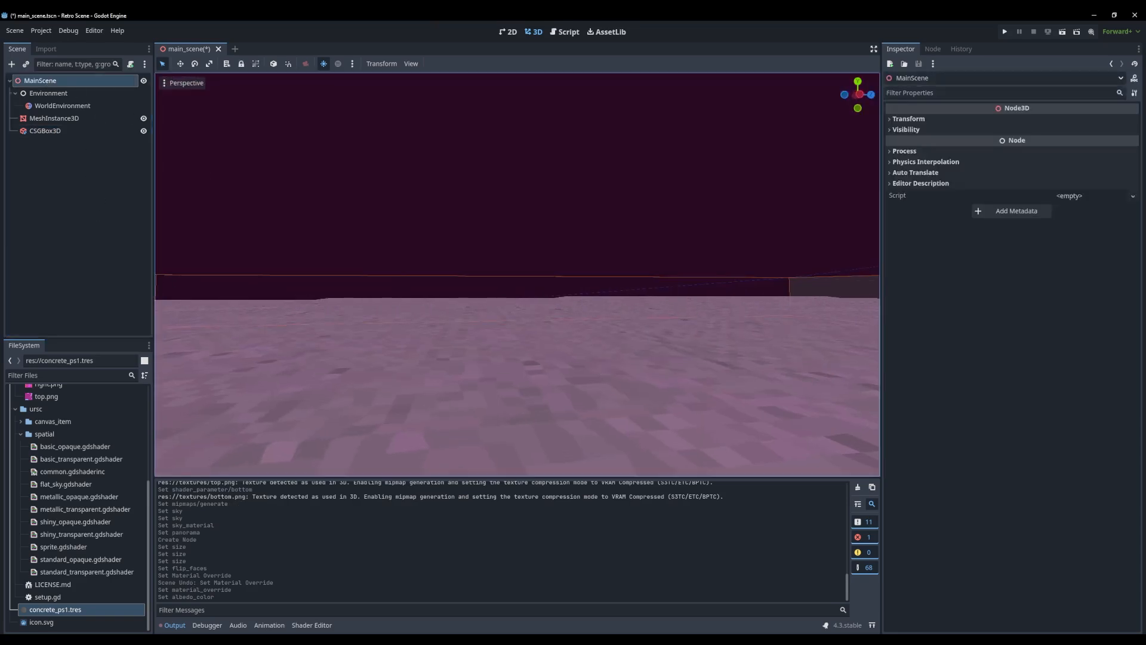
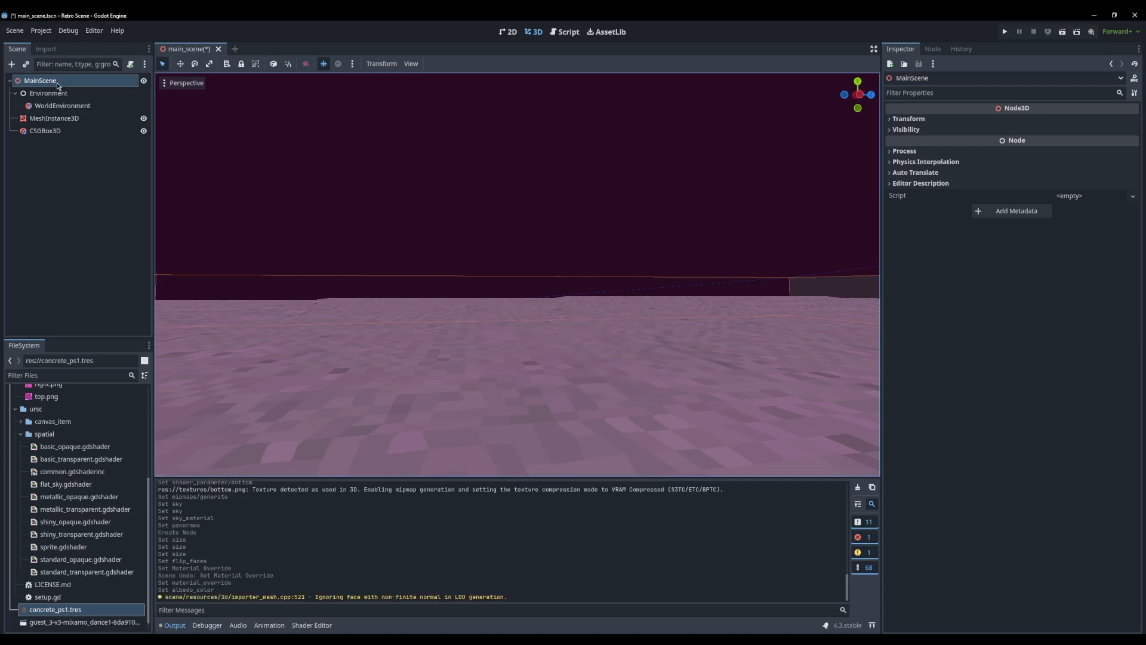
Instantiate the guest_3-v3-mixamo_dance1 character scene under MainScene and frame it in the viewport
{"action": "scroll", "coordinate": [59, 605], "scroll_direction": "down", "scroll_amount": 1}
{"action": "left_click", "coordinate": [67, 588]}
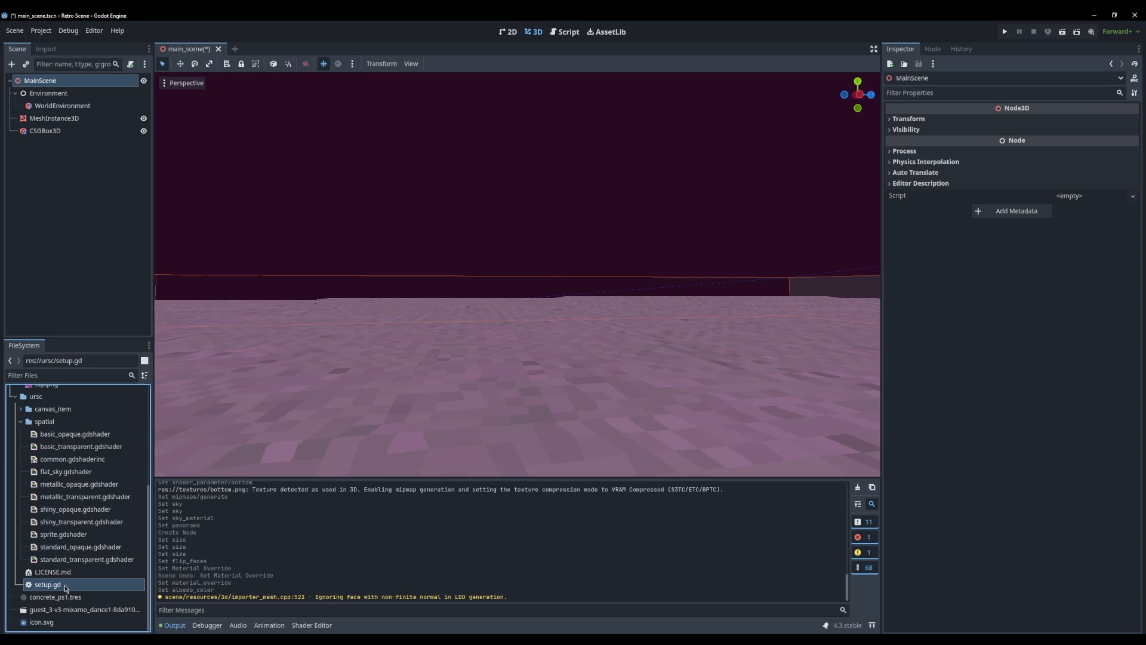
{"action": "left_click_drag", "start_coordinate": [122, 382], "coordinate": [67, 86]}
{"action": "key", "text": "f"}
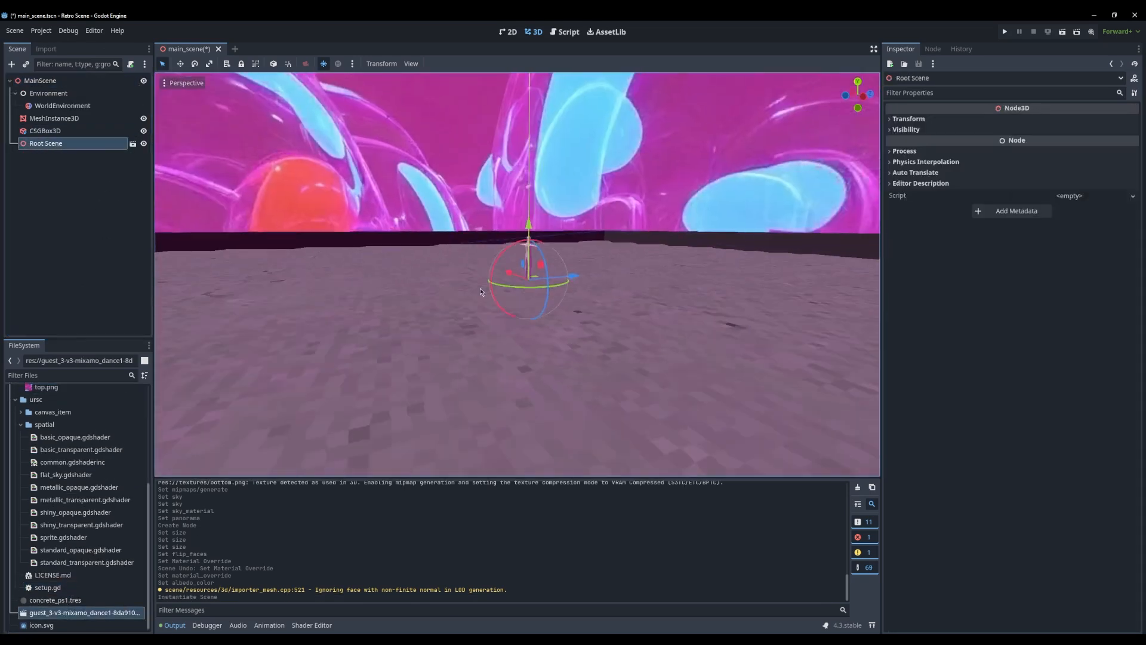
{"action": "scroll", "coordinate": [571, 295], "scroll_direction": "up", "scroll_amount": 5}
{"action": "middle_click_drag", "start_coordinate": [571, 299], "coordinate": [637, 260]}
{"action": "scroll", "coordinate": [549, 310], "scroll_direction": "down", "scroll_amount": 15}
{"action": "scroll", "coordinate": [637, 259], "scroll_direction": "up", "scroll_amount": 10}
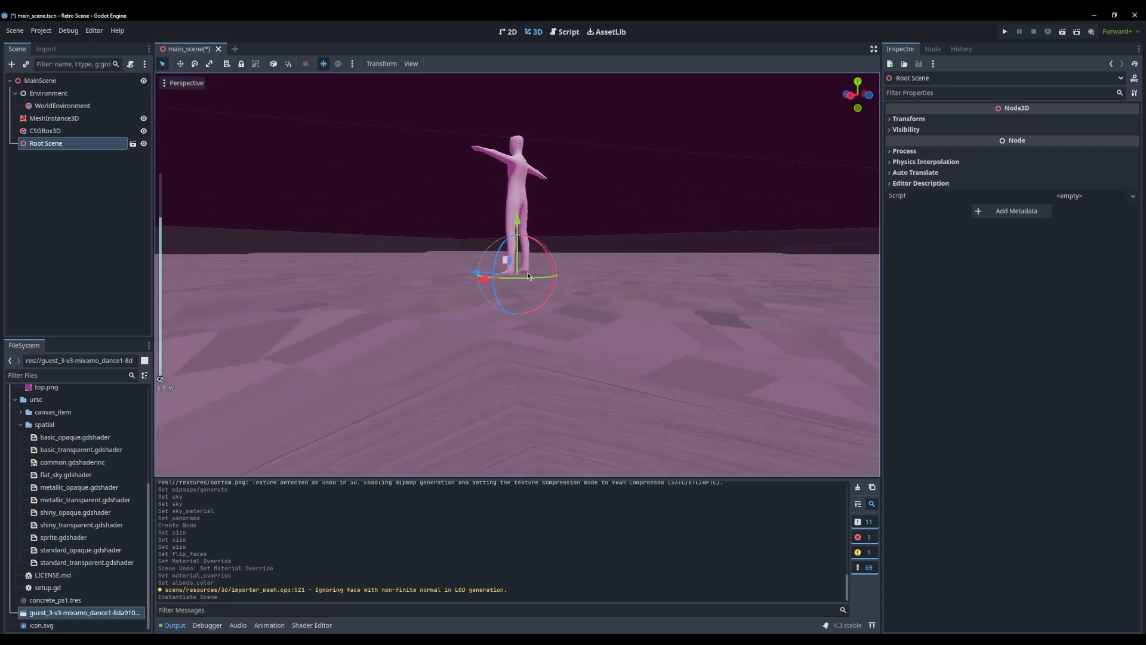
{"action": "middle_click_drag", "start_coordinate": [457, 184], "coordinate": [569, 216]}
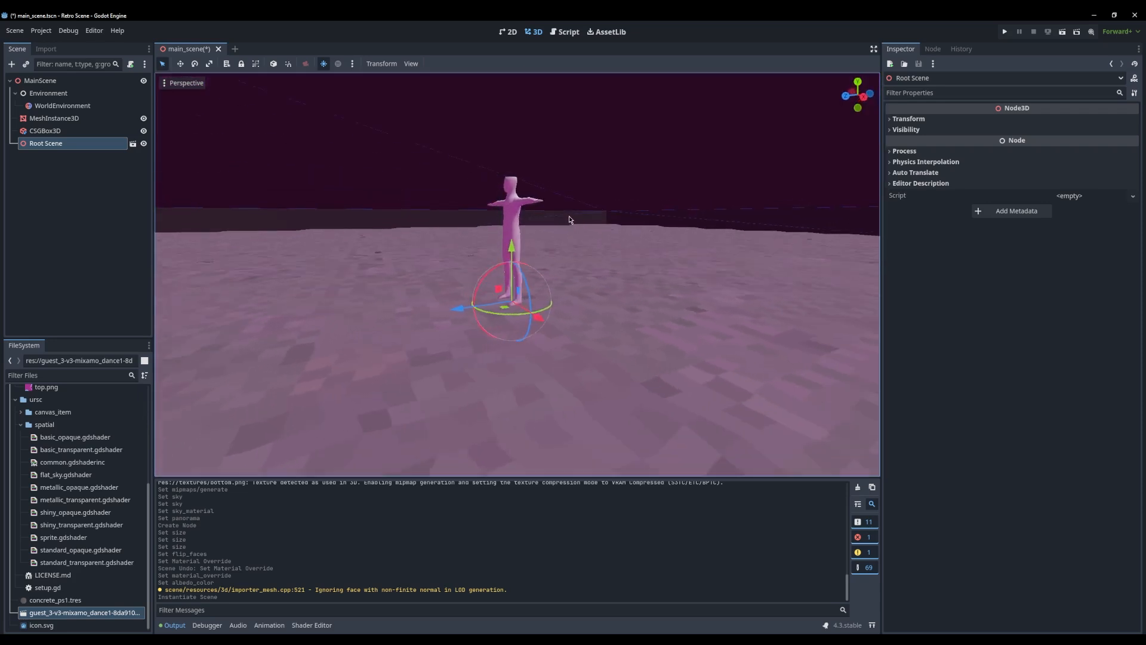
Move the CSGBox3D room up 1.7 m along the Y axis and deselect it
{"action": "left_click", "coordinate": [656, 236]}
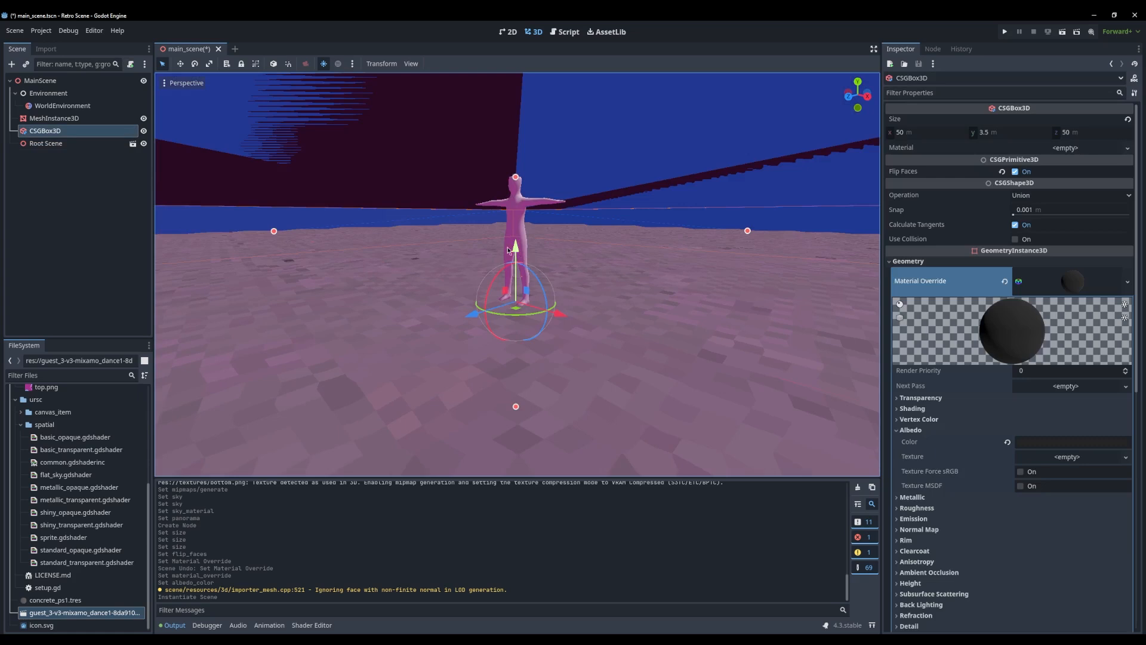
{"action": "left_click_drag", "start_coordinate": [509, 250], "coordinate": [516, 121]}
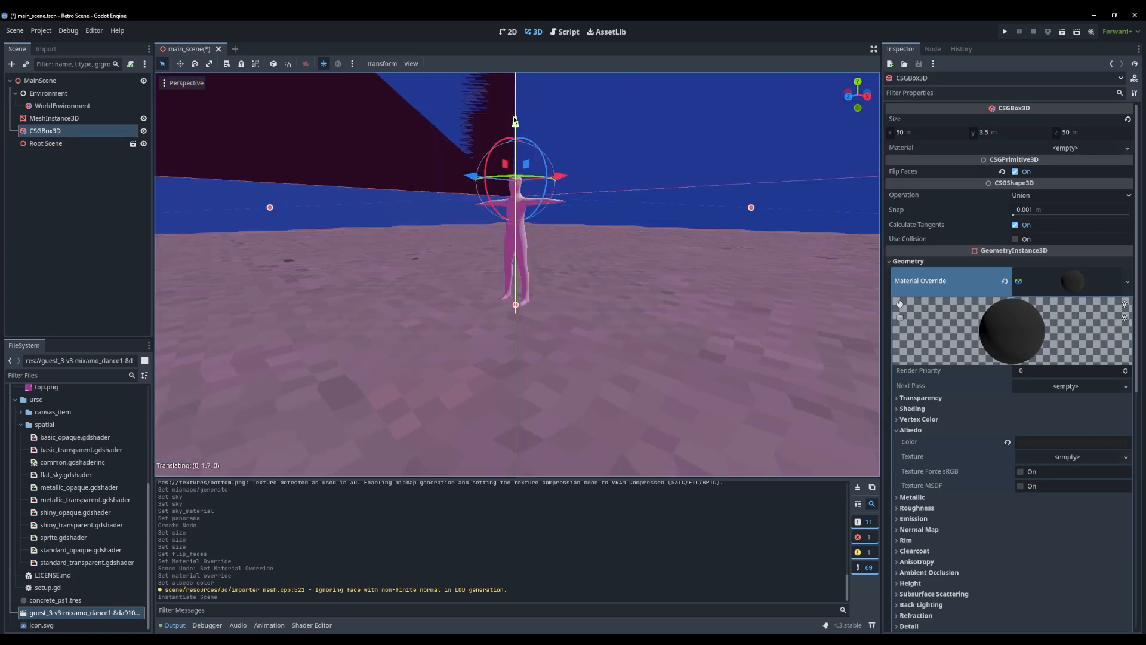
{"action": "left_click", "coordinate": [504, 315]}
Examine the T-posed character from several distances and angles inside the raised room
{"action": "middle_click_drag", "start_coordinate": [527, 289], "coordinate": [434, 309]}
{"action": "scroll", "coordinate": [605, 300], "scroll_direction": "down", "scroll_amount": 14}
{"action": "scroll", "coordinate": [604, 299], "scroll_direction": "up", "scroll_amount": 8}
{"action": "scroll", "coordinate": [373, 327], "scroll_direction": "up", "scroll_amount": 2}
{"action": "scroll", "coordinate": [374, 326], "scroll_direction": "up", "scroll_amount": 8}
{"action": "scroll", "coordinate": [492, 336], "scroll_direction": "down", "scroll_amount": 15}
{"action": "scroll", "coordinate": [488, 339], "scroll_direction": "up", "scroll_amount": 11}
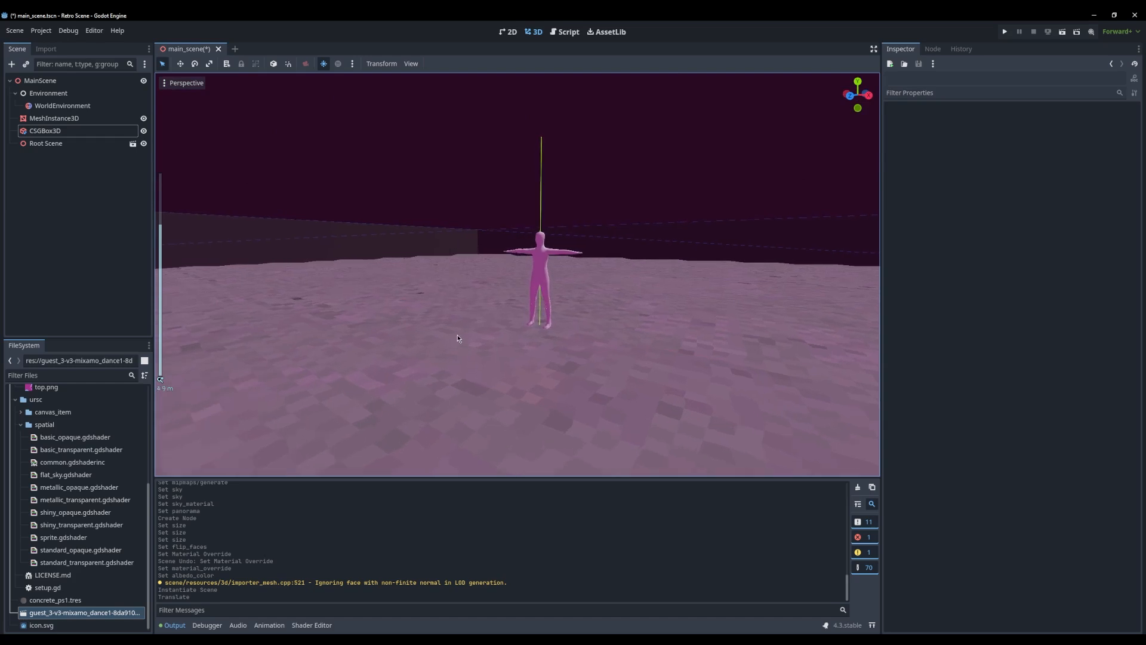
{"action": "scroll", "coordinate": [461, 333], "scroll_direction": "up", "scroll_amount": 20}
{"action": "scroll", "coordinate": [548, 324], "scroll_direction": "down", "scroll_amount": 15}
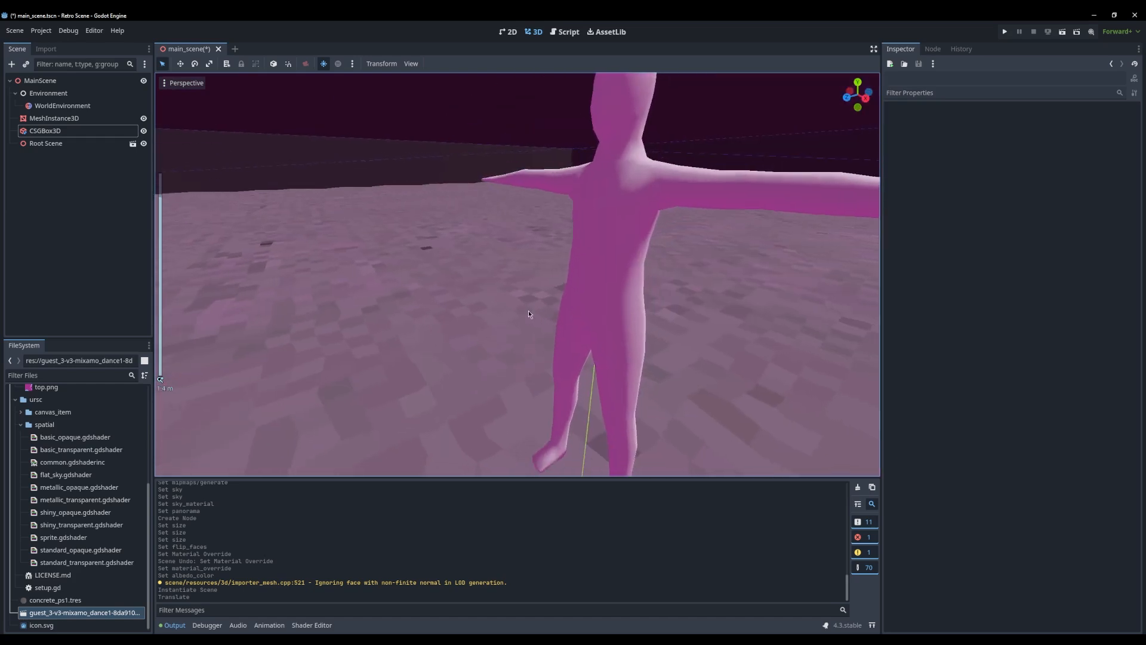
{"action": "middle_click_drag", "start_coordinate": [500, 333], "coordinate": [500, 317], "text": "shift"}
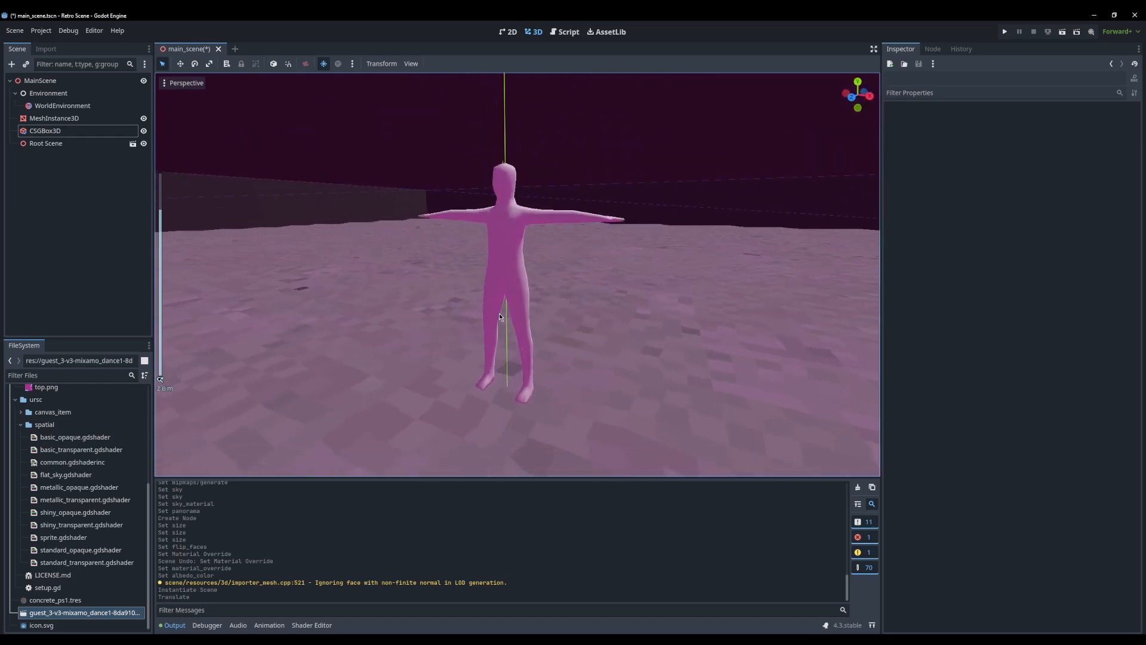
Add a Camera3D under MainScene and align its transform with the current view of the character
{"action": "left_click", "coordinate": [51, 93]}
{"action": "left_click", "coordinate": [52, 84]}
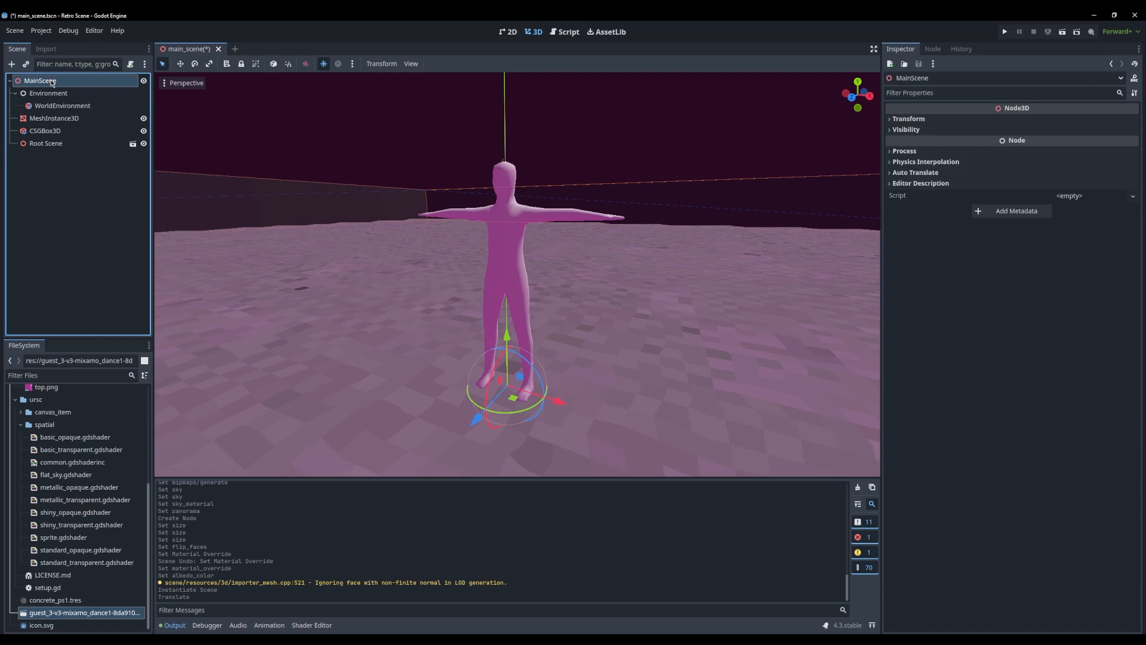
{"action": "key", "text": "ctrl+a"}
{"action": "type", "text": "camera"}
{"action": "key", "text": "Return"}
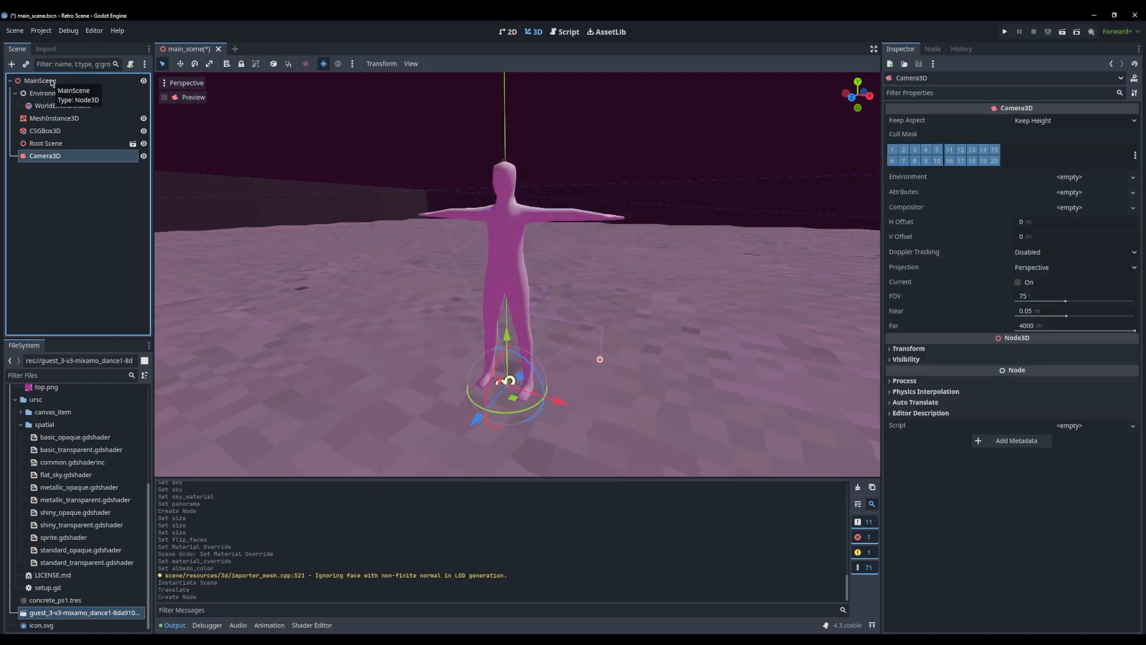
{"action": "middle_click_drag", "start_coordinate": [512, 380], "coordinate": [563, 278]}
{"action": "scroll", "coordinate": [566, 291], "scroll_direction": "down", "scroll_amount": 6}
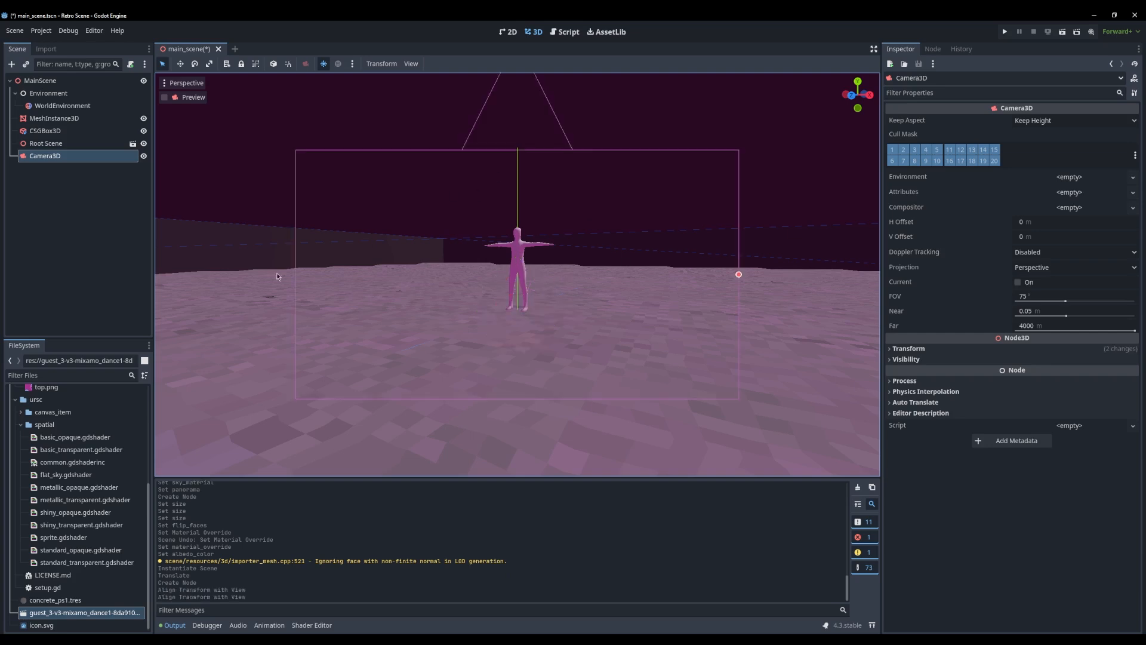
Preview the Camera3D's view and reduce its FOV to 26.3 degrees
{"action": "left_click", "coordinate": [164, 98]}
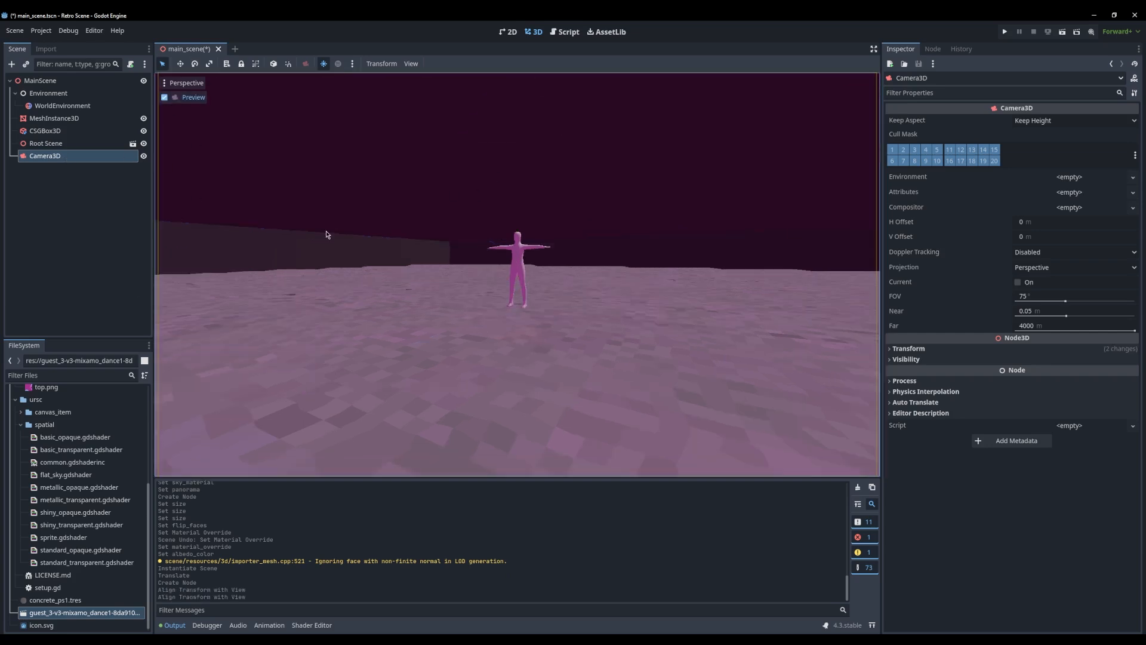
{"action": "left_click_drag", "start_coordinate": [1066, 301], "coordinate": [1033, 301]}
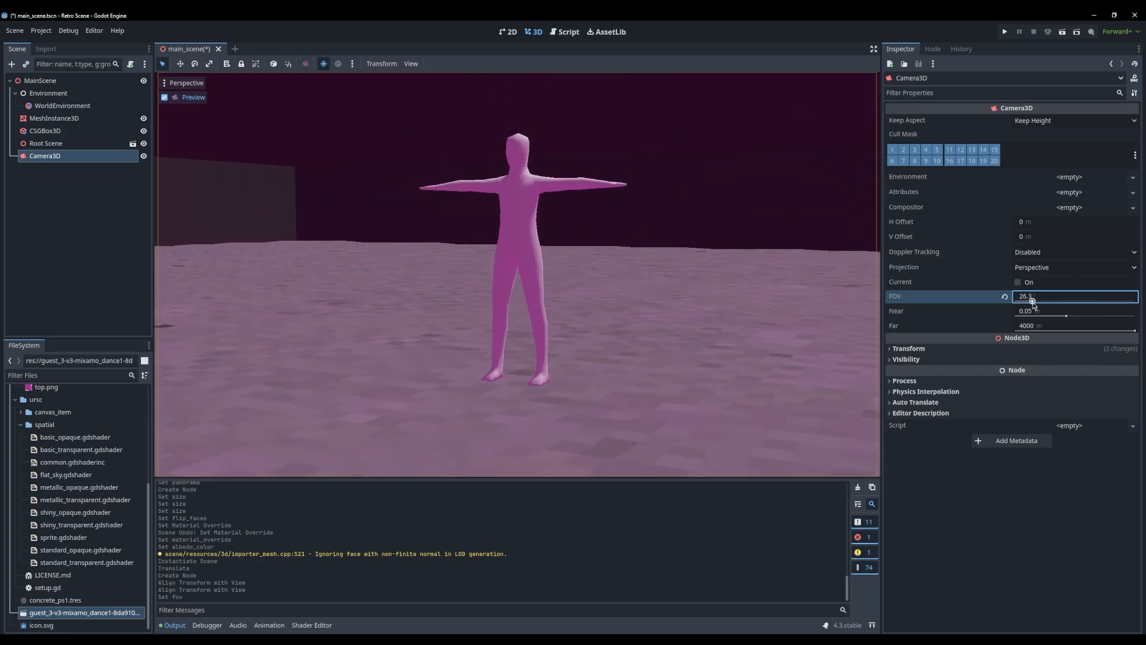
{"action": "left_click", "coordinate": [64, 213]}
{"action": "left_click", "coordinate": [34, 158]}
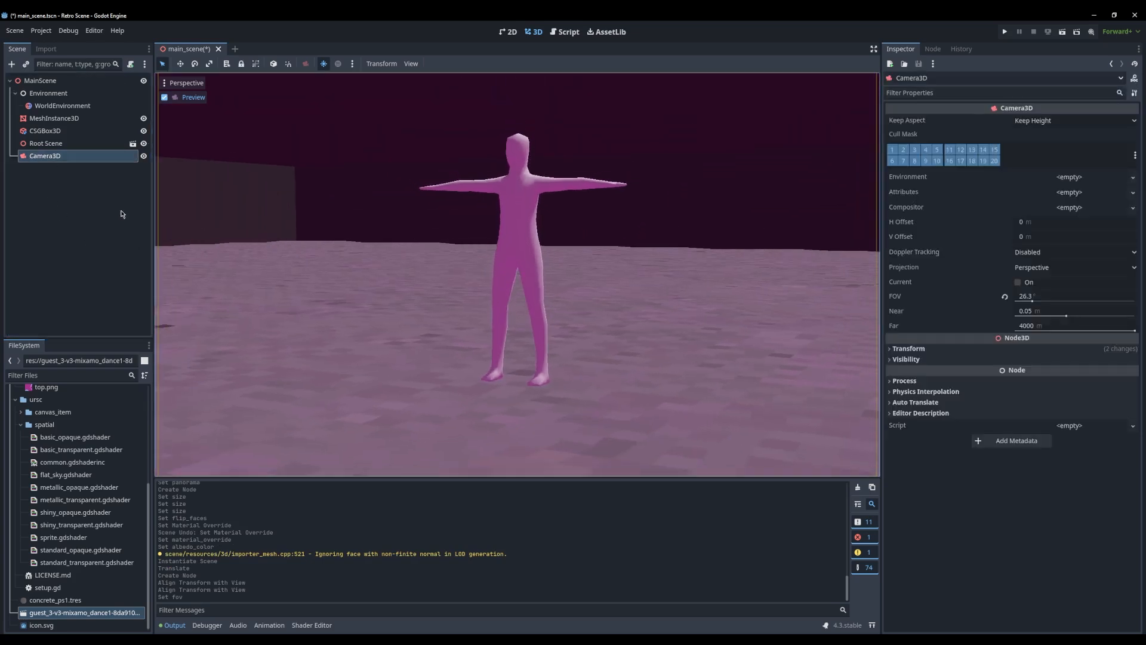
Add a Node3D under MainScene and name it CameraRig
{"action": "left_click", "coordinate": [44, 81]}
{"action": "key", "text": "ctrl+a"}
{"action": "type", "text": "nod"}
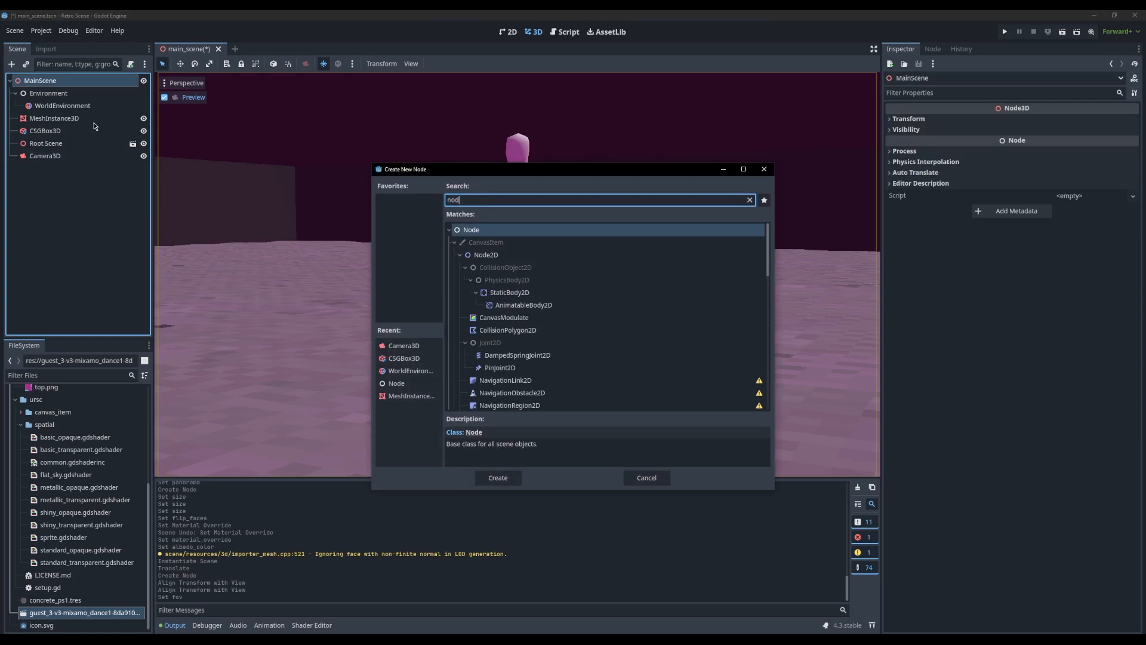
{"action": "key", "text": "Down"}
{"action": "key", "text": "Down"}
{"action": "key", "text": "Down"}
{"action": "key", "text": "Down"}
{"action": "key", "text": "Down"}
{"action": "key", "text": "Down"}
{"action": "key", "text": "Down"}
{"action": "key", "text": "Down"}
{"action": "key", "text": "Return"}
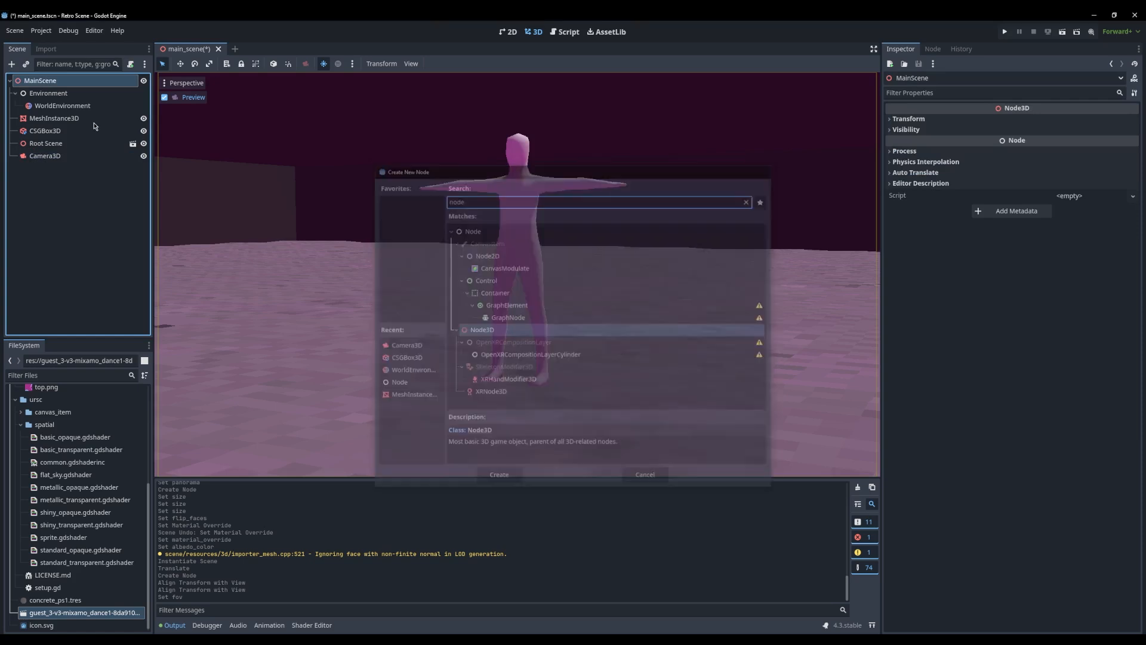
{"action": "key", "text": "F2"}
{"action": "type", "text": "Camera"}
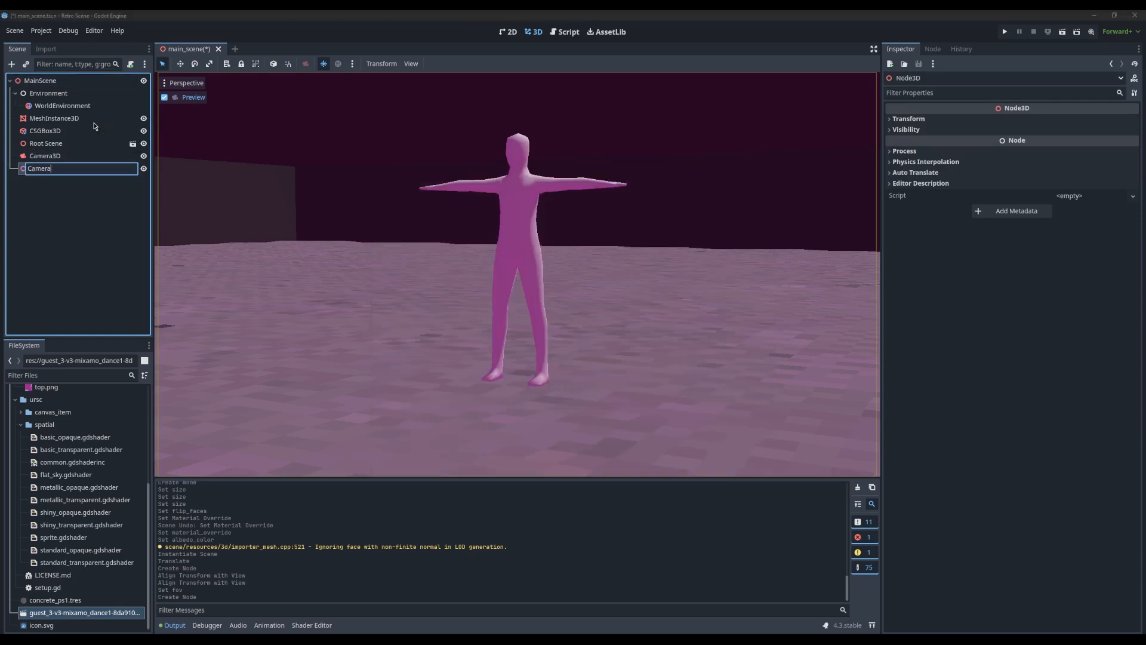
{"action": "type", "text": "Rig"}
{"action": "key", "text": "Return"}
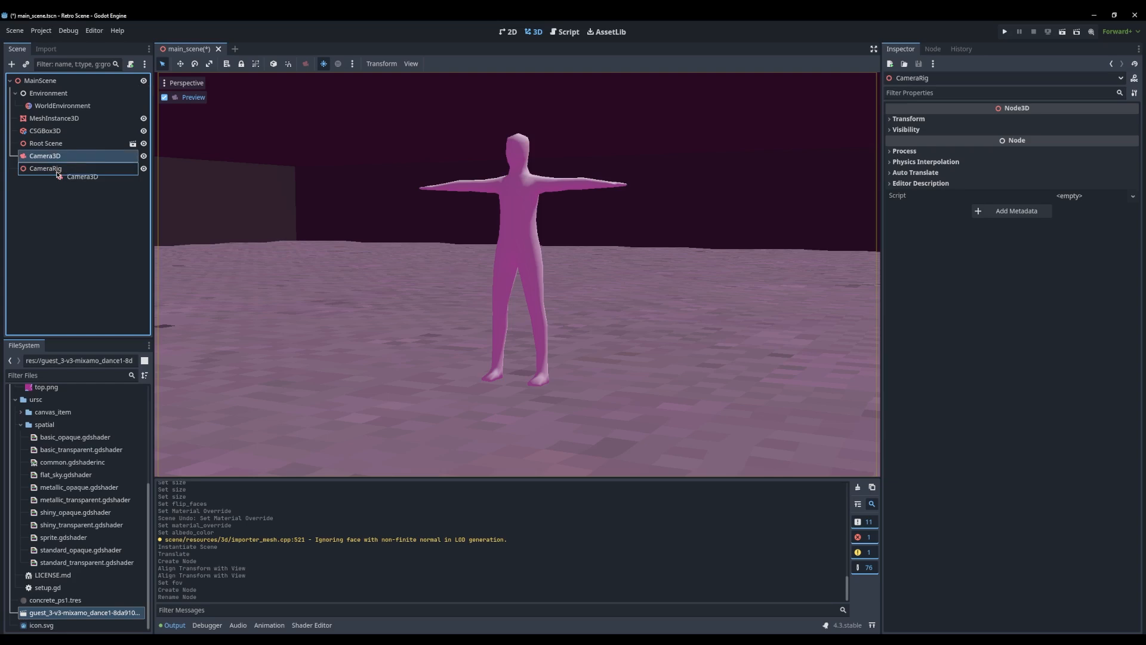
Reparent the Camera3D under CameraRig and preview the view through the camera
{"action": "left_click_drag", "start_coordinate": [58, 175], "coordinate": [58, 172]}
{"action": "left_click", "coordinate": [45, 156]}
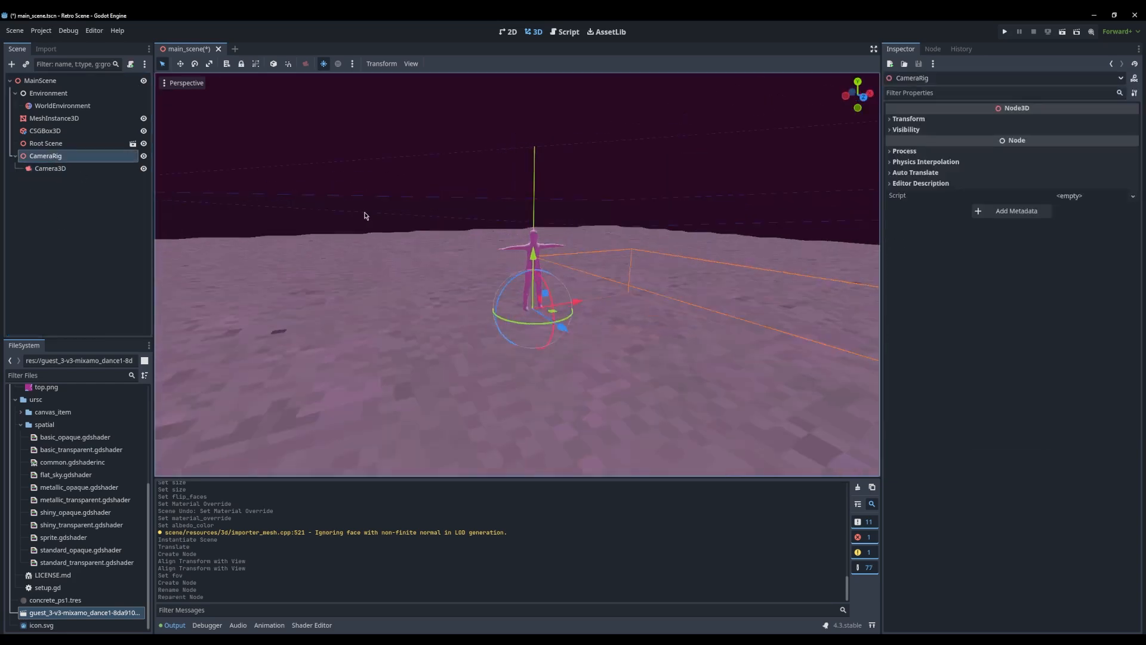
{"action": "left_click", "coordinate": [78, 168]}
{"action": "left_click", "coordinate": [166, 98]}
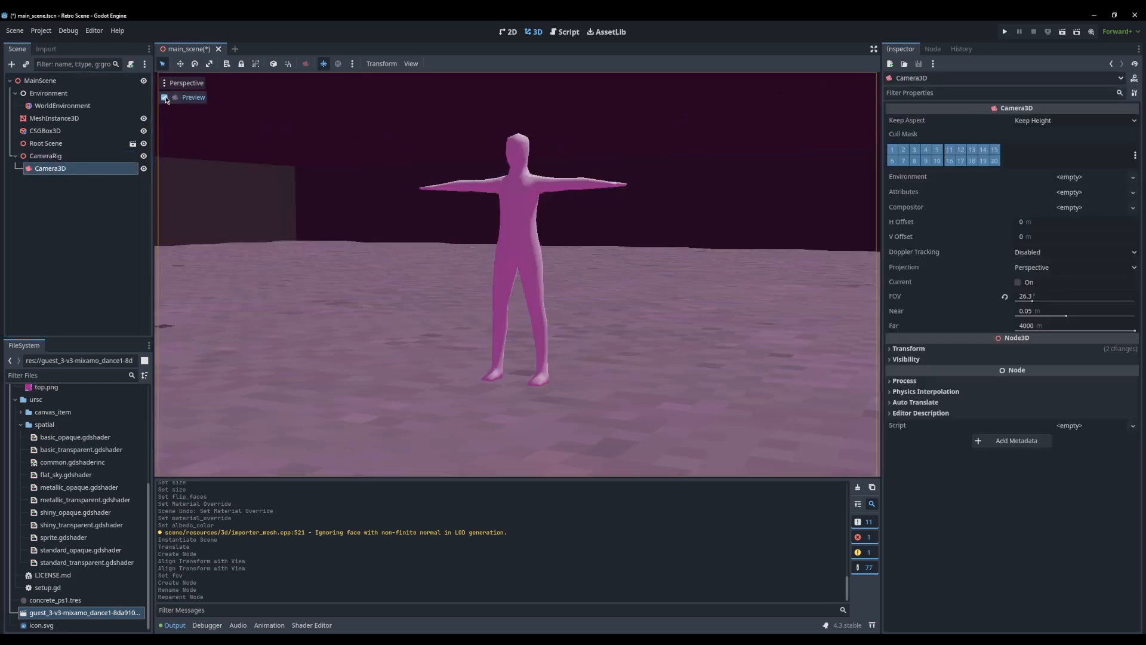
{"action": "left_click", "coordinate": [165, 98]}
{"action": "left_click", "coordinate": [165, 99]}
{"action": "left_click", "coordinate": [68, 157]}
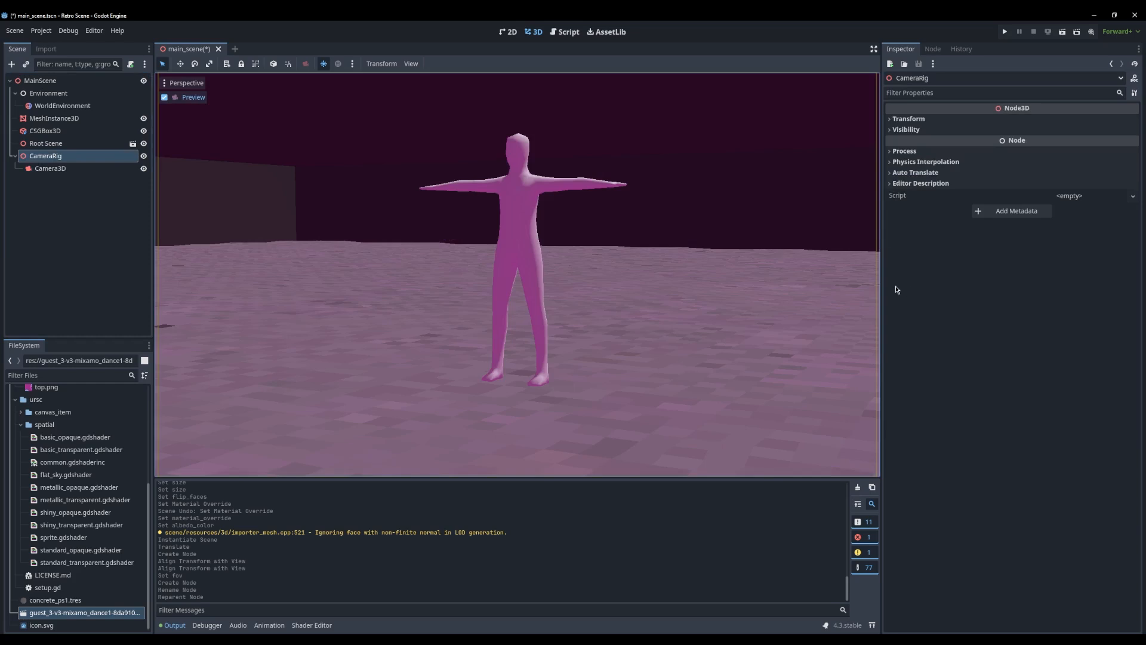
Try orbiting the camera around the character with the CameraRig's Y rotation, and return the rotation to 0
{"action": "left_click", "coordinate": [909, 119]}
{"action": "left_click_drag", "start_coordinate": [999, 180], "coordinate": [1024, 177]}
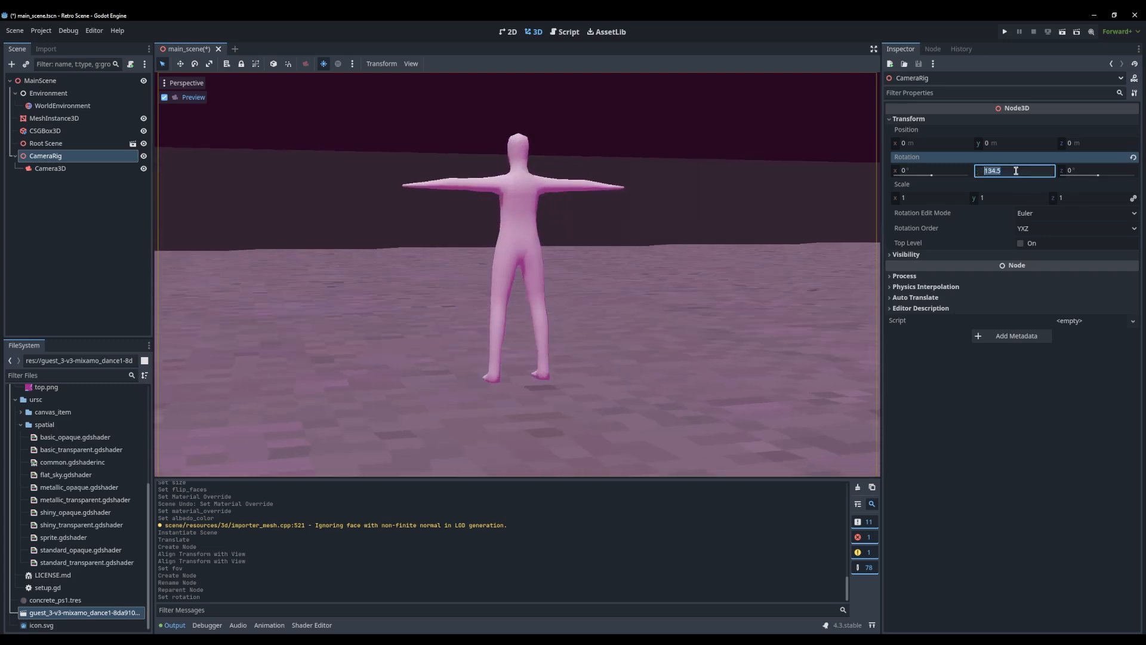
{"action": "key", "text": "Return"}
{"action": "left_click", "coordinate": [99, 234]}
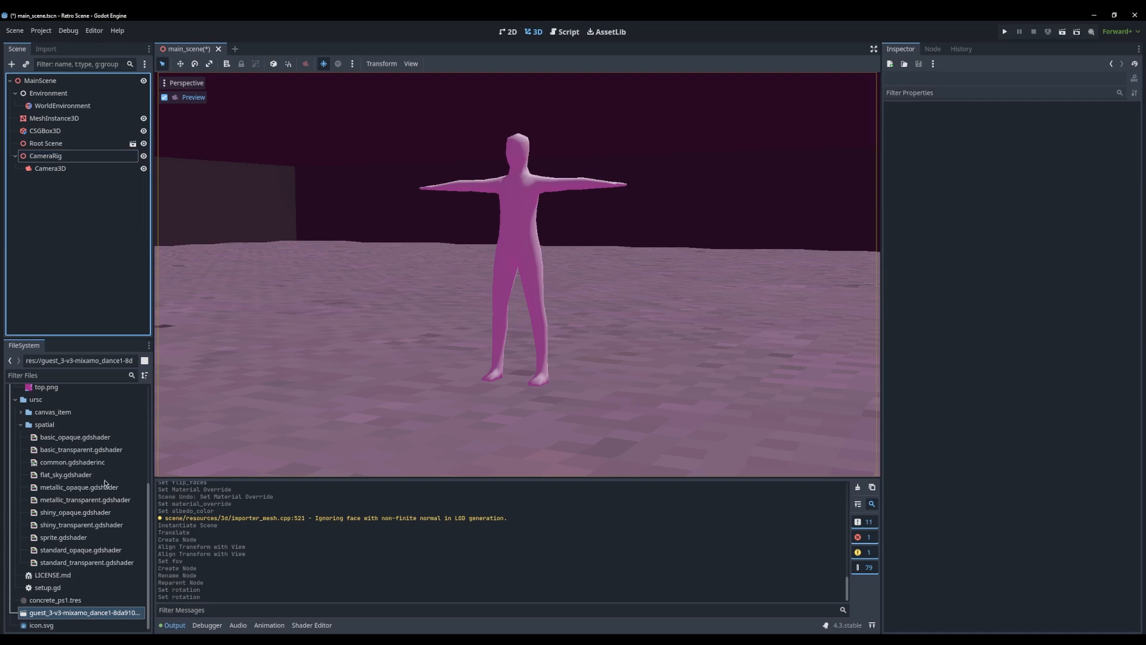
Enable Editable Children on the character's Root Scene node
{"action": "left_click_drag", "start_coordinate": [490, 217], "coordinate": [63, 226]}
{"action": "left_click", "coordinate": [58, 160]}
{"action": "left_click", "coordinate": [44, 130]}
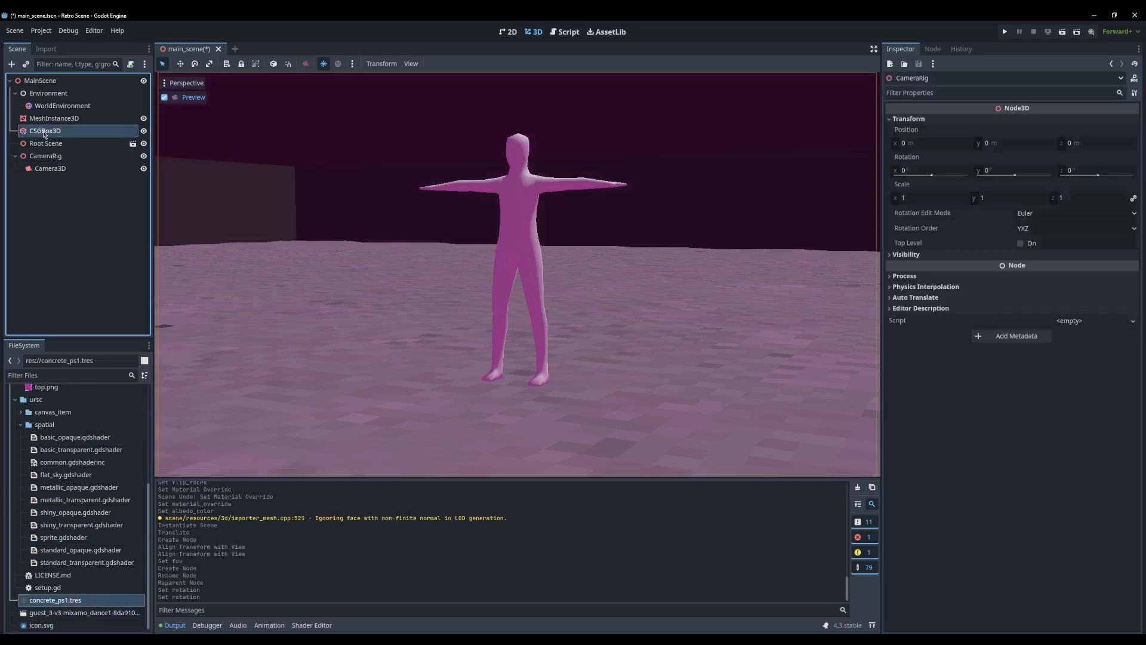
{"action": "left_click", "coordinate": [55, 147]}
{"action": "right_click", "coordinate": [91, 146]}
{"action": "left_click", "coordinate": [37, 146]}
{"action": "right_click", "coordinate": [36, 147]}
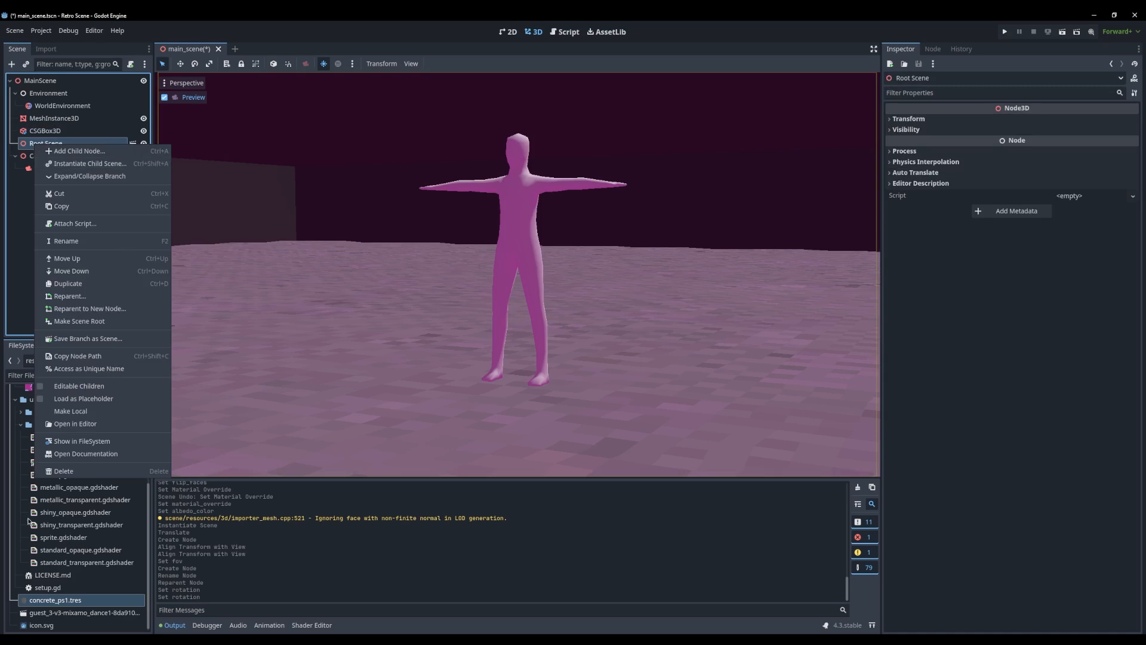
{"action": "left_click", "coordinate": [100, 389]}
Assign concrete_ps1.tres to surface material override 0 of the character's Base1 mesh
{"action": "left_click", "coordinate": [54, 181]}
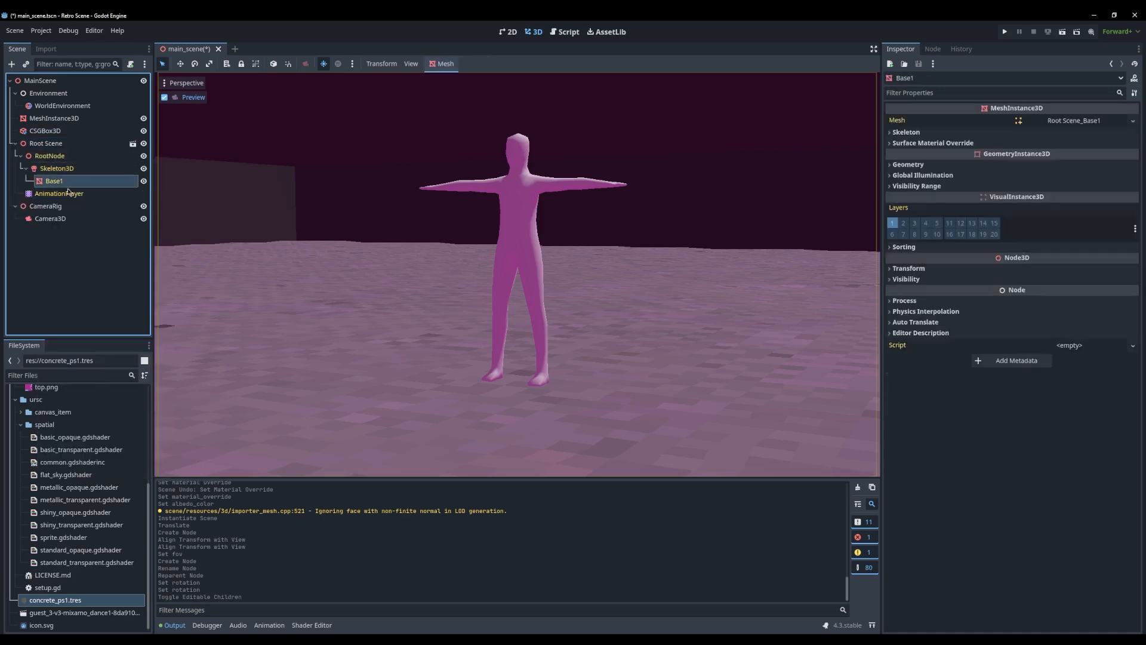
{"action": "left_click", "coordinate": [938, 159]}
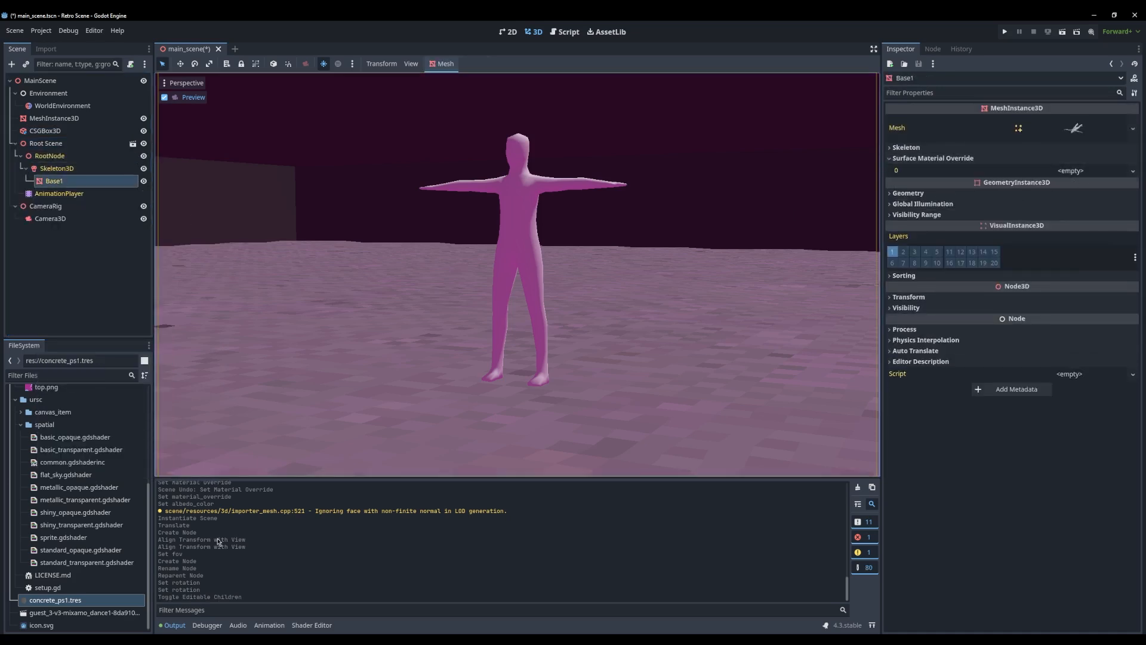
{"action": "left_click_drag", "start_coordinate": [62, 605], "coordinate": [976, 336]}
{"action": "left_click_drag", "start_coordinate": [1073, 177], "coordinate": [1073, 177]}
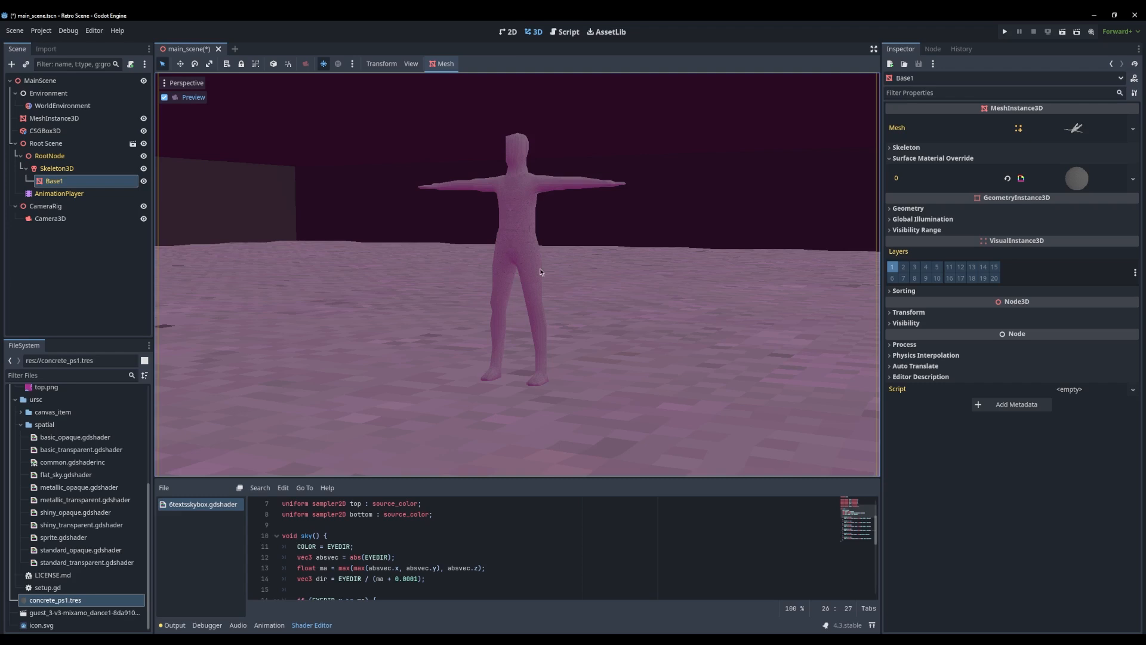
{"action": "left_click", "coordinate": [43, 303]}
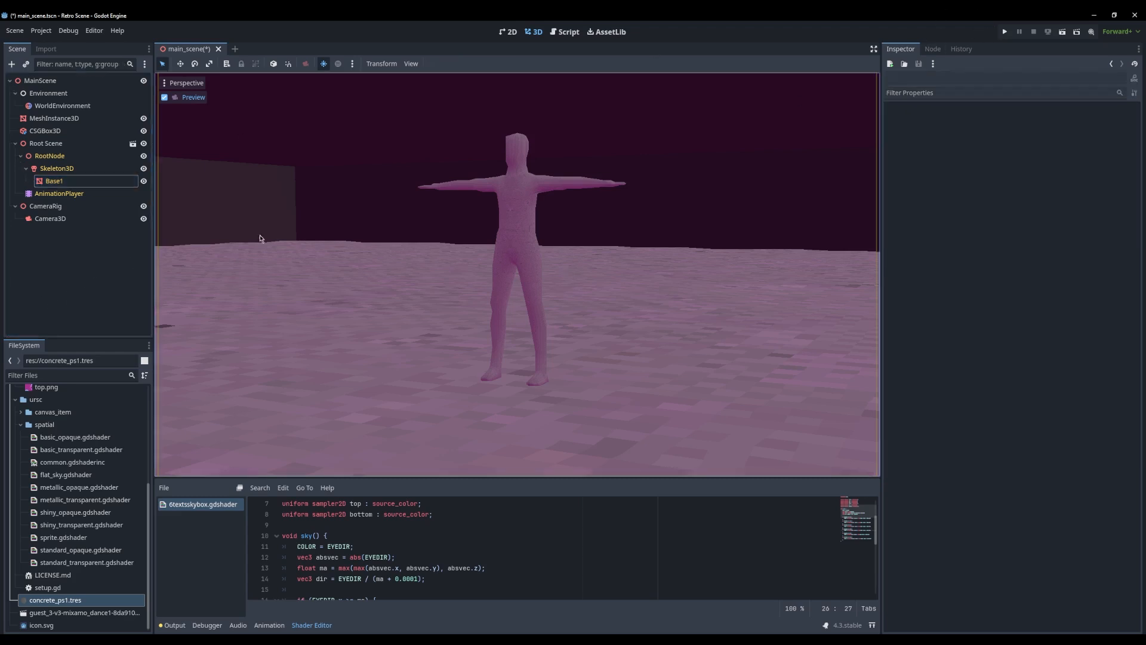
Leave the camera preview and examine the concrete-textured character and the room from several angles and distances
{"action": "left_click", "coordinate": [172, 102]}
{"action": "middle_click_drag", "start_coordinate": [426, 207], "coordinate": [465, 211]}
{"action": "scroll", "coordinate": [578, 247], "scroll_direction": "up", "scroll_amount": 15}
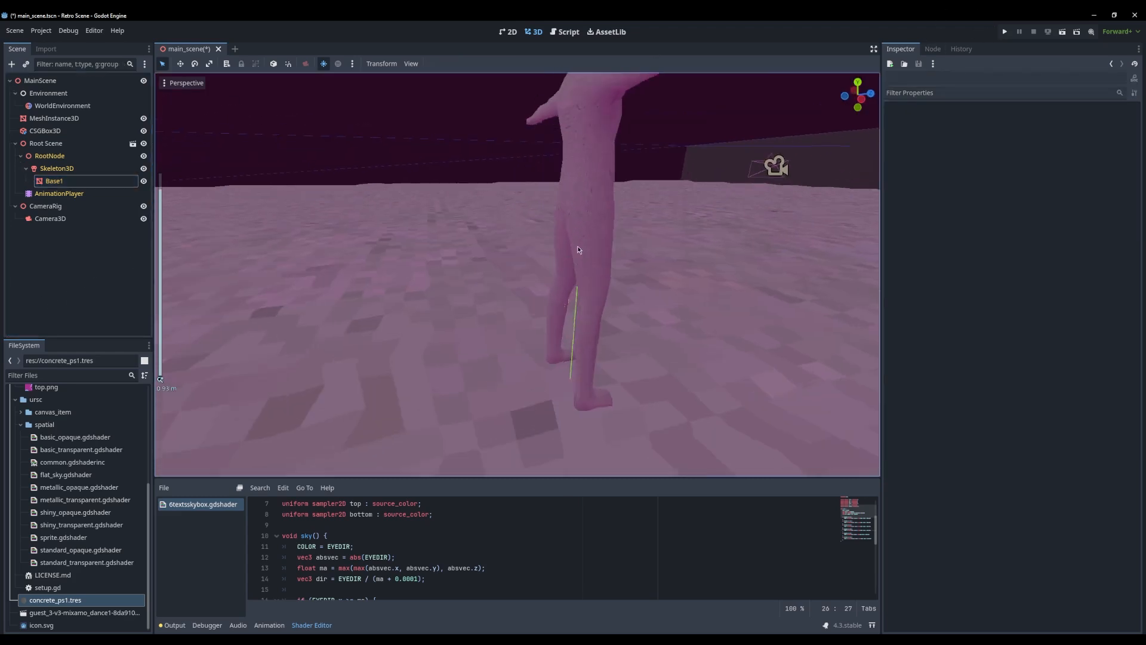
{"action": "middle_click_drag", "start_coordinate": [578, 248], "coordinate": [432, 235]}
{"action": "scroll", "coordinate": [525, 230], "scroll_direction": "down", "scroll_amount": 8}
{"action": "scroll", "coordinate": [590, 201], "scroll_direction": "up", "scroll_amount": 8}
{"action": "middle_click_drag", "start_coordinate": [590, 202], "coordinate": [404, 264], "text": "shift"}
{"action": "scroll", "coordinate": [494, 262], "scroll_direction": "up", "scroll_amount": 12}
{"action": "scroll", "coordinate": [493, 242], "scroll_direction": "down", "scroll_amount": 7}
{"action": "scroll", "coordinate": [513, 264], "scroll_direction": "down", "scroll_amount": 6}
{"action": "scroll", "coordinate": [551, 272], "scroll_direction": "up", "scroll_amount": 4}
{"action": "scroll", "coordinate": [404, 265], "scroll_direction": "down", "scroll_amount": 20}
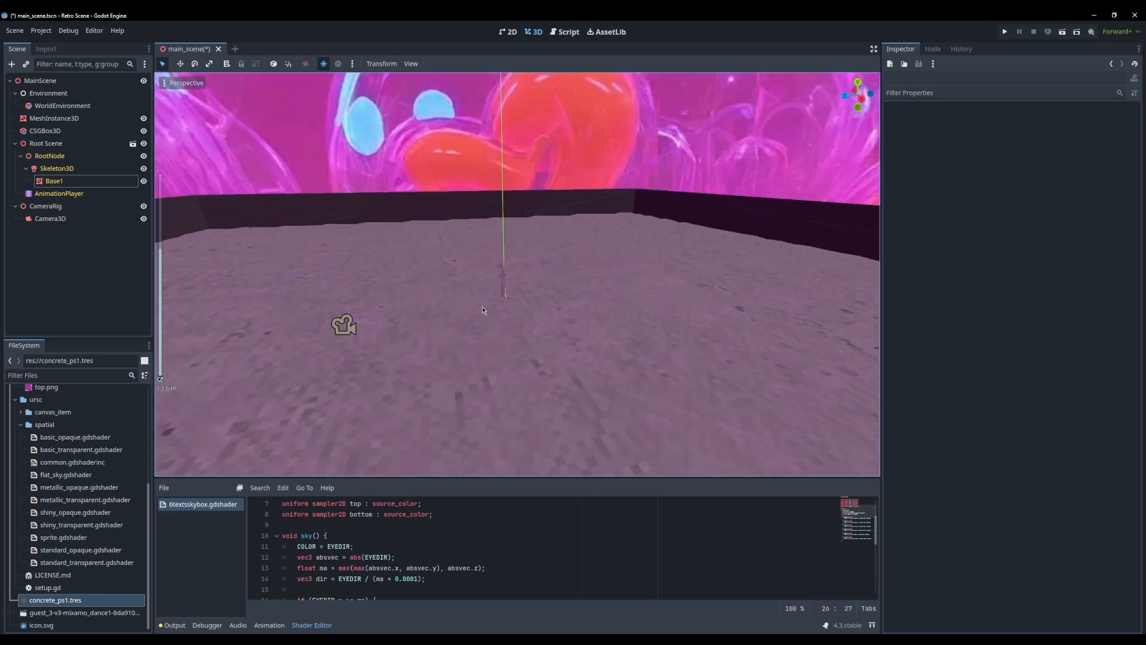
{"action": "middle_click_drag", "start_coordinate": [348, 323], "coordinate": [560, 340]}
{"action": "scroll", "coordinate": [593, 316], "scroll_direction": "up", "scroll_amount": 12}
Run the project and check the scene in the game window, maximized and restored
{"action": "left_click", "coordinate": [1005, 32]}
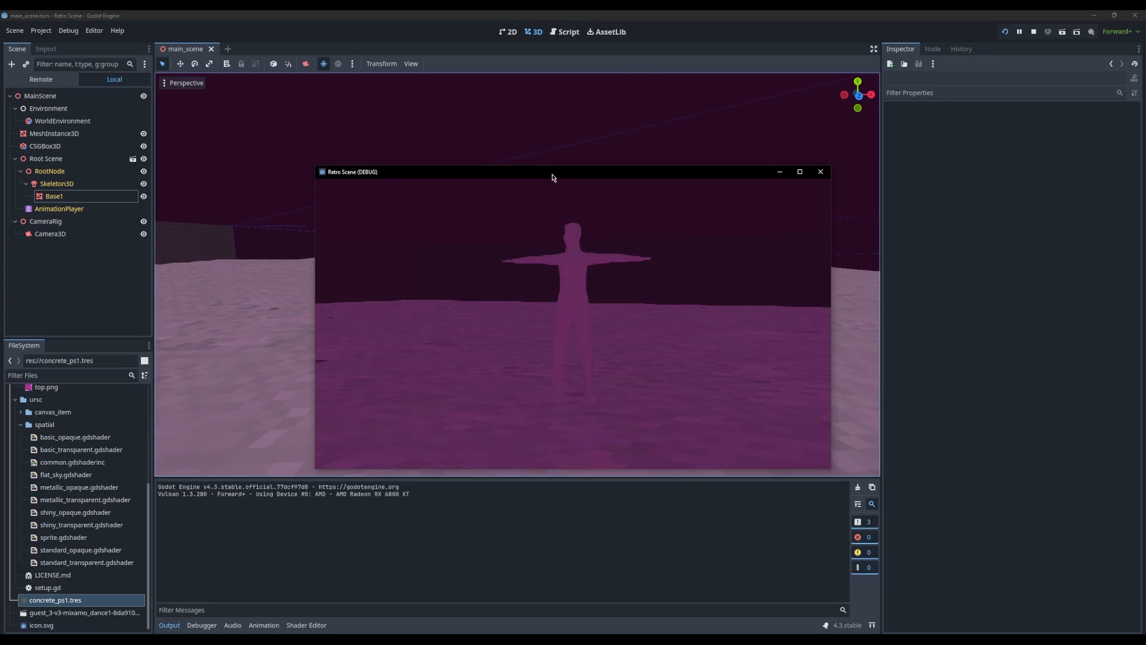
{"action": "double_click", "coordinate": [550, 177]}
{"action": "double_click", "coordinate": [705, 19]}
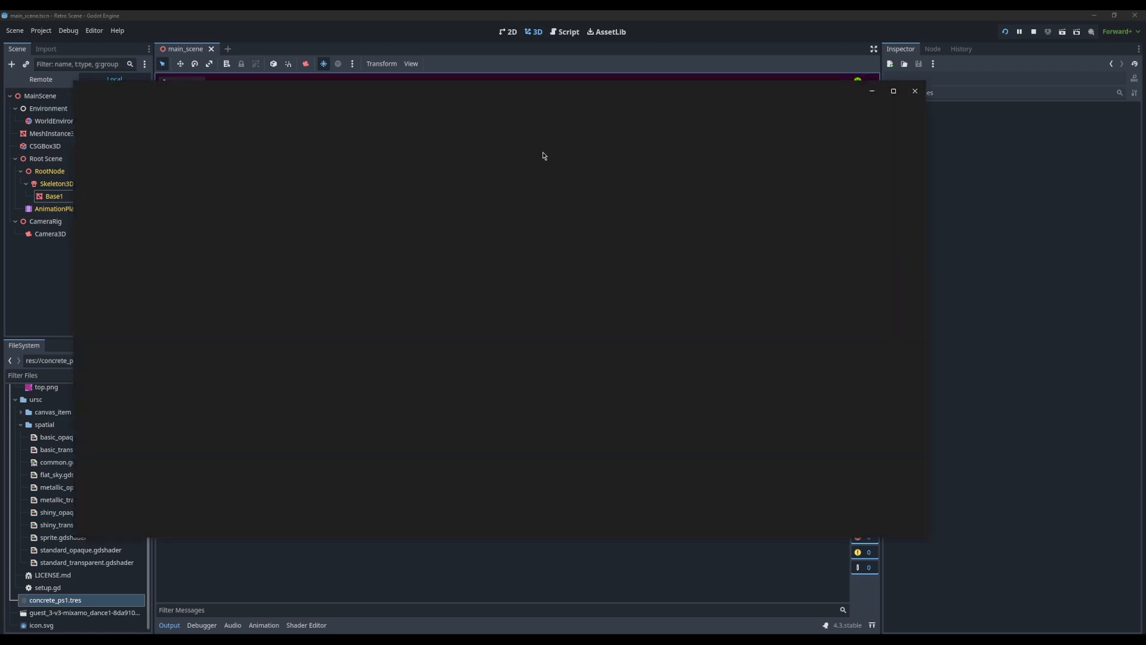
Check the player_skin-KOZ.png image in its viewer, close it, and add the file to the project's textures folder
{"action": "left_click_drag", "start_coordinate": [541, 95], "coordinate": [611, 95]}
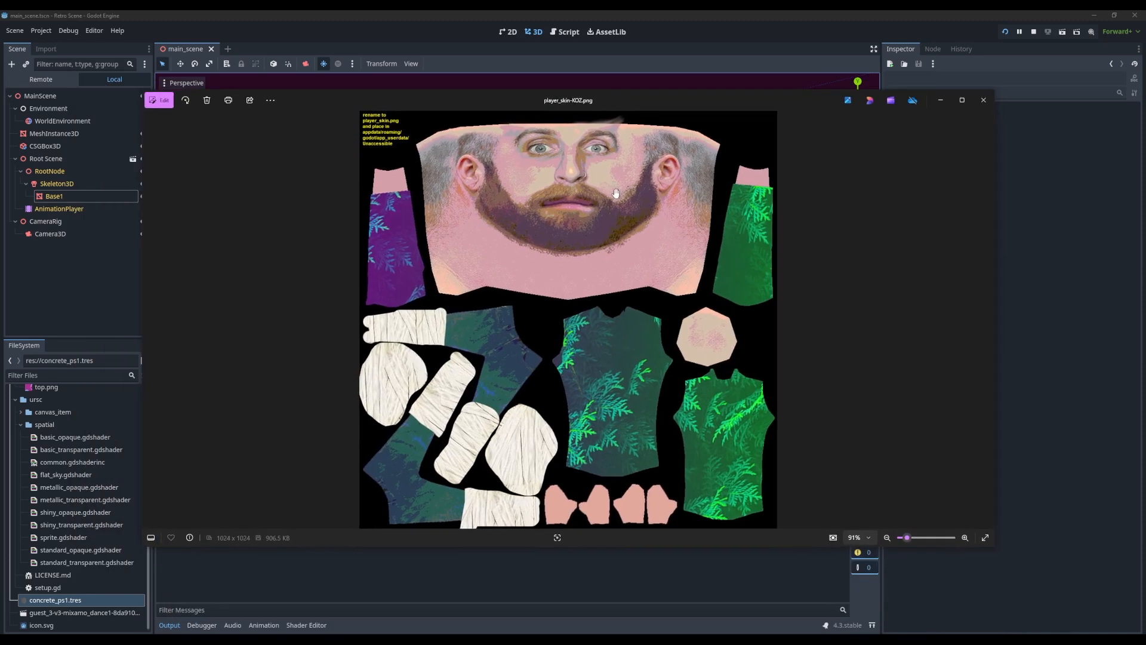
{"action": "scroll", "coordinate": [609, 190], "scroll_direction": "up", "scroll_amount": 5}
{"action": "scroll", "coordinate": [606, 233], "scroll_direction": "down", "scroll_amount": 4}
{"action": "left_click_drag", "start_coordinate": [607, 279], "coordinate": [611, 219]}
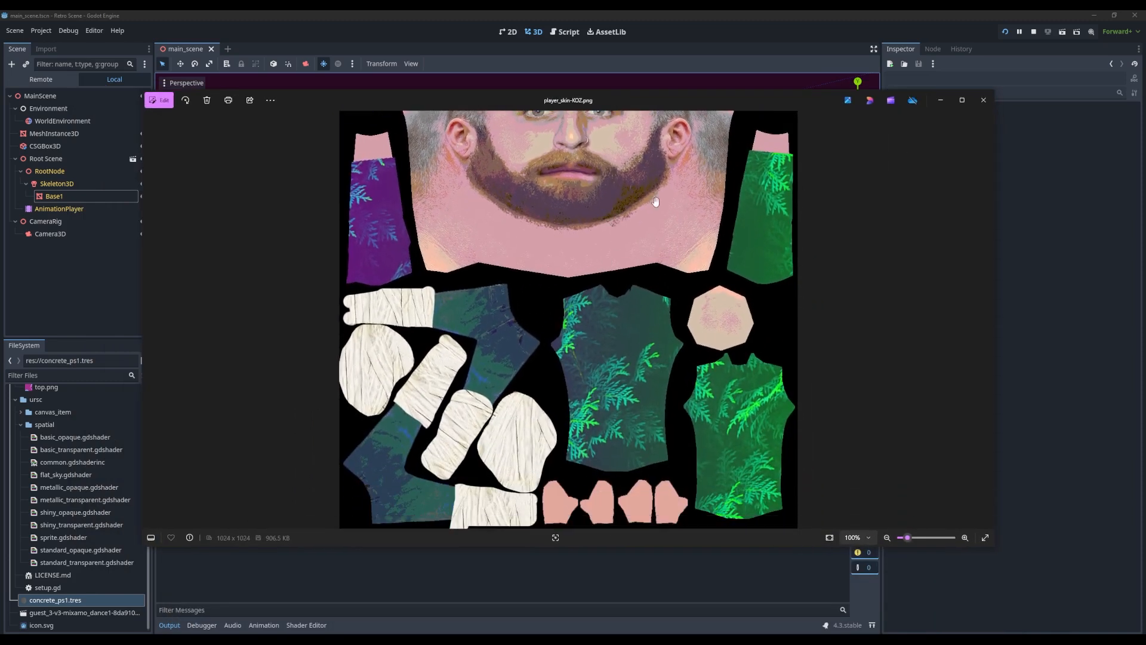
{"action": "left_click", "coordinate": [983, 100]}
{"action": "scroll", "coordinate": [46, 468], "scroll_direction": "up", "scroll_amount": 5}
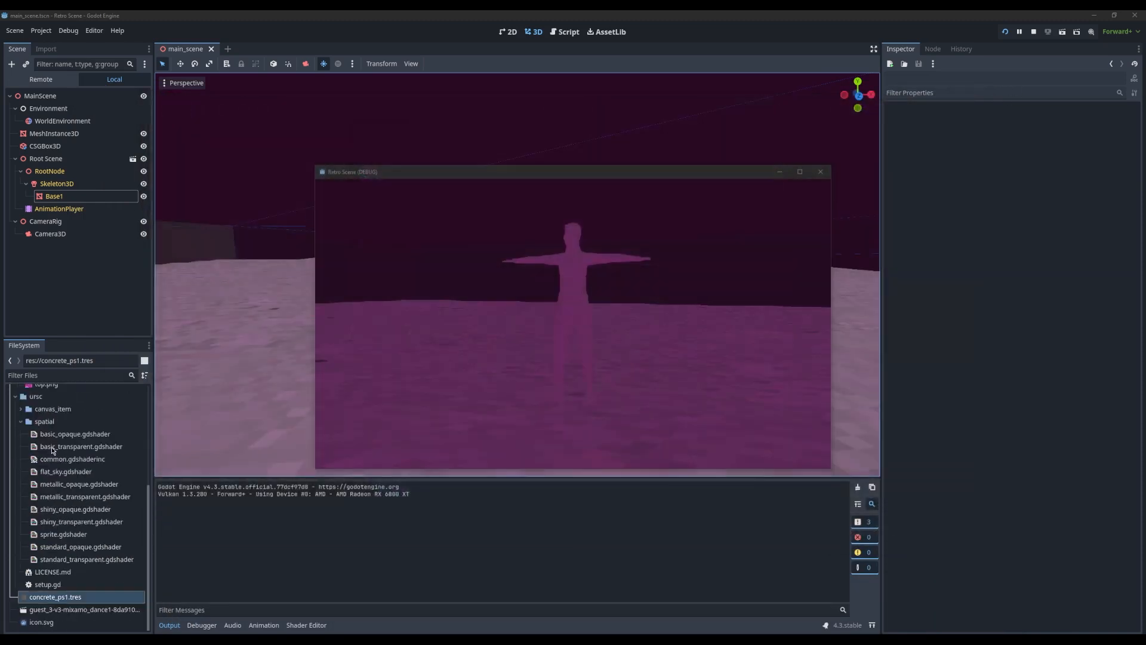
{"action": "left_click", "coordinate": [40, 455]}
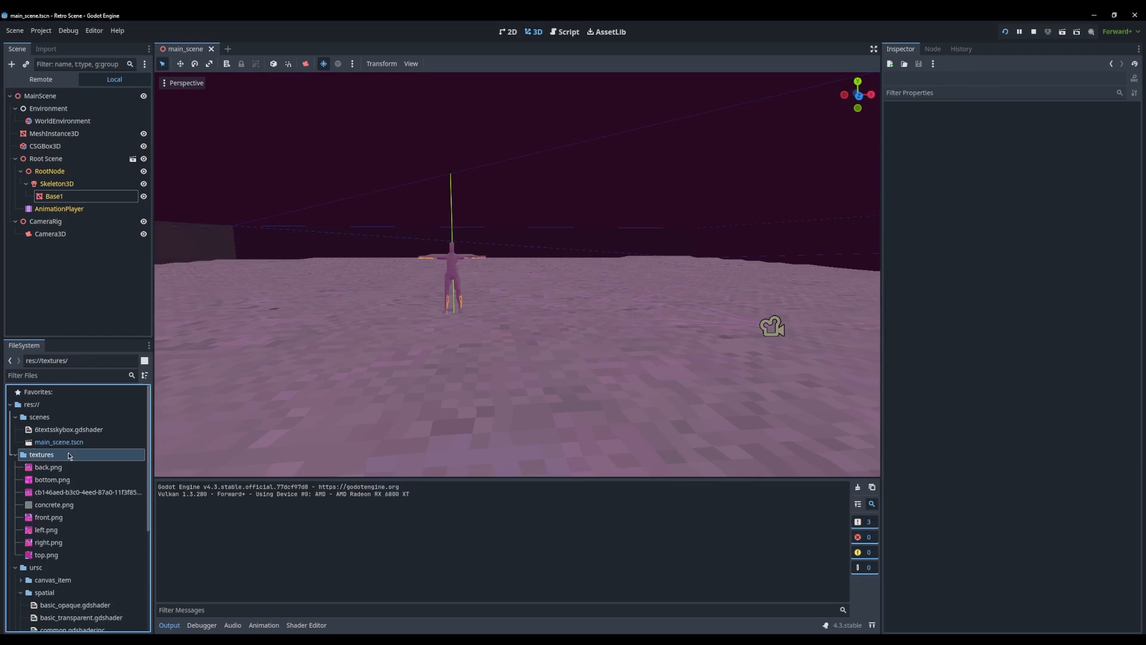
Select the character's Base1 mesh and examine its head, arms and torso up close
{"action": "left_click", "coordinate": [59, 186]}
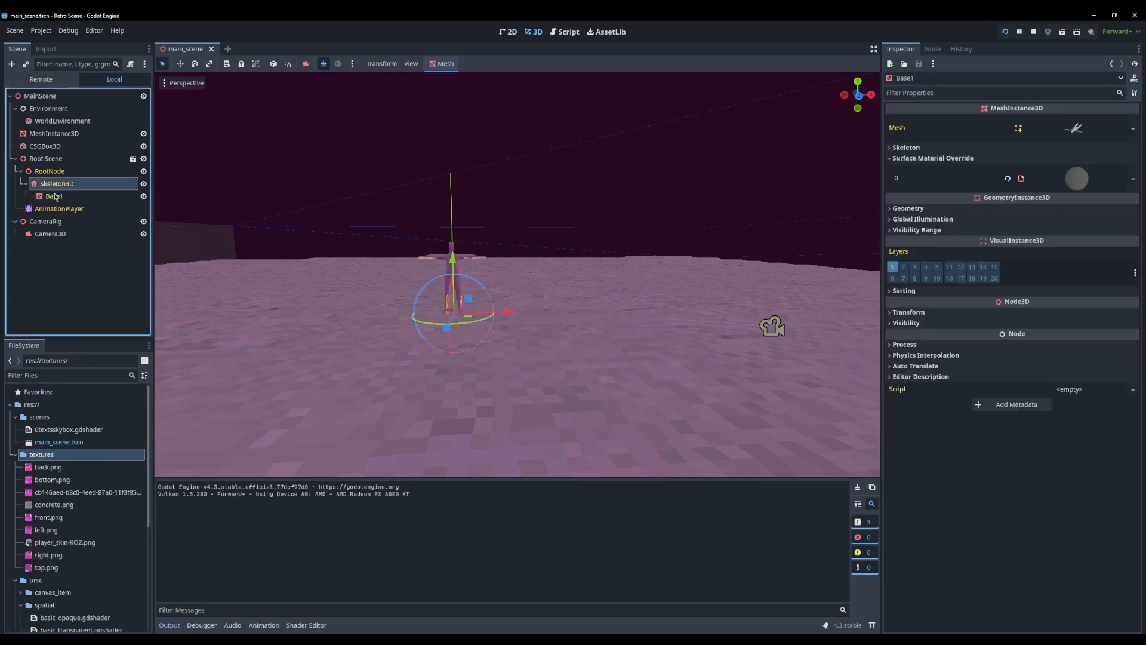
{"action": "left_click", "coordinate": [55, 197]}
{"action": "middle_click_drag", "start_coordinate": [439, 299], "coordinate": [400, 280]}
{"action": "key", "text": "f"}
{"action": "scroll", "coordinate": [565, 197], "scroll_direction": "up", "scroll_amount": 12}
{"action": "middle_click_drag", "start_coordinate": [565, 198], "coordinate": [404, 349], "text": "shift"}
{"action": "scroll", "coordinate": [618, 249], "scroll_direction": "up", "scroll_amount": 8}
{"action": "scroll", "coordinate": [606, 273], "scroll_direction": "down", "scroll_amount": 4}
{"action": "scroll", "coordinate": [600, 238], "scroll_direction": "up", "scroll_amount": 5}
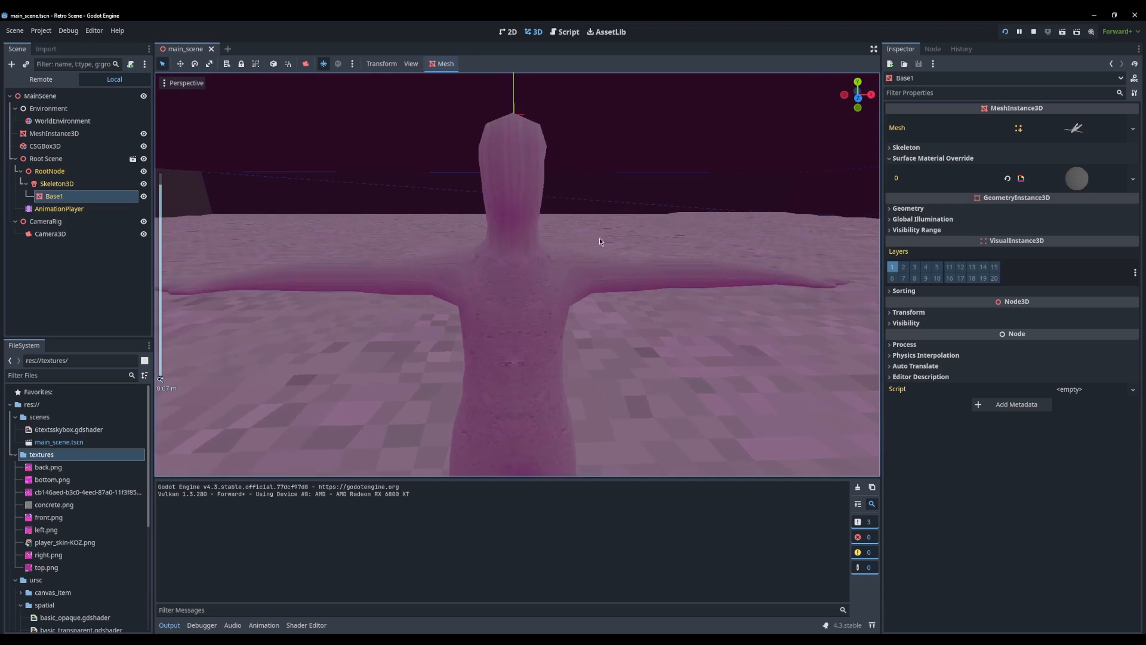
{"action": "middle_click_drag", "start_coordinate": [599, 238], "coordinate": [671, 239], "text": "shift"}
Try clearing the shader from Base1's override material, check the scene and undo each clearing
{"action": "left_click", "coordinate": [1096, 188]}
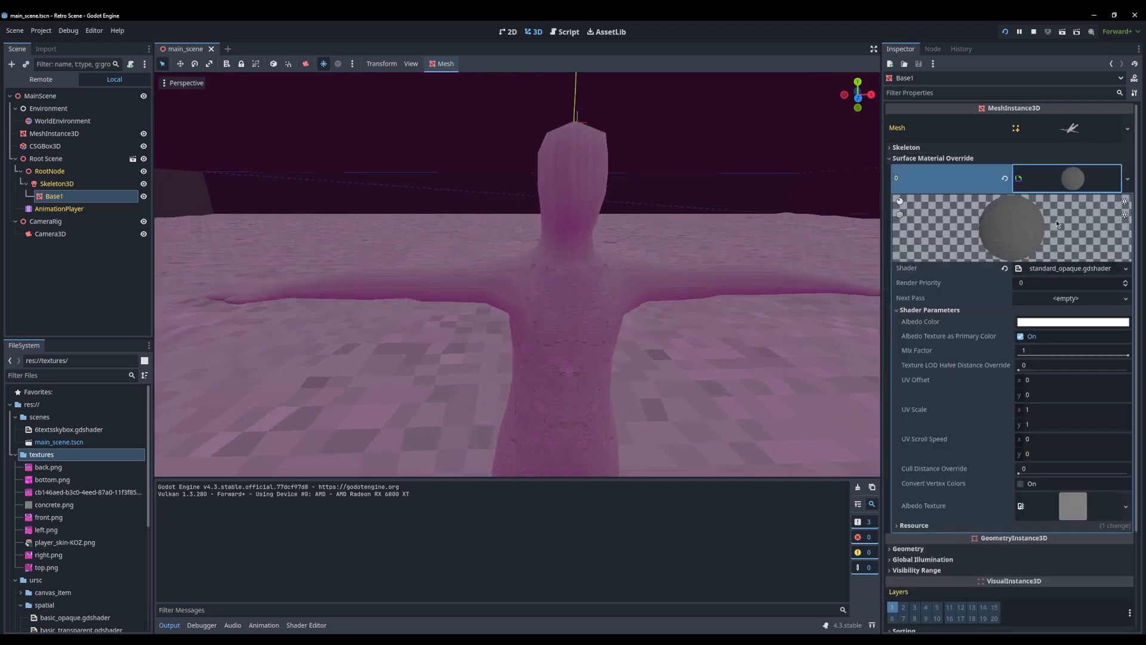
{"action": "left_click", "coordinate": [1005, 269]}
{"action": "key", "text": "ctrl+z"}
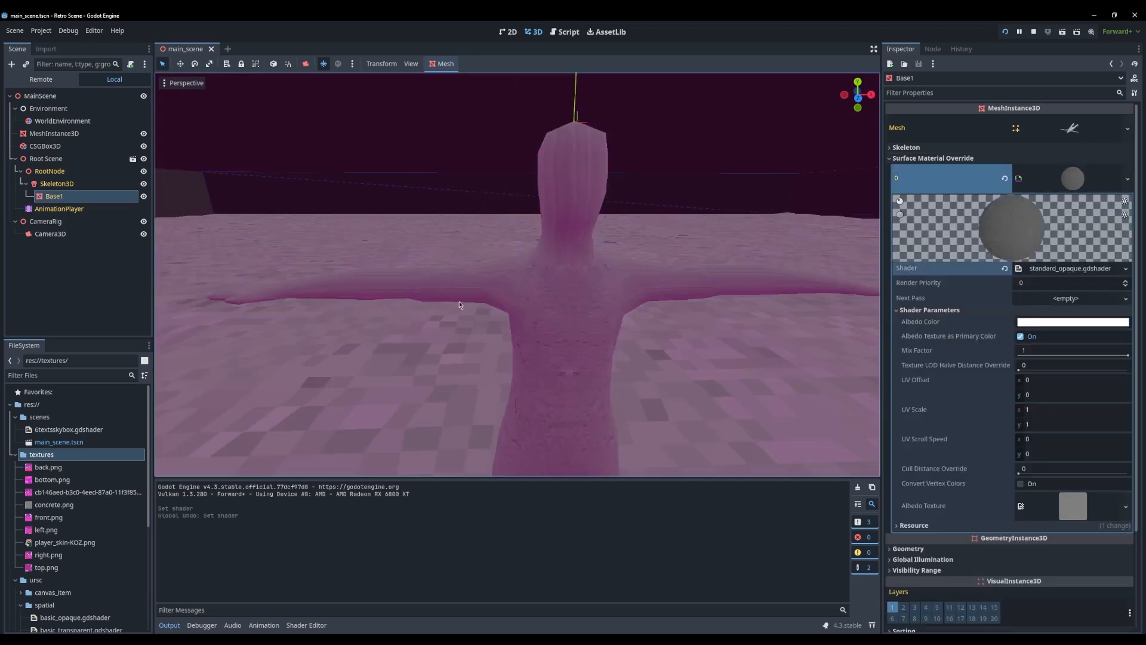
{"action": "left_click", "coordinate": [58, 235]}
{"action": "left_click", "coordinate": [59, 197]}
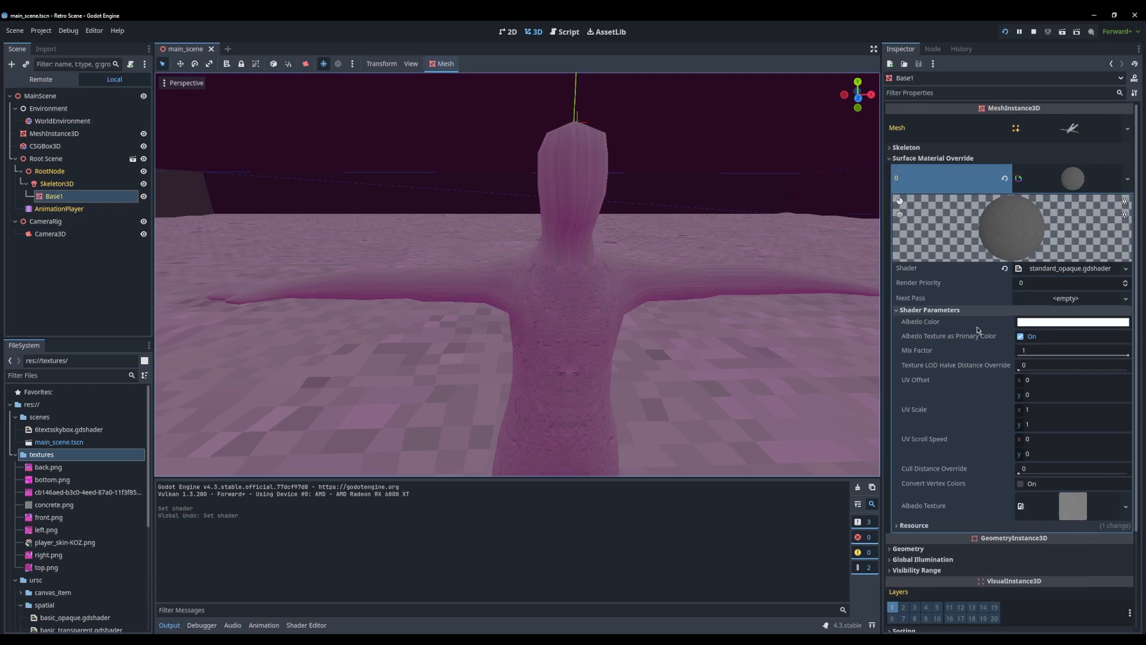
{"action": "left_click", "coordinate": [1005, 269]}
{"action": "middle_click_drag", "start_coordinate": [621, 268], "coordinate": [785, 280]}
{"action": "scroll", "coordinate": [655, 274], "scroll_direction": "down", "scroll_amount": 15}
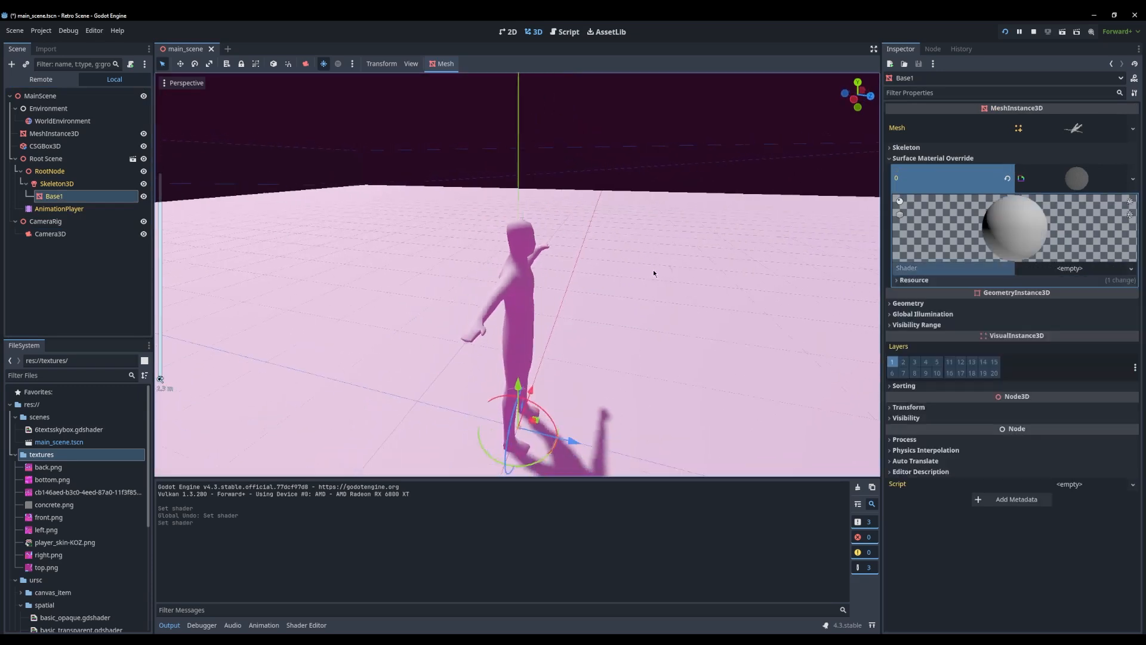
{"action": "key", "text": "ctrl+z"}
{"action": "middle_click_drag", "start_coordinate": [648, 278], "coordinate": [559, 257]}
Clear Base1's surface material override 0 and assign standard_opaque.gdshader from the spatial folder to it
{"action": "left_click", "coordinate": [1005, 180]}
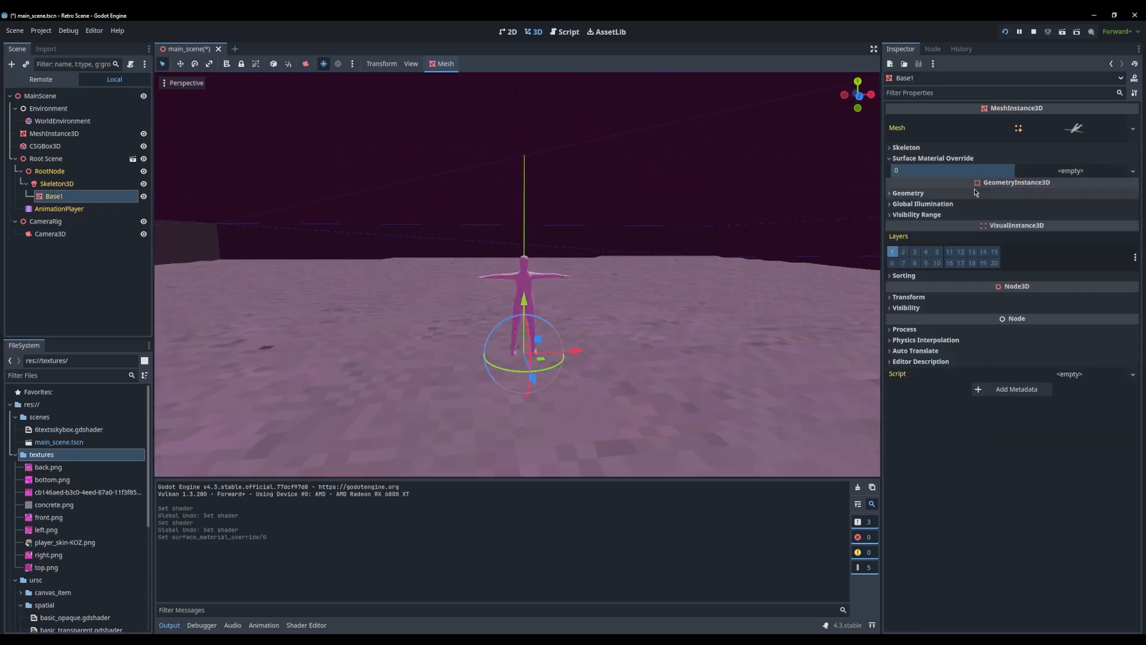
{"action": "left_click", "coordinate": [1077, 173]}
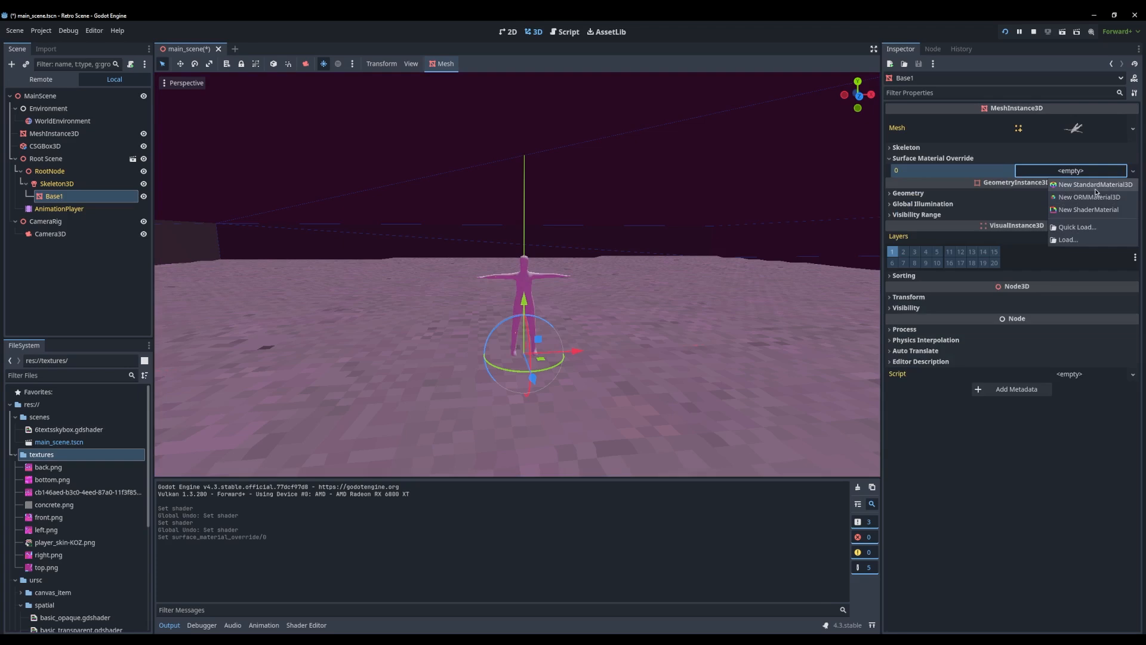
{"action": "scroll", "coordinate": [72, 488], "scroll_direction": "down", "scroll_amount": 6}
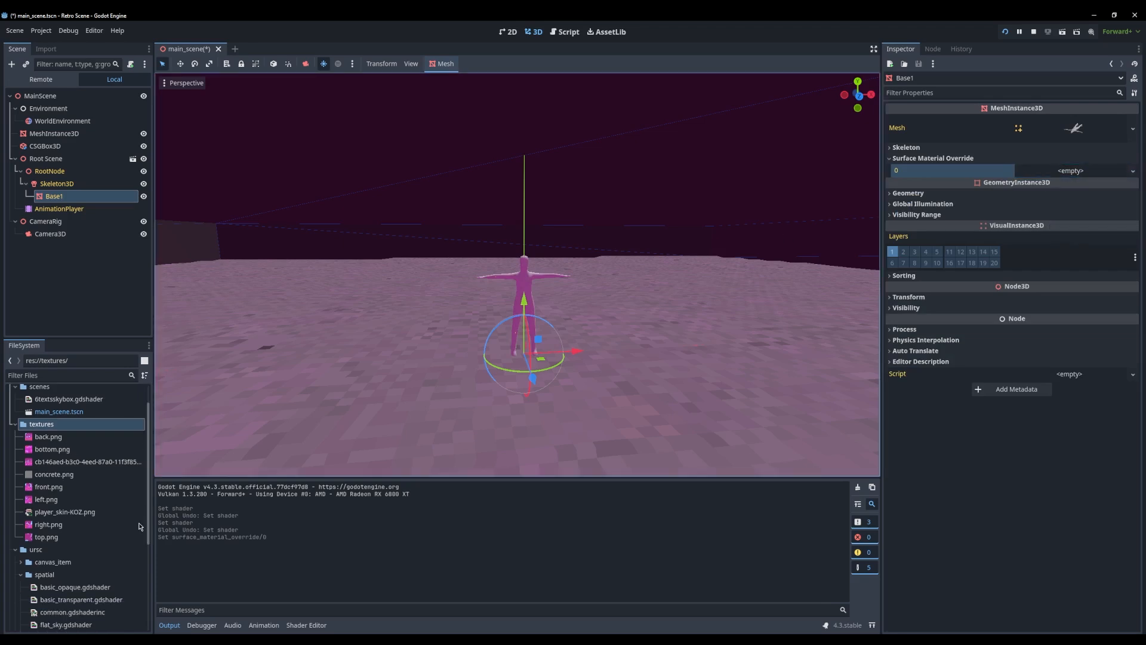
{"action": "left_click_drag", "start_coordinate": [75, 548], "coordinate": [1069, 172]}
{"action": "scroll", "coordinate": [597, 260], "scroll_direction": "up", "scroll_amount": 3}
{"action": "scroll", "coordinate": [597, 259], "scroll_direction": "up", "scroll_amount": 5}
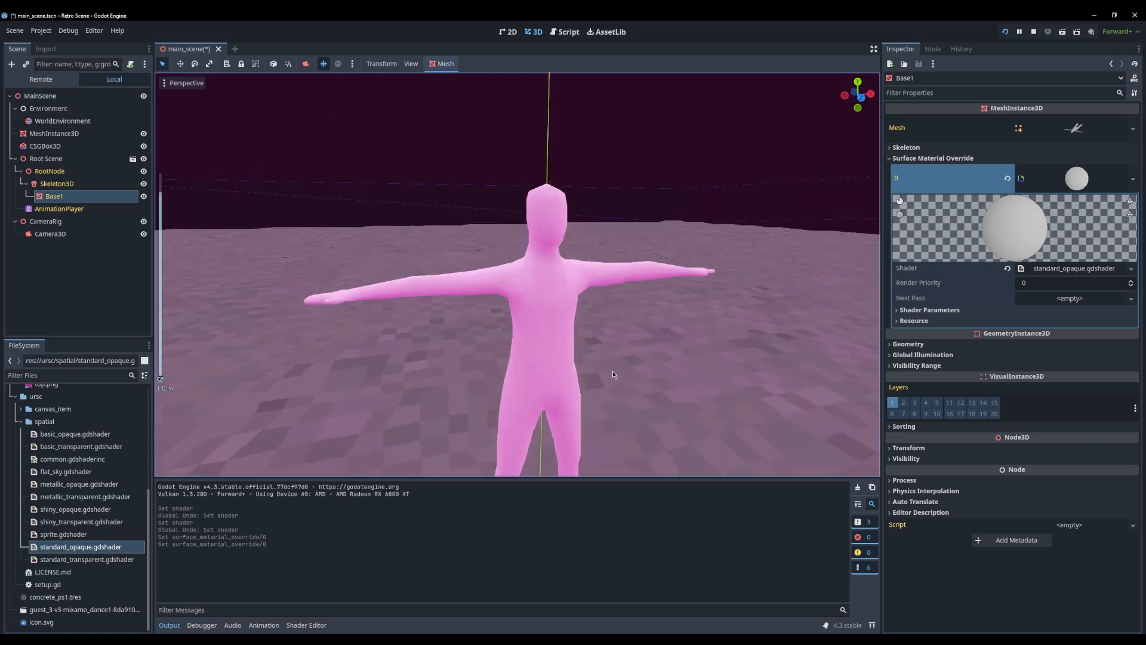
Set player_skin-KOZ.png as the albedo texture in the shader parameters and check how it maps onto the character
{"action": "left_click", "coordinate": [1077, 271]}
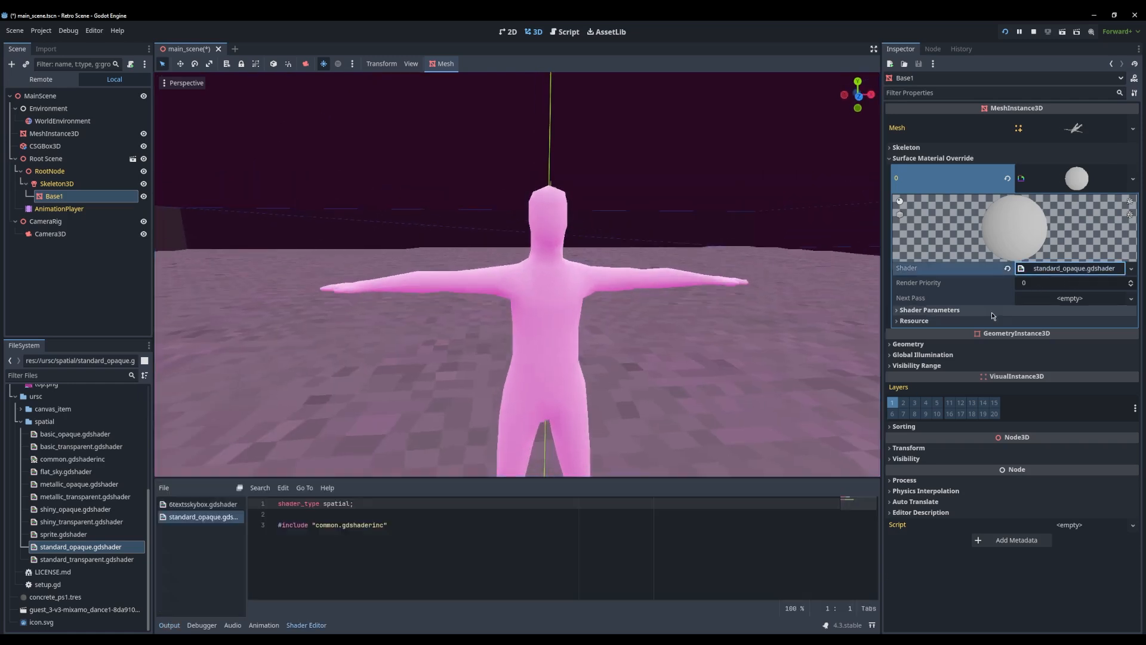
{"action": "left_click", "coordinate": [1022, 310]}
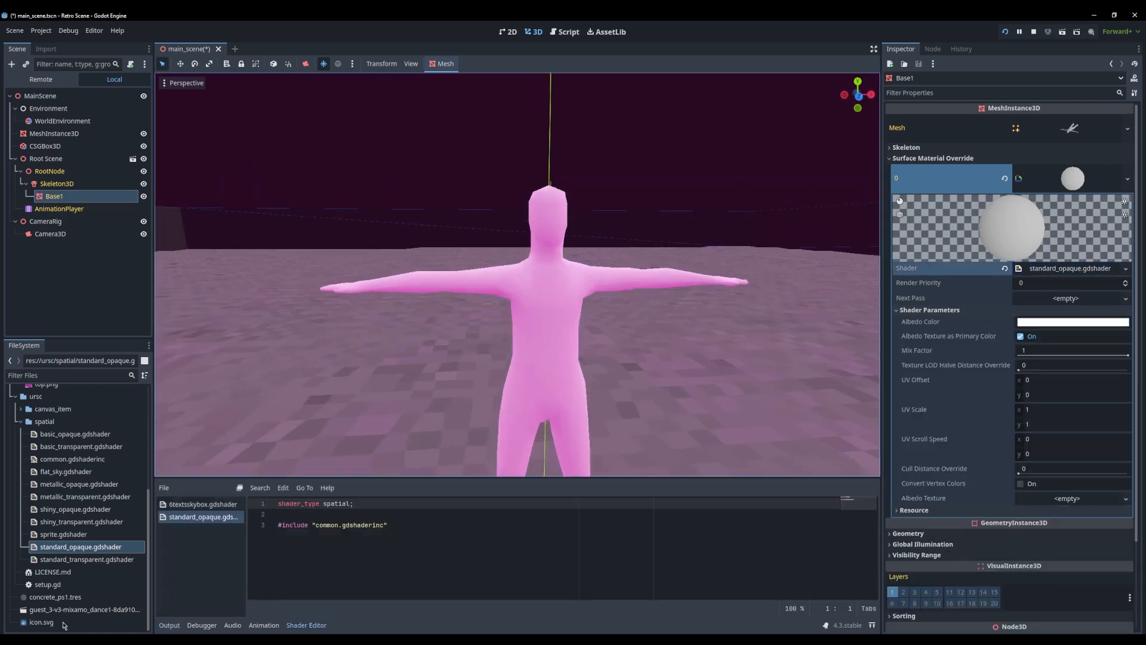
{"action": "scroll", "coordinate": [67, 440], "scroll_direction": "up", "scroll_amount": 5}
{"action": "left_click_drag", "start_coordinate": [60, 512], "coordinate": [1083, 505]}
{"action": "middle_click_drag", "start_coordinate": [442, 323], "coordinate": [800, 334]}
{"action": "scroll", "coordinate": [523, 363], "scroll_direction": "up", "scroll_amount": 8}
{"action": "middle_click_drag", "start_coordinate": [523, 362], "coordinate": [585, 294]}
{"action": "scroll", "coordinate": [586, 294], "scroll_direction": "down", "scroll_amount": 3}
Create a folder named models in the project root res://
{"action": "key", "text": "alt+Tab"}
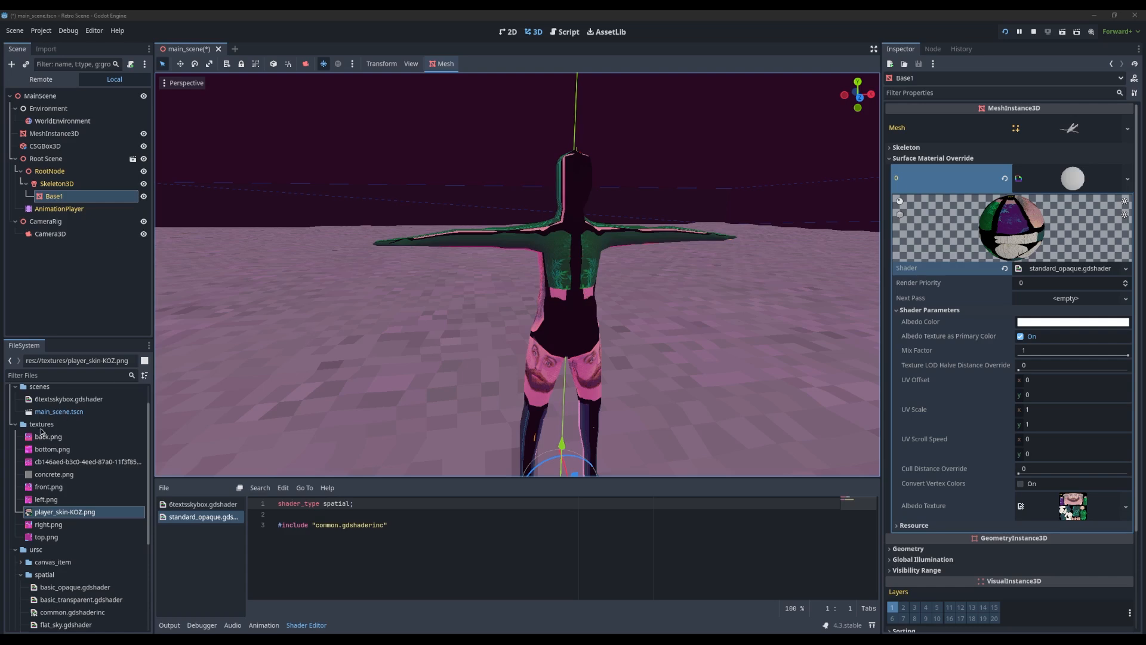
{"action": "scroll", "coordinate": [42, 431], "scroll_direction": "up", "scroll_amount": 2}
{"action": "scroll", "coordinate": [68, 444], "scroll_direction": "down", "scroll_amount": 4}
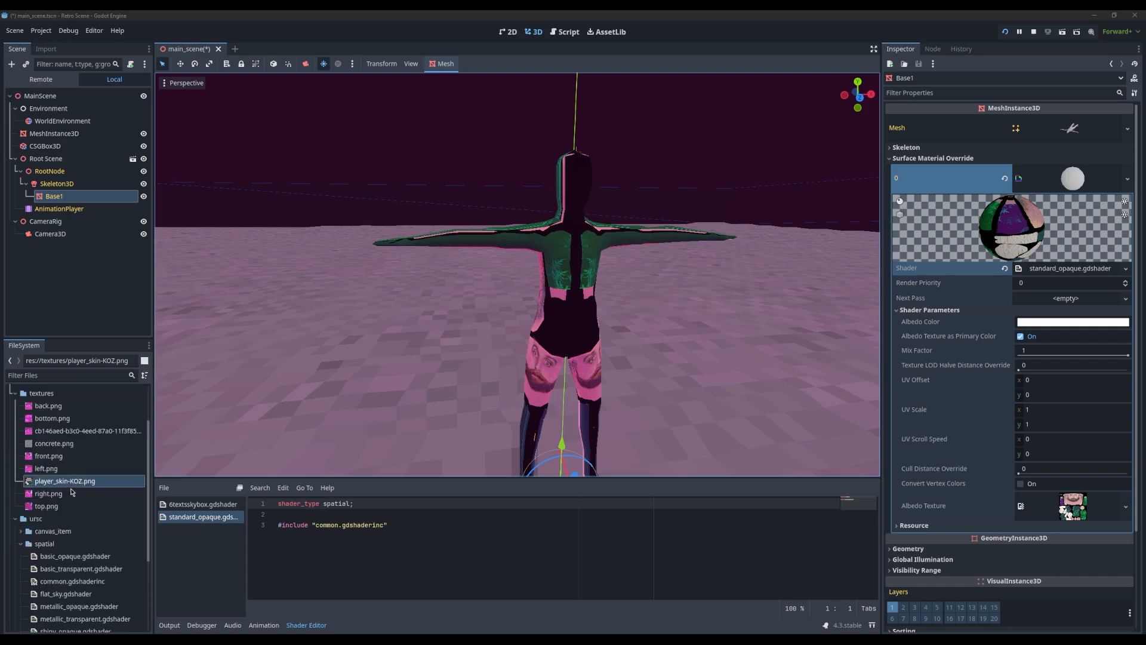
{"action": "scroll", "coordinate": [42, 490], "scroll_direction": "up", "scroll_amount": 4}
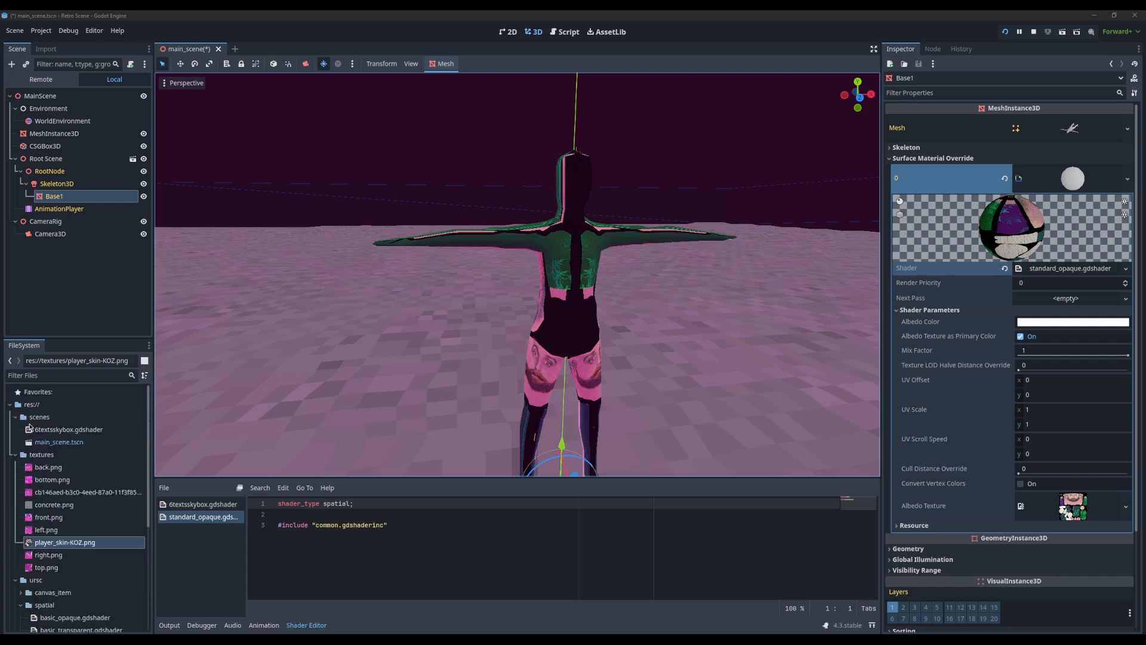
{"action": "scroll", "coordinate": [35, 537], "scroll_direction": "down", "scroll_amount": 4}
{"action": "scroll", "coordinate": [36, 508], "scroll_direction": "up", "scroll_amount": 4}
{"action": "right_click", "coordinate": [30, 404]}
{"action": "mouse_move", "coordinate": [82, 411]}
{"action": "left_click", "coordinate": [164, 416]}
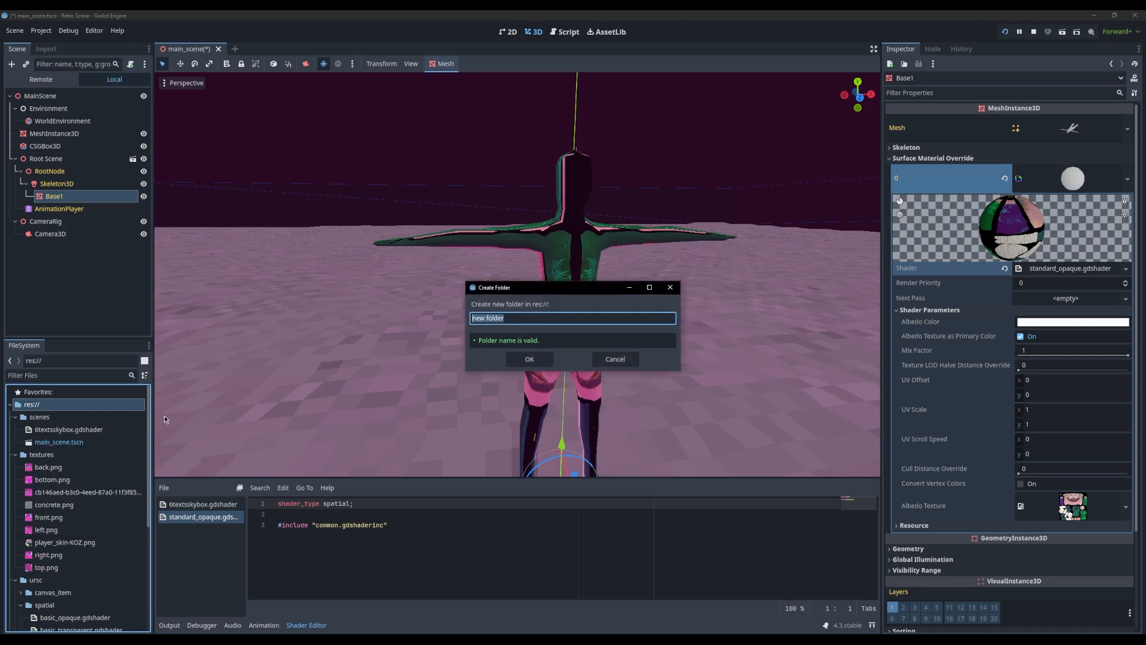
{"action": "type", "text": "models"}
{"action": "key", "text": "Return"}
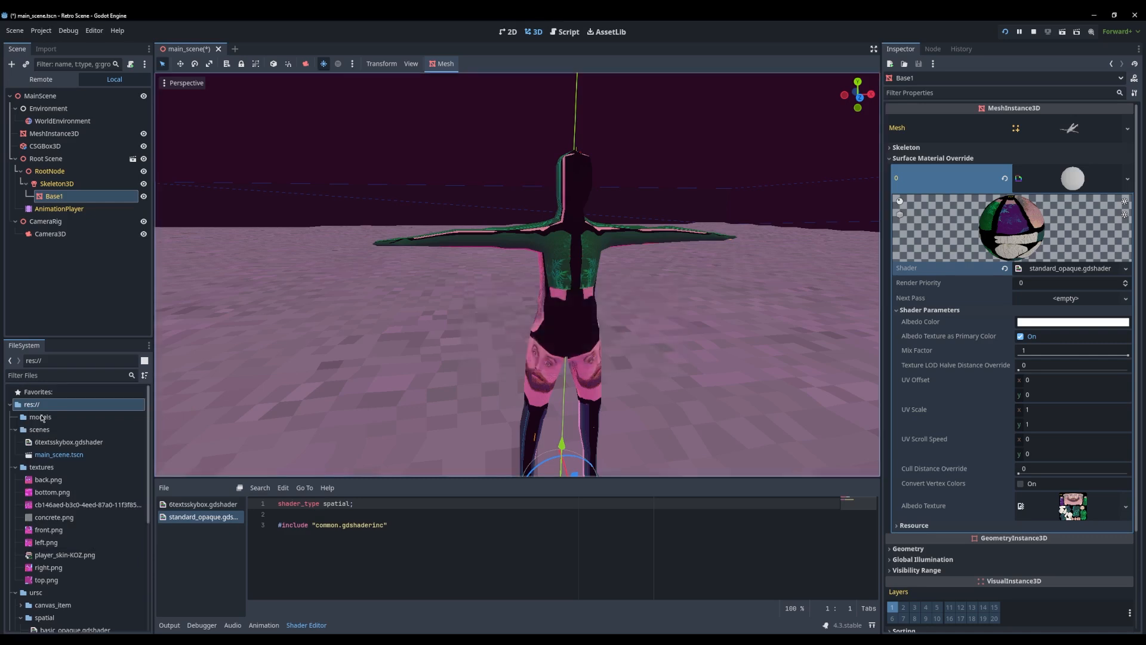
Add the guest_3_v8-mixamod glTF file to the models folder and try to place it in the scene
{"action": "left_click", "coordinate": [45, 418]}
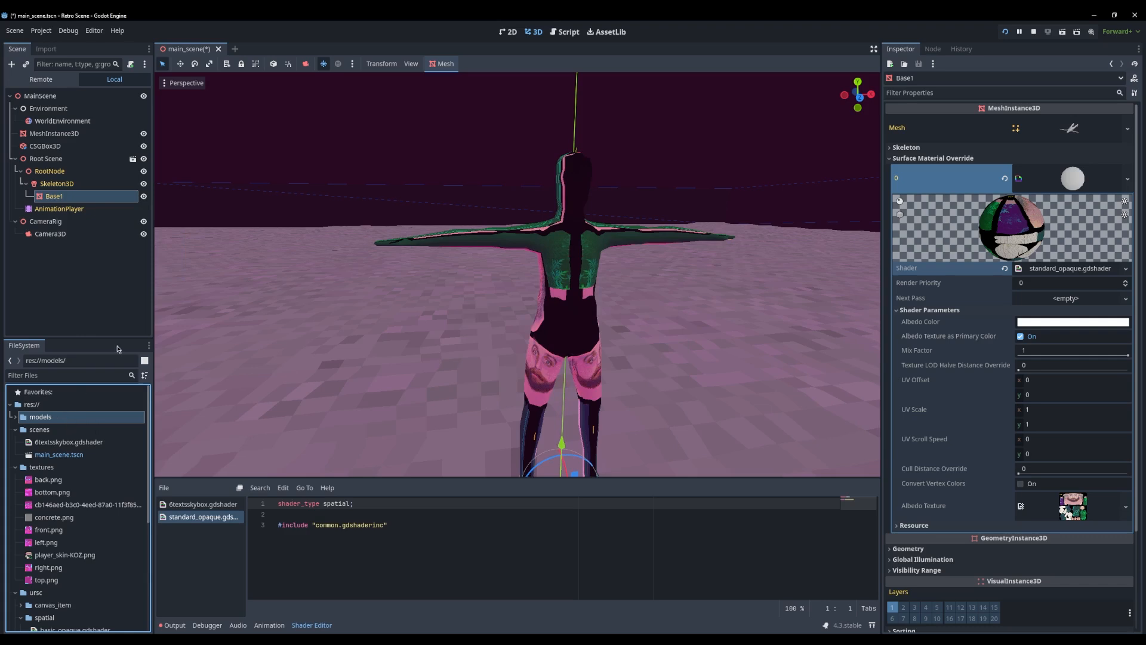
{"action": "left_click", "coordinate": [70, 430]}
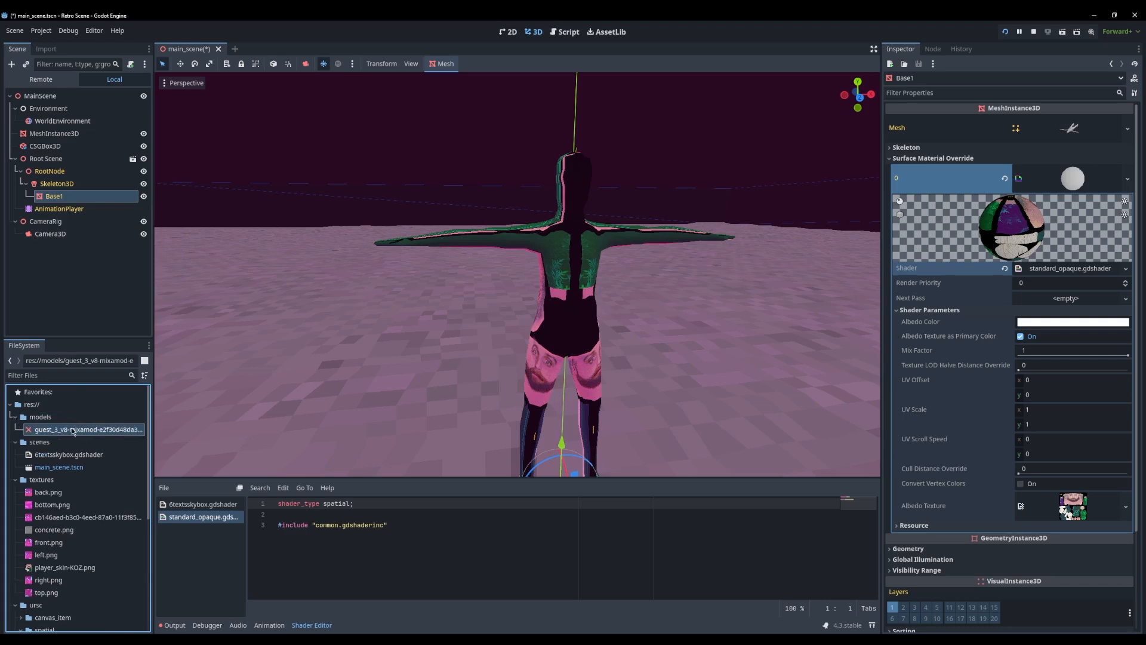
{"action": "left_click_drag", "start_coordinate": [45, 429], "coordinate": [51, 161]}
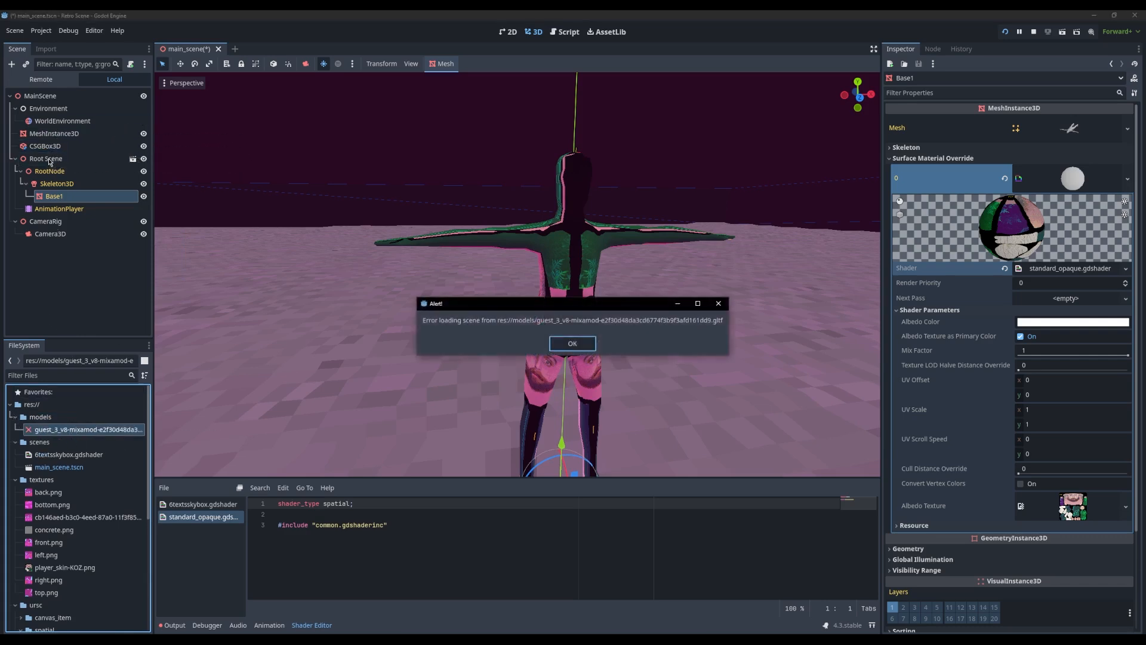
{"action": "left_click", "coordinate": [574, 344]}
{"action": "left_click", "coordinate": [573, 344]}
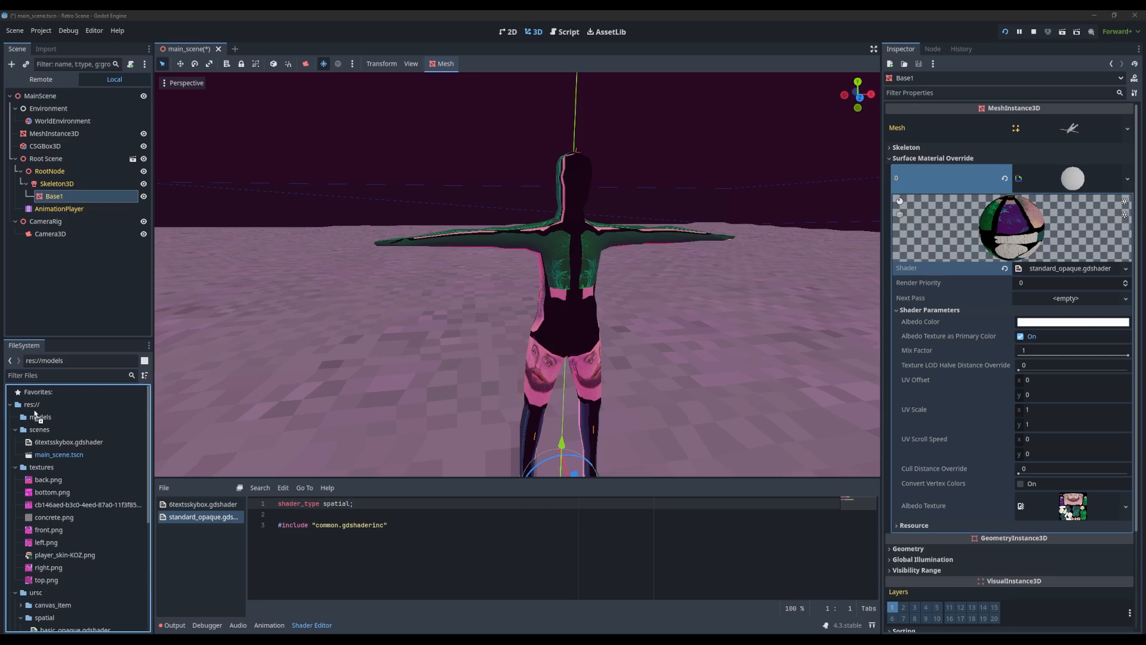
Add guest_3_v8-mixamod.blend to the models folder
{"action": "left_click", "coordinate": [41, 418]}
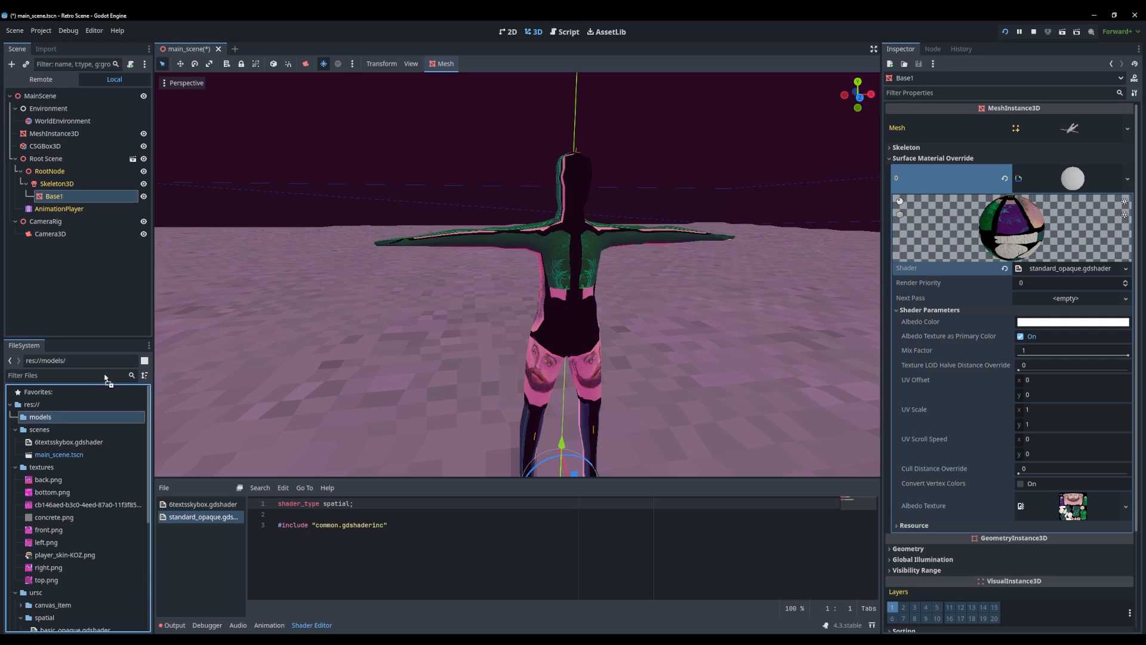
{"action": "left_click_drag", "start_coordinate": [62, 422], "coordinate": [62, 418]}
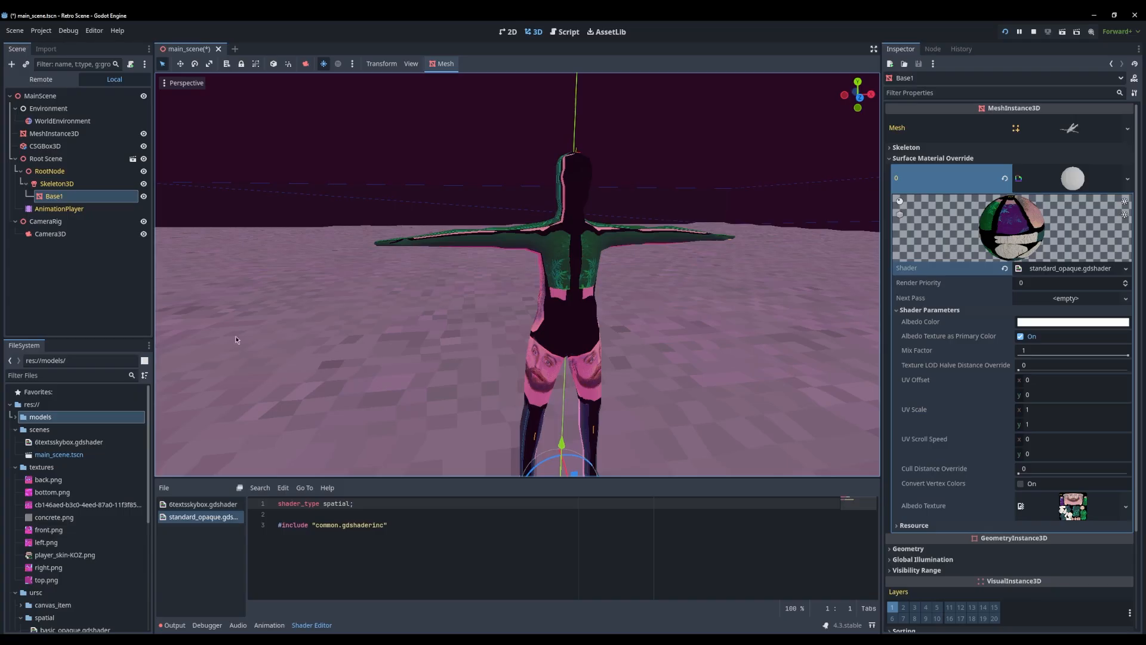
{"action": "left_click", "coordinate": [99, 295]}
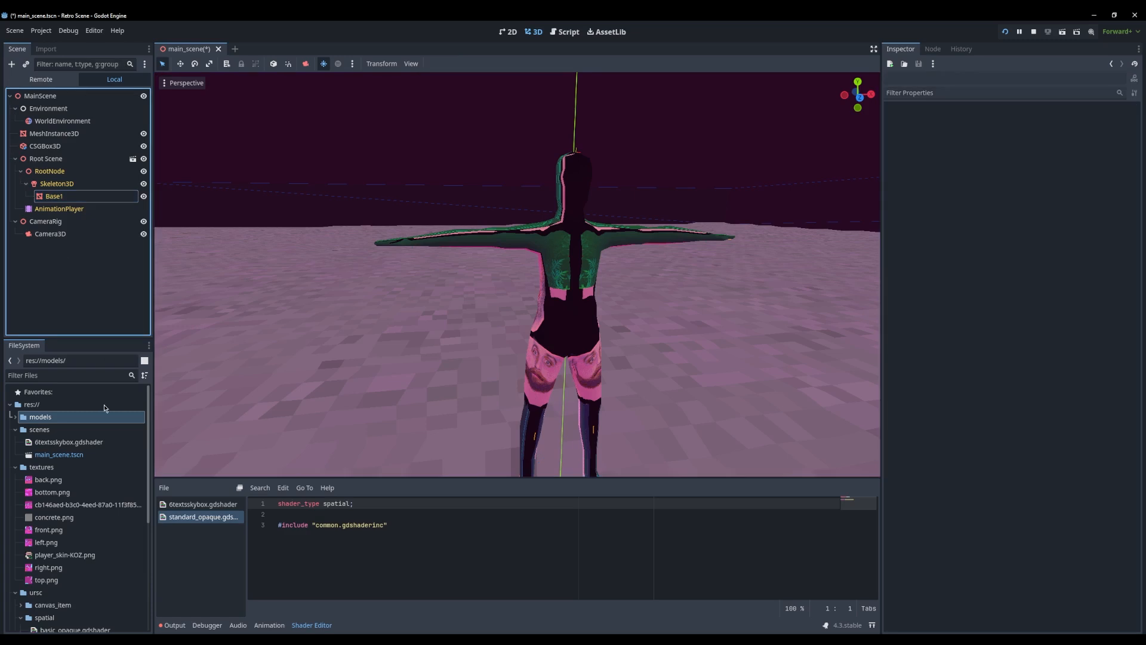
Try adding another instance of the guest_3-v3-mixamo_dance1 model under MainScene, inspect it and undo the addition
{"action": "scroll", "coordinate": [72, 489], "scroll_direction": "down", "scroll_amount": 5}
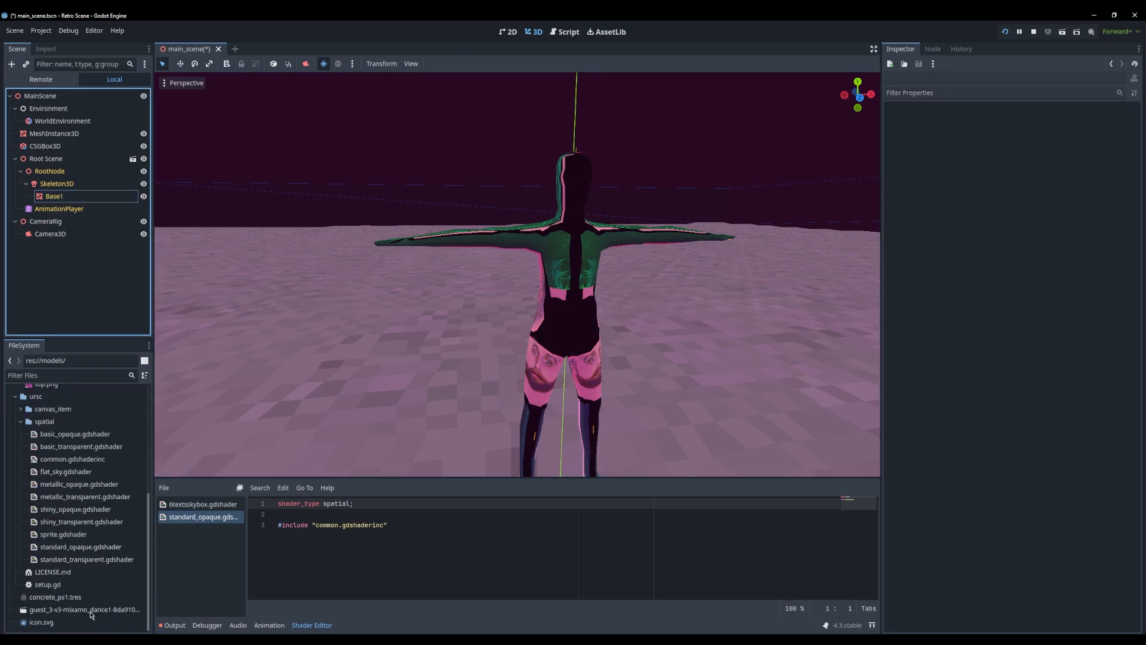
{"action": "left_click_drag", "start_coordinate": [84, 612], "coordinate": [49, 101]}
{"action": "middle_click_drag", "start_coordinate": [298, 197], "coordinate": [287, 218]}
{"action": "left_click", "coordinate": [48, 235]}
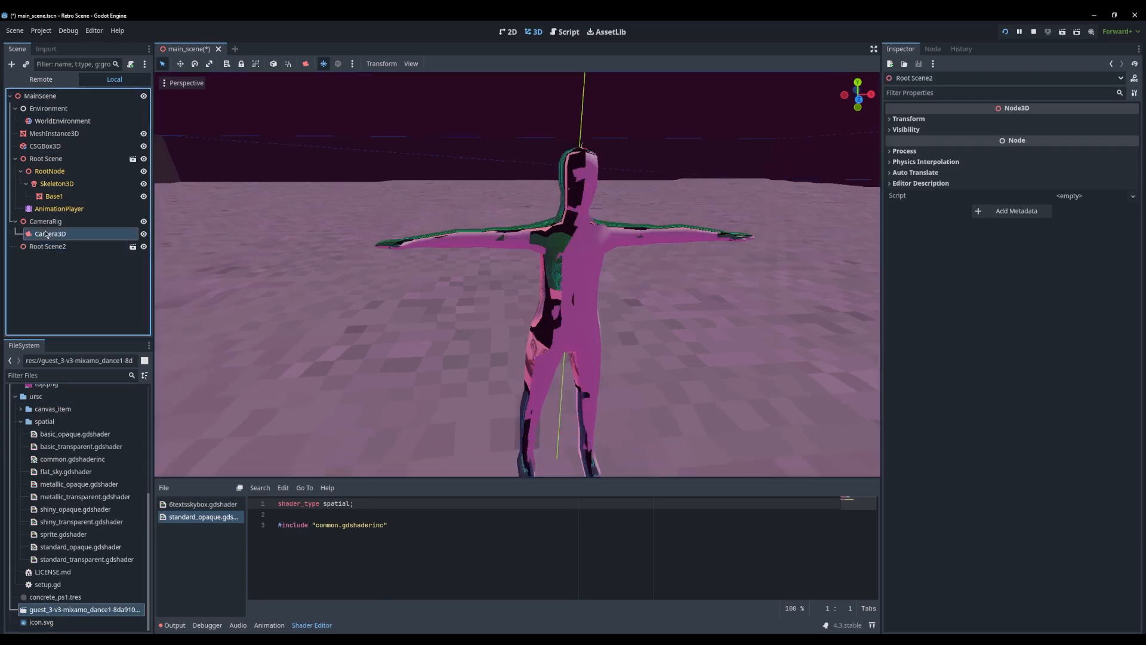
{"action": "left_click", "coordinate": [49, 246]}
{"action": "key", "text": "f"}
{"action": "scroll", "coordinate": [578, 323], "scroll_direction": "down", "scroll_amount": 9}
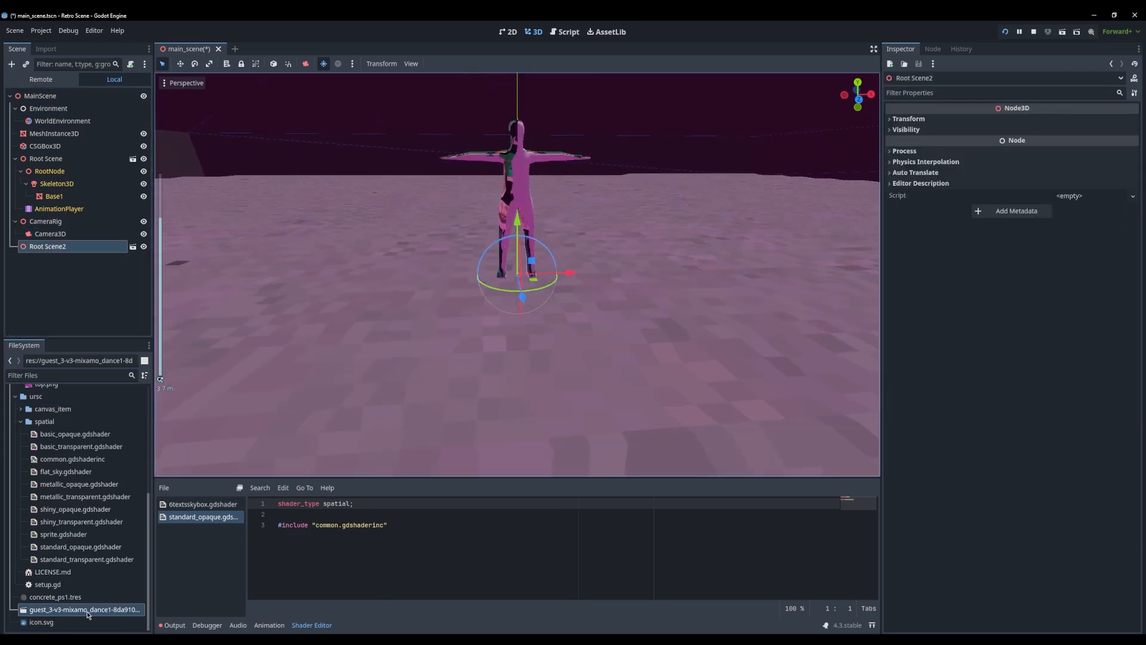
{"action": "key", "text": "ctrl+z"}
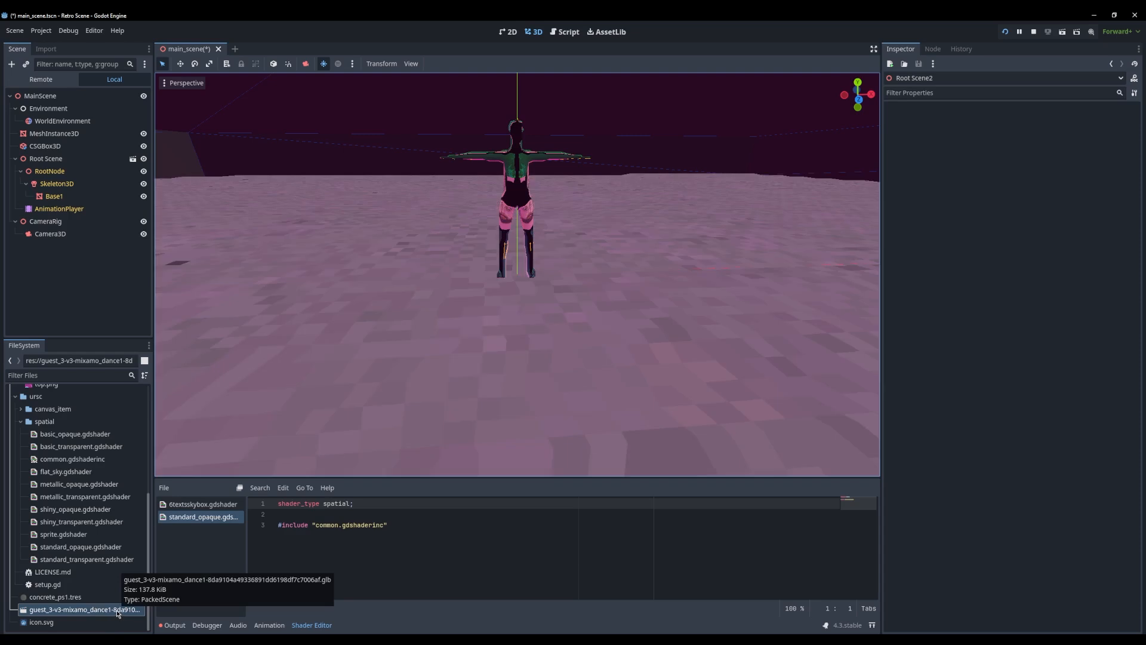
{"action": "key", "text": "ctrl+z"}
{"action": "key", "text": "ctrl+z"}
{"action": "key", "text": "ctrl+z"}
Place guest_3_v8-mixamod.blend from the models folder in the scene and shift it along X beside the existing character
{"action": "scroll", "coordinate": [80, 565], "scroll_direction": "up", "scroll_amount": 2}
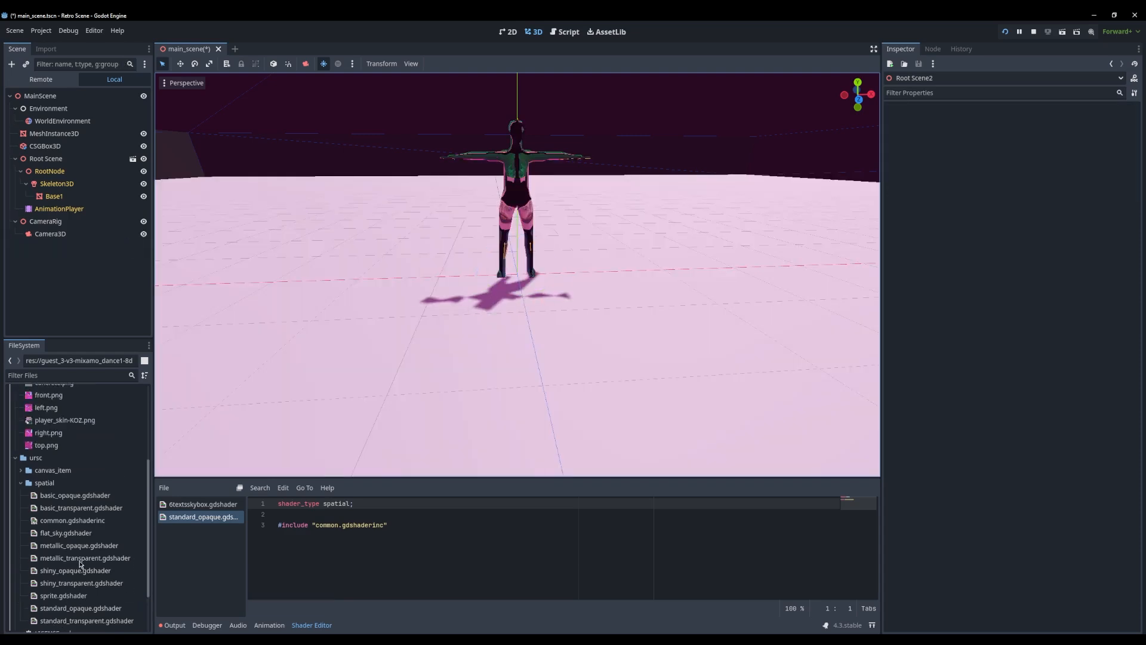
{"action": "scroll", "coordinate": [84, 469], "scroll_direction": "up", "scroll_amount": 5}
{"action": "left_click", "coordinate": [64, 442]}
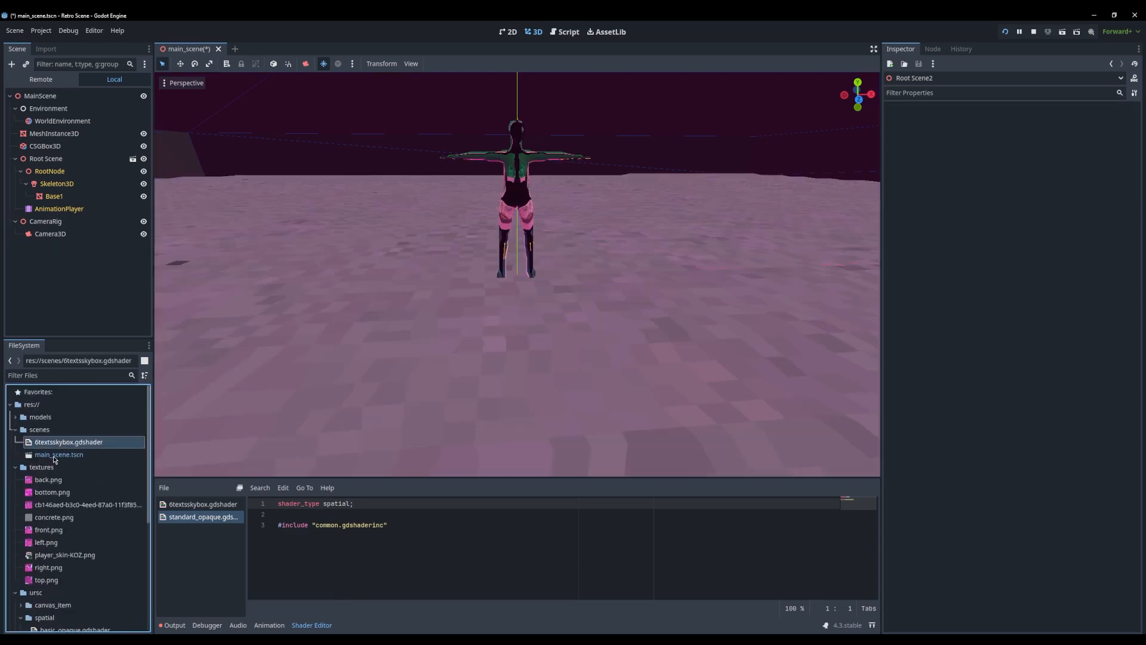
{"action": "left_click", "coordinate": [53, 457]}
{"action": "left_click", "coordinate": [48, 445]}
{"action": "left_click", "coordinate": [15, 418]}
{"action": "left_click", "coordinate": [34, 432]}
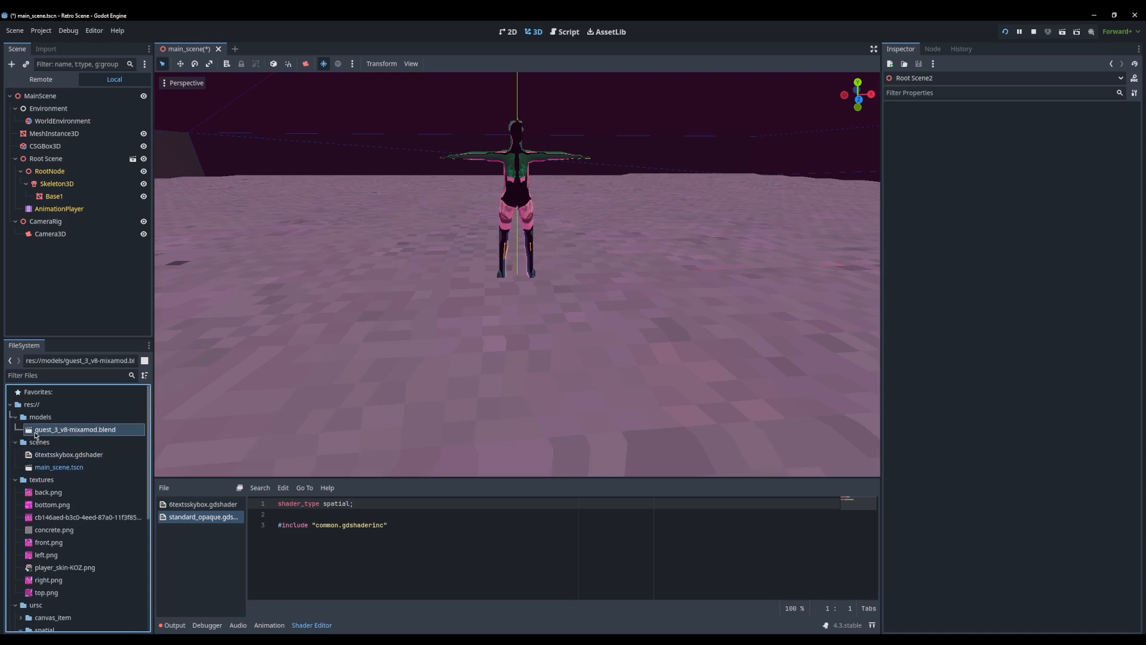
{"action": "left_click_drag", "start_coordinate": [36, 434], "coordinate": [519, 235]}
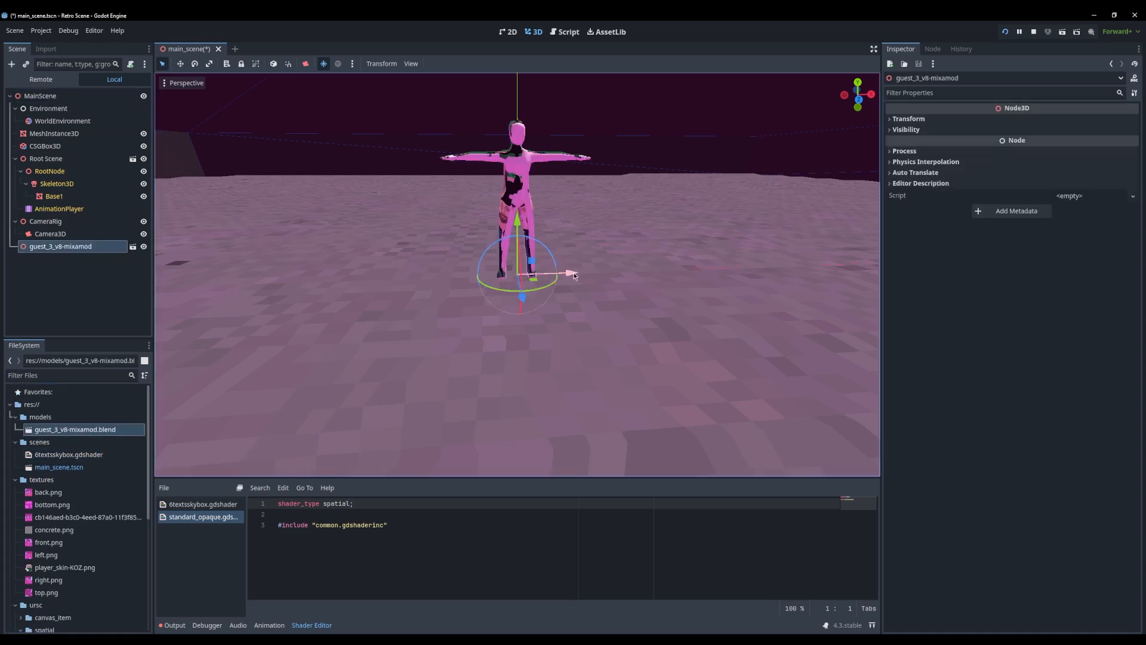
{"action": "left_click_drag", "start_coordinate": [574, 275], "coordinate": [429, 285]}
{"action": "key", "text": "f"}
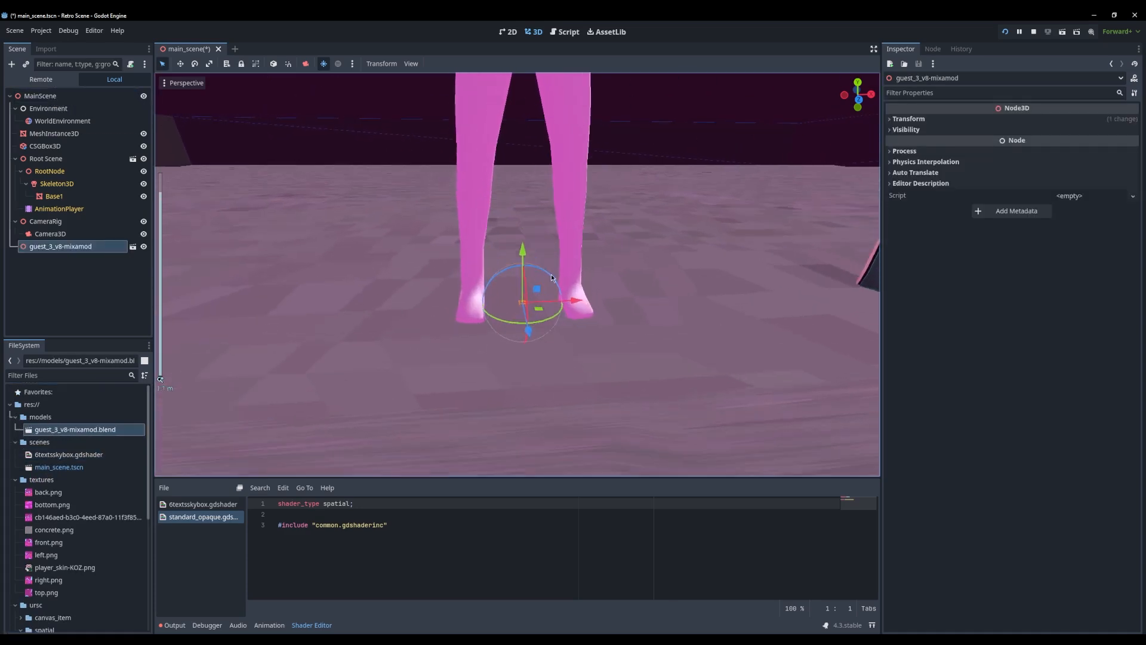
Enable Editable Children on the guest_3_v8-mixamod node
{"action": "middle_click_drag", "start_coordinate": [552, 278], "coordinate": [521, 252], "text": "shift"}
{"action": "scroll", "coordinate": [637, 261], "scroll_direction": "up", "scroll_amount": 3}
{"action": "left_click", "coordinate": [472, 213]}
{"action": "left_click", "coordinate": [70, 249]}
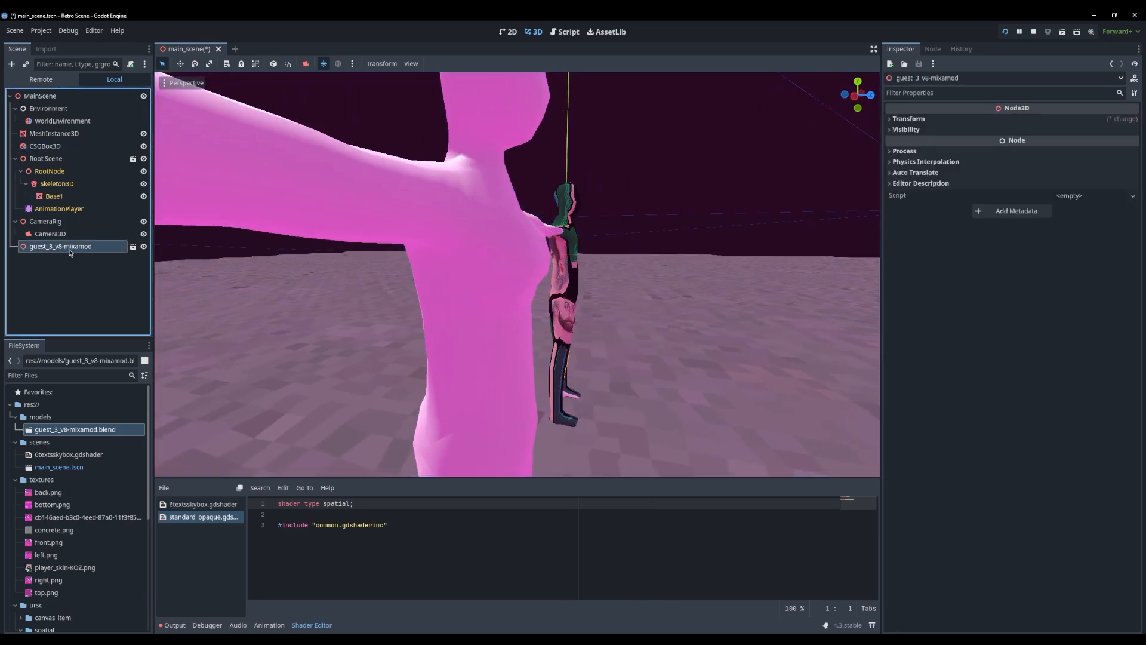
{"action": "right_click", "coordinate": [70, 251]}
{"action": "left_click", "coordinate": [170, 492]}
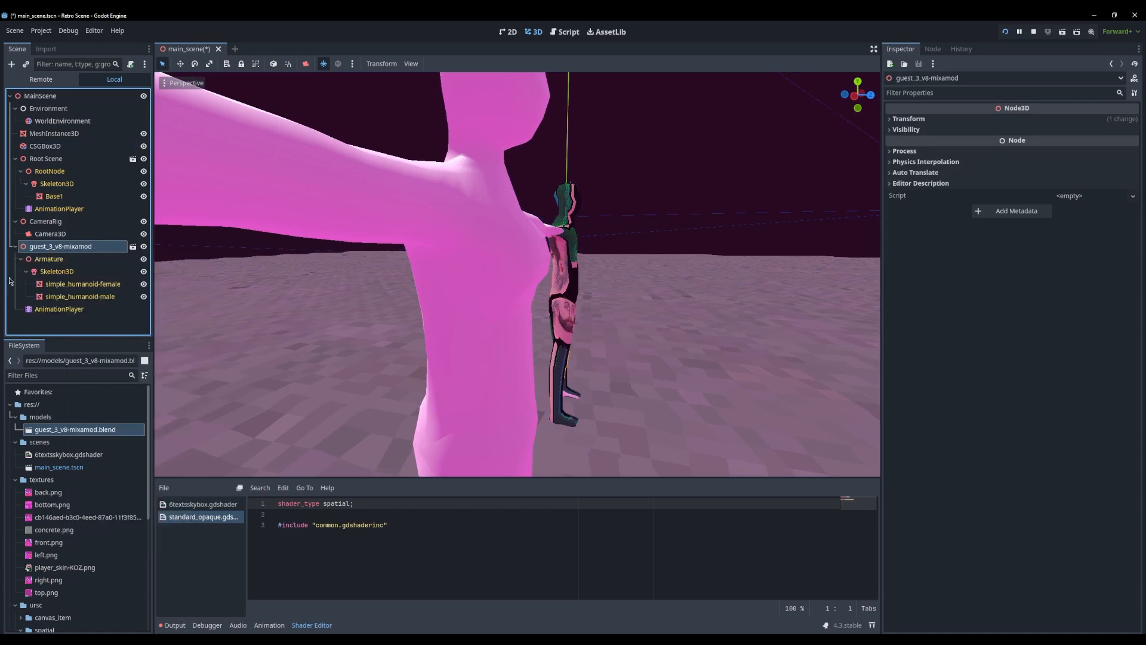
Hide the simple_humanoid-male mesh under guest_3_v8-mixamod's Skeleton3D, leaving only simple_humanoid-female displayed
{"action": "left_click", "coordinate": [76, 288]}
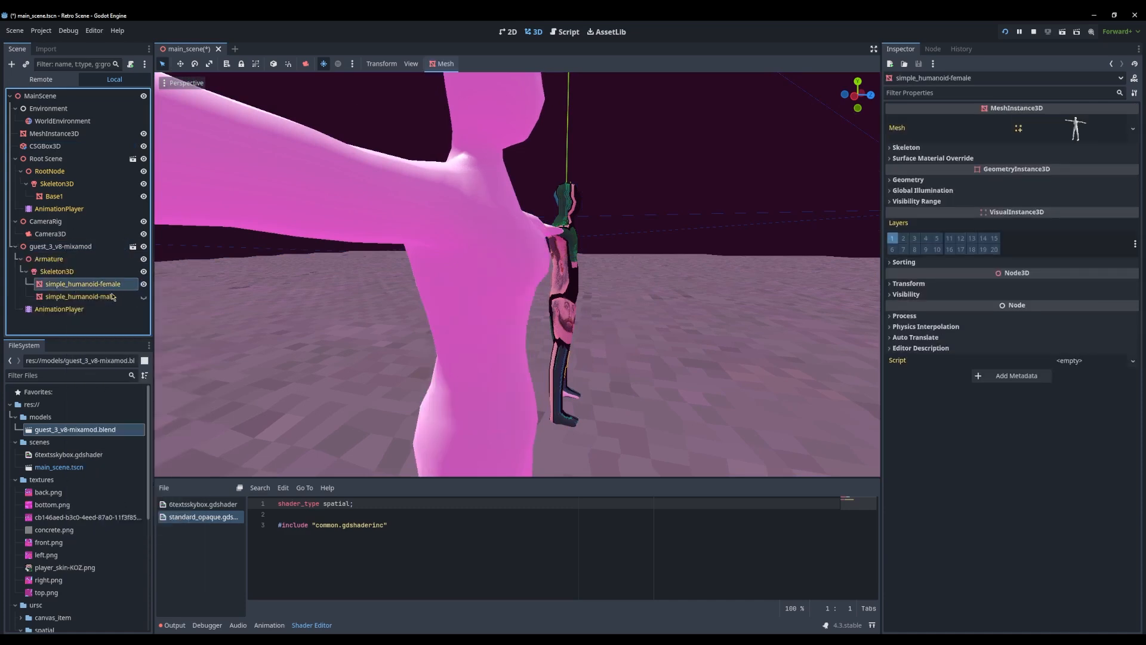
{"action": "middle_click_drag", "start_coordinate": [588, 286], "coordinate": [483, 341]}
{"action": "scroll", "coordinate": [490, 343], "scroll_direction": "down", "scroll_amount": 12}
{"action": "middle_click_drag", "start_coordinate": [543, 380], "coordinate": [505, 364]}
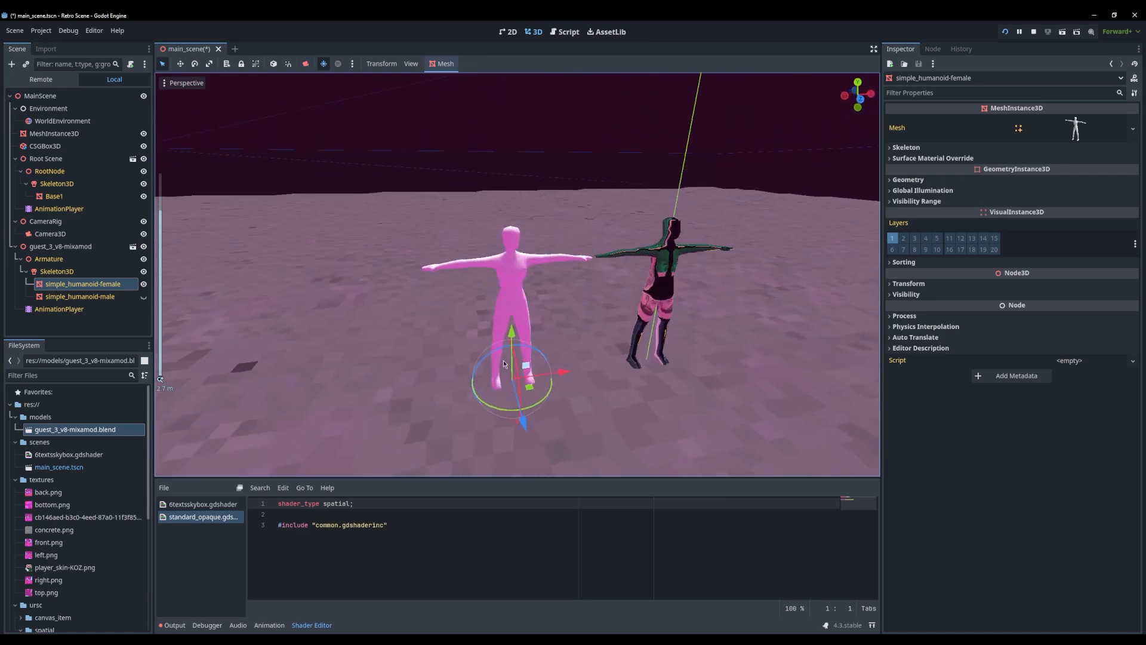
{"action": "scroll", "coordinate": [503, 363], "scroll_direction": "up", "scroll_amount": 6}
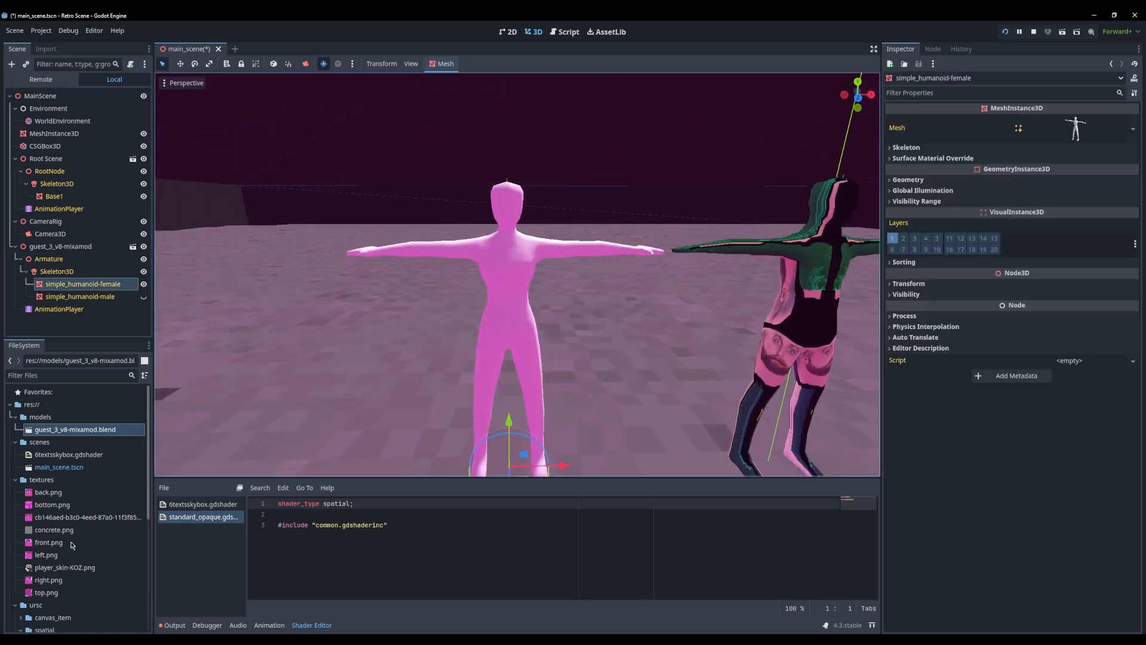
Examine the material override and shader parameters of the floor's MeshInstance3D
{"action": "left_click", "coordinate": [724, 379]}
{"action": "left_click", "coordinate": [724, 378]}
{"action": "left_click", "coordinate": [724, 378]}
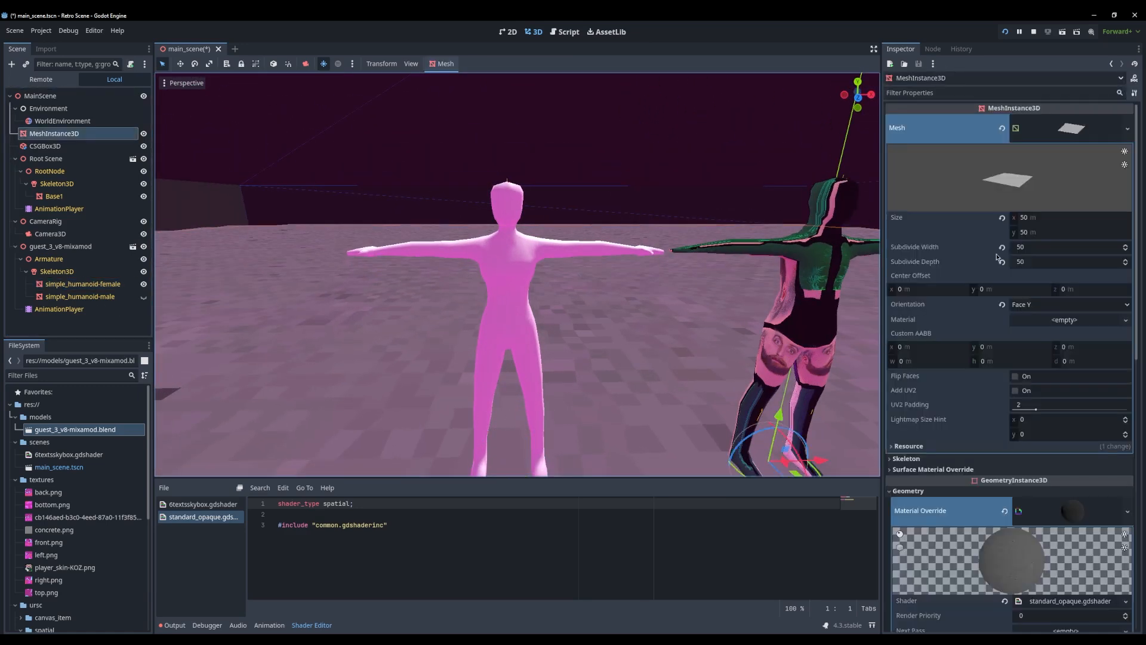
{"action": "scroll", "coordinate": [1069, 504], "scroll_direction": "down", "scroll_amount": 4}
{"action": "scroll", "coordinate": [1069, 504], "scroll_direction": "down", "scroll_amount": 2}
{"action": "left_click", "coordinate": [1074, 189]}
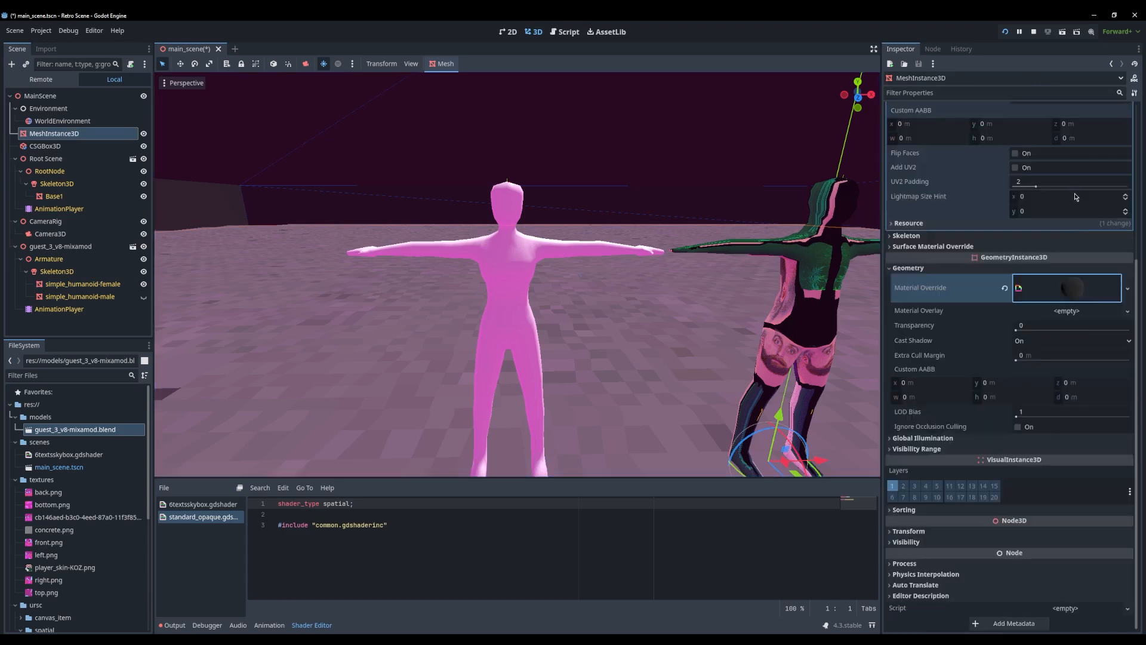
{"action": "left_click", "coordinate": [1075, 294]}
{"action": "scroll", "coordinate": [1068, 484], "scroll_direction": "down", "scroll_amount": 4}
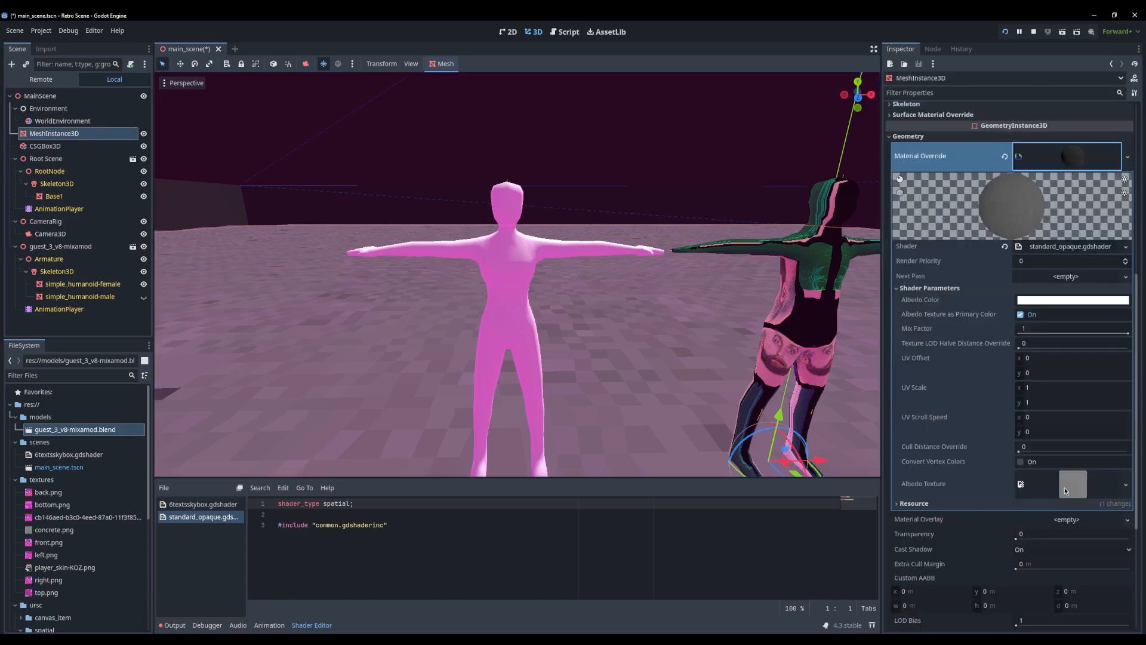
{"action": "left_click", "coordinate": [816, 301]}
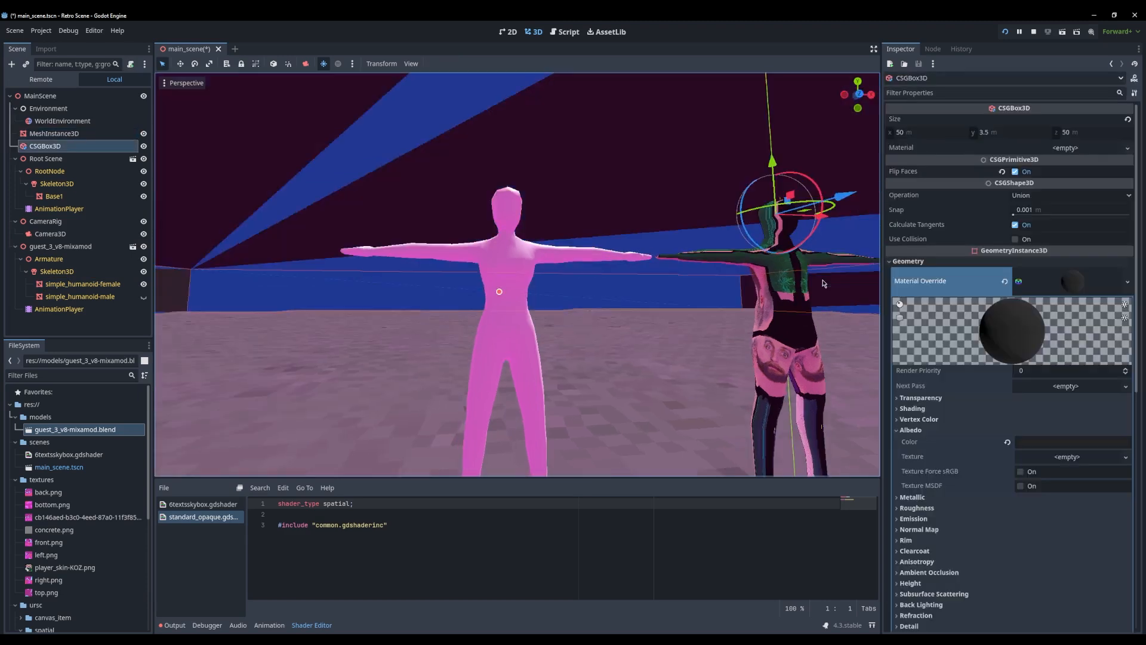
{"action": "left_click", "coordinate": [651, 304]}
Copy the standard_opaque.gdshader shader from Base1's surface material override
{"action": "left_click", "coordinate": [50, 183]}
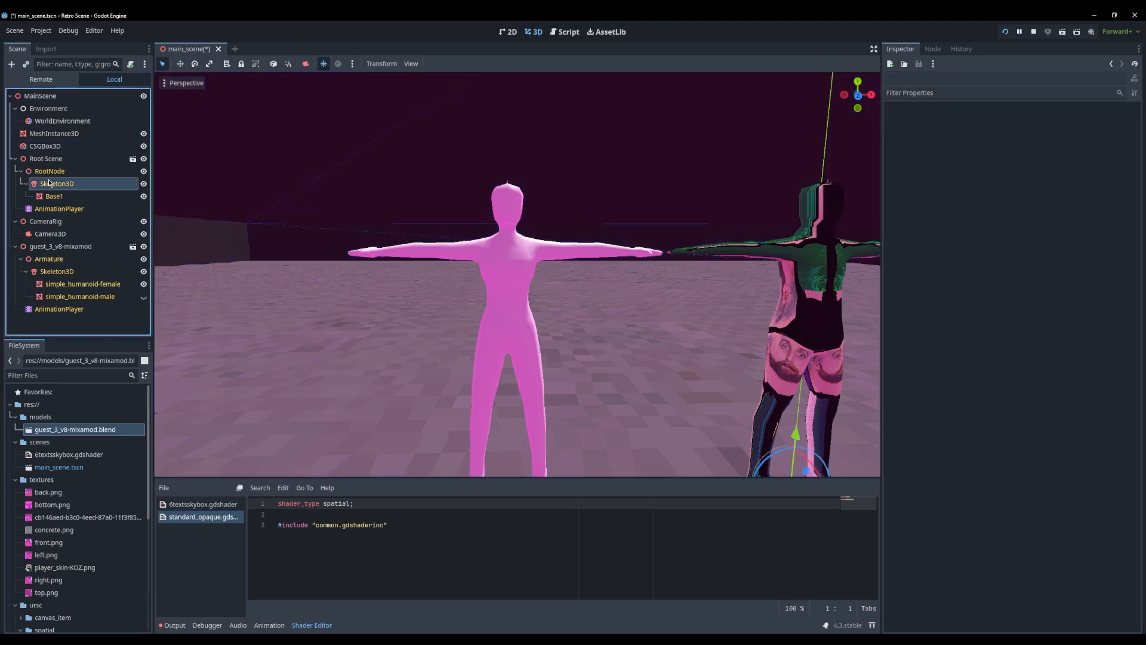
{"action": "left_click", "coordinate": [53, 196]}
{"action": "right_click", "coordinate": [1061, 268]}
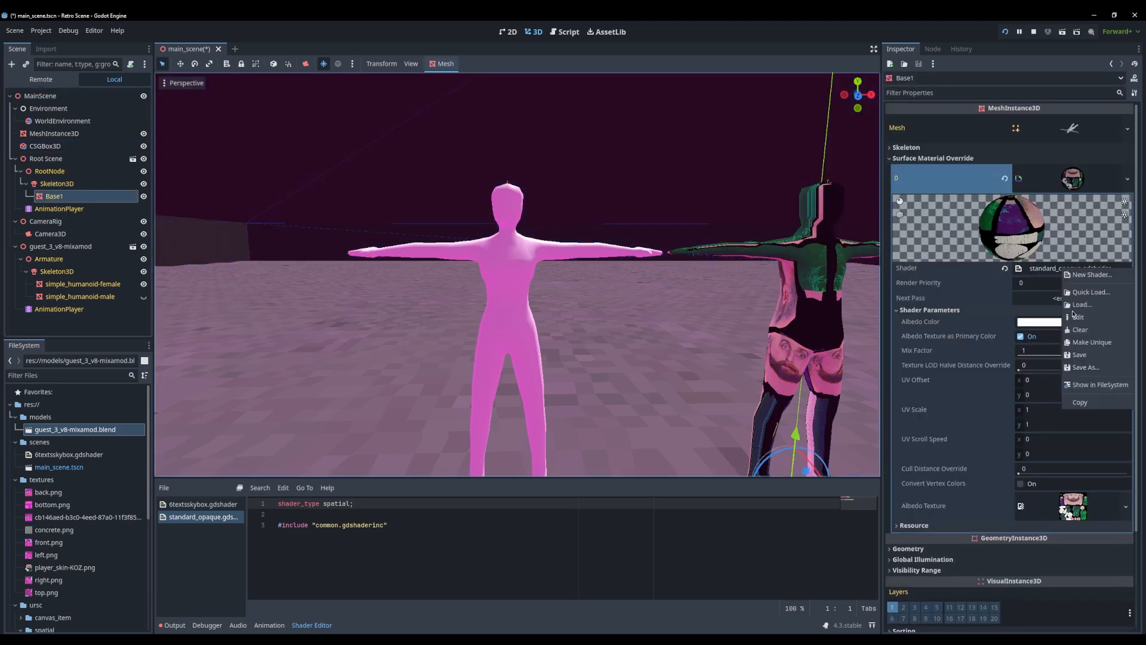
{"action": "left_click", "coordinate": [1081, 402]}
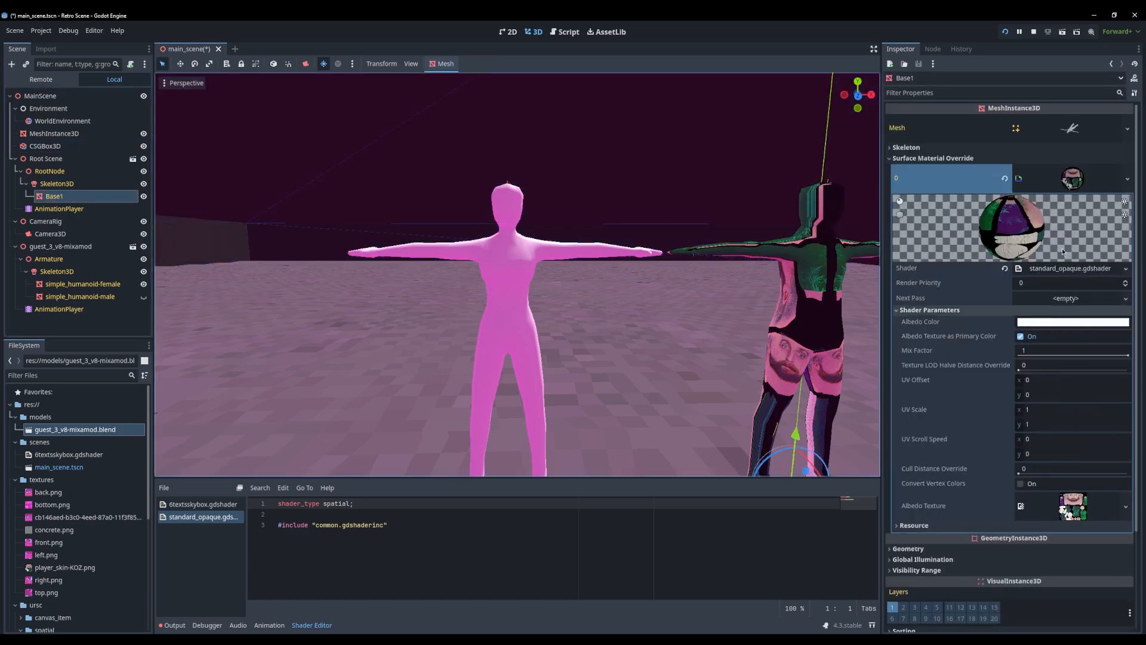
{"action": "left_click", "coordinate": [535, 241]}
{"action": "left_click", "coordinate": [64, 325]}
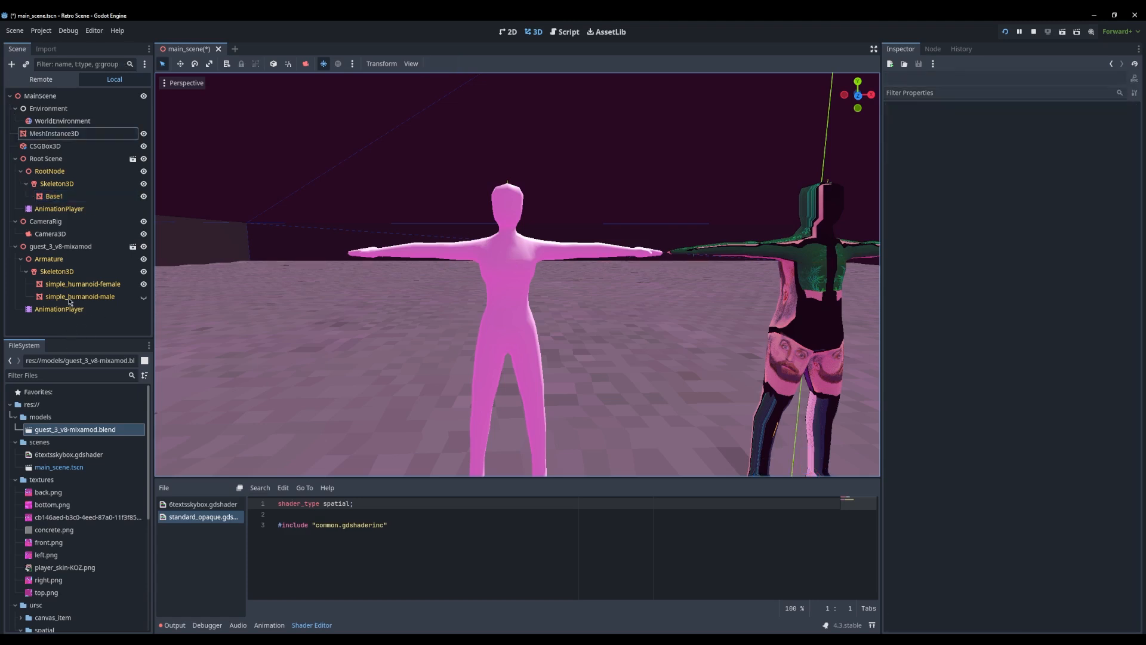
Try to reuse the copied shader in simple_humanoid-female's surface material override and geometry material override
{"action": "left_click", "coordinate": [64, 285]}
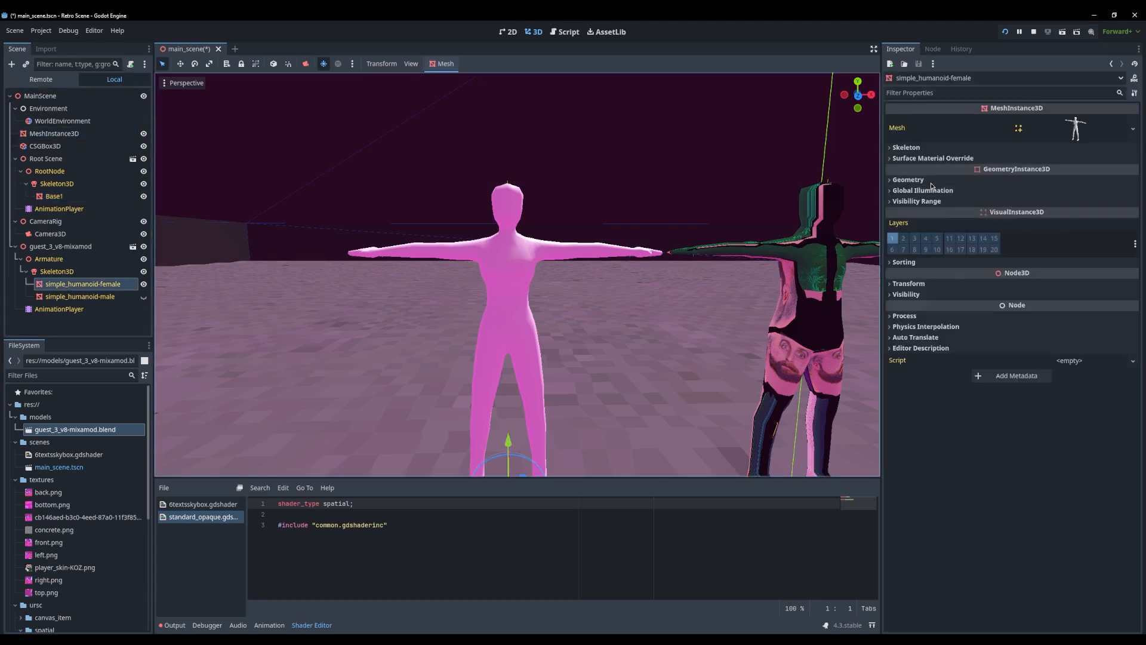
{"action": "left_click", "coordinate": [953, 159]}
{"action": "left_click", "coordinate": [1065, 173]}
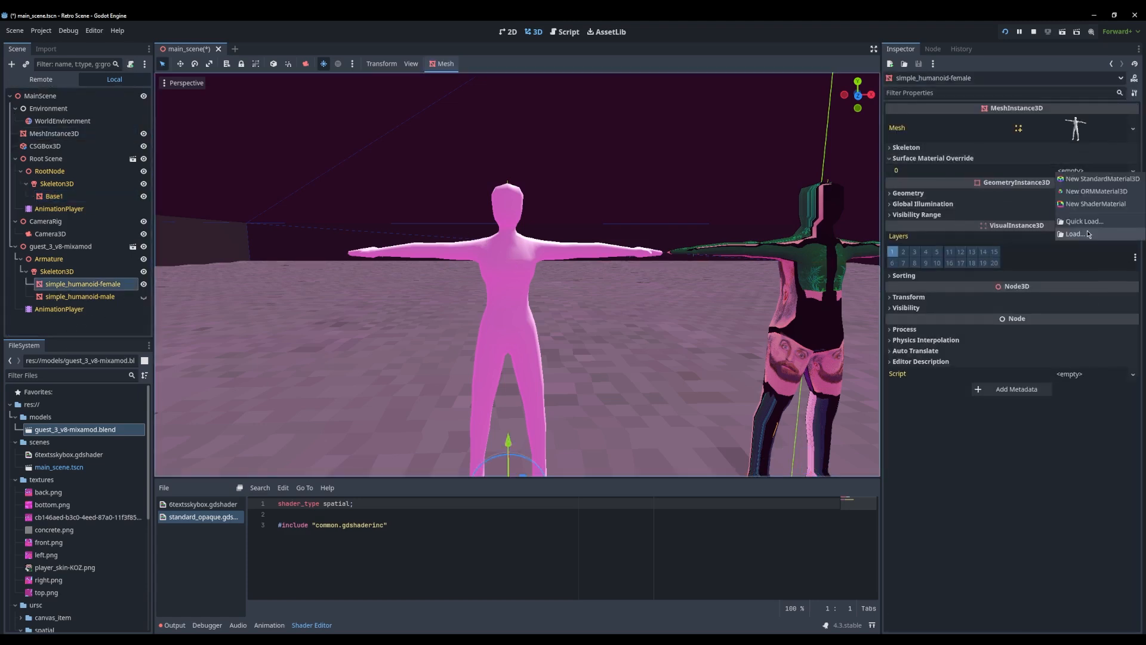
{"action": "left_click", "coordinate": [1036, 172]}
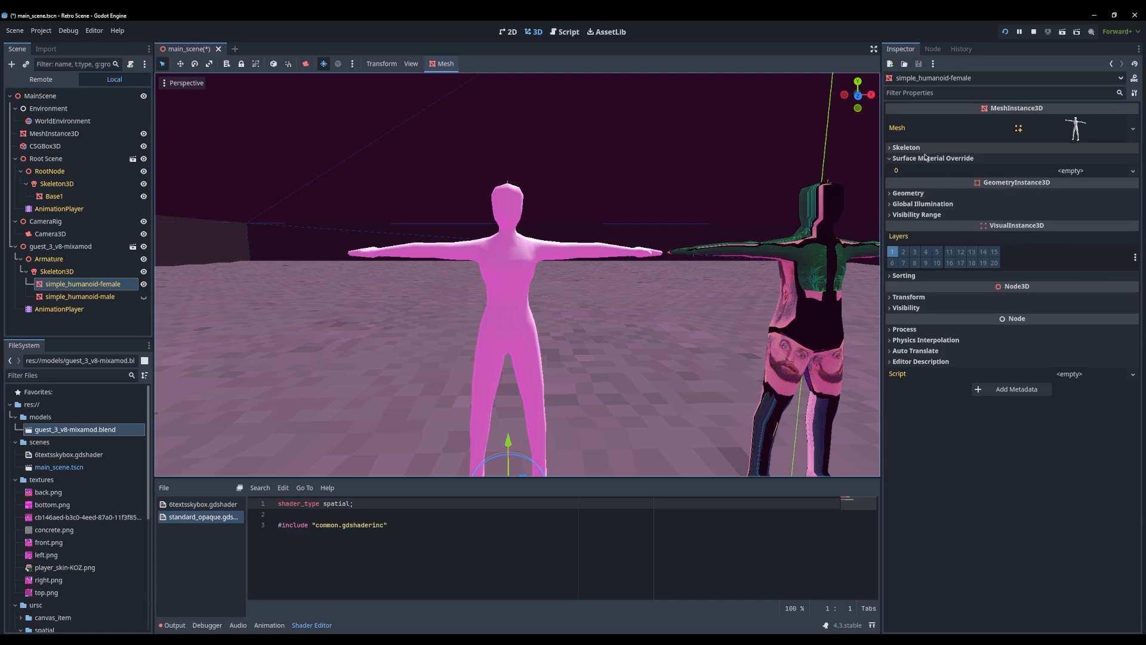
{"action": "left_click", "coordinate": [1069, 193]}
{"action": "left_click", "coordinate": [1080, 208]}
{"action": "left_click", "coordinate": [1073, 207]}
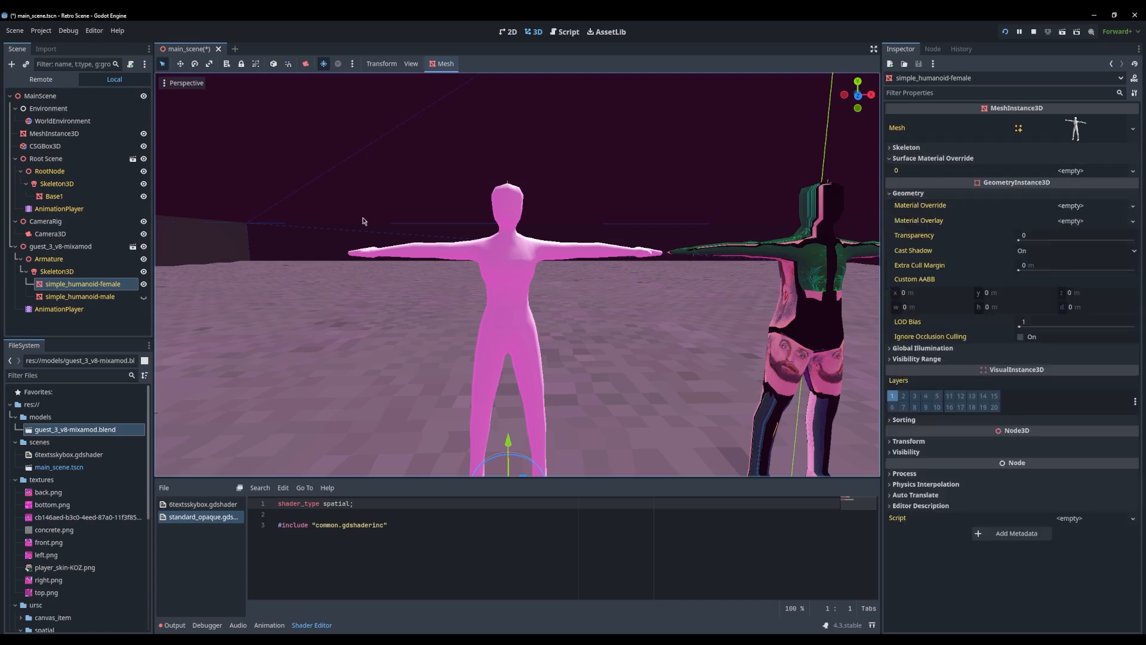
Copy Base1's surface override material and paste it into surface material override 0 of simple_humanoid-female
{"action": "left_click", "coordinate": [54, 196]}
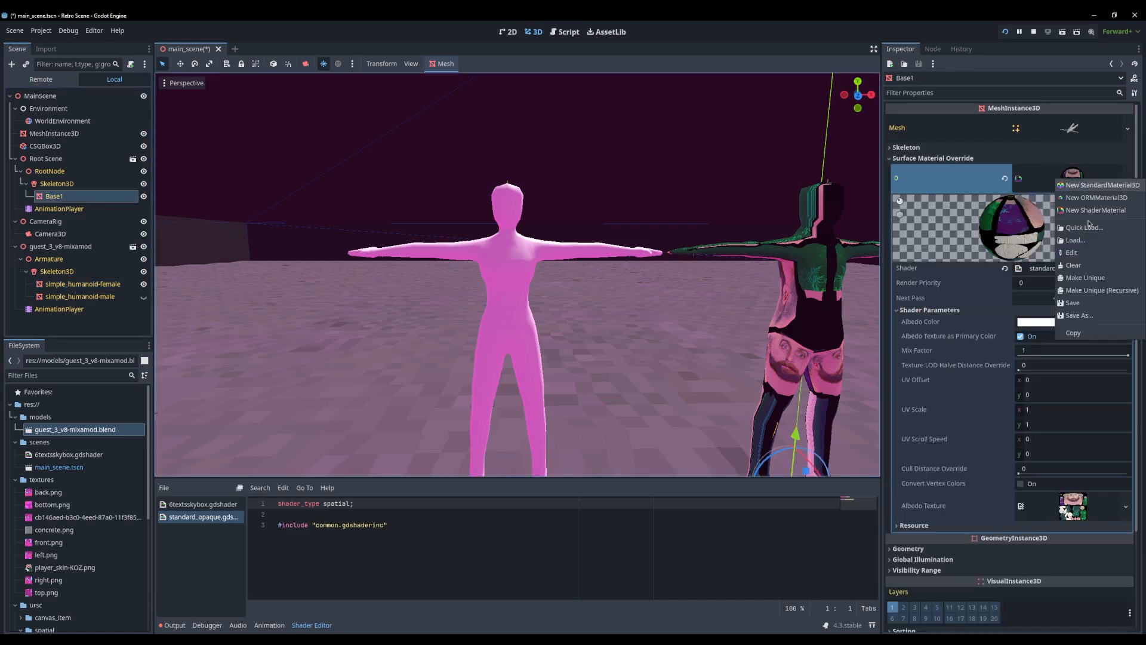
{"action": "left_click", "coordinate": [83, 284]}
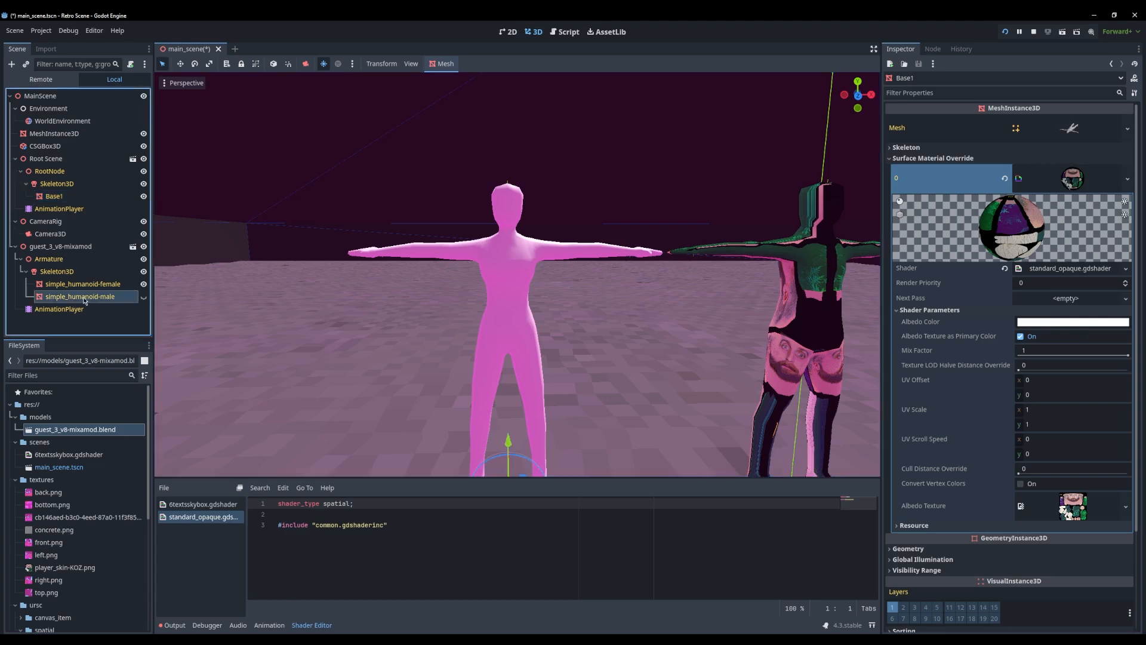
{"action": "left_click", "coordinate": [1080, 170]}
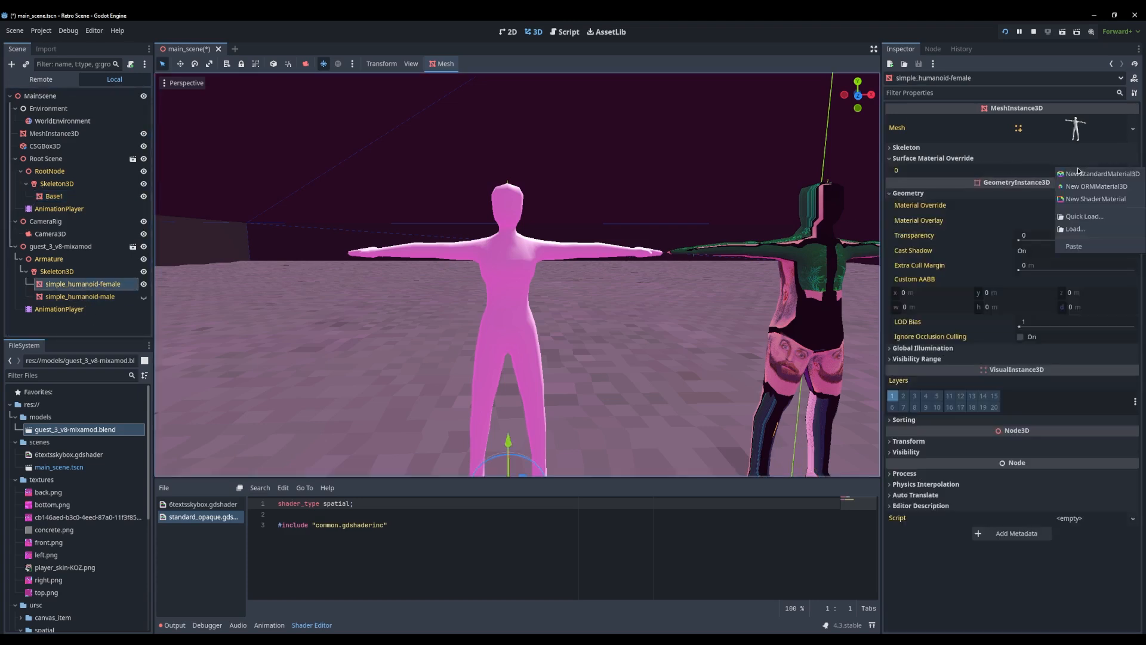
{"action": "left_click", "coordinate": [1076, 246]}
{"action": "middle_click_drag", "start_coordinate": [541, 222], "coordinate": [540, 282]}
{"action": "scroll", "coordinate": [535, 221], "scroll_direction": "up", "scroll_amount": 6}
{"action": "scroll", "coordinate": [535, 222], "scroll_direction": "up", "scroll_amount": 5}
{"action": "scroll", "coordinate": [540, 281], "scroll_direction": "down", "scroll_amount": 20}
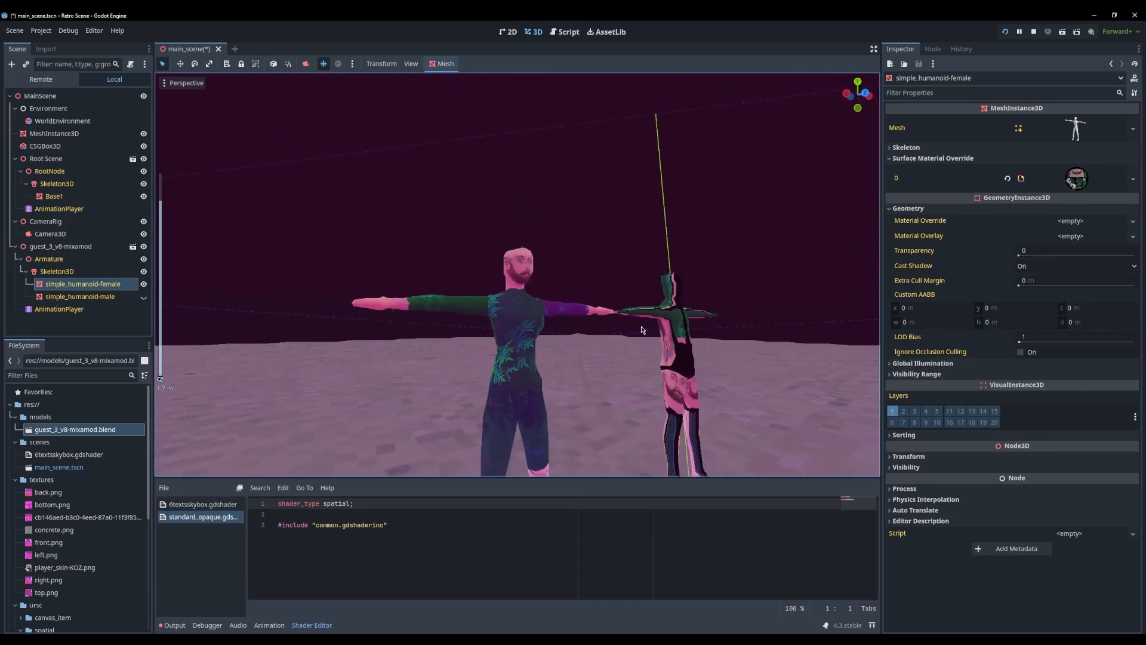
{"action": "middle_click_drag", "start_coordinate": [623, 343], "coordinate": [430, 273]}
Move guest_3_v8-mixamod above Root Scene in the scene tree and reparent both nodes to a new Node3D
{"action": "left_click", "coordinate": [15, 246]}
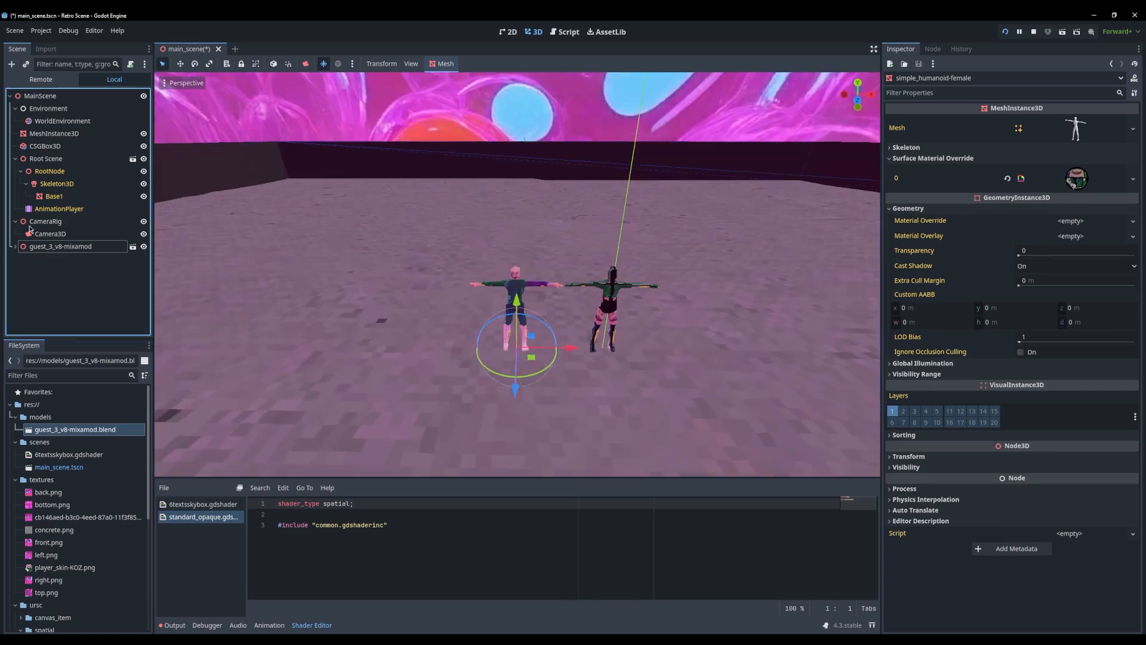
{"action": "left_click_drag", "start_coordinate": [18, 250], "coordinate": [37, 156]}
{"action": "left_click", "coordinate": [38, 171], "text": "ctrl"}
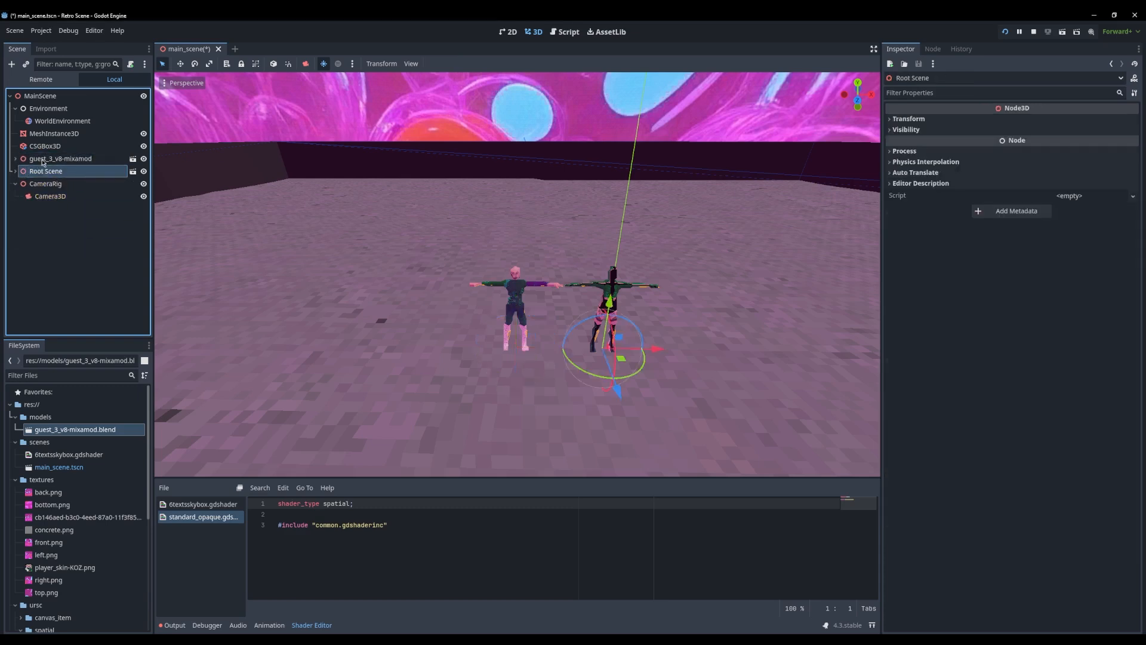
{"action": "right_click", "coordinate": [39, 167]}
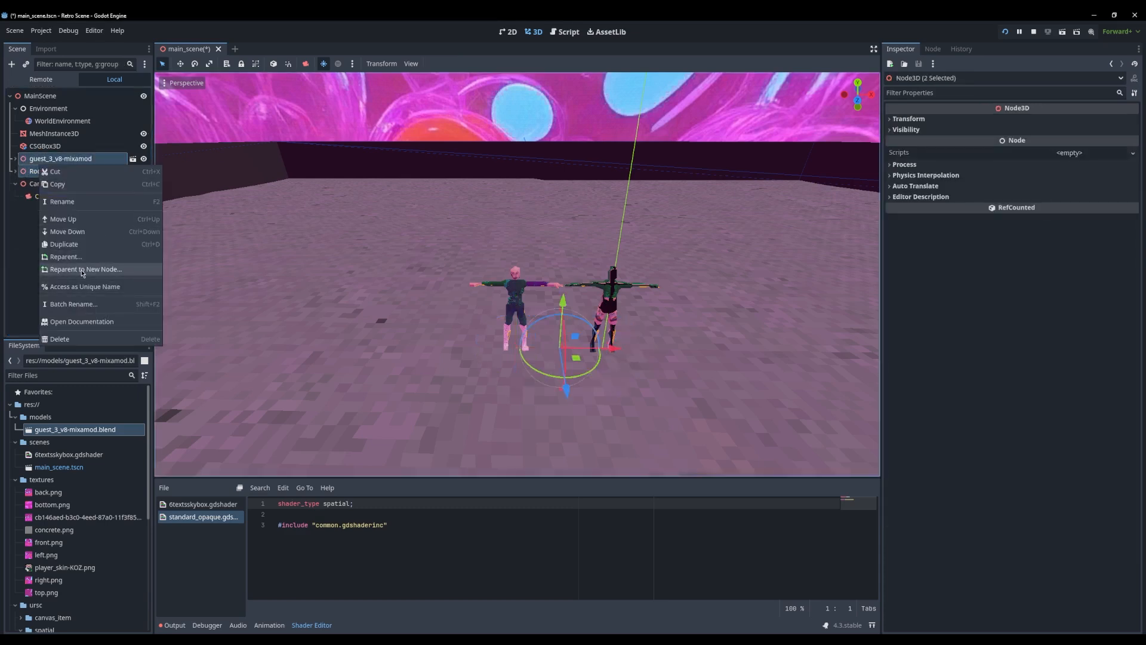
{"action": "left_click", "coordinate": [83, 270]}
{"action": "left_click", "coordinate": [481, 330]}
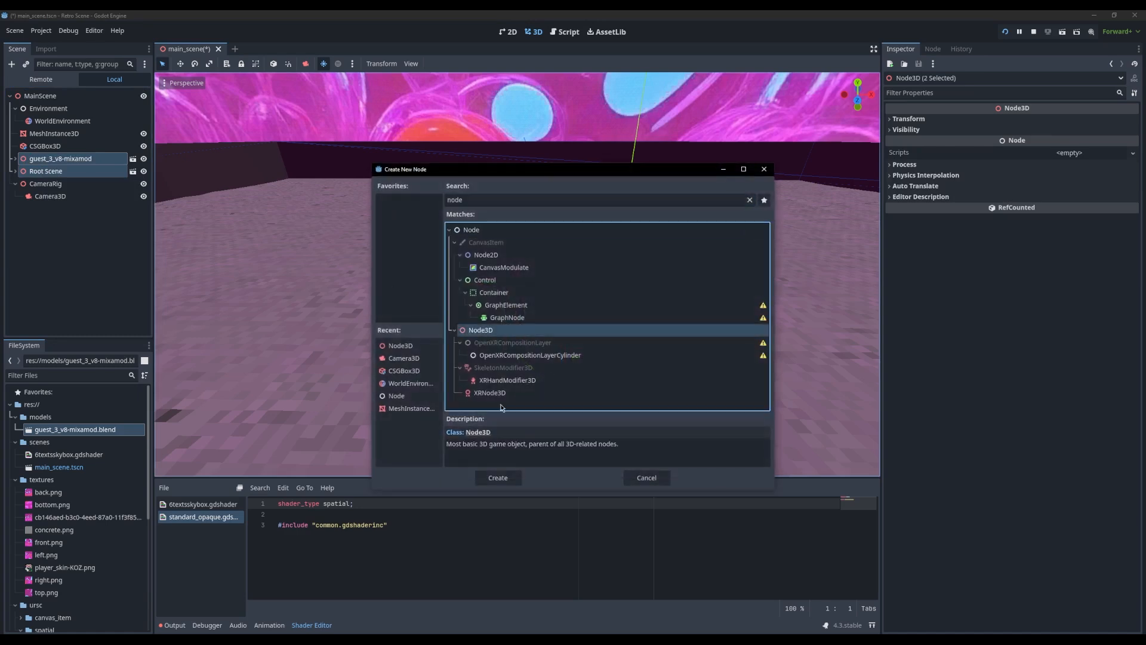
{"action": "left_click", "coordinate": [498, 478]}
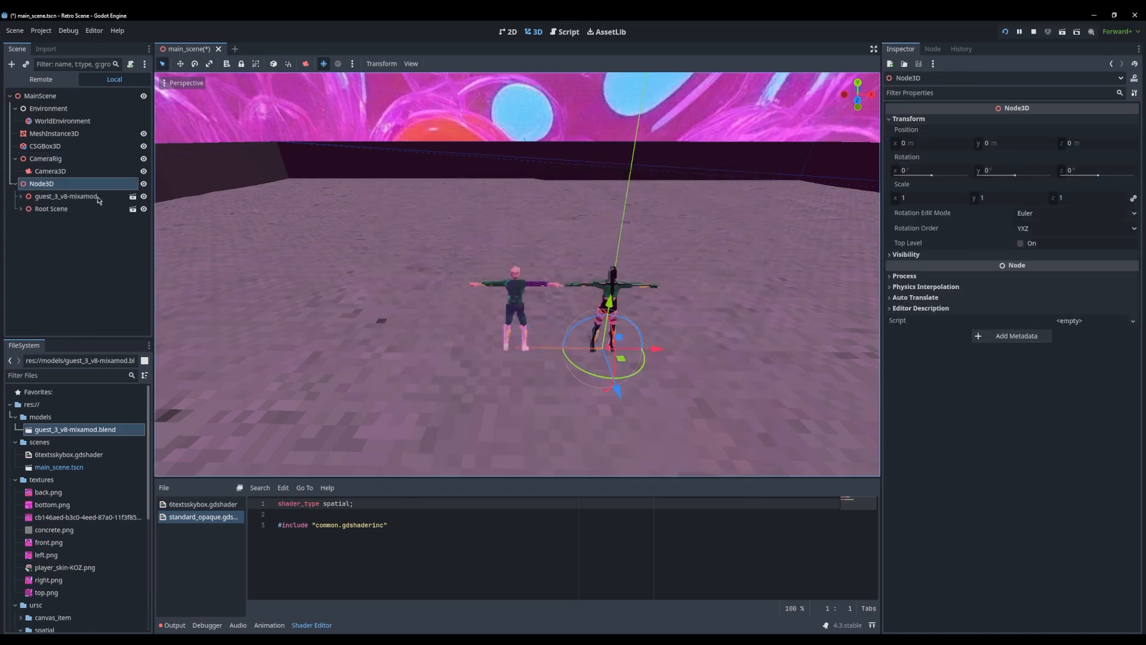
Shift guest_3_v8-mixamod and Root Scene together along X to centre the pair on the origin, and run the project
{"action": "left_click", "coordinate": [43, 196]}
{"action": "left_click", "coordinate": [48, 209], "text": "shift"}
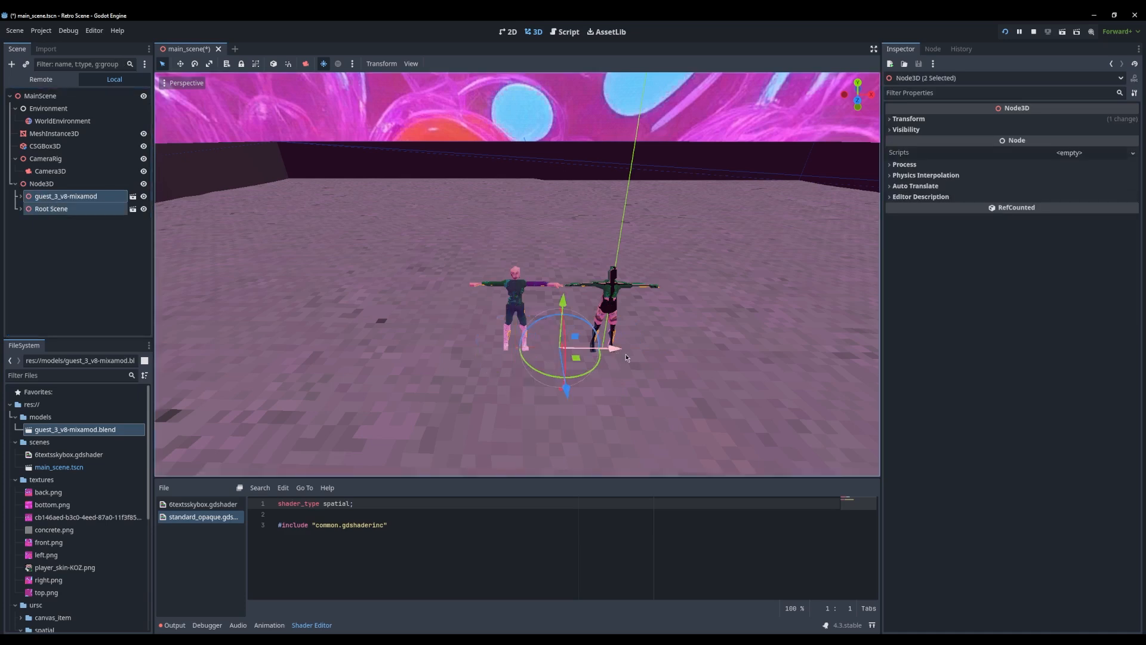
{"action": "scroll", "coordinate": [726, 442], "scroll_direction": "up", "scroll_amount": 5}
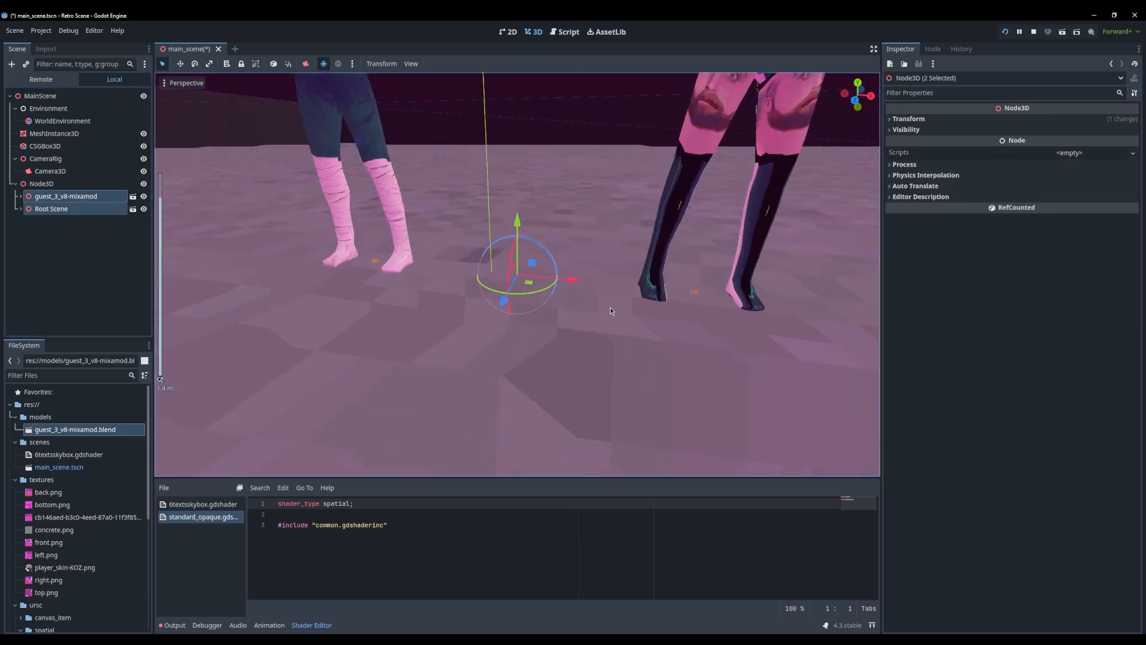
{"action": "middle_click_drag", "start_coordinate": [610, 308], "coordinate": [630, 313]}
{"action": "left_click_drag", "start_coordinate": [578, 274], "coordinate": [545, 285]}
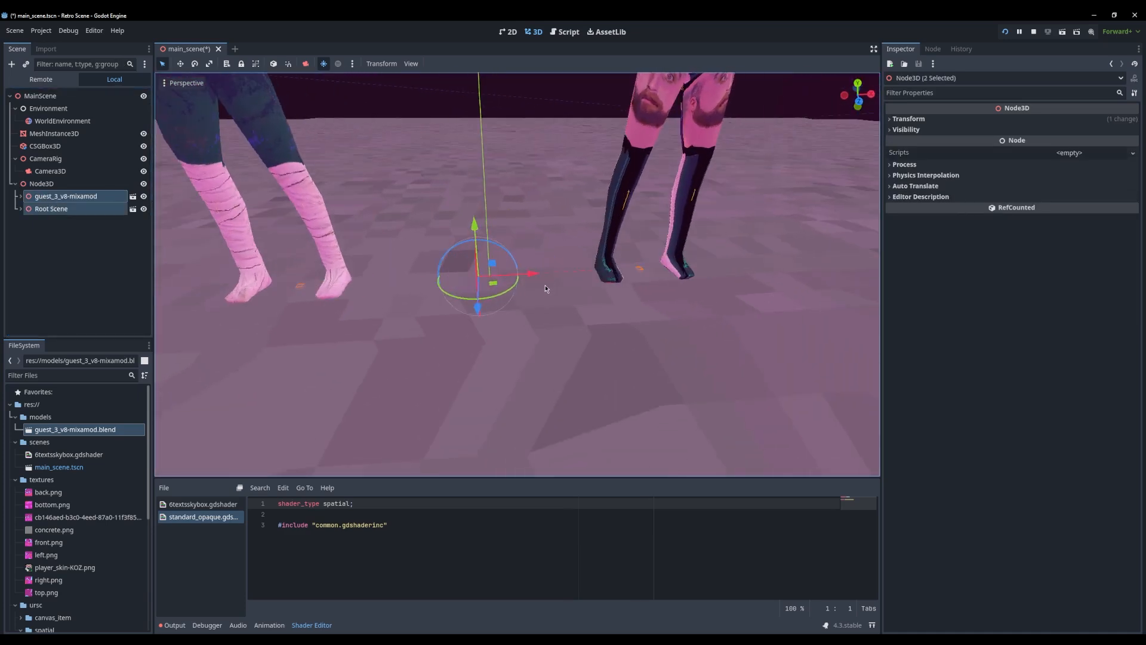
{"action": "key", "text": "F5"}
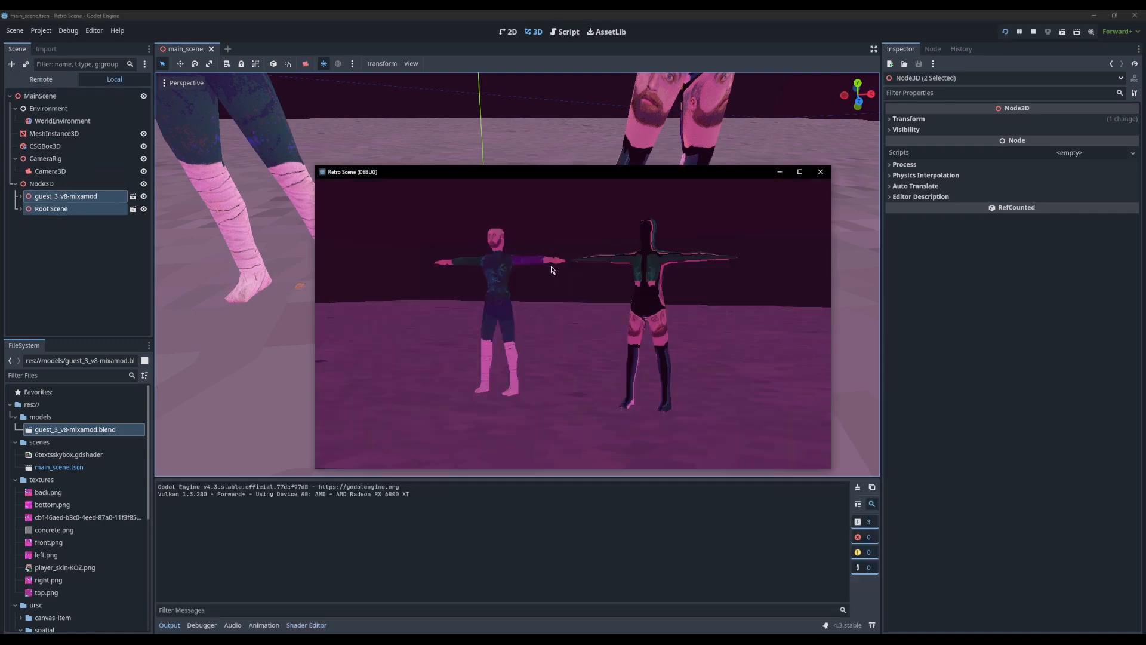
View the two characters in the running game at full window size, and close the game
{"action": "double_click", "coordinate": [546, 173]}
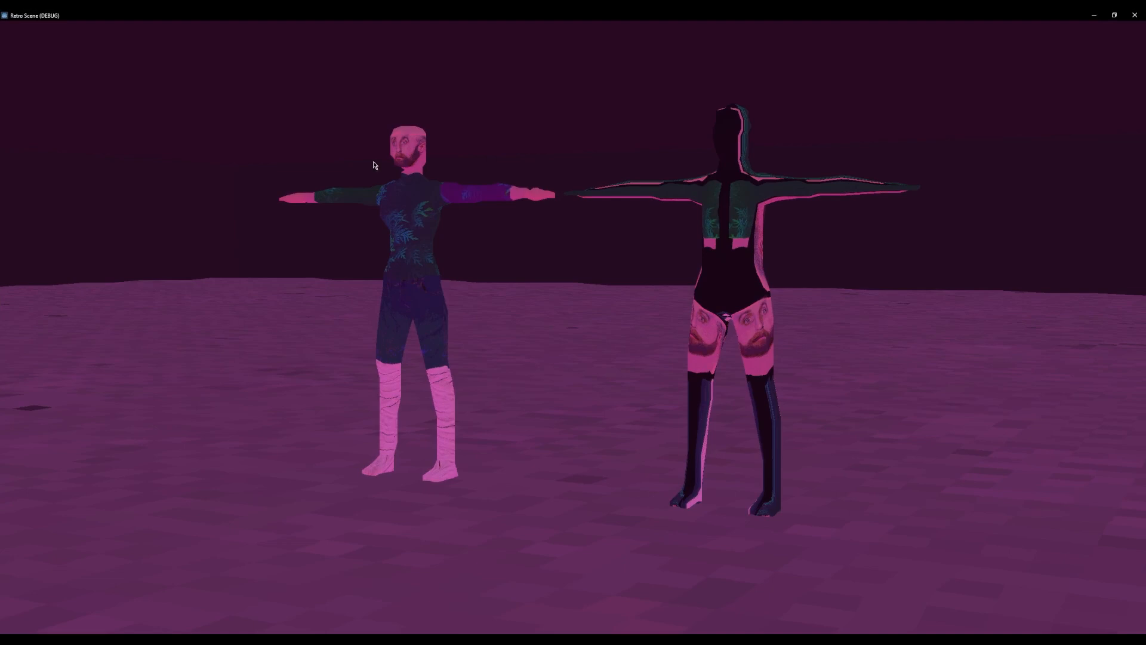
{"action": "double_click", "coordinate": [604, 19]}
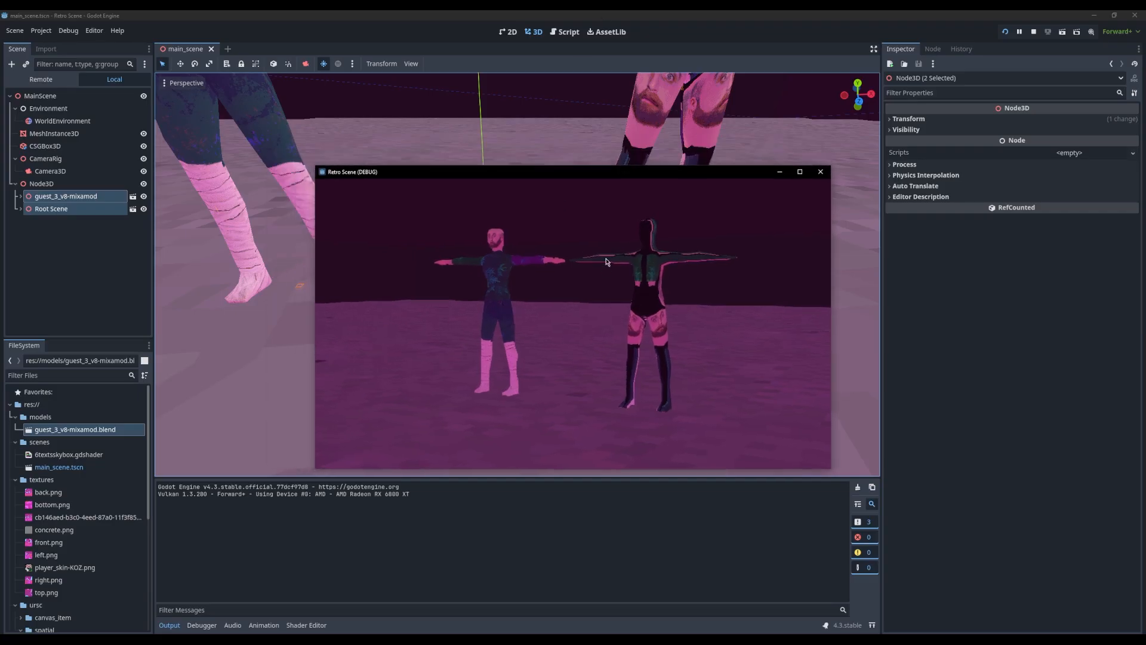
{"action": "left_click", "coordinate": [822, 173]}
Attach a new GDScript named camera_rig.gd in res://scenes to the CameraRig node, using the Node: Default template
{"action": "middle_click_drag", "start_coordinate": [281, 214], "coordinate": [267, 234]}
{"action": "scroll", "coordinate": [330, 230], "scroll_direction": "down", "scroll_amount": 8}
{"action": "left_click", "coordinate": [72, 245]}
{"action": "left_click", "coordinate": [46, 145]}
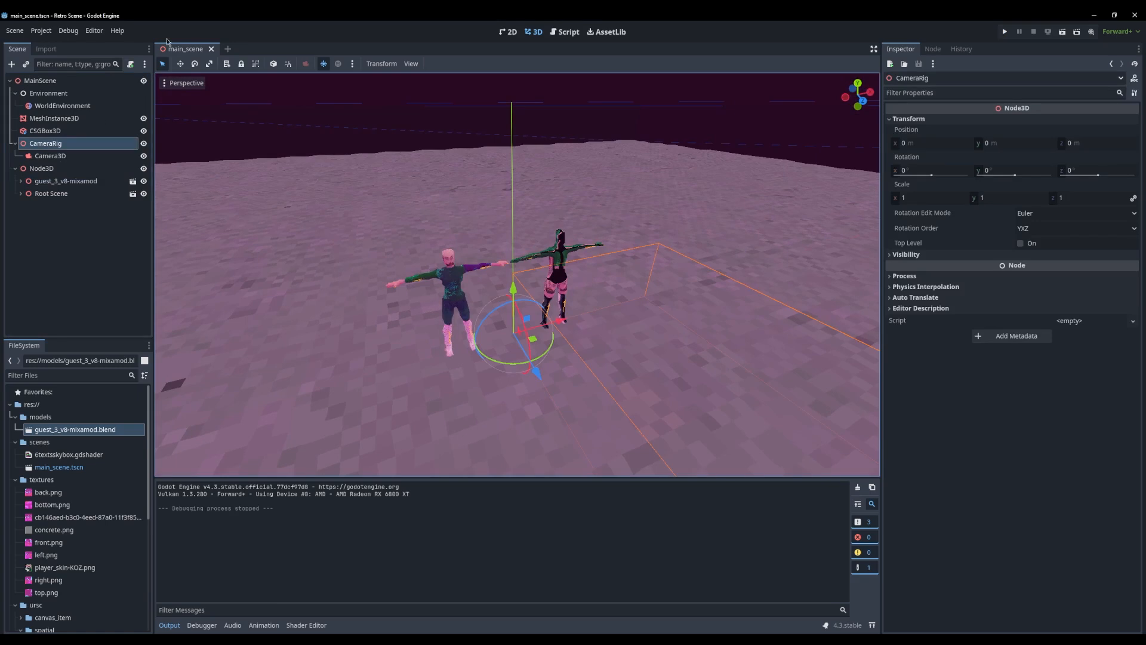
{"action": "left_click", "coordinate": [132, 64]}
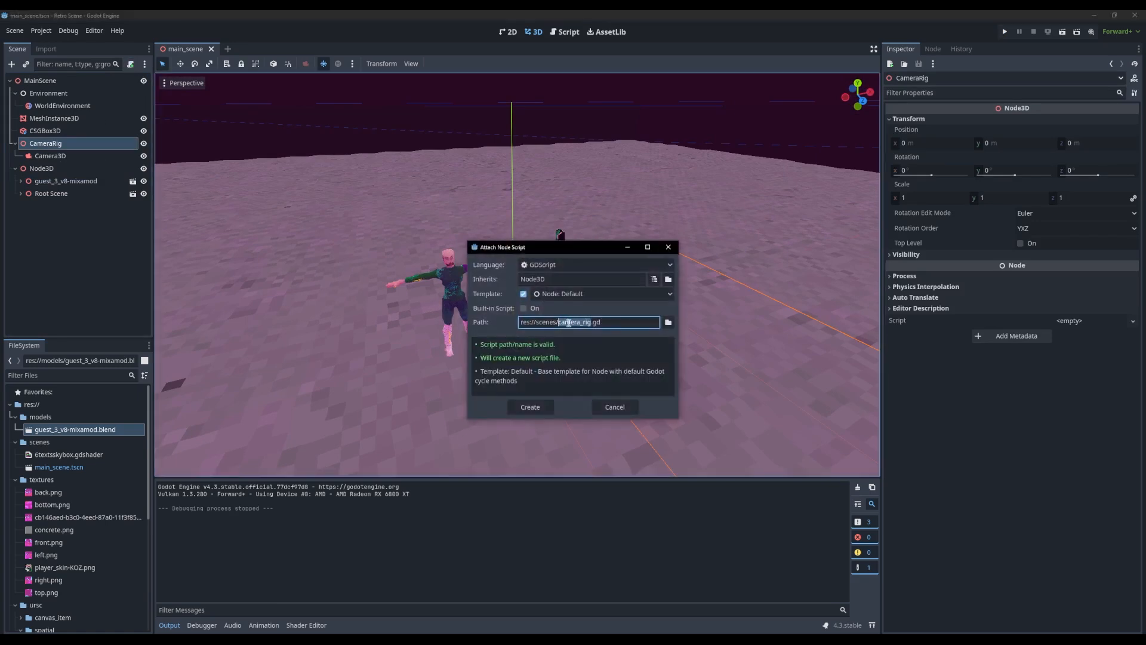
{"action": "left_click", "coordinate": [530, 407]}
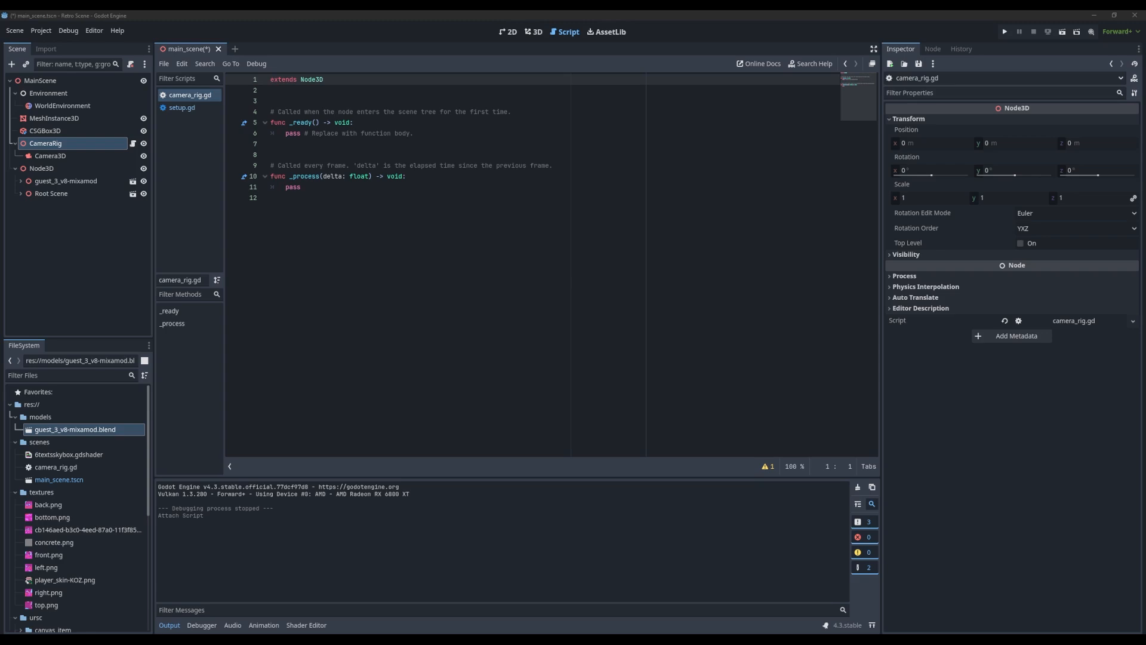
Remove the extra blank line below extends Node3D in camera_rig.gd
{"action": "left_click", "coordinate": [397, 145]}
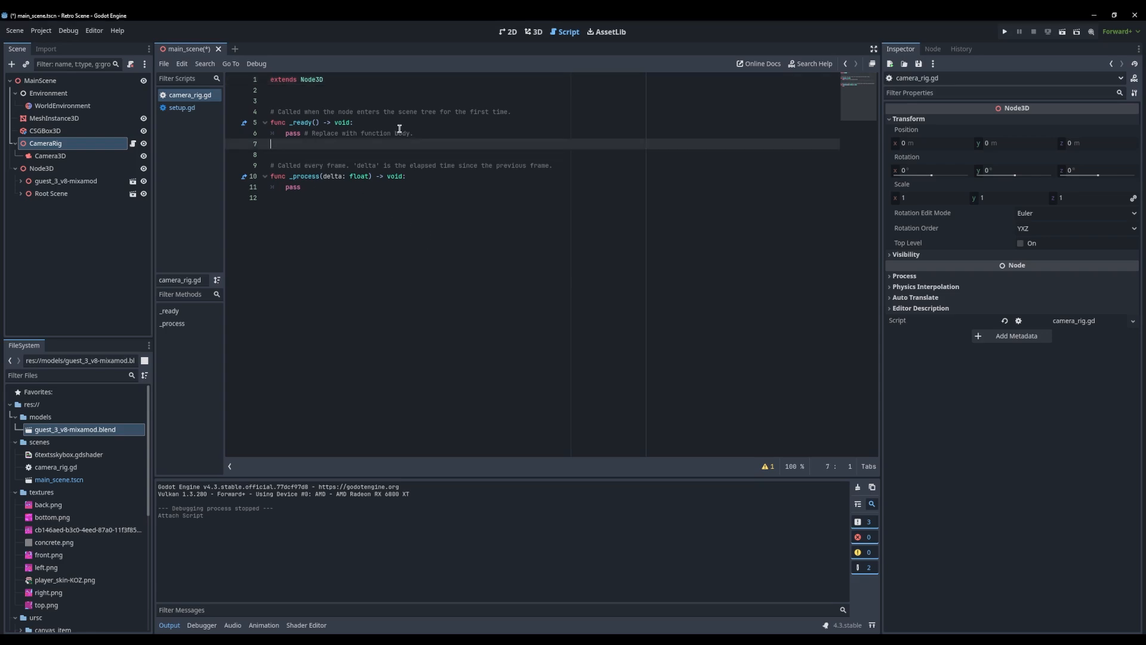
{"action": "left_click", "coordinate": [353, 133]}
{"action": "left_click", "coordinate": [347, 92]}
{"action": "key", "text": "Return"}
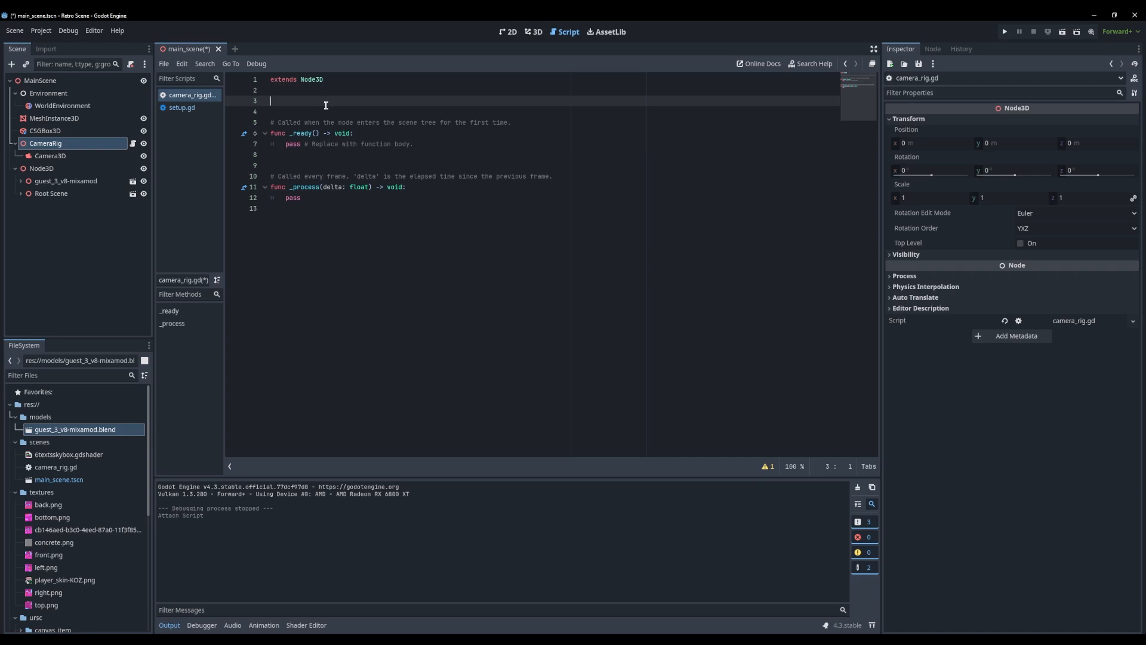
{"action": "key", "text": "BackSpace"}
{"action": "key", "text": "BackSpace"}
Add the line rotation_degrees += rotation_speed as the first statement of the _process function
{"action": "left_click", "coordinate": [430, 179]}
{"action": "left_click", "coordinate": [446, 169]}
{"action": "key", "text": "Return"}
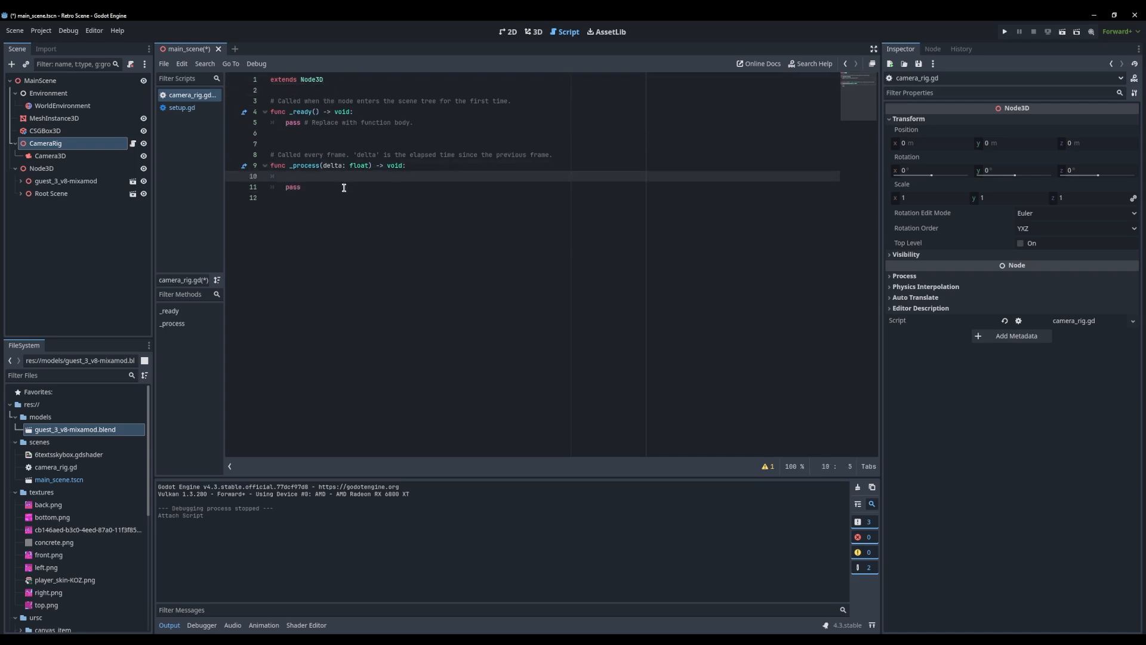
{"action": "type", "text": "rotat"}
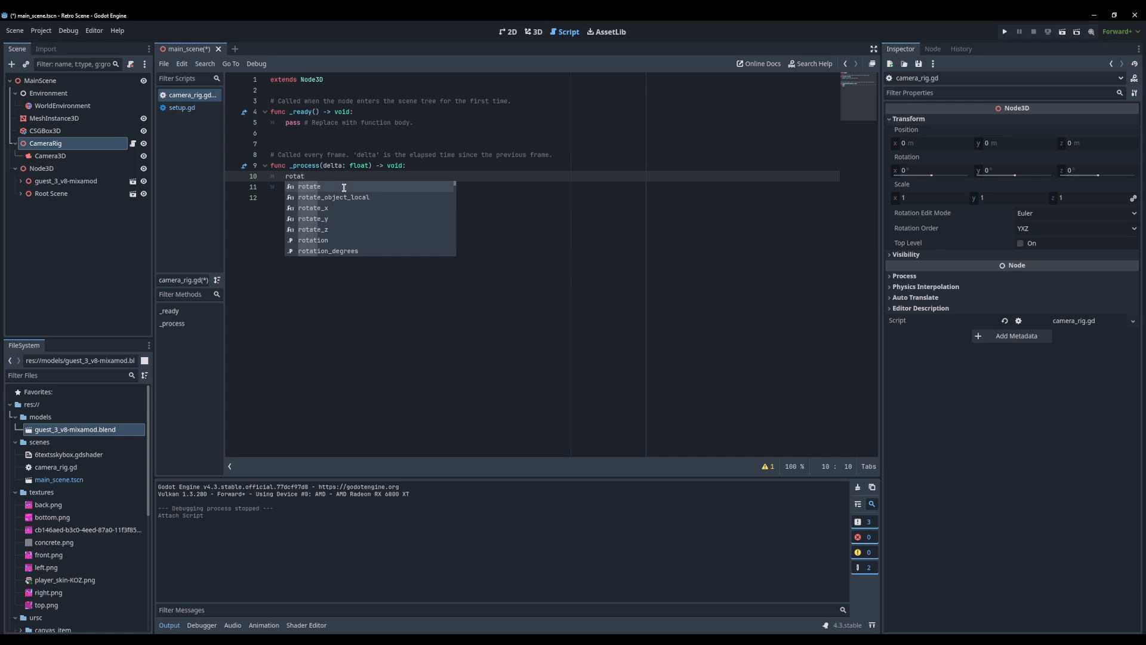
{"action": "type", "text": "ion_degrees"}
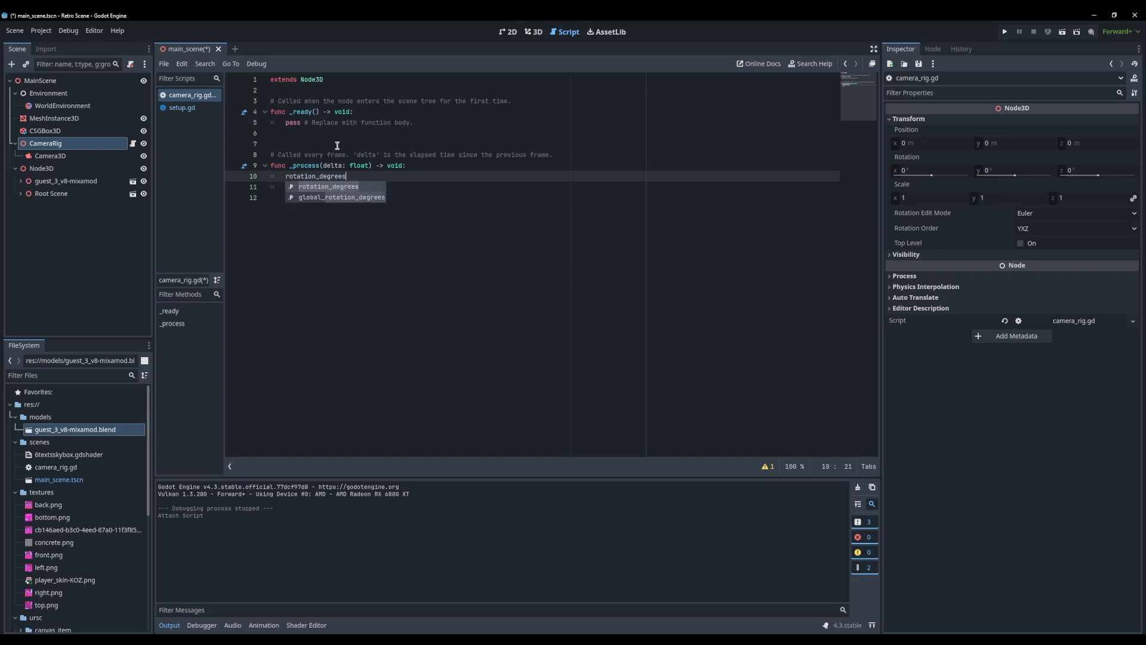
{"action": "left_click", "coordinate": [338, 166]}
{"action": "scroll", "coordinate": [338, 165], "scroll_direction": "up", "scroll_amount": 4, "text": "ctrl"}
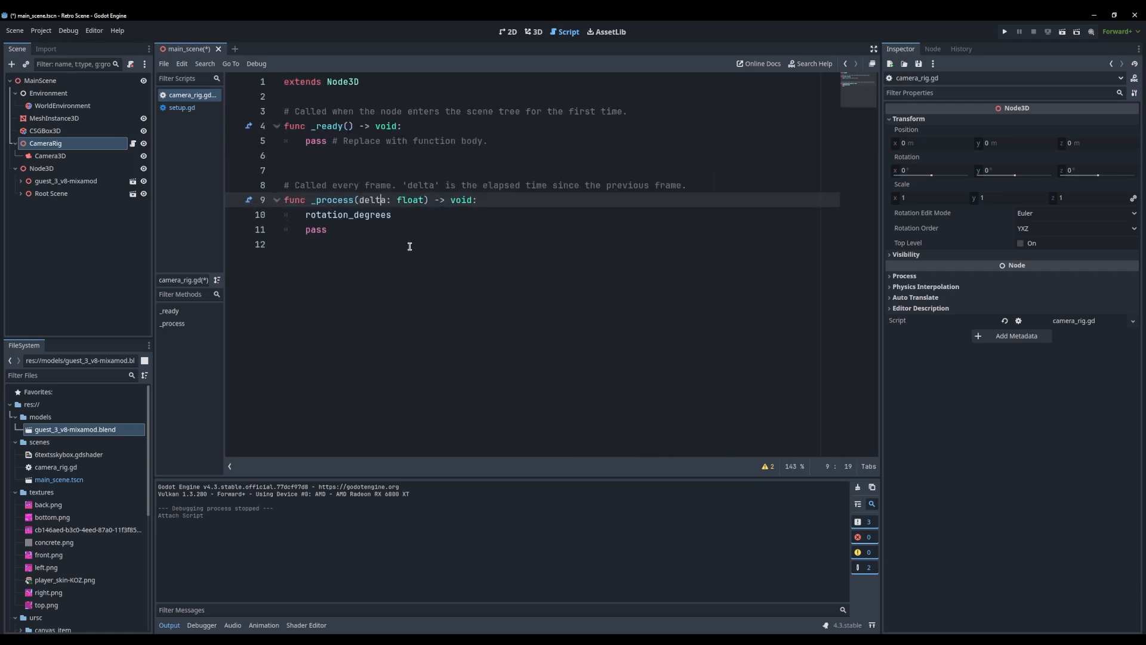
{"action": "scroll", "coordinate": [457, 213], "scroll_direction": "up", "scroll_amount": 3, "text": "ctrl"}
{"action": "scroll", "coordinate": [453, 267], "scroll_direction": "up", "scroll_amount": 1, "text": "ctrl"}
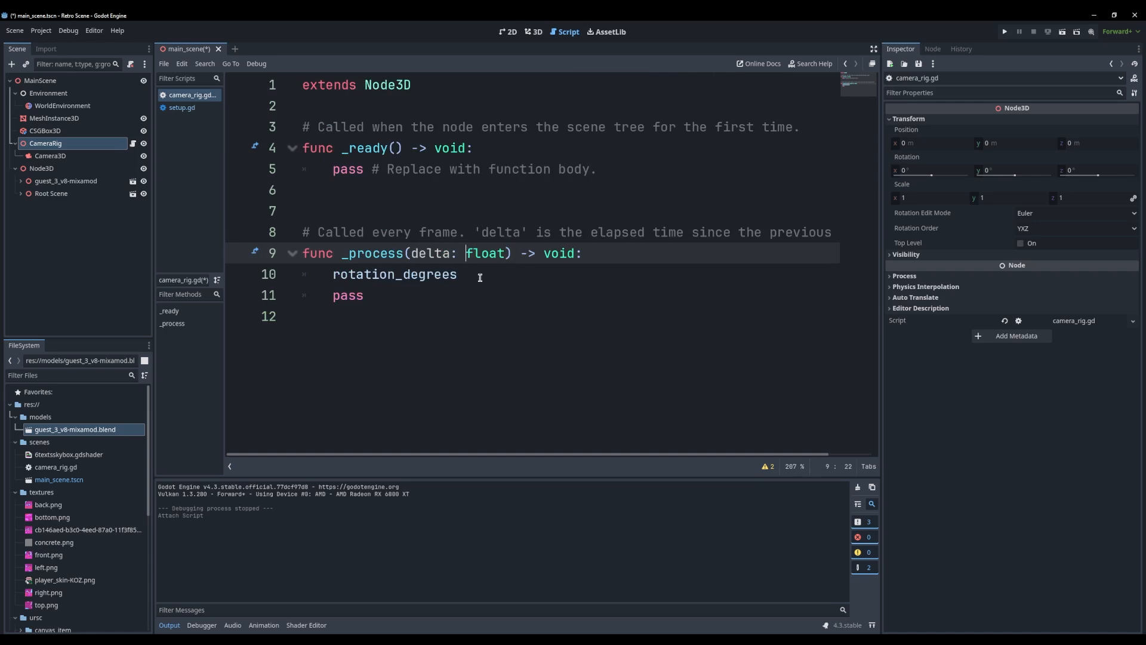
{"action": "left_click", "coordinate": [474, 274]}
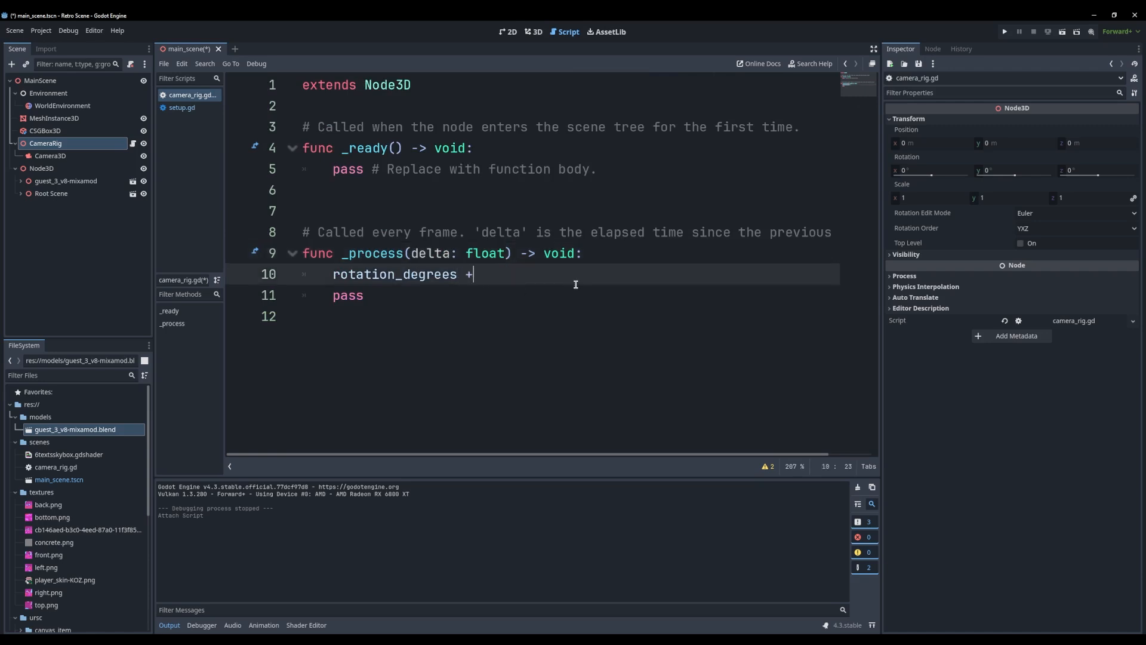
{"action": "type", "text": "+= "}
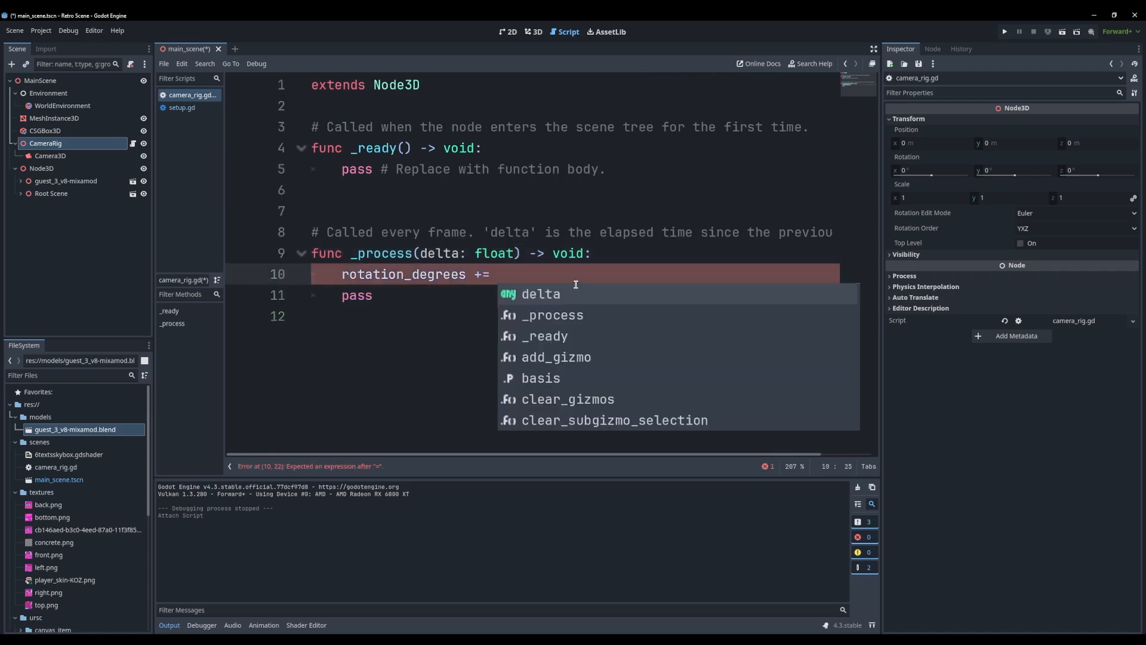
{"action": "type", "text": "rotation_speed"}
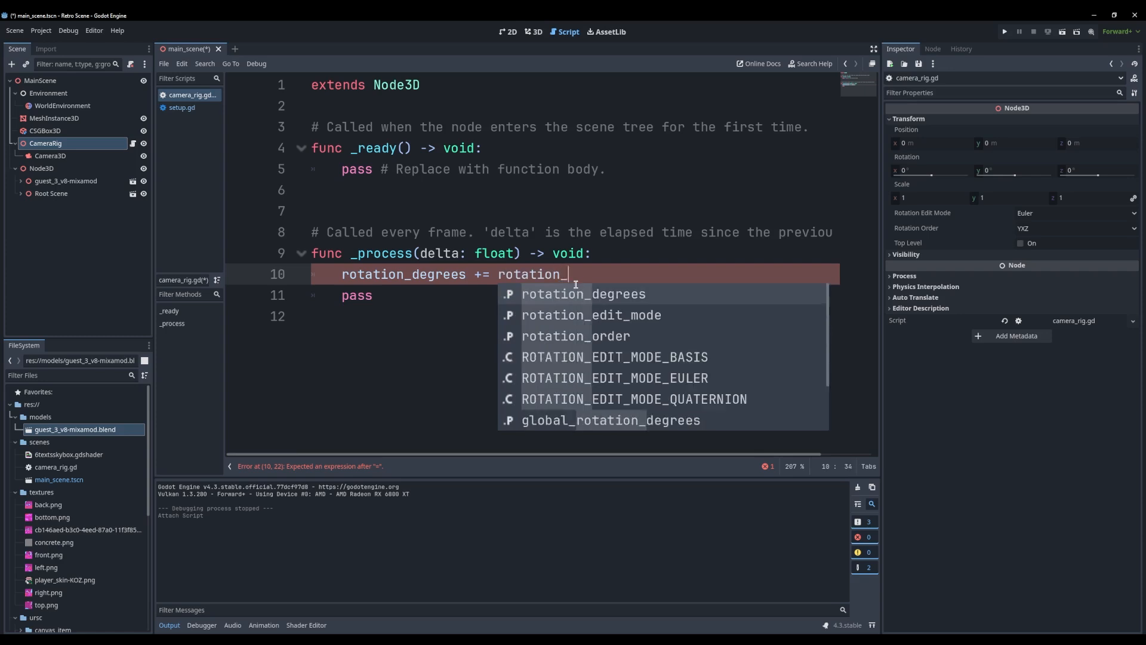
{"action": "key", "text": "ctrl+shift+Left"}
{"action": "key", "text": "Escape"}
Declare the variable rotation_speed:float = 1.0 below extends Node3D
{"action": "left_click", "coordinate": [360, 106]}
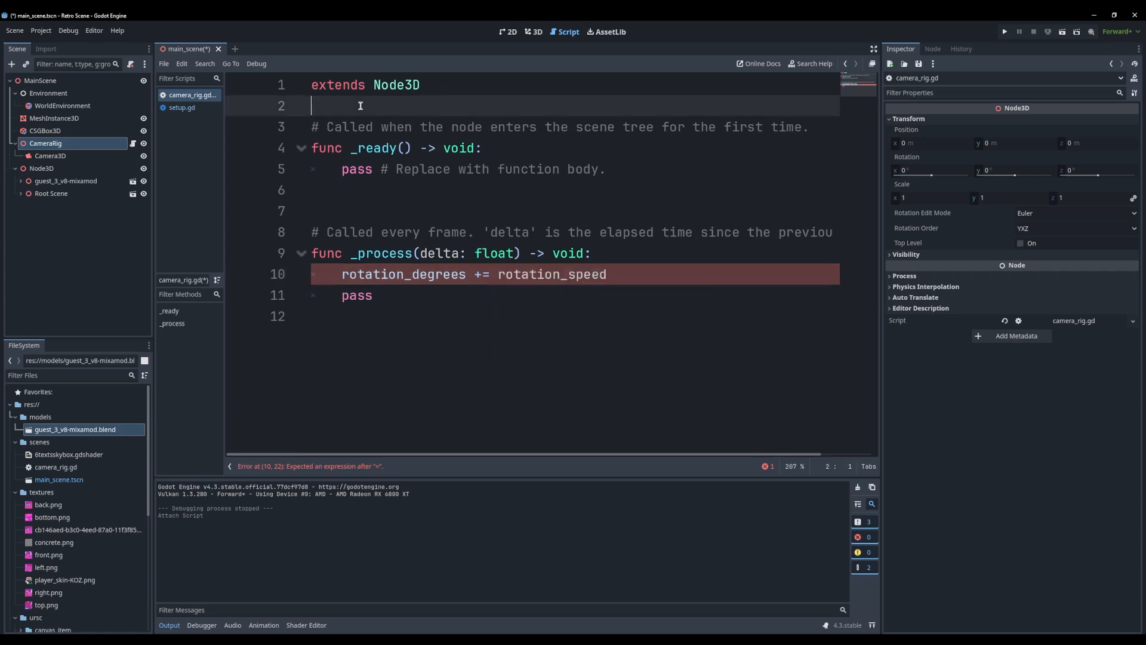
{"action": "key", "text": "Return"}
{"action": "key", "text": "Return"}
{"action": "key", "text": "Up"}
{"action": "type", "text": "var rotation_speed"}
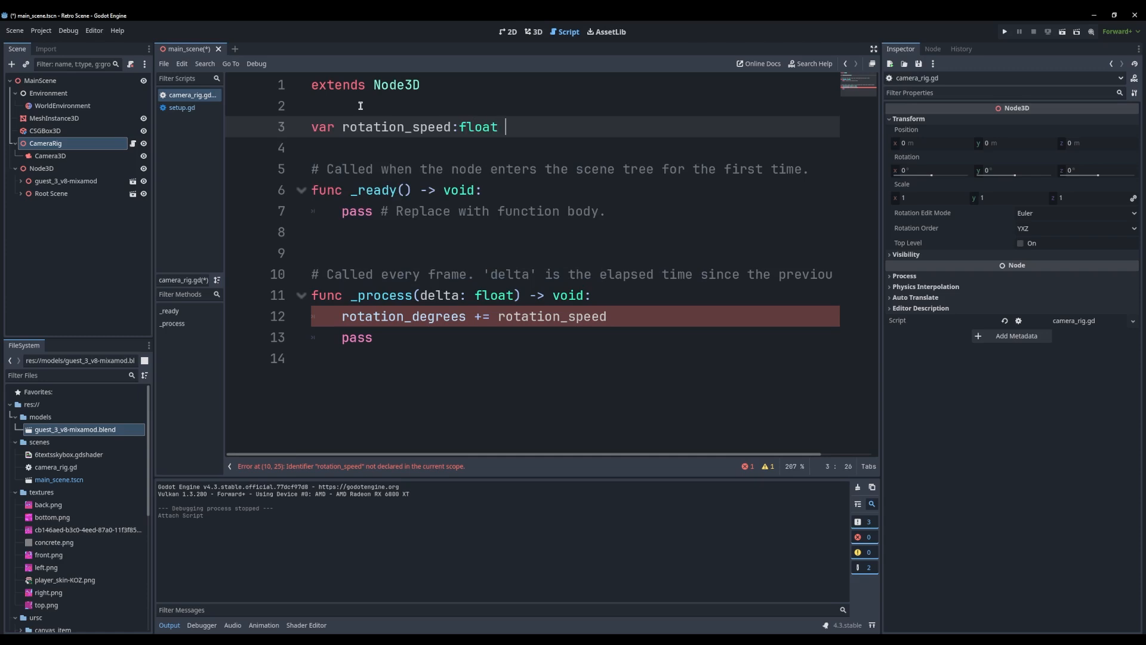
{"action": "type", "text": ":float = 1.0"}
Multiply rotation_speed by delta in the rotation line and replace the pass statement below it with an empty indented line
{"action": "left_click", "coordinate": [445, 295]}
{"action": "left_click", "coordinate": [640, 317]}
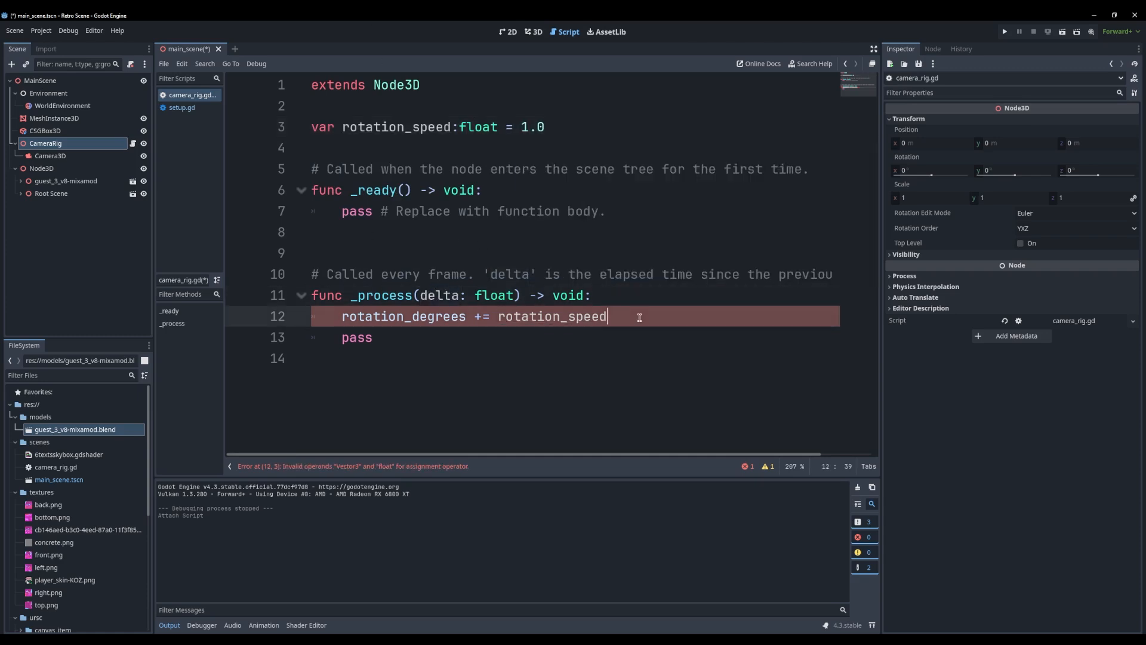
{"action": "type", "text": "delta"}
{"action": "key", "text": "Escape"}
{"action": "left_click_drag", "start_coordinate": [658, 341], "coordinate": [247, 339]}
{"action": "key", "text": "BackSpace"}
{"action": "key", "text": "BackSpace"}
{"action": "key", "text": "Return"}
Restrict the rotation increment to the Y axis by changing its target to rotation_degrees.y
{"action": "double_click", "coordinate": [552, 316]}
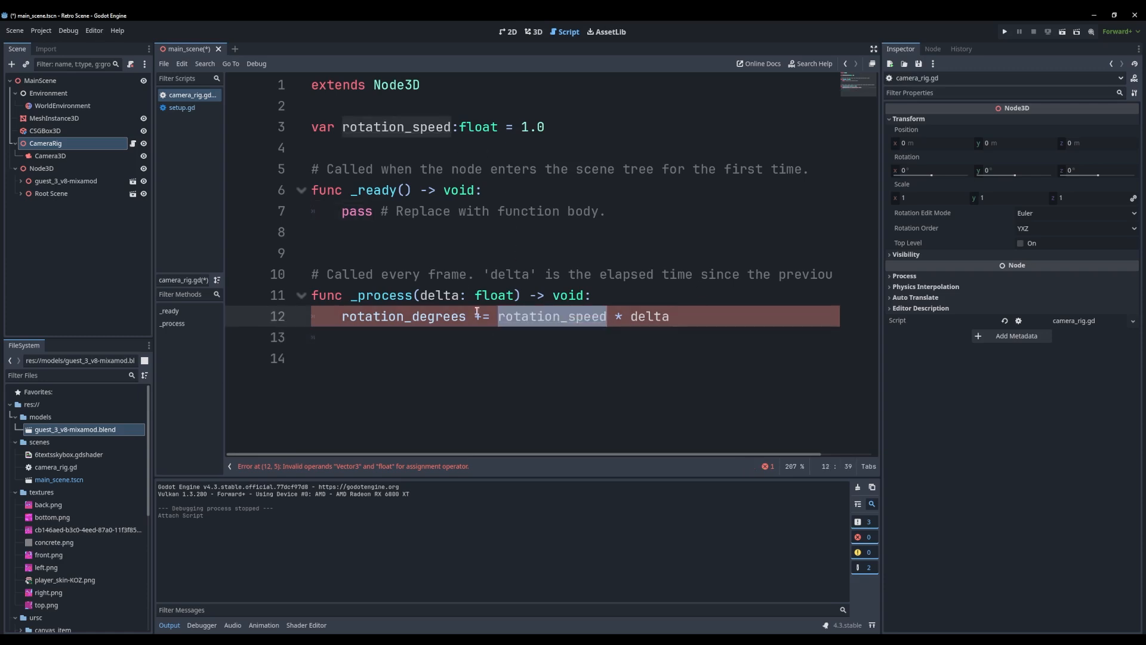
{"action": "left_click", "coordinate": [530, 318]}
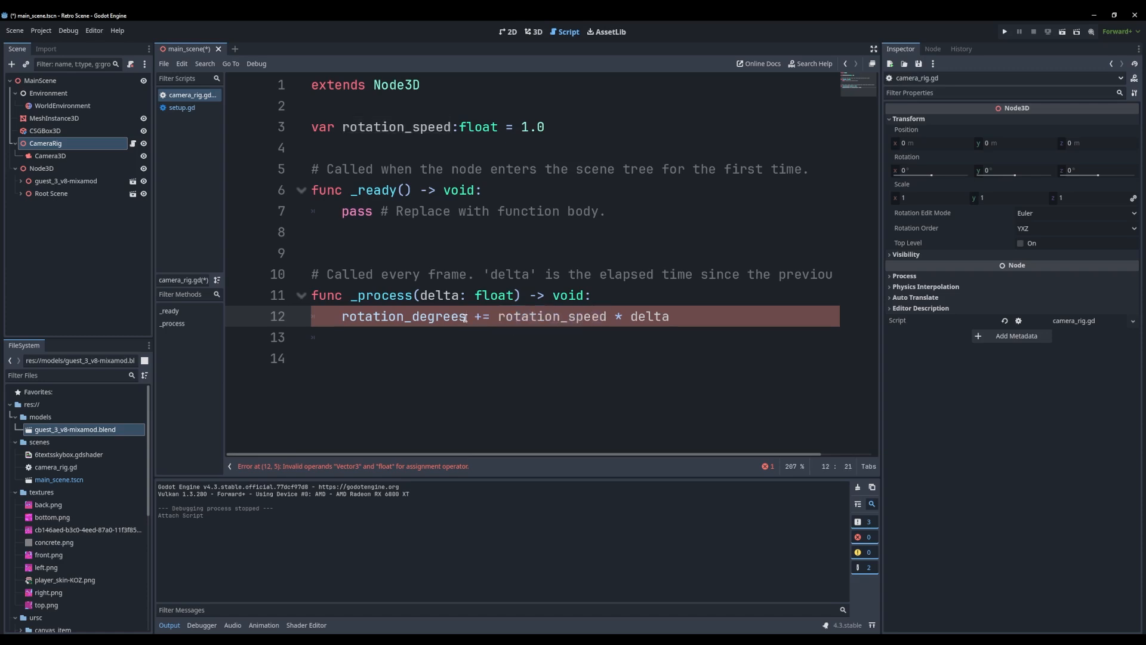
{"action": "type", "text": ".y"}
{"action": "left_click", "coordinate": [545, 339]}
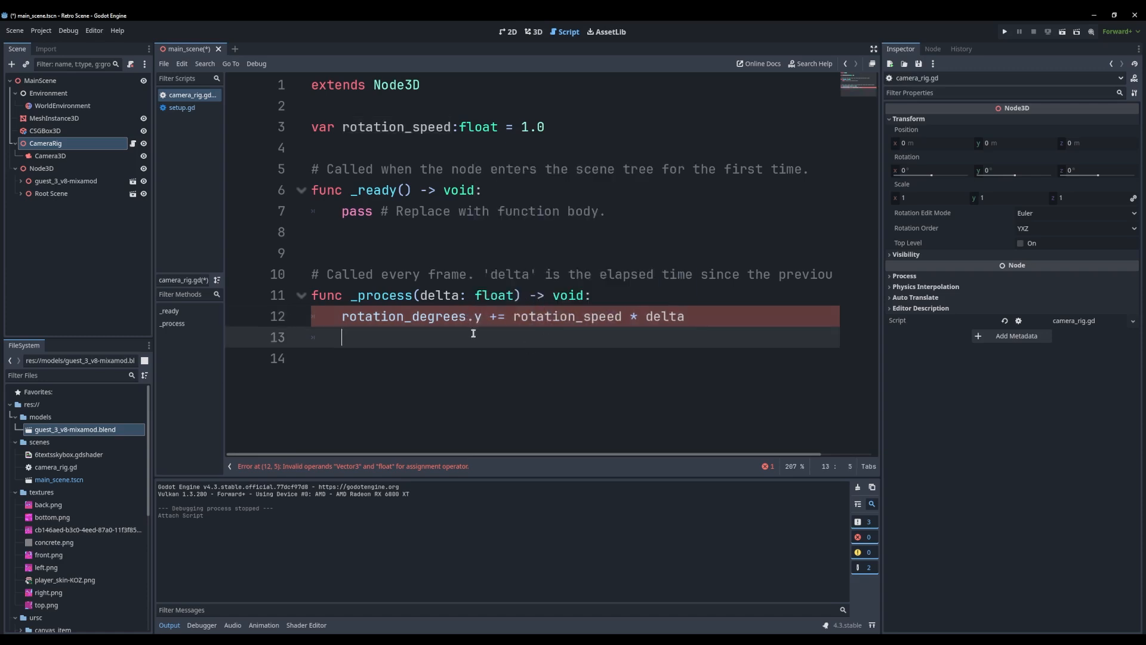
Add the condition if rotation_degrees.y > 360.0: below the rotation line in _process
{"action": "double_click", "coordinate": [455, 326]}
{"action": "key", "text": "ctrl+c"}
{"action": "left_click", "coordinate": [468, 340]}
{"action": "key", "text": "ctrl+v"}
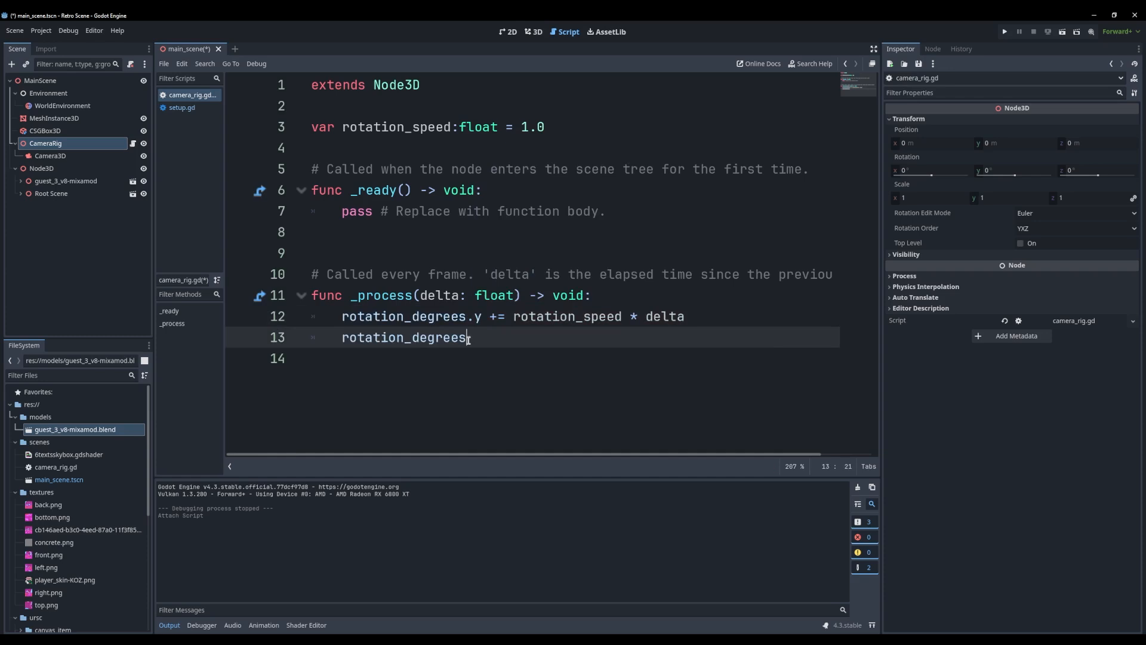
{"action": "type", "text": "oif"}
{"action": "key", "text": "BackSpace"}
{"action": "key", "text": "BackSpace"}
{"action": "key", "text": "BackSpace"}
{"action": "key", "text": "BackSpace"}
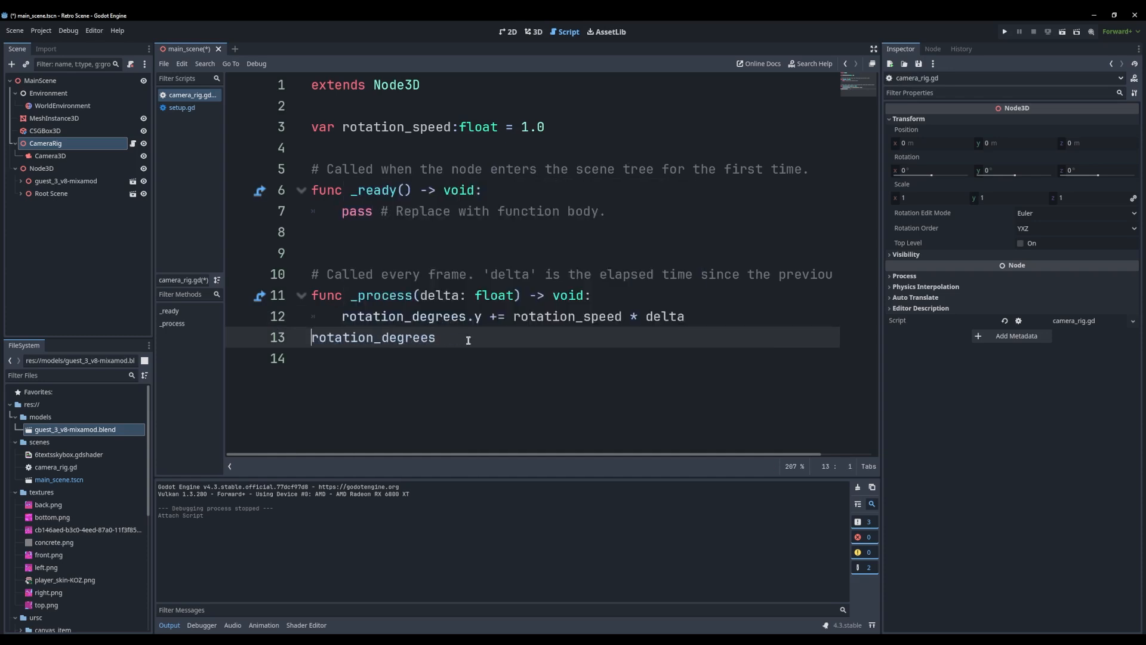
{"action": "key", "text": "Tab"}
{"action": "type", "text": "if"}
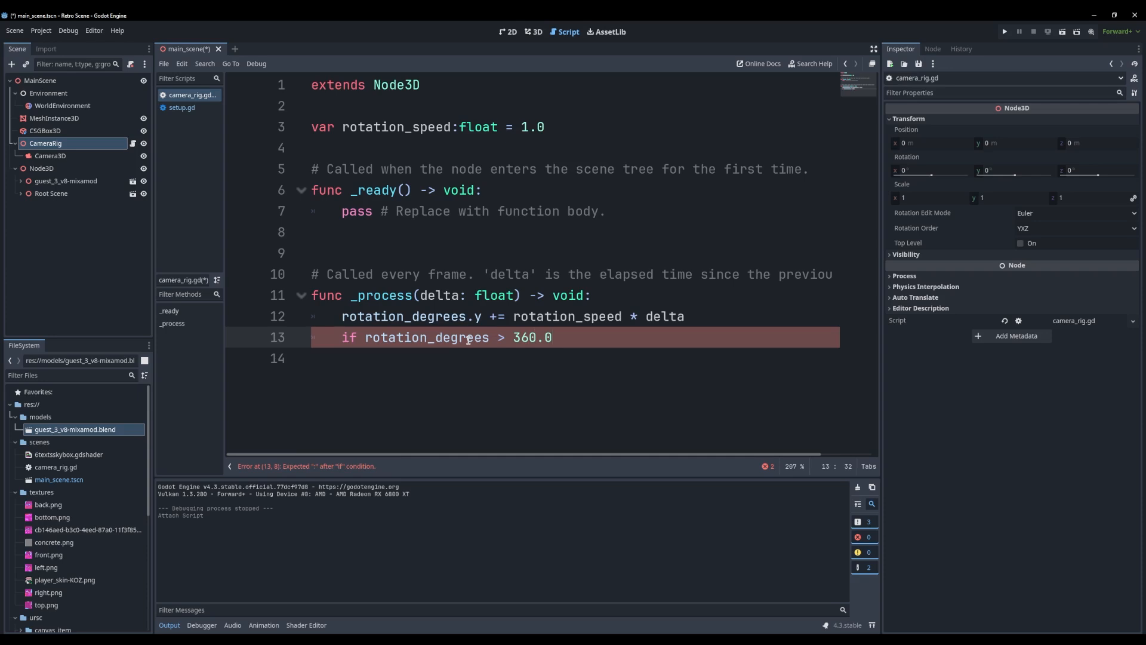
{"action": "key", "text": "Left"}
{"action": "key", "text": "Left"}
{"action": "key", "text": "Left"}
{"action": "key", "text": "Left"}
{"action": "key", "text": "Left"}
{"action": "key", "text": "Left"}
{"action": "key", "text": "Left"}
{"action": "key", "text": "Left"}
{"action": "type", "text": ".y"}
{"action": "key", "text": "Return"}
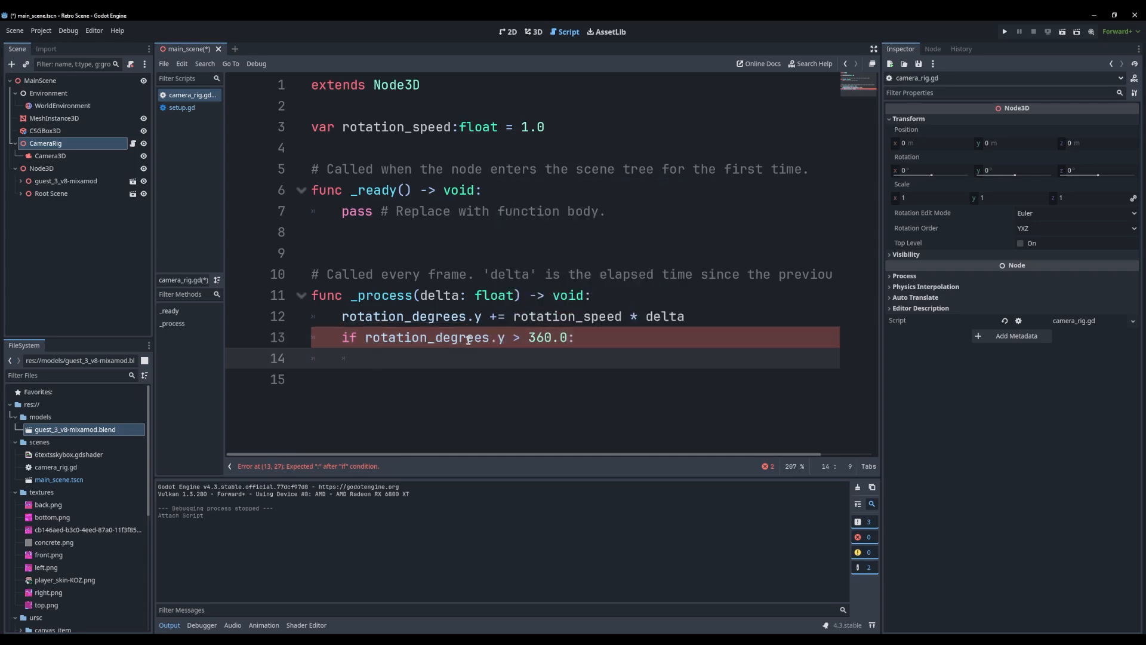
Fill the if block with rotation_degrees.y -= 360.0
{"action": "key", "text": "Up"}
{"action": "key", "text": "Left"}
{"action": "key", "text": "ctrl+shift+Right"}
{"action": "key", "text": "ctrl+shift+Right"}
{"action": "key", "text": "ctrl+c"}
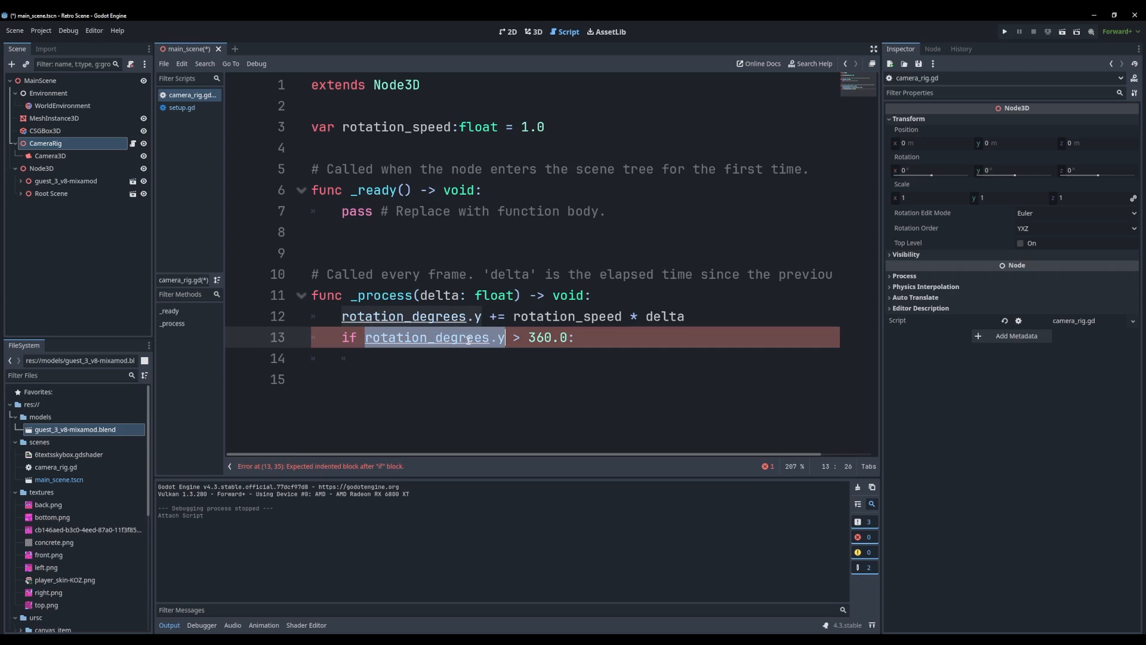
{"action": "key", "text": "Down"}
{"action": "key", "text": "ctrl+v"}
{"action": "type", "text": "-= 36"}
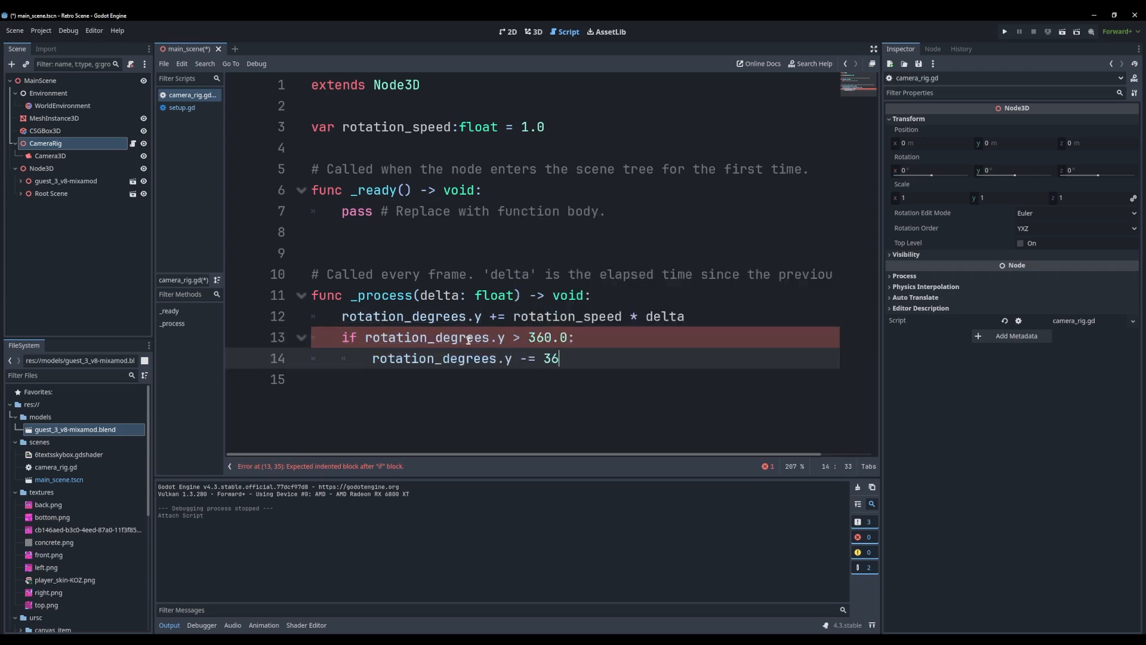
{"action": "type", "text": "0.0"}
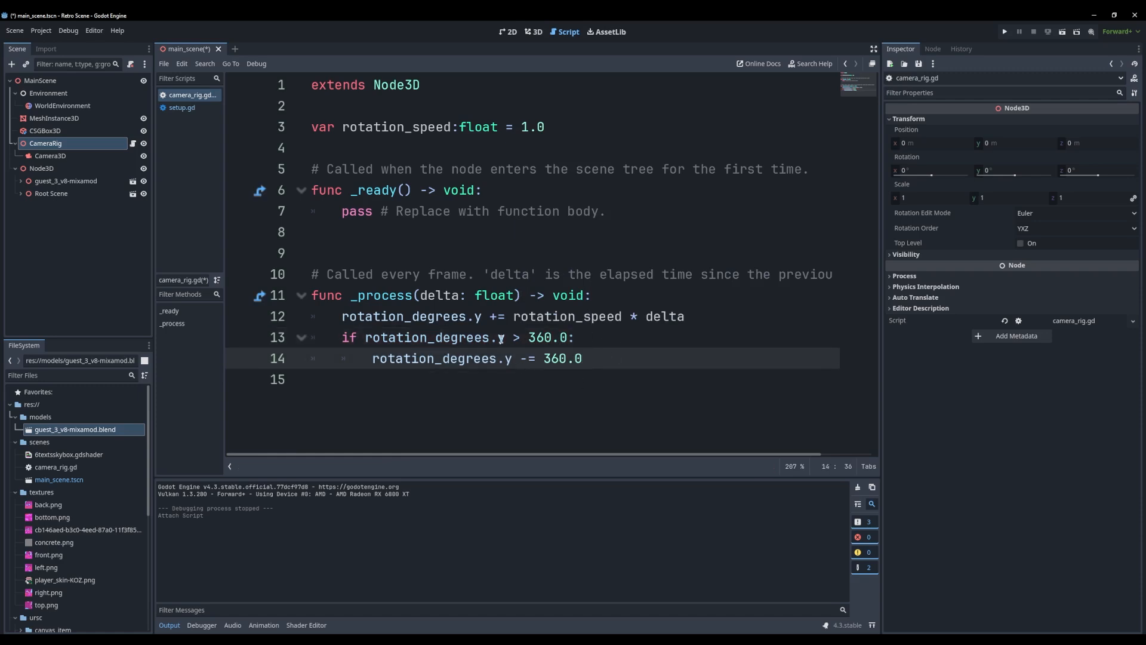
Try 361.0 as the condition's limit and 1 as the subtracted value, and undo both edits
{"action": "mouse_move", "coordinate": [535, 339]}
{"action": "left_mouse_down"}
{"action": "mouse_move", "coordinate": [582, 358]}
{"action": "mouse_move", "coordinate": [542, 359]}
{"action": "left_mouse_up"}
{"action": "left_click", "coordinate": [576, 358]}
{"action": "key", "text": "Up"}
{"action": "type", "text": "1"}
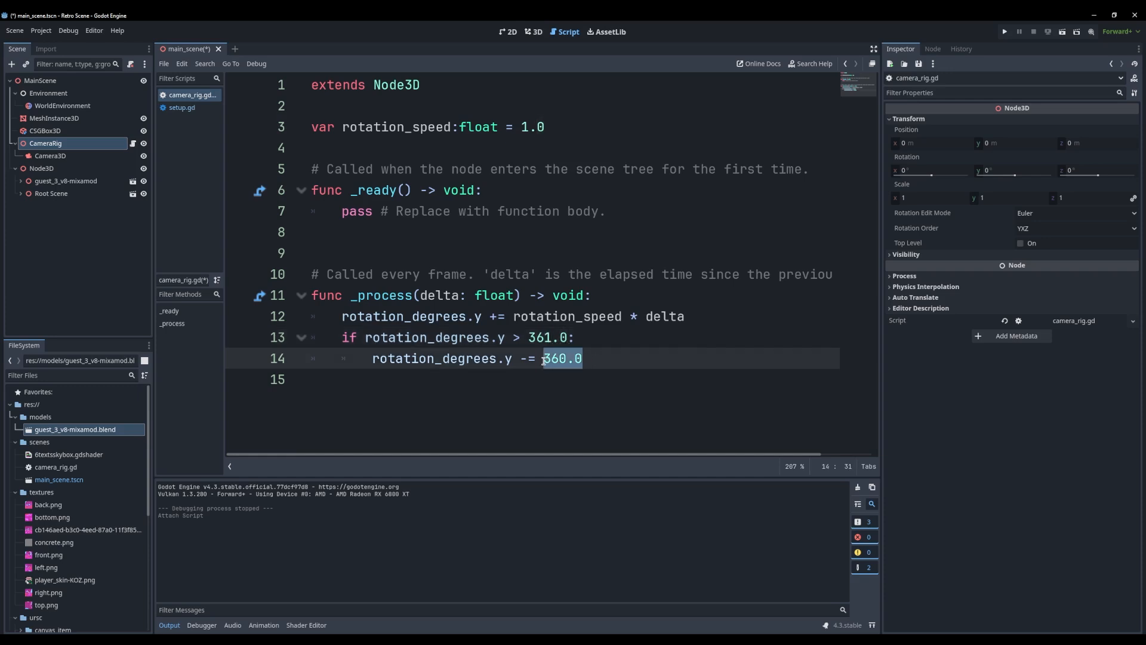
{"action": "type", "text": "1"}
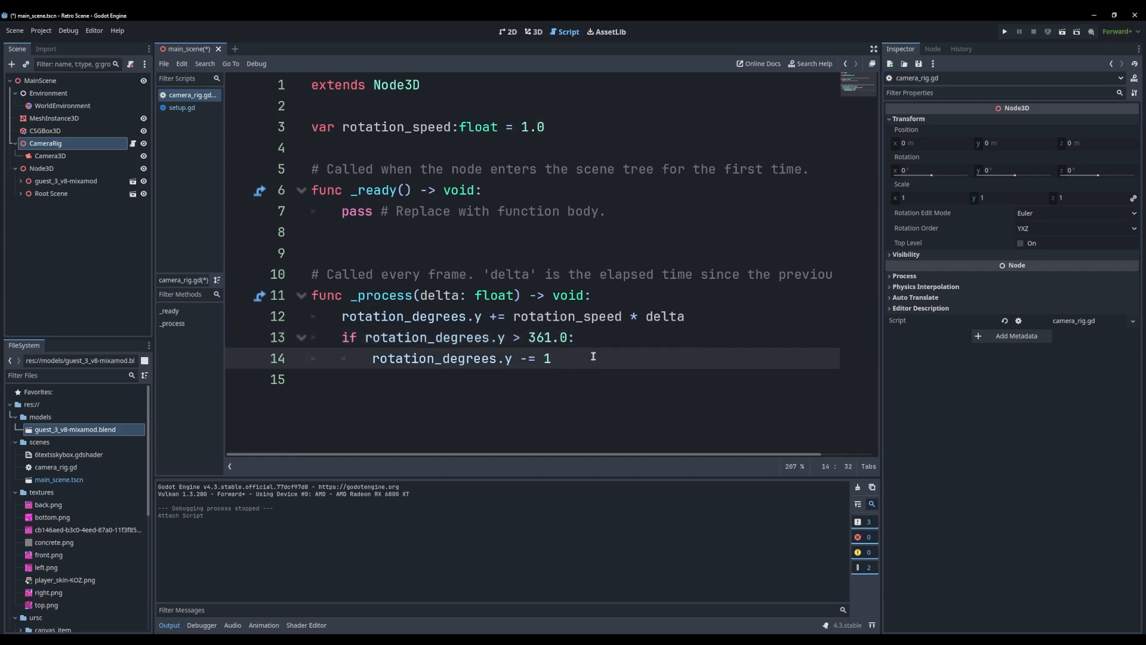
{"action": "key", "text": "ctrl+z"}
{"action": "key", "text": "ctrl+z"}
Save the main scene together with the camera_rig.gd script
{"action": "left_click_drag", "start_coordinate": [536, 358], "coordinate": [514, 360]}
{"action": "left_click", "coordinate": [513, 359]}
{"action": "left_click", "coordinate": [423, 229]}
{"action": "key", "text": "ctrl+s"}
{"action": "left_click", "coordinate": [439, 153]}
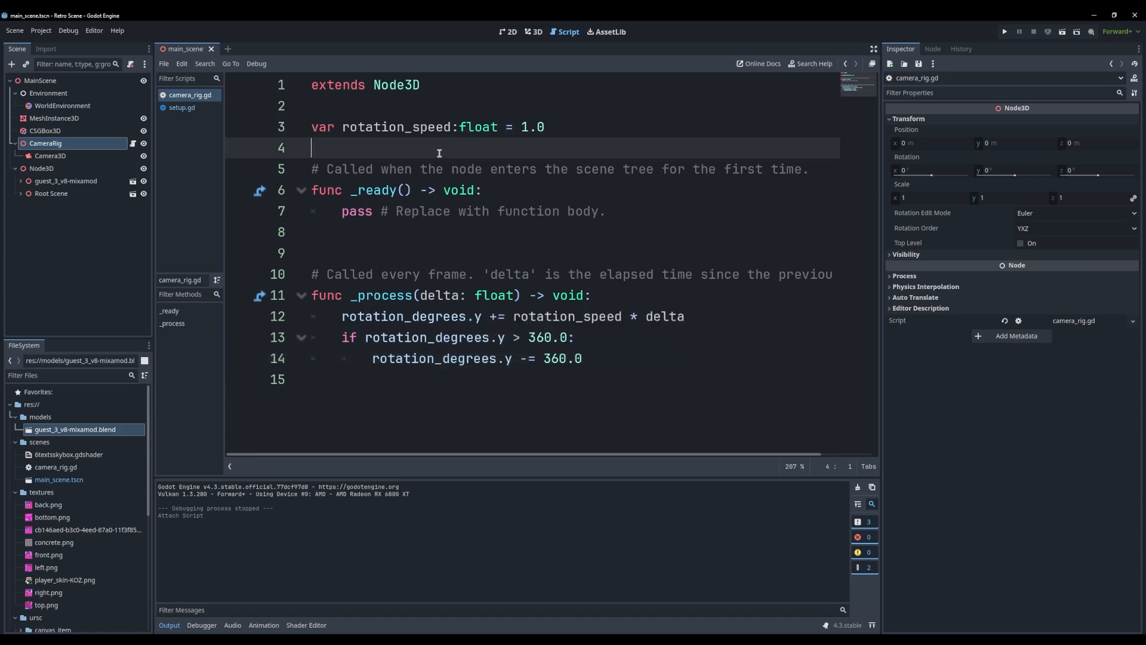
Run the project, watch the camera rotation at full window size, and close the game
{"action": "left_click", "coordinate": [1005, 32]}
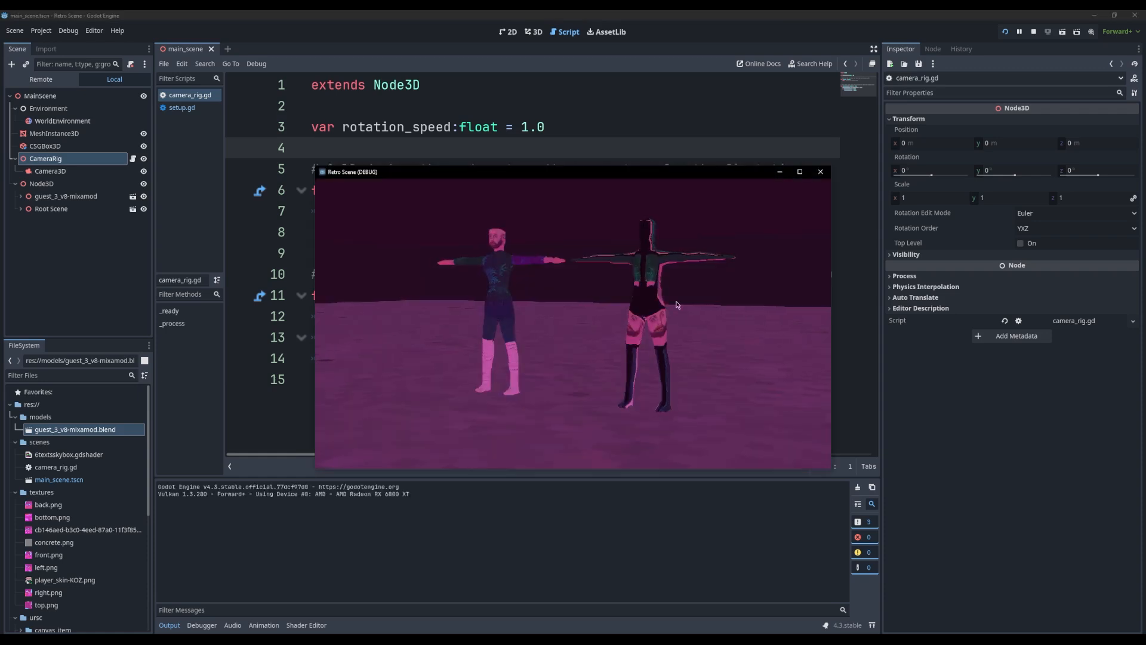
{"action": "double_click", "coordinate": [572, 172]}
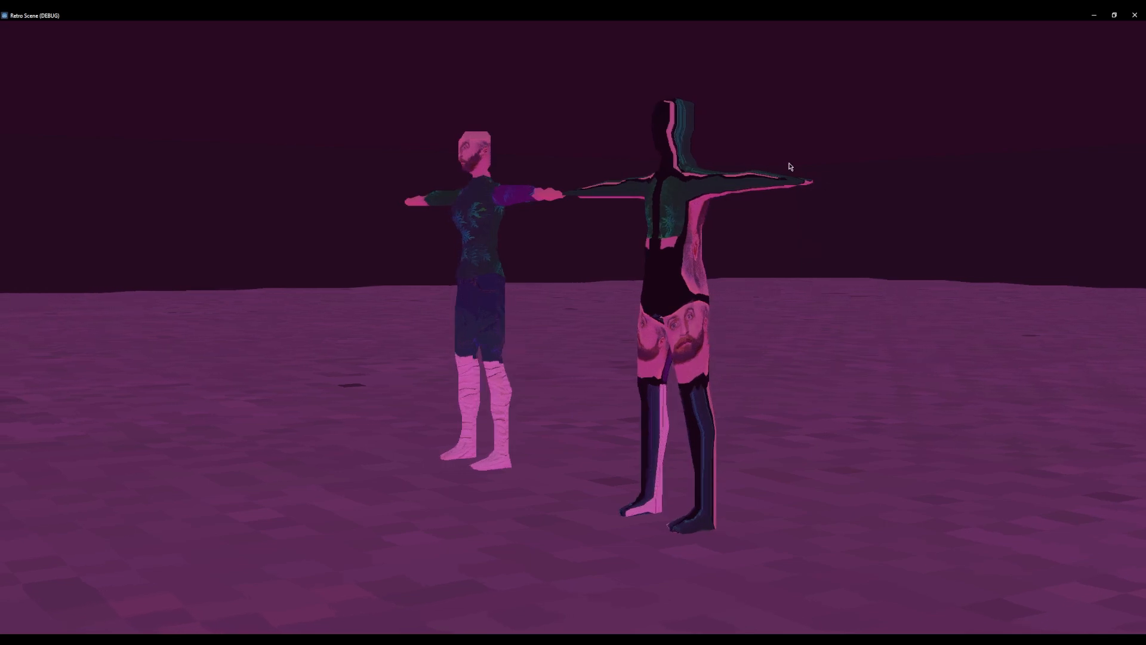
{"action": "double_click", "coordinate": [735, 12]}
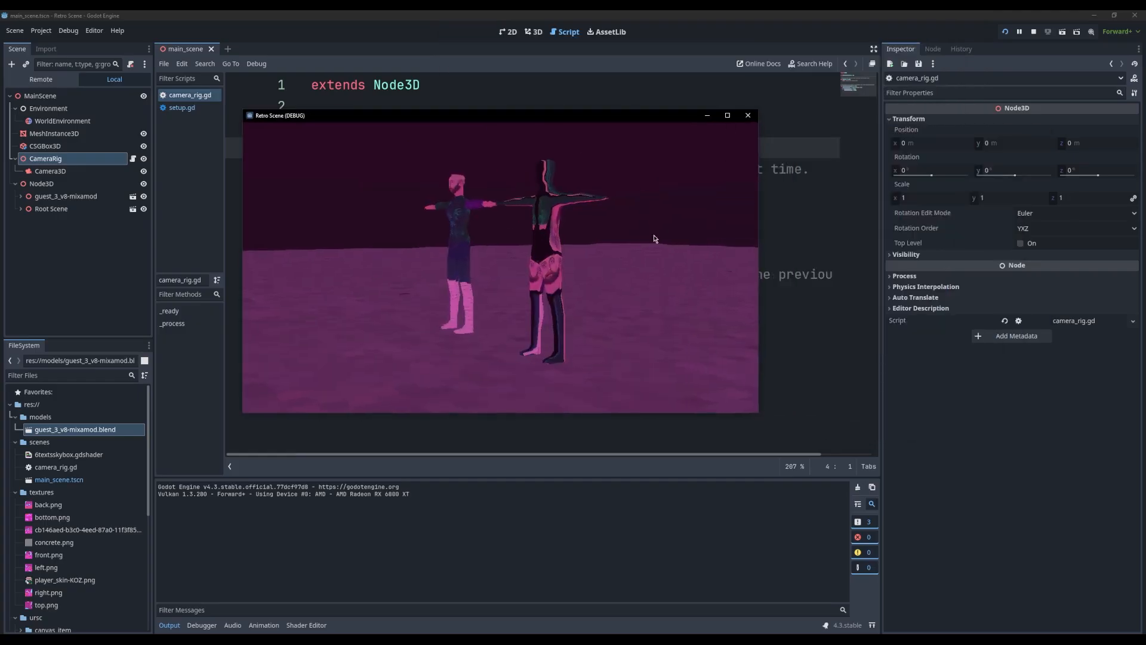
{"action": "left_click", "coordinate": [748, 115]}
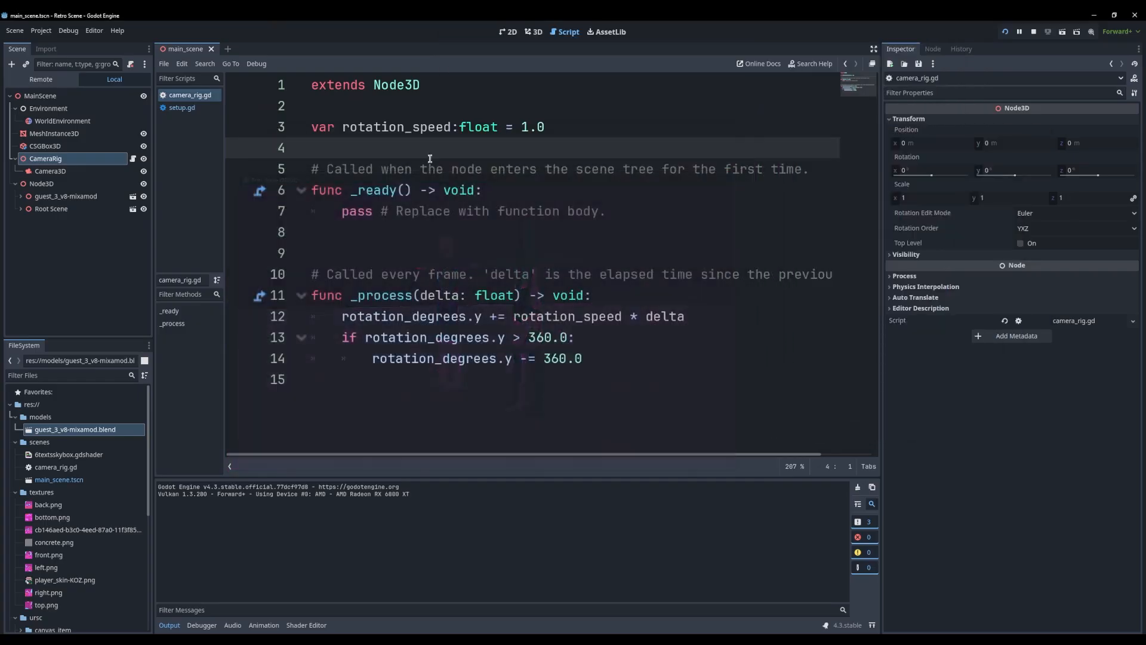
Return to the 3D view and enable fog in the WorldEnvironment node's environment
{"action": "left_click", "coordinate": [533, 31]}
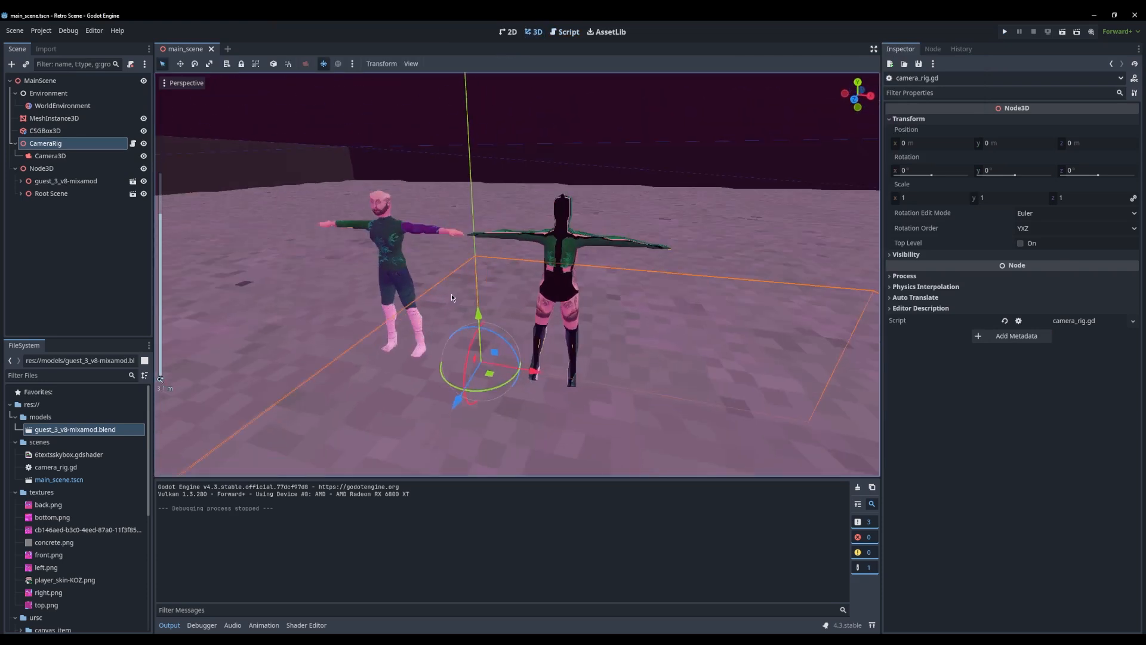
{"action": "scroll", "coordinate": [451, 294], "scroll_direction": "down", "scroll_amount": 4}
{"action": "middle_click_drag", "start_coordinate": [451, 293], "coordinate": [474, 246]}
{"action": "left_click", "coordinate": [477, 243]}
{"action": "scroll", "coordinate": [476, 242], "scroll_direction": "down", "scroll_amount": 14}
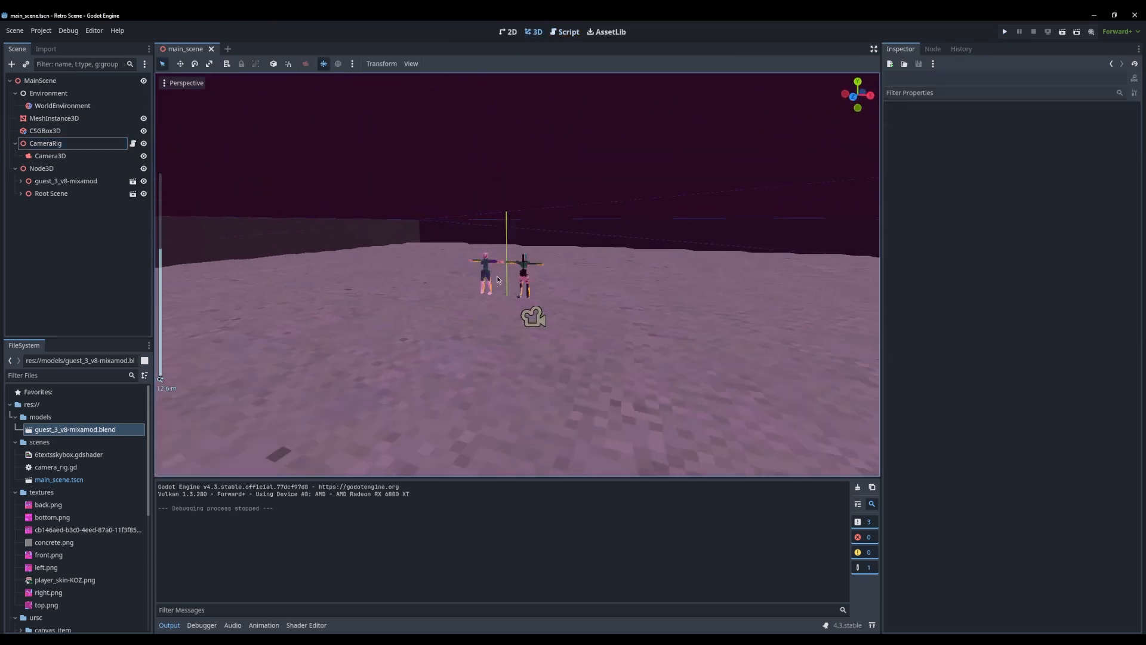
{"action": "scroll", "coordinate": [497, 279], "scroll_direction": "up", "scroll_amount": 3}
{"action": "left_click", "coordinate": [61, 105]}
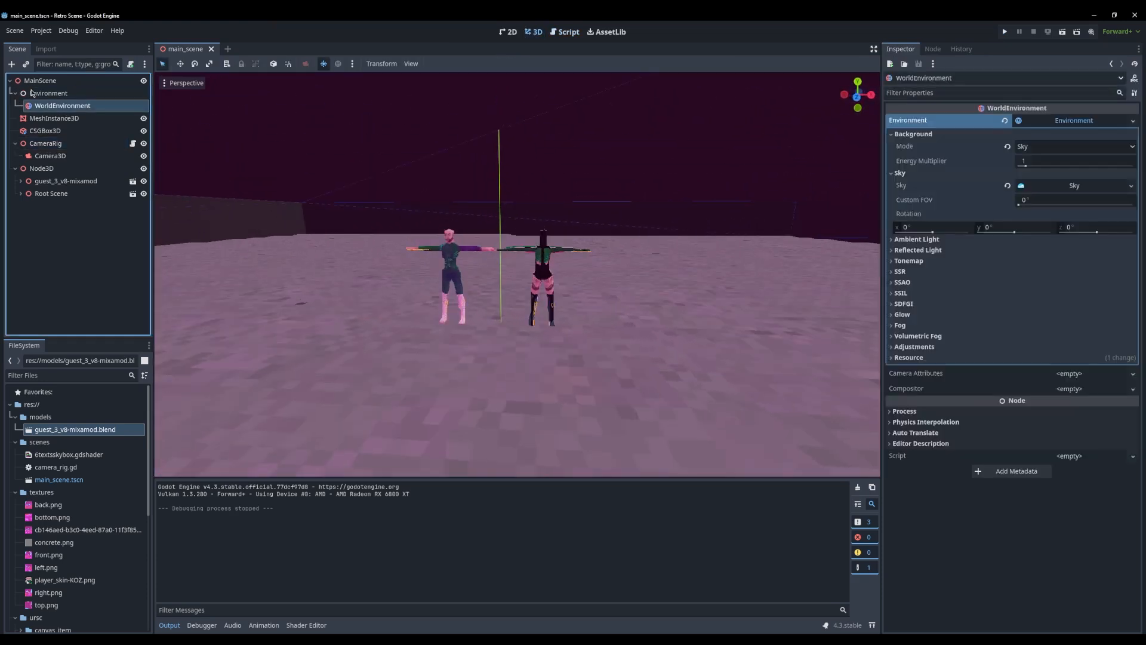
{"action": "left_click", "coordinate": [899, 325]}
{"action": "left_click", "coordinate": [1020, 338]}
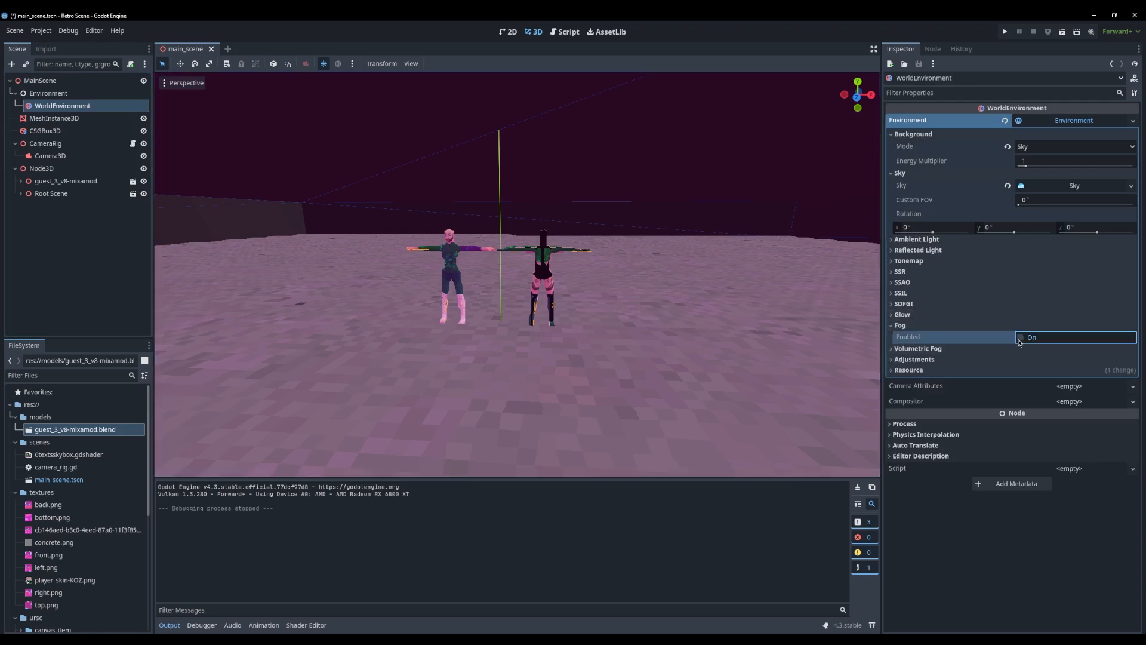
{"action": "scroll", "coordinate": [496, 257], "scroll_direction": "up", "scroll_amount": 5}
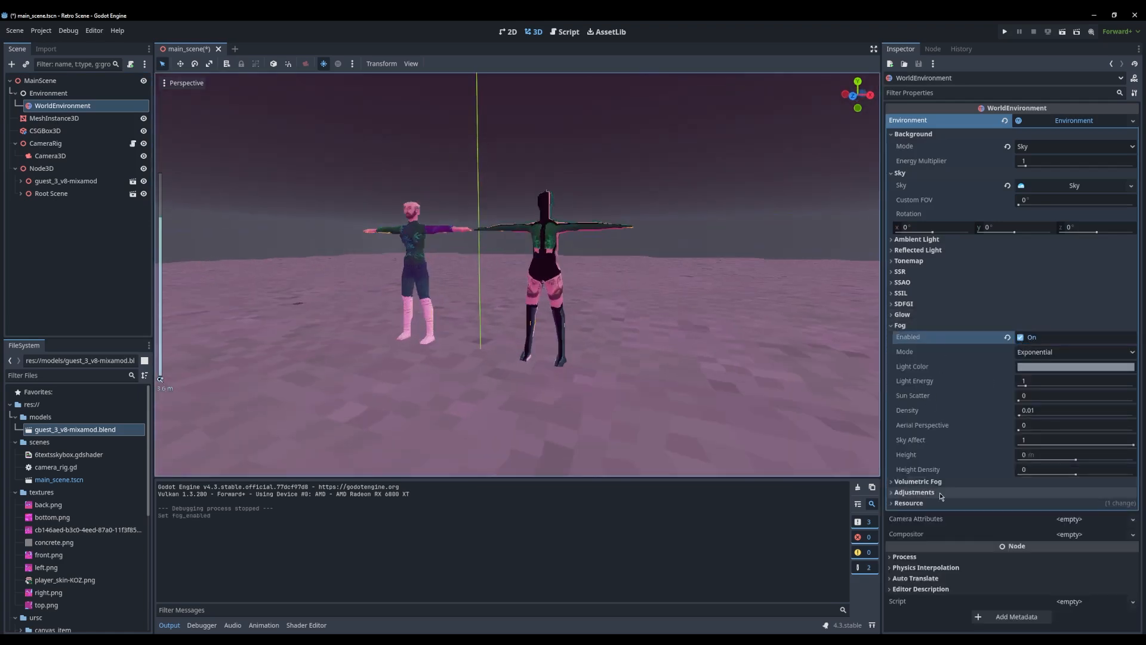
Set the fog's light color to a saturated, slightly dark magenta
{"action": "left_click", "coordinate": [1040, 367]}
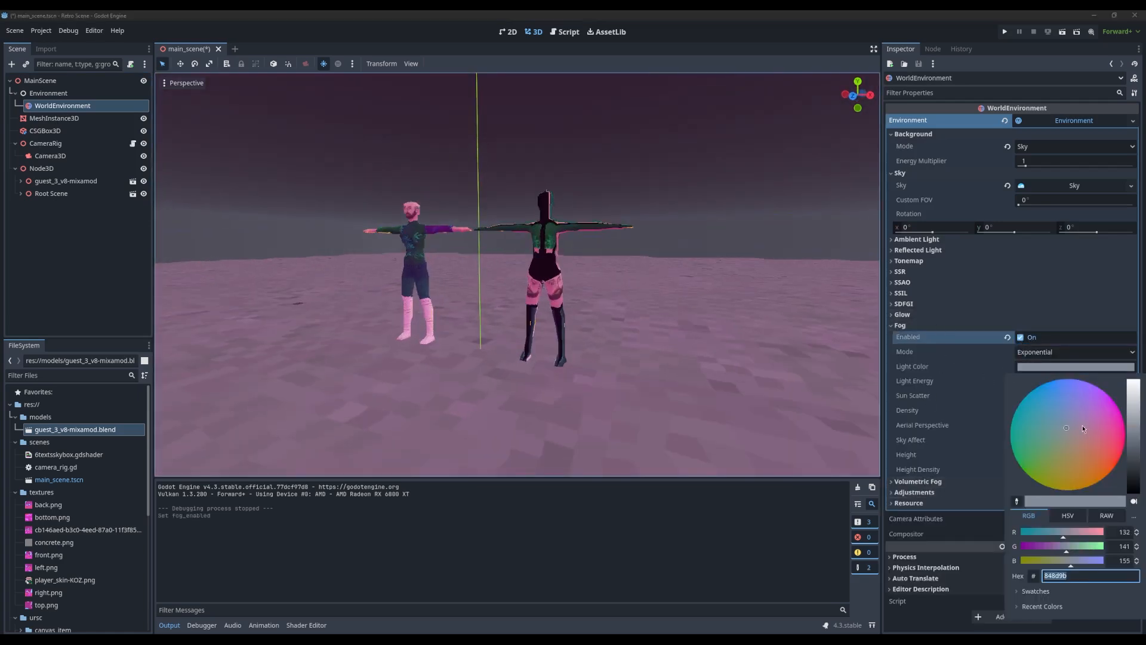
{"action": "left_click_drag", "start_coordinate": [1084, 429], "coordinate": [1122, 418]}
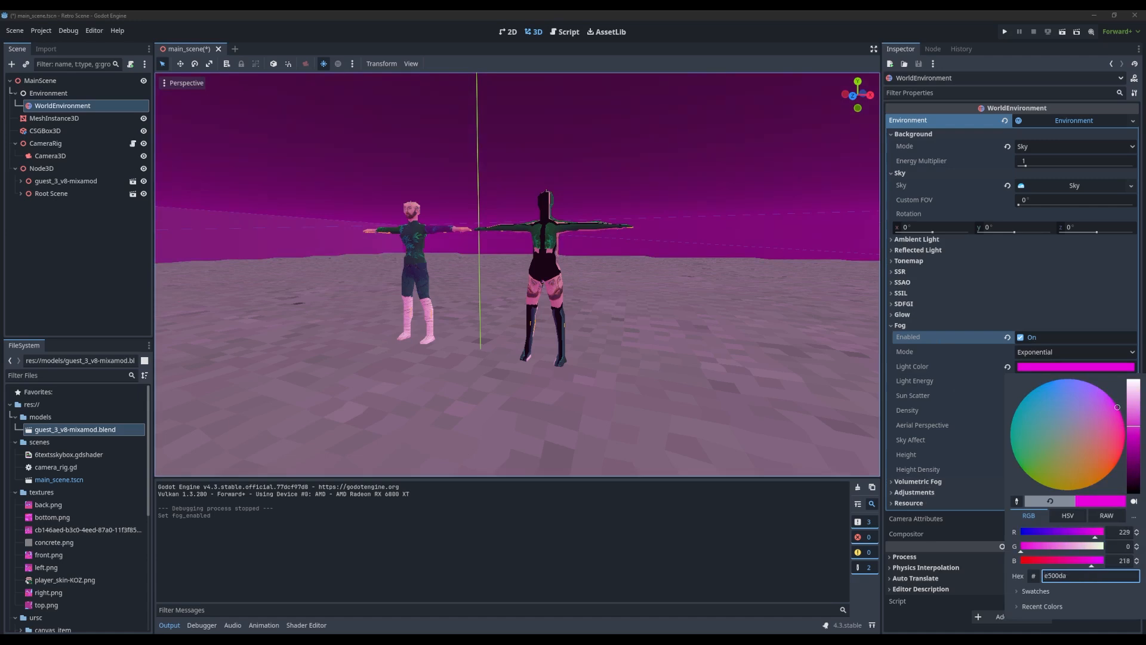
{"action": "left_click", "coordinate": [1134, 391]}
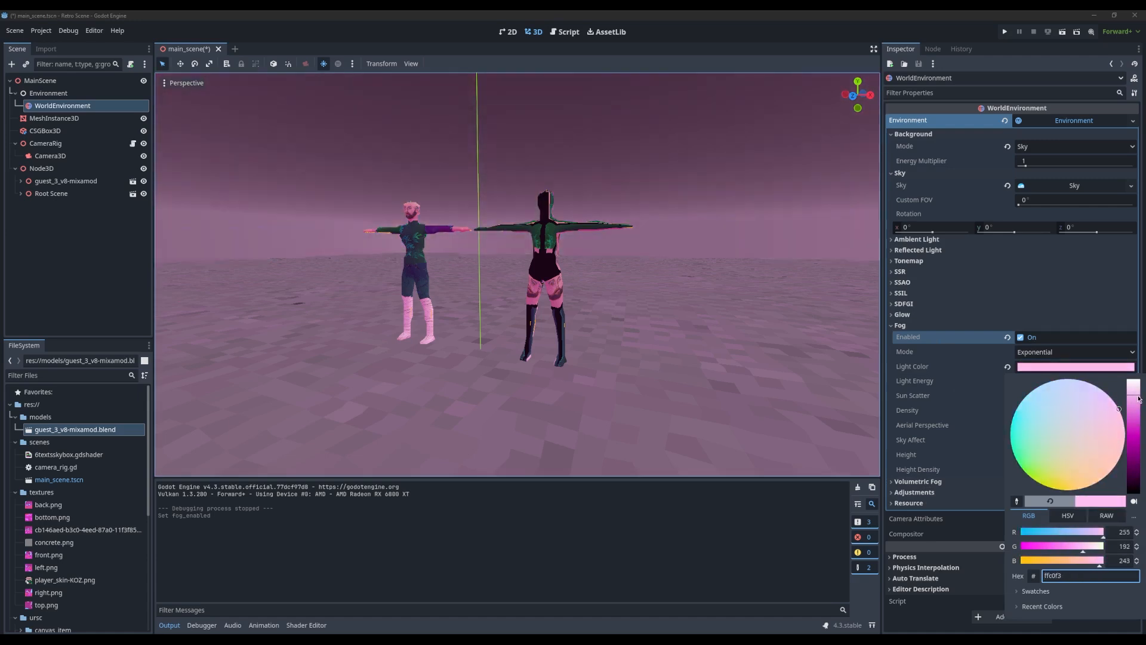
{"action": "left_click_drag", "start_coordinate": [1140, 399], "coordinate": [1133, 444]}
{"action": "left_click", "coordinate": [965, 395]}
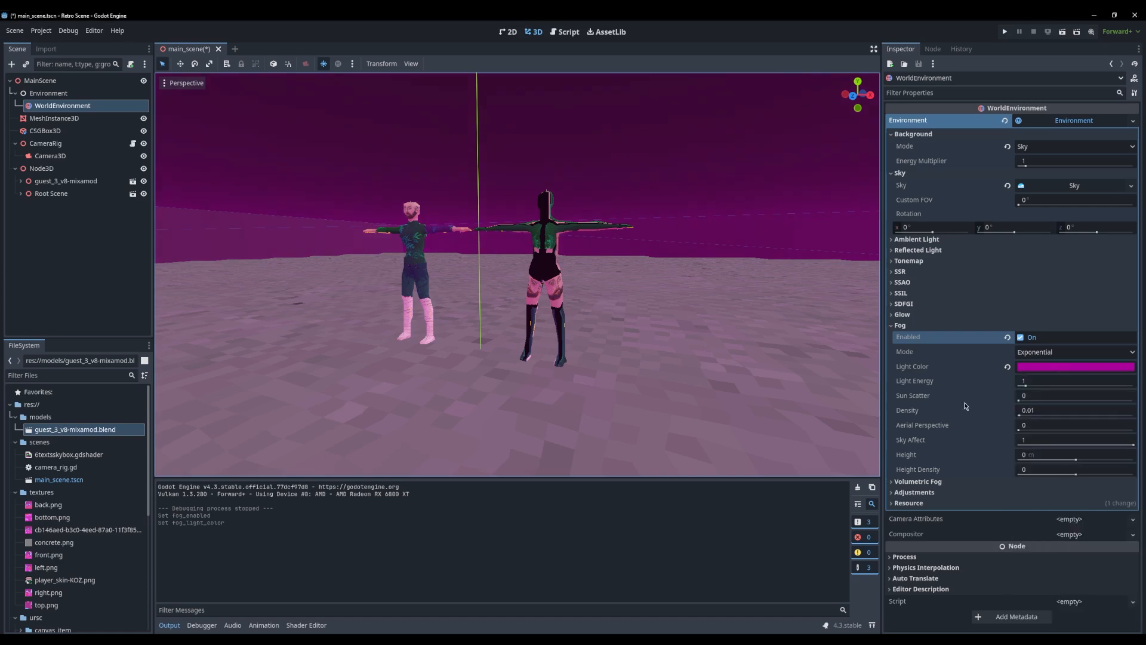
Set the fog mode to Depth and its sun scatter to 0.29
{"action": "left_click", "coordinate": [1038, 367]}
{"action": "left_click", "coordinate": [1046, 353]}
{"action": "left_click", "coordinate": [1048, 356]}
{"action": "left_click", "coordinate": [1037, 380]}
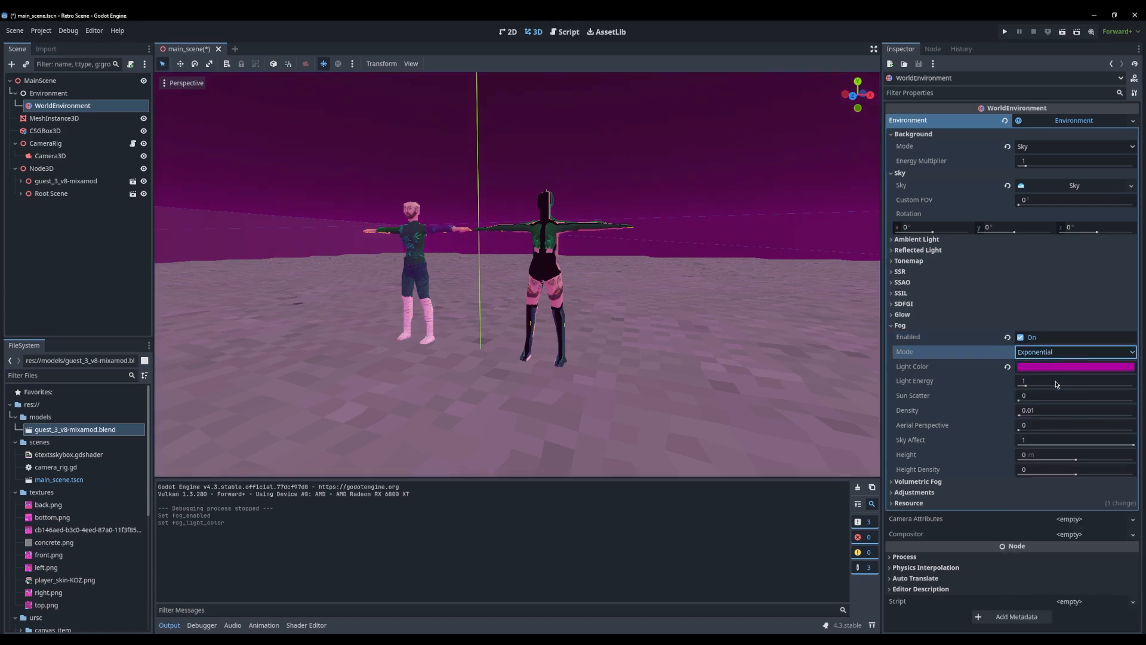
{"action": "left_click_drag", "start_coordinate": [1017, 401], "coordinate": [1046, 400]}
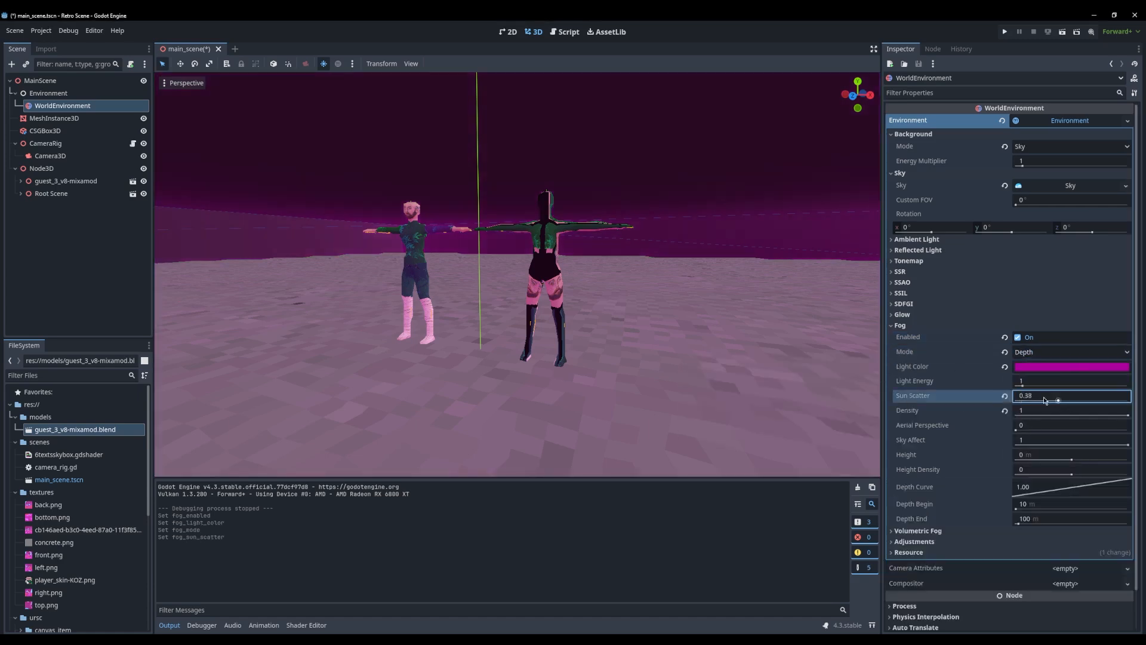
Try Exponential fog with light energy 0.88 and density 0.2279, and return to Depth mode keeping sun scatter at 0.29
{"action": "left_click", "coordinate": [1020, 357]}
{"action": "left_click", "coordinate": [1009, 366]}
{"action": "left_click_drag", "start_coordinate": [1026, 386], "coordinate": [1055, 413]}
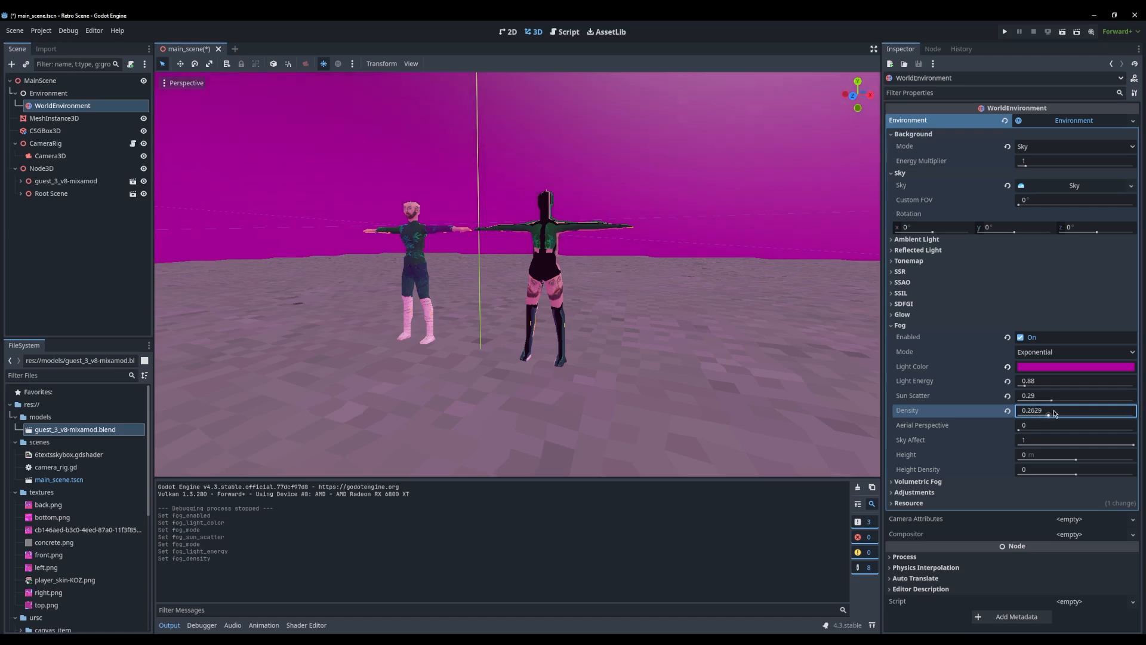
{"action": "left_click", "coordinate": [1042, 357]}
{"action": "left_click", "coordinate": [1039, 380]}
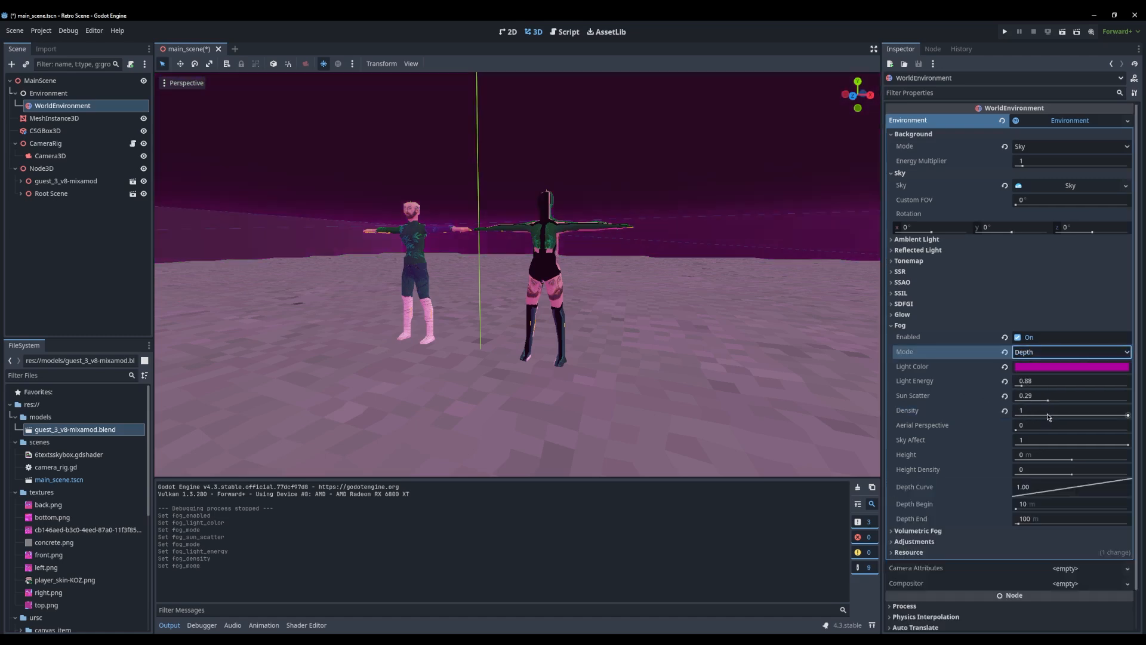
{"action": "left_click", "coordinate": [1048, 396]}
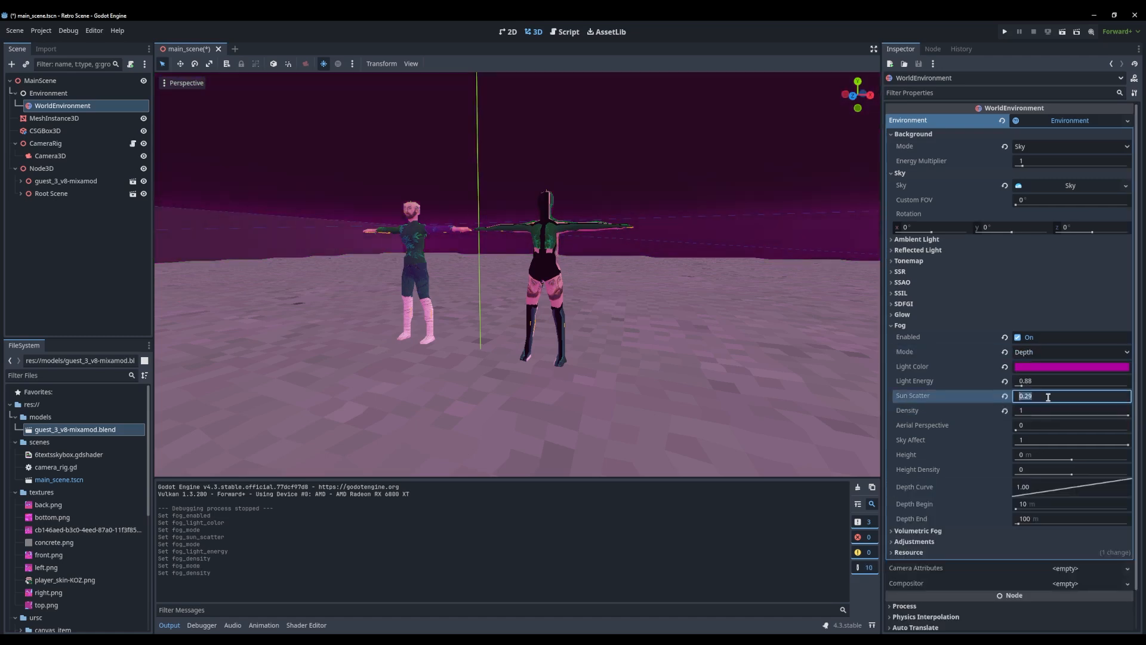
{"action": "key", "text": "Return"}
{"action": "key", "text": "ctrl+z"}
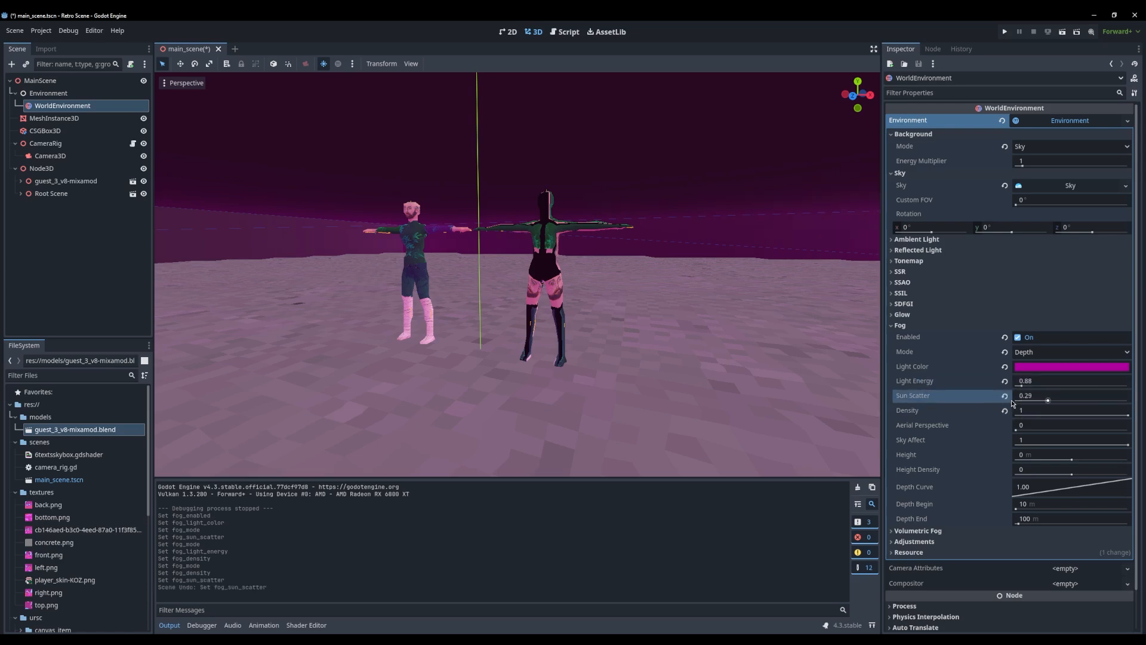
Raise the fog's light energy to 7.83, run the project at full window size to check the fog, and close the game
{"action": "left_click_drag", "start_coordinate": [1029, 386], "coordinate": [1081, 393]}
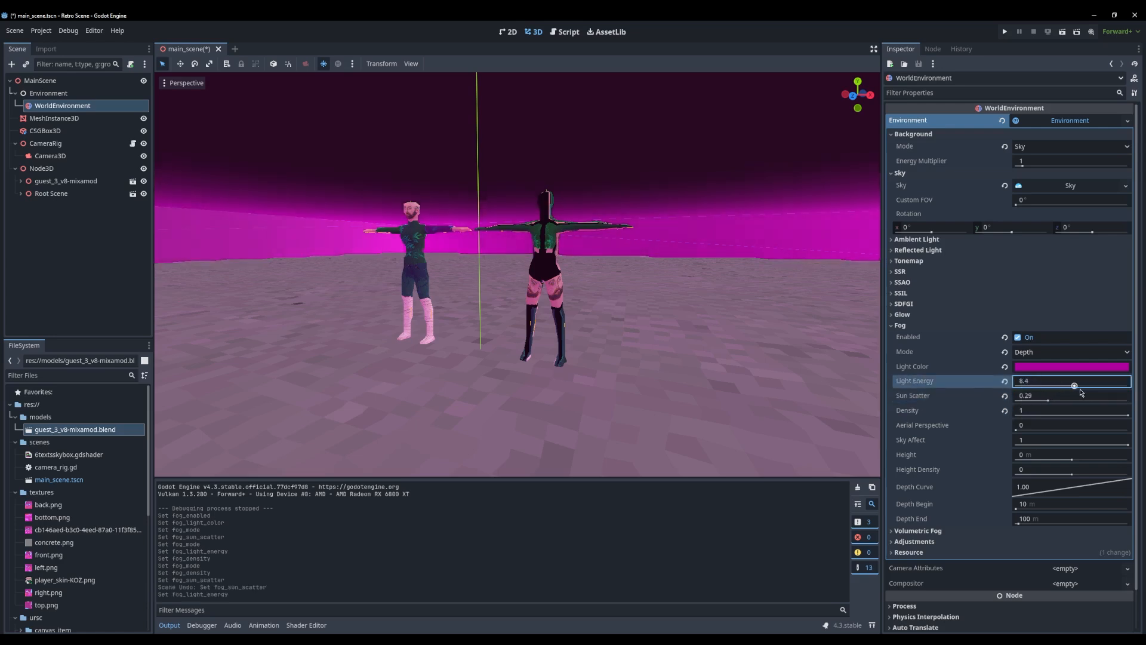
{"action": "key", "text": "F5"}
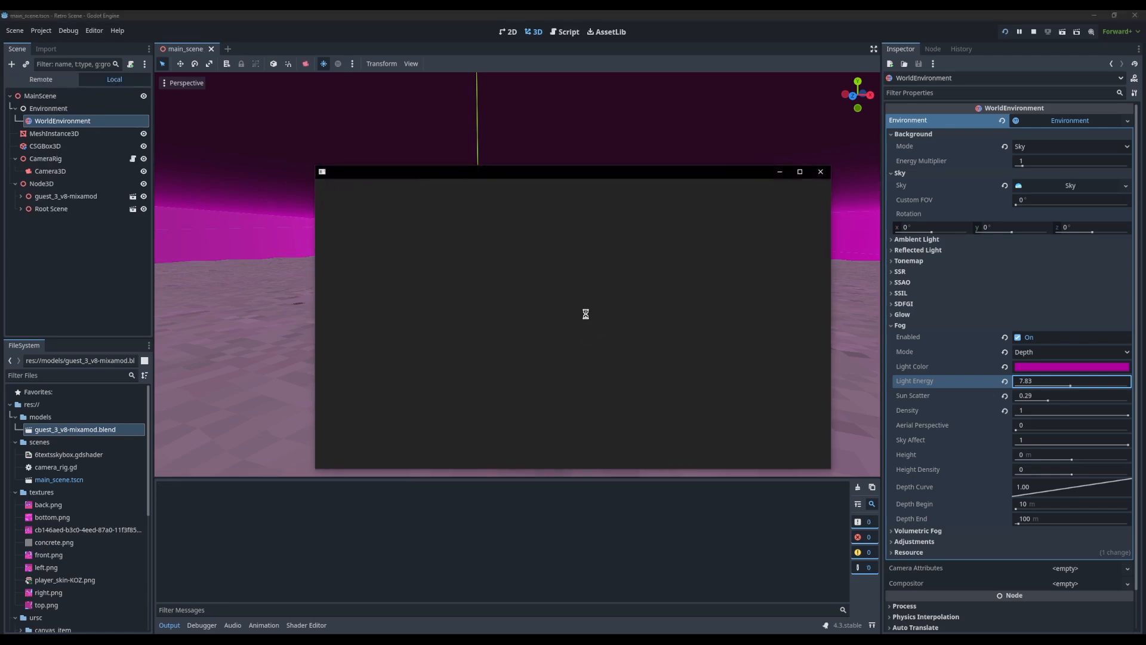
{"action": "double_click", "coordinate": [583, 172]}
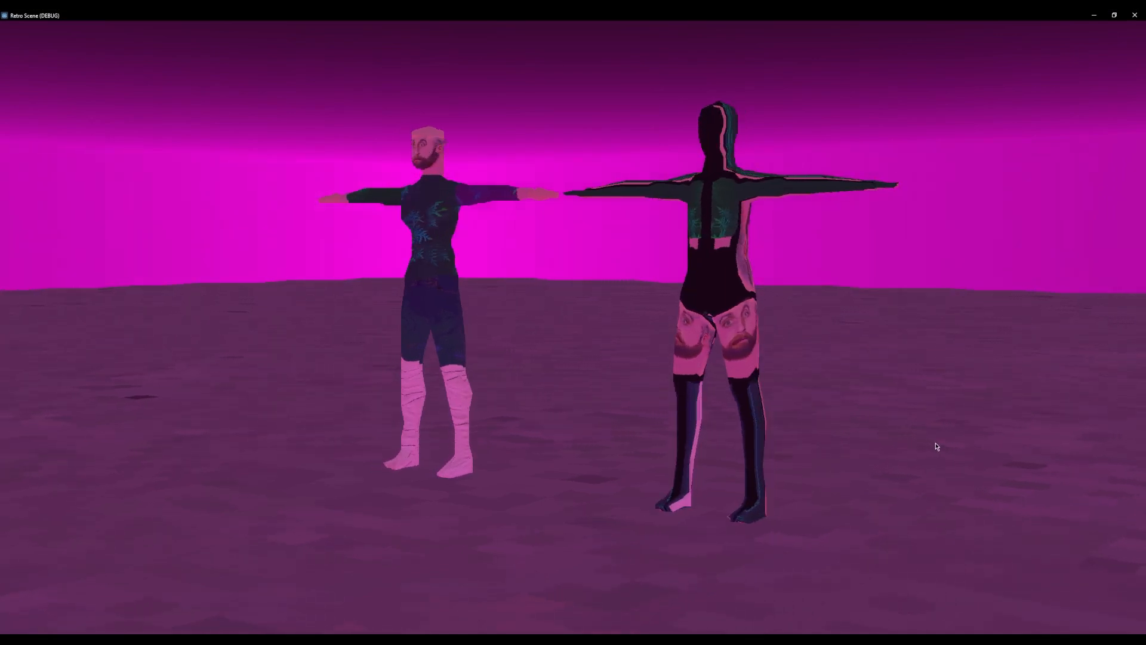
{"action": "left_click_drag", "start_coordinate": [665, 16], "coordinate": [534, 127]}
{"action": "left_click", "coordinate": [781, 126]}
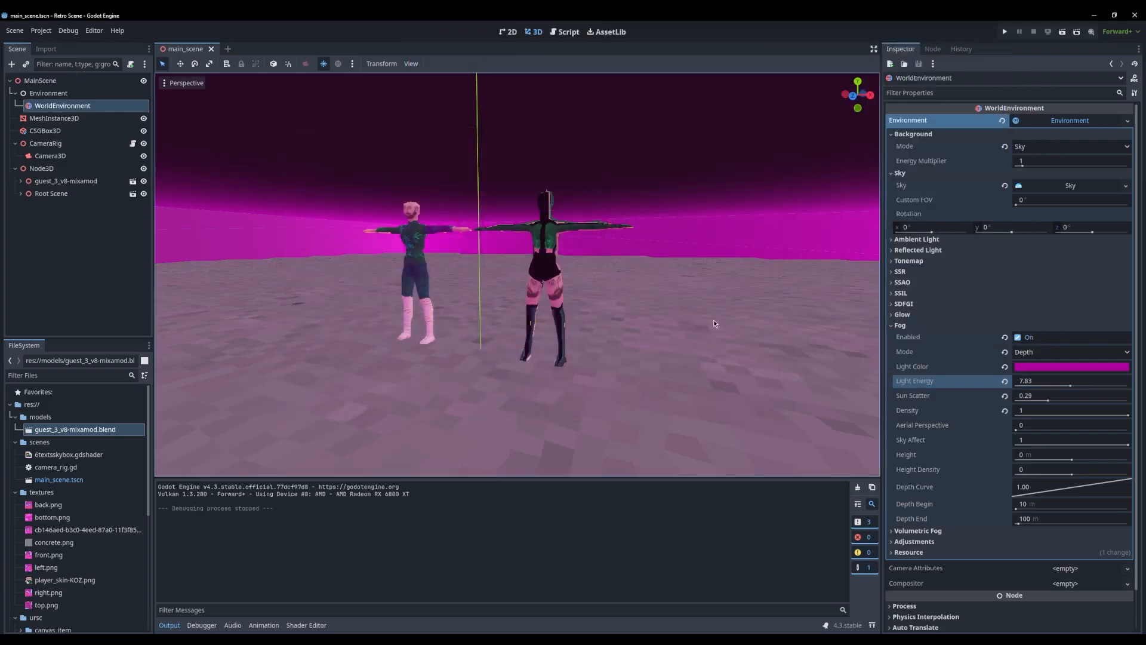
Try resetting the shader of the ground mesh's override material and undo the reset
{"action": "left_click", "coordinate": [304, 319]}
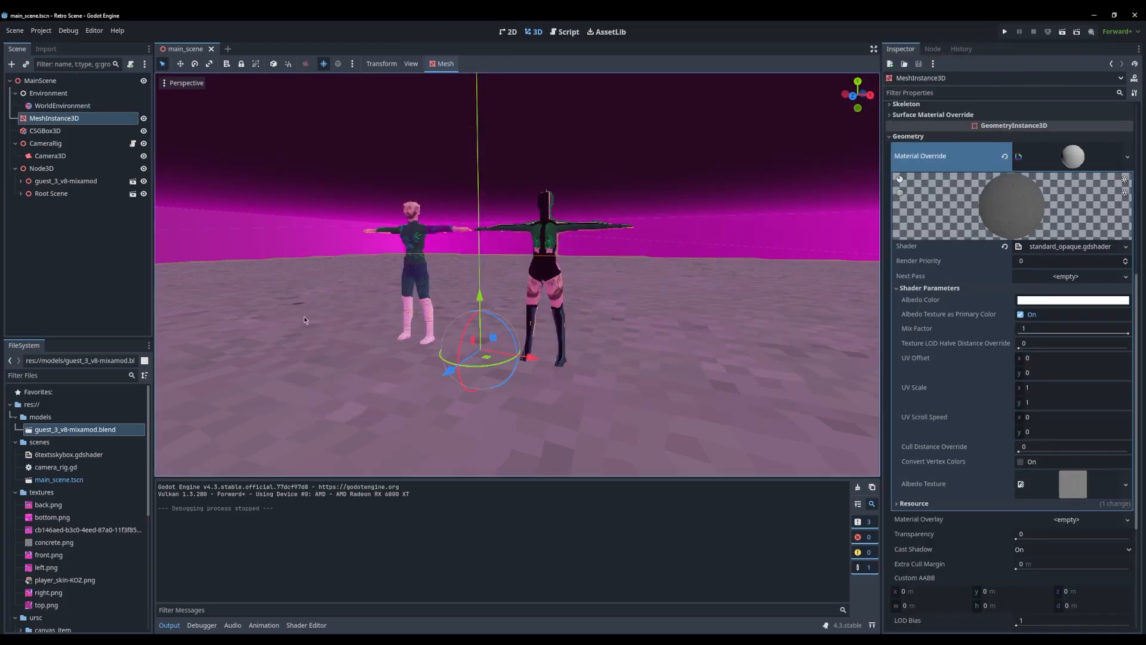
{"action": "left_click", "coordinate": [1005, 247]}
{"action": "key", "text": "ctrl+z"}
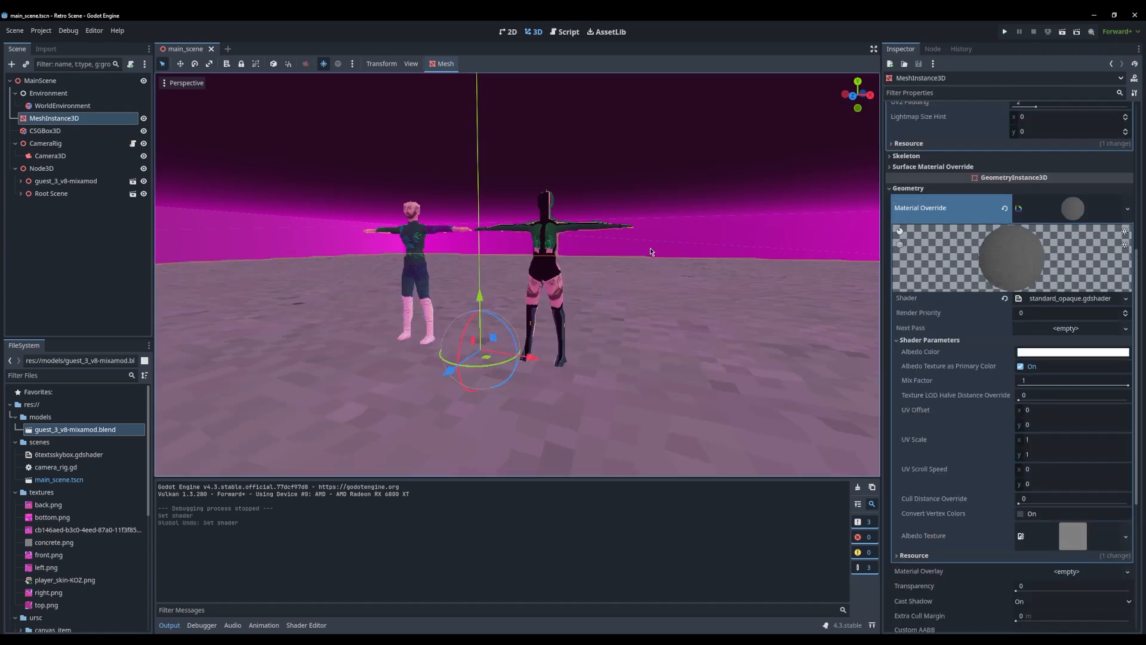
Examine the CSGBox3D room's material settings and the look of the fog on its walls
{"action": "left_click", "coordinate": [45, 130]}
{"action": "left_click", "coordinate": [55, 105]}
{"action": "left_click", "coordinate": [300, 245]}
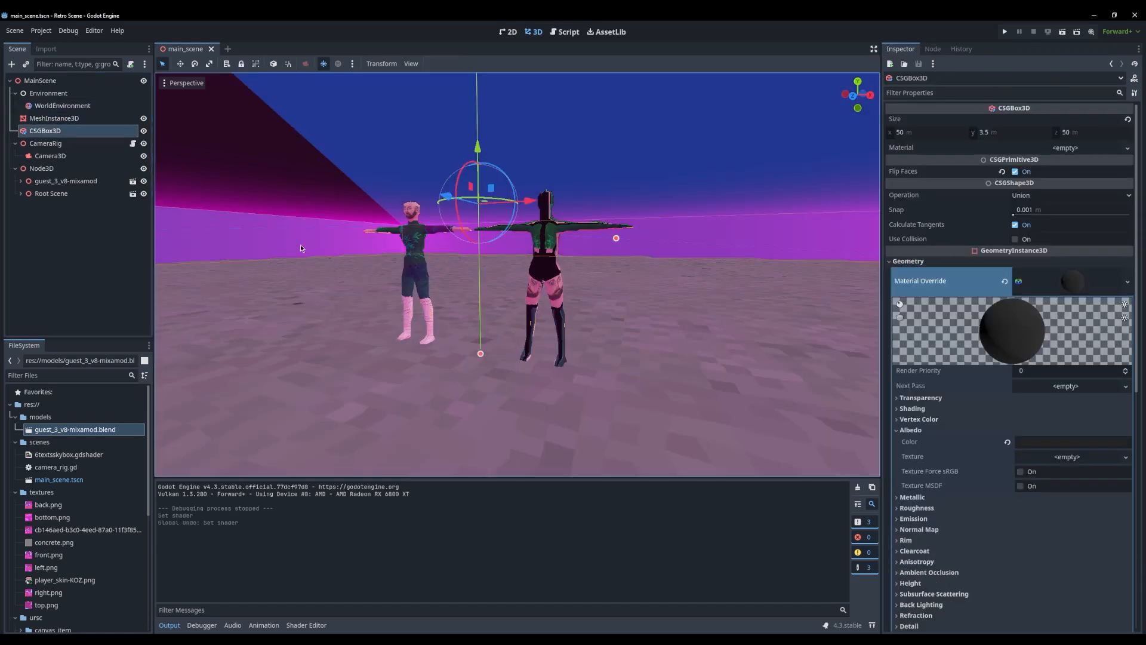
{"action": "left_click", "coordinate": [323, 271]}
{"action": "middle_click_drag", "start_coordinate": [324, 271], "coordinate": [466, 365]}
{"action": "scroll", "coordinate": [401, 292], "scroll_direction": "down", "scroll_amount": 20}
{"action": "scroll", "coordinate": [467, 365], "scroll_direction": "up", "scroll_amount": 20}
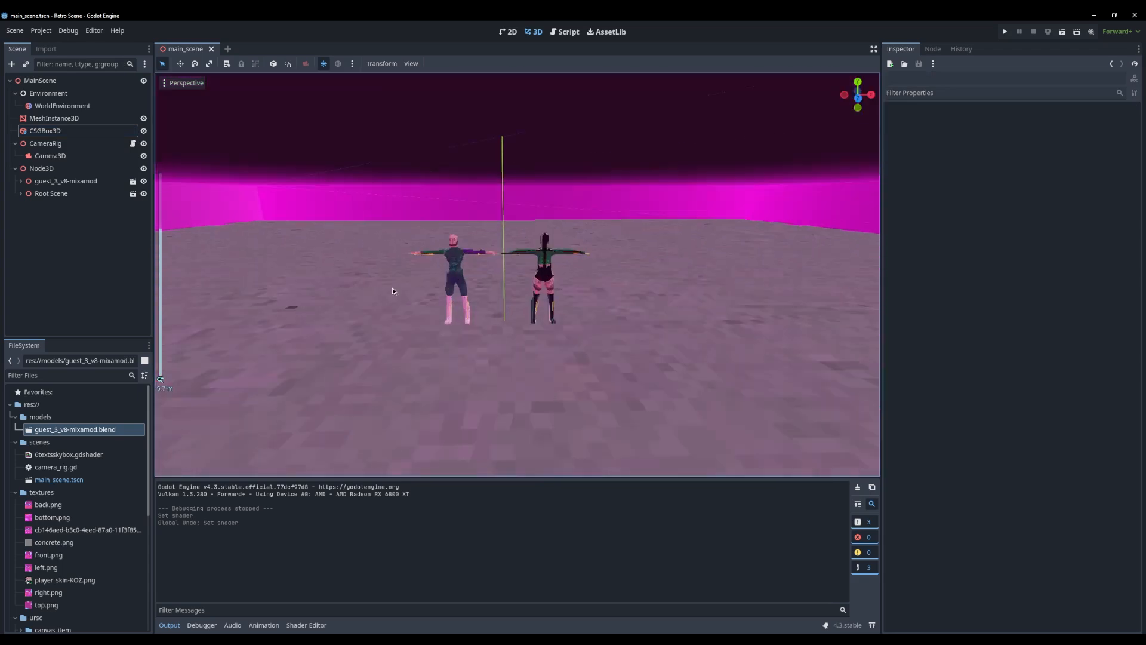
Try an ambient light energy of 3.68 in the WorldEnvironment and undo the change
{"action": "left_click", "coordinate": [62, 106]}
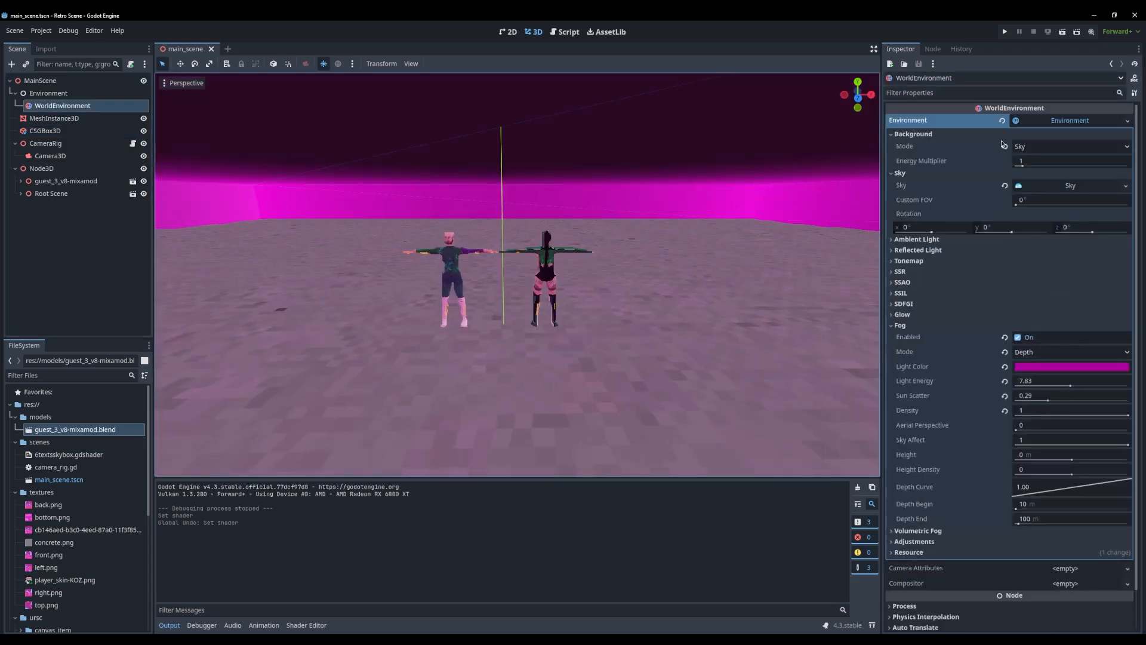
{"action": "left_click", "coordinate": [1068, 187]}
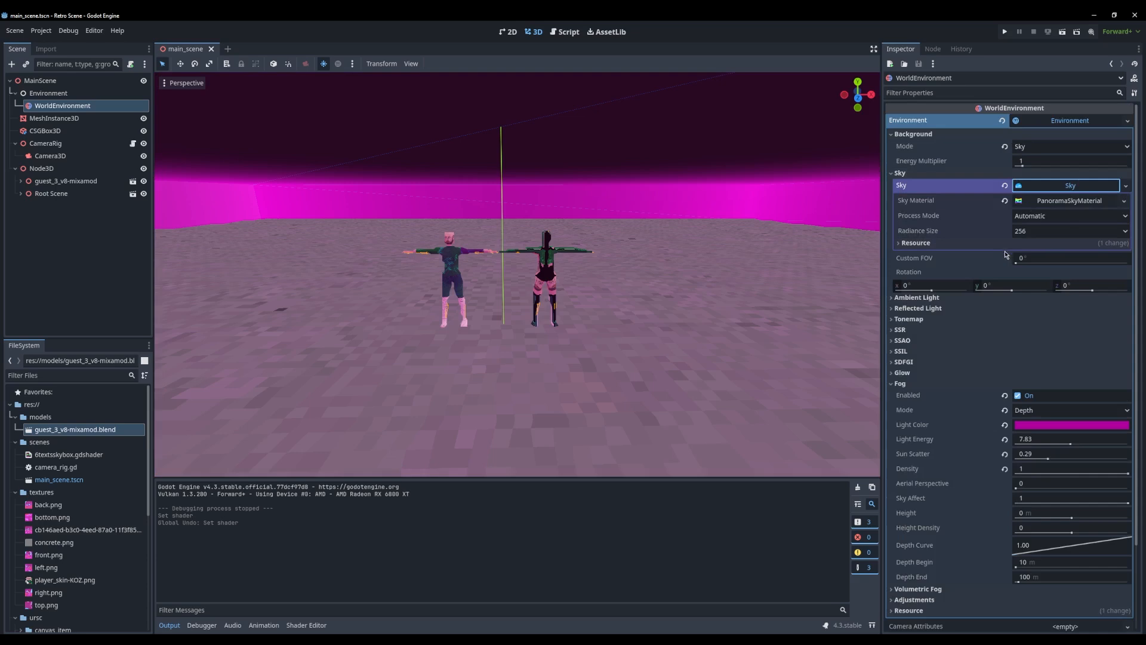
{"action": "left_click", "coordinate": [967, 308]}
{"action": "left_click", "coordinate": [967, 299]}
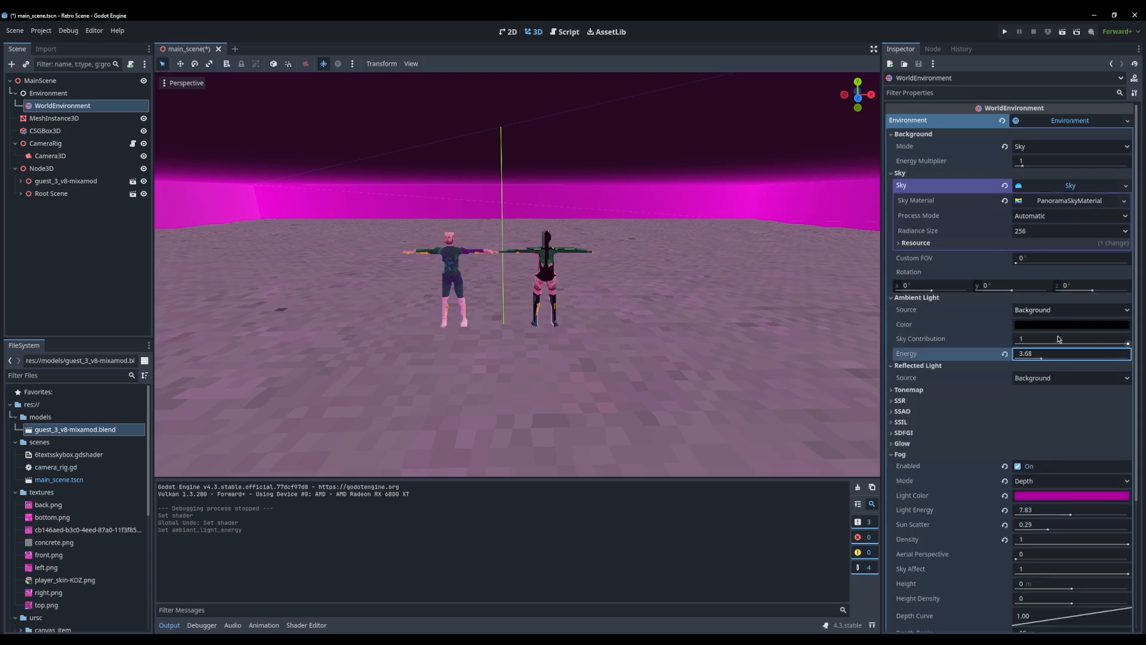
{"action": "key", "text": "ctrl+z"}
Set the ambient light energy to 10.85, trying Sky as its source with another color before restoring Background and black
{"action": "left_click", "coordinate": [1060, 310]}
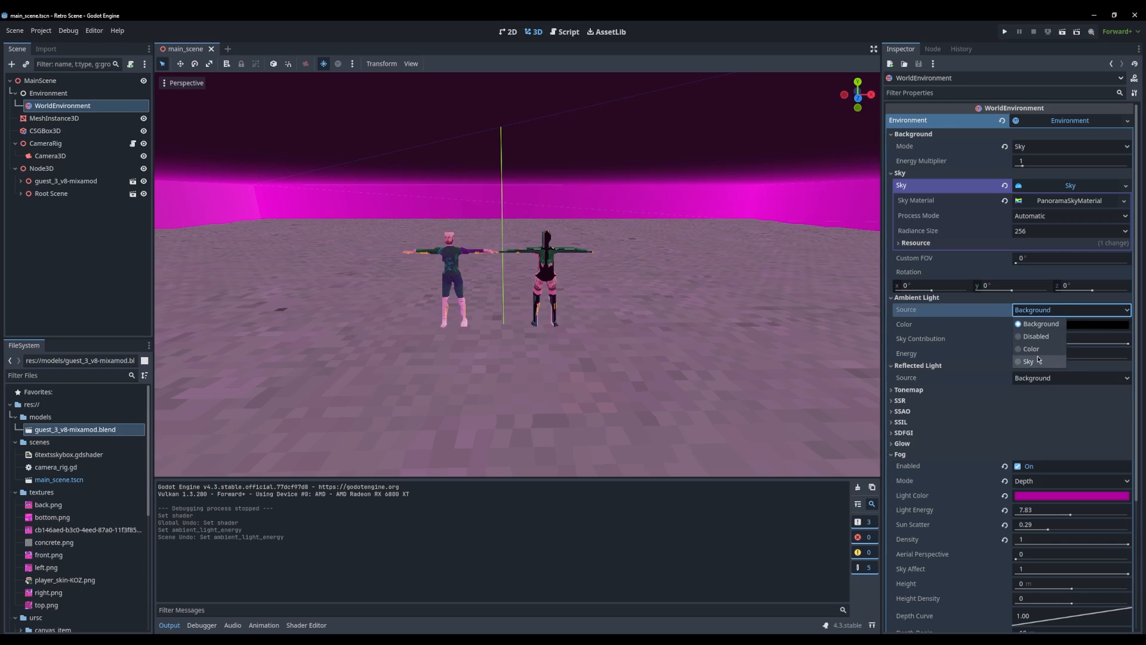
{"action": "left_click", "coordinate": [1038, 360]}
{"action": "left_click", "coordinate": [1059, 272]}
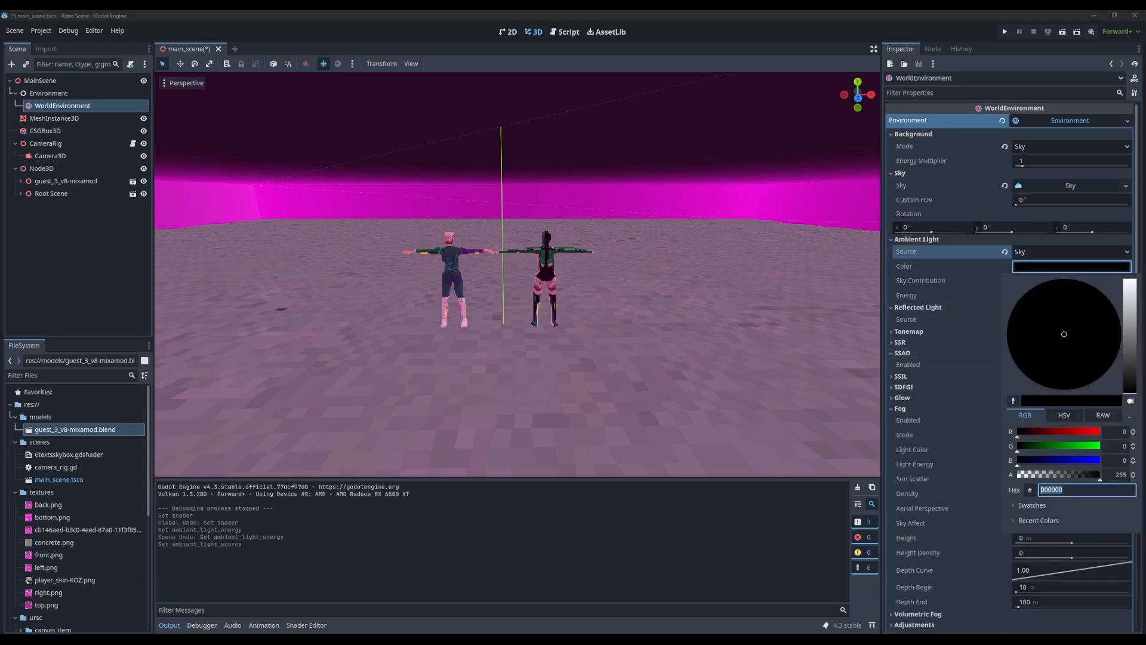
{"action": "left_click_drag", "start_coordinate": [1131, 328], "coordinate": [1129, 276]}
{"action": "left_click", "coordinate": [1081, 266]}
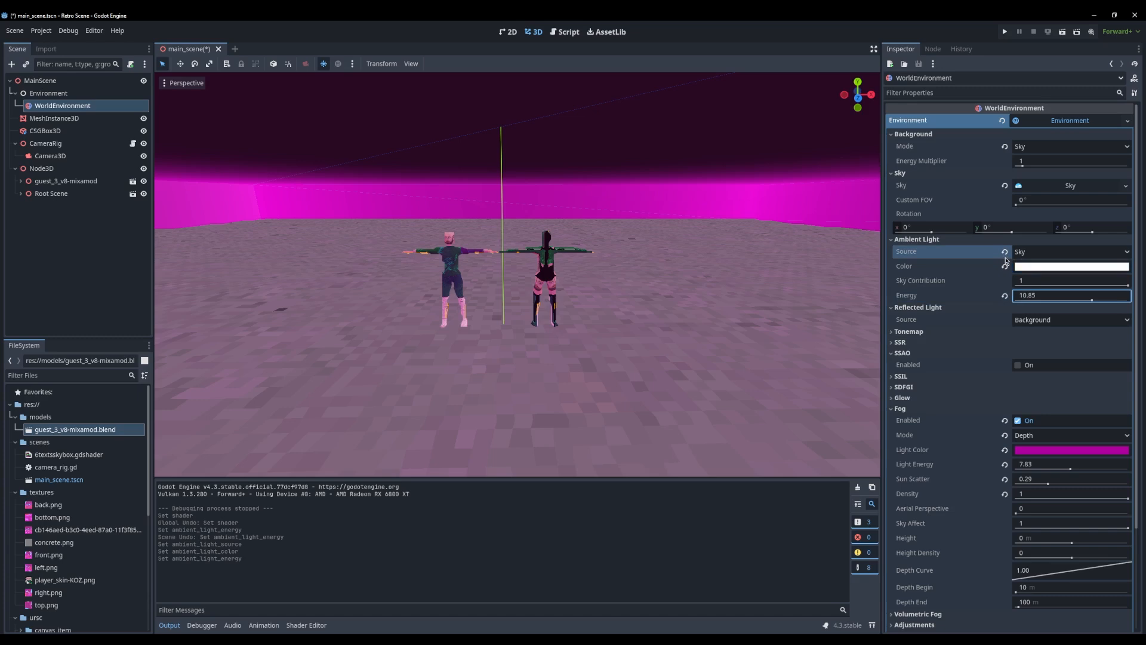
{"action": "left_click", "coordinate": [1060, 186]}
{"action": "left_click", "coordinate": [1051, 173]}
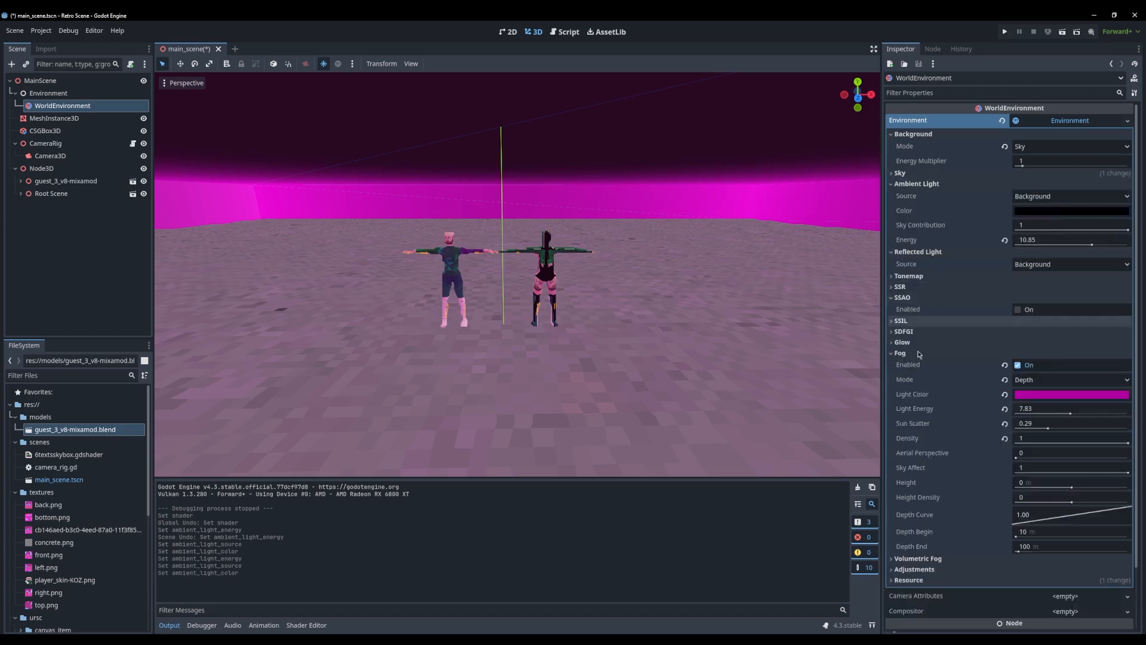
Try SSAO on the environment, turn it off again, and run the project to check the scene
{"action": "left_click", "coordinate": [1018, 310]}
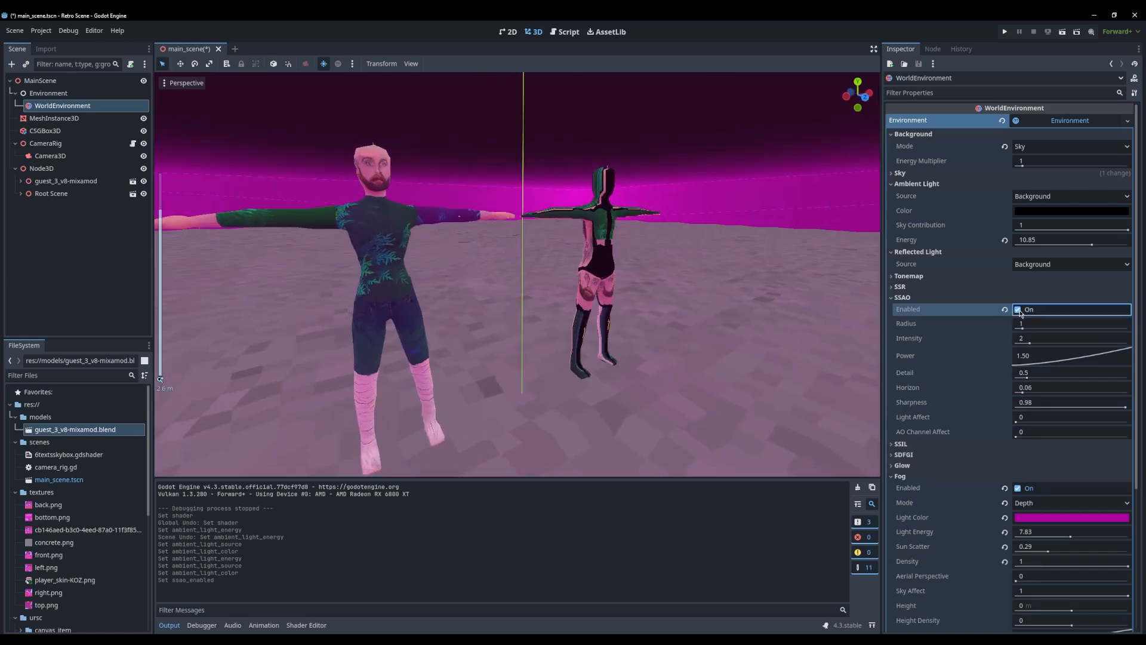
{"action": "left_click", "coordinate": [1018, 310]}
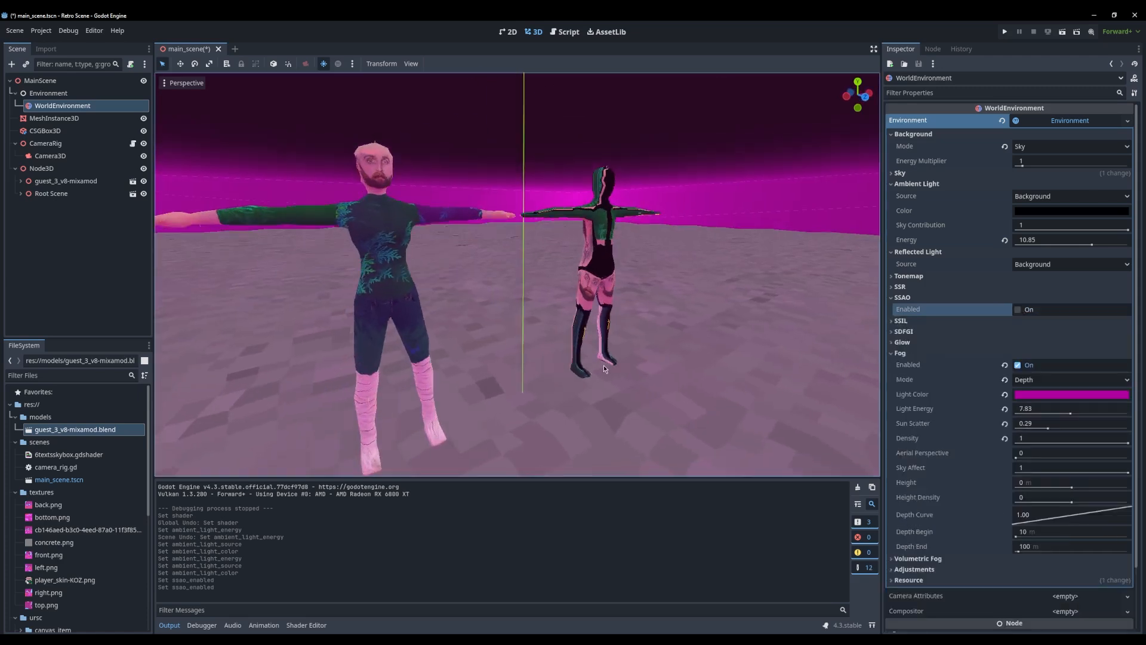
{"action": "scroll", "coordinate": [597, 360], "scroll_direction": "down", "scroll_amount": 4}
{"action": "middle_click_drag", "start_coordinate": [604, 365], "coordinate": [589, 388]}
{"action": "scroll", "coordinate": [565, 362], "scroll_direction": "up", "scroll_amount": 5}
{"action": "scroll", "coordinate": [541, 381], "scroll_direction": "down", "scroll_amount": 8}
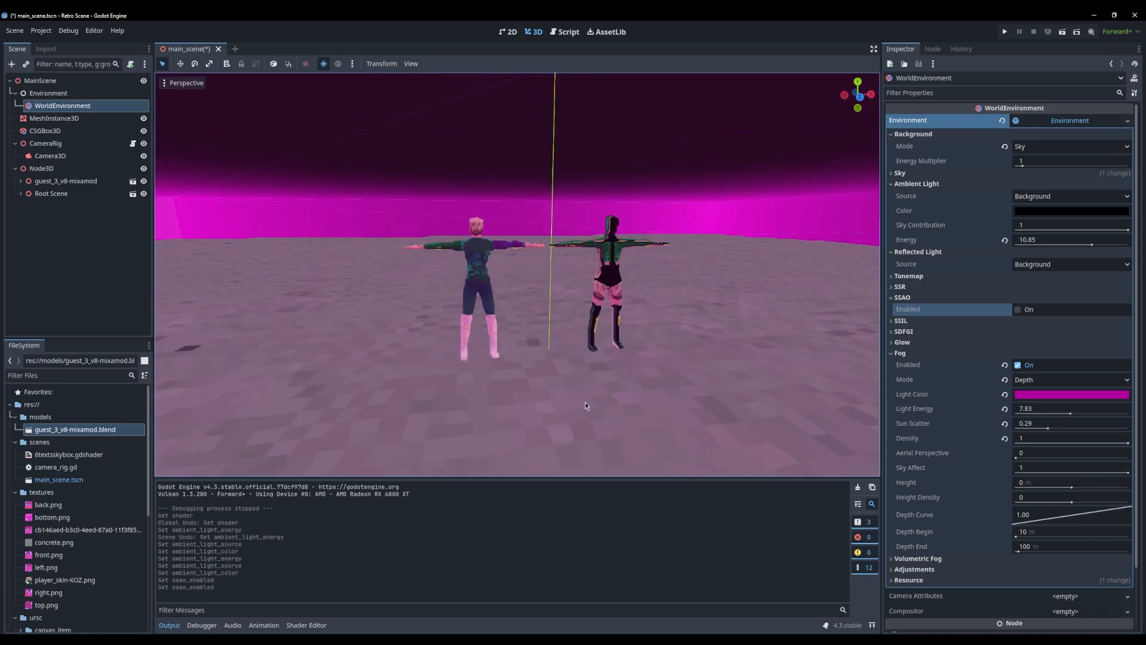
{"action": "key", "text": "F5"}
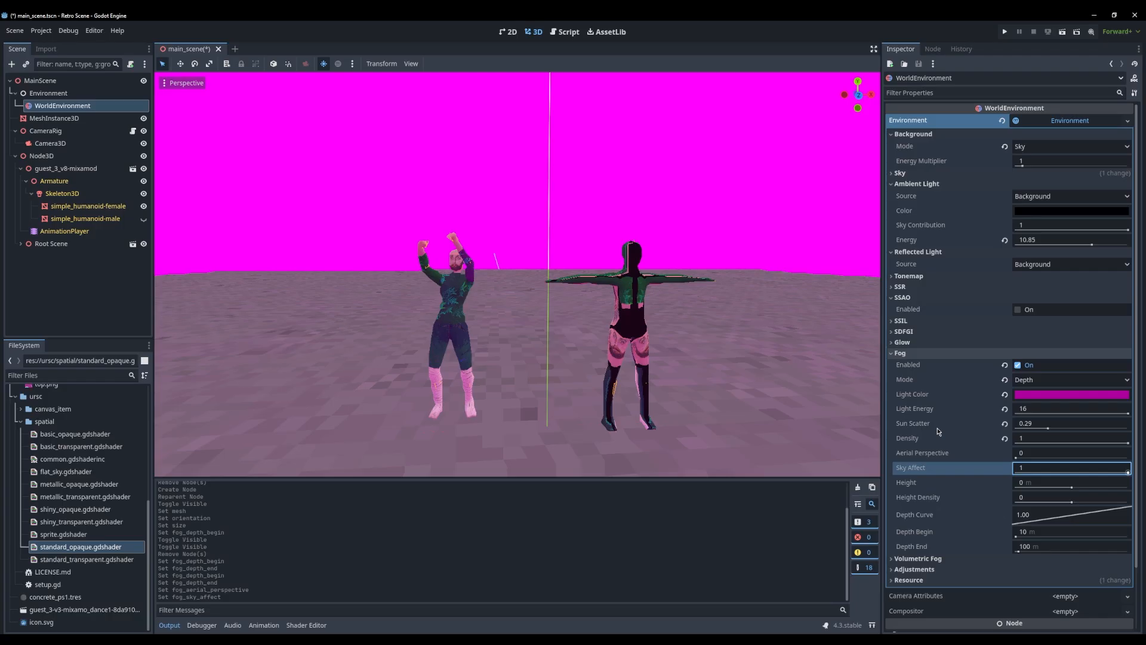
Reduce the fog's sky affect to 0.741 and check the sky behind the characters
{"action": "left_click_drag", "start_coordinate": [1128, 474], "coordinate": [1095, 478]}
{"action": "right_click_drag", "start_coordinate": [617, 342], "coordinate": [591, 343]}
{"action": "middle_click_drag", "start_coordinate": [618, 342], "coordinate": [662, 359]}
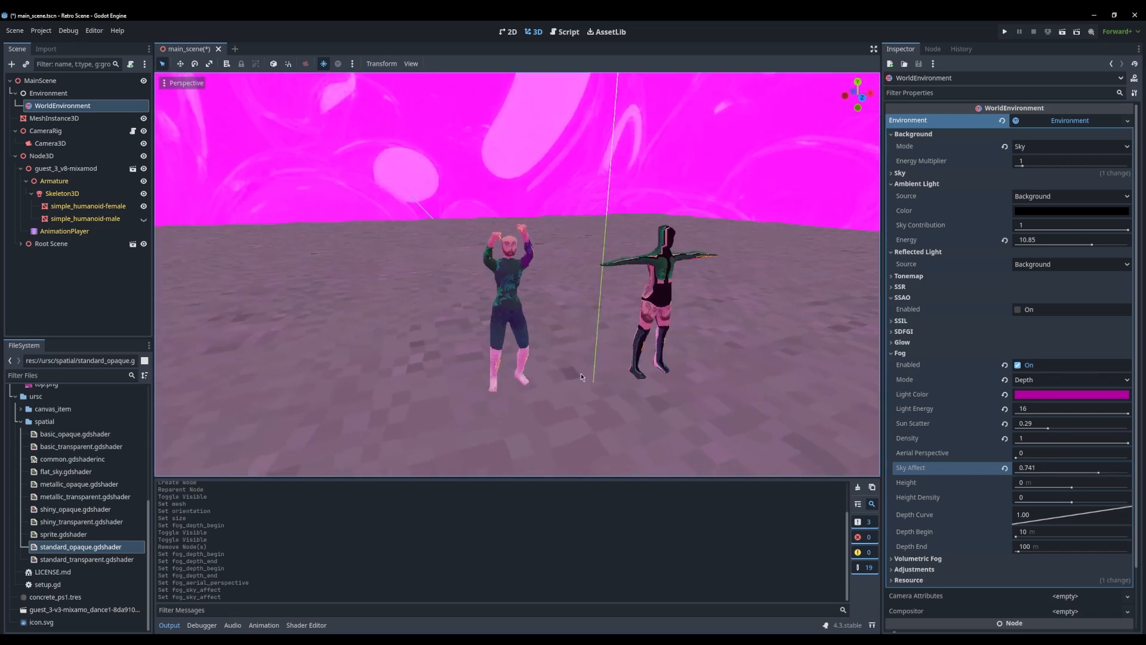
{"action": "middle_click_drag", "start_coordinate": [570, 298], "coordinate": [358, 273]}
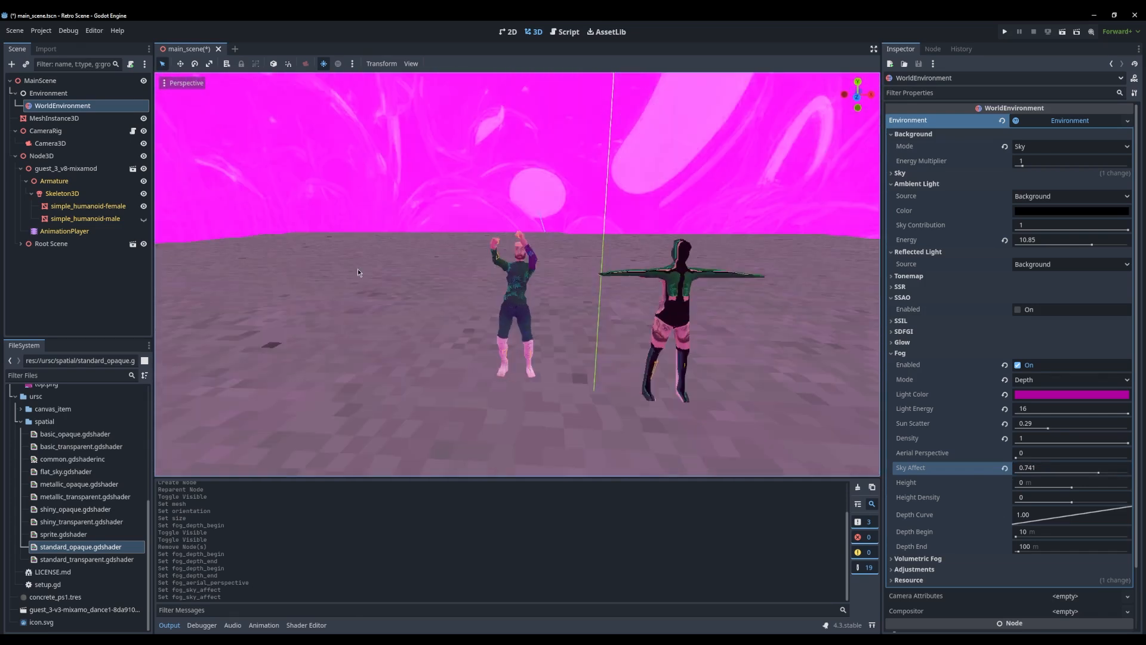
{"action": "left_click", "coordinate": [42, 82]}
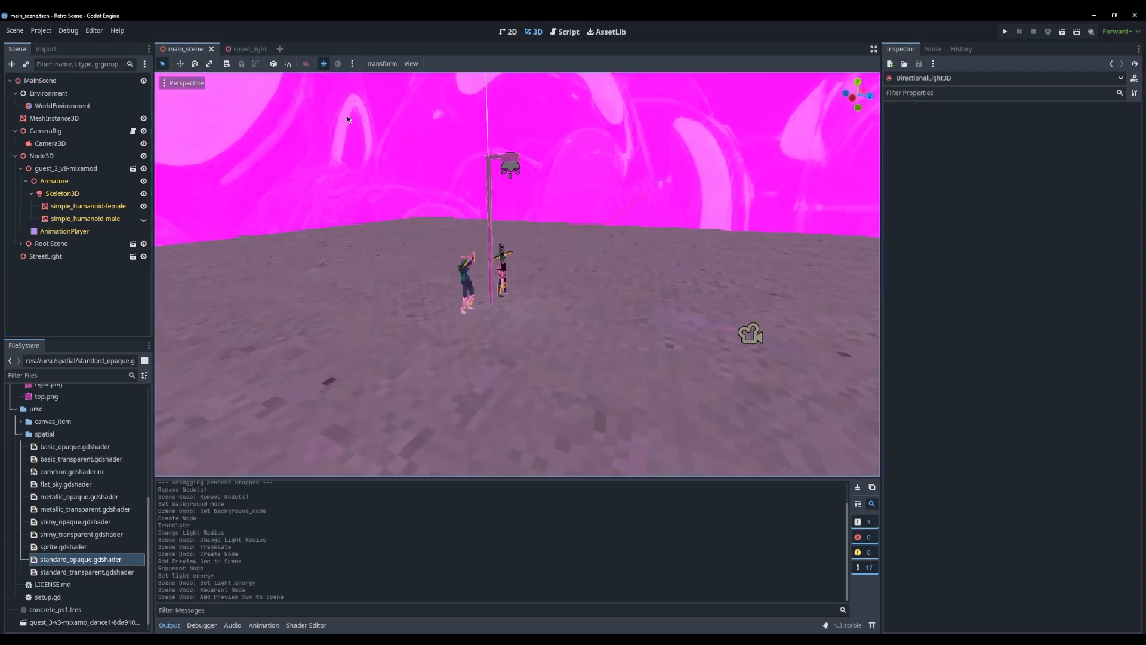
Add the preview sun to the scene and place its DirectionalLight3D under the Environment node
{"action": "left_click", "coordinate": [352, 63]}
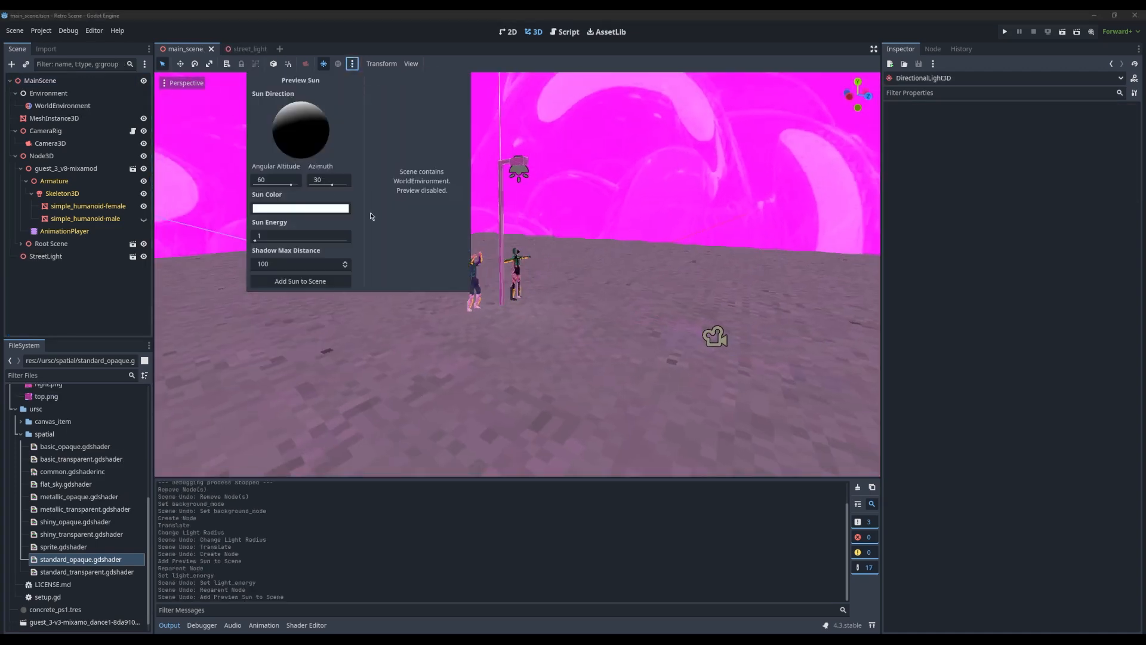
{"action": "left_click", "coordinate": [302, 281]}
{"action": "left_click_drag", "start_coordinate": [47, 95], "coordinate": [64, 107]}
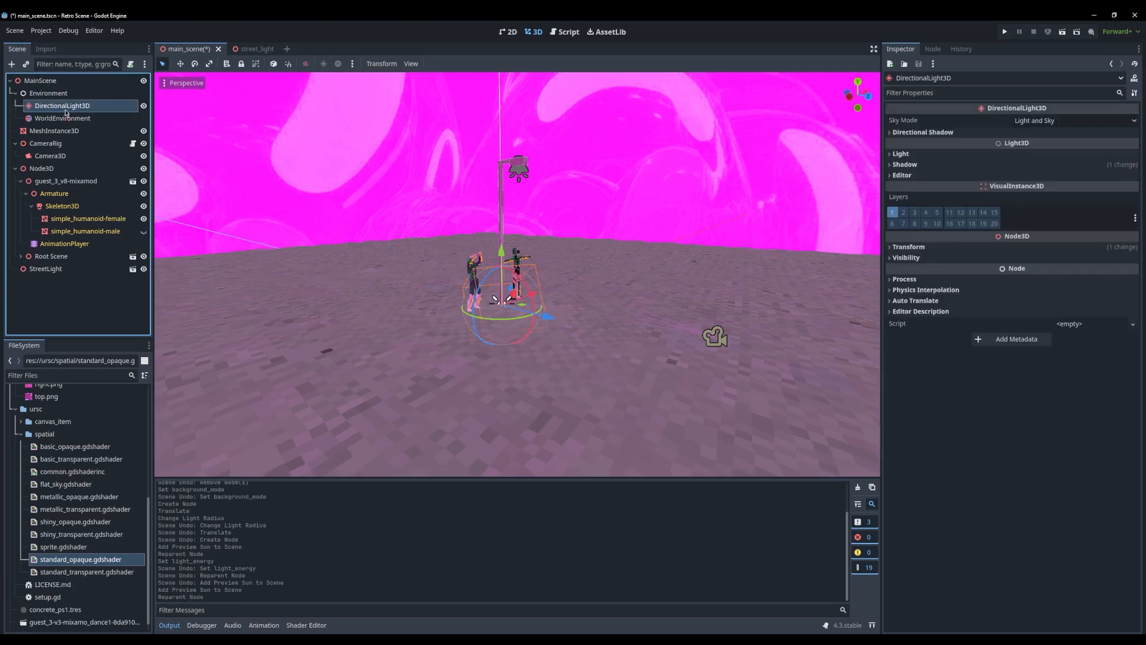
Set the DirectionalLight3D's light energy to 0 and check the lighting around the characters
{"action": "left_click", "coordinate": [59, 106]}
{"action": "left_click", "coordinate": [952, 155]}
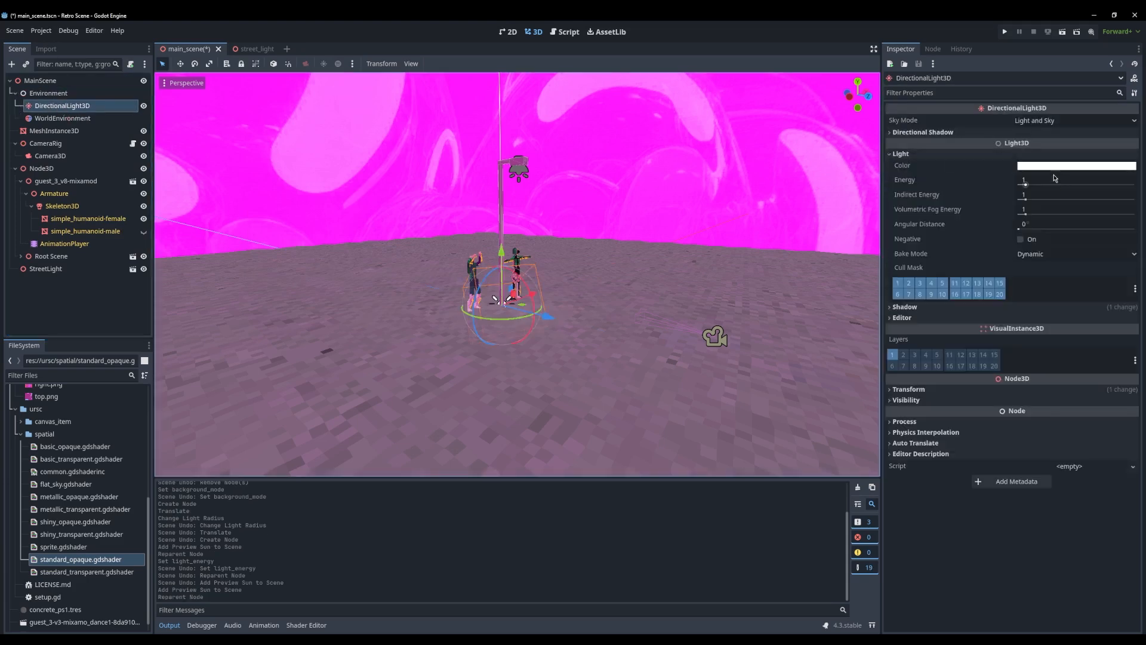
{"action": "left_click_drag", "start_coordinate": [1026, 184], "coordinate": [998, 183]}
{"action": "middle_click_drag", "start_coordinate": [686, 295], "coordinate": [545, 311]}
{"action": "scroll", "coordinate": [545, 311], "scroll_direction": "up", "scroll_amount": 10}
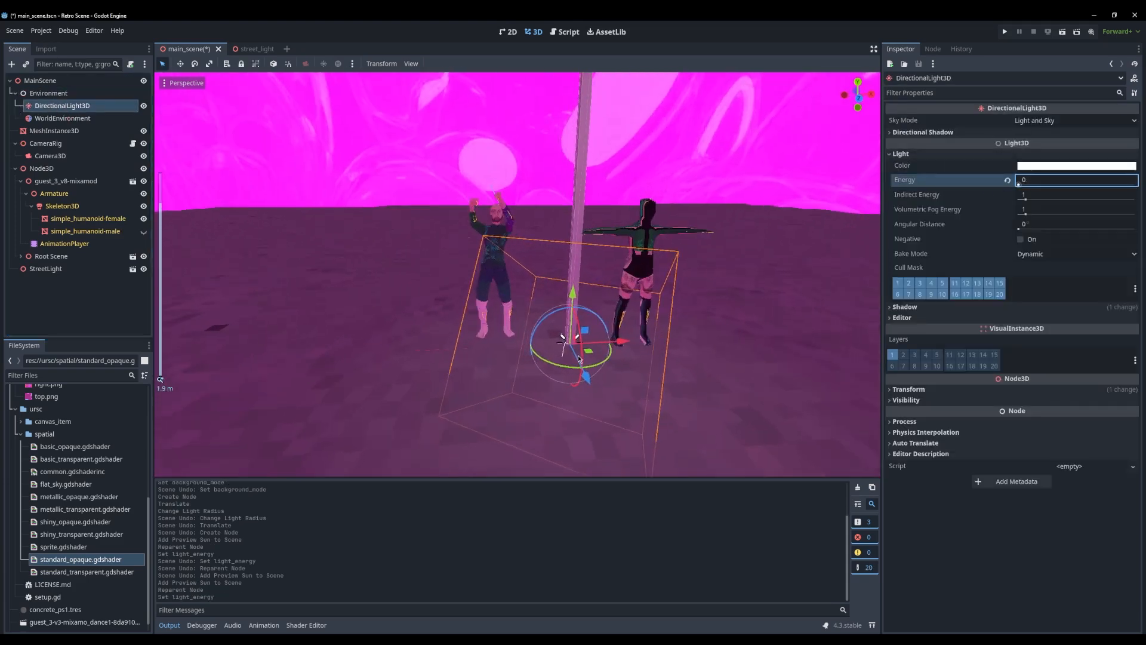
{"action": "middle_click_drag", "start_coordinate": [578, 354], "coordinate": [602, 203]}
{"action": "left_click", "coordinate": [535, 252]}
{"action": "scroll", "coordinate": [479, 323], "scroll_direction": "down", "scroll_amount": 8}
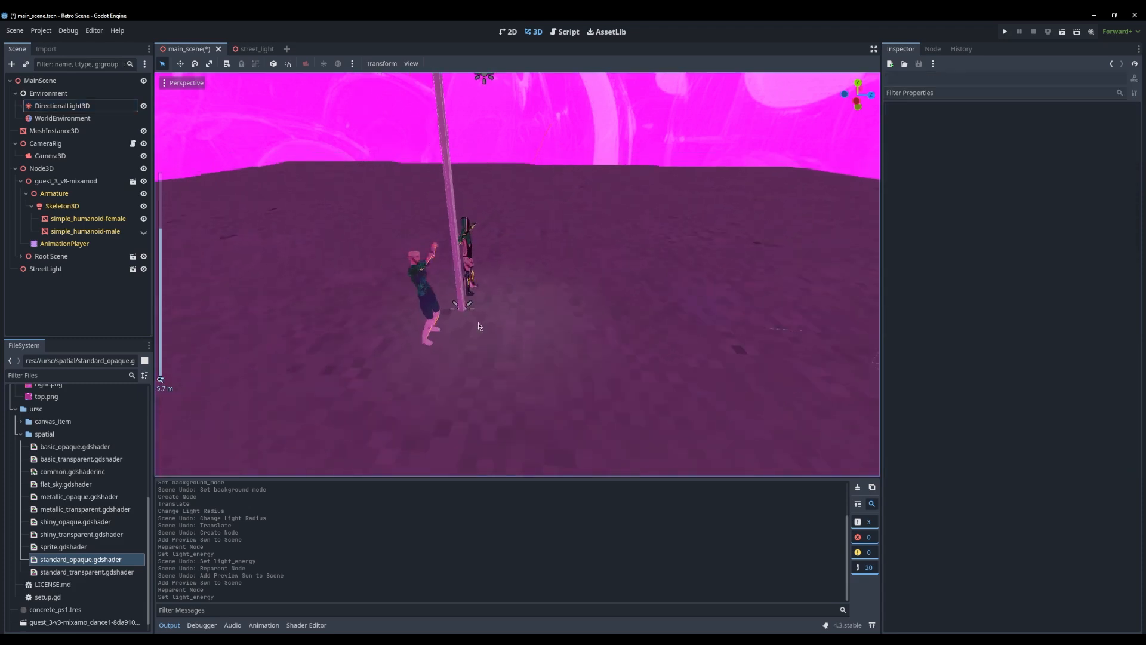
Try moving the street light in the main scene and undo the move
{"action": "left_click", "coordinate": [504, 165]}
{"action": "left_click_drag", "start_coordinate": [511, 310], "coordinate": [559, 328]}
{"action": "key", "text": "ctrl+z"}
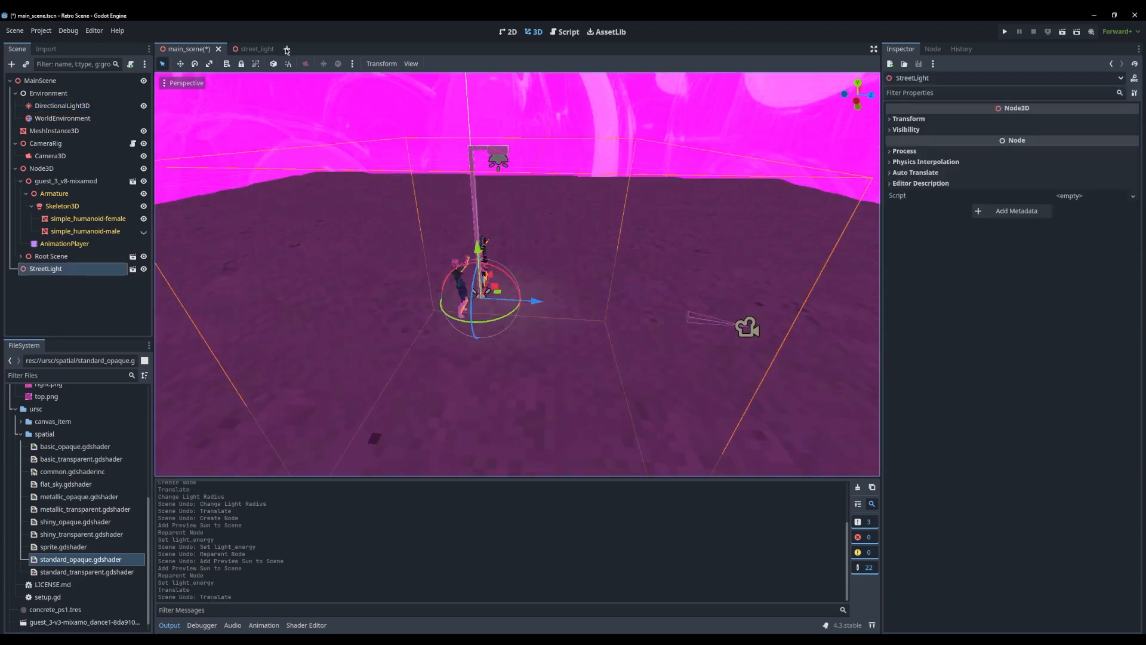
Set the SpotLight3D's energy to 5 in the street_light scene, save, and check its light in main_scene
{"action": "left_click", "coordinate": [256, 49]}
{"action": "left_click", "coordinate": [574, 173]}
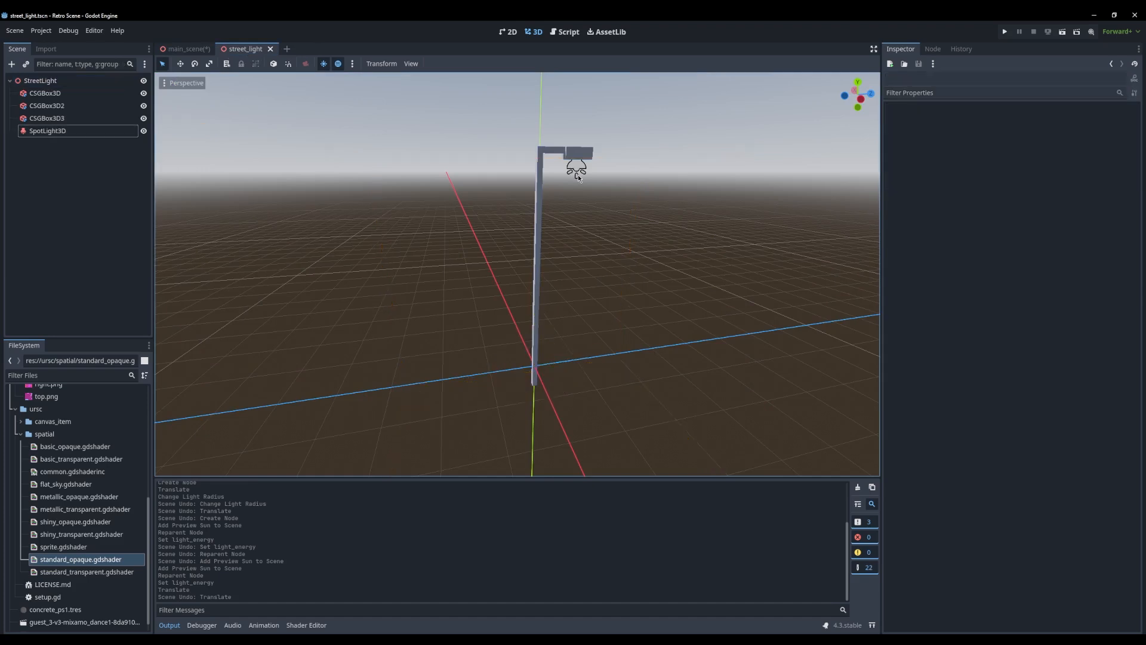
{"action": "left_click", "coordinate": [933, 140]}
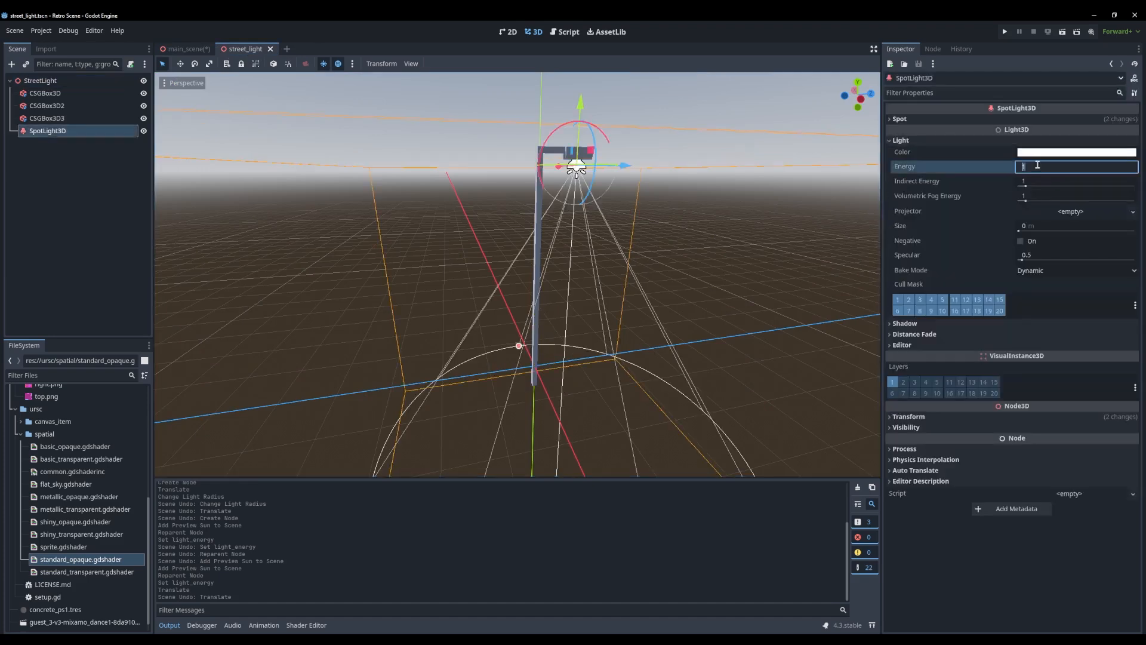
{"action": "left_click", "coordinate": [190, 49]}
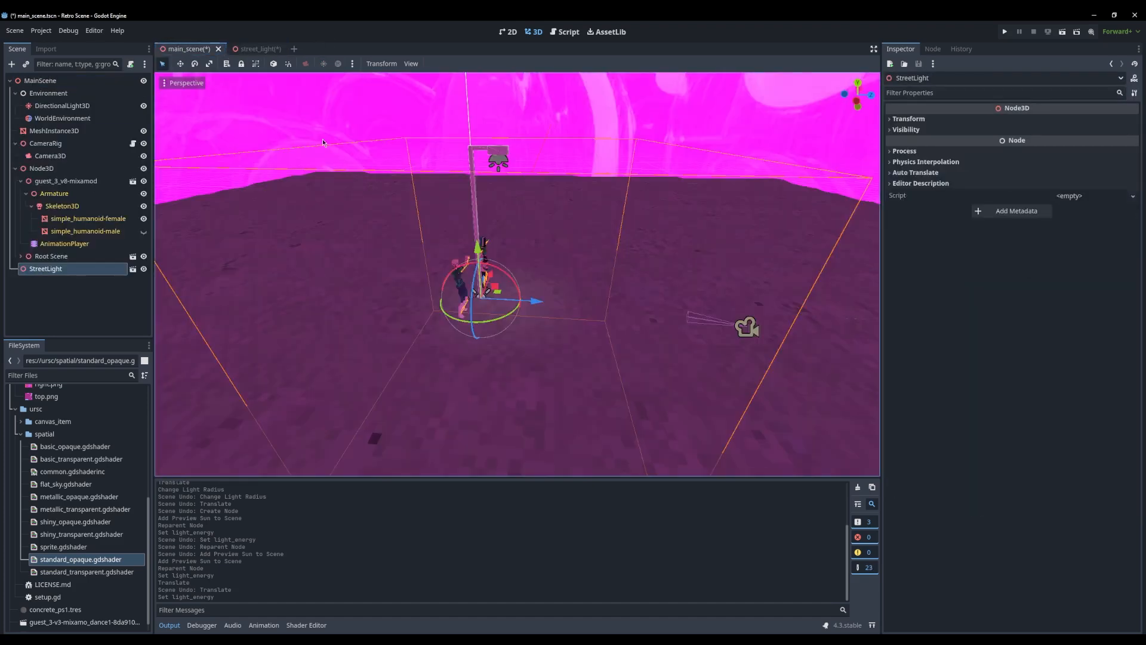
{"action": "left_click", "coordinate": [250, 48]}
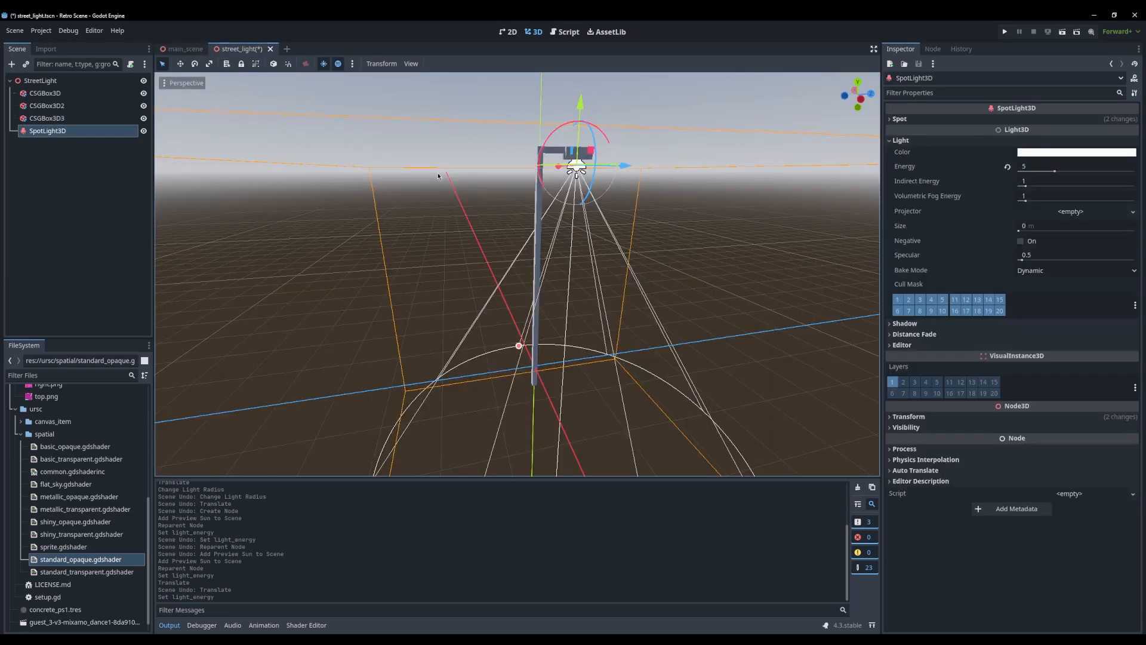
{"action": "key", "text": "ctrl+s"}
{"action": "left_click", "coordinate": [182, 48]}
{"action": "middle_click_drag", "start_coordinate": [500, 227], "coordinate": [556, 271]}
{"action": "scroll", "coordinate": [604, 274], "scroll_direction": "up", "scroll_amount": 6}
Change the street light's SpotLight3D color to yellow, save, and check the glow in main_scene
{"action": "left_click", "coordinate": [238, 50]}
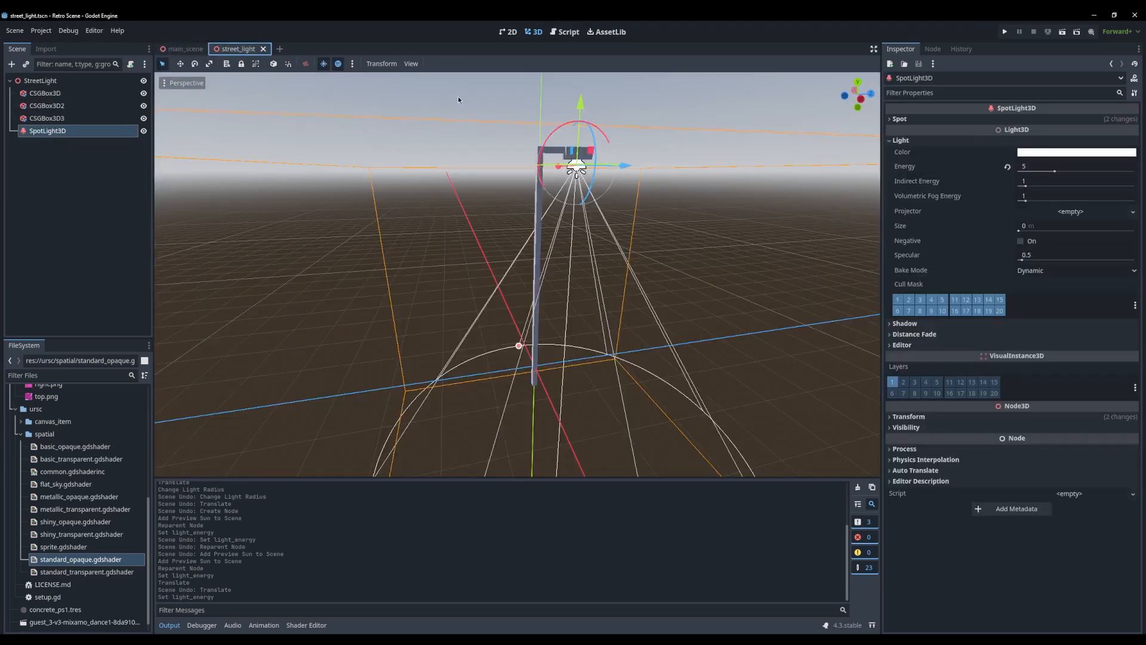
{"action": "left_click", "coordinate": [1079, 152]}
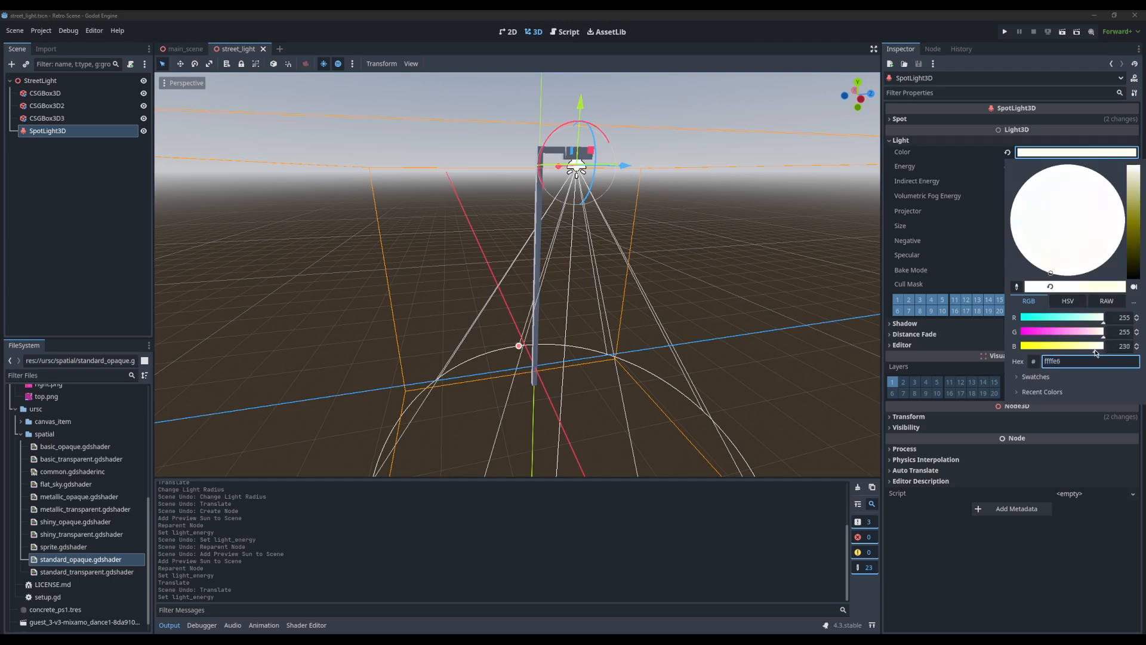
{"action": "left_click_drag", "start_coordinate": [1134, 181], "coordinate": [1144, 175]}
{"action": "left_click", "coordinate": [788, 166]}
{"action": "key", "text": "ctrl+s"}
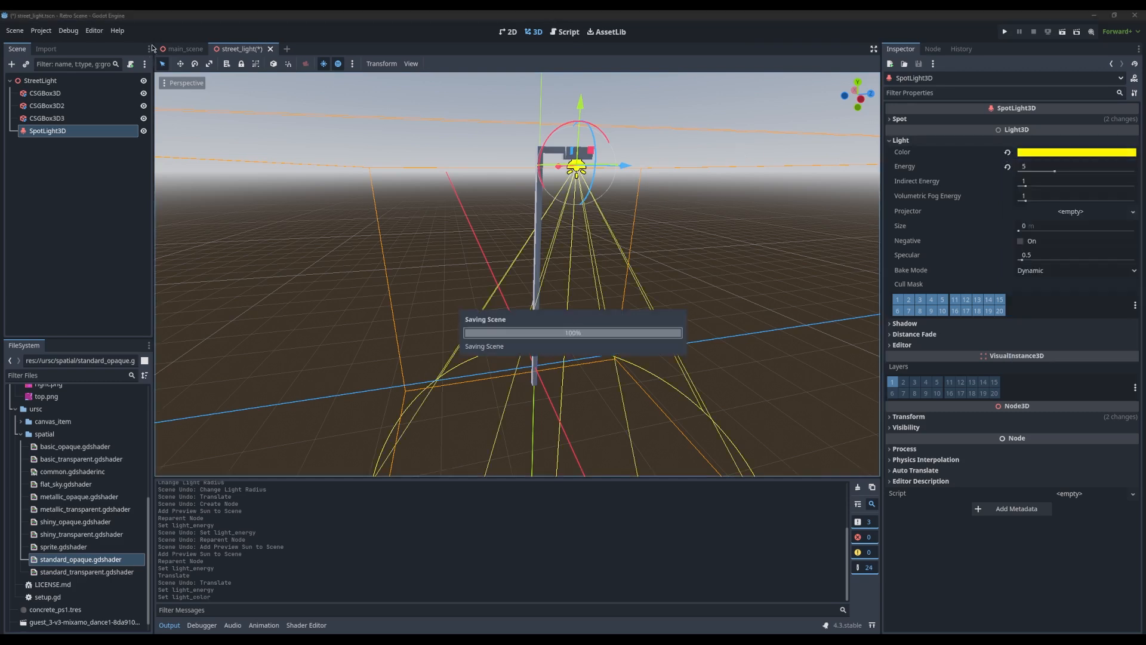
{"action": "left_click", "coordinate": [182, 50]}
{"action": "scroll", "coordinate": [382, 204], "scroll_direction": "down", "scroll_amount": 7}
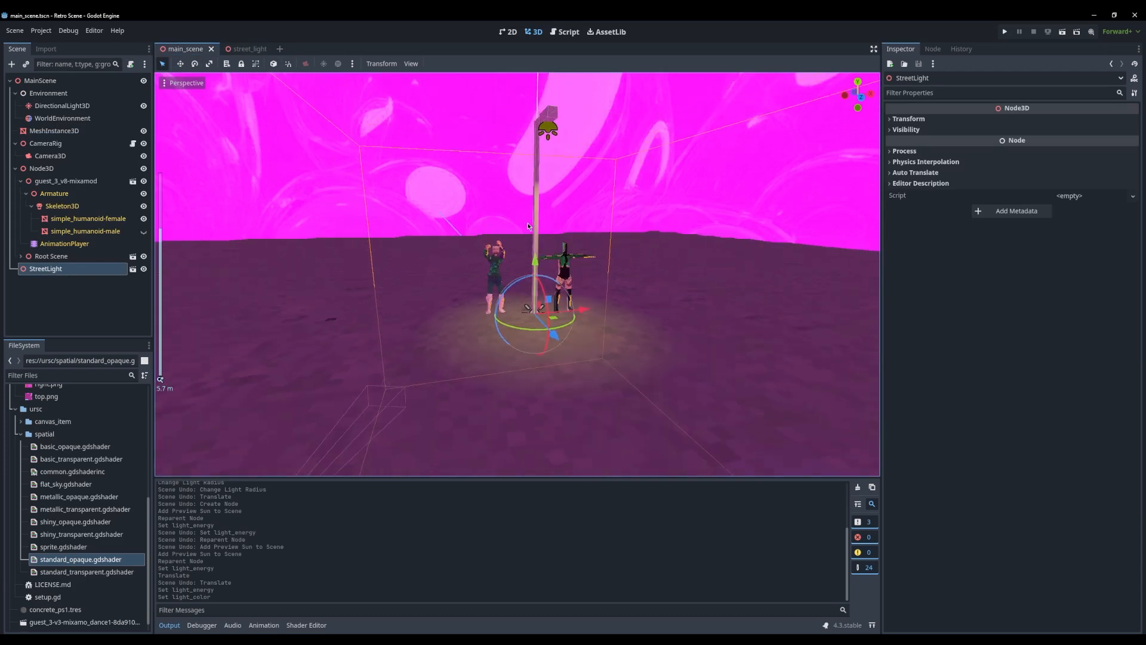
Duplicate the street light and move the copy along the X axis, away from the characters
{"action": "middle_click_drag", "start_coordinate": [382, 203], "coordinate": [334, 236]}
{"action": "scroll", "coordinate": [334, 236], "scroll_direction": "down", "scroll_amount": 4}
{"action": "key", "text": "ctrl+d"}
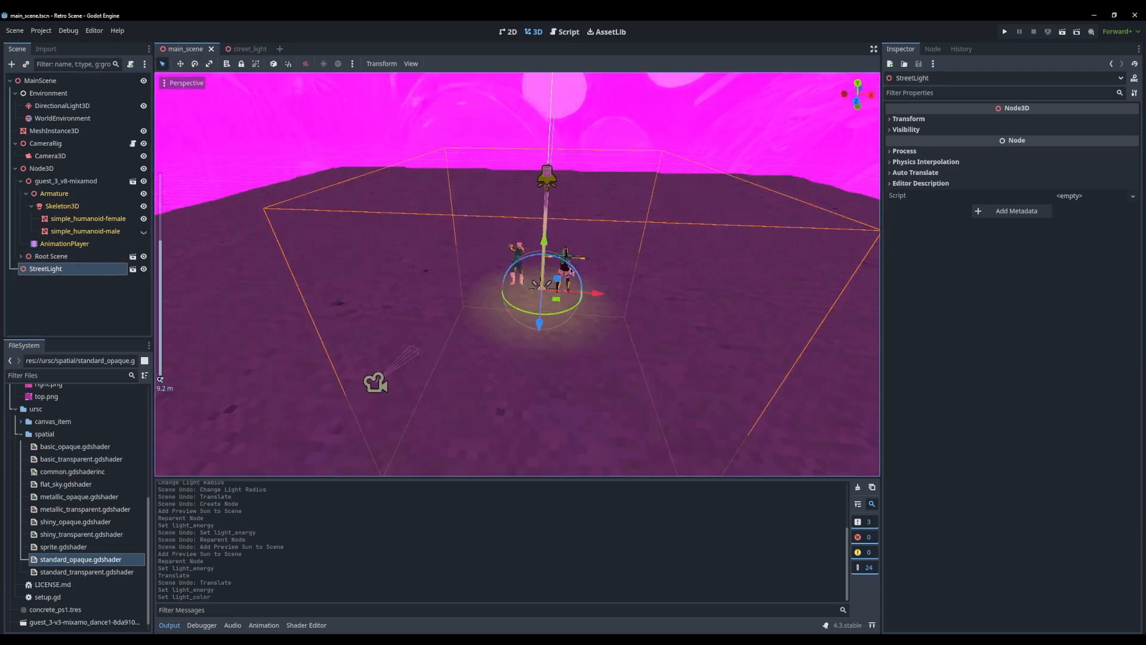
{"action": "left_click_drag", "start_coordinate": [598, 293], "coordinate": [742, 330]}
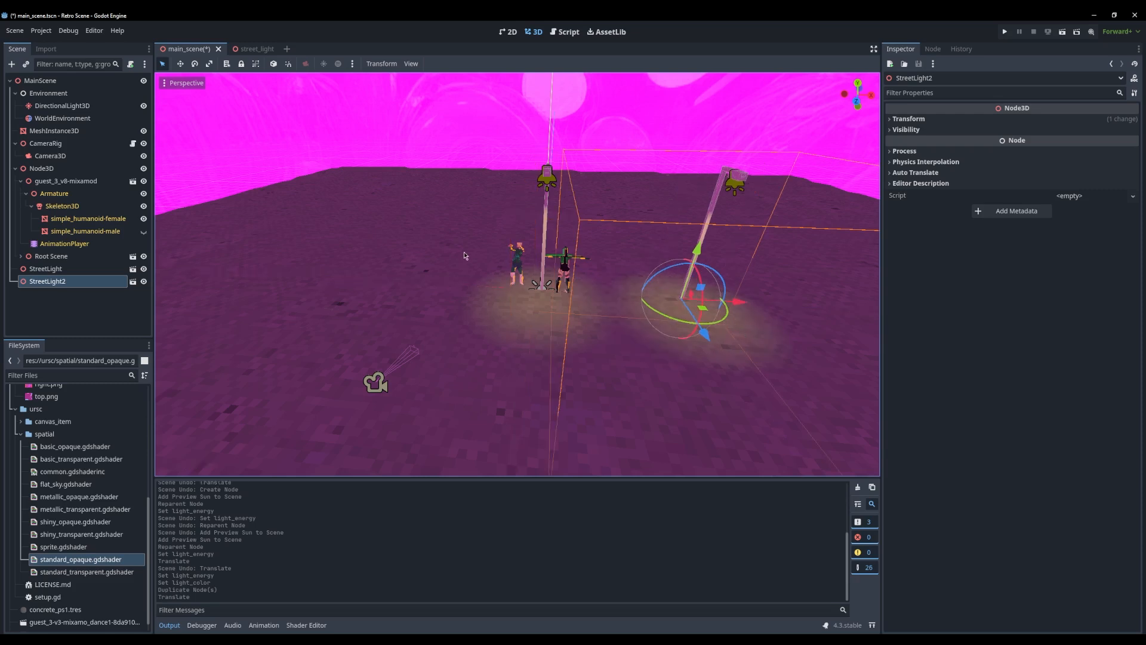
Duplicate both street lights together and move the copies along the X axis to extend the row to four
{"action": "left_click", "coordinate": [53, 272]}
{"action": "left_click", "coordinate": [61, 280], "text": "shift"}
{"action": "middle_click_drag", "start_coordinate": [681, 239], "coordinate": [547, 298]}
{"action": "key", "text": "ctrl+d"}
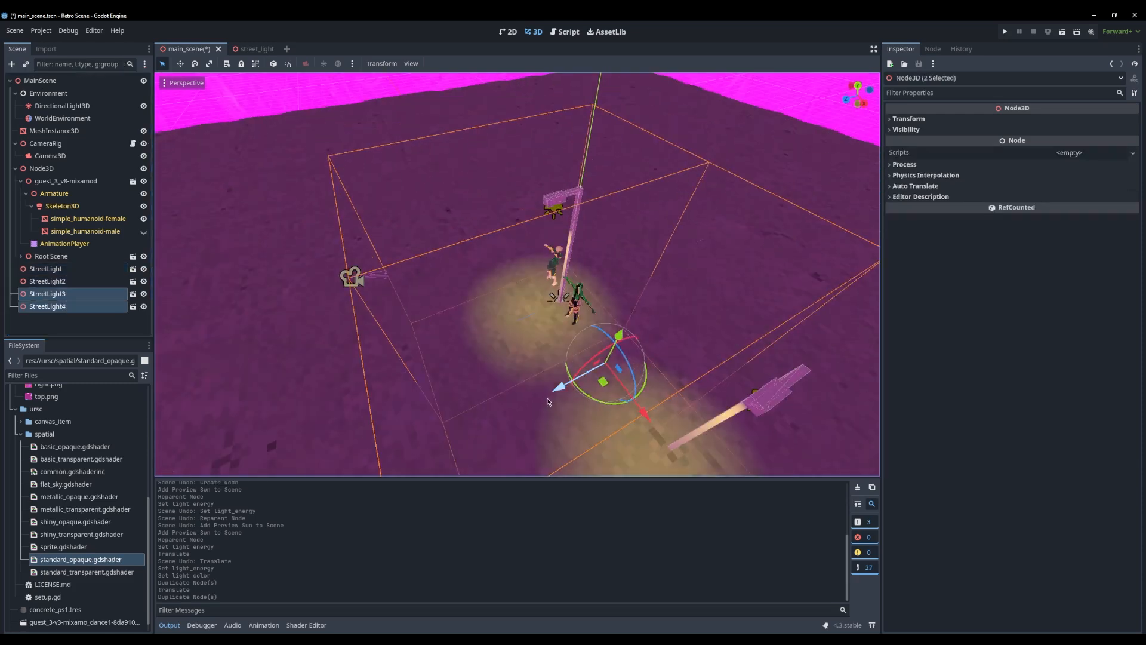
{"action": "left_click_drag", "start_coordinate": [550, 399], "coordinate": [556, 367]}
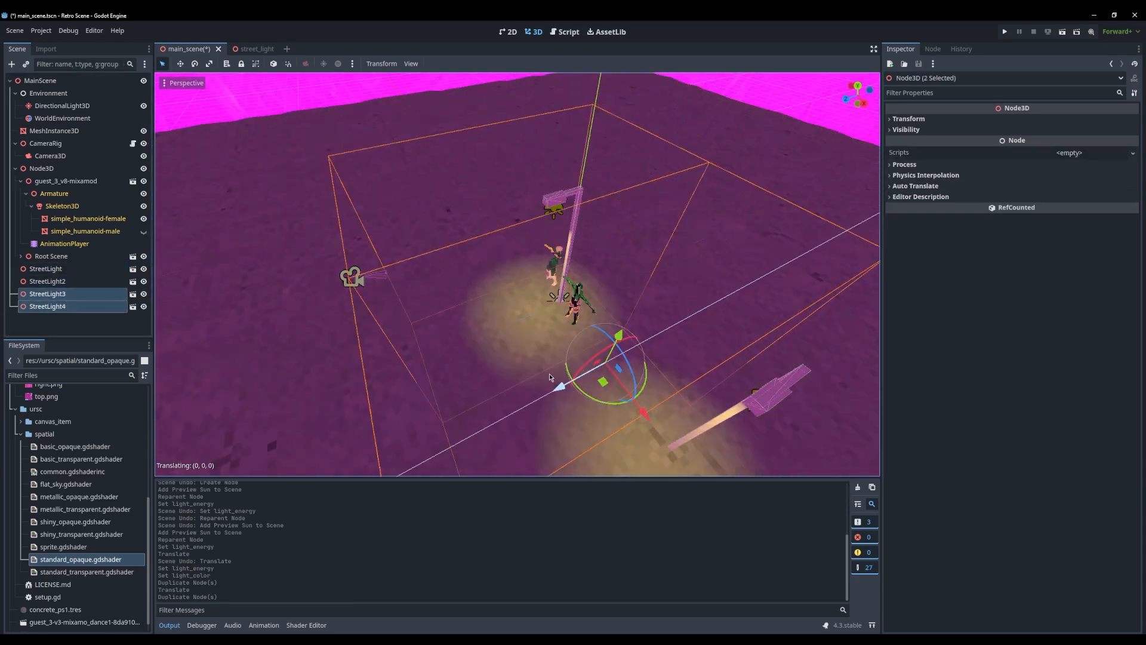
{"action": "left_click_drag", "start_coordinate": [651, 416], "coordinate": [437, 258]}
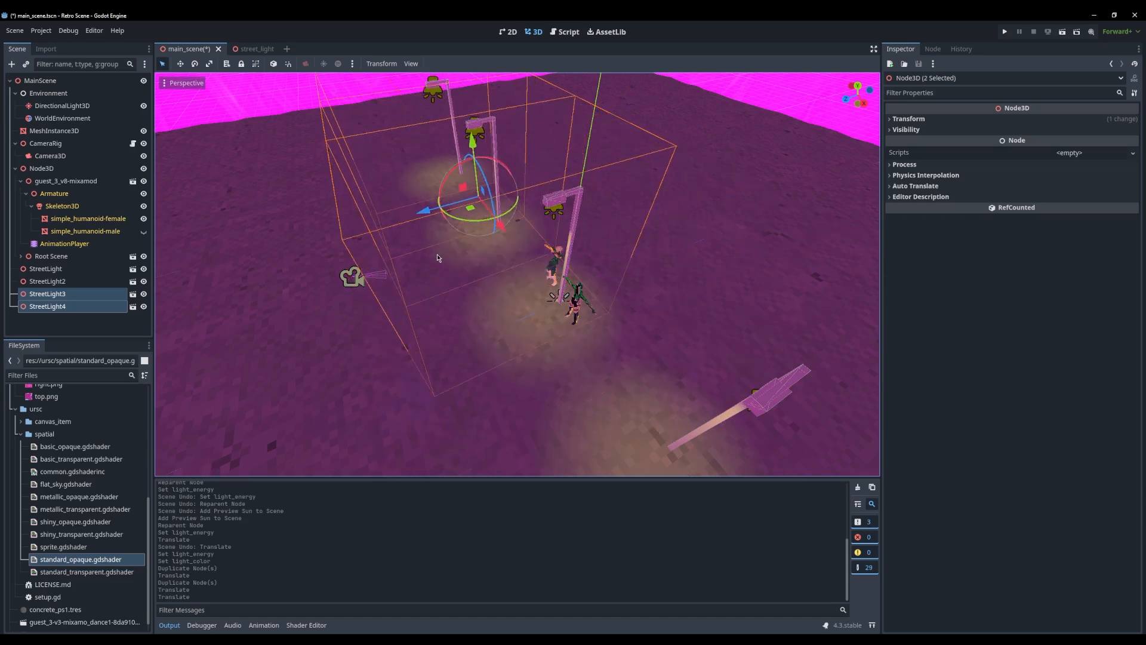
Duplicate the row of four street lights twice, offsetting the copies to form three parallel rows
{"action": "middle_click_drag", "start_coordinate": [438, 258], "coordinate": [699, 215]}
{"action": "scroll", "coordinate": [699, 215], "scroll_direction": "down", "scroll_amount": 10}
{"action": "left_click", "coordinate": [51, 269]}
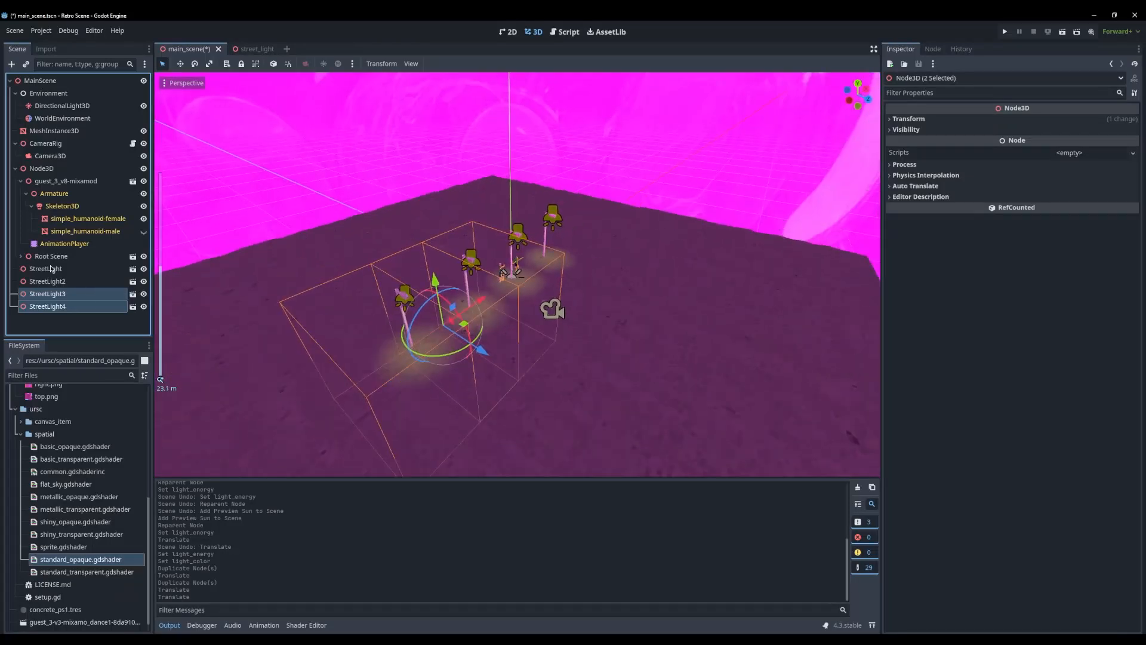
{"action": "left_click", "coordinate": [54, 304], "text": "shift"}
{"action": "scroll", "coordinate": [548, 308], "scroll_direction": "down", "scroll_amount": 6}
{"action": "key", "text": "ctrl+d"}
{"action": "left_click_drag", "start_coordinate": [546, 306], "coordinate": [468, 305]}
{"action": "key", "text": "ctrl+d"}
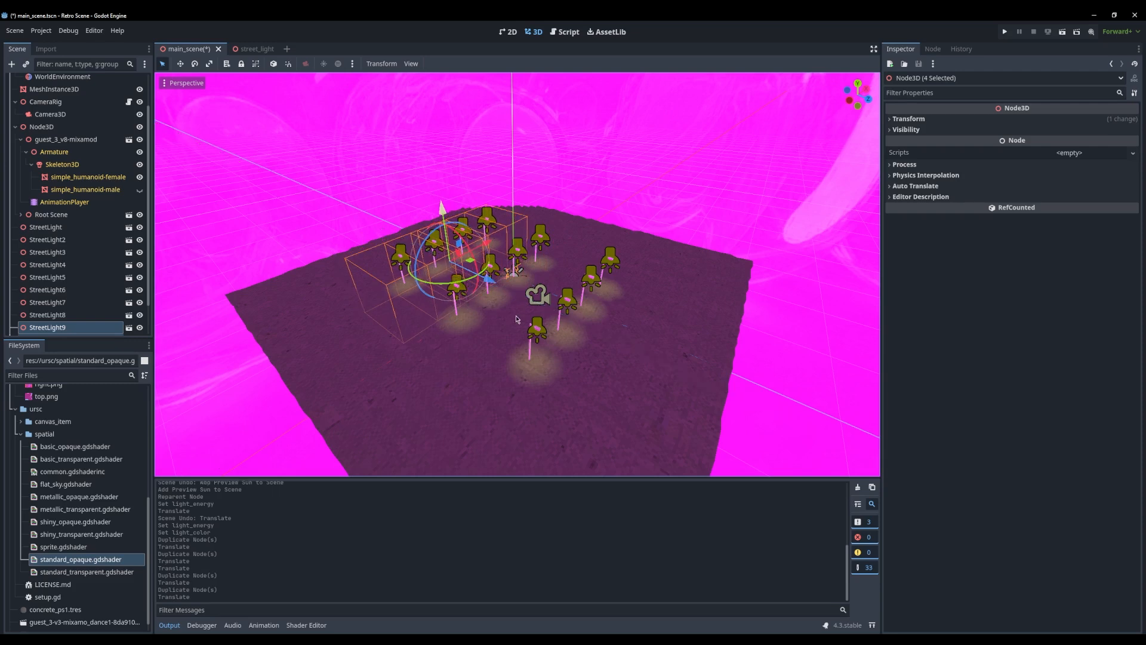
Inspect the street lights up close and run the project, viewing the scene in a maximized game window
{"action": "scroll", "coordinate": [517, 317], "scroll_direction": "up", "scroll_amount": 9}
{"action": "middle_click_drag", "start_coordinate": [517, 316], "coordinate": [454, 284]}
{"action": "left_click", "coordinate": [546, 183]}
{"action": "middle_click_drag", "start_coordinate": [547, 183], "coordinate": [513, 180]}
{"action": "left_click", "coordinate": [1005, 32]}
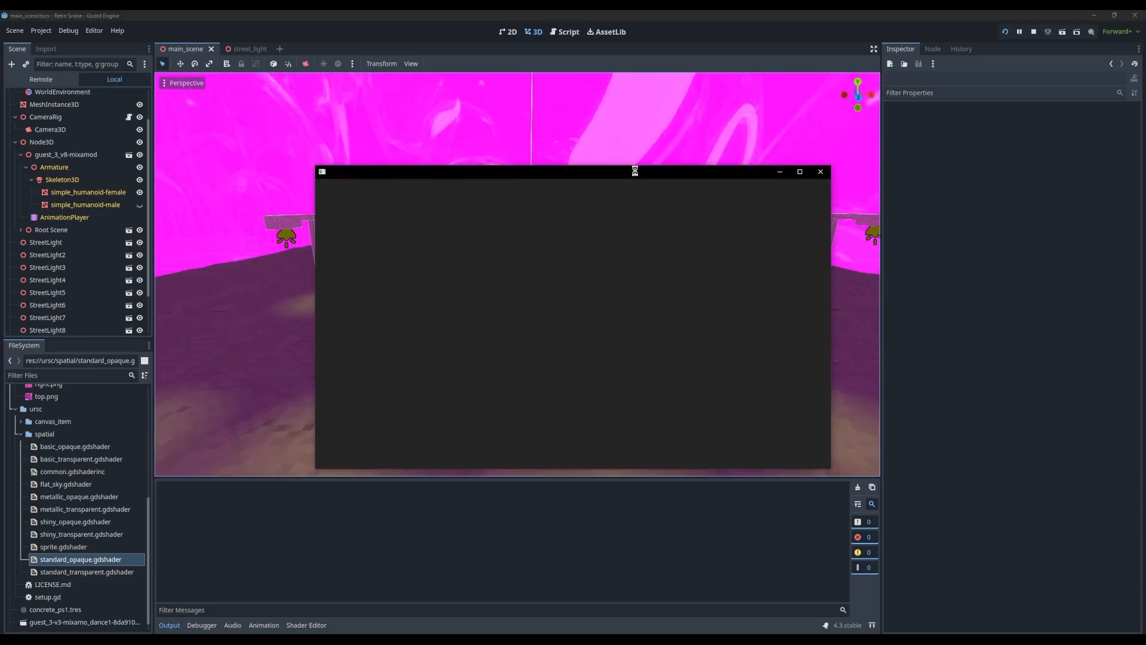
{"action": "double_click", "coordinate": [561, 183]}
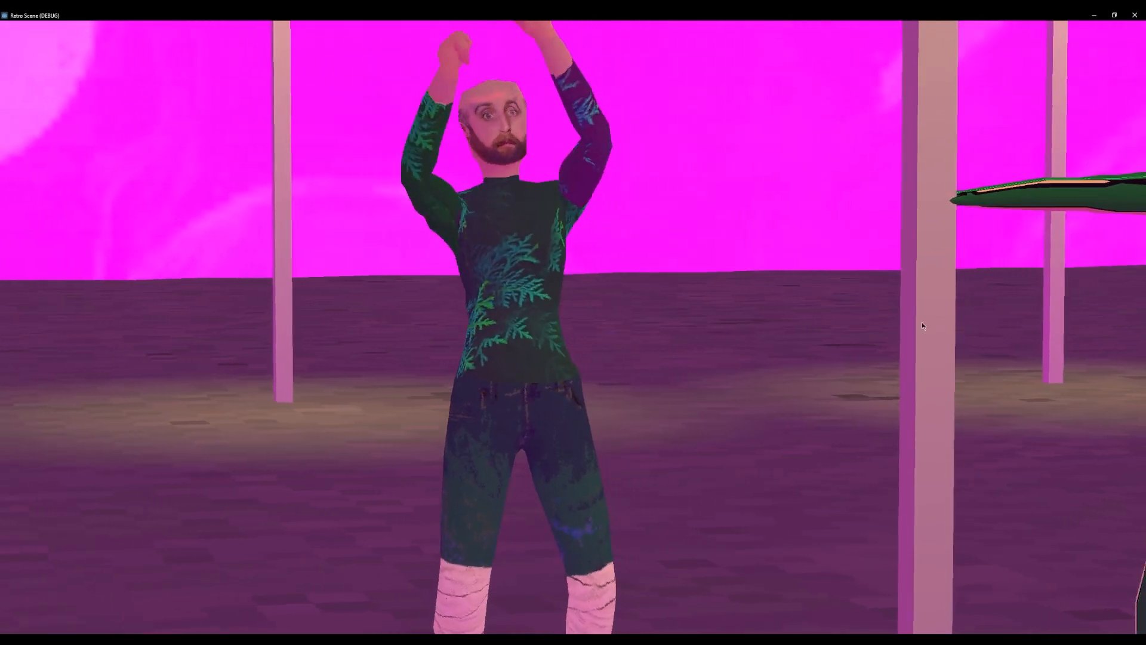
{"action": "double_click", "coordinate": [537, 13]}
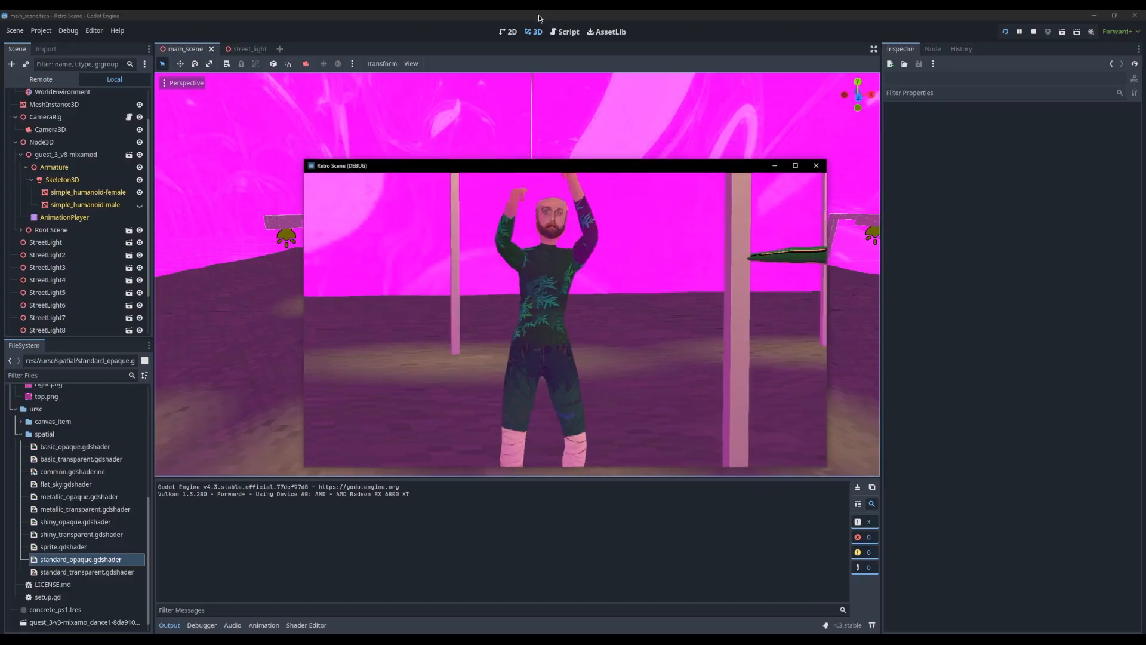
Return to the street_light scene and select the tall CSGBox3D pole
{"action": "left_click", "coordinate": [245, 102]}
{"action": "left_click", "coordinate": [245, 50]}
{"action": "middle_click_drag", "start_coordinate": [389, 240], "coordinate": [489, 310]}
{"action": "left_click", "coordinate": [418, 286]}
{"action": "left_click", "coordinate": [48, 109]}
{"action": "scroll", "coordinate": [452, 295], "scroll_direction": "up", "scroll_amount": 7}
{"action": "scroll", "coordinate": [663, 310], "scroll_direction": "down", "scroll_amount": 6}
{"action": "middle_click_drag", "start_coordinate": [705, 334], "coordinate": [606, 274]}
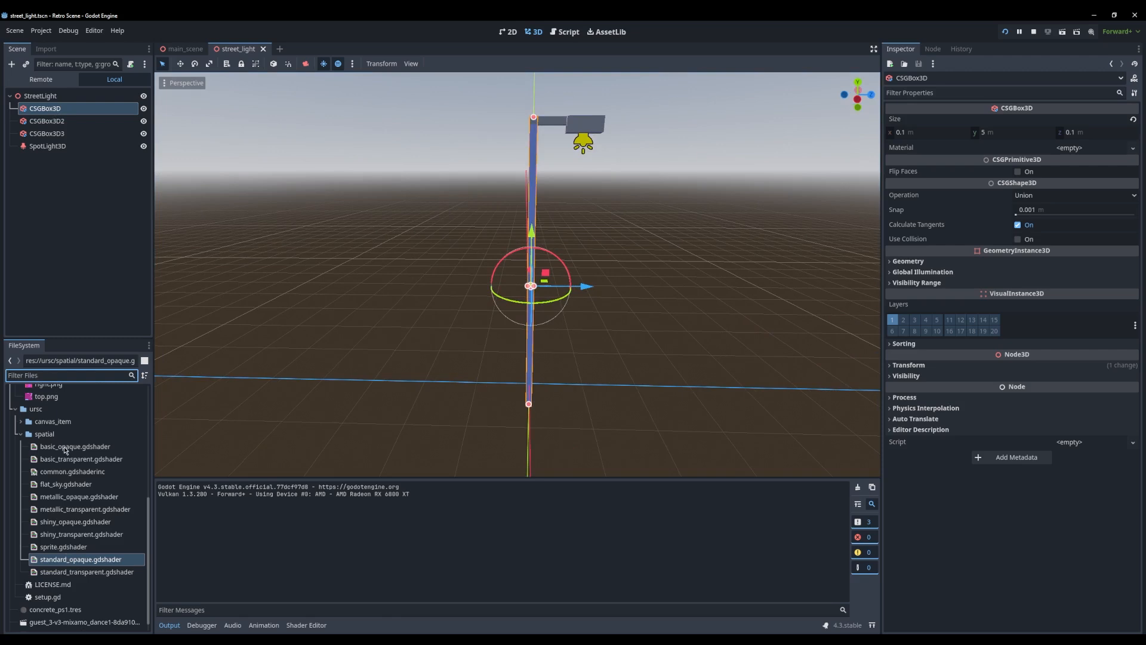
Try basic_opaque.gdshader on the pole, undo it, apply metallic_opaque.gdshader as the material instead, and save the material as gray_metal.tres
{"action": "mouse_move", "coordinate": [66, 450]}
{"action": "left_mouse_down"}
{"action": "mouse_move", "coordinate": [627, 603]}
{"action": "mouse_move", "coordinate": [1068, 154]}
{"action": "left_mouse_up"}
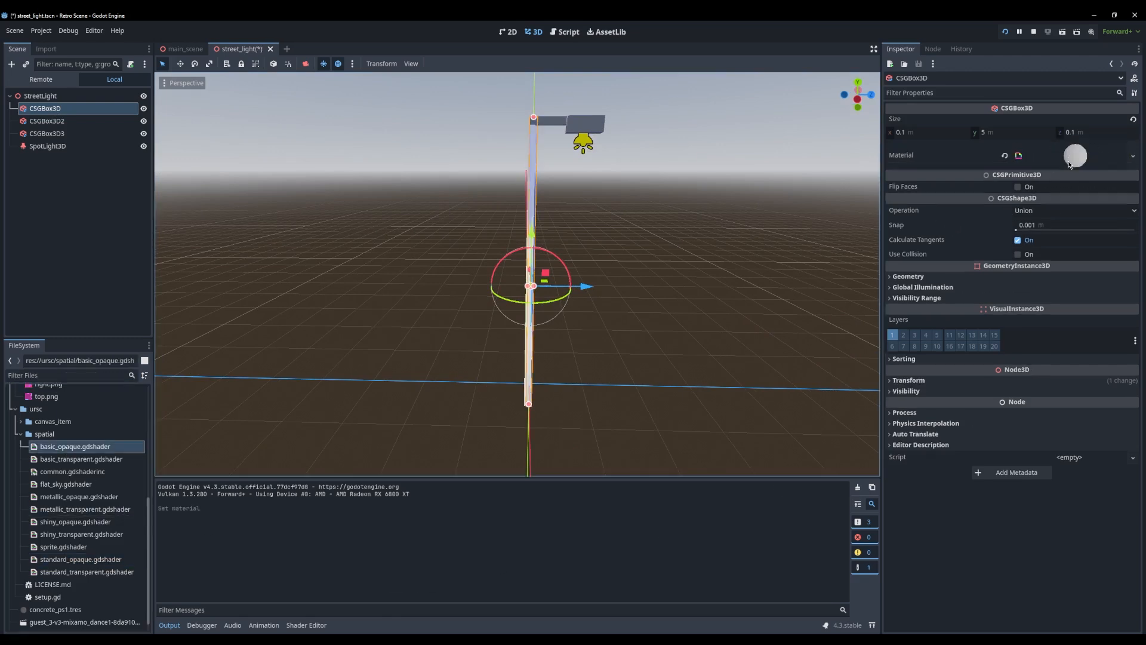
{"action": "key", "text": "ctrl+z"}
{"action": "left_click_drag", "start_coordinate": [79, 497], "coordinate": [1074, 152]}
{"action": "left_click", "coordinate": [1075, 155]}
{"action": "right_click", "coordinate": [1075, 156]}
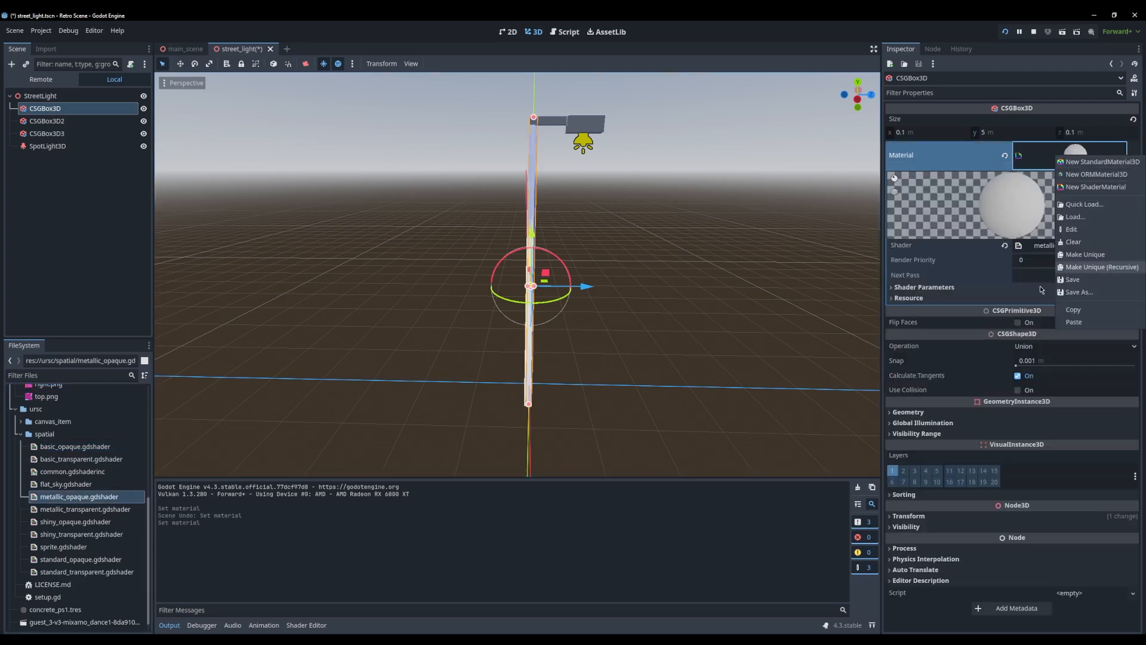
{"action": "left_click", "coordinate": [1080, 292]}
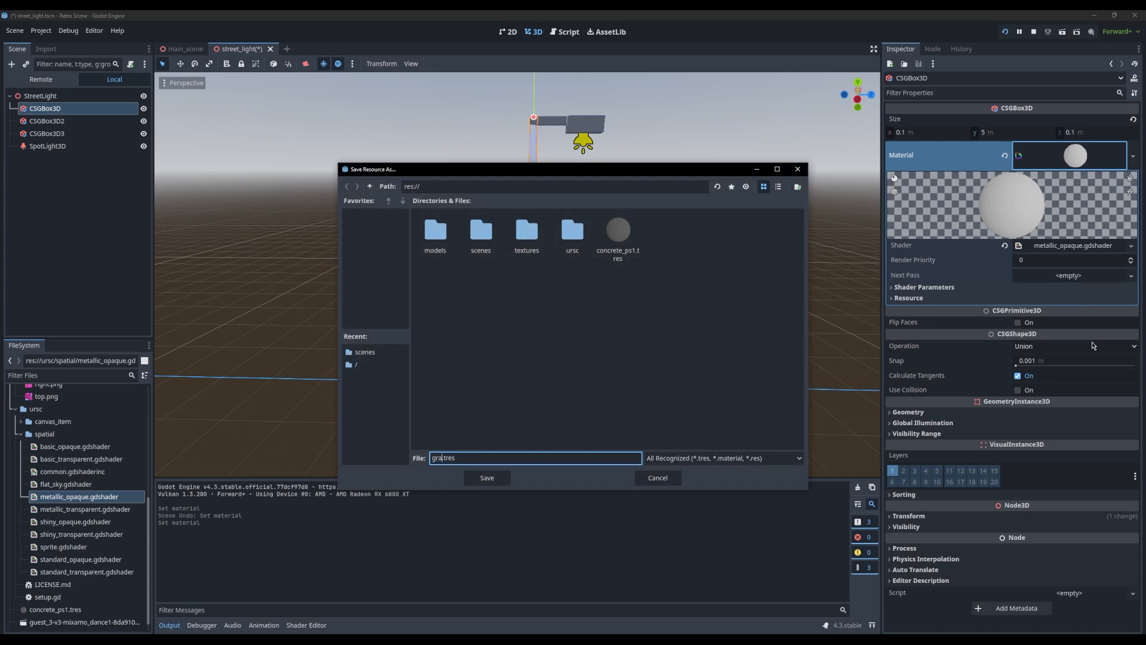
{"action": "key", "text": "Return"}
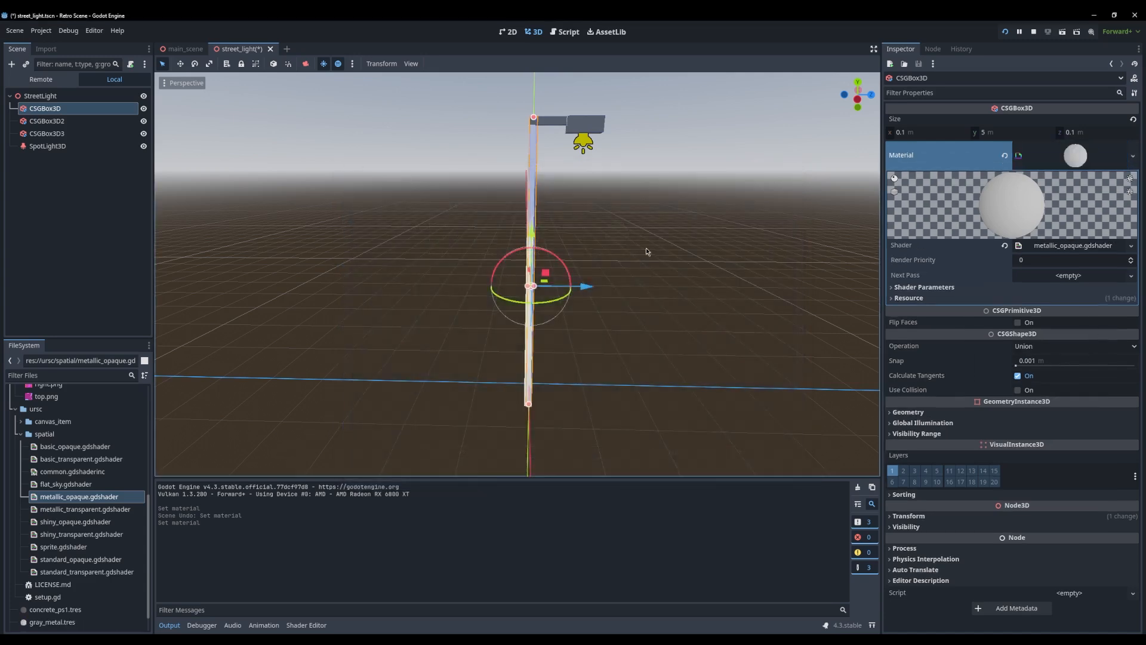
Darken the pole material's albedo color to gray in its shader parameters
{"action": "middle_click_drag", "start_coordinate": [649, 231], "coordinate": [591, 220]}
{"action": "middle_click_drag", "start_coordinate": [624, 178], "coordinate": [607, 215], "text": "shift"}
{"action": "scroll", "coordinate": [607, 215], "scroll_direction": "up", "scroll_amount": 6}
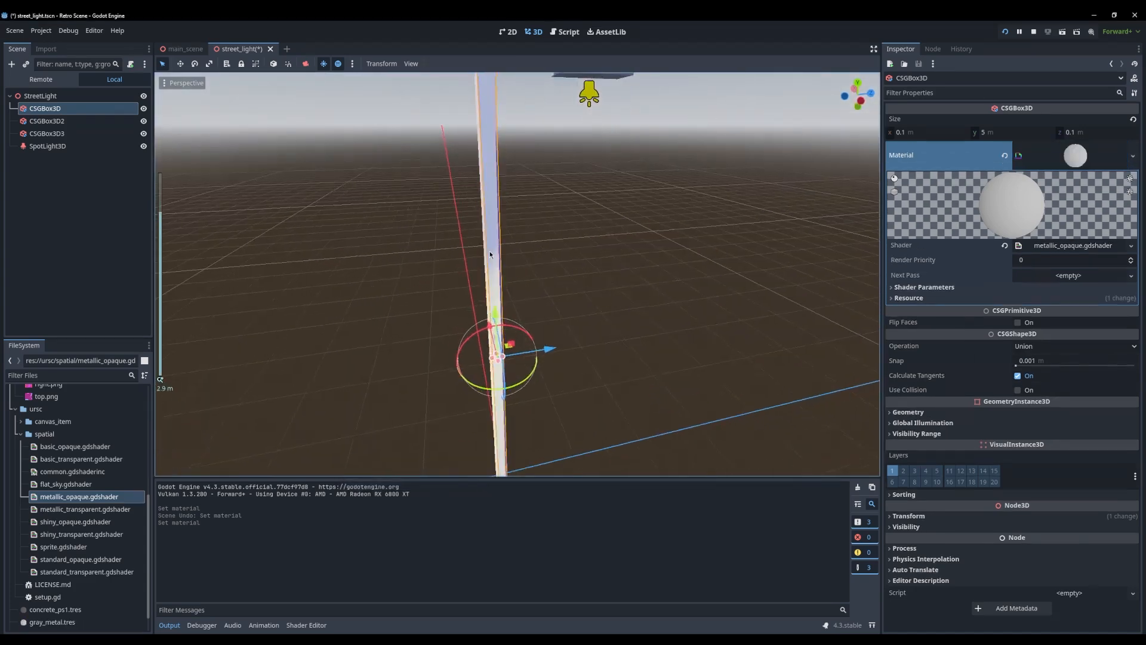
{"action": "middle_click_drag", "start_coordinate": [740, 263], "coordinate": [839, 281]}
{"action": "left_click", "coordinate": [924, 287]}
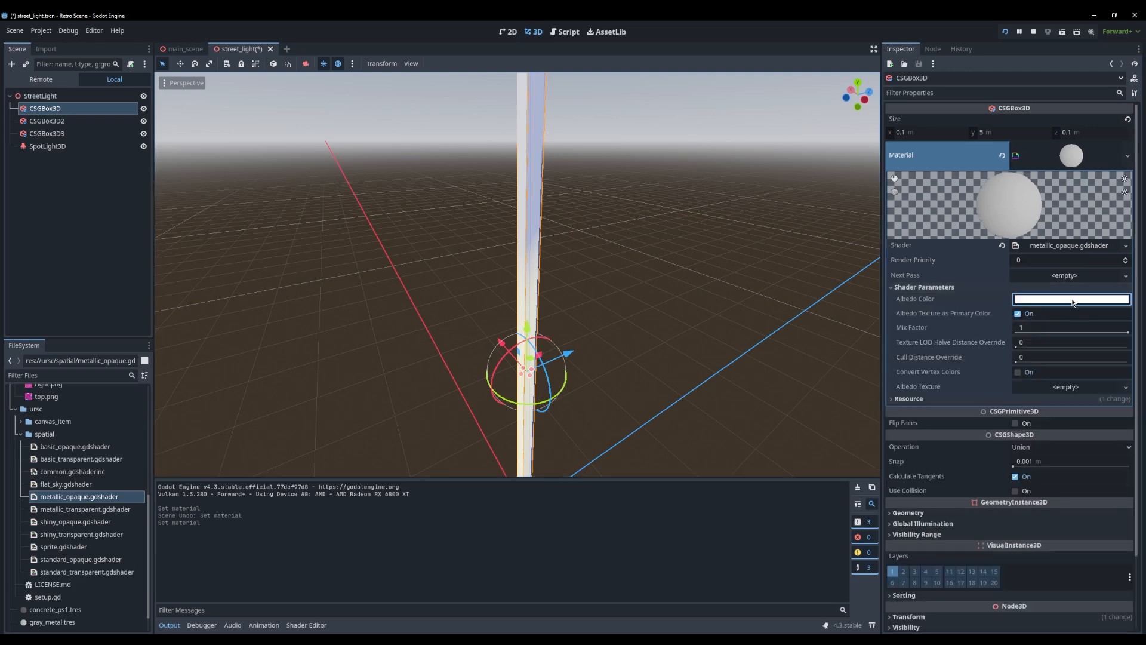
{"action": "left_click", "coordinate": [1072, 299]}
{"action": "left_click", "coordinate": [1127, 383]}
{"action": "left_click_drag", "start_coordinate": [1127, 383], "coordinate": [1134, 386]}
{"action": "left_click", "coordinate": [1068, 299]}
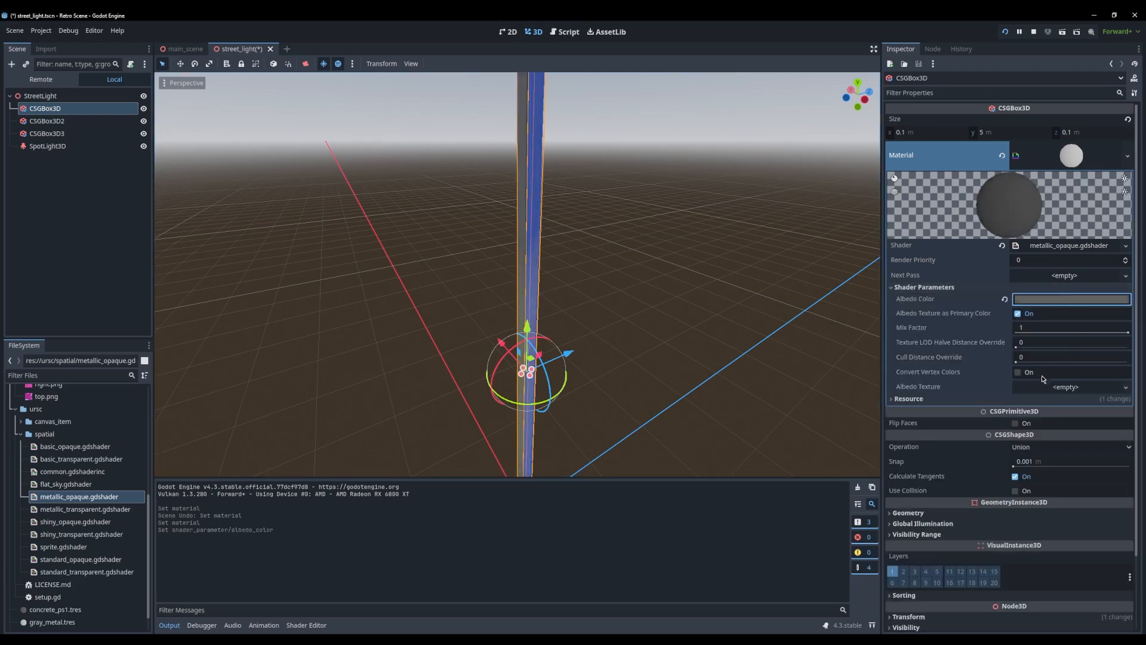
{"action": "scroll", "coordinate": [63, 475], "scroll_direction": "up", "scroll_amount": 4}
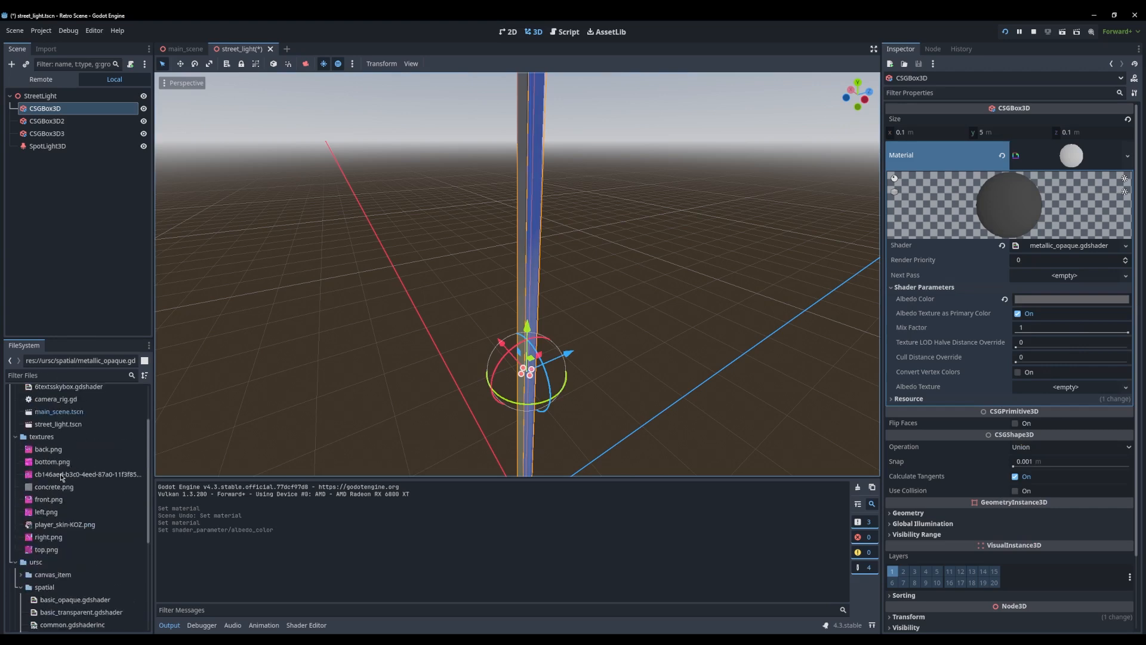
Assign the magenta panorama image with the cb146aed file name as the albedo texture of the pole's metallic material
{"action": "left_click_drag", "start_coordinate": [63, 474], "coordinate": [1089, 390]}
{"action": "middle_click_drag", "start_coordinate": [677, 305], "coordinate": [563, 281]}
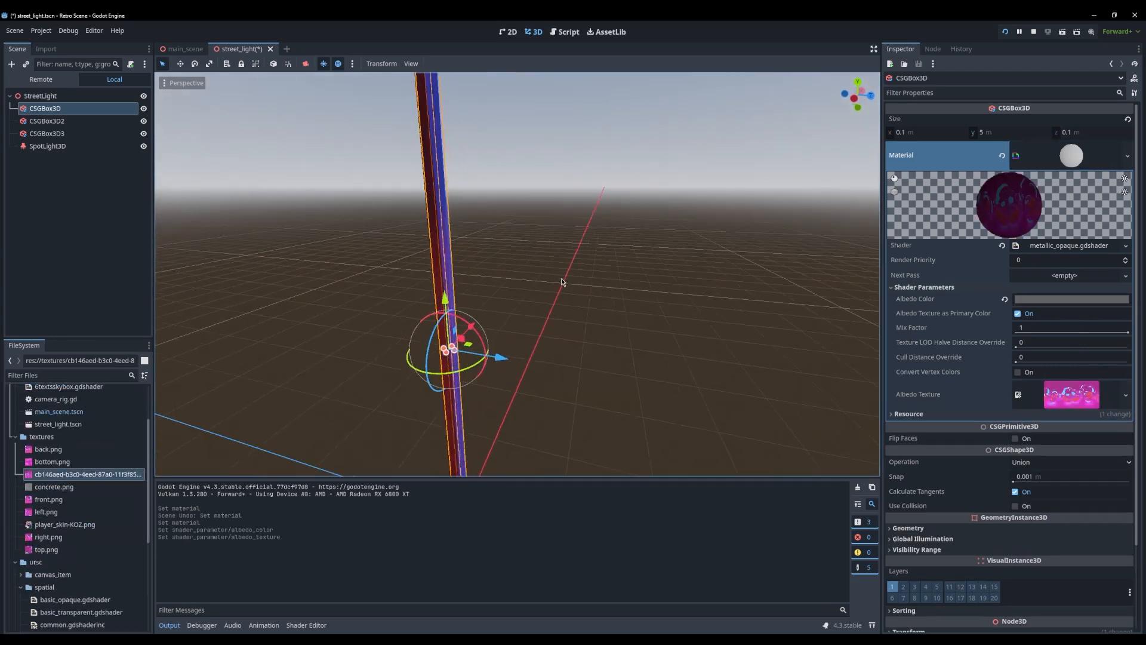
{"action": "left_click", "coordinate": [537, 319]}
{"action": "middle_click_drag", "start_coordinate": [528, 337], "coordinate": [564, 334]}
{"action": "scroll", "coordinate": [455, 319], "scroll_direction": "down", "scroll_amount": 5}
Rerun the project, view the retextured poles in a maximized game window, and close the game
{"action": "key", "text": "alt+Tab"}
{"action": "key", "text": "alt+Tab"}
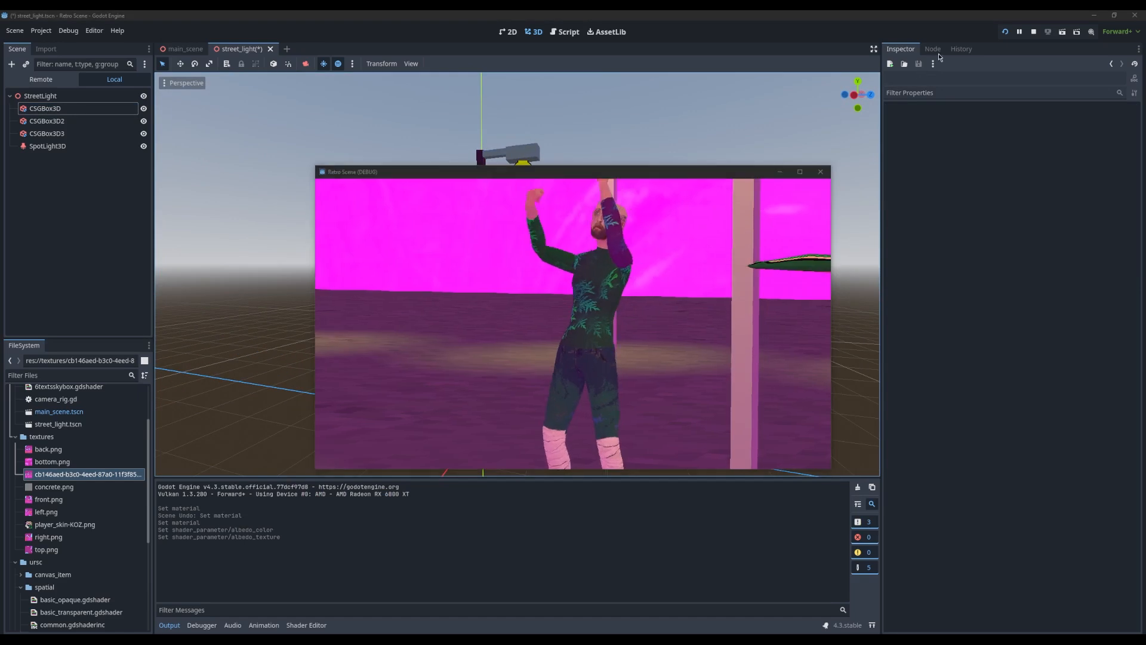
{"action": "left_click", "coordinate": [1005, 33]}
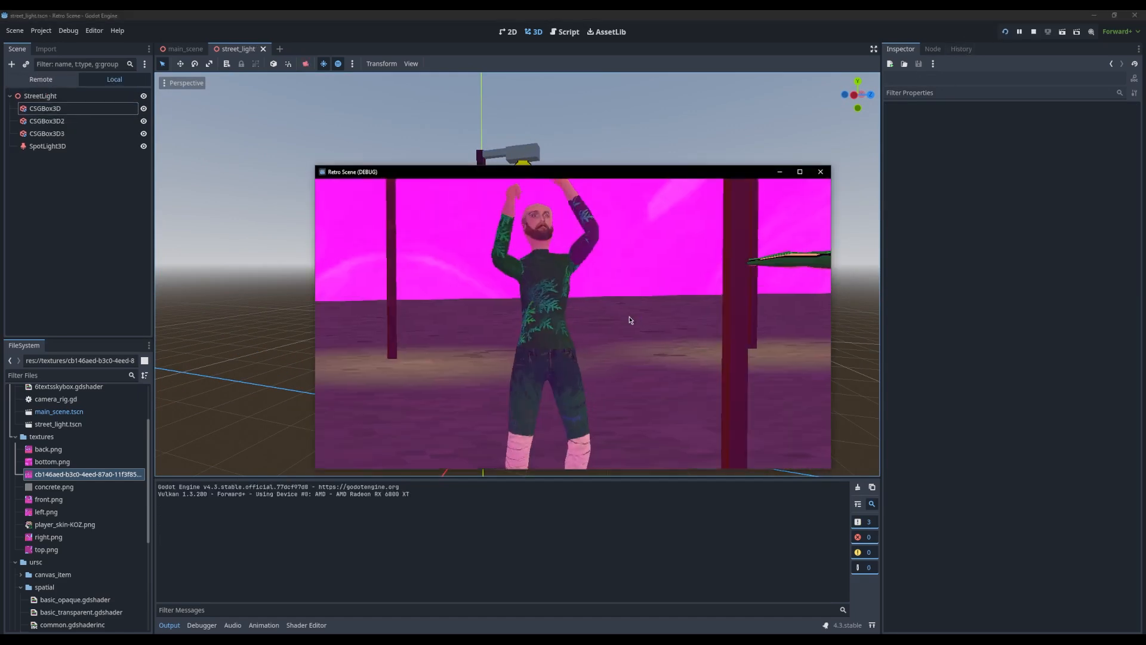
{"action": "double_click", "coordinate": [665, 174]}
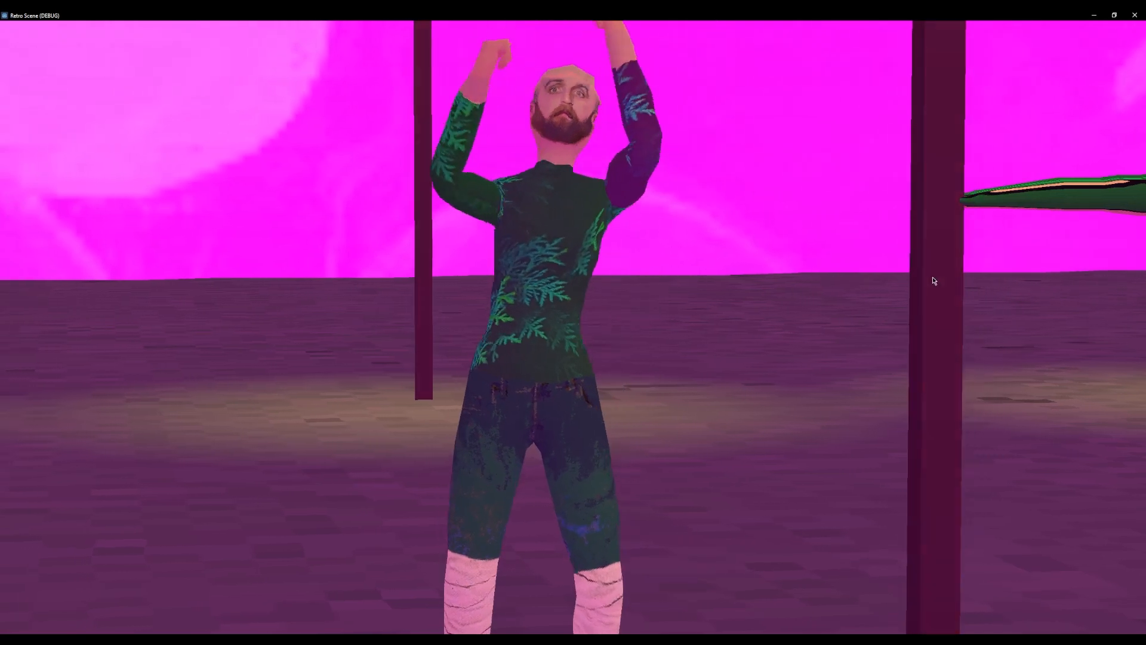
{"action": "double_click", "coordinate": [723, 17]}
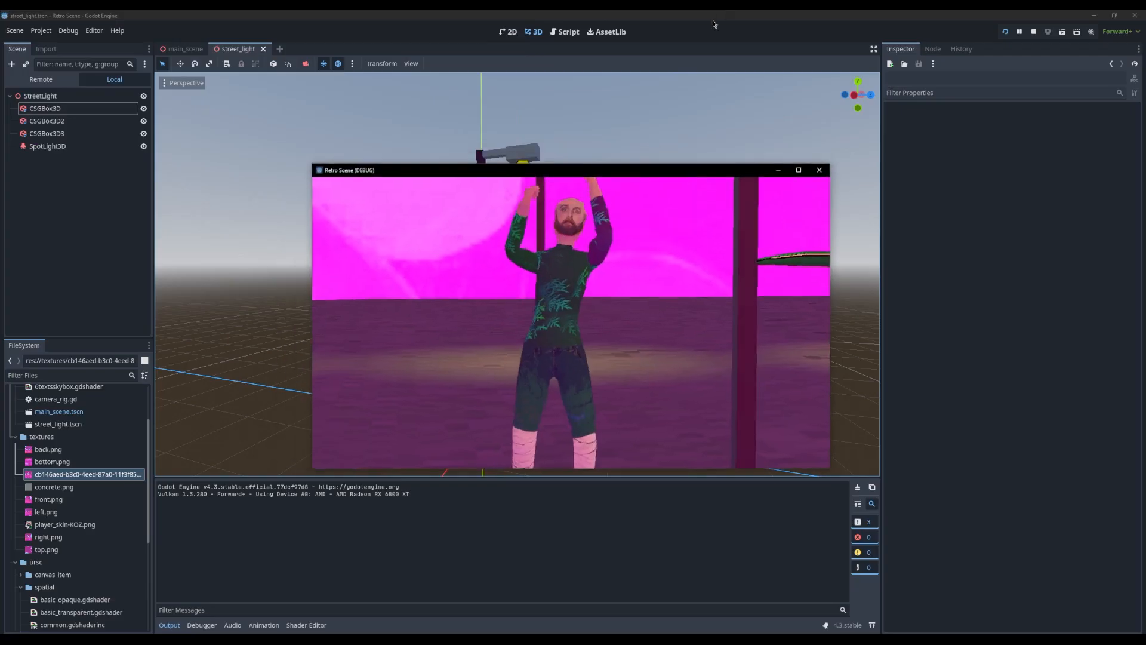
{"action": "left_click", "coordinate": [821, 172]}
Find gray_metal.tres in the project files and apply it as material override to the lamp boxes CSGBox3D2 and CSGBox3D3
{"action": "middle_click_drag", "start_coordinate": [549, 251], "coordinate": [567, 308]}
{"action": "left_click", "coordinate": [513, 178]}
{"action": "middle_click_drag", "start_coordinate": [426, 248], "coordinate": [429, 288]}
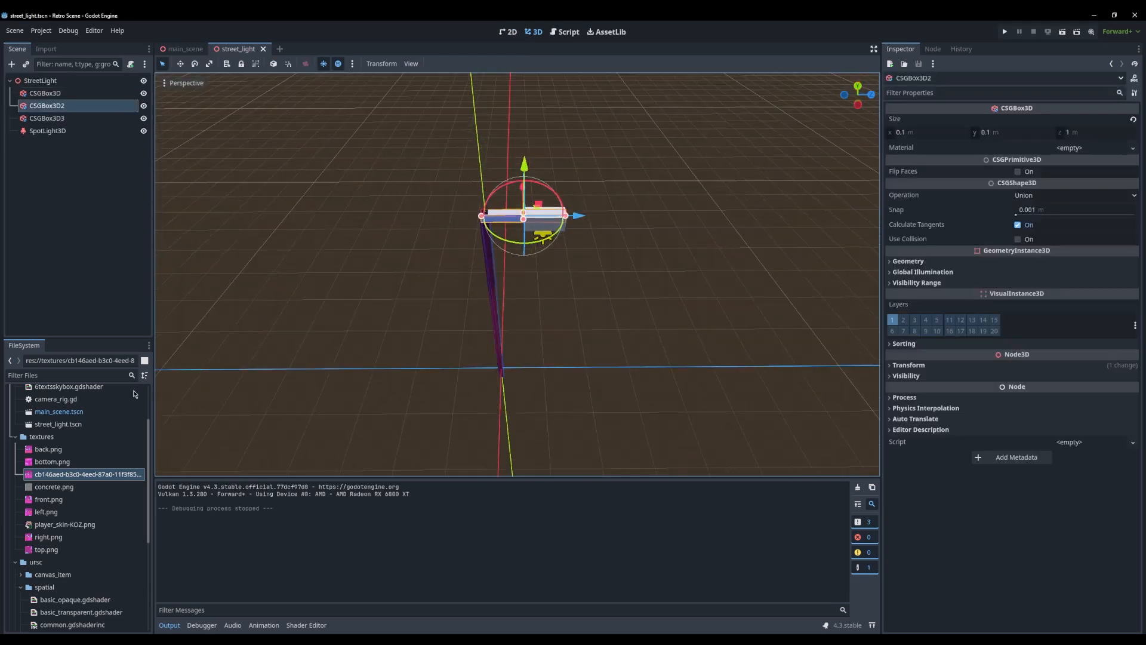
{"action": "type", "text": "gra"}
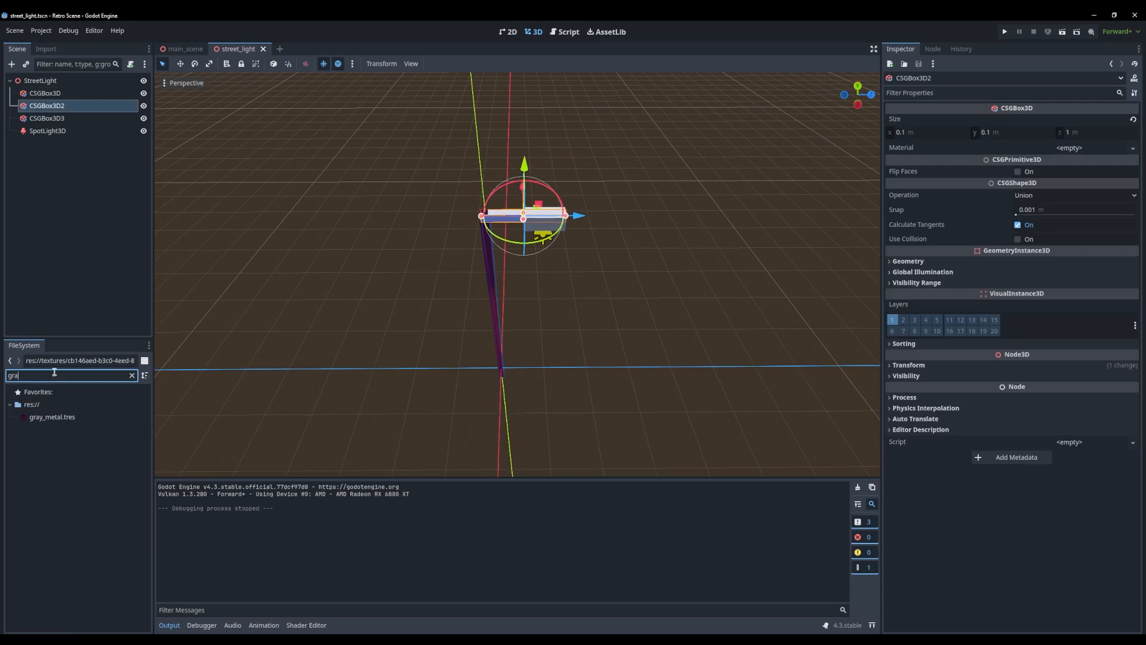
Widen the cone of the street light's SpotLight3D, extend its range to 12, and save the street_light scene
{"action": "left_click", "coordinate": [52, 135]}
{"action": "middle_click_drag", "start_coordinate": [687, 421], "coordinate": [554, 381]}
{"action": "scroll", "coordinate": [554, 381], "scroll_direction": "down", "scroll_amount": 5}
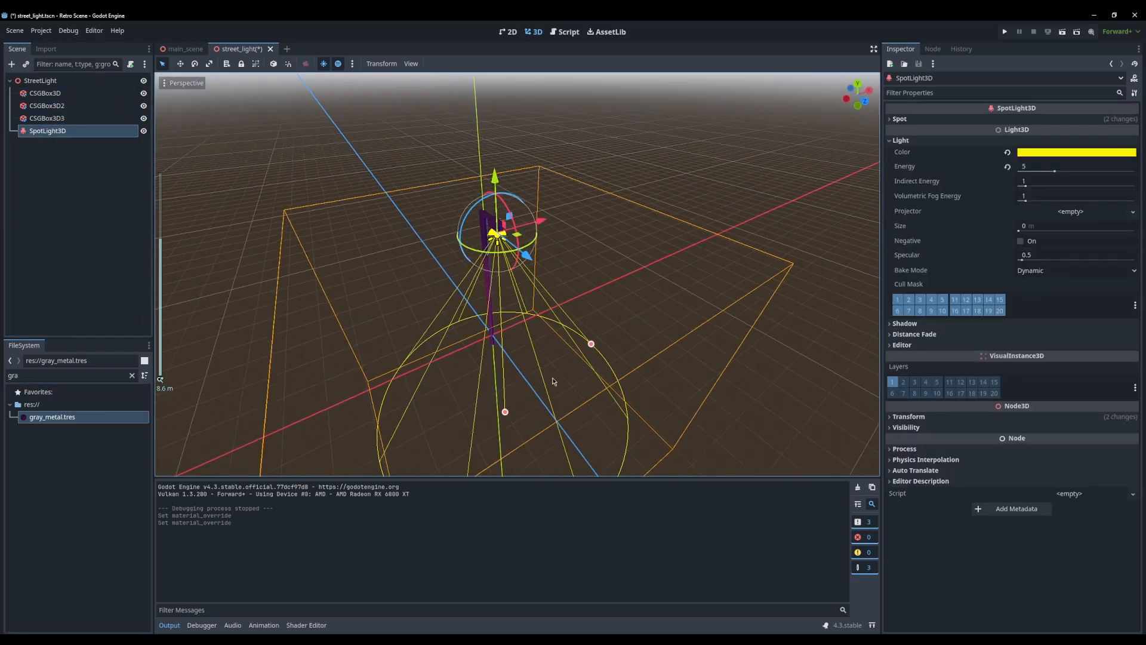
{"action": "mouse_move", "coordinate": [590, 347]}
{"action": "left_mouse_down"}
{"action": "mouse_move", "coordinate": [600, 338]}
{"action": "mouse_move", "coordinate": [603, 354]}
{"action": "left_mouse_up"}
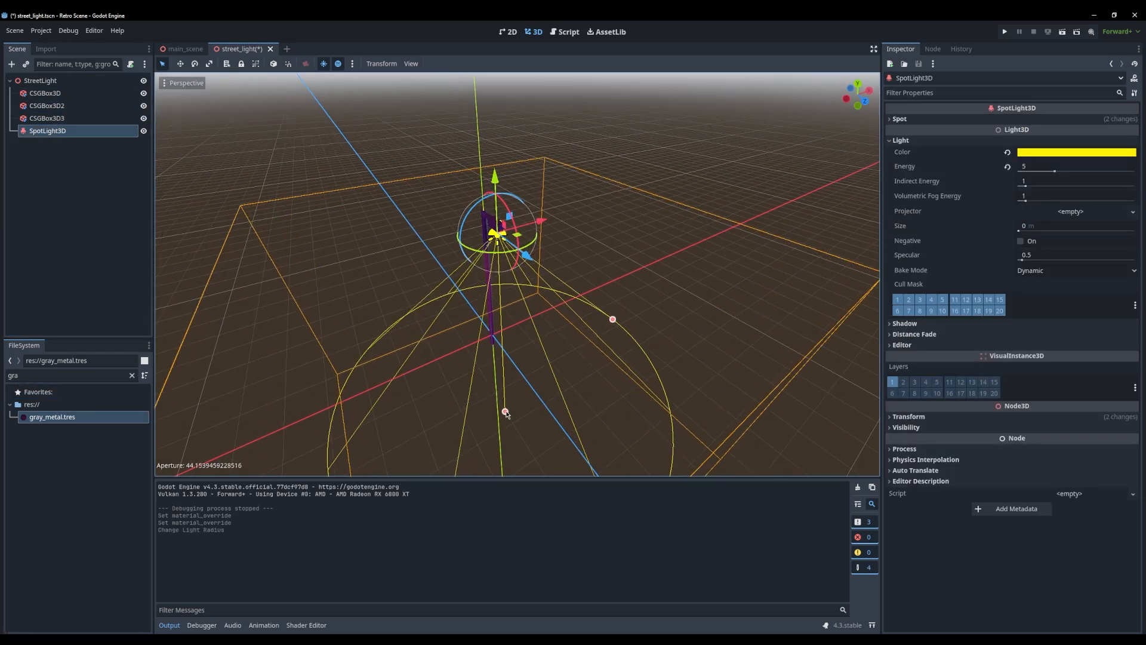
{"action": "left_click_drag", "start_coordinate": [506, 413], "coordinate": [506, 447]}
{"action": "middle_click_drag", "start_coordinate": [508, 446], "coordinate": [649, 394]}
{"action": "scroll", "coordinate": [649, 395], "scroll_direction": "down", "scroll_amount": 7}
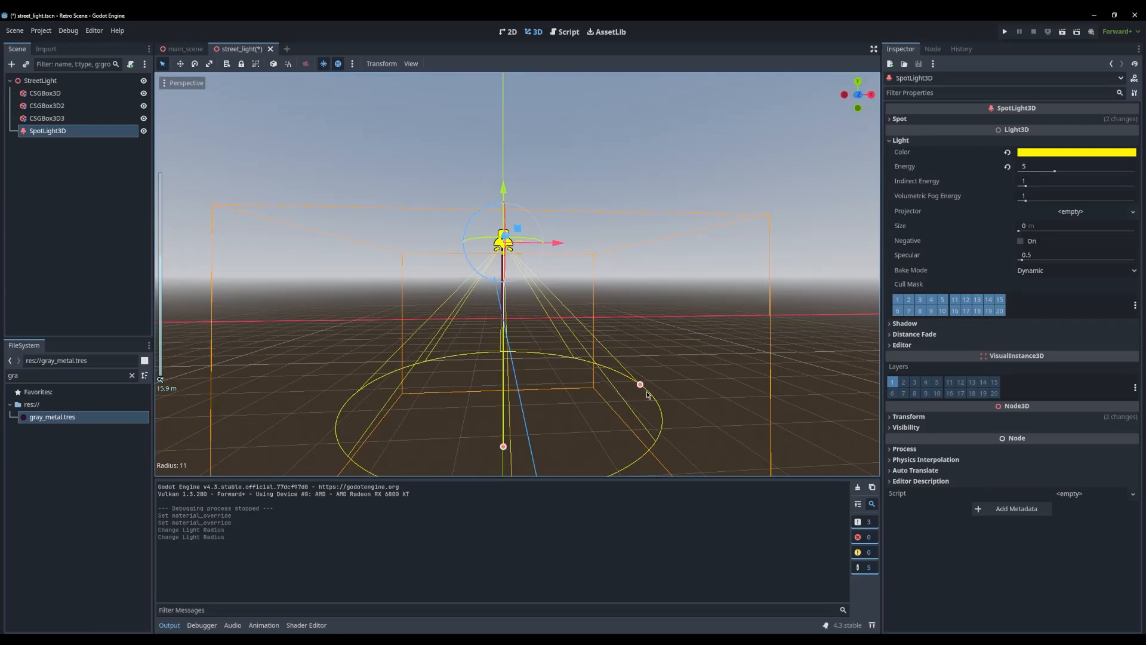
{"action": "left_click_drag", "start_coordinate": [647, 394], "coordinate": [654, 380]}
{"action": "left_click_drag", "start_coordinate": [505, 460], "coordinate": [505, 466]}
{"action": "middle_click_drag", "start_coordinate": [506, 466], "coordinate": [603, 396]}
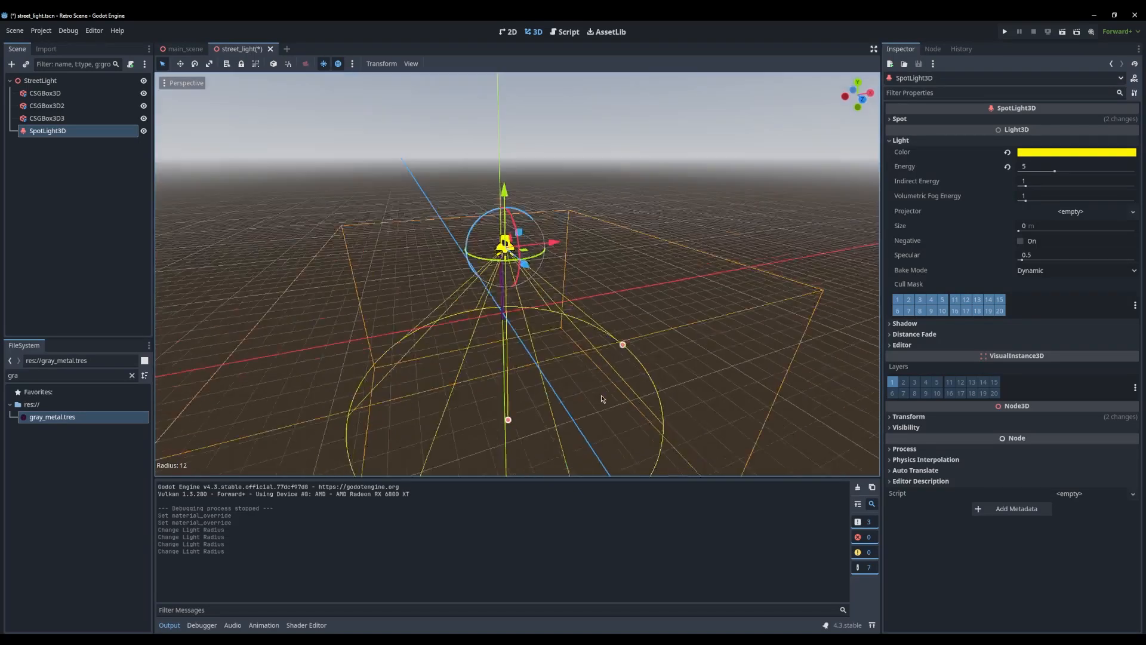
{"action": "key", "text": "ctrl+s"}
Look over the updated street lights in main_scene and test-run the project in a maximized game window
{"action": "left_click", "coordinate": [182, 50]}
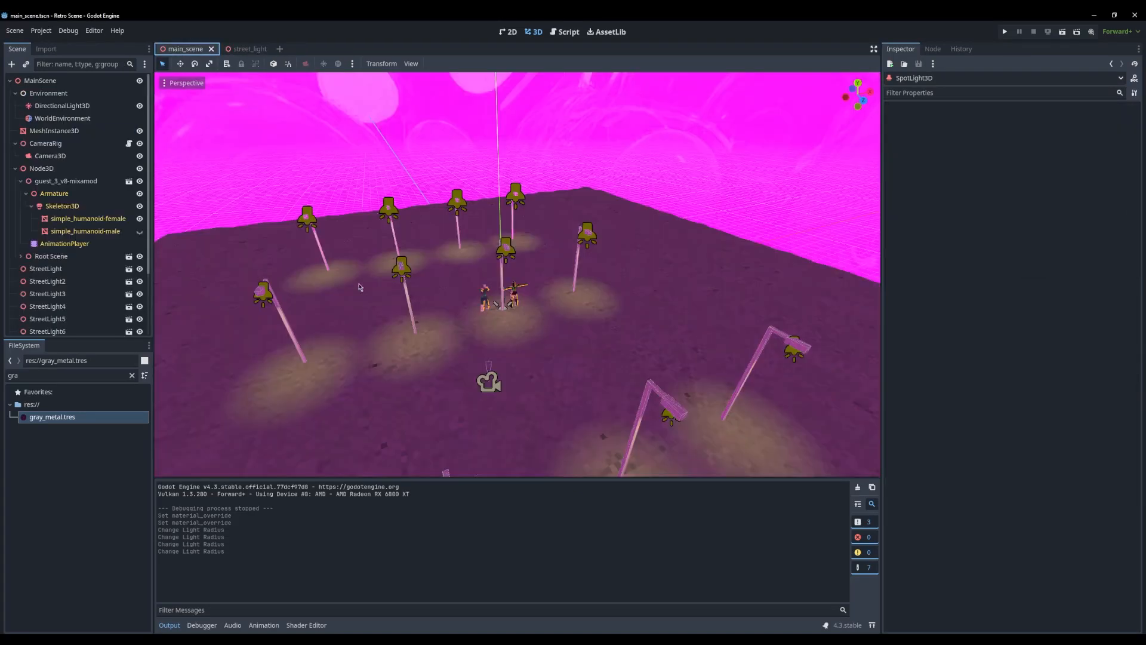
{"action": "scroll", "coordinate": [454, 292], "scroll_direction": "up", "scroll_amount": 7}
{"action": "left_click", "coordinate": [499, 251]}
{"action": "middle_click_drag", "start_coordinate": [453, 281], "coordinate": [680, 344]}
{"action": "scroll", "coordinate": [639, 294], "scroll_direction": "up", "scroll_amount": 8}
{"action": "scroll", "coordinate": [528, 285], "scroll_direction": "down", "scroll_amount": 12}
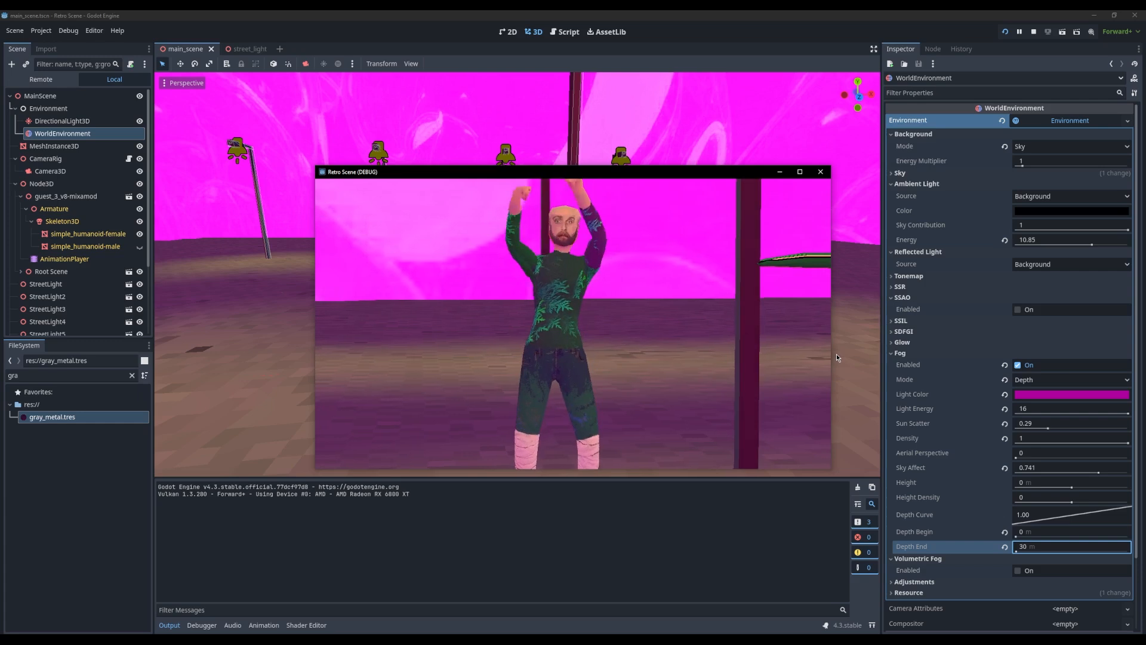
{"action": "double_click", "coordinate": [661, 174]}
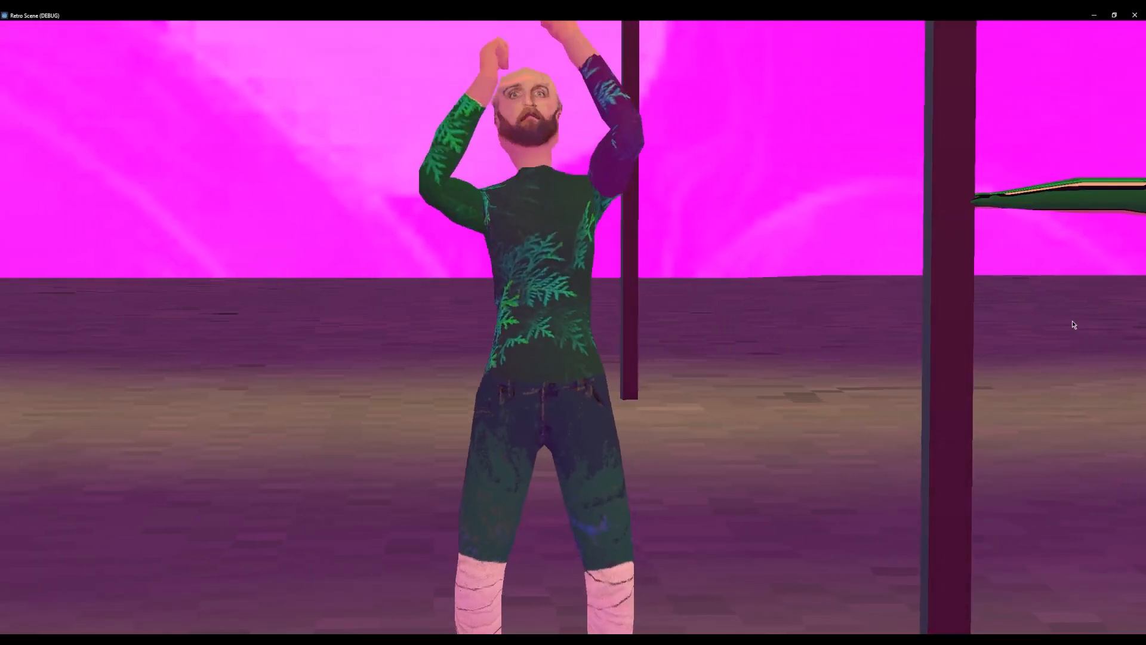
{"action": "left_click_drag", "start_coordinate": [836, 15], "coordinate": [667, 114]}
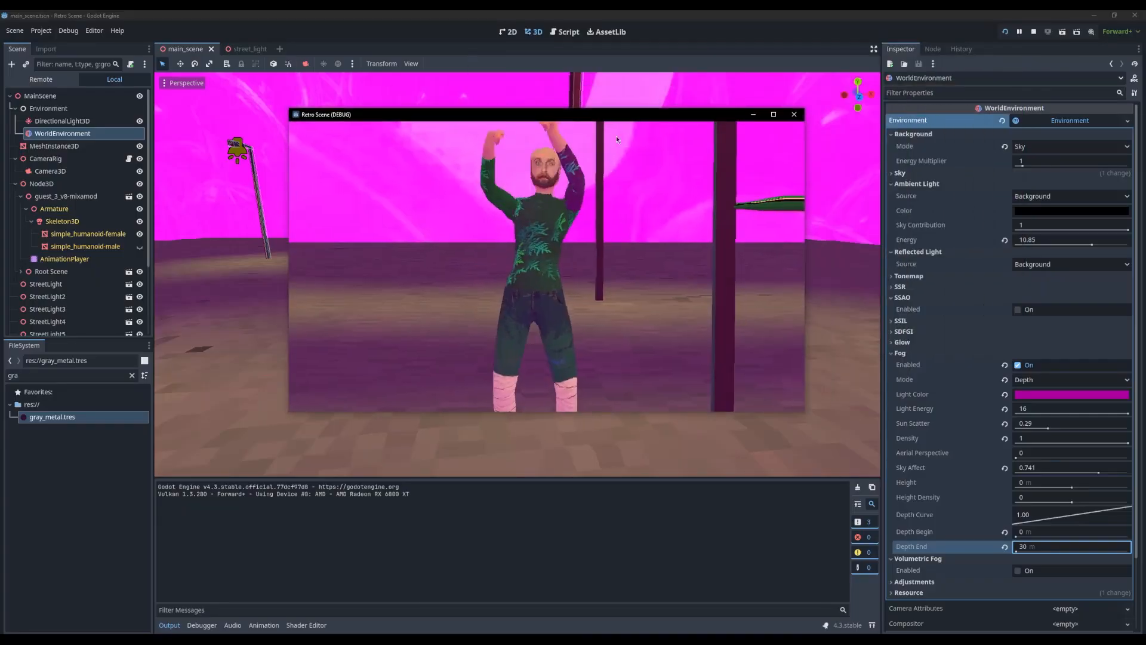
{"action": "left_click", "coordinate": [796, 113]}
Try the WorldEnvironment's Clear Color background mode in a test run, and set the mode back to Sky
{"action": "left_click", "coordinate": [64, 107]}
{"action": "left_click", "coordinate": [67, 118]}
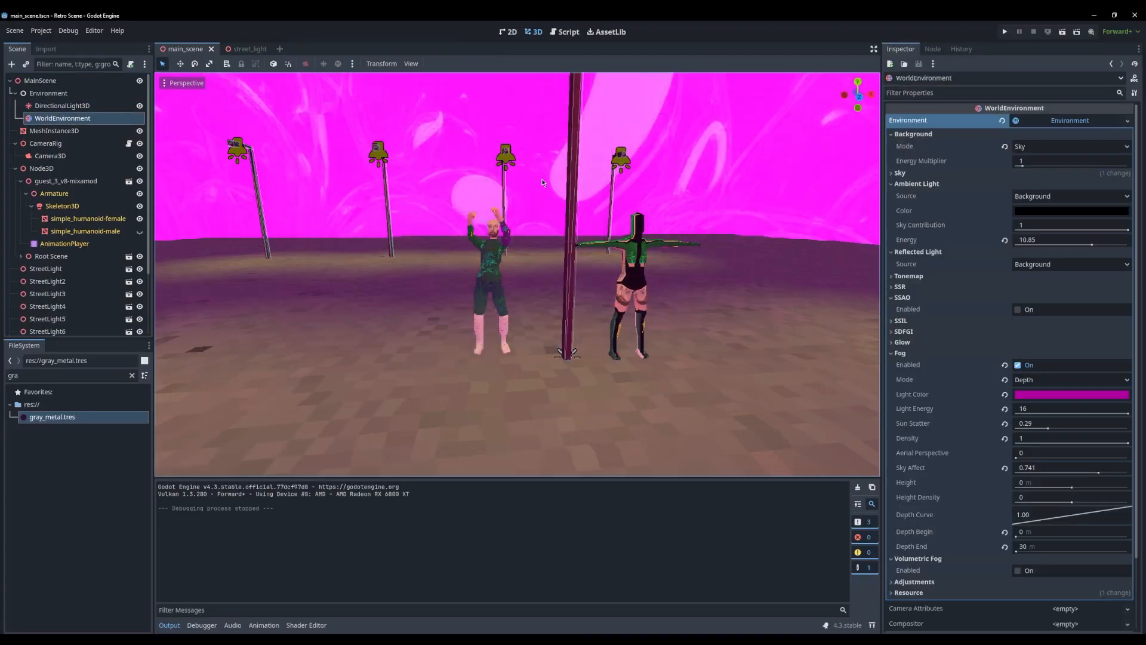
{"action": "left_click", "coordinate": [1005, 147]}
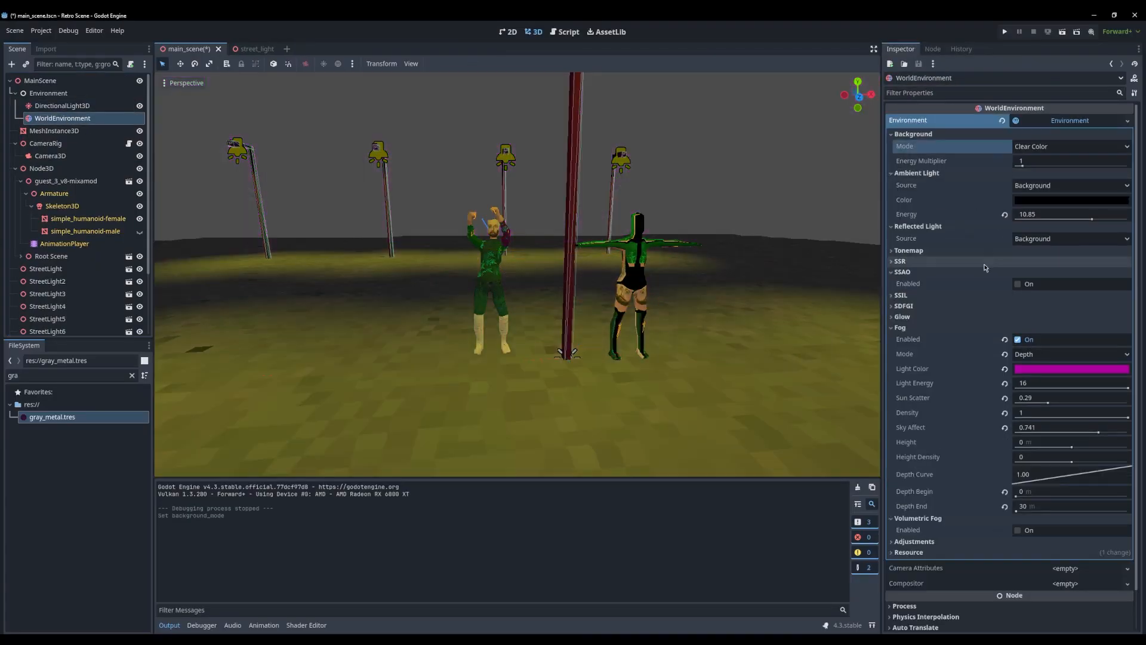
{"action": "left_click", "coordinate": [1005, 31]}
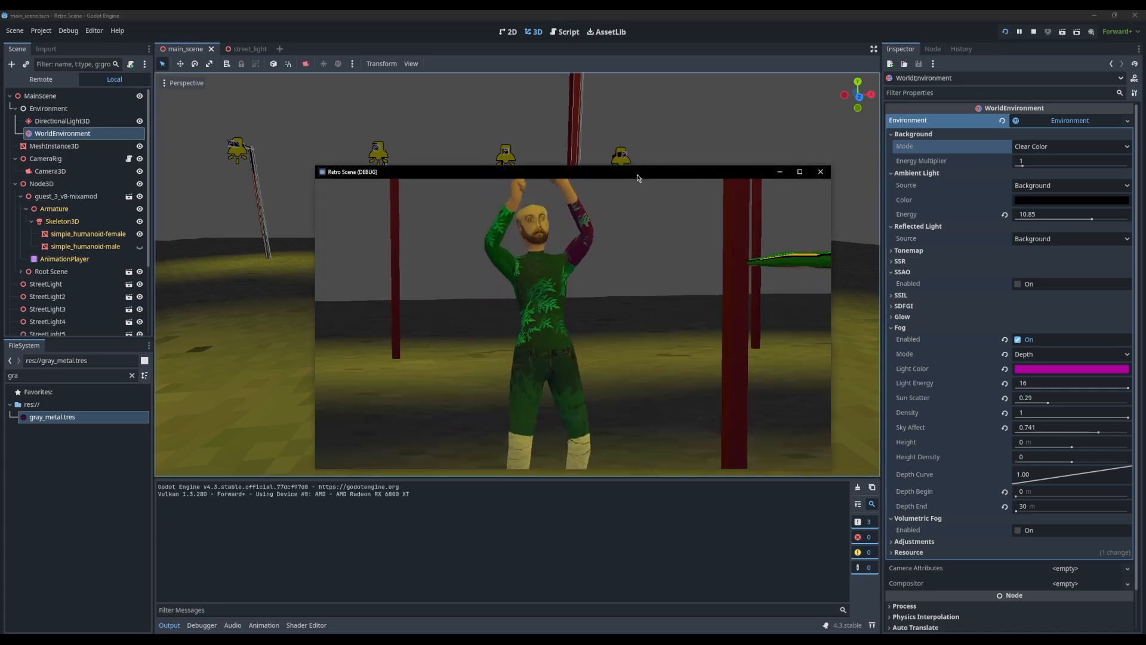
{"action": "left_click", "coordinate": [821, 172]}
{"action": "left_click", "coordinate": [1045, 146]}
{"action": "left_click", "coordinate": [1034, 191]}
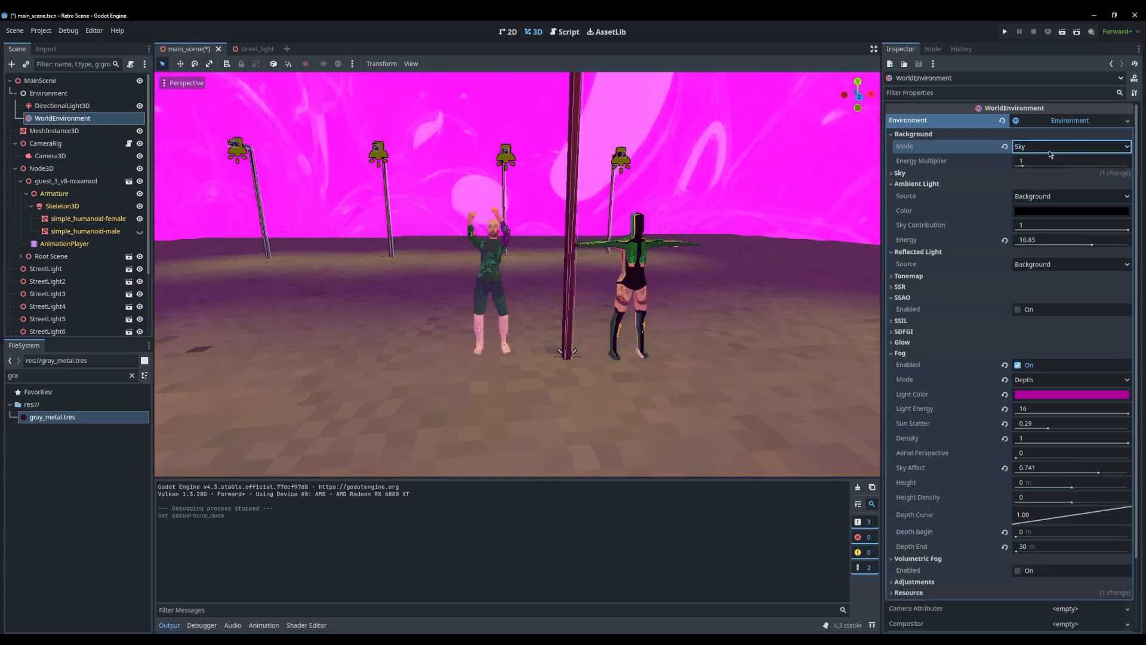
Set the WorldEnvironment's ambient light source to Sky and clear the PanoramaSkyMaterial from its sky
{"action": "left_click", "coordinate": [1056, 197]}
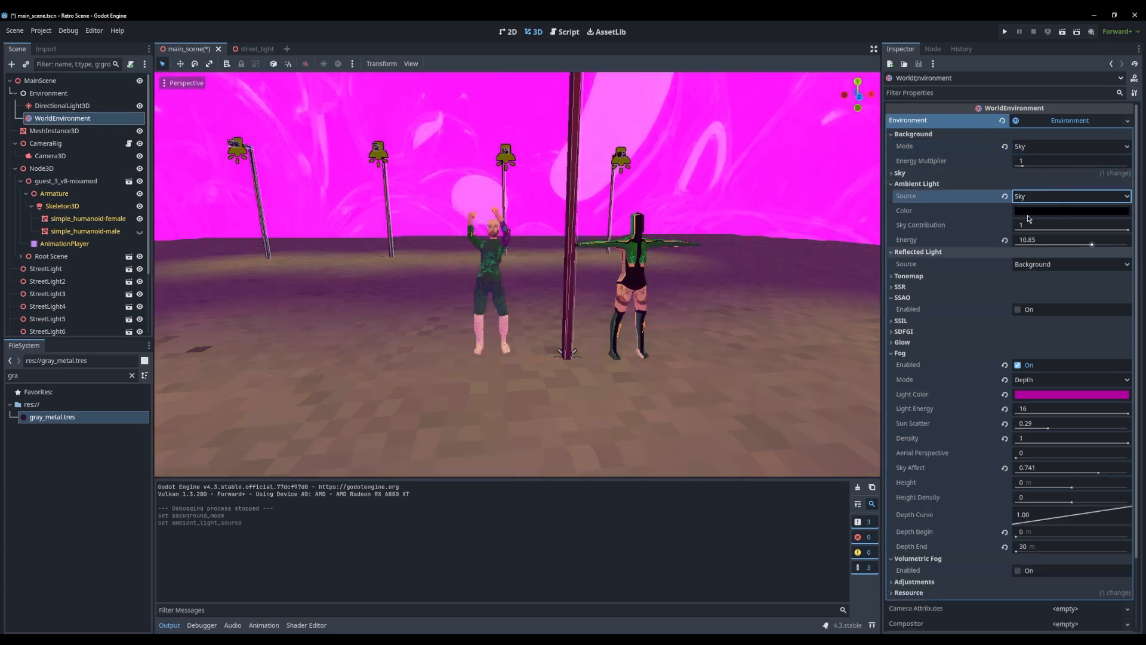
{"action": "left_click", "coordinate": [967, 173]}
{"action": "left_click", "coordinate": [1072, 186]}
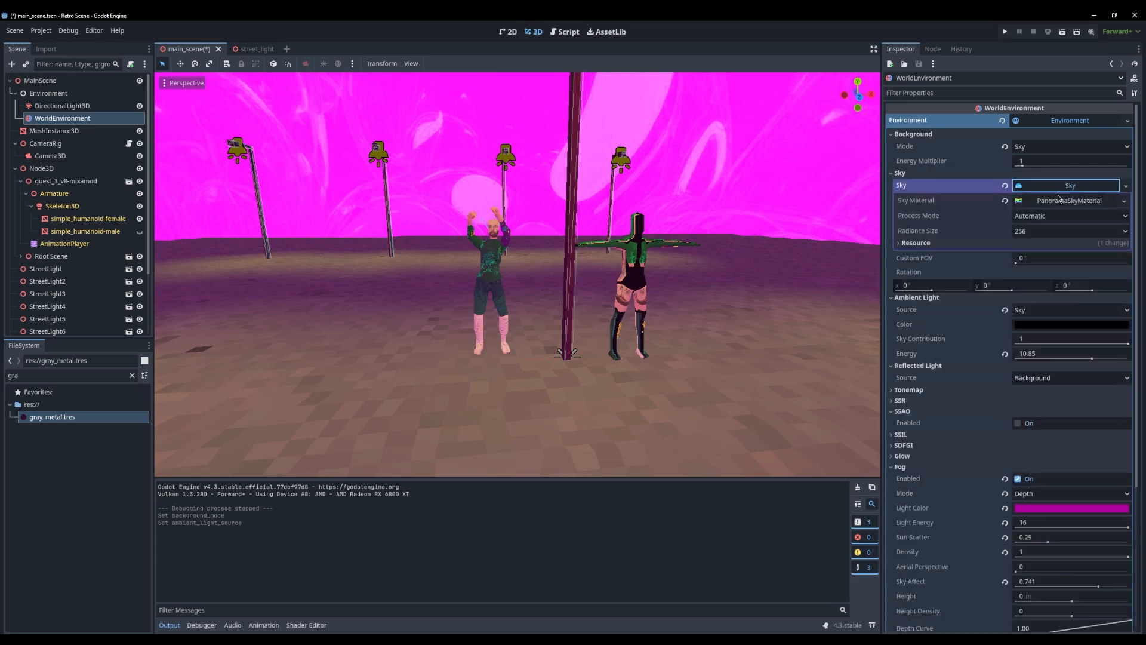
{"action": "left_click", "coordinate": [1057, 203]}
{"action": "left_click", "coordinate": [1005, 202]}
Try a new ShaderMaterial as the sky material, undo it, and assign a new ProceduralSkyMaterial instead
{"action": "left_click", "coordinate": [1064, 203]}
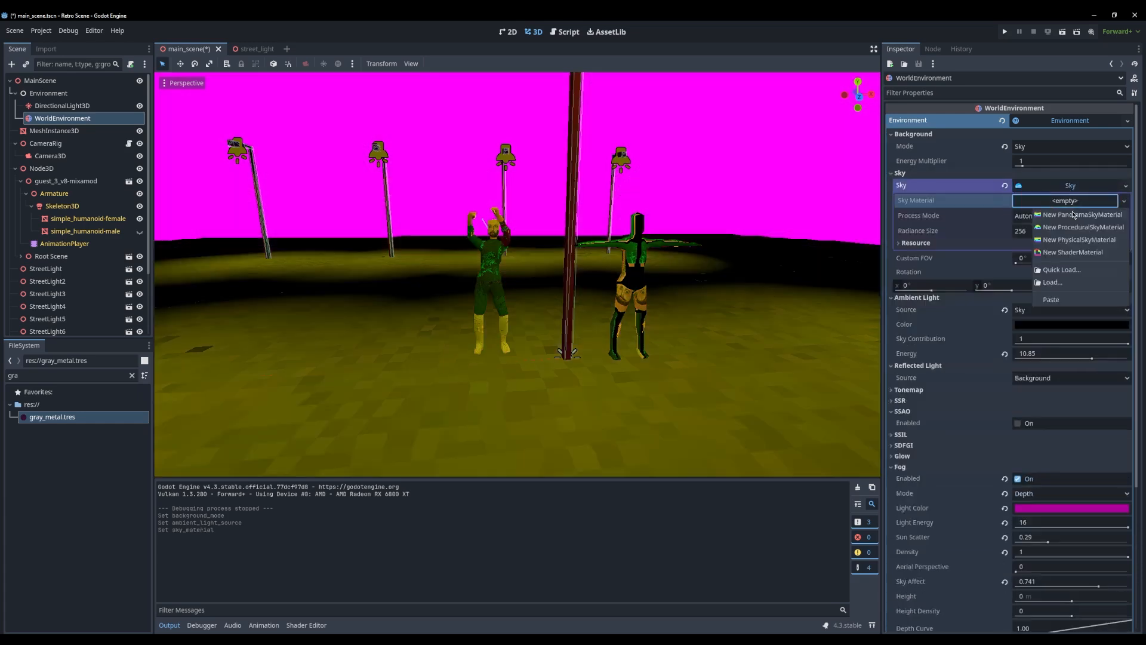
{"action": "left_click", "coordinate": [1067, 252]}
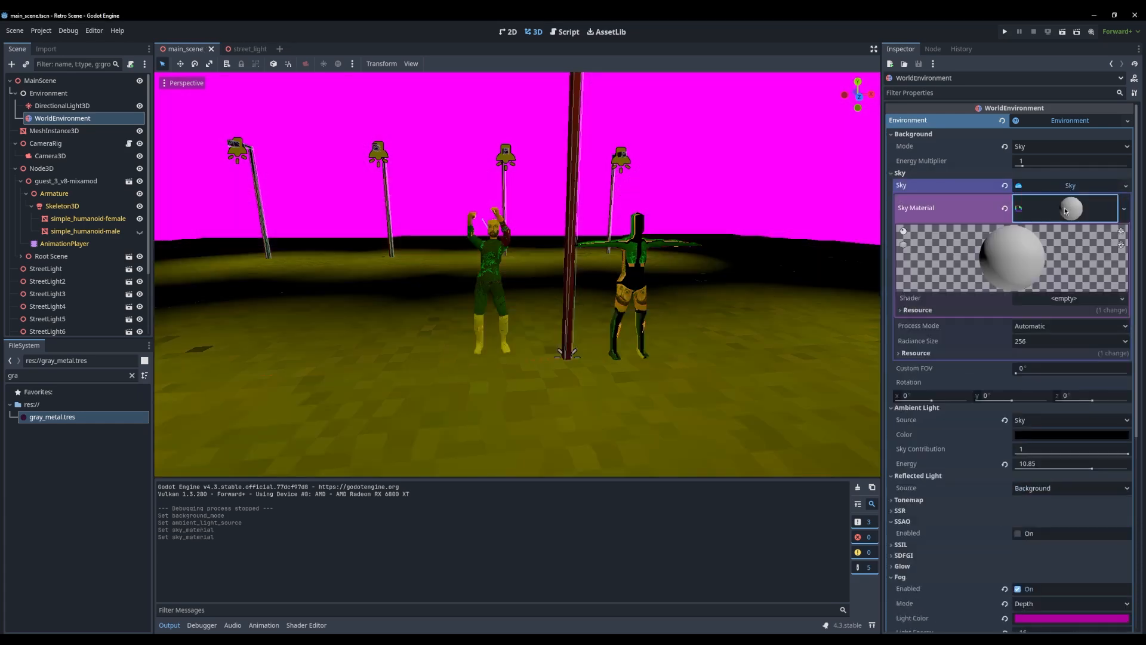
{"action": "key", "text": "ctrl+z"}
{"action": "left_click", "coordinate": [1073, 203]}
{"action": "left_click", "coordinate": [1084, 227]}
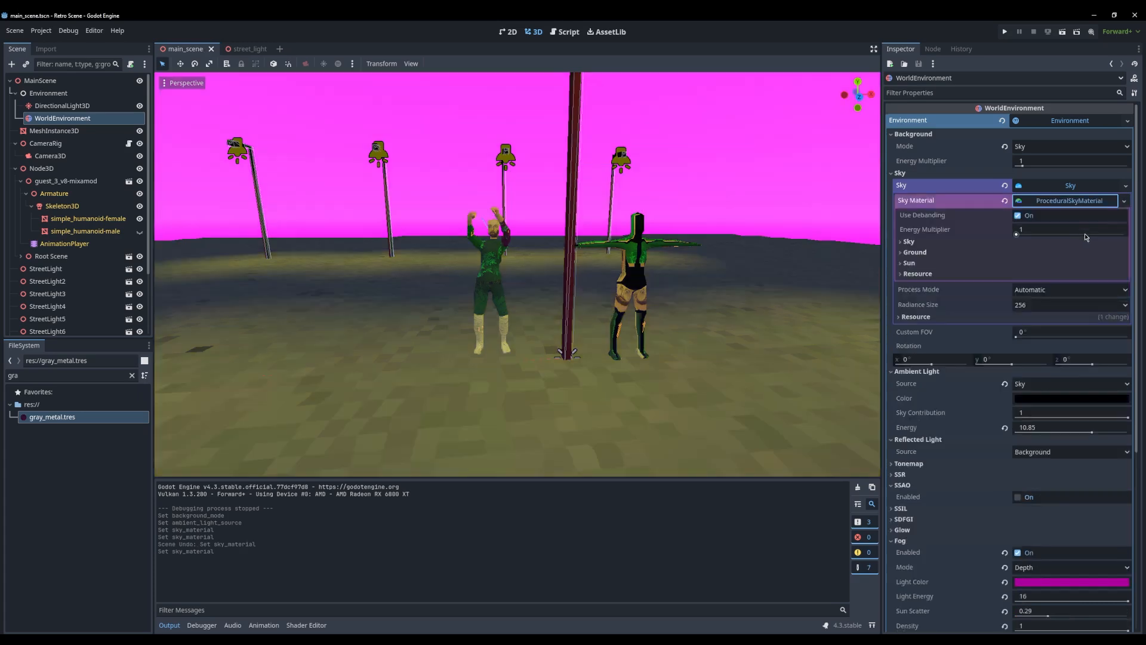
{"action": "left_click", "coordinate": [1060, 203]}
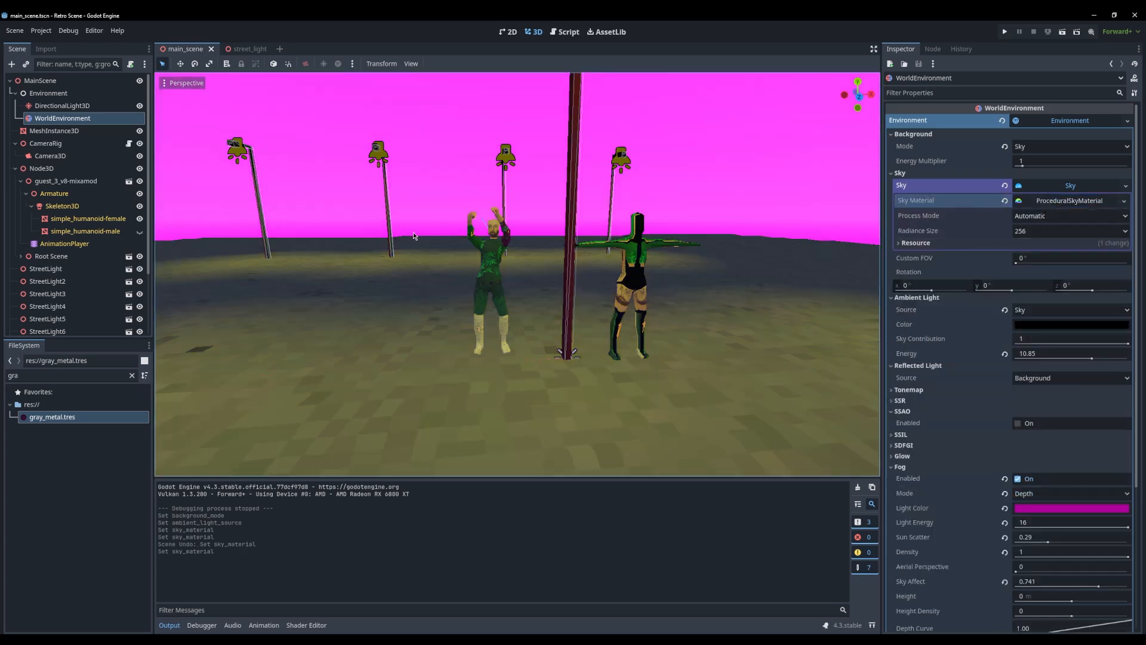
Reset the DirectionalLight3D's energy to 1, rotate the light to a new direction, and save main_scene
{"action": "double_click", "coordinate": [98, 106]}
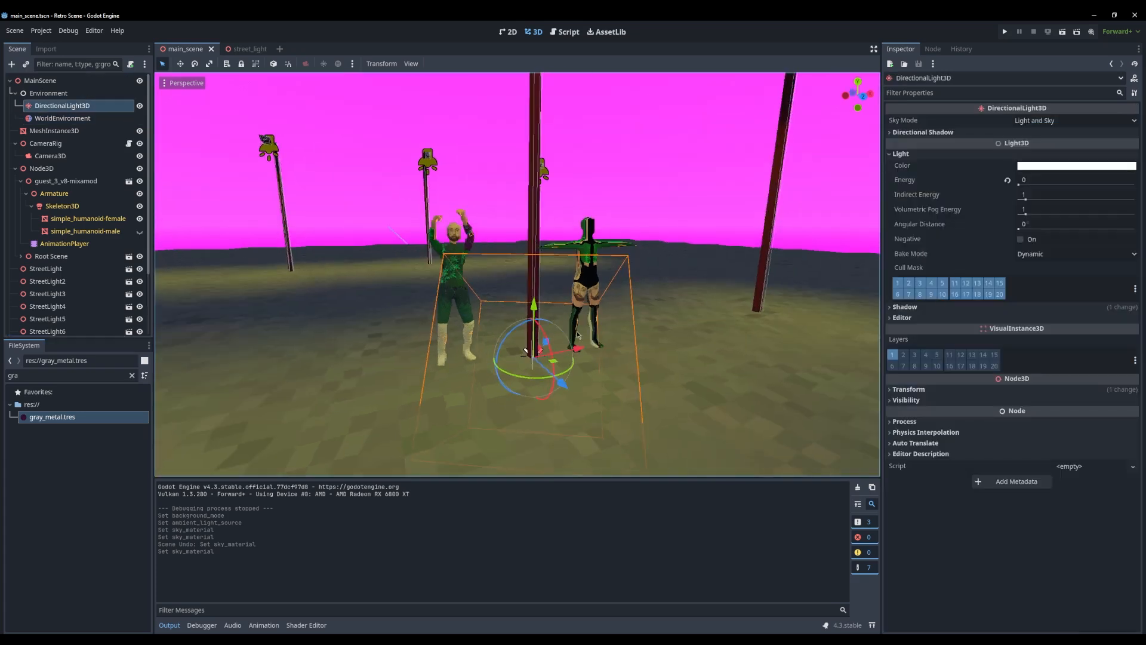
{"action": "left_click", "coordinate": [1007, 180]}
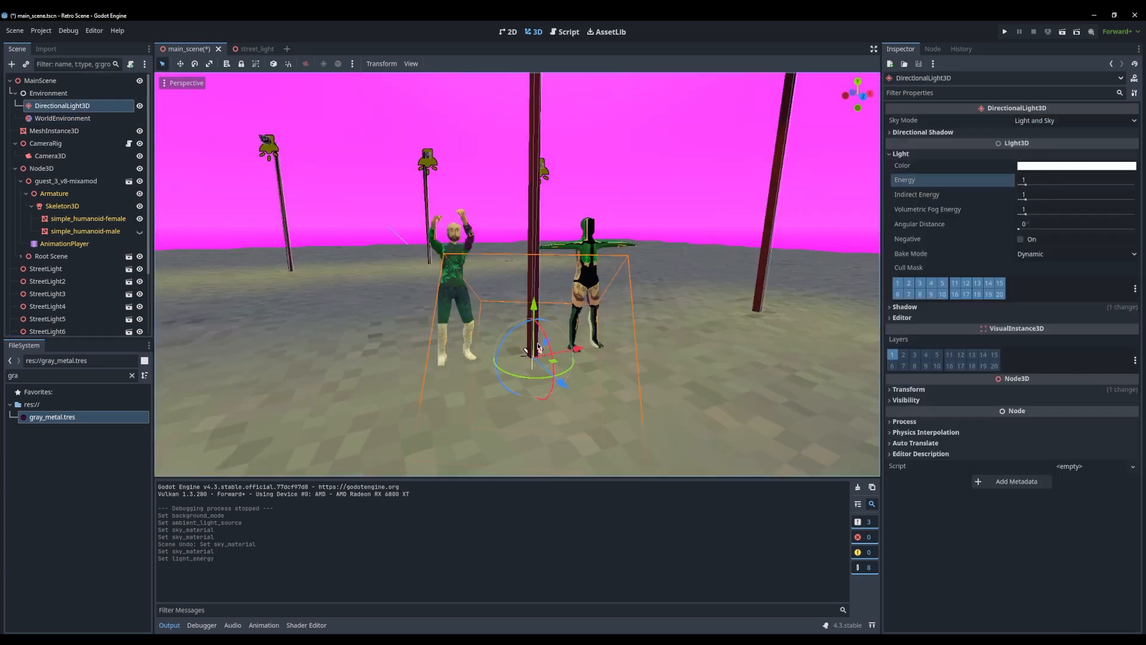
{"action": "left_click_drag", "start_coordinate": [545, 340], "coordinate": [467, 203]}
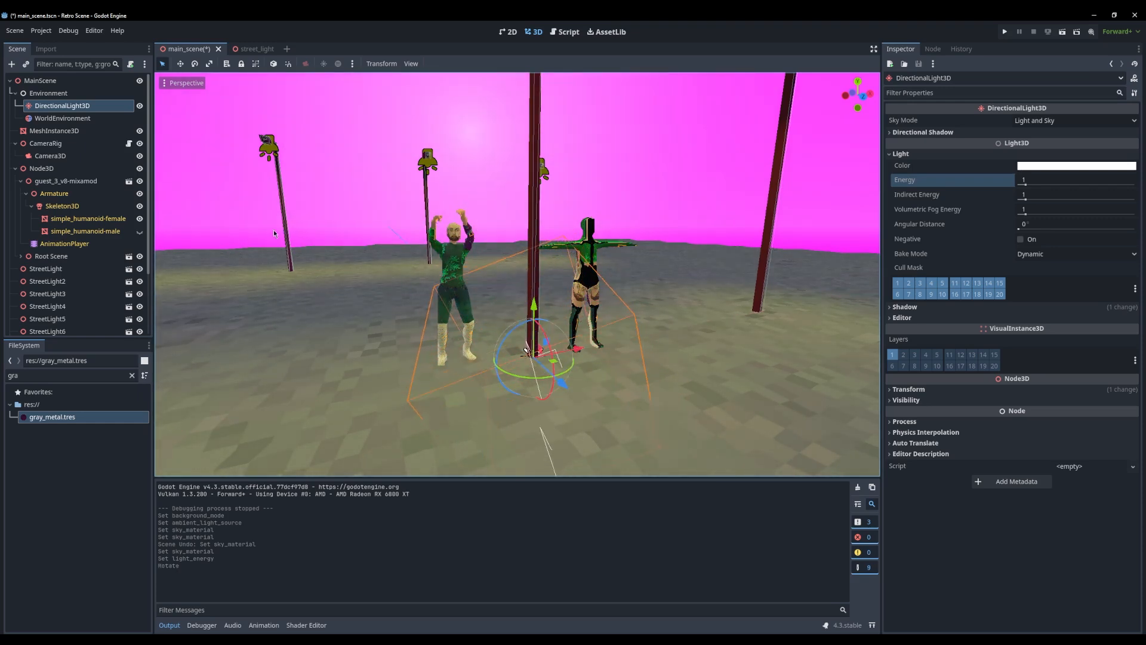
{"action": "middle_click_drag", "start_coordinate": [274, 234], "coordinate": [446, 233]}
{"action": "scroll", "coordinate": [447, 233], "scroll_direction": "down", "scroll_amount": 15}
{"action": "middle_click_drag", "start_coordinate": [525, 269], "coordinate": [514, 319]}
{"action": "scroll", "coordinate": [540, 340], "scroll_direction": "up", "scroll_amount": 6}
{"action": "scroll", "coordinate": [513, 319], "scroll_direction": "down", "scroll_amount": 13}
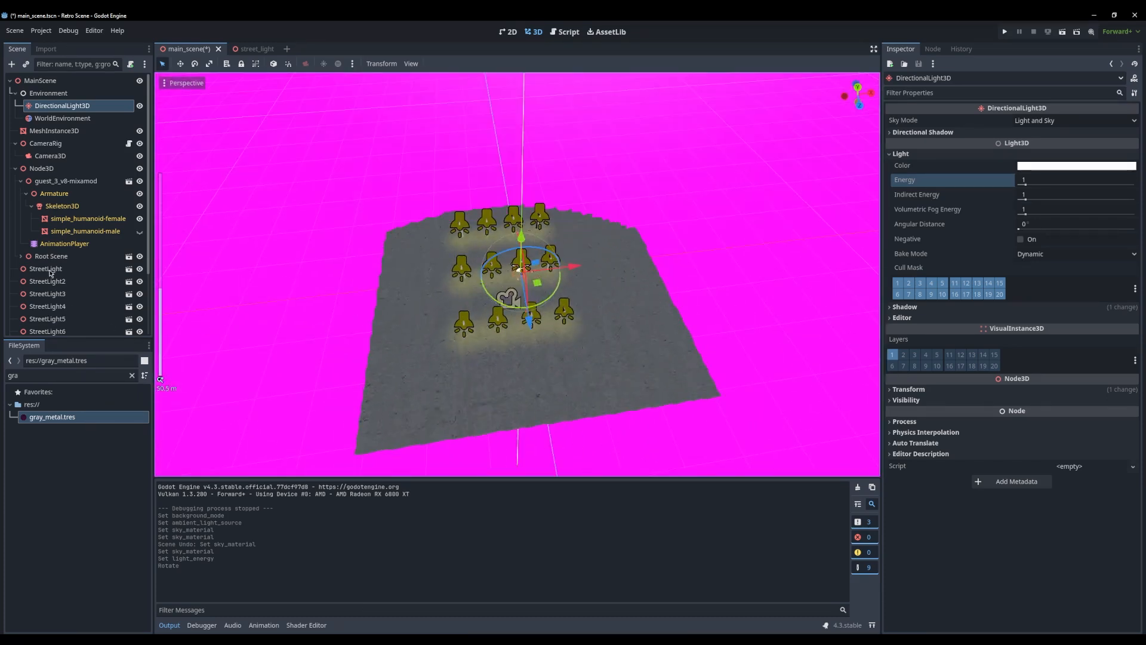
{"action": "double_click", "coordinate": [46, 269]}
{"action": "key", "text": "ctrl+s"}
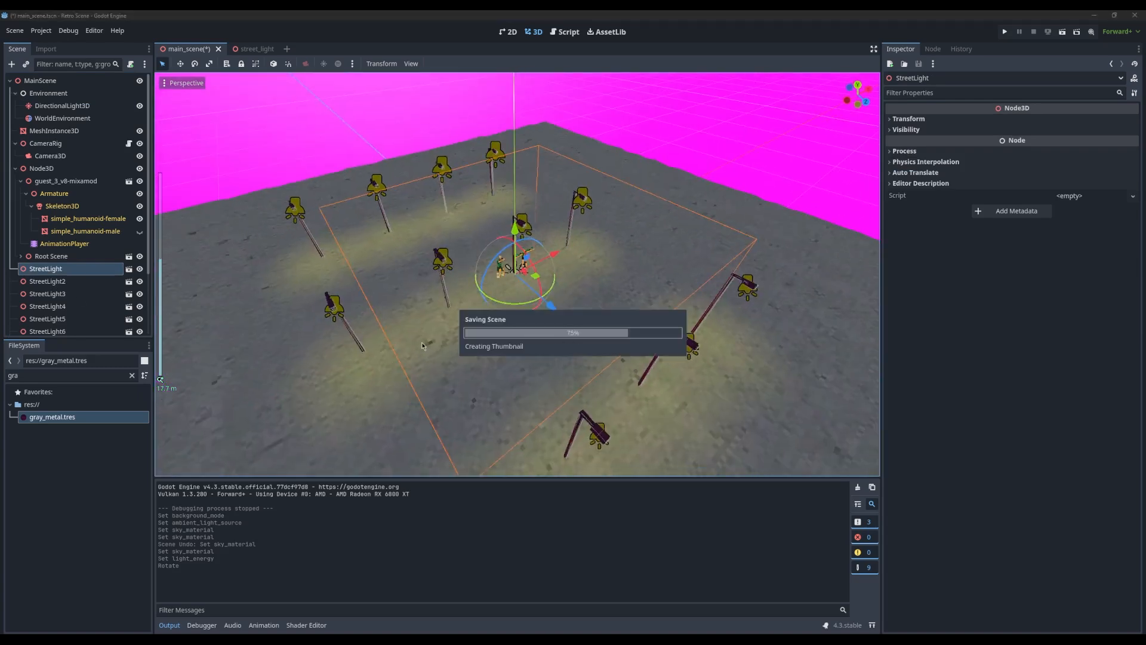
Select individual street light instances in main_scene to examine where each one stands and how far its light reaches
{"action": "scroll", "coordinate": [57, 282], "scroll_direction": "down", "scroll_amount": 3}
{"action": "left_click", "coordinate": [67, 329]}
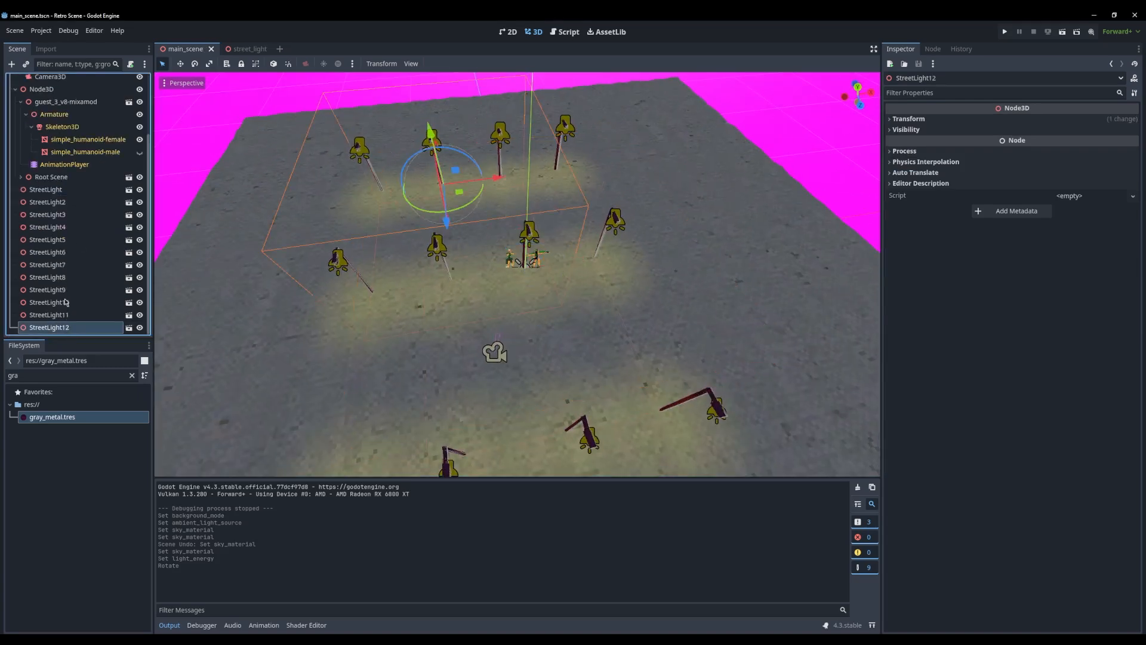
{"action": "left_click", "coordinate": [65, 291]}
{"action": "left_click", "coordinate": [236, 237]}
{"action": "left_click", "coordinate": [63, 215]}
{"action": "left_click", "coordinate": [65, 227]}
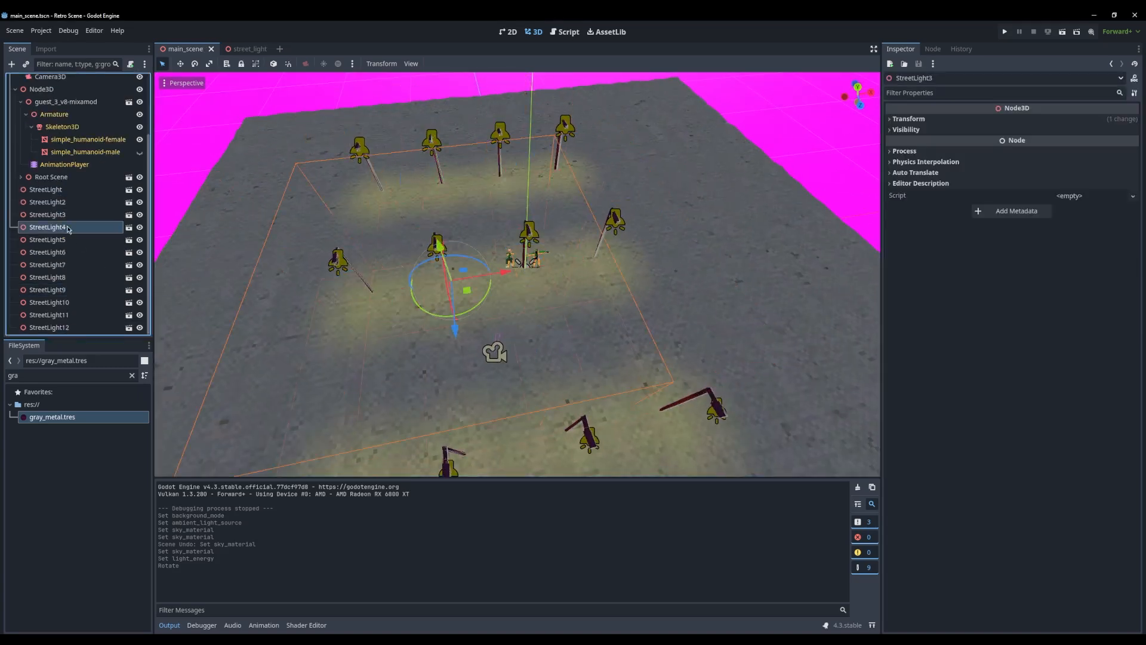
{"action": "left_click", "coordinate": [66, 239]}
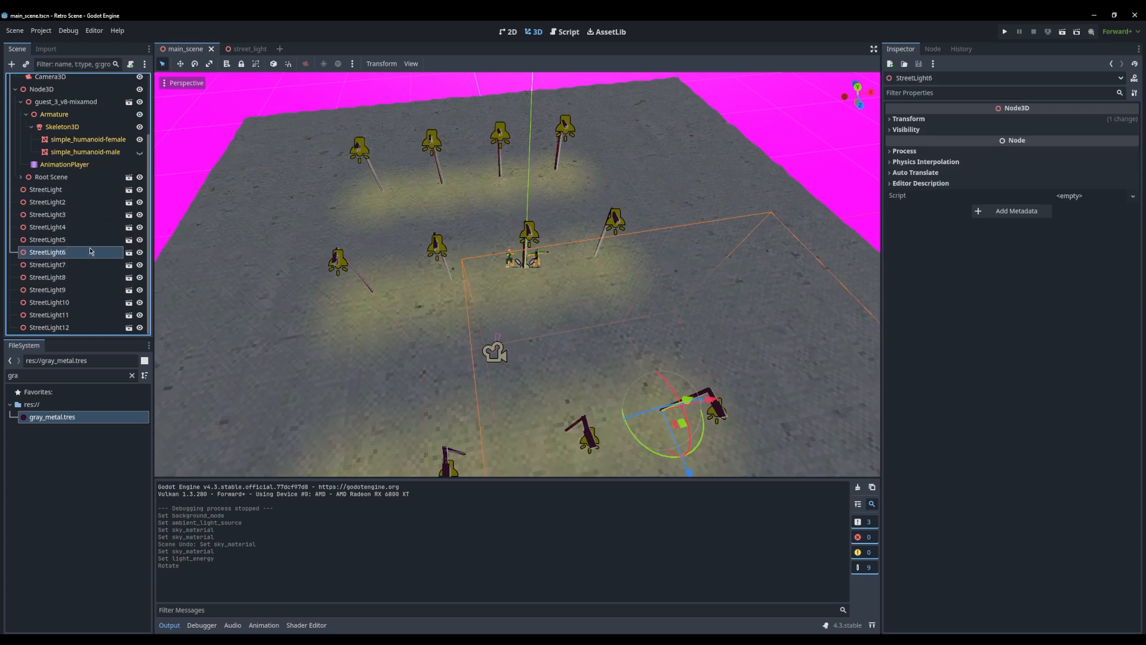
{"action": "left_click", "coordinate": [73, 327], "text": "ctrl"}
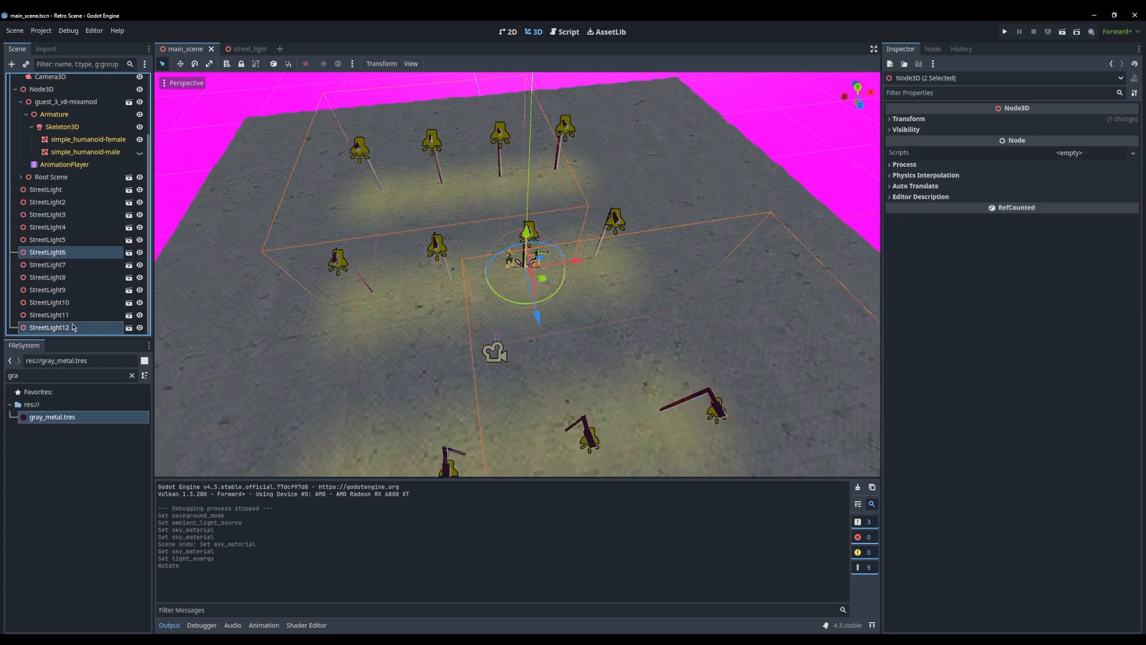
{"action": "left_click", "coordinate": [503, 199]}
{"action": "middle_click_drag", "start_coordinate": [503, 198], "coordinate": [427, 138]}
Enable Distance Fade on the SpotLight3D of the street_light scene and save the scene
{"action": "left_click", "coordinate": [240, 49]}
{"action": "key", "text": "ctrl+s"}
{"action": "middle_click_drag", "start_coordinate": [358, 269], "coordinate": [374, 249]}
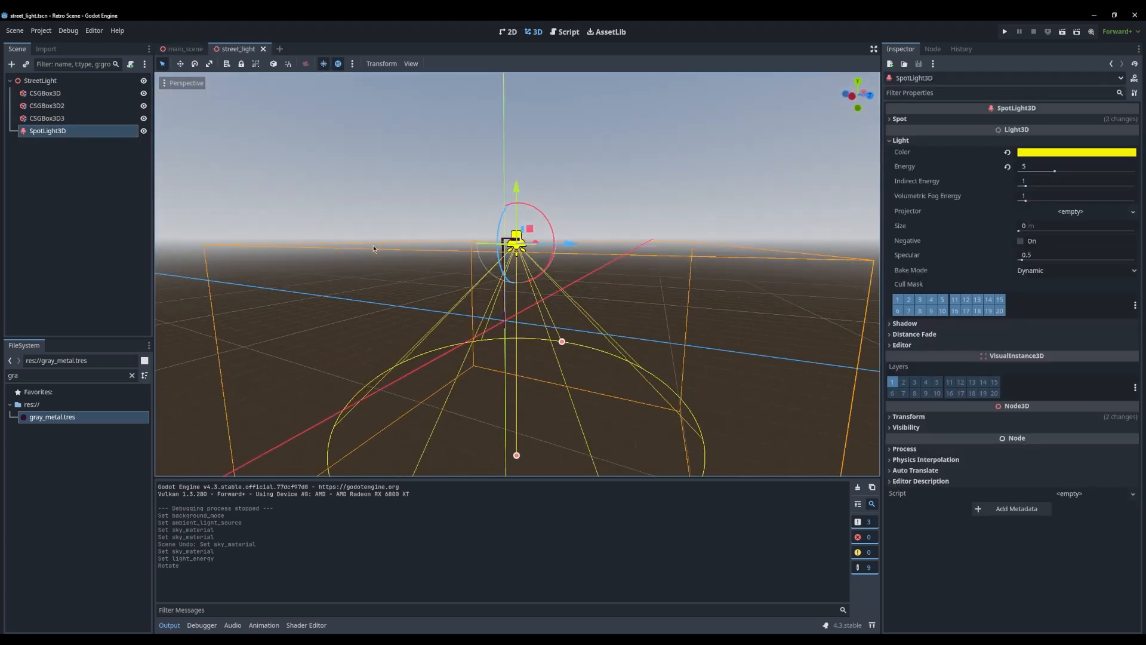
{"action": "left_click", "coordinate": [374, 249]}
{"action": "scroll", "coordinate": [518, 234], "scroll_direction": "up", "scroll_amount": 10}
{"action": "left_click", "coordinate": [519, 214]}
{"action": "left_click", "coordinate": [104, 160]}
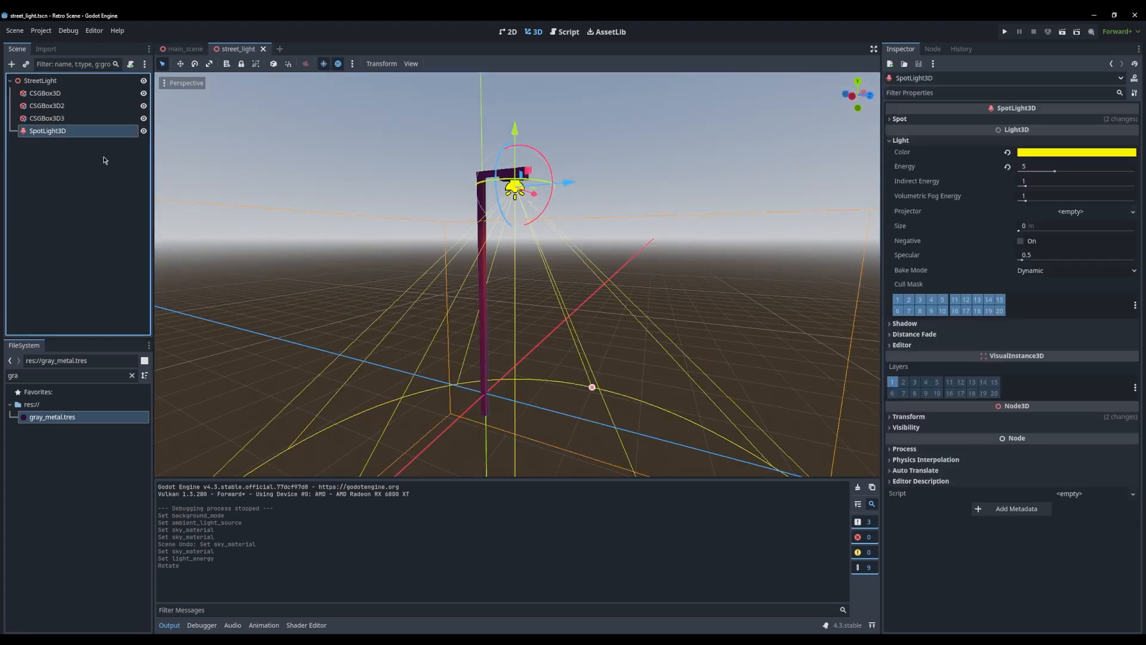
{"action": "left_click", "coordinate": [905, 324]}
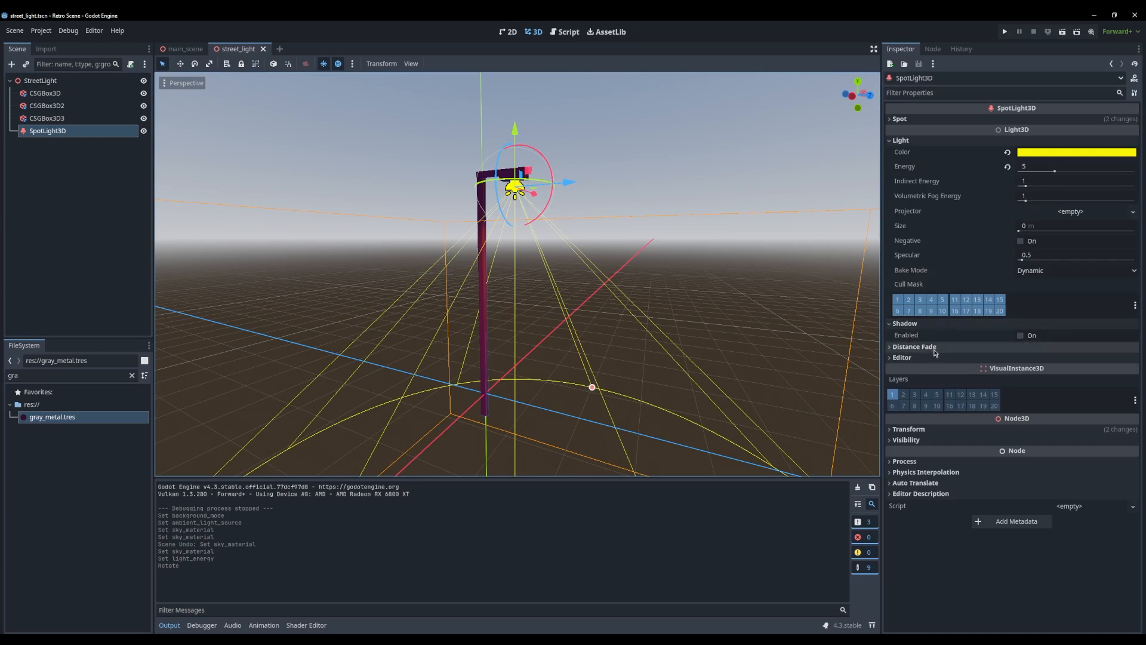
{"action": "left_click", "coordinate": [934, 349]}
{"action": "left_click", "coordinate": [1022, 350]}
{"action": "left_click", "coordinate": [1024, 349]}
{"action": "left_click", "coordinate": [1022, 359]}
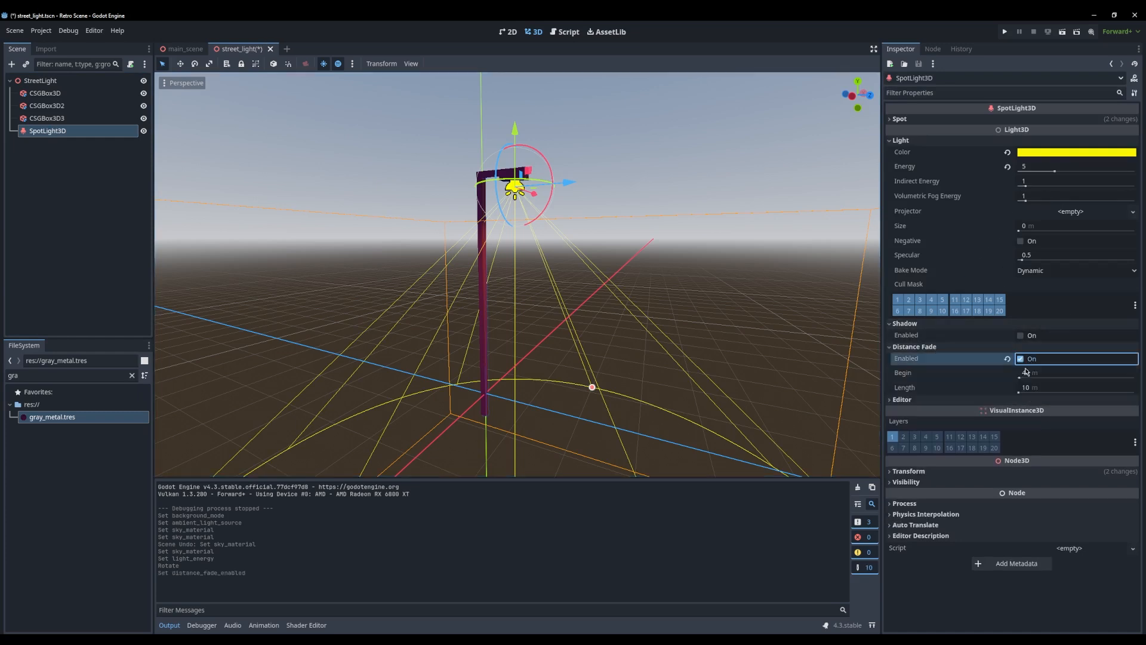
{"action": "key", "text": "ctrl+s"}
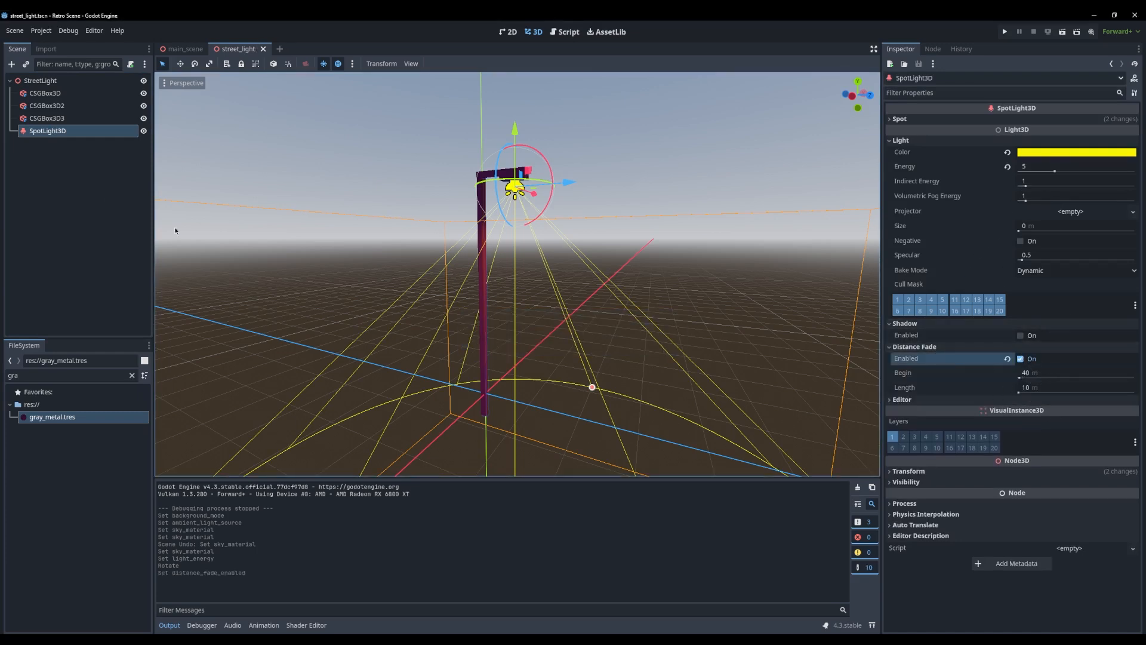
Return to main_scene and examine from several distances and angles how the street lights fade
{"action": "left_click", "coordinate": [141, 169]}
{"action": "left_click", "coordinate": [184, 49]}
{"action": "middle_click_drag", "start_coordinate": [603, 260], "coordinate": [531, 275]}
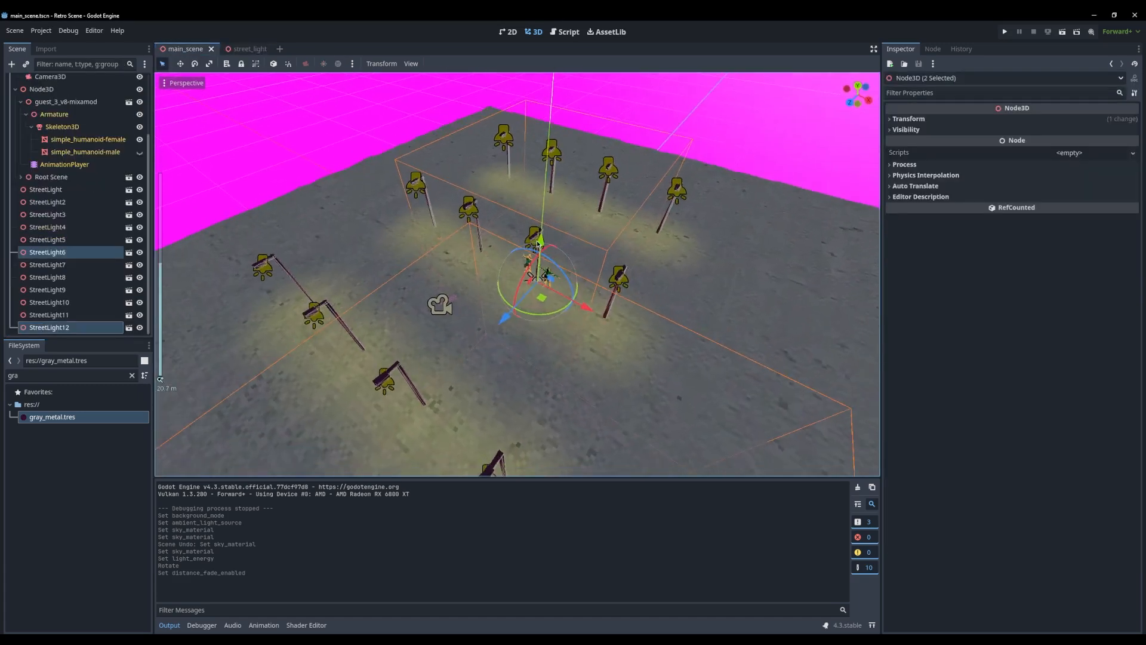
{"action": "scroll", "coordinate": [531, 275], "scroll_direction": "down", "scroll_amount": 10}
{"action": "scroll", "coordinate": [531, 276], "scroll_direction": "up", "scroll_amount": 4}
{"action": "scroll", "coordinate": [534, 273], "scroll_direction": "down", "scroll_amount": 5}
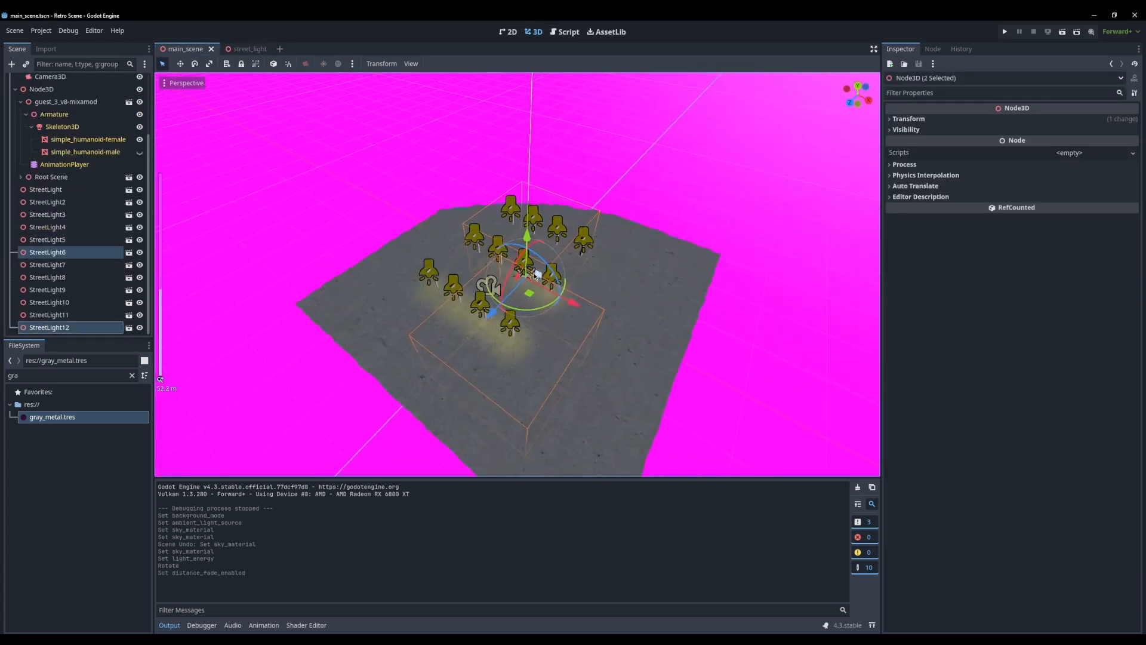
{"action": "scroll", "coordinate": [550, 276], "scroll_direction": "up", "scroll_amount": 8}
{"action": "middle_click_drag", "start_coordinate": [564, 282], "coordinate": [606, 344]}
{"action": "scroll", "coordinate": [548, 245], "scroll_direction": "down", "scroll_amount": 18}
{"action": "scroll", "coordinate": [527, 278], "scroll_direction": "up", "scroll_amount": 16}
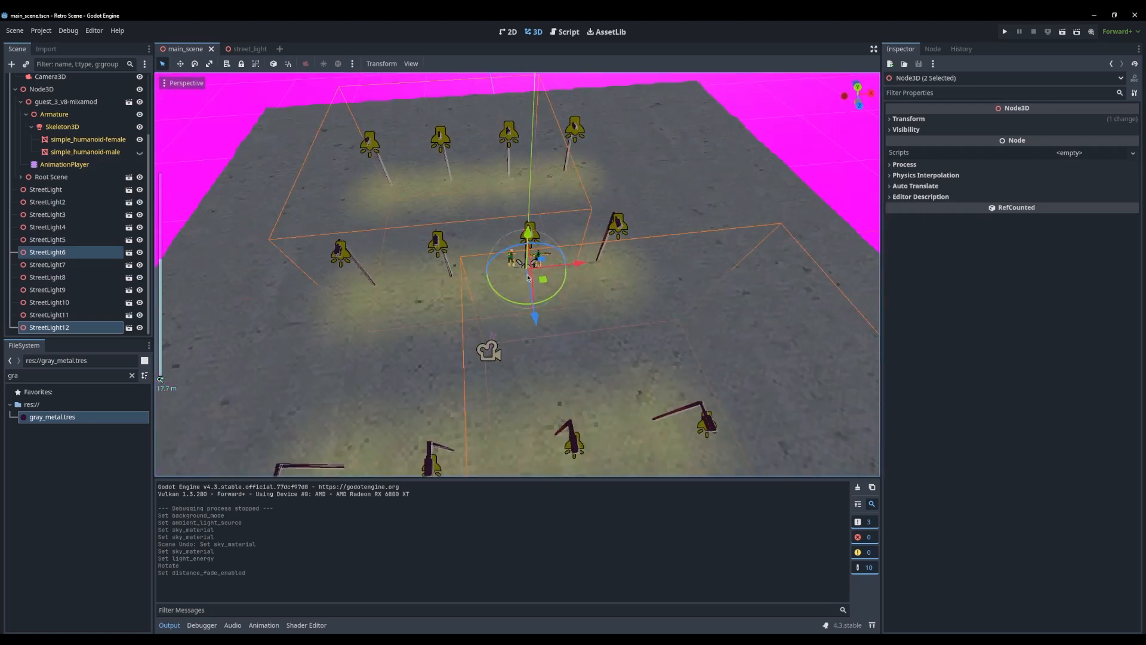
Duplicate all twelve street lights, StreetLight to StreetLight12, and place a copy of the group on each side of the original
{"action": "left_click", "coordinate": [45, 189]}
{"action": "left_click", "coordinate": [49, 327], "text": "shift"}
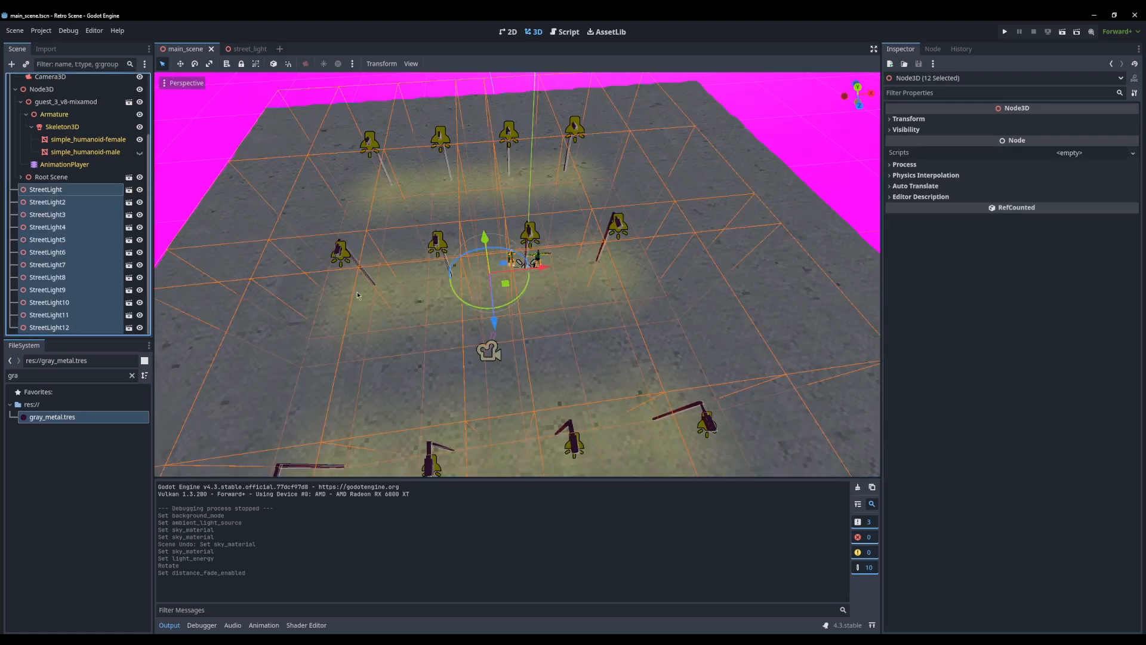
{"action": "scroll", "coordinate": [572, 270], "scroll_direction": "down", "scroll_amount": 6}
{"action": "key", "text": "ctrl+d"}
{"action": "left_click_drag", "start_coordinate": [572, 270], "coordinate": [367, 292]}
{"action": "key", "text": "ctrl+d"}
{"action": "key", "text": "ctrl+d"}
Duplicate the twelve-light group behind the existing ones, forming a rear row of groups across the ground's width
{"action": "left_click_drag", "start_coordinate": [293, 342], "coordinate": [304, 190]}
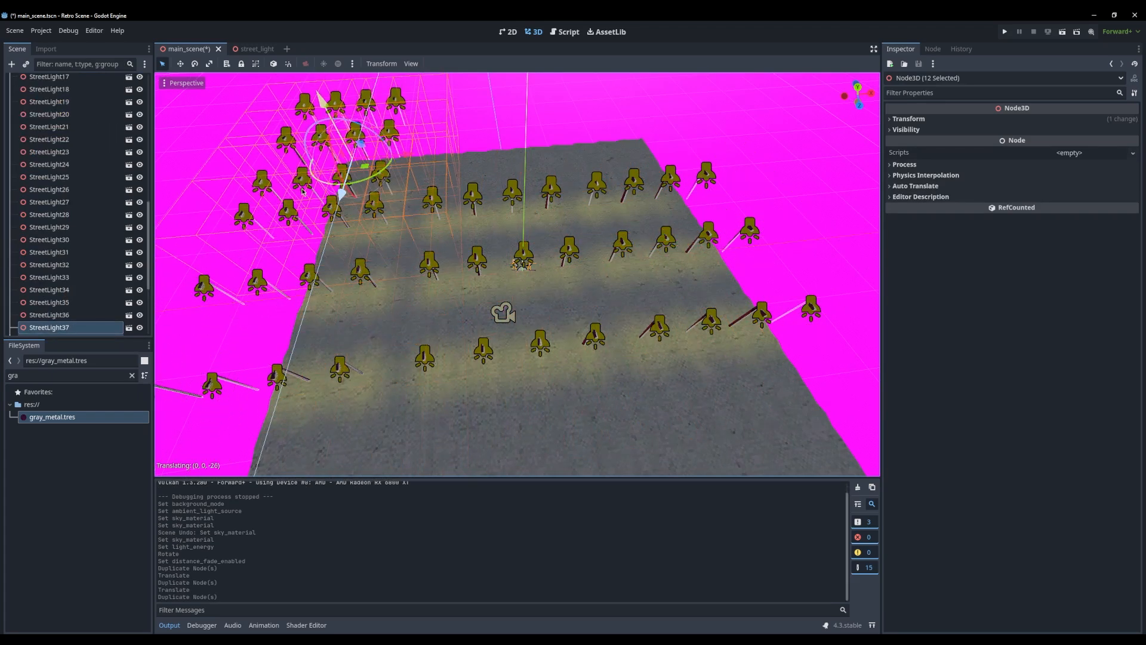
{"action": "left_click_drag", "start_coordinate": [401, 169], "coordinate": [664, 141]}
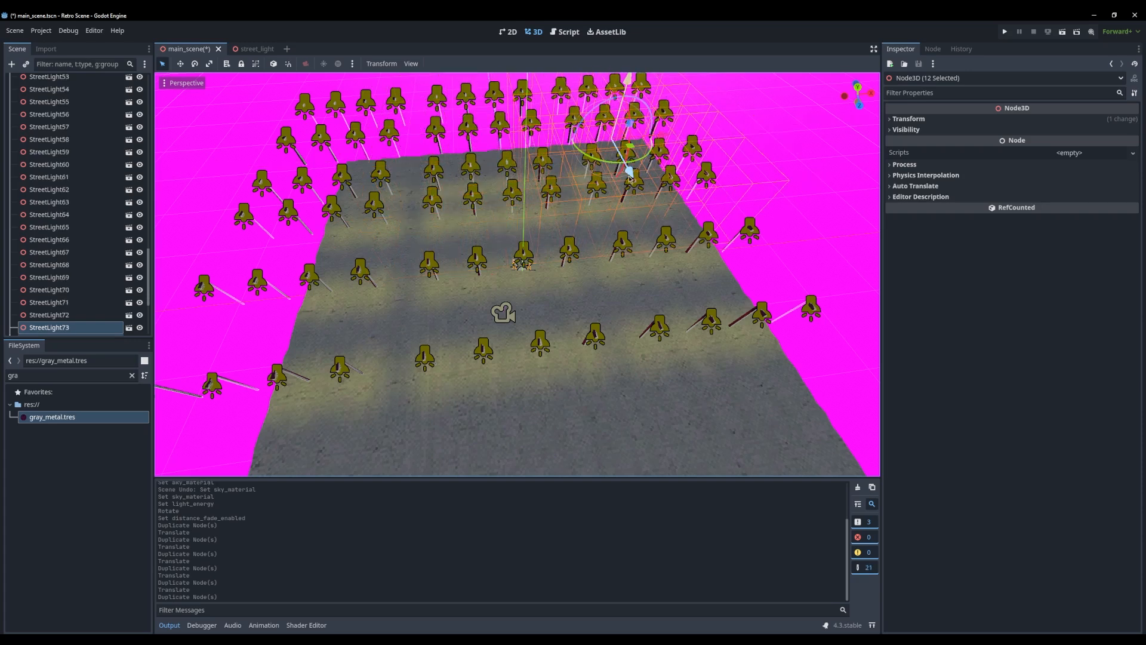
Move the selected twelve-light group to the front of the ground and duplicate it to extend the street lights there
{"action": "left_click_drag", "start_coordinate": [630, 178], "coordinate": [747, 515]}
{"action": "scroll", "coordinate": [670, 408], "scroll_direction": "down", "scroll_amount": 10}
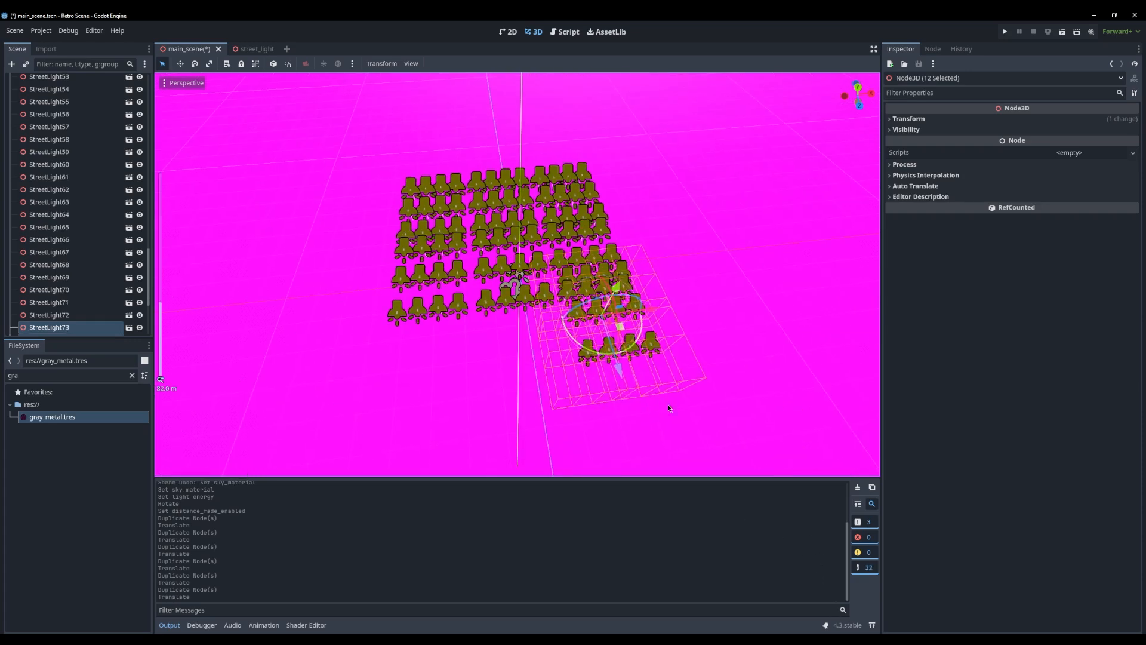
{"action": "key", "text": "ctrl+d"}
{"action": "left_click_drag", "start_coordinate": [620, 327], "coordinate": [578, 384]}
{"action": "key", "text": "ctrl+d"}
Run the project and maximize the game window to check the dancers among the added street lights
{"action": "left_click", "coordinate": [1004, 32]}
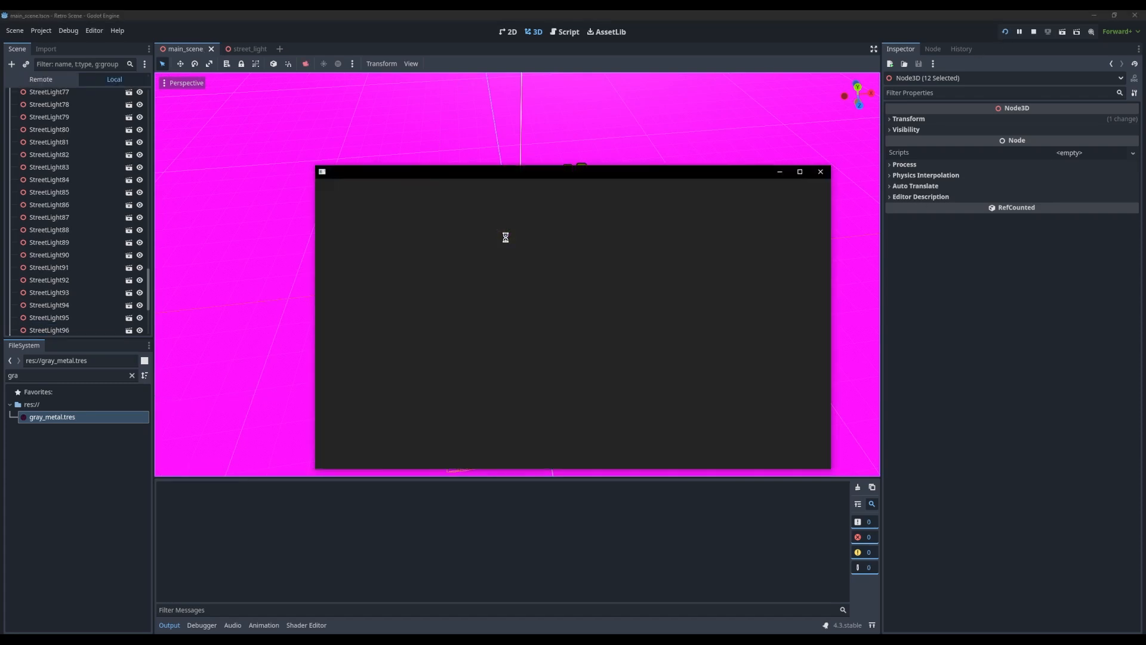
{"action": "double_click", "coordinate": [567, 173]}
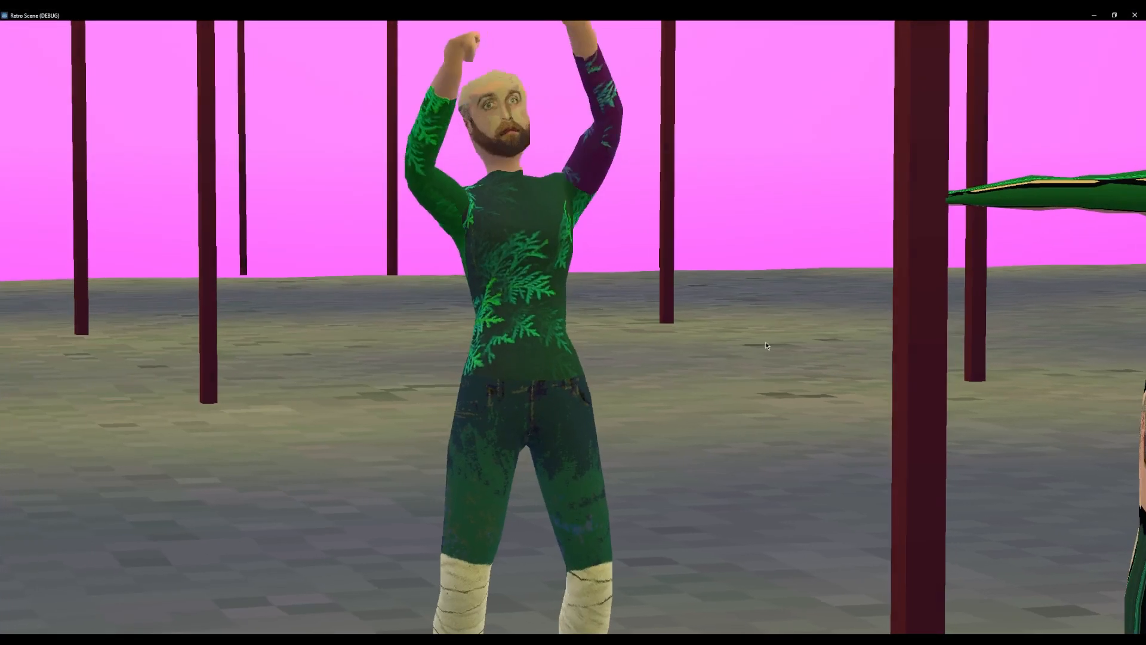
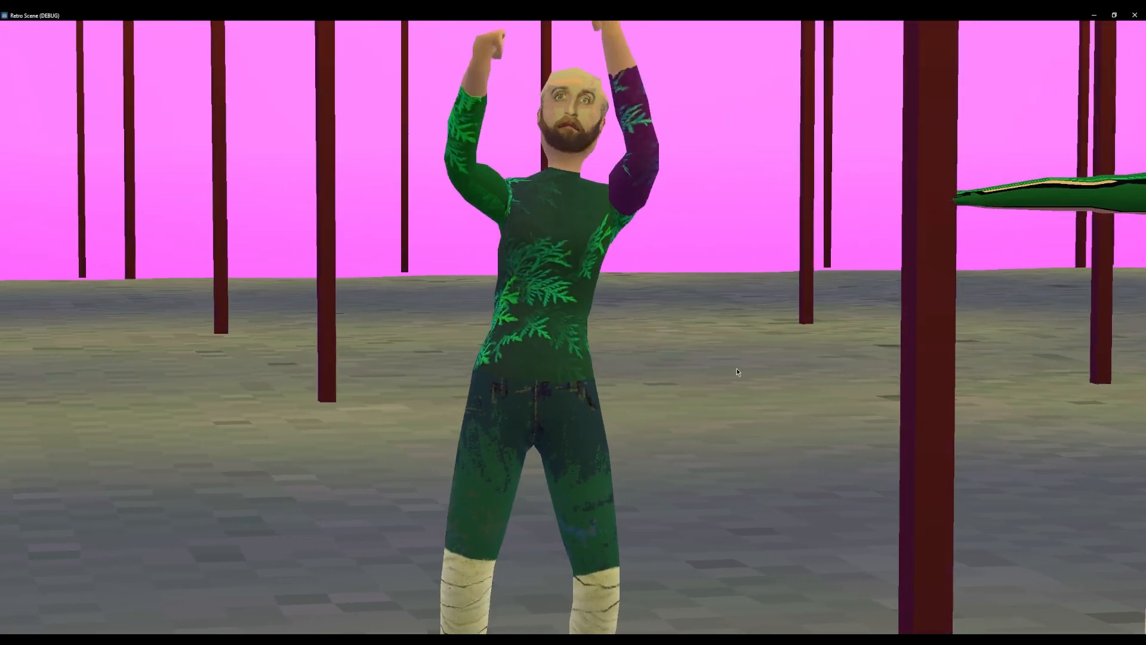
Close the running game and select the ground plane mesh in the main scene
{"action": "left_click", "coordinate": [1136, 15]}
{"action": "scroll", "coordinate": [581, 320], "scroll_direction": "up", "scroll_amount": 7}
{"action": "scroll", "coordinate": [581, 320], "scroll_direction": "up", "scroll_amount": 2}
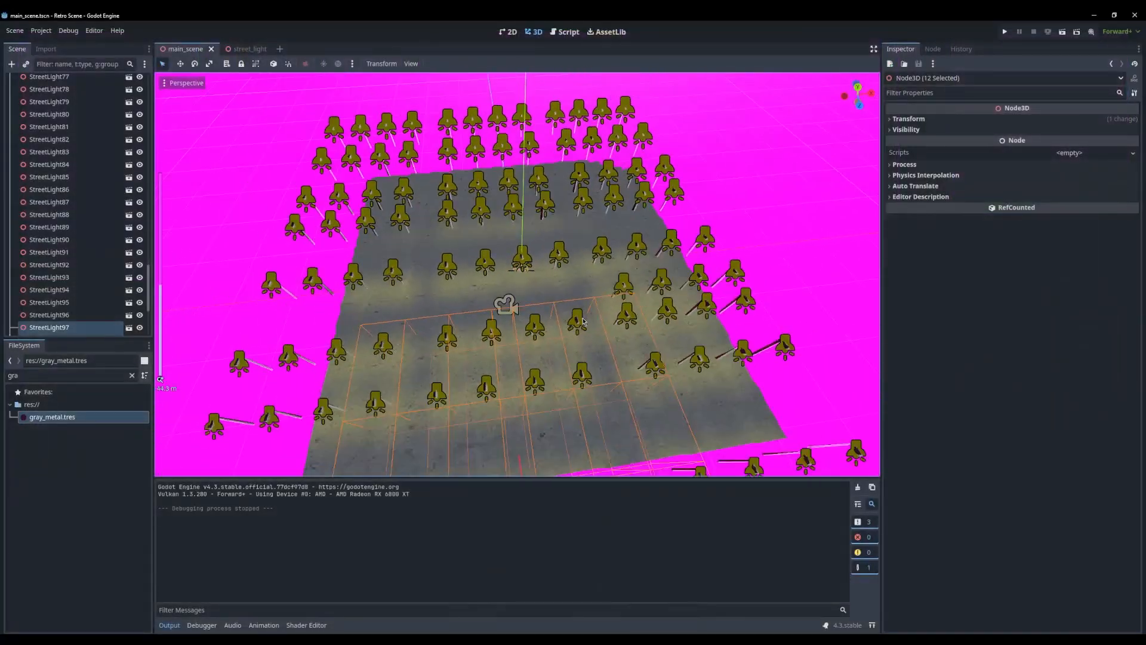
{"action": "scroll", "coordinate": [581, 319], "scroll_direction": "down", "scroll_amount": 6}
{"action": "scroll", "coordinate": [581, 319], "scroll_direction": "up", "scroll_amount": 2}
{"action": "left_click", "coordinate": [410, 249]}
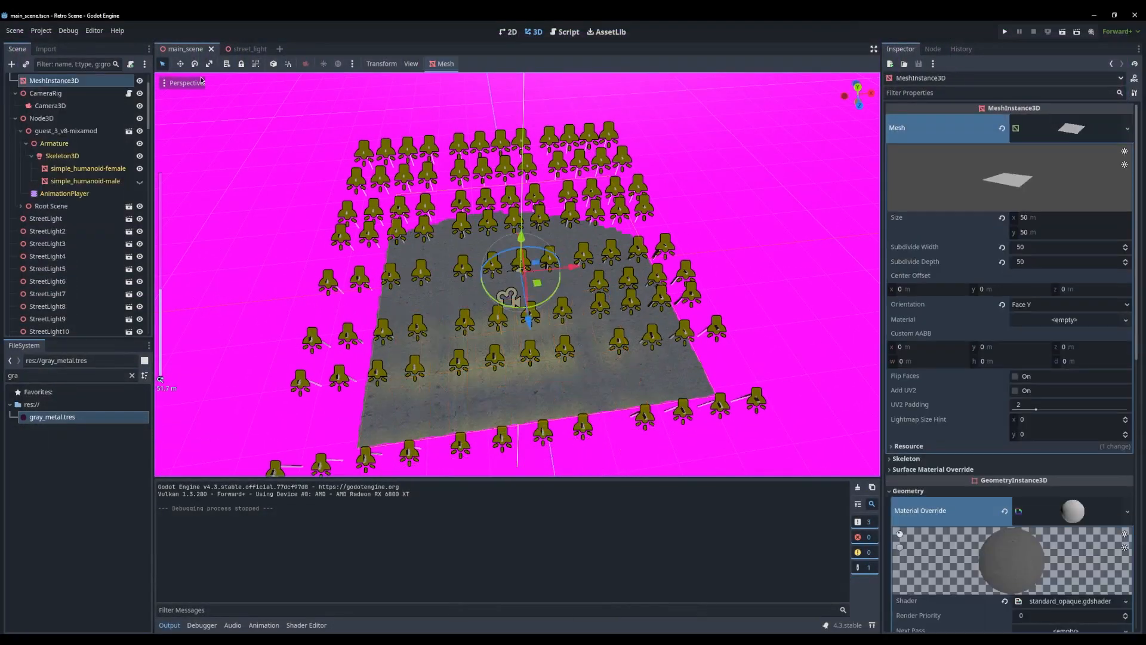
Set the project's global shader parameter cull_distance to 128 and inspect the whole light field around the ground
{"action": "scroll", "coordinate": [1040, 568], "scroll_direction": "down", "scroll_amount": 5}
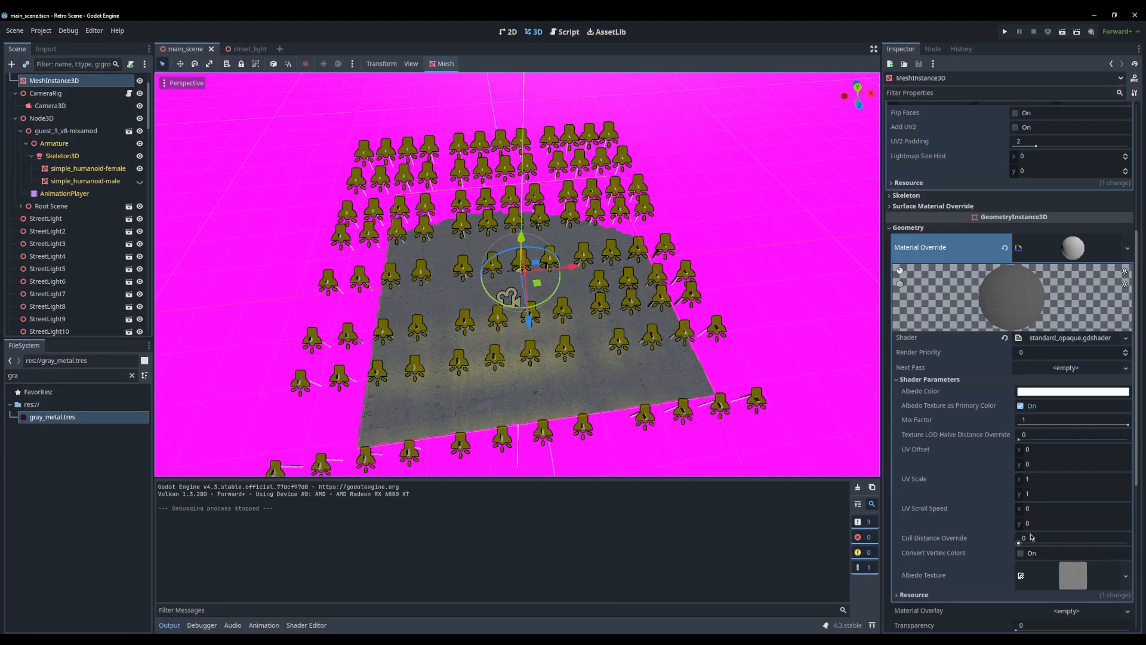
{"action": "left_click_drag", "start_coordinate": [1019, 544], "coordinate": [1025, 546]}
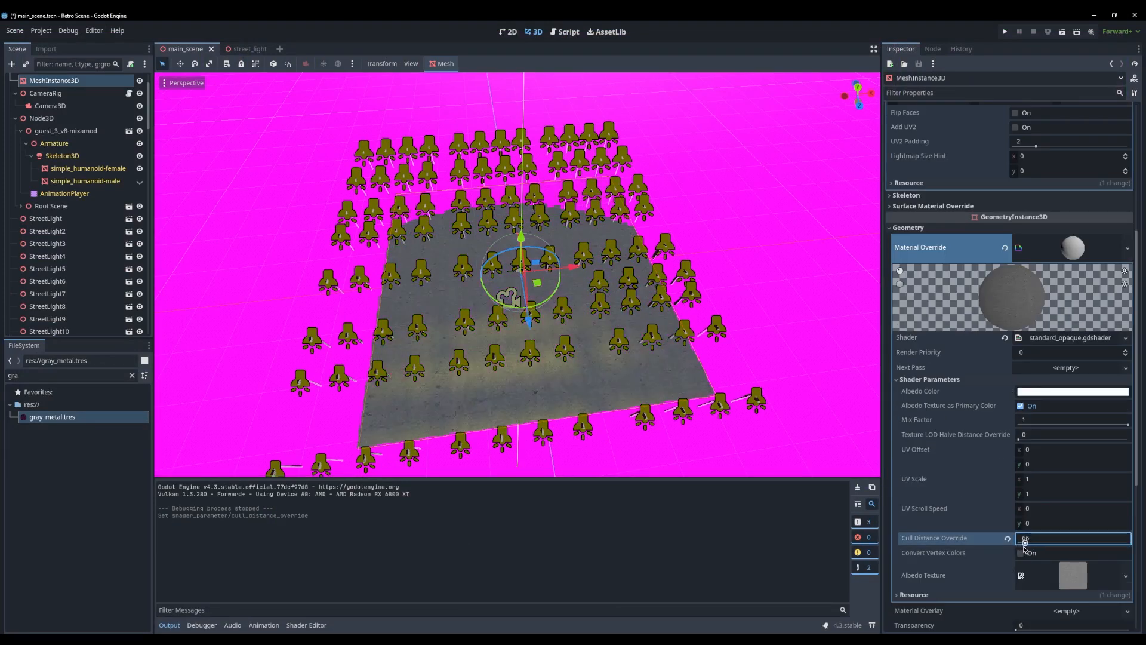
{"action": "left_click", "coordinate": [40, 30]}
{"action": "left_click", "coordinate": [66, 44]}
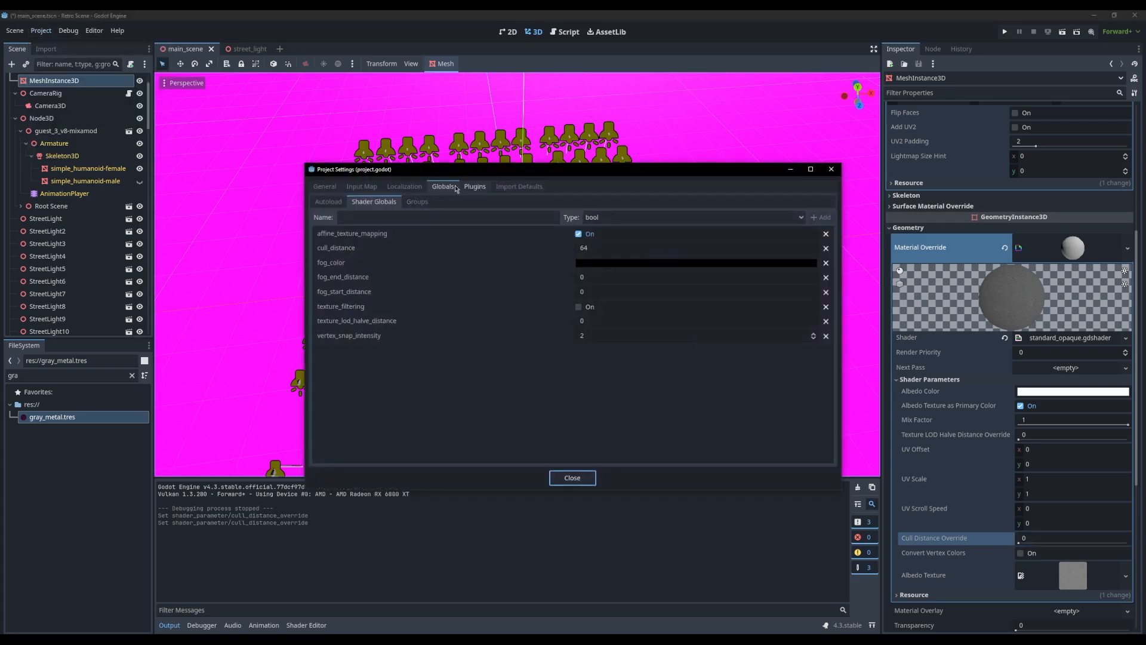
{"action": "left_click", "coordinate": [606, 248]}
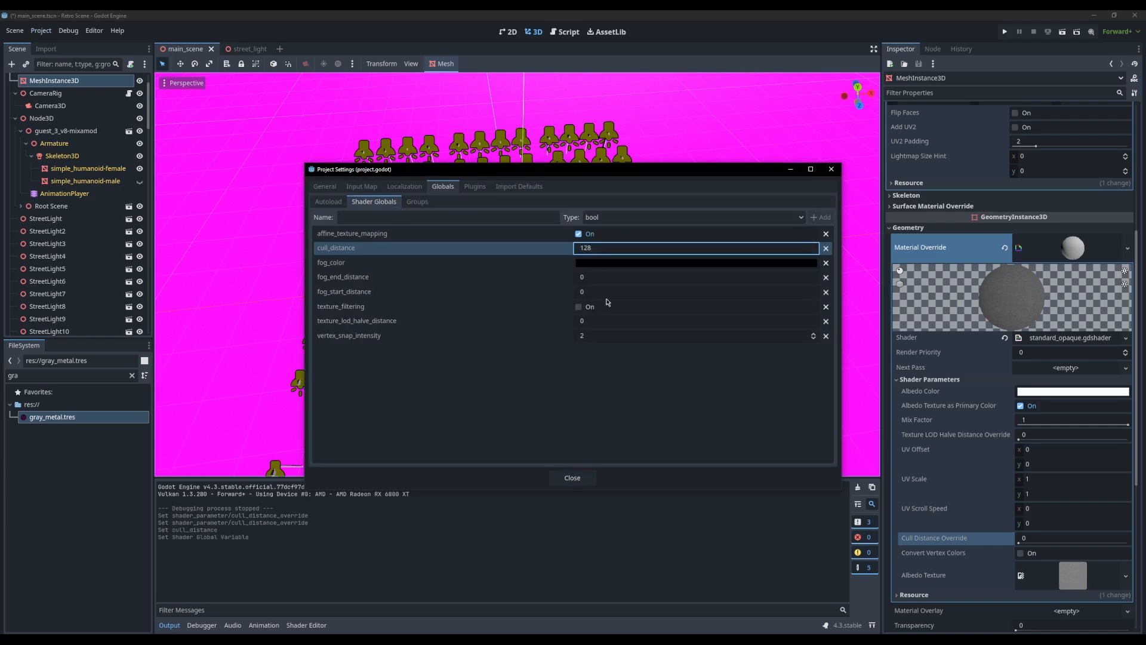
{"action": "left_click", "coordinate": [572, 478]}
{"action": "scroll", "coordinate": [559, 328], "scroll_direction": "down", "scroll_amount": 3}
{"action": "scroll", "coordinate": [560, 335], "scroll_direction": "up", "scroll_amount": 8}
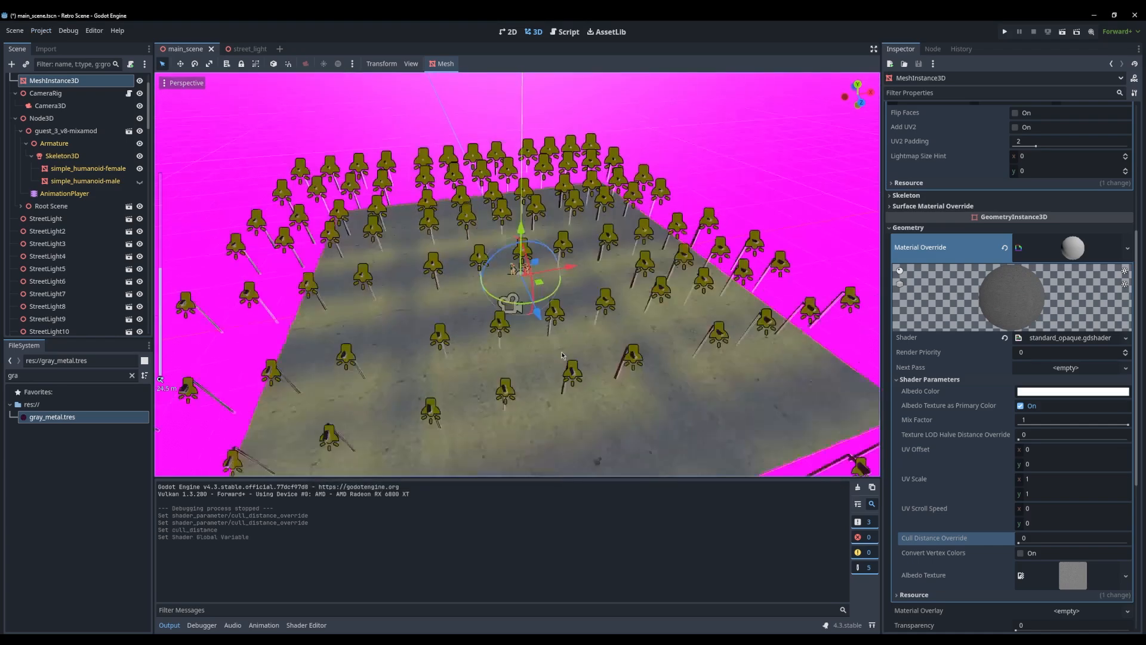
{"action": "scroll", "coordinate": [557, 309], "scroll_direction": "down", "scroll_amount": 10}
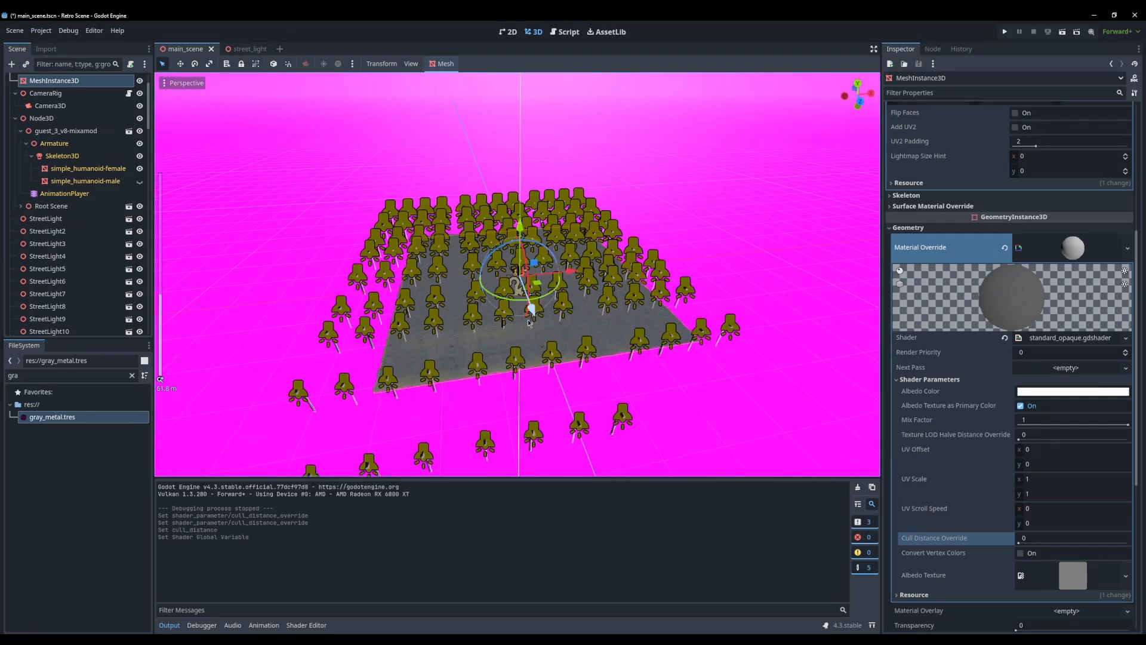
{"action": "scroll", "coordinate": [77, 103], "scroll_direction": "up", "scroll_amount": 2}
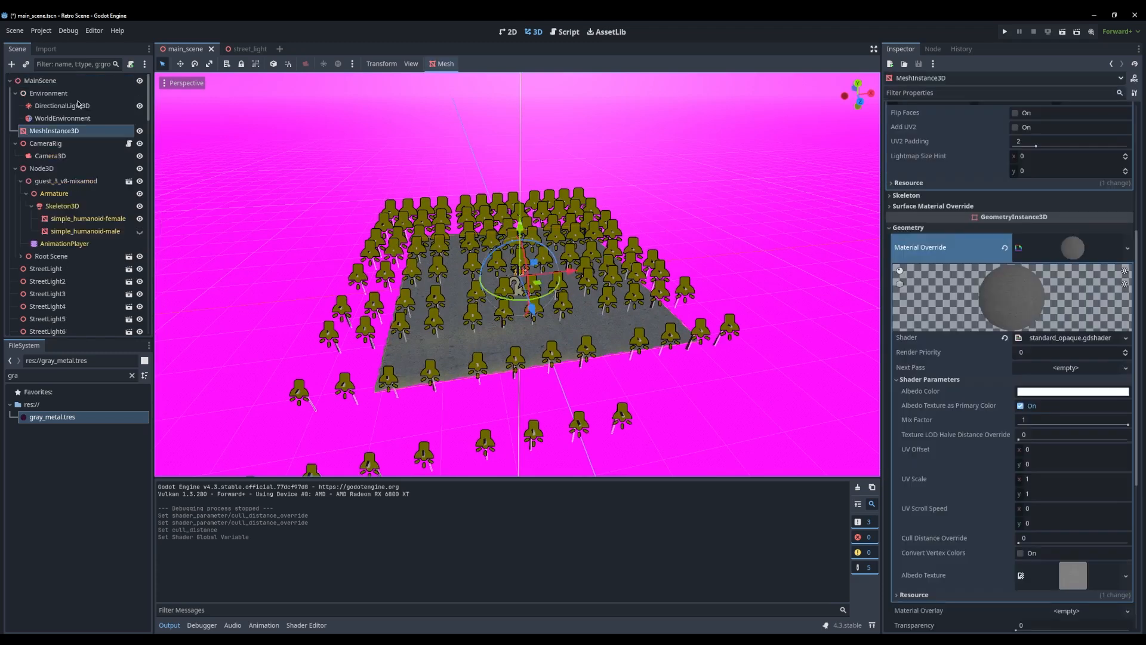
Set the ground plane's size to 200 m by 200 m and its width and depth subdivisions to 100
{"action": "scroll", "coordinate": [1041, 179], "scroll_direction": "up", "scroll_amount": 5}
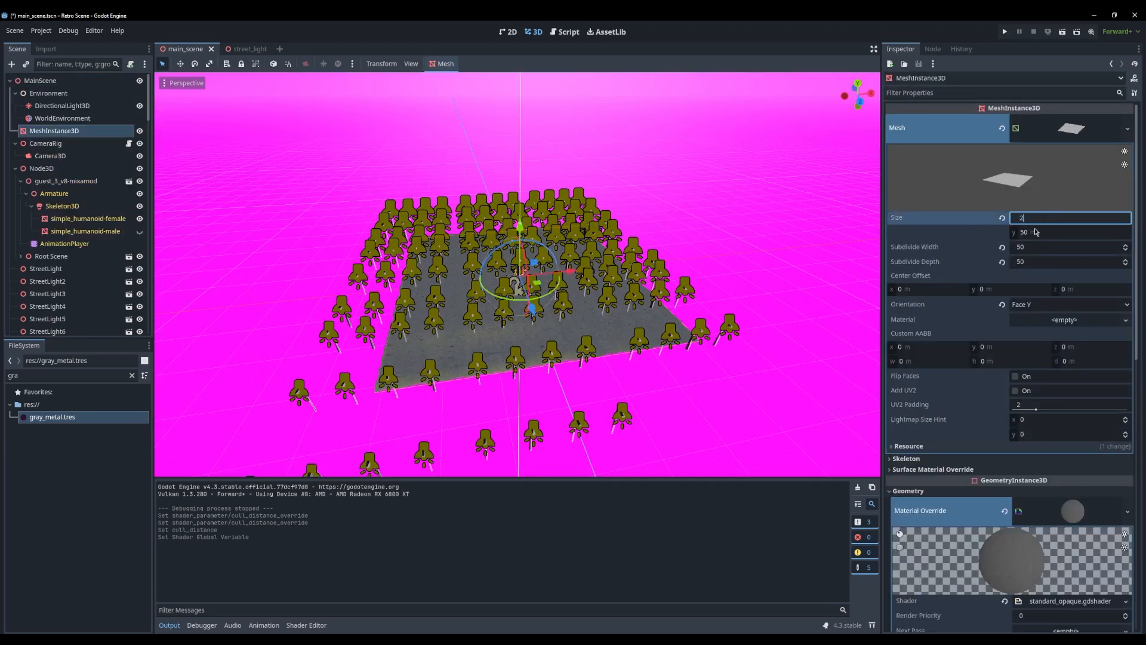
{"action": "type", "text": "00"}
{"action": "left_click", "coordinate": [1036, 232]}
{"action": "type", "text": "200"}
{"action": "key", "text": "Return"}
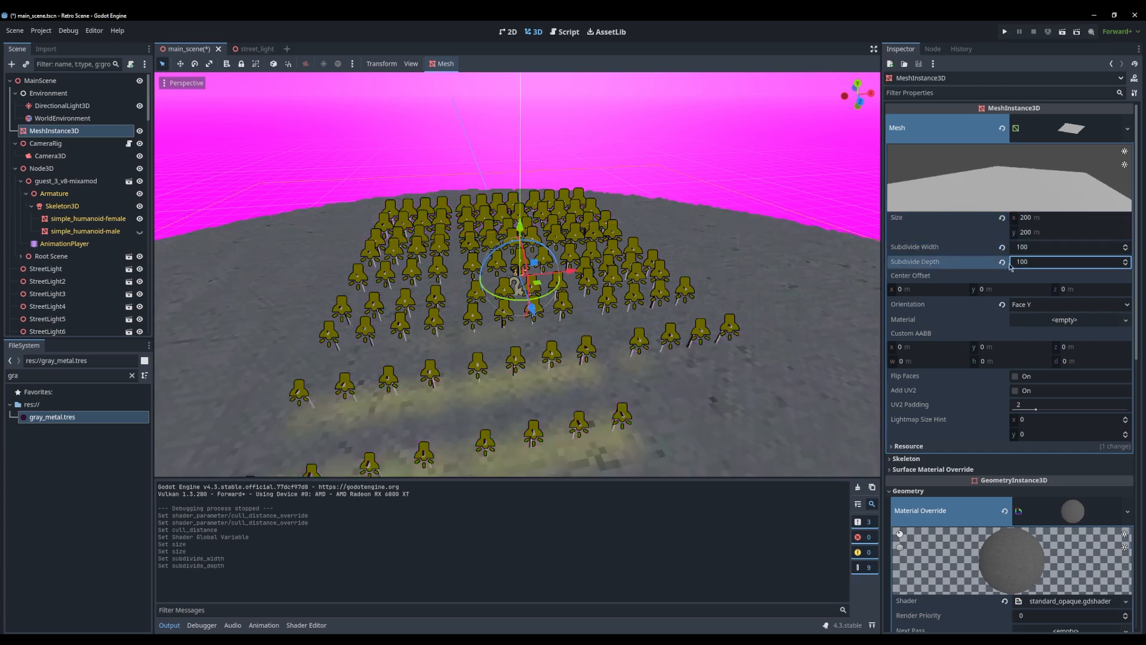
Save the scene, run the project to check the enlarged ground, and close the game window
{"action": "scroll", "coordinate": [637, 306], "scroll_direction": "up", "scroll_amount": 12}
{"action": "middle_click_drag", "start_coordinate": [521, 357], "coordinate": [540, 329]}
{"action": "scroll", "coordinate": [586, 315], "scroll_direction": "up", "scroll_amount": 8}
{"action": "scroll", "coordinate": [613, 313], "scroll_direction": "down", "scroll_amount": 10}
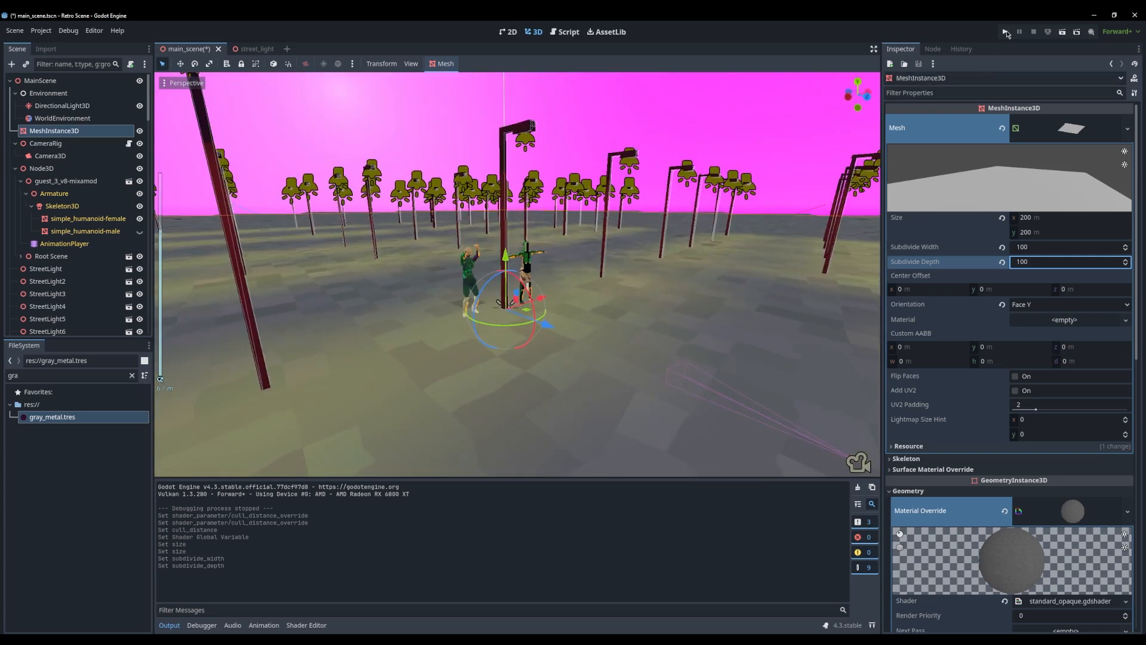
{"action": "key", "text": "ctrl+s"}
{"action": "key", "text": "F5"}
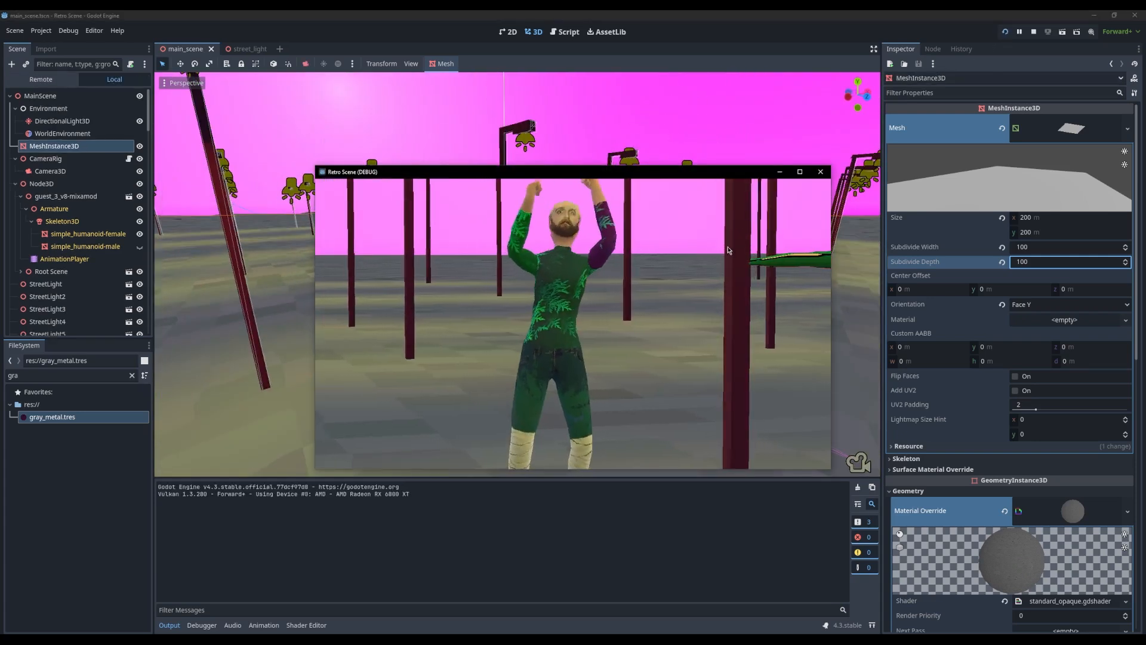
{"action": "left_click", "coordinate": [821, 173]}
Set the DirectionalLight3D's light energy to 0
{"action": "scroll", "coordinate": [526, 281], "scroll_direction": "down", "scroll_amount": 20}
{"action": "scroll", "coordinate": [502, 334], "scroll_direction": "up", "scroll_amount": 15}
{"action": "middle_click_drag", "start_coordinate": [507, 257], "coordinate": [469, 351]}
{"action": "middle_click_drag", "start_coordinate": [364, 194], "coordinate": [314, 185]}
{"action": "left_click", "coordinate": [77, 107]}
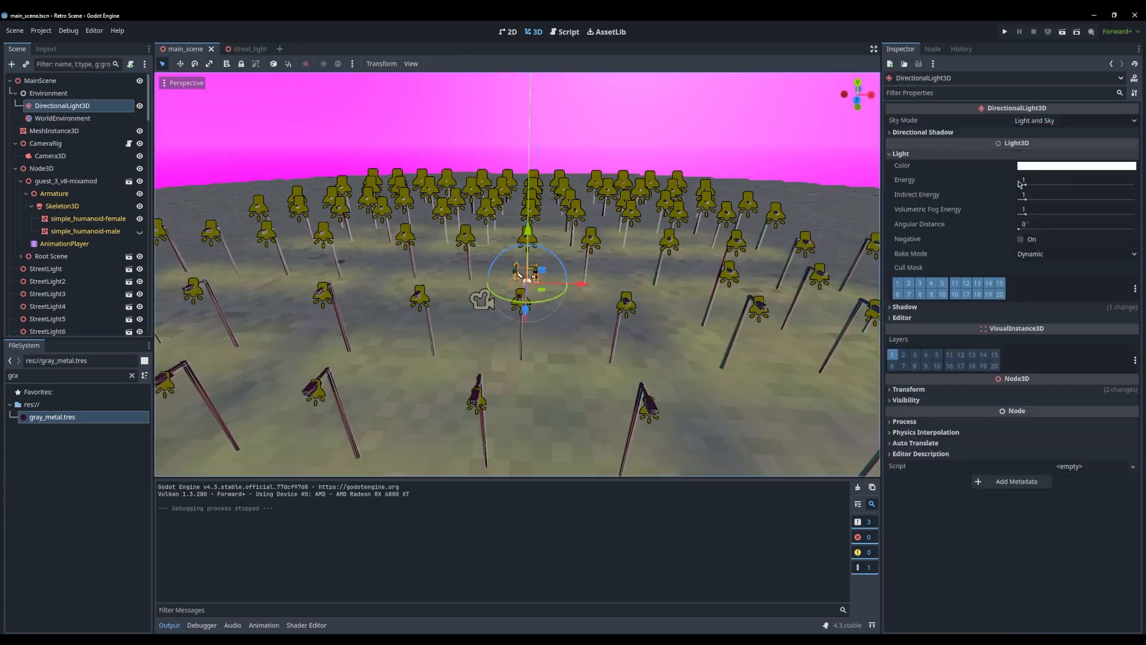
{"action": "left_click", "coordinate": [1020, 182]}
{"action": "type", "text": "0"}
Try disabling the fog in the WorldEnvironment and undo the change
{"action": "left_click", "coordinate": [65, 120]}
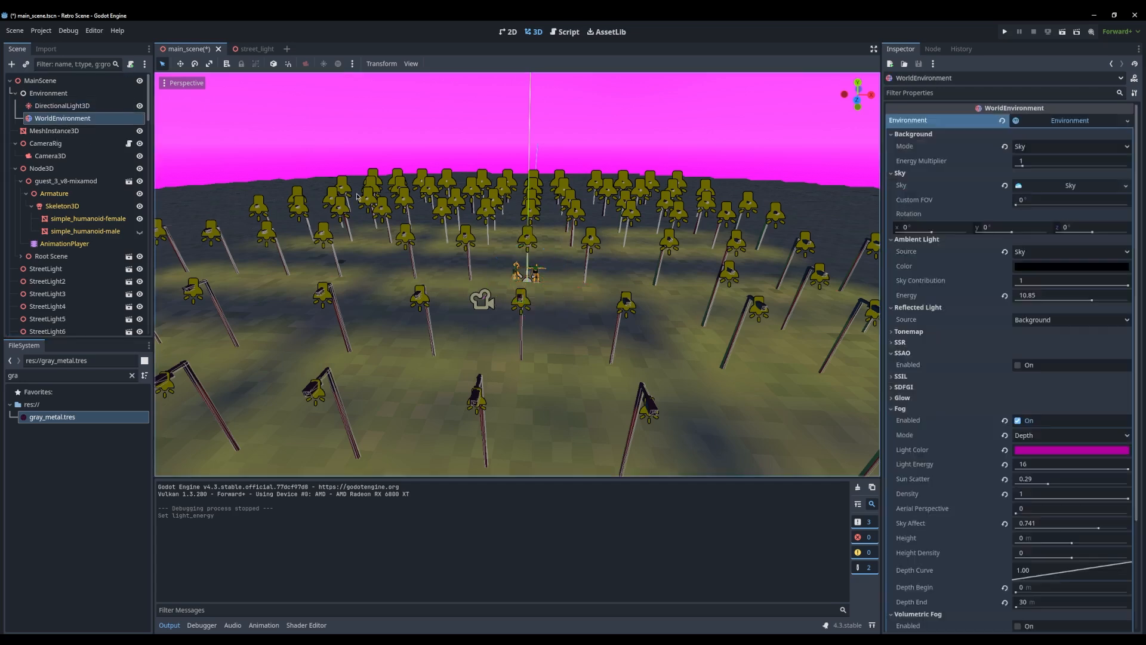
{"action": "left_click", "coordinate": [1018, 422]}
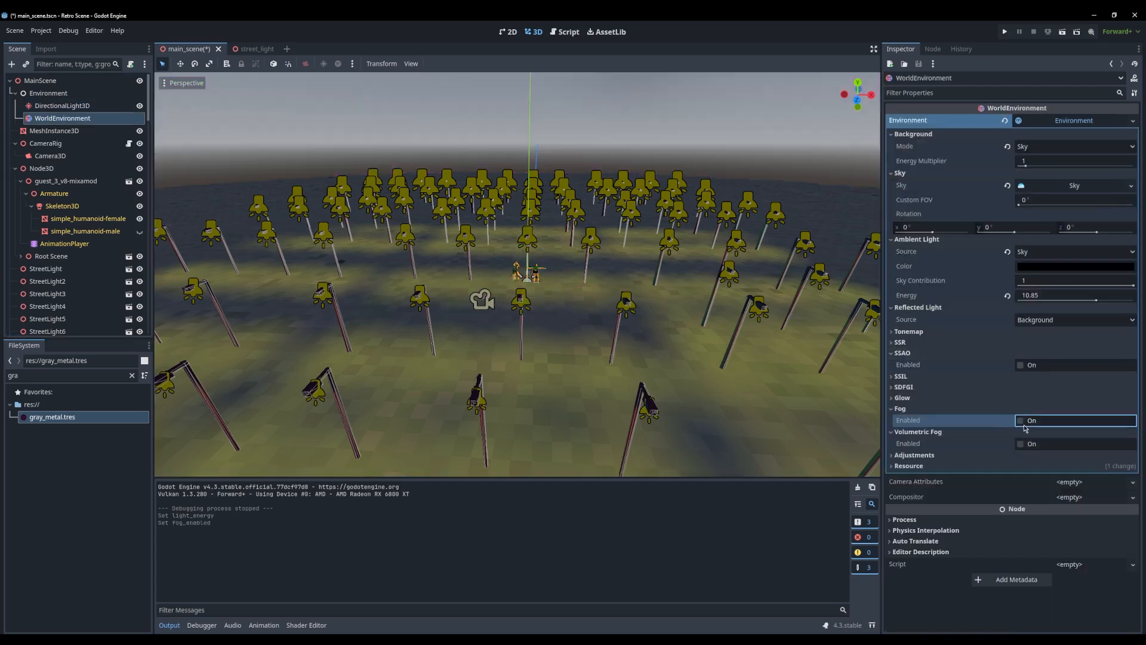
{"action": "key", "text": "ctrl+z"}
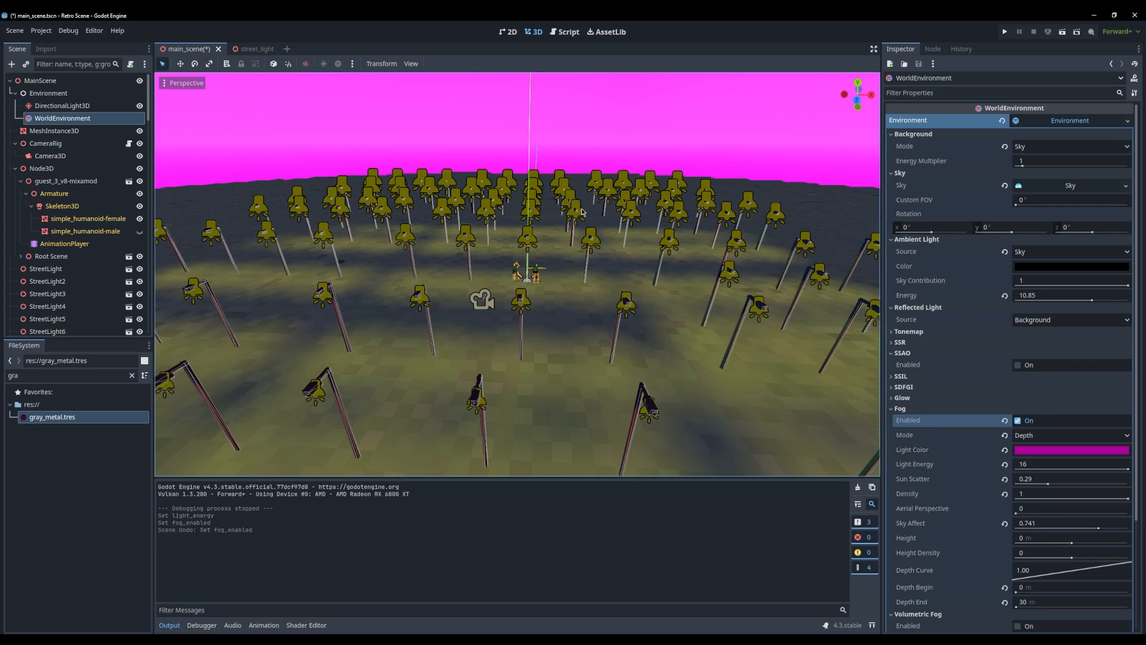
Rotate the directional light freely in the viewport
{"action": "middle_click_drag", "start_coordinate": [583, 212], "coordinate": [157, 160]}
{"action": "middle_click_drag", "start_coordinate": [499, 216], "coordinate": [509, 218]}
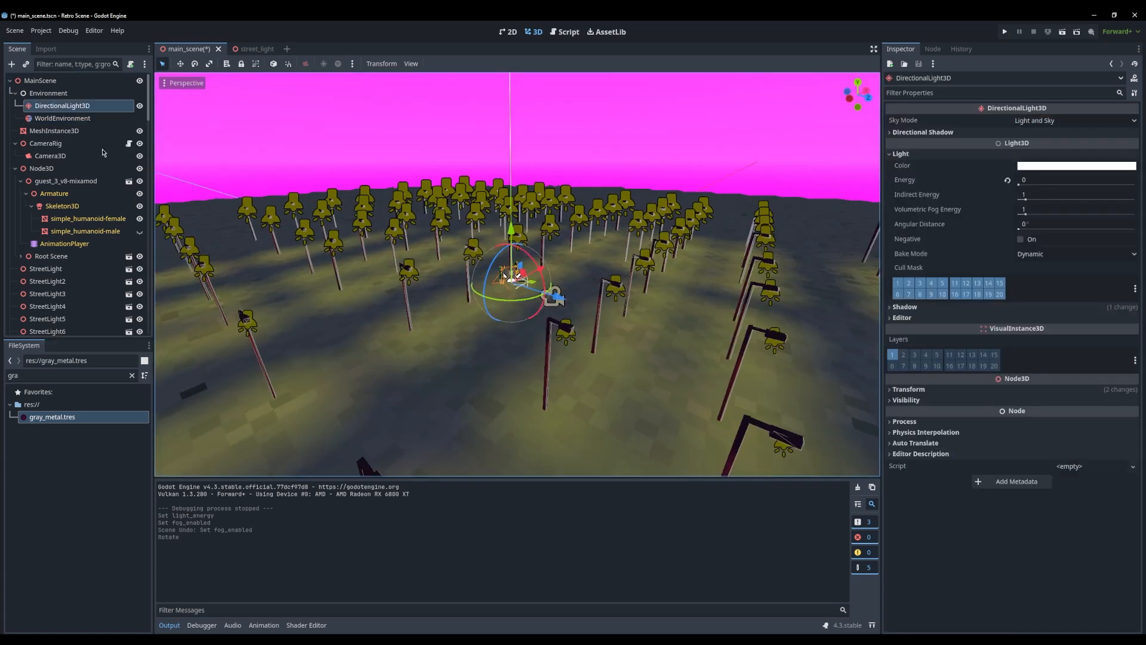
Clear the WorldEnvironment's sky resource and set its background mode to Custom Color
{"action": "left_click", "coordinate": [62, 118]}
{"action": "left_click", "coordinate": [1006, 147]}
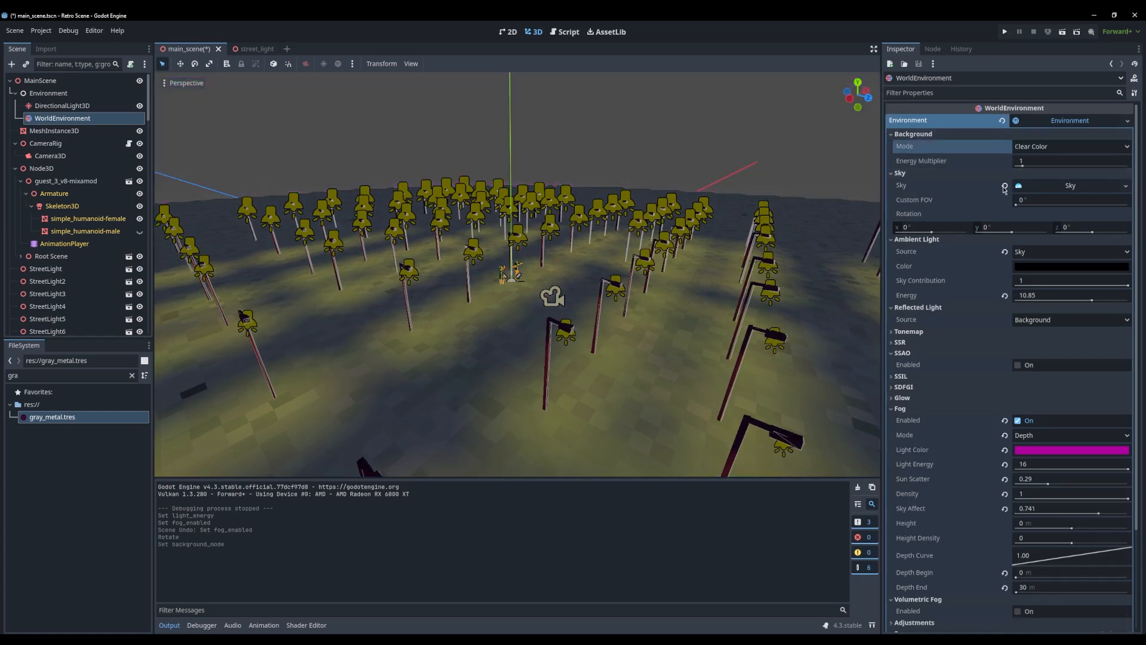
{"action": "left_click", "coordinate": [1005, 186]}
{"action": "left_click", "coordinate": [1064, 151]}
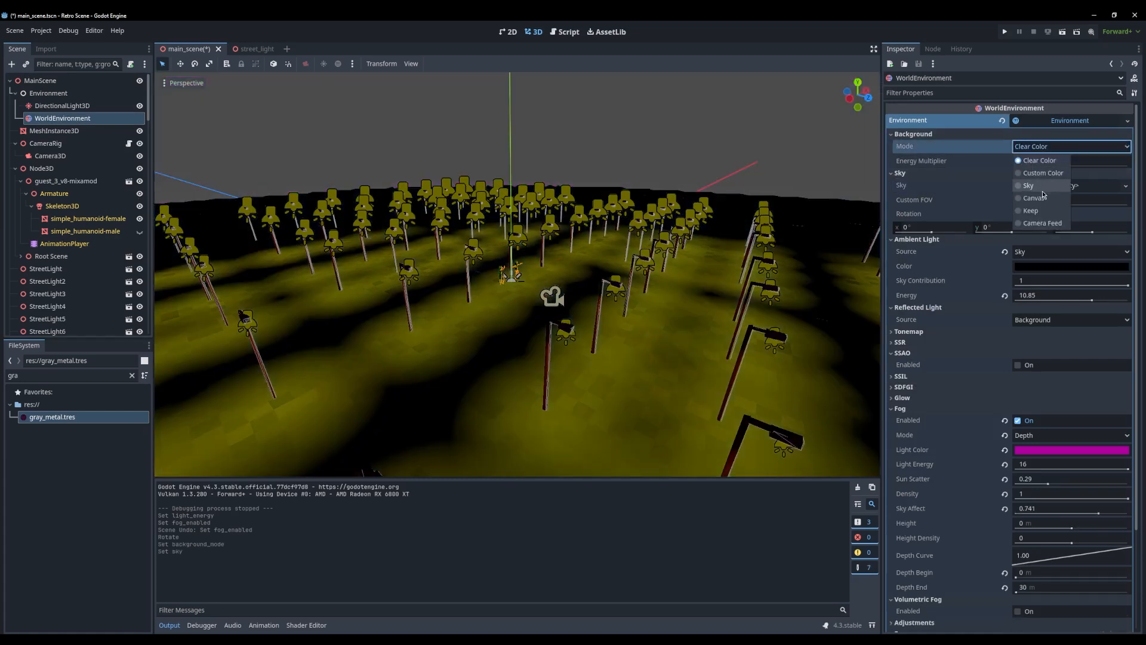
{"action": "left_click", "coordinate": [1051, 173]}
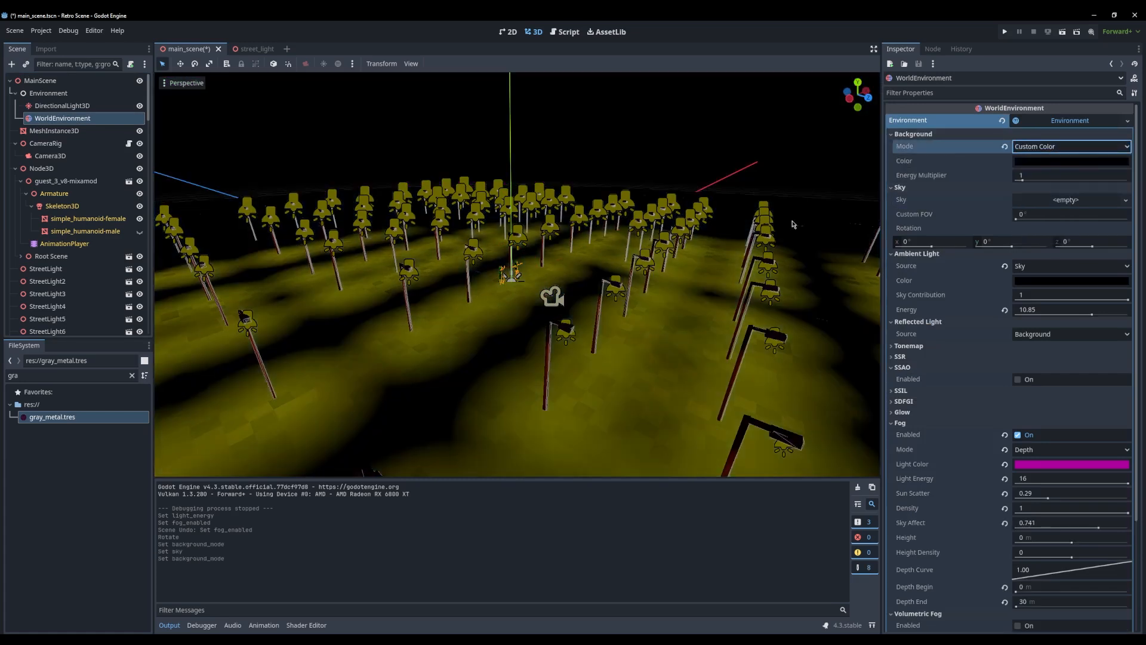
Run the project and maximize the game window to check the scene without sky, and close the game
{"action": "scroll", "coordinate": [793, 224], "scroll_direction": "up", "scroll_amount": 10}
{"action": "middle_click_drag", "start_coordinate": [717, 268], "coordinate": [659, 275]}
{"action": "left_click", "coordinate": [1005, 33]}
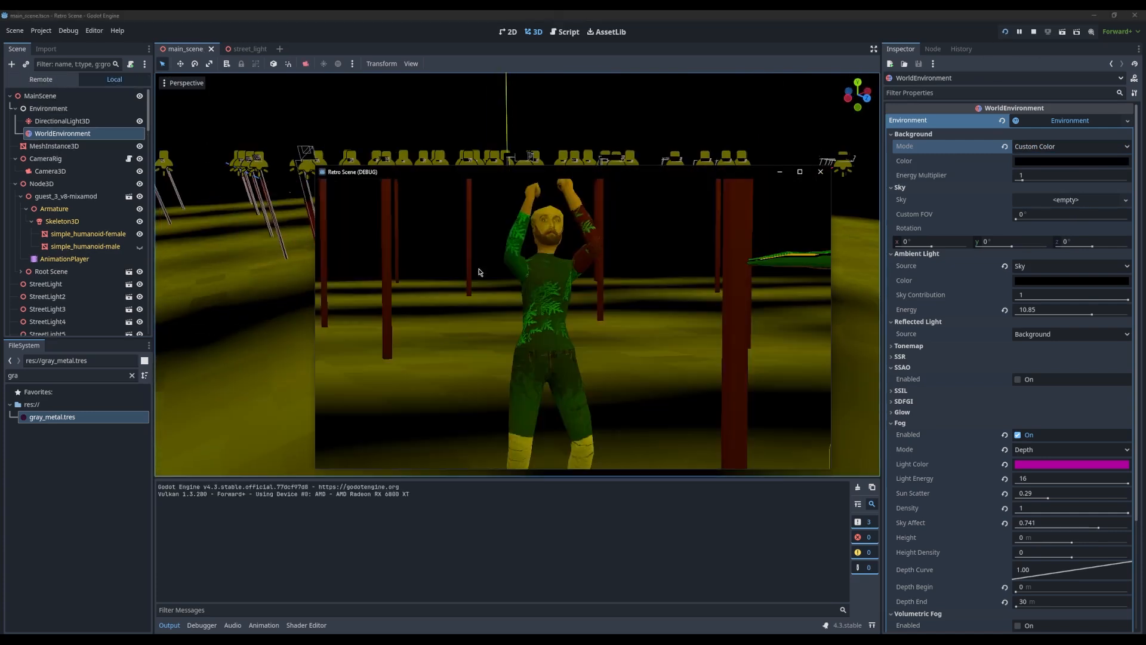
{"action": "double_click", "coordinate": [535, 173]}
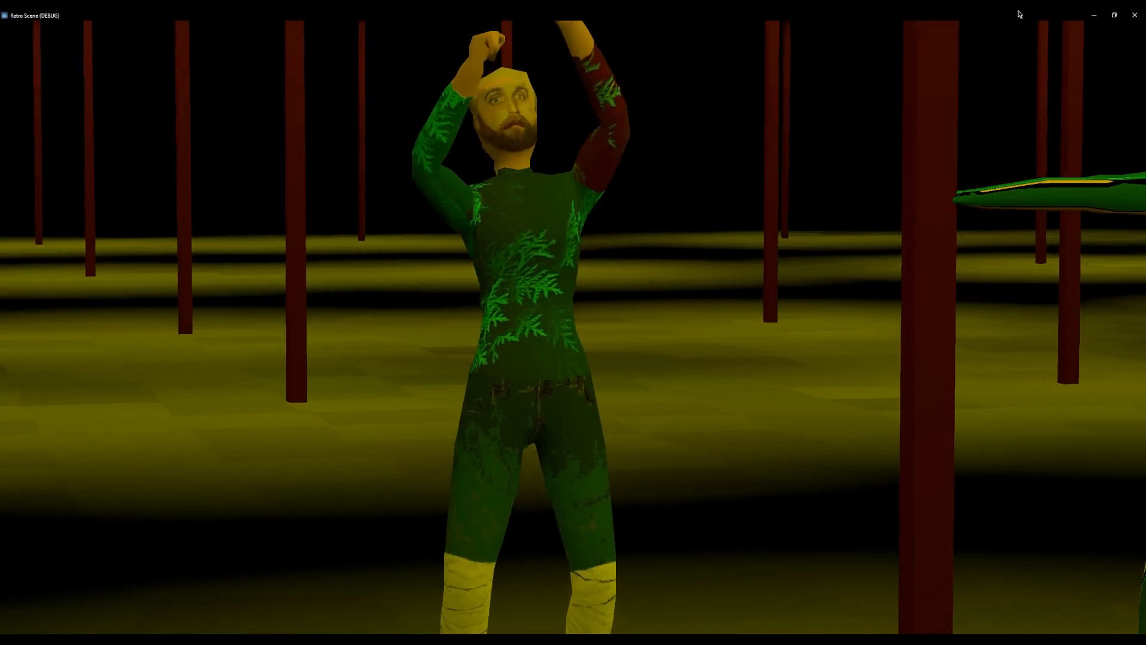
{"action": "left_click_drag", "start_coordinate": [705, 14], "coordinate": [502, 130]}
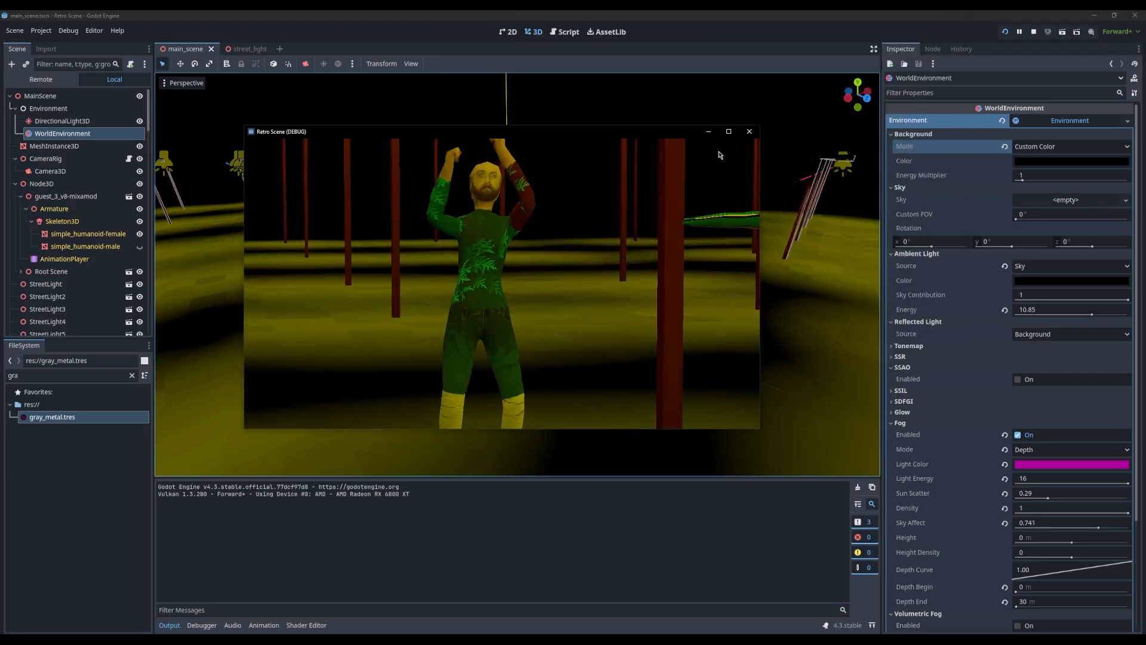
{"action": "left_click", "coordinate": [750, 131]}
Turn the WorldEnvironment's fog off and on again to compare its effect on the scene
{"action": "left_click", "coordinate": [62, 106]}
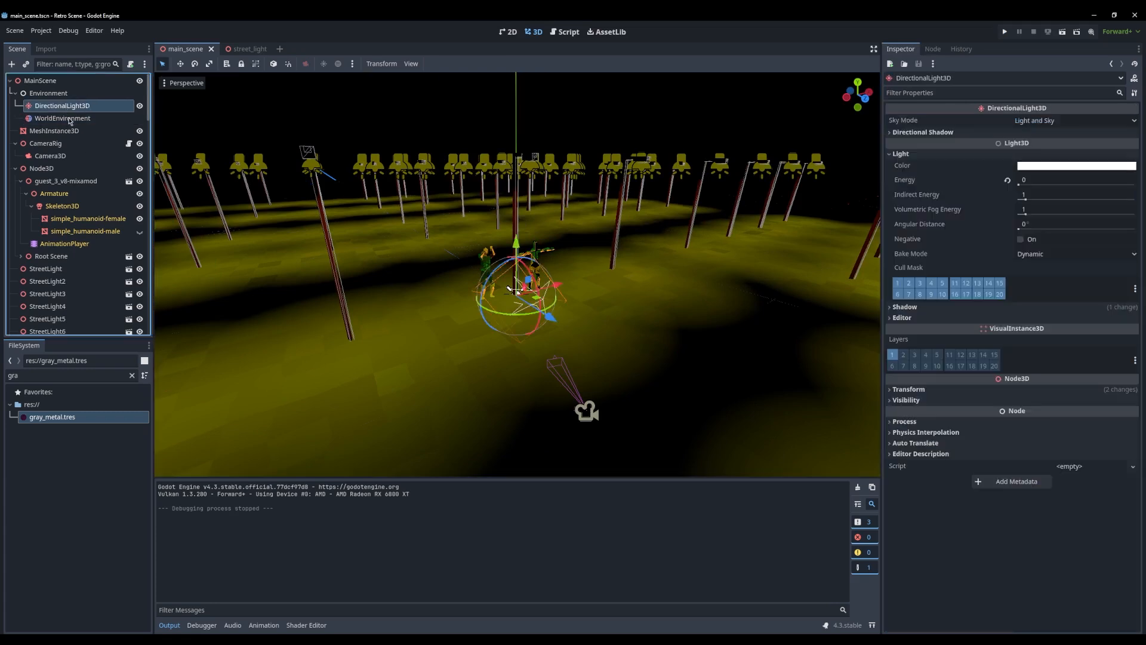
{"action": "left_click", "coordinate": [63, 118]}
{"action": "scroll", "coordinate": [1015, 376], "scroll_direction": "down", "scroll_amount": 2}
{"action": "left_click", "coordinate": [1020, 370]}
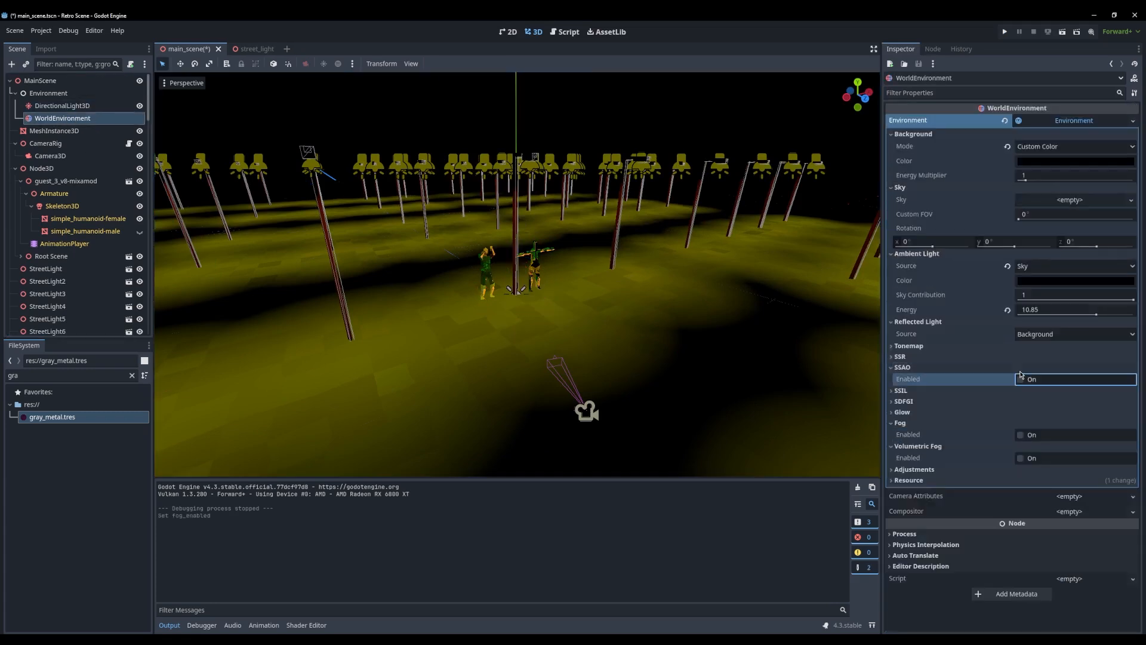
{"action": "left_click", "coordinate": [1038, 436]}
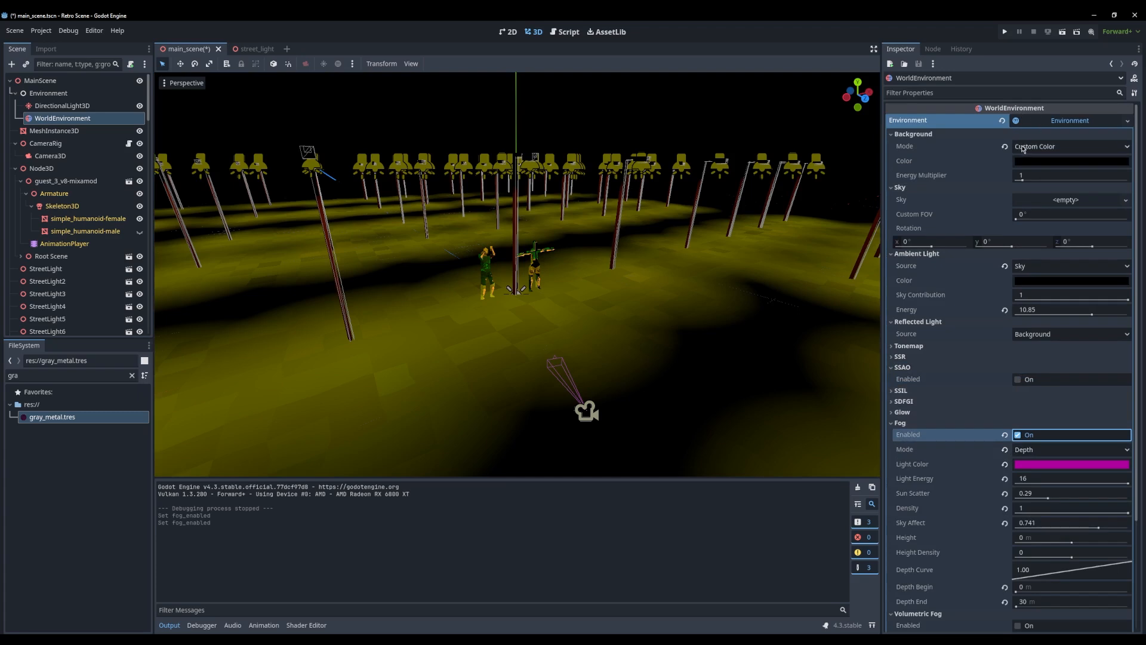
Try the Clear Color and Sky background modes with no sky resource and toggle the fog to compare
{"action": "left_click", "coordinate": [1039, 147]}
{"action": "left_click", "coordinate": [1041, 156]}
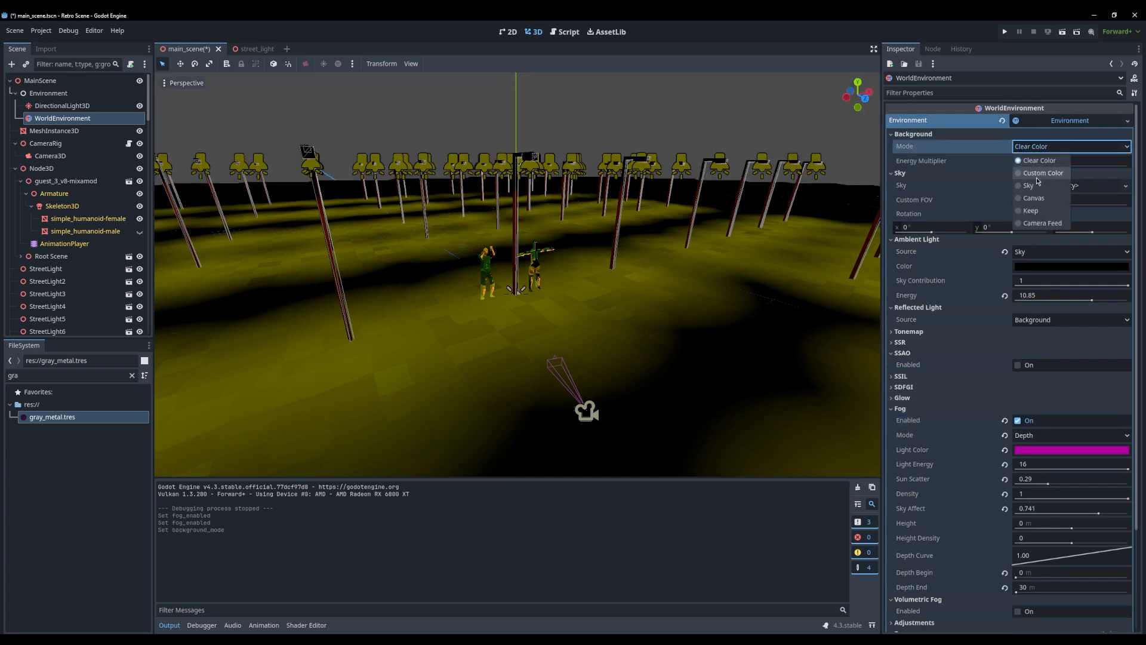
{"action": "left_click", "coordinate": [1038, 184]}
{"action": "left_click", "coordinate": [1035, 143]}
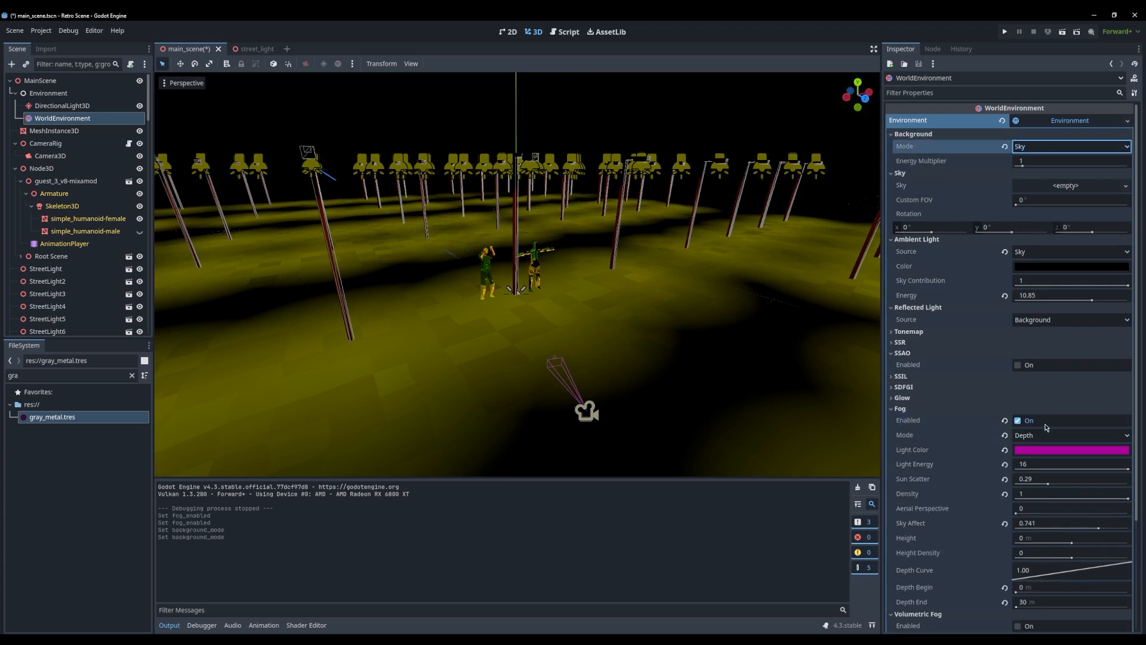
{"action": "left_click", "coordinate": [1018, 421]}
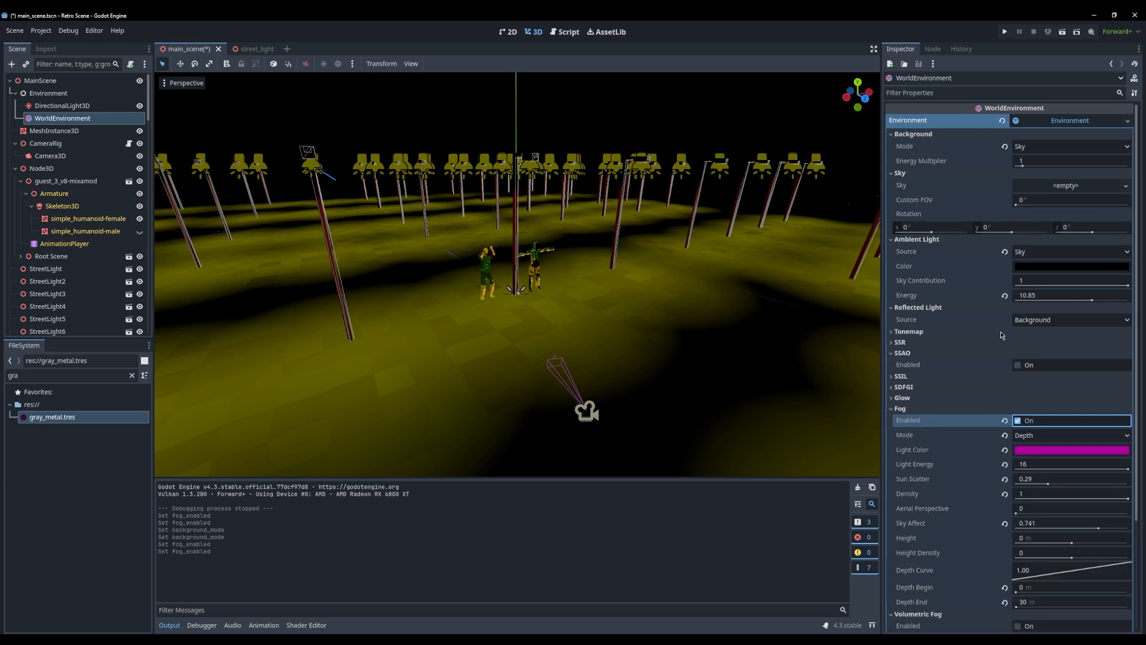
Step back and forth through the recent environment changes, restoring the sky resource with the background mode at Clear Color
{"action": "key", "text": "ctrl+z"}
{"action": "key", "text": "ctrl+z"}
{"action": "key", "text": "ctrl+z"}
{"action": "key", "text": "ctrl+z"}
{"action": "key", "text": "ctrl+z"}
{"action": "key", "text": "ctrl+z"}
{"action": "key", "text": "ctrl+z"}
{"action": "key", "text": "ctrl+z"}
{"action": "key", "text": "ctrl+z"}
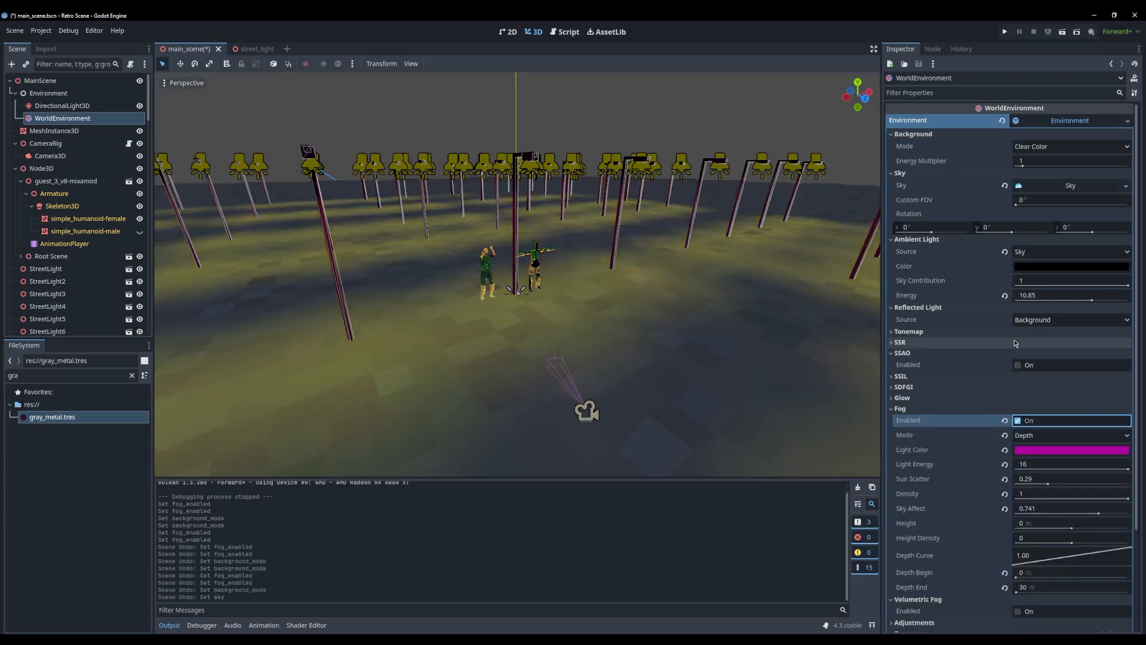
{"action": "key", "text": "ctrl+shift+z"}
{"action": "key", "text": "ctrl+shift+z"}
{"action": "key", "text": "ctrl+z"}
{"action": "key", "text": "ctrl+z"}
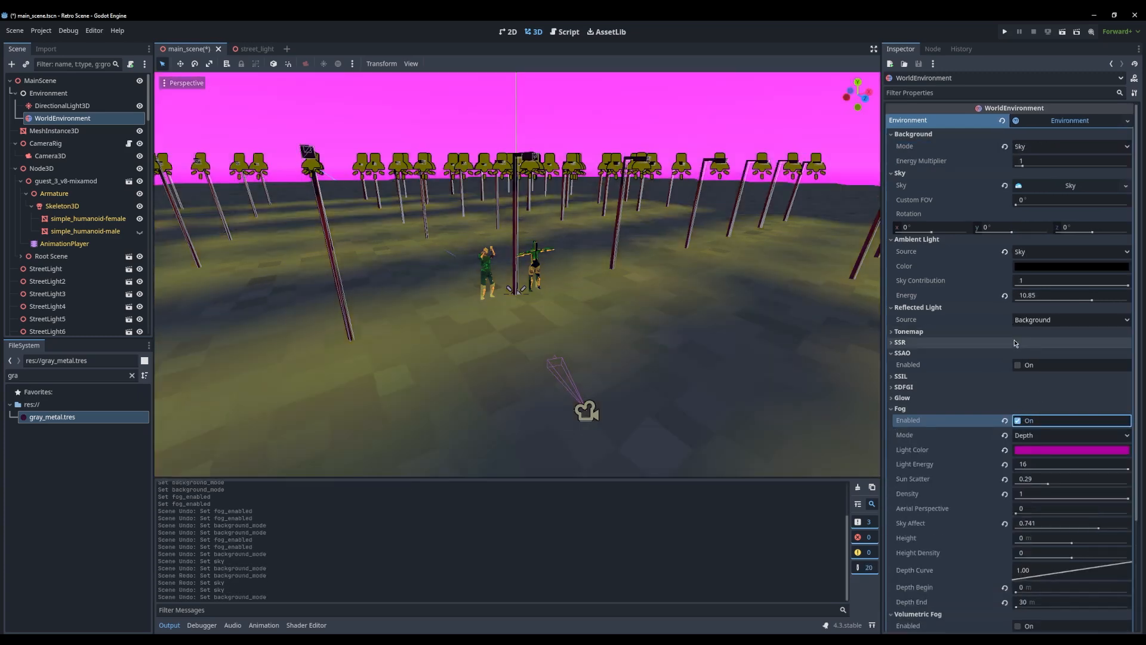
{"action": "key", "text": "ctrl+shift+z"}
{"action": "key", "text": "ctrl+z"}
{"action": "key", "text": "ctrl+shift+z"}
{"action": "key", "text": "ctrl+shift+z"}
{"action": "key", "text": "ctrl+shift+z"}
{"action": "key", "text": "ctrl+z"}
{"action": "key", "text": "ctrl+z"}
{"action": "key", "text": "ctrl+z"}
{"action": "key", "text": "ctrl+z"}
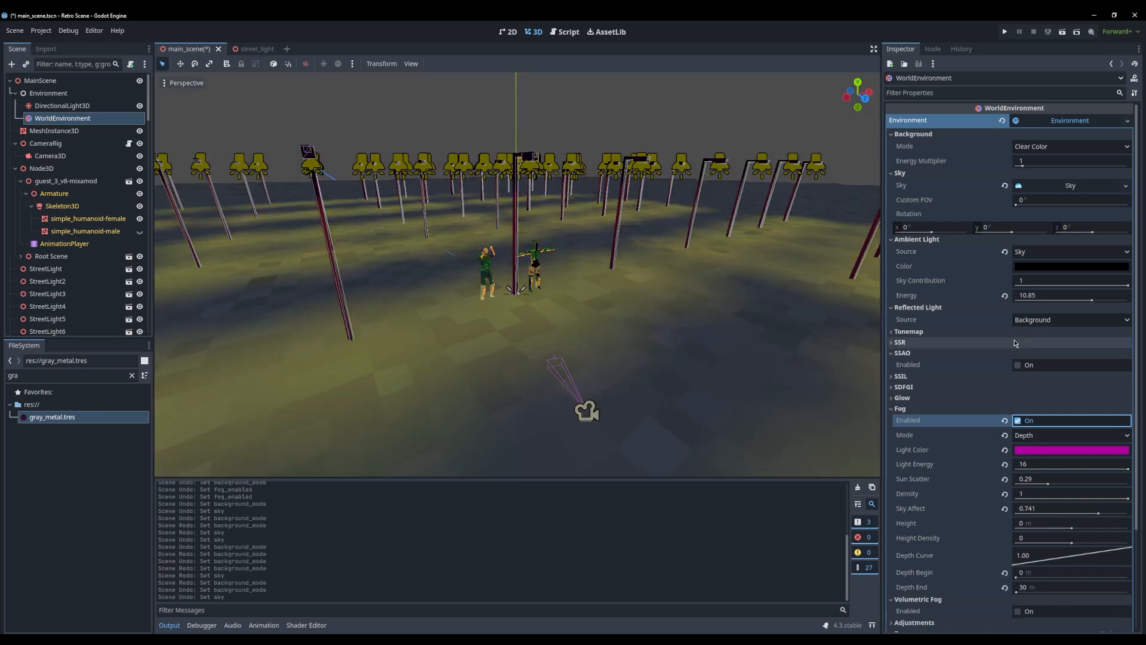
{"action": "key", "text": "ctrl+z"}
{"action": "key", "text": "ctrl+shift+z"}
{"action": "key", "text": "ctrl+shift+z"}
{"action": "key", "text": "ctrl+shift+z"}
{"action": "key", "text": "ctrl+shift+z"}
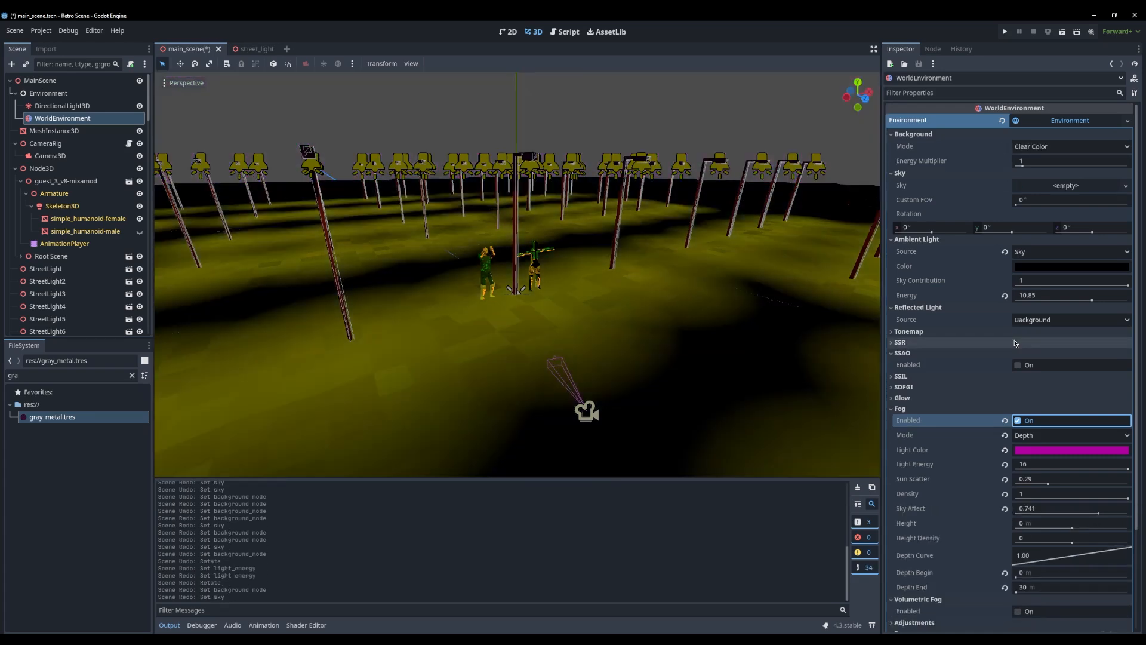
{"action": "key", "text": "ctrl+z"}
{"action": "key", "text": "ctrl+shift+z"}
{"action": "key", "text": "ctrl+z"}
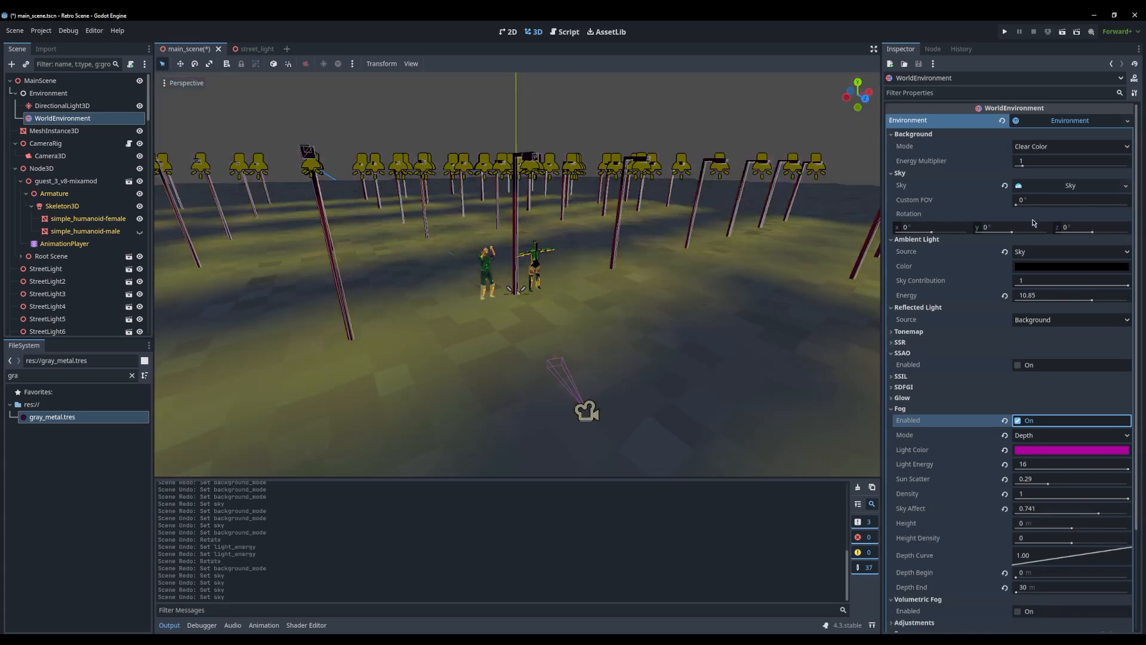
Undo the recent environment changes until the WorldEnvironment's background mode is back to Sky with fog enabled
{"action": "left_click", "coordinate": [1024, 421]}
{"action": "key", "text": "ctrl+z"}
{"action": "key", "text": "ctrl+z"}
{"action": "key", "text": "ctrl+z"}
{"action": "key", "text": "ctrl+z"}
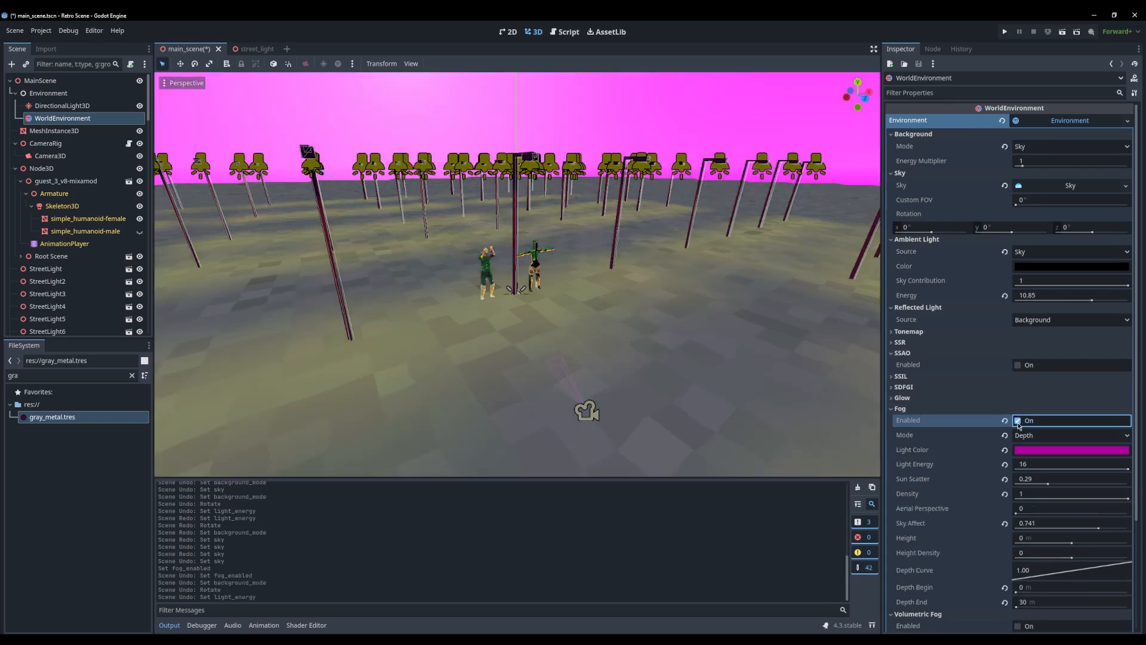
Toggle the fog and step back and forth through the ground mesh's size and subdivision changes, ending with them restored
{"action": "left_click", "coordinate": [1019, 421]}
{"action": "left_click", "coordinate": [1019, 421]}
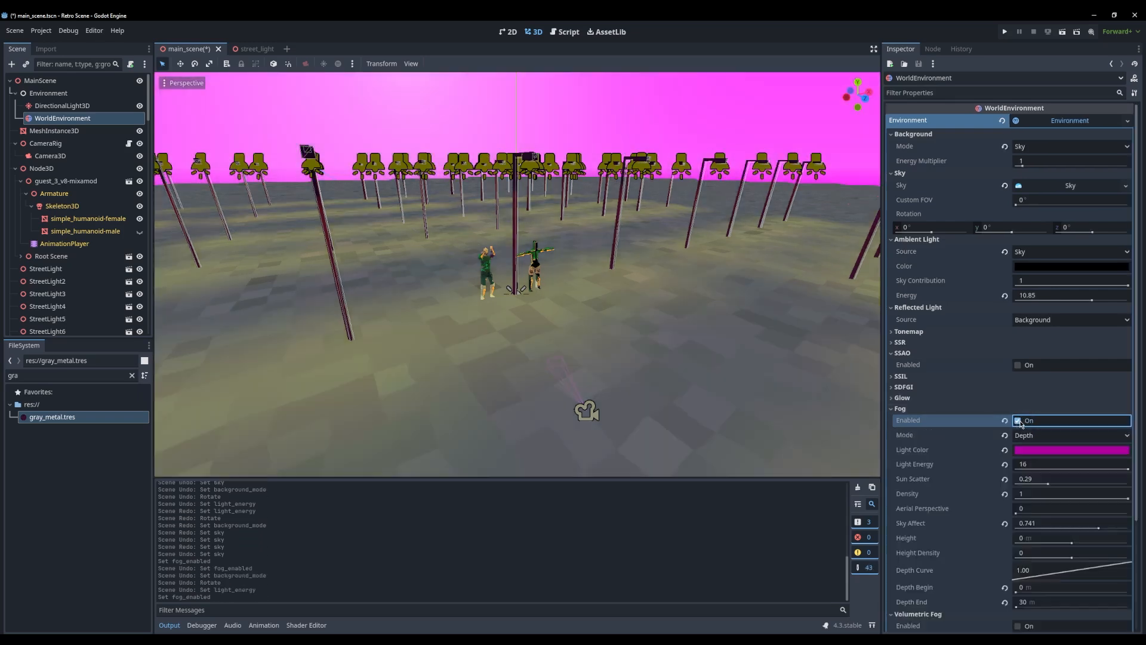
{"action": "left_click", "coordinate": [1019, 421]}
{"action": "key", "text": "ctrl+z"}
{"action": "key", "text": "ctrl+z"}
{"action": "key", "text": "ctrl+z"}
{"action": "key", "text": "ctrl+z"}
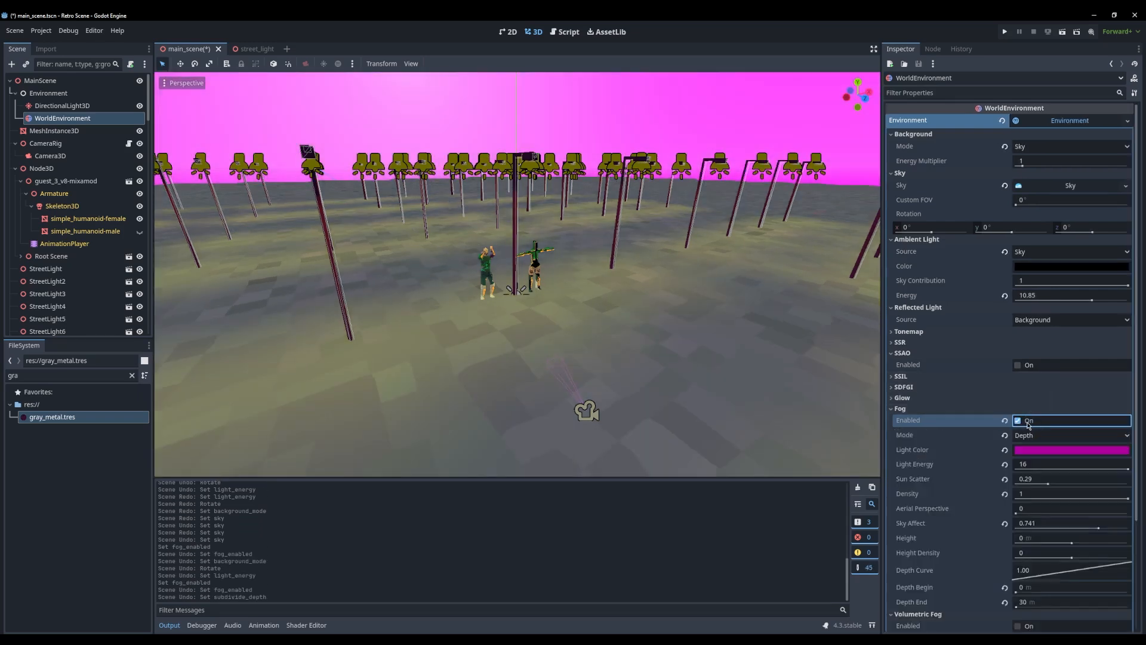
{"action": "key", "text": "ctrl+shift+z"}
{"action": "key", "text": "ctrl+shift+z"}
{"action": "key", "text": "ctrl+shift+z"}
Switch the WorldEnvironment's fog off and on again to compare the Sky background with and without it
{"action": "key", "text": "ctrl+shift+z"}
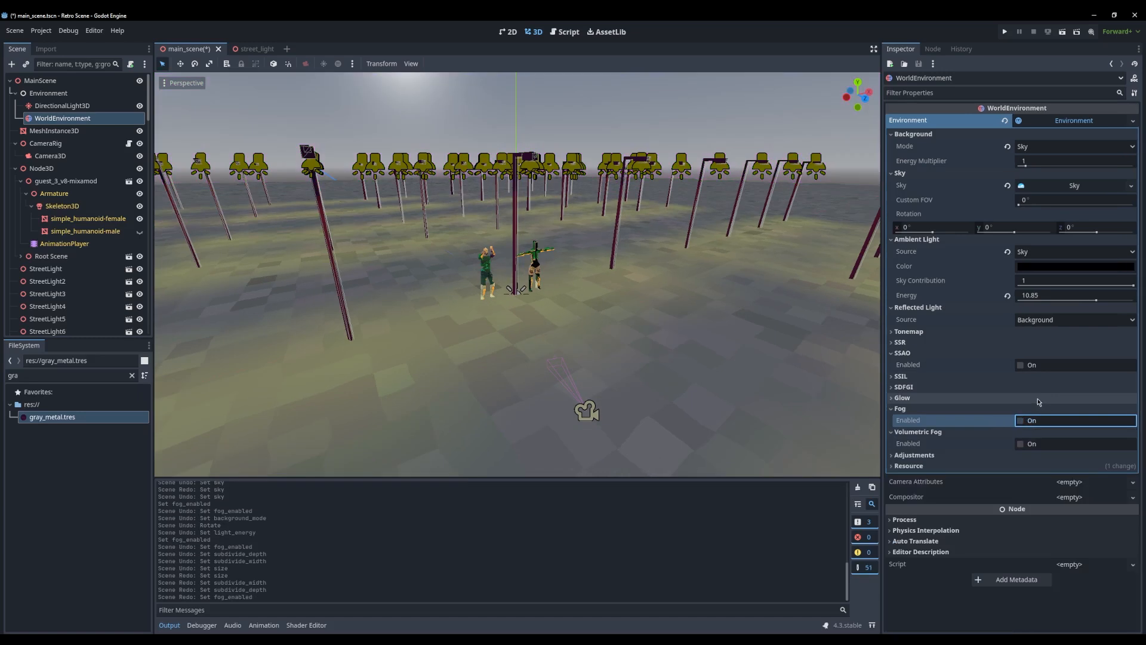
{"action": "key", "text": "ctrl+z"}
{"action": "key", "text": "ctrl+shift+z"}
{"action": "key", "text": "ctrl+z"}
{"action": "left_click", "coordinate": [1019, 422]}
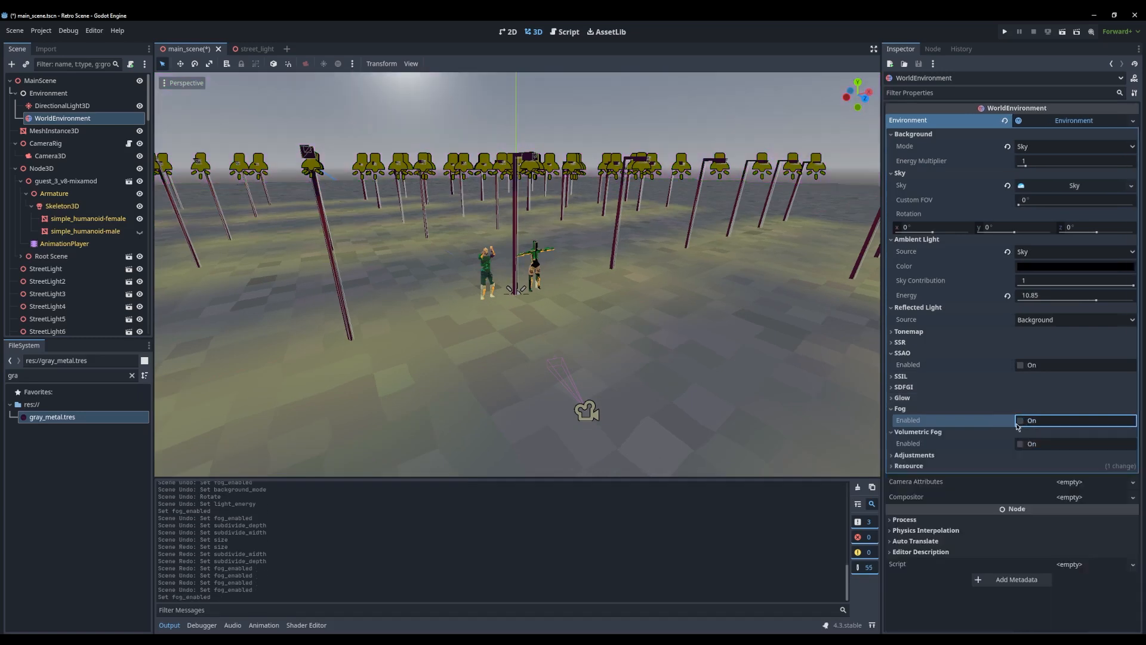
{"action": "left_click", "coordinate": [1020, 421]}
Set the fog's light color to black
{"action": "scroll", "coordinate": [600, 285], "scroll_direction": "up", "scroll_amount": 5}
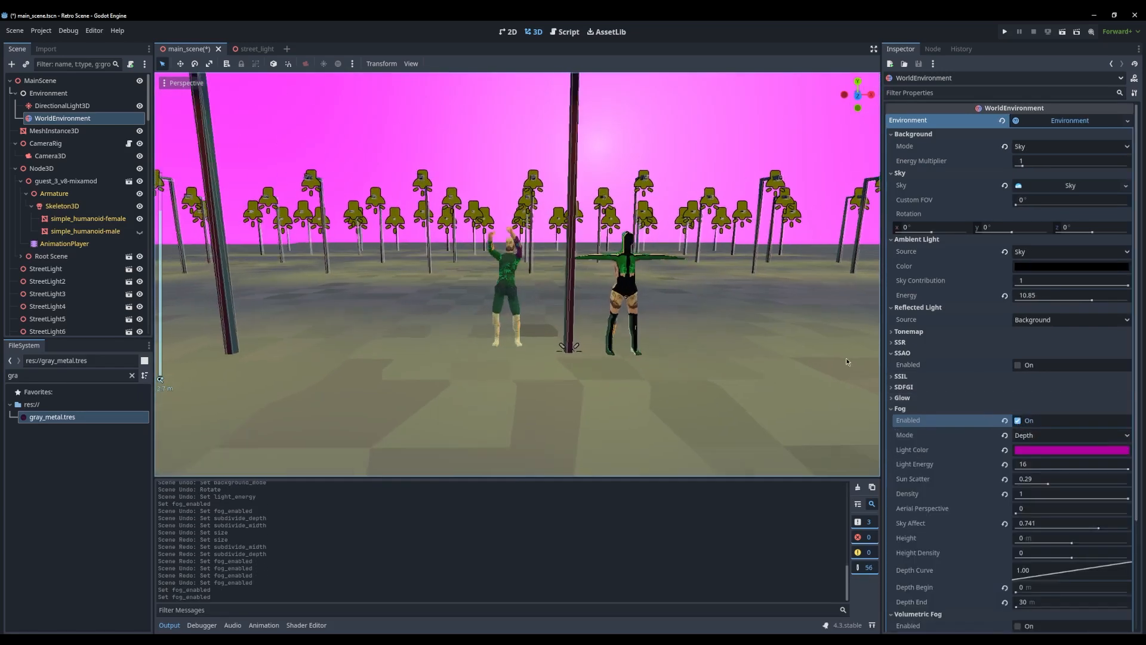
{"action": "left_click", "coordinate": [1094, 449]}
{"action": "left_click_drag", "start_coordinate": [1129, 298], "coordinate": [1128, 336]}
{"action": "left_click", "coordinate": [1067, 452]}
Run the project, check the black fog in the maximized game window, and close the game
{"action": "left_click", "coordinate": [1005, 32]}
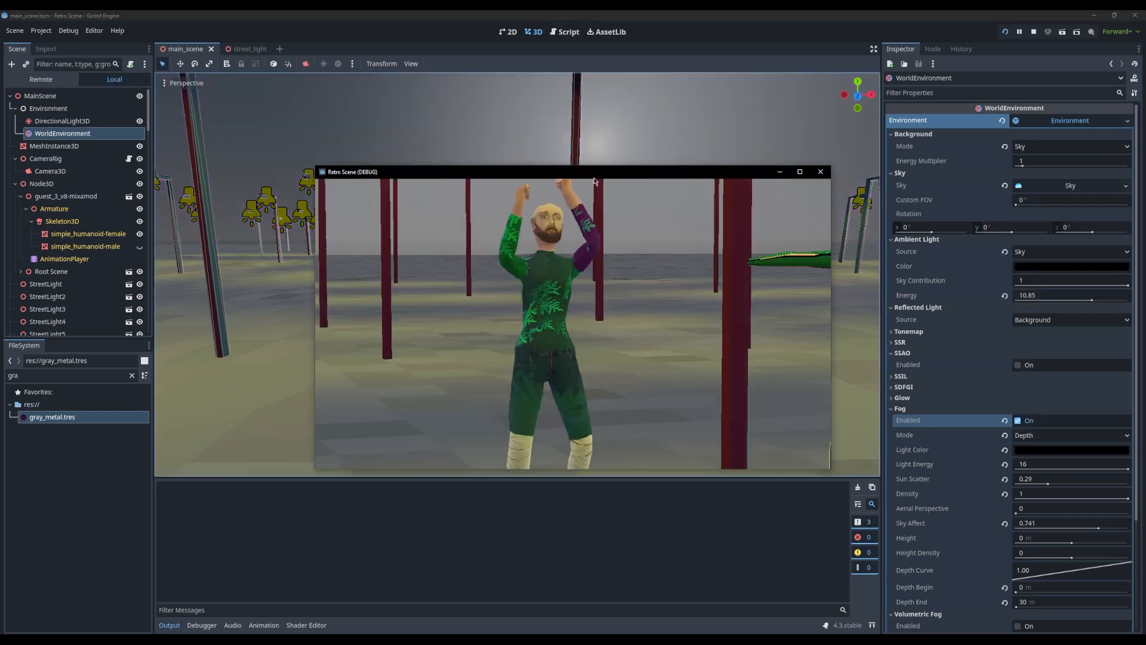
{"action": "double_click", "coordinate": [615, 173]}
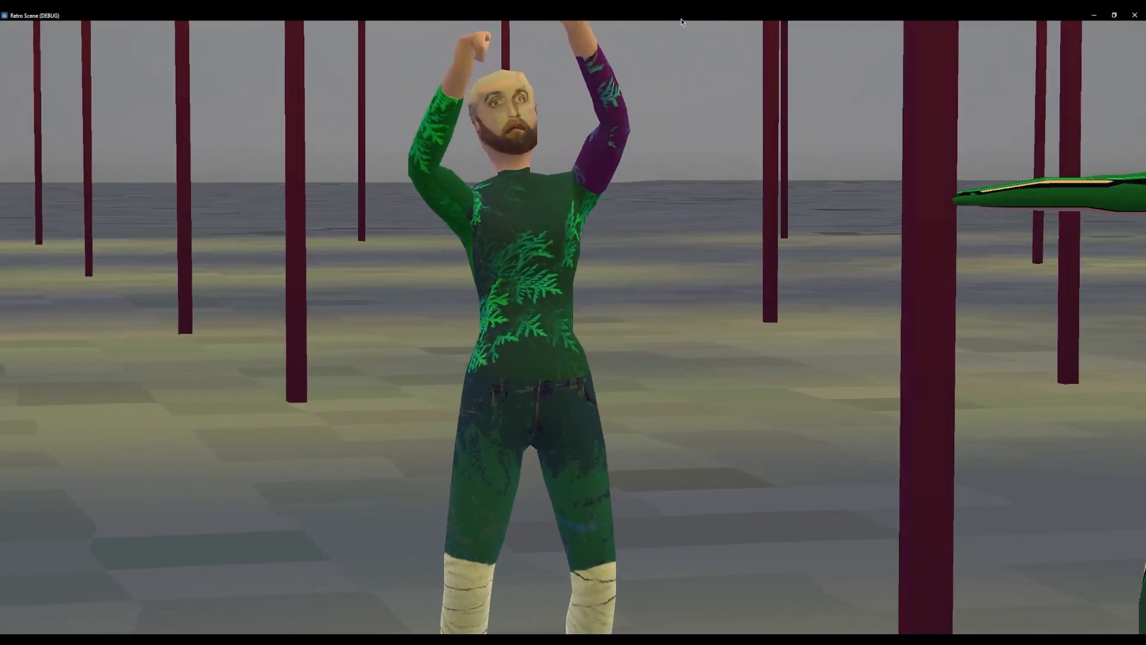
{"action": "double_click", "coordinate": [677, 16]}
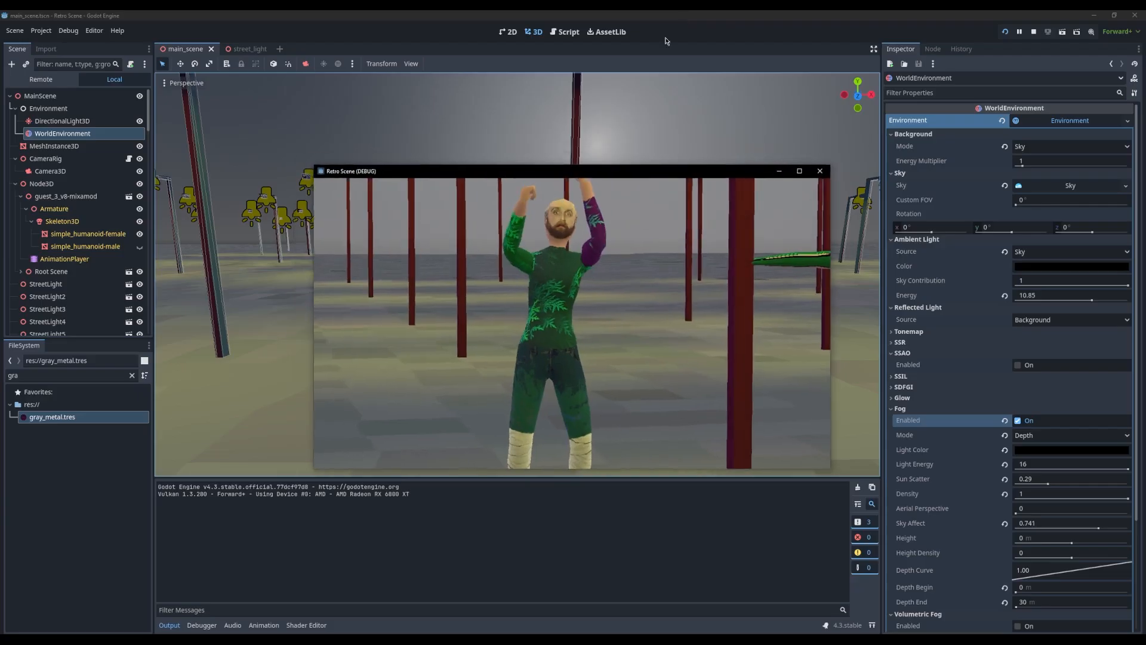
{"action": "left_click", "coordinate": [821, 171]}
Set the background's energy multiplier to 0 and run the project briefly to check the darker sky
{"action": "mouse_move", "coordinate": [1025, 166]}
{"action": "left_mouse_down"}
{"action": "mouse_move", "coordinate": [1016, 174]}
{"action": "mouse_move", "coordinate": [1069, 171]}
{"action": "mouse_move", "coordinate": [1016, 171]}
{"action": "left_mouse_up"}
{"action": "left_click", "coordinate": [1004, 34]}
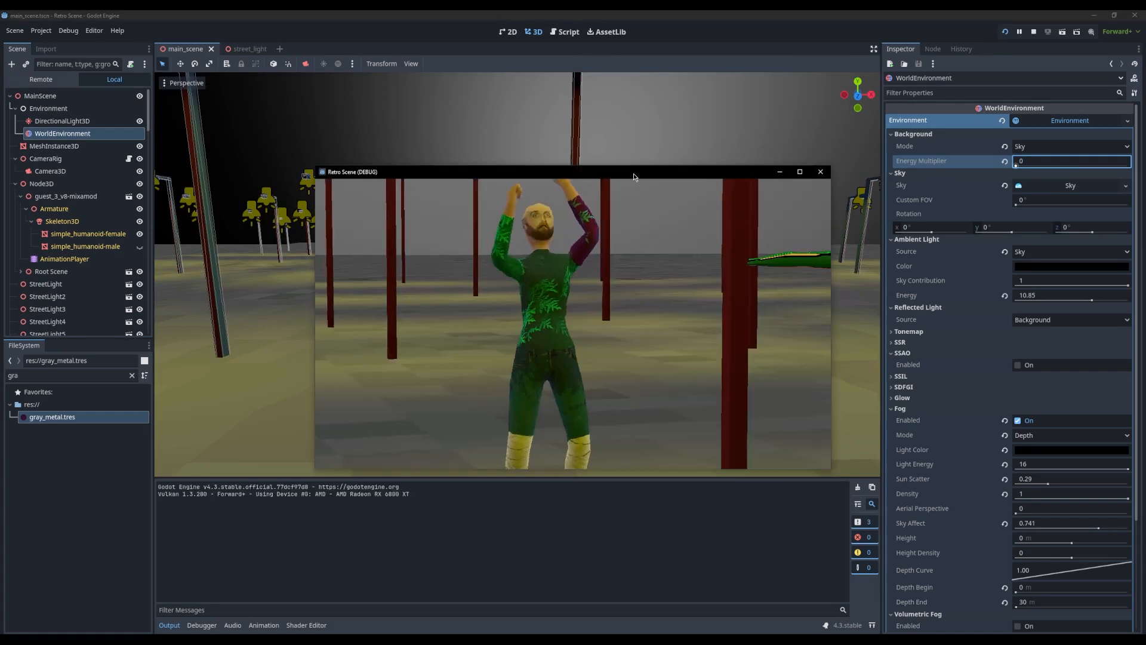
{"action": "left_click", "coordinate": [820, 172]}
Turn the fog off and undo that change to compare its effect against the dark sky
{"action": "scroll", "coordinate": [938, 454], "scroll_direction": "down", "scroll_amount": 4}
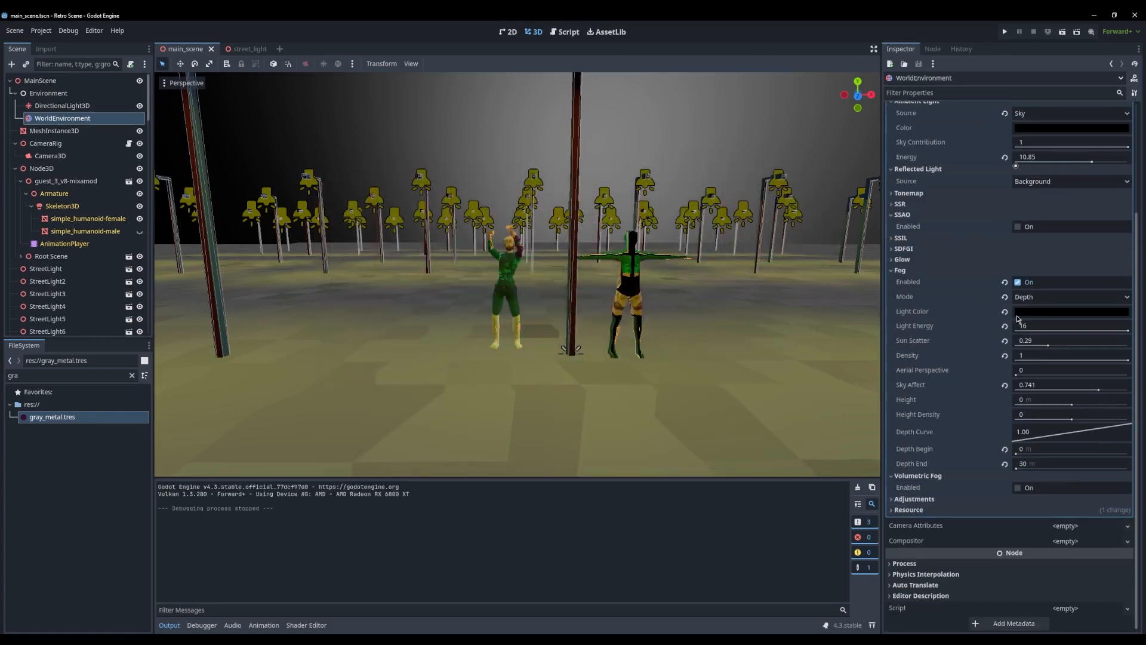
{"action": "left_click", "coordinate": [1019, 282]}
{"action": "key", "text": "ctrl+z"}
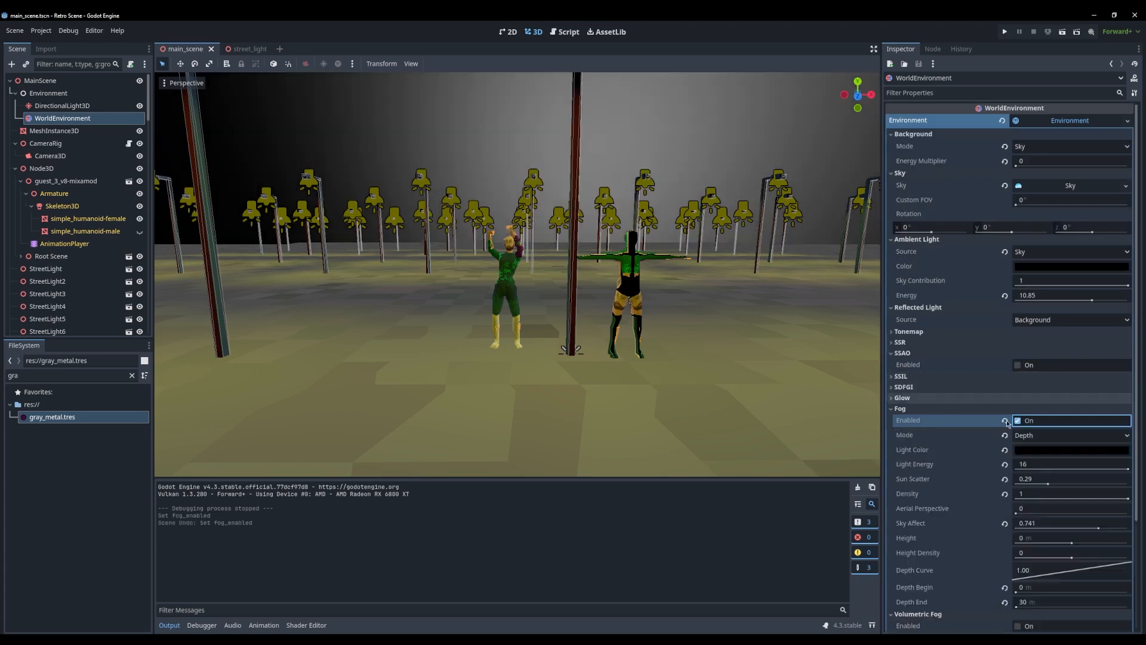
Set the fog to Exponential with sun scatter 0.14, density 0.2212, sky affect 0.191, height -32.64 m and height density 0.3825
{"action": "left_click", "coordinate": [1041, 436]}
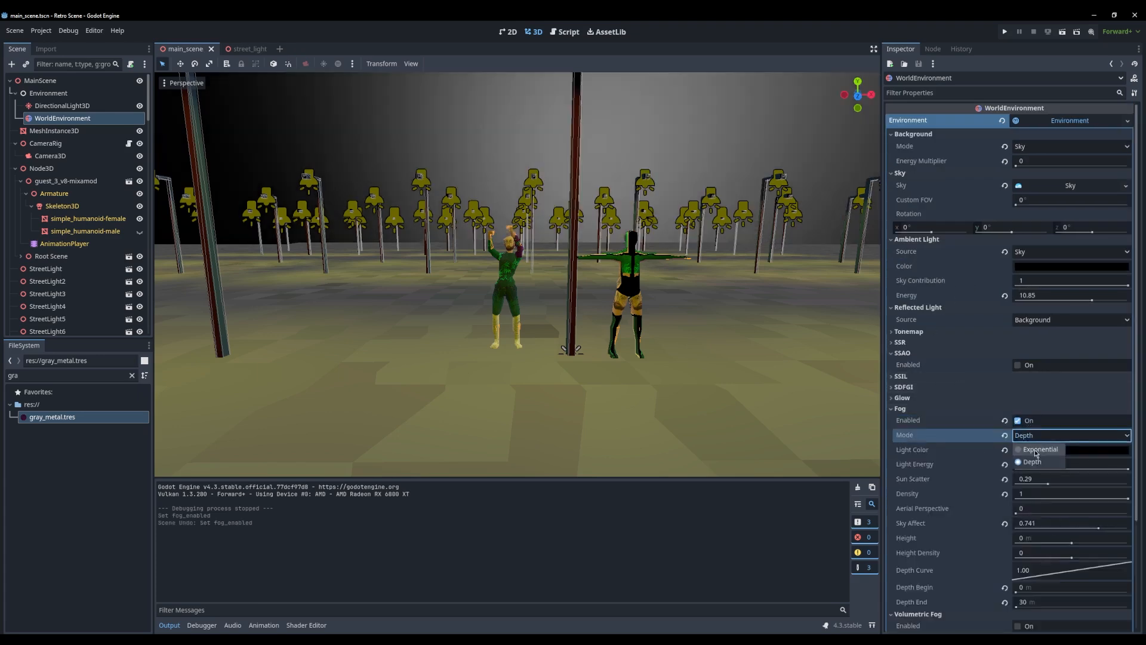
{"action": "left_click", "coordinate": [1036, 452]}
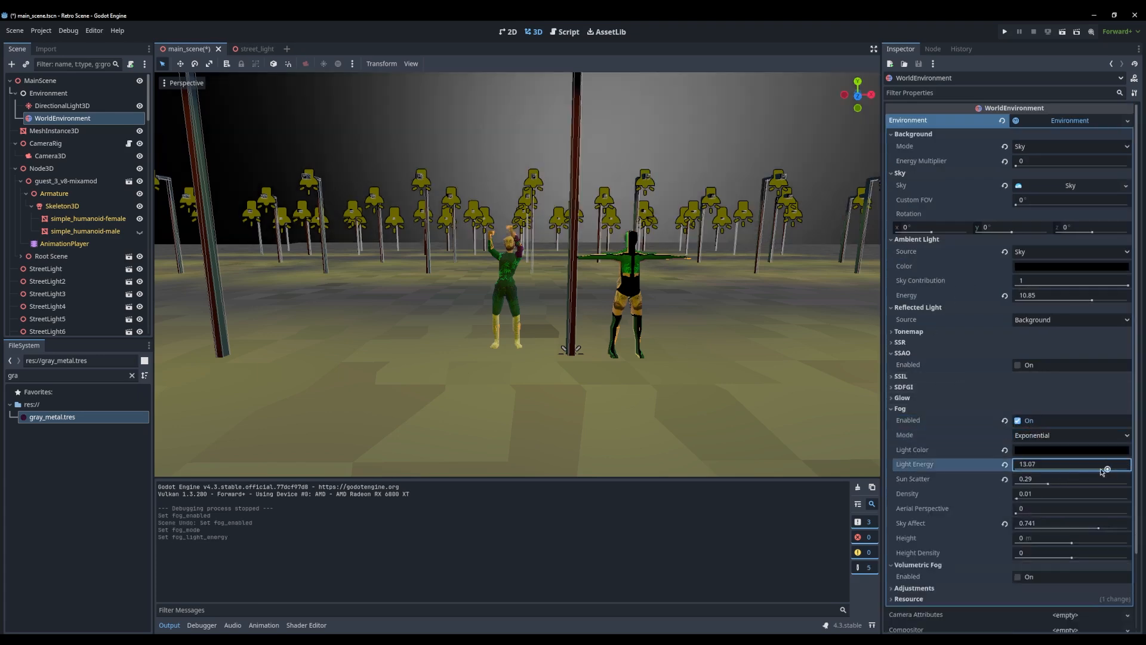
{"action": "mouse_move", "coordinate": [1053, 484]}
{"action": "left_mouse_down"}
{"action": "mouse_move", "coordinate": [1074, 484]}
{"action": "mouse_move", "coordinate": [1019, 483]}
{"action": "mouse_move", "coordinate": [1031, 484]}
{"action": "left_mouse_up"}
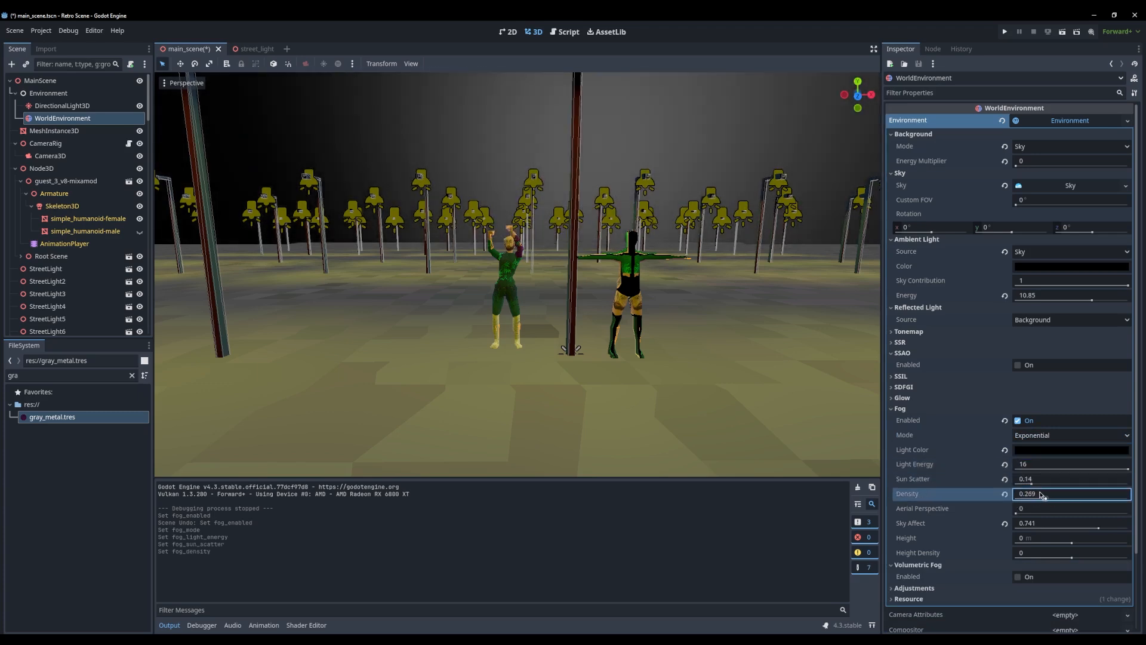
{"action": "left_click_drag", "start_coordinate": [1099, 529], "coordinate": [1039, 529]}
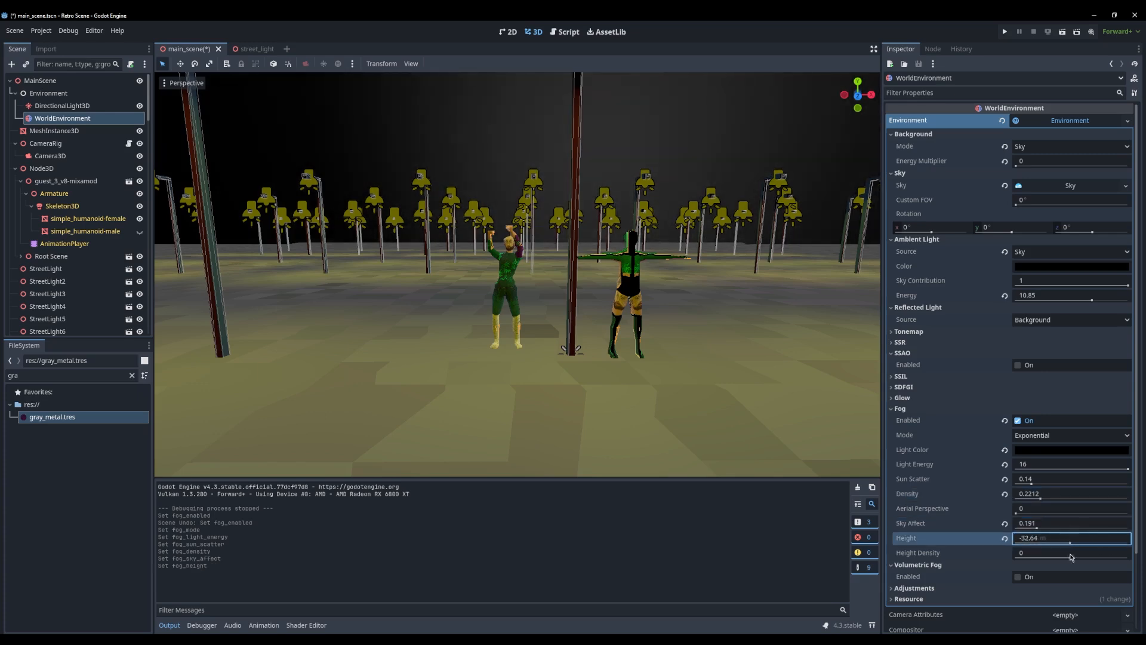
{"action": "scroll", "coordinate": [931, 440], "scroll_direction": "down", "scroll_amount": 3}
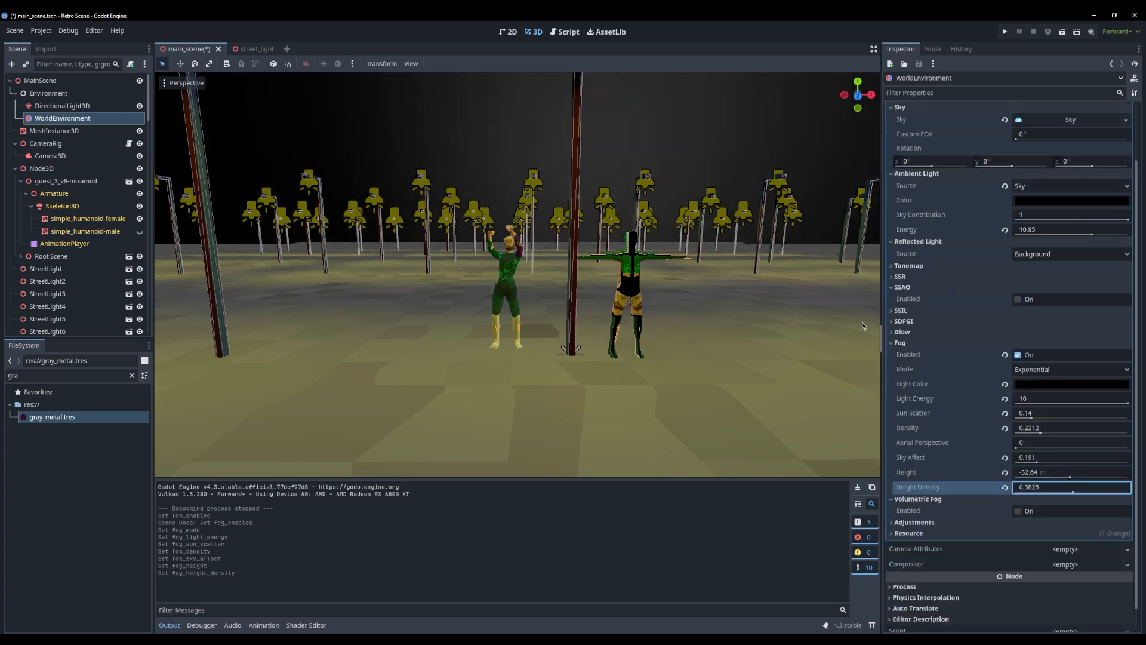
Enable the environment's glow with Screen blend mode, intensity 0.86, strength 1.1 and bloom 0.04
{"action": "left_click", "coordinate": [912, 333]}
{"action": "left_click", "coordinate": [1028, 345]}
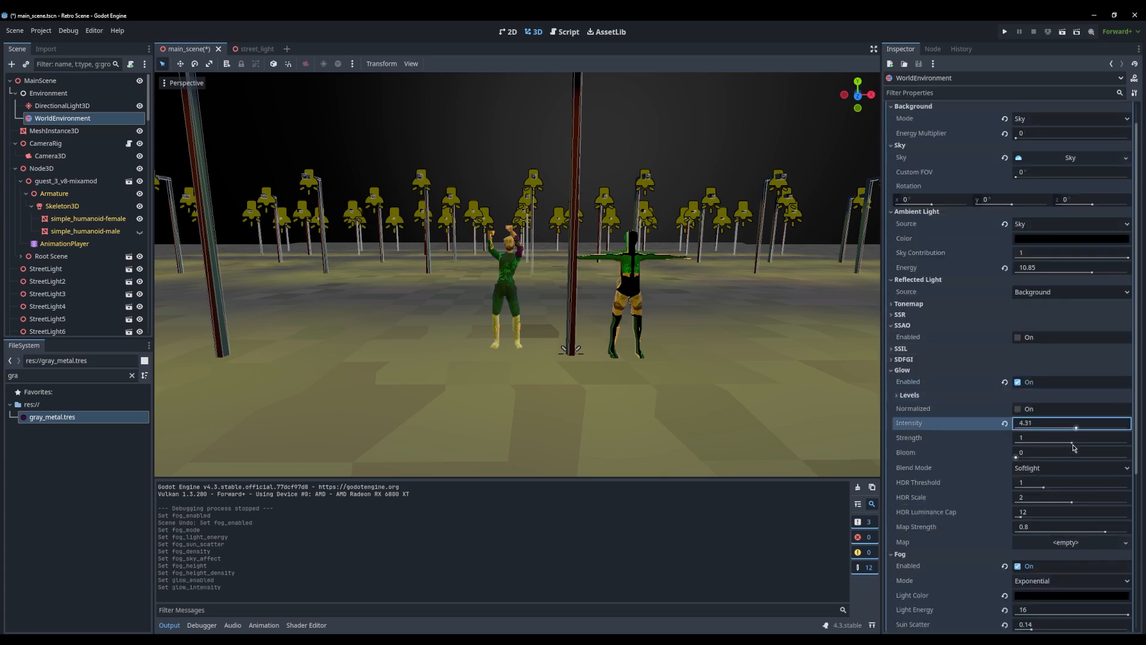
{"action": "left_click_drag", "start_coordinate": [1074, 448], "coordinate": [1094, 446]}
{"action": "mouse_move", "coordinate": [1016, 457]}
{"action": "left_mouse_down"}
{"action": "mouse_move", "coordinate": [1049, 464]}
{"action": "mouse_move", "coordinate": [1016, 460]}
{"action": "left_mouse_up"}
{"action": "left_click", "coordinate": [1042, 472]}
{"action": "left_click", "coordinate": [1038, 493]}
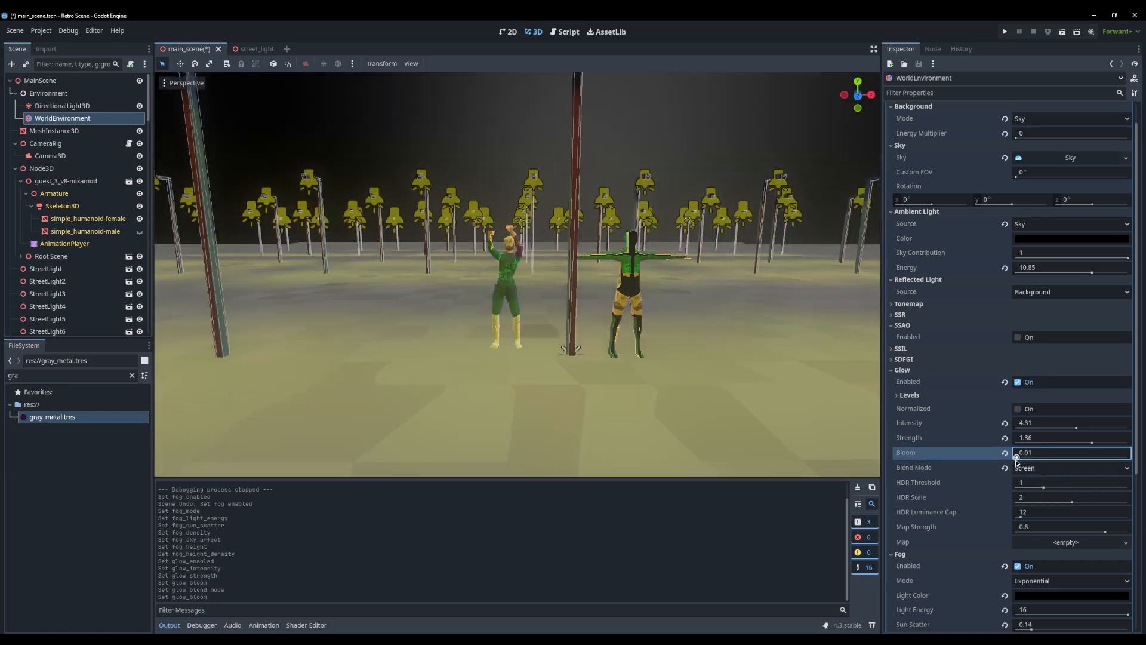
{"action": "left_click_drag", "start_coordinate": [1077, 426], "coordinate": [1024, 458]}
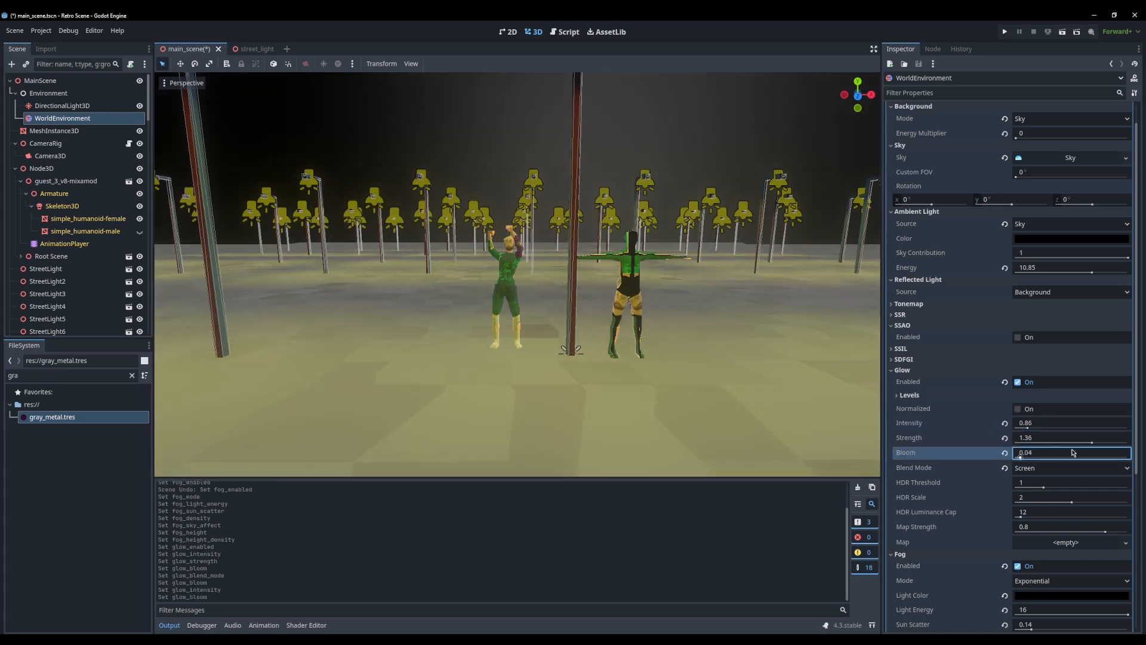
{"action": "left_click_drag", "start_coordinate": [1092, 442], "coordinate": [1057, 446]}
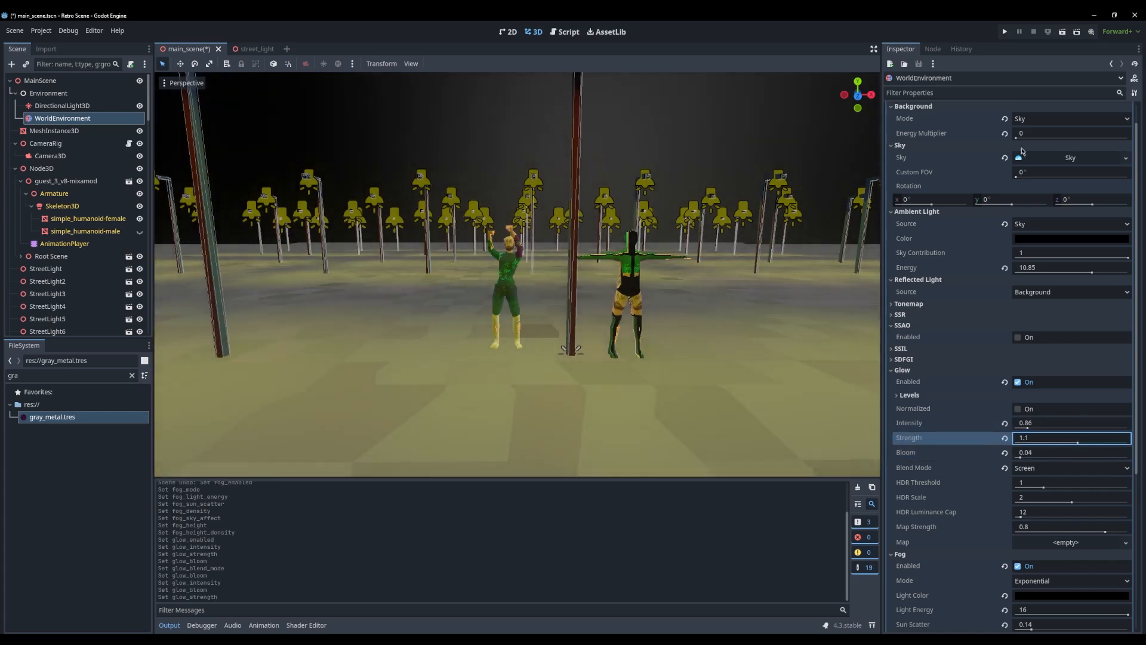
Run the project, check the glow in the maximized game window, and close the game
{"action": "left_click", "coordinate": [1006, 32]}
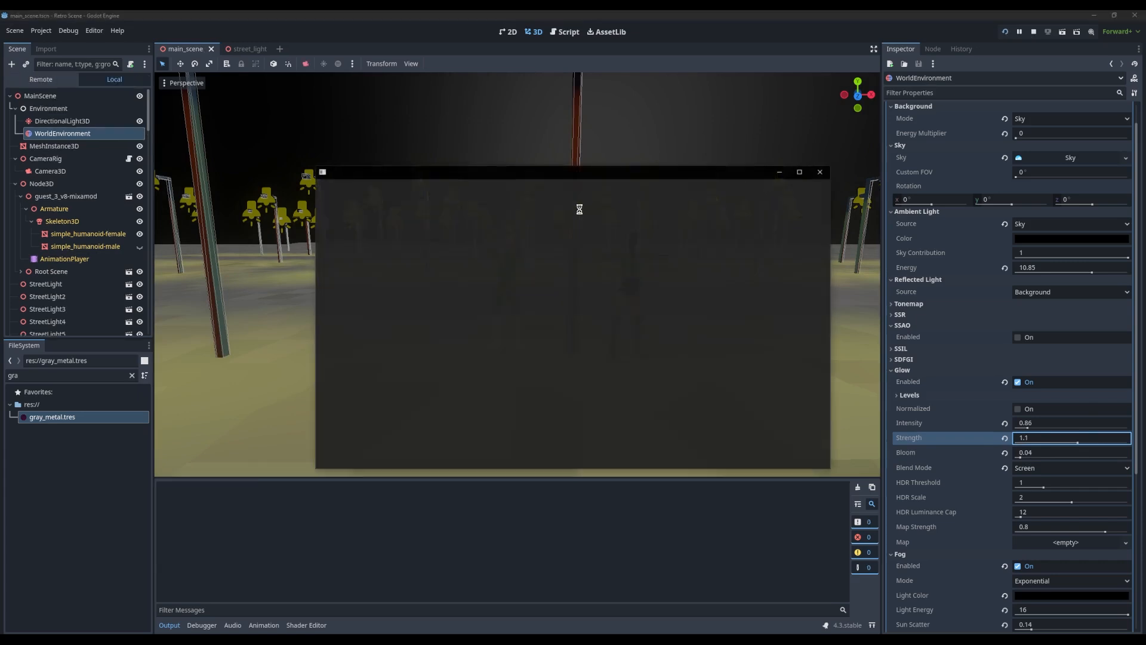
{"action": "double_click", "coordinate": [575, 173]}
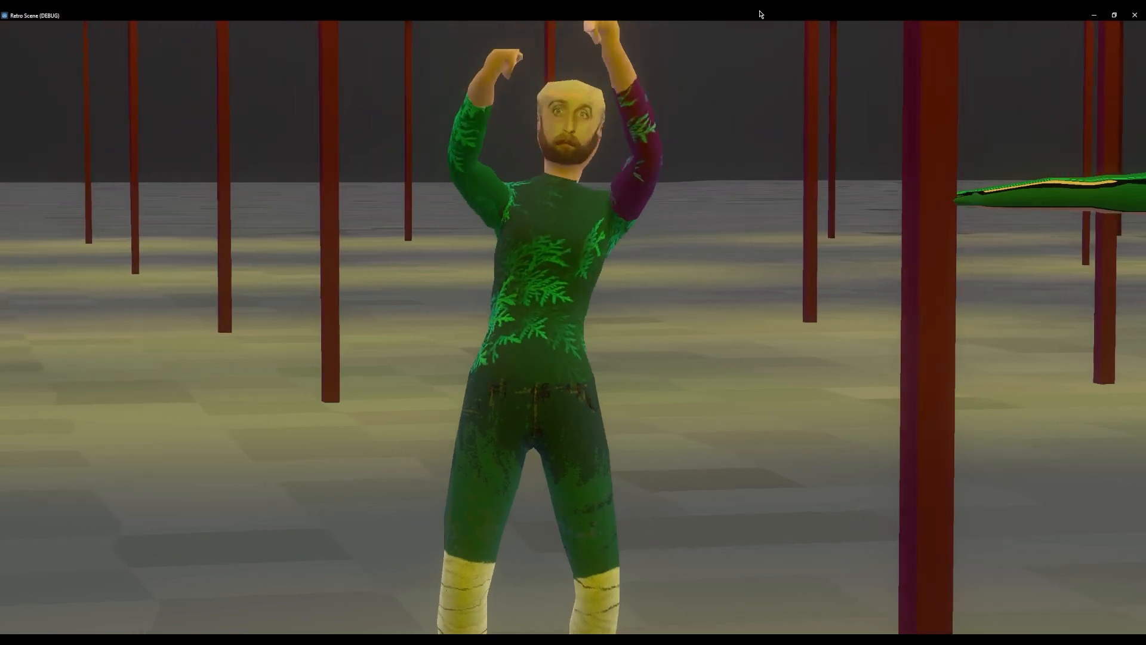
{"action": "double_click", "coordinate": [759, 14]}
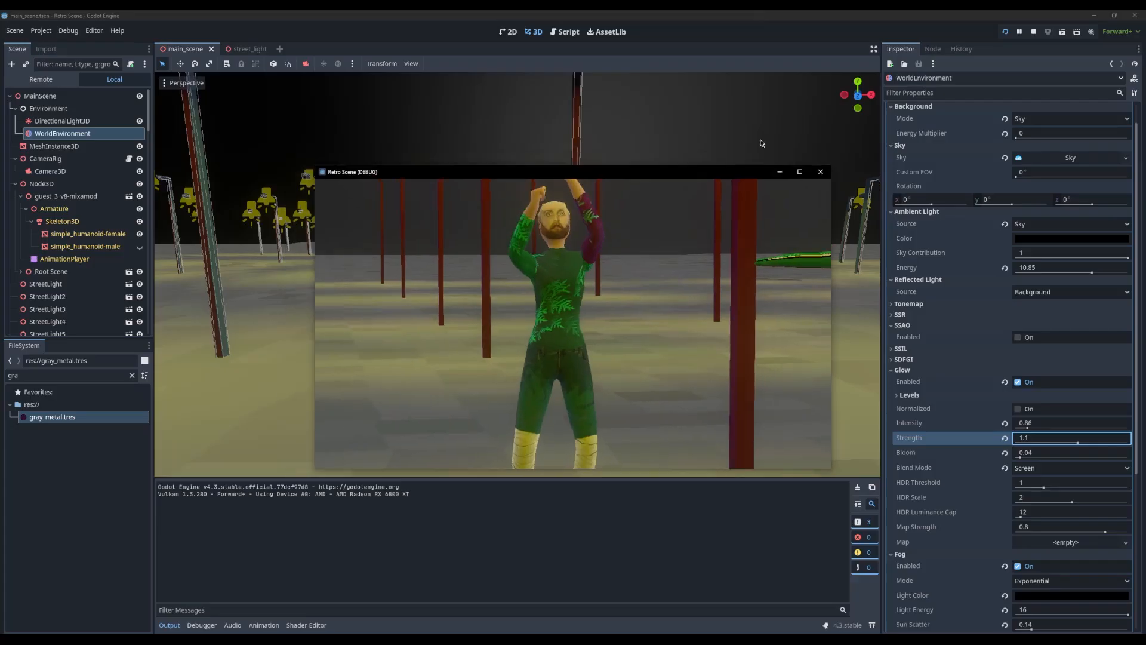
{"action": "left_click_drag", "start_coordinate": [706, 175], "coordinate": [596, 169]}
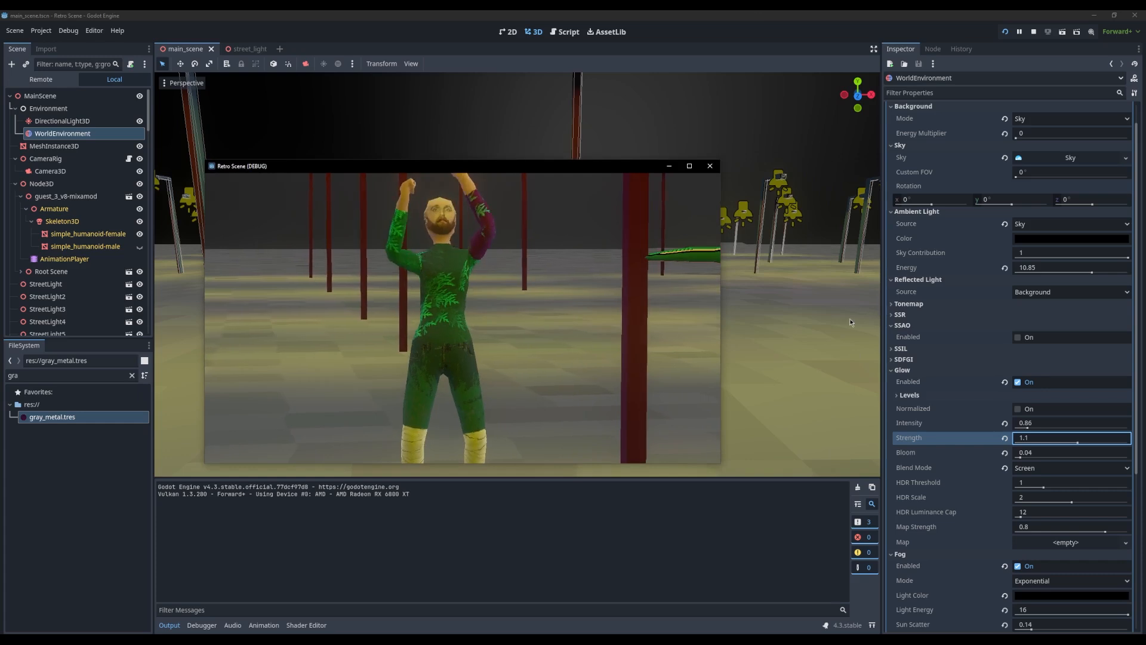
{"action": "left_click", "coordinate": [716, 170]}
Enable the environment's adjustments with contrast 1.16 and saturation 2.66, and run the project maximized to check the look
{"action": "scroll", "coordinate": [918, 468], "scroll_direction": "down", "scroll_amount": 5}
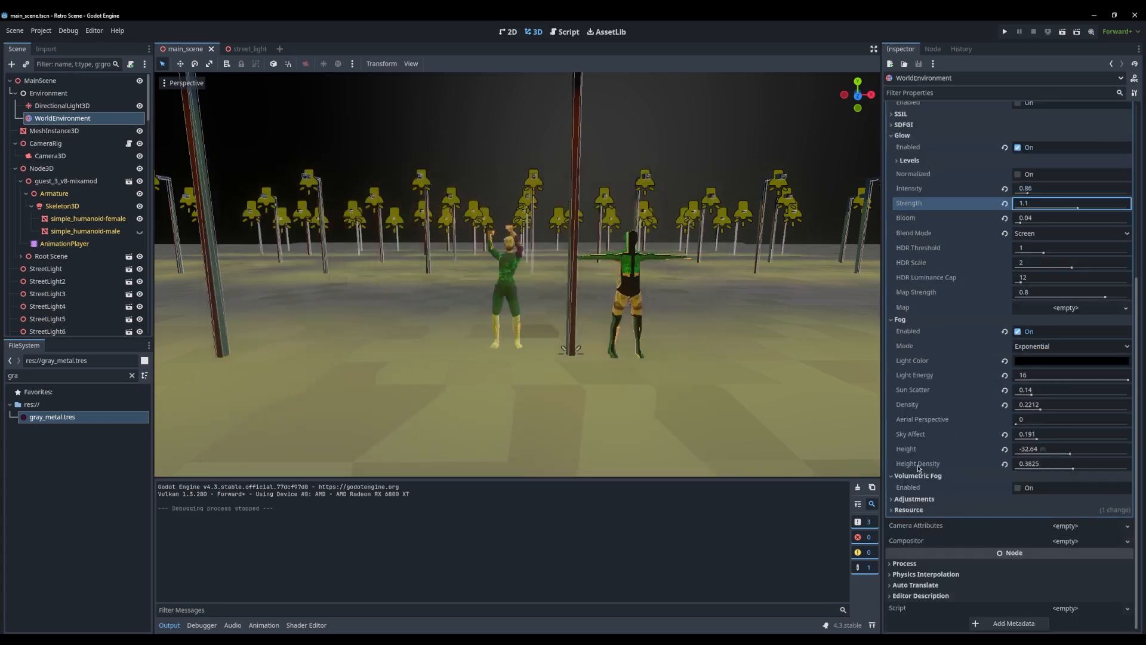
{"action": "left_click", "coordinate": [914, 499]}
{"action": "left_click", "coordinate": [1018, 511]}
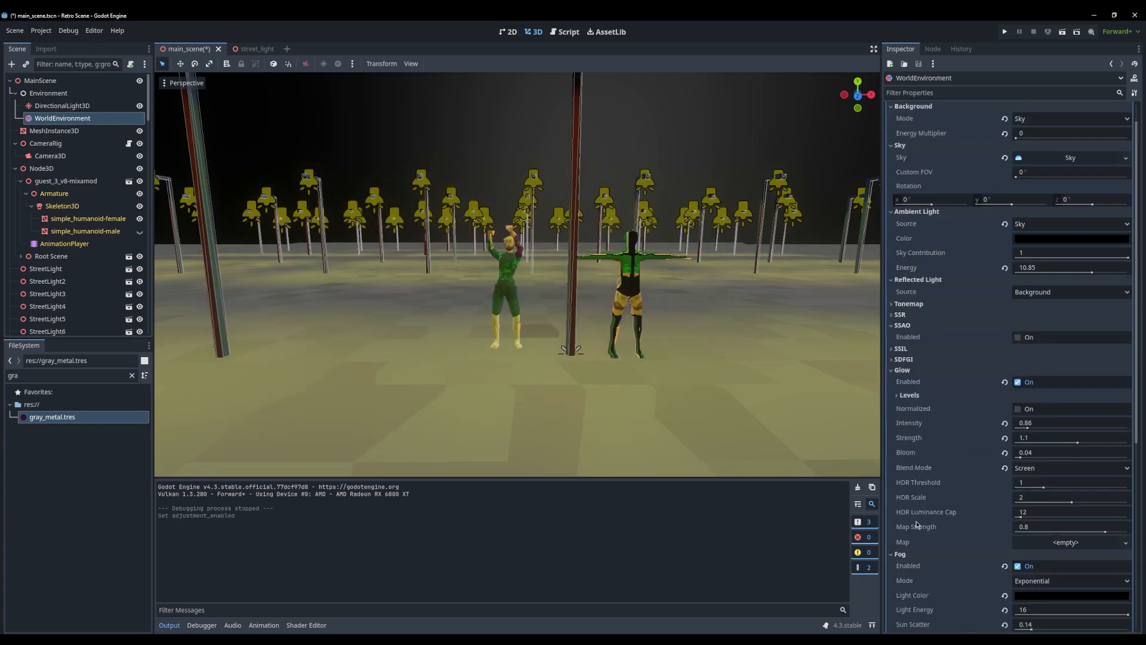
{"action": "scroll", "coordinate": [933, 471], "scroll_direction": "down", "scroll_amount": 2}
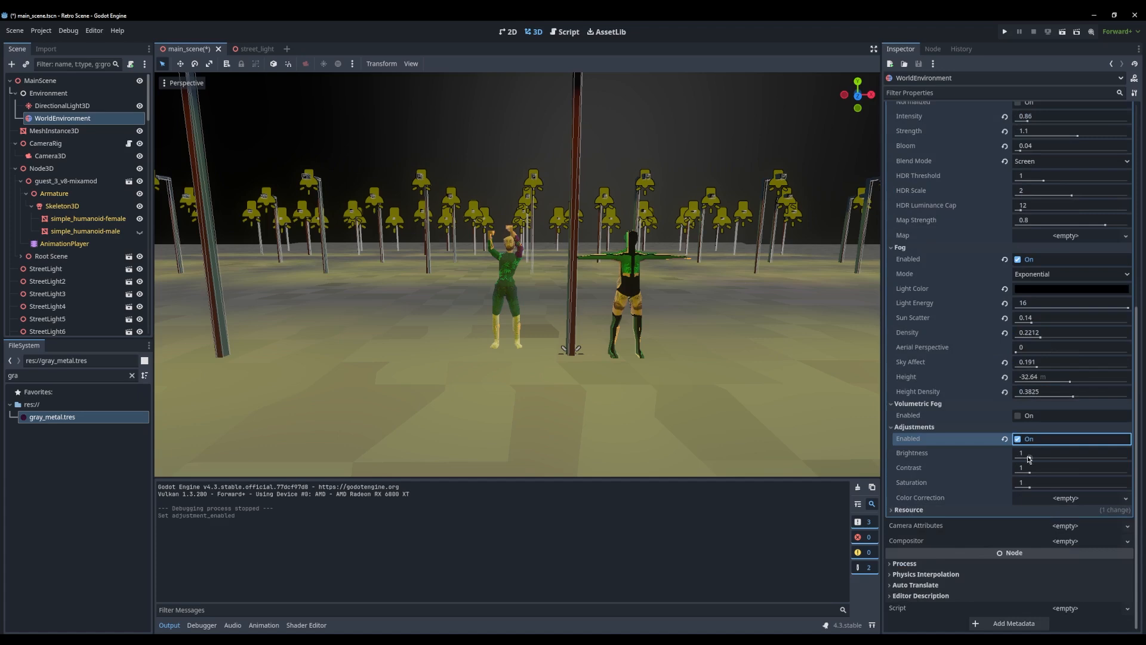
{"action": "left_click_drag", "start_coordinate": [1029, 459], "coordinate": [1029, 458]}
{"action": "mouse_move", "coordinate": [1030, 472]}
{"action": "left_mouse_down"}
{"action": "mouse_move", "coordinate": [1052, 488]}
{"action": "mouse_move", "coordinate": [1018, 473]}
{"action": "mouse_move", "coordinate": [1033, 472]}
{"action": "left_mouse_up"}
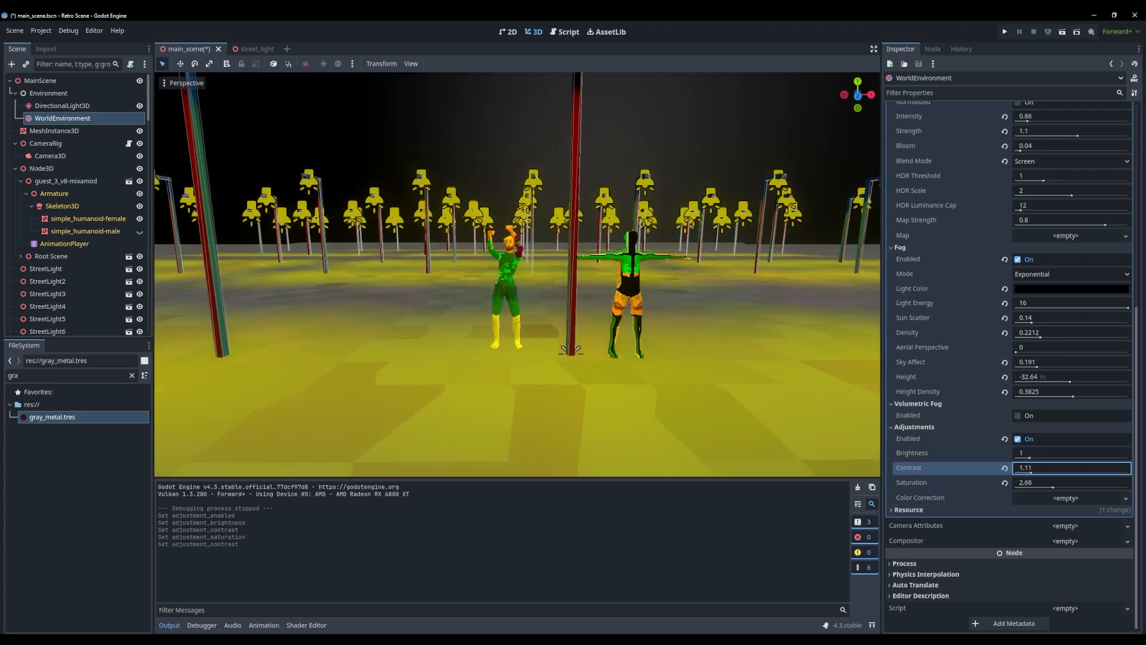
{"action": "left_click", "coordinate": [1005, 32]}
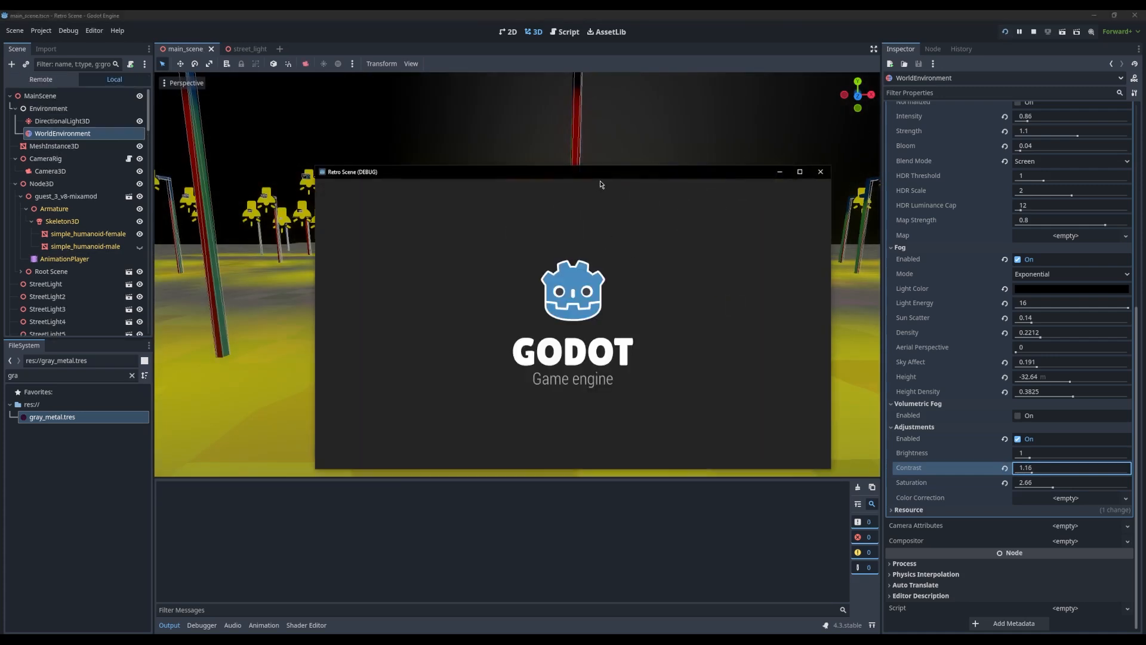
{"action": "double_click", "coordinate": [609, 178]}
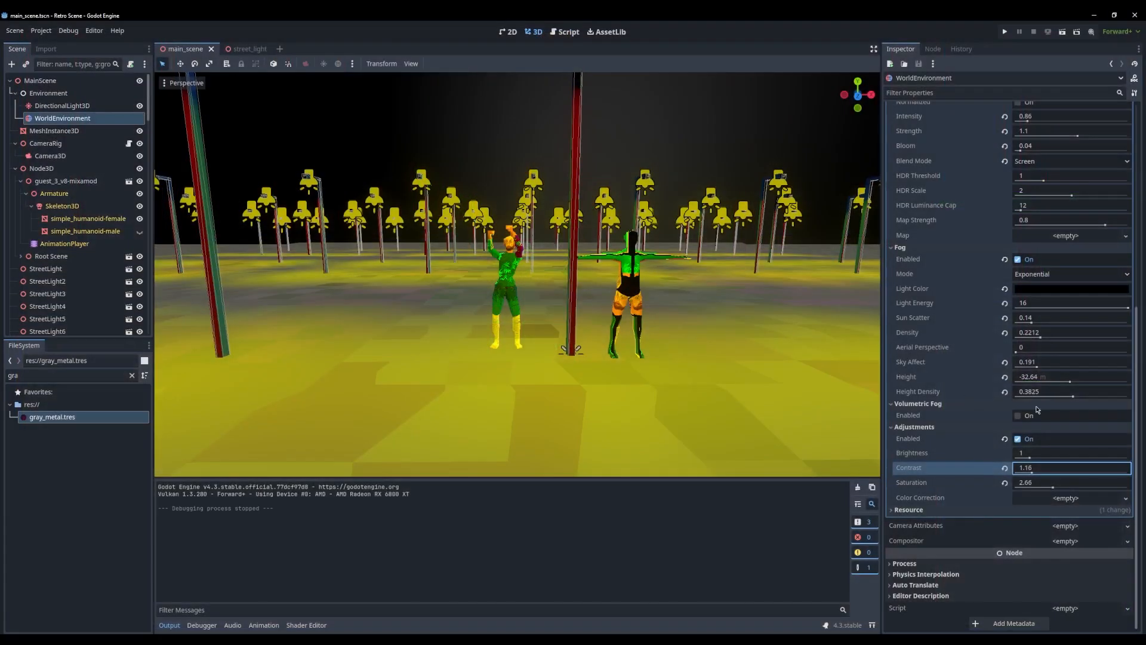
Disable the environment's adjustments and glow, and collapse the Glow and Fog property groups
{"action": "left_click", "coordinate": [1018, 439]}
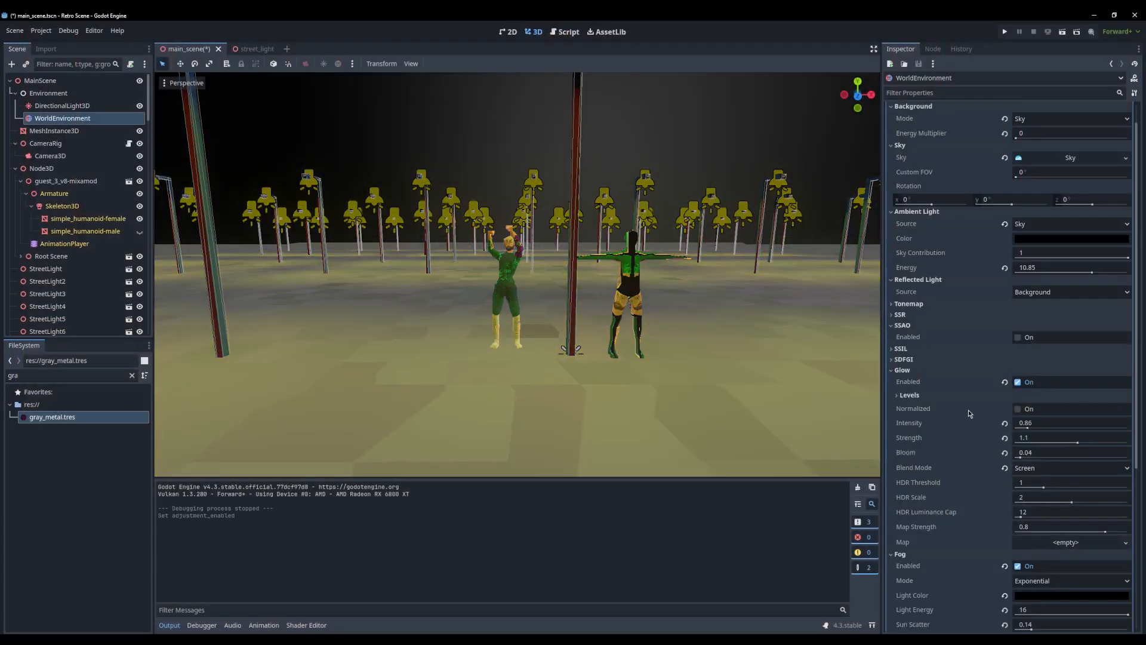
{"action": "left_click", "coordinate": [1018, 382]}
{"action": "left_click", "coordinate": [904, 371]}
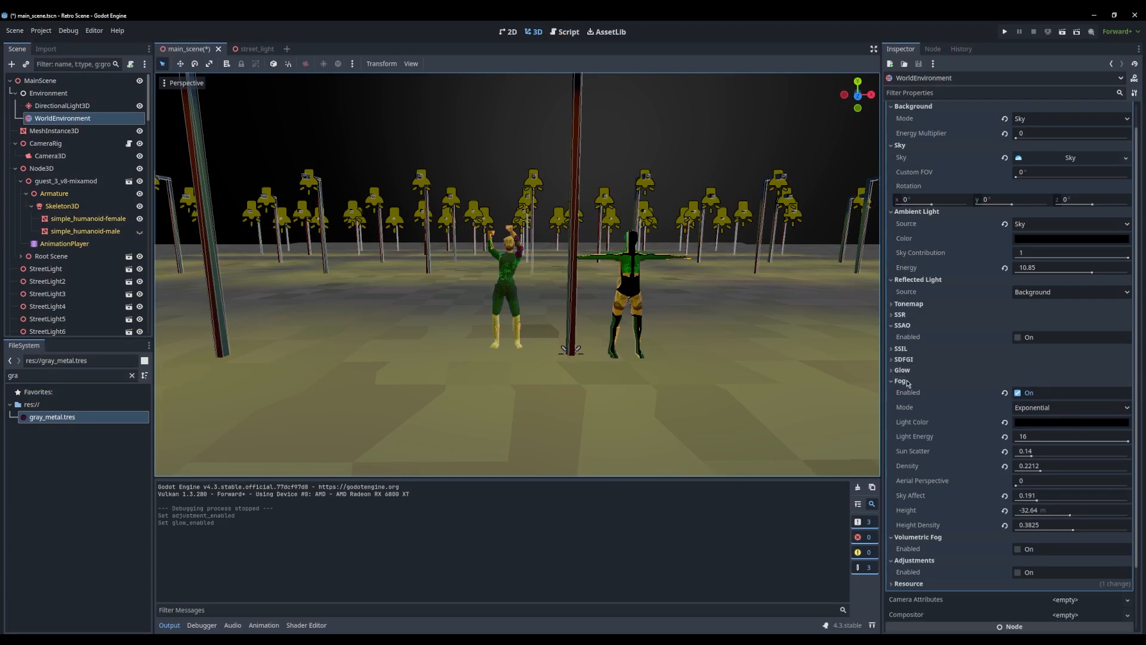
{"action": "left_click", "coordinate": [902, 381]}
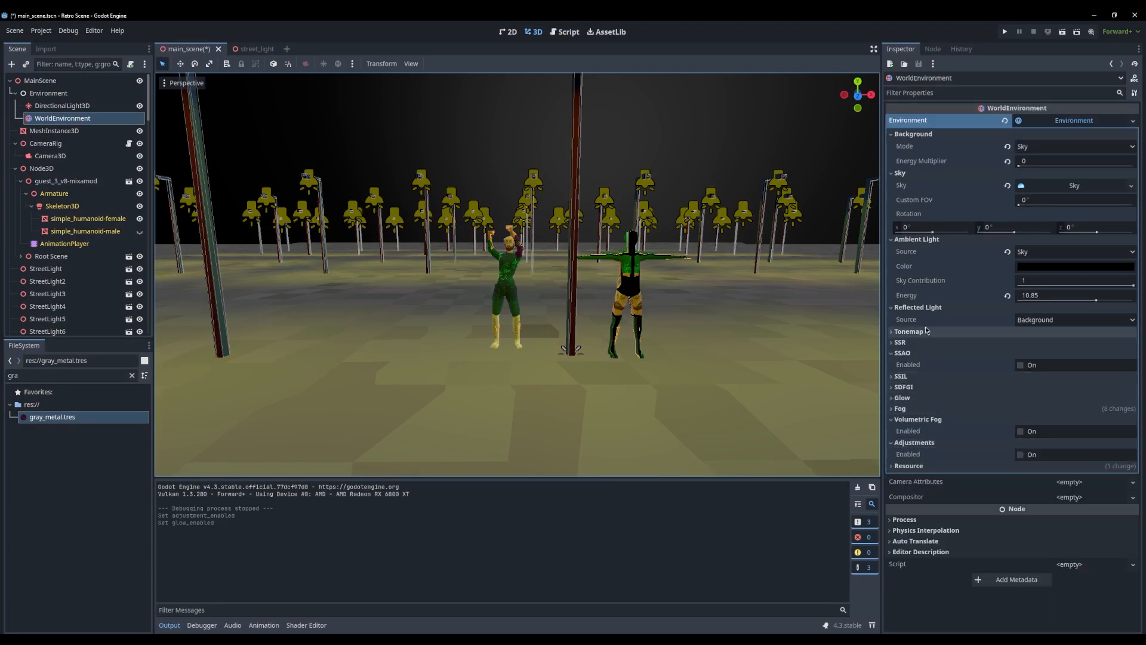
Try the WorldEnvironment's tonemap in ACES mode with exposure 0.44 and white 0, and run the project maximized to check it
{"action": "left_click", "coordinate": [53, 156]}
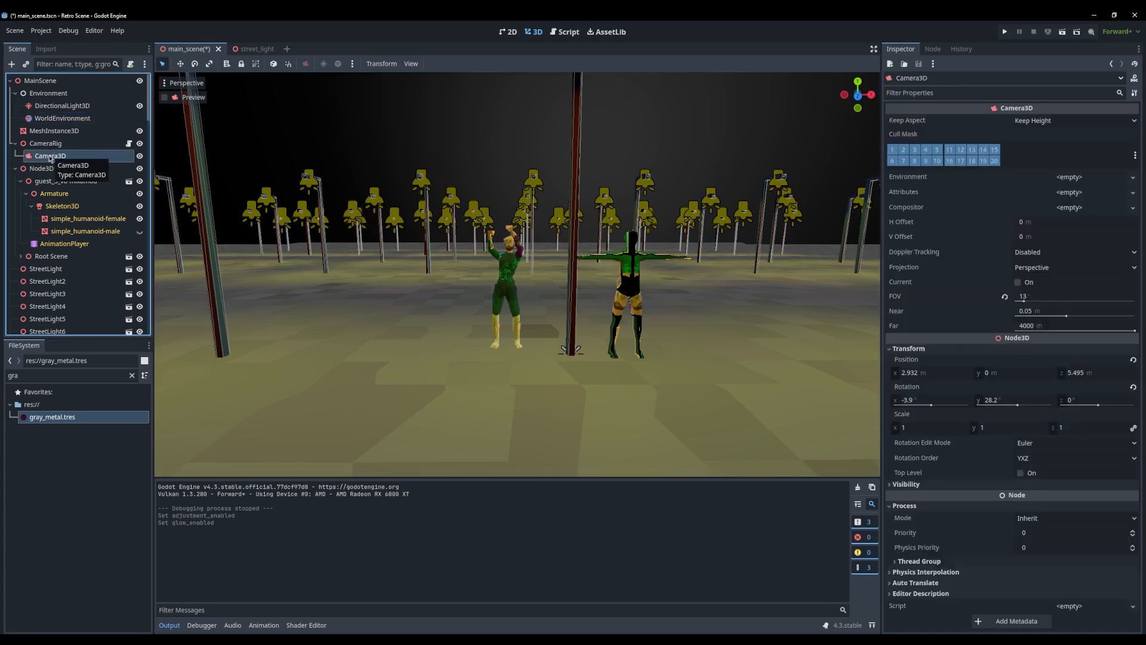
{"action": "left_click", "coordinate": [58, 119]}
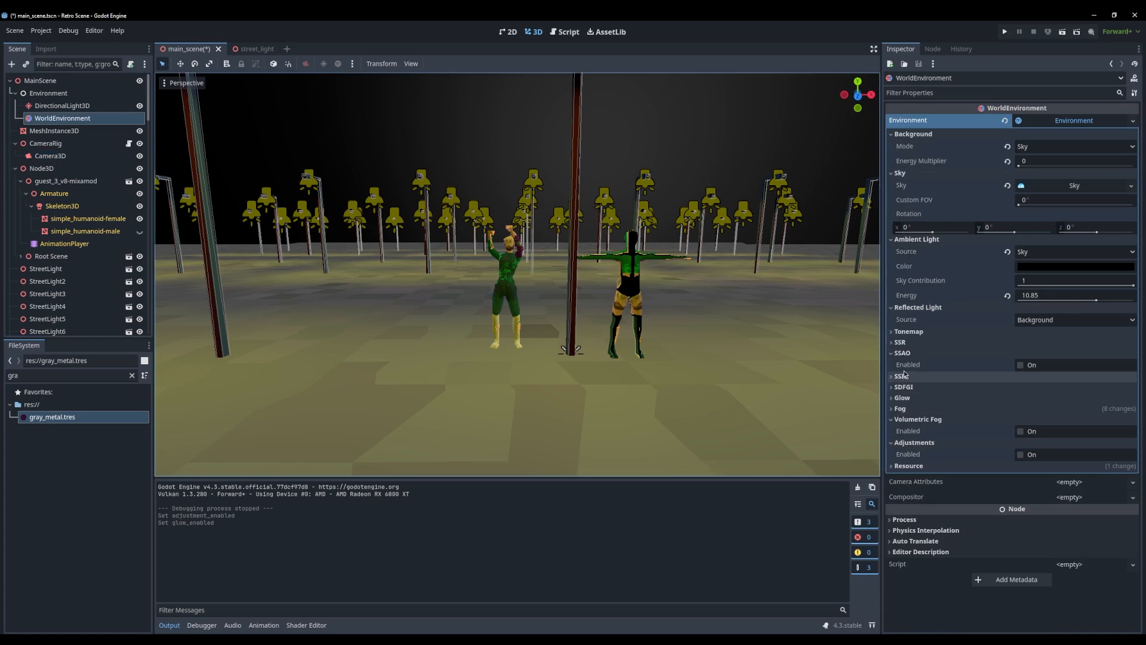
{"action": "left_click", "coordinate": [920, 332]}
{"action": "left_click", "coordinate": [1053, 346]}
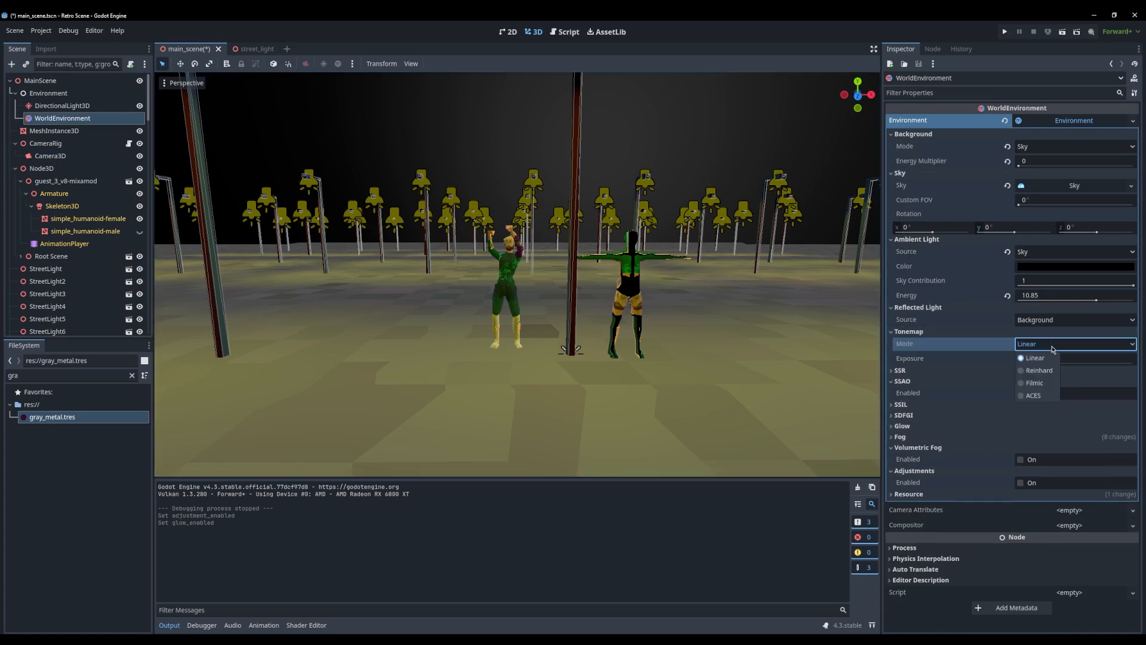
{"action": "left_click", "coordinate": [1038, 396]}
{"action": "mouse_move", "coordinate": [1026, 363]}
{"action": "left_mouse_down"}
{"action": "mouse_move", "coordinate": [1048, 362]}
{"action": "mouse_move", "coordinate": [1018, 361]}
{"action": "mouse_move", "coordinate": [1025, 375]}
{"action": "mouse_move", "coordinate": [989, 383]}
{"action": "mouse_move", "coordinate": [1018, 389]}
{"action": "left_mouse_up"}
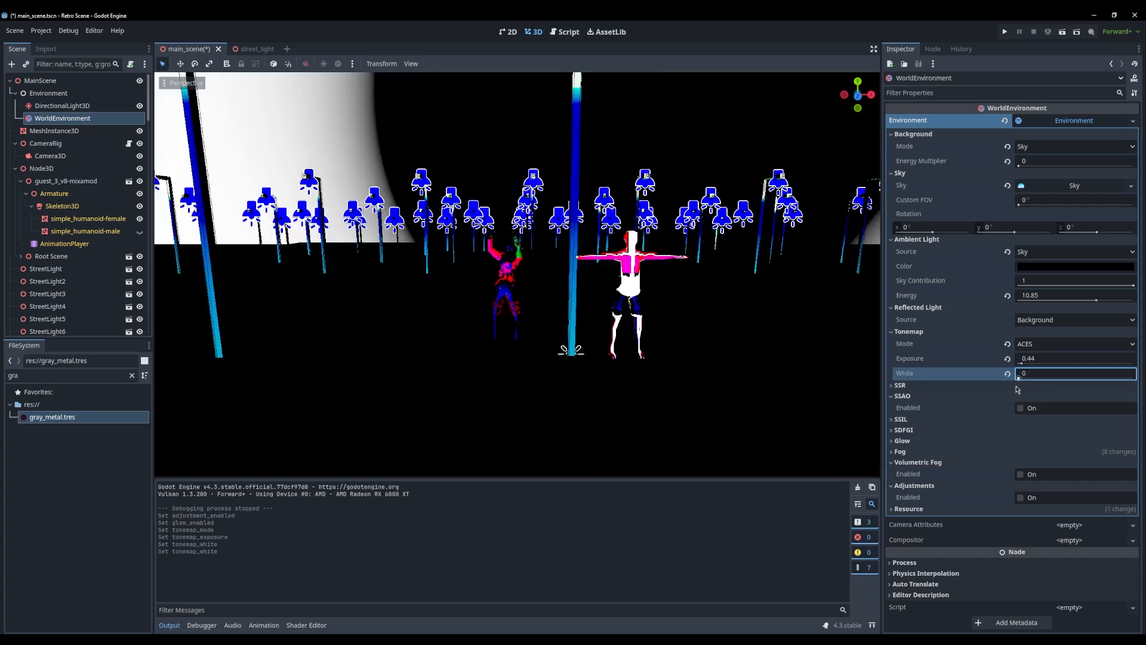
{"action": "left_click", "coordinate": [1005, 32]}
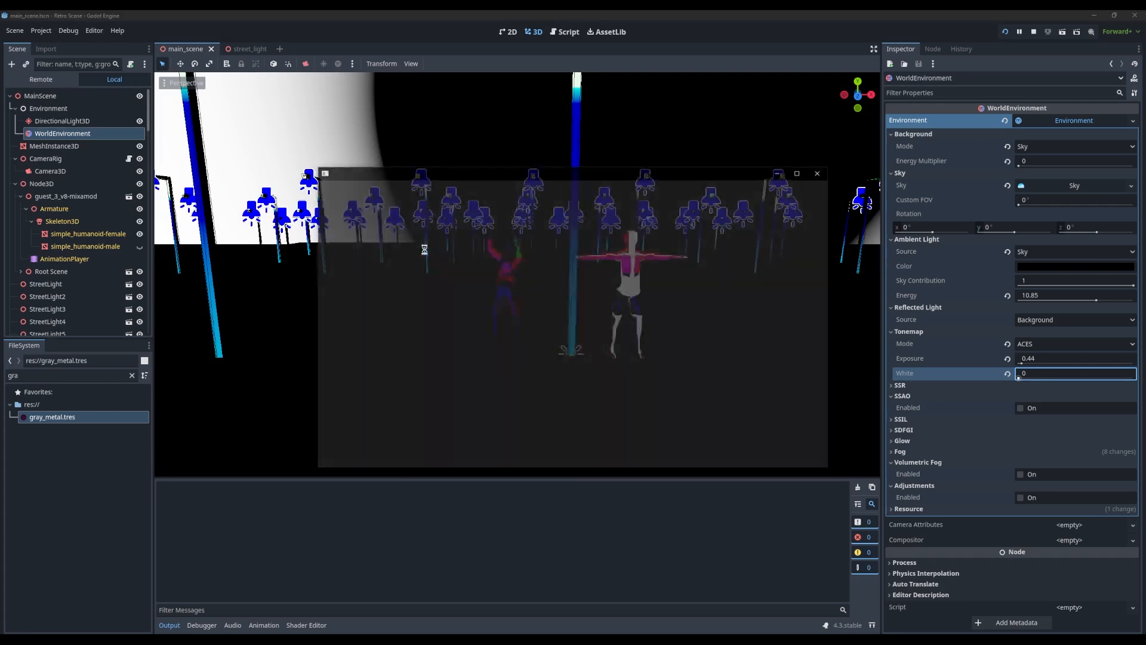
{"action": "double_click", "coordinate": [568, 174]}
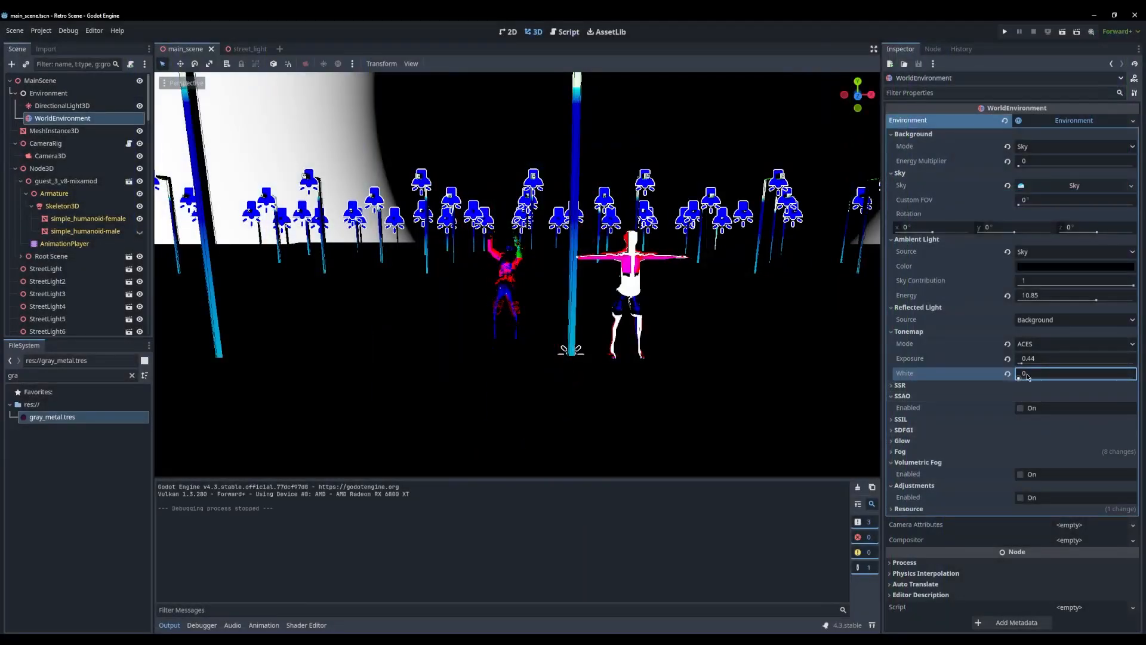
Set the environment's tonemap to Filmic with exposure 0.63 and white 6.91, and run the project maximized to check the look
{"action": "mouse_move", "coordinate": [1019, 381]}
{"action": "left_mouse_down"}
{"action": "mouse_move", "coordinate": [1024, 365]}
{"action": "mouse_move", "coordinate": [1031, 381]}
{"action": "mouse_move", "coordinate": [1022, 366]}
{"action": "left_mouse_up"}
{"action": "left_click", "coordinate": [1035, 344]}
{"action": "left_click", "coordinate": [1036, 383]}
{"action": "left_click", "coordinate": [1005, 31]}
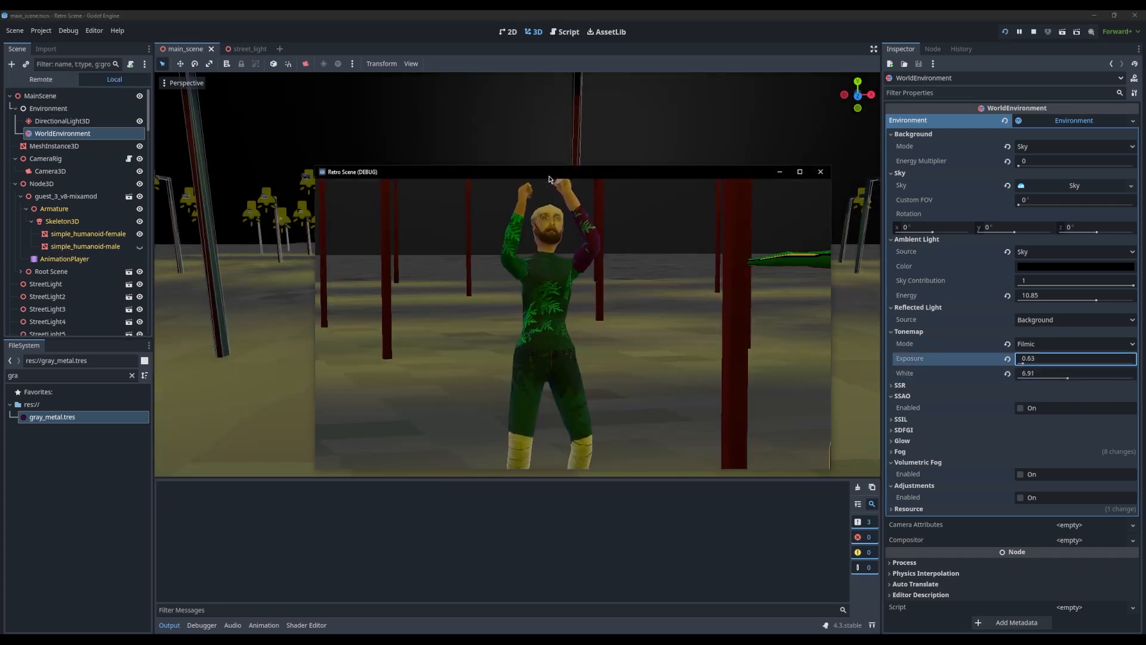
{"action": "double_click", "coordinate": [555, 172]}
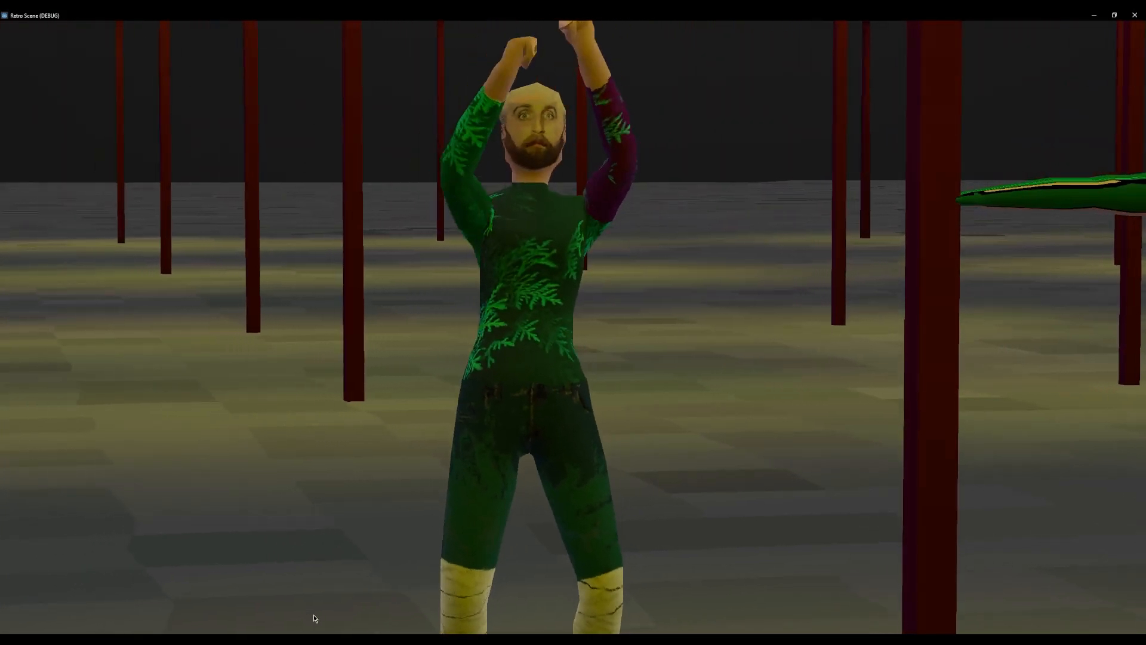
Switch to Steam, view the store page of the game Unaccessible, and minimize Steam to return to the running game
{"action": "left_click", "coordinate": [364, 640]}
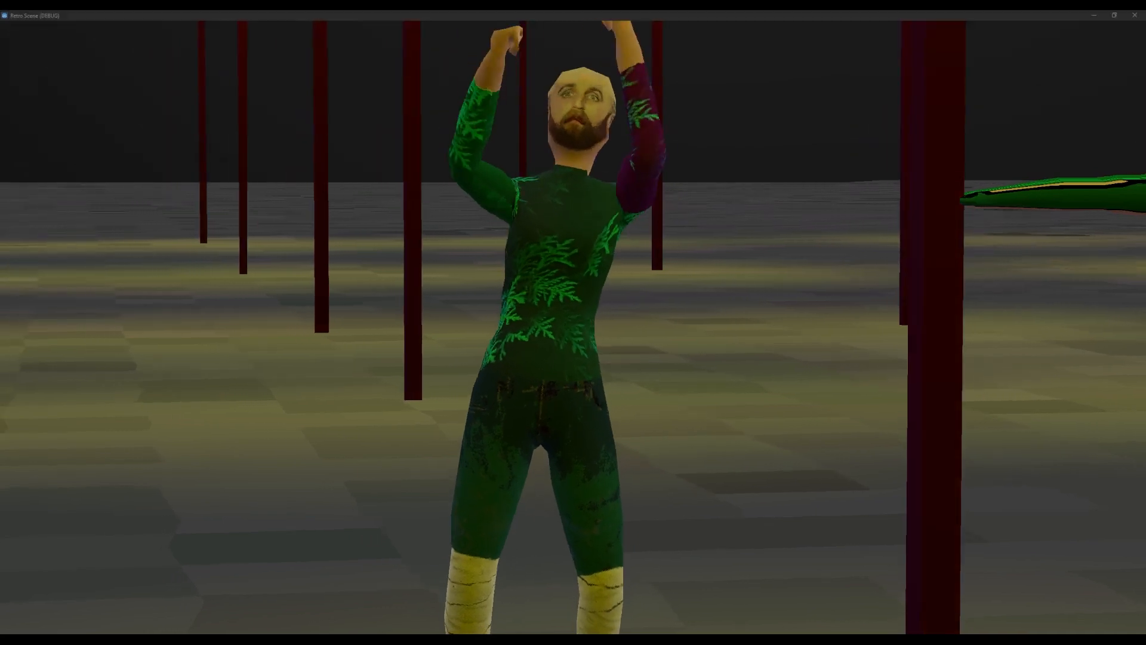
{"action": "left_click_drag", "start_coordinate": [313, 61], "coordinate": [418, 87]}
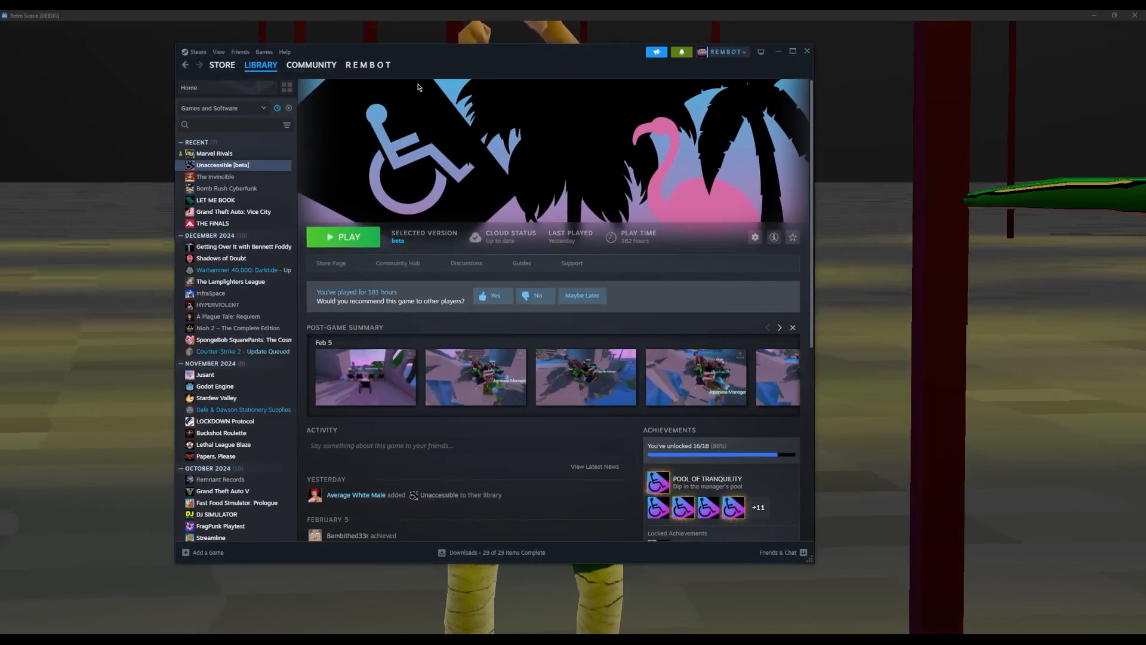
{"action": "left_click", "coordinate": [328, 266]}
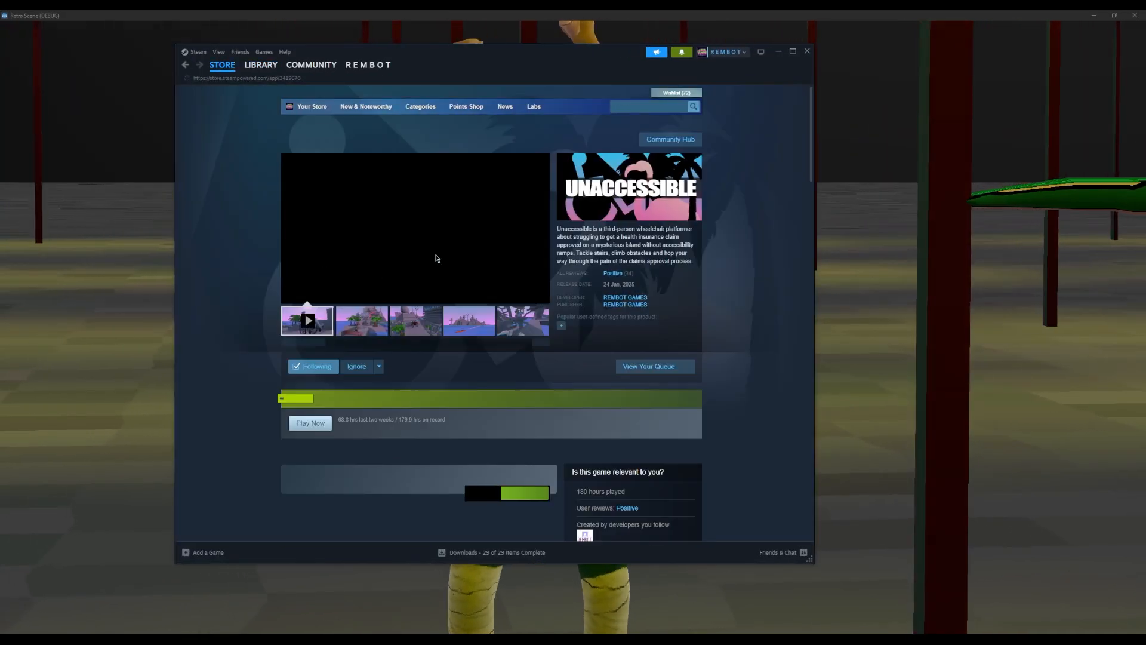
{"action": "mouse_move", "coordinate": [499, 77]}
{"action": "left_mouse_down"}
{"action": "mouse_move", "coordinate": [550, 65]}
{"action": "mouse_move", "coordinate": [495, 78]}
{"action": "left_mouse_up"}
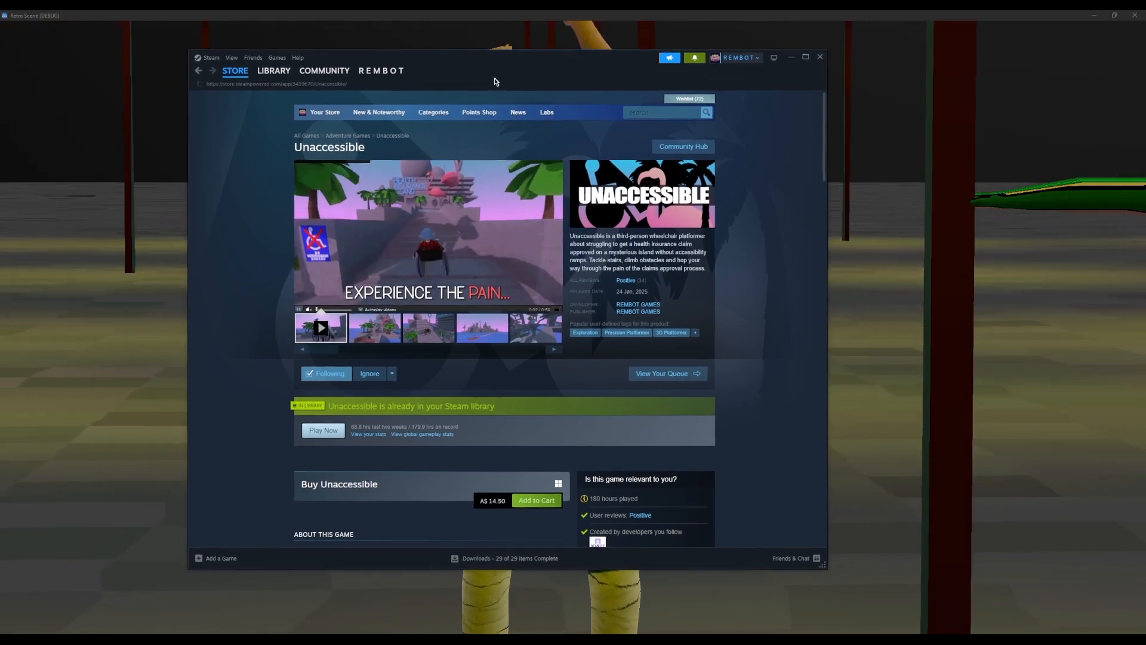
{"action": "left_click", "coordinate": [793, 58]}
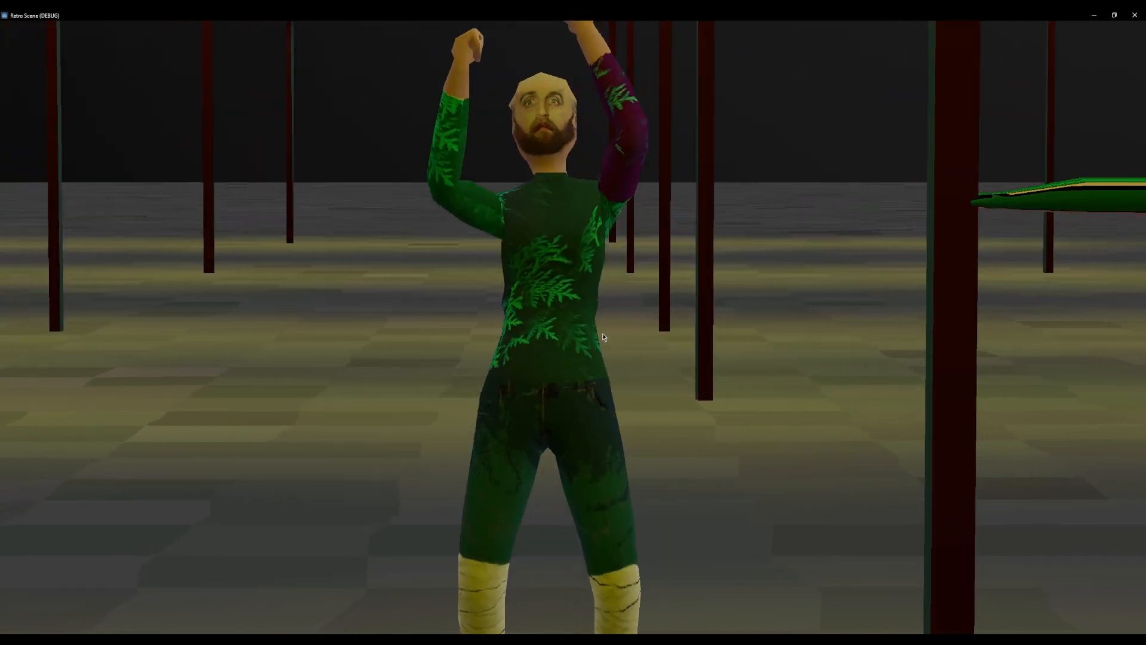